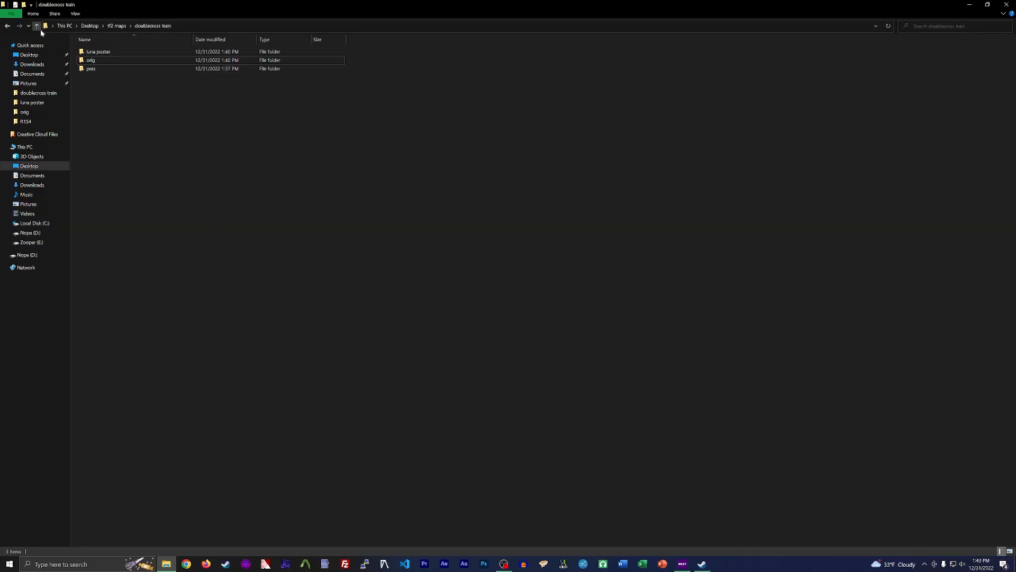
Open the decomp folder inside tf2 maps on the Desktop and check its decompiler for maps subfolder
mouse_move(158, 108)
mouse_down()
mouse_move(111, 57)
mouse_move(158, 118)
mouse_up()
click(29, 56)
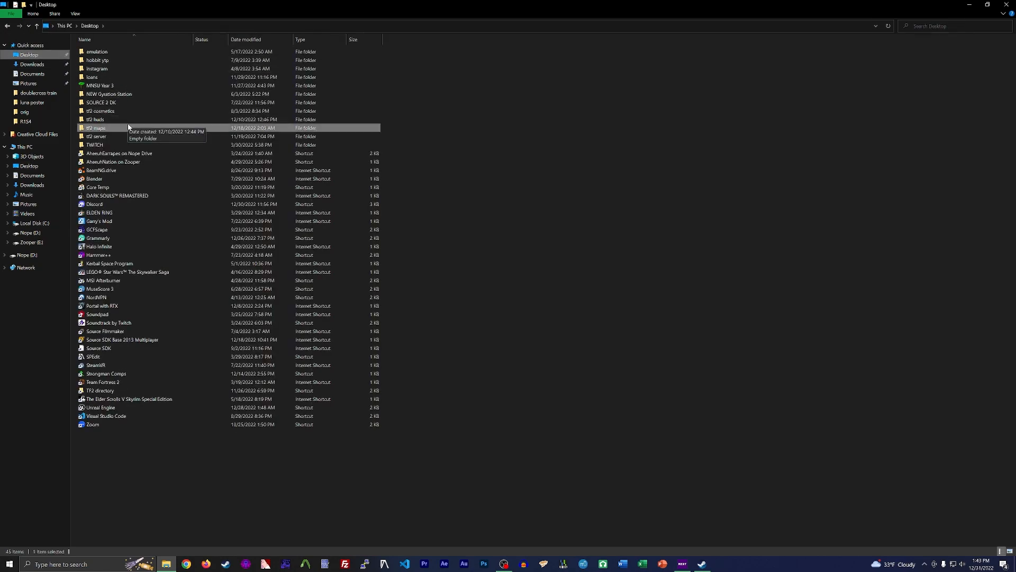
double_click(202, 129)
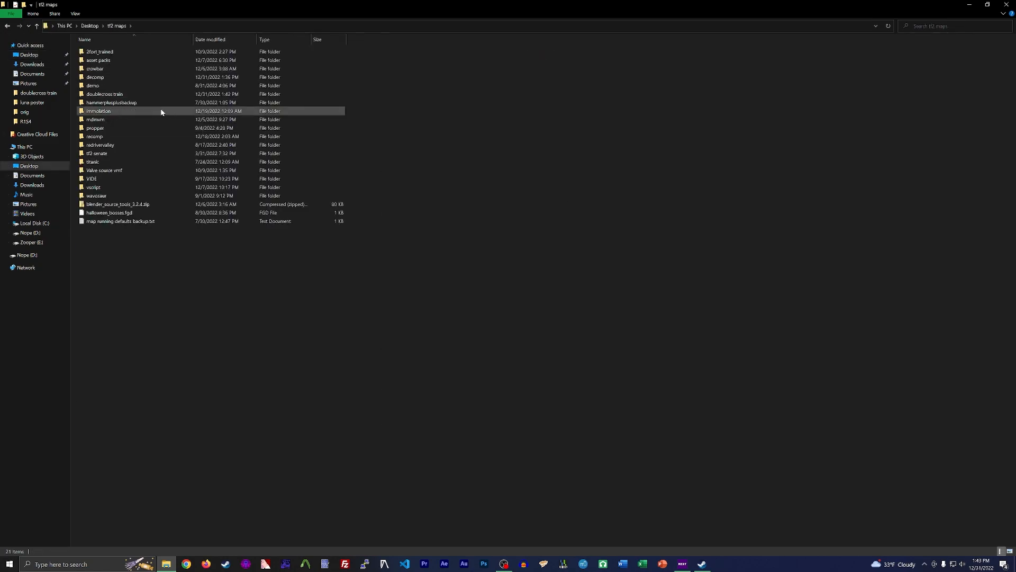
double_click(155, 81)
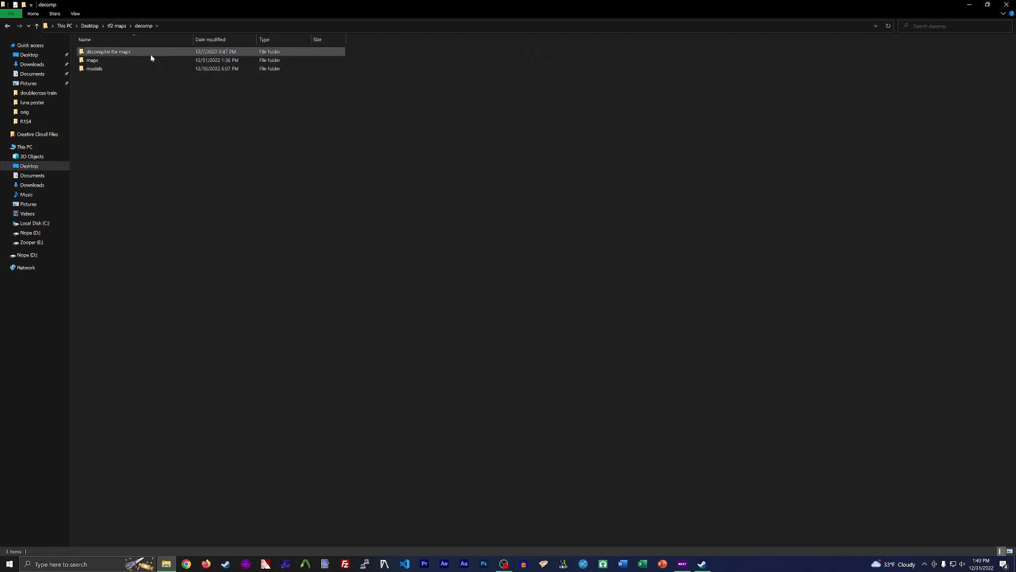
double_click(140, 52)
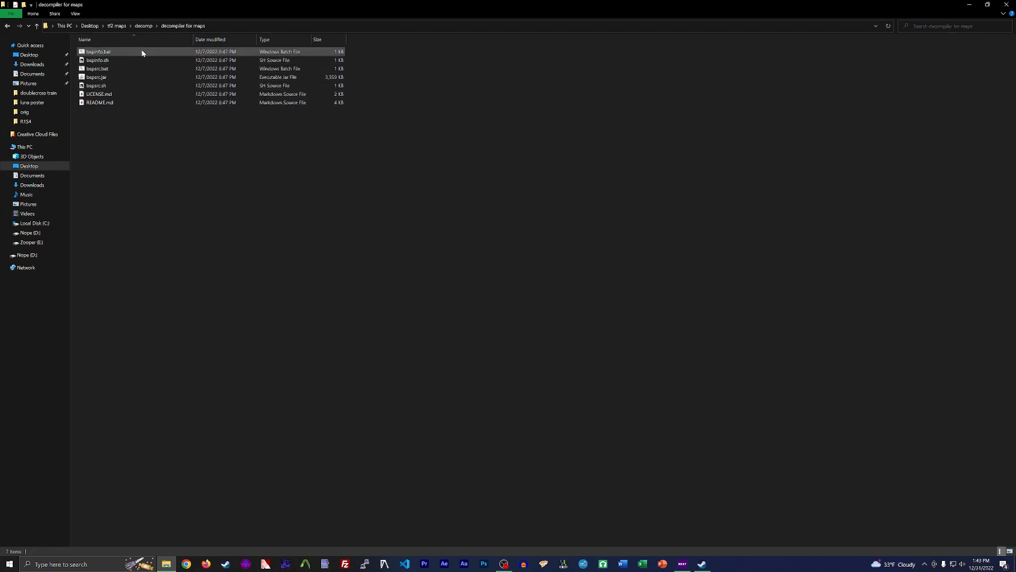
click(37, 25)
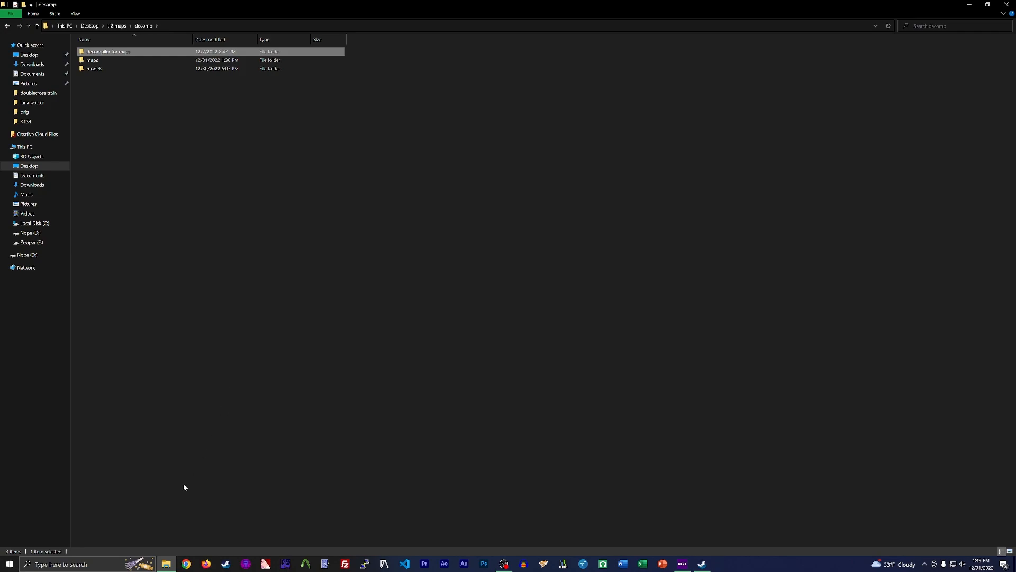
In a second File Explorer window, open the tf\maps folder of the Team Fortress 2 directory
right_click(167, 564)
click(140, 521)
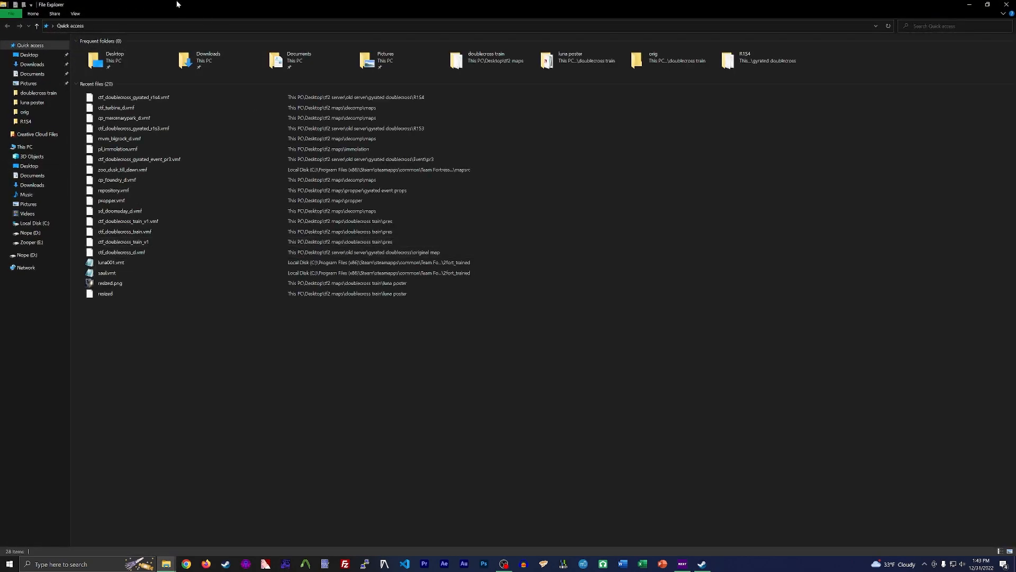
click(32, 64)
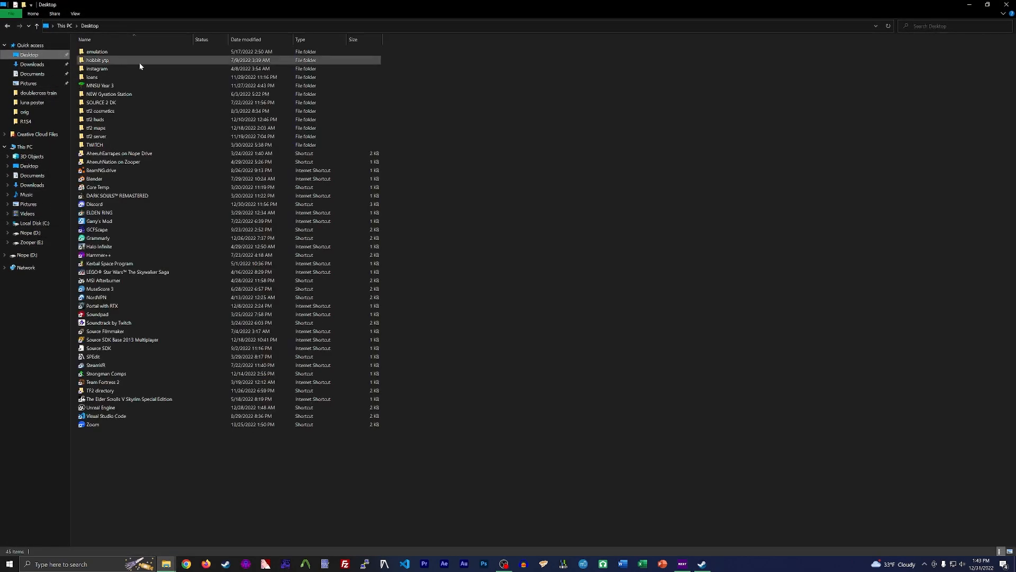
double_click(98, 391)
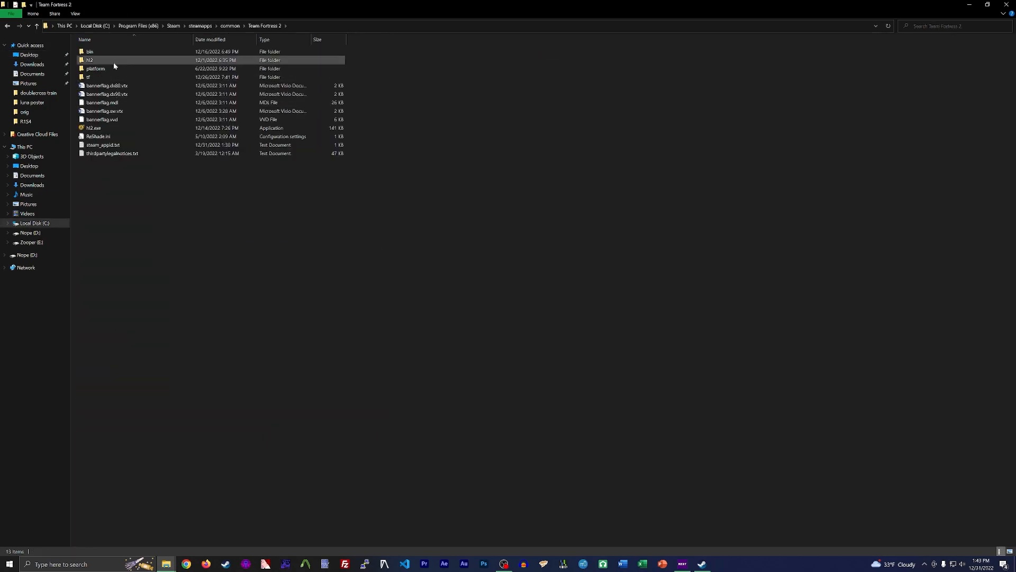
double_click(105, 77)
scroll(158, 153, down, 1)
scroll(159, 162, up, 3)
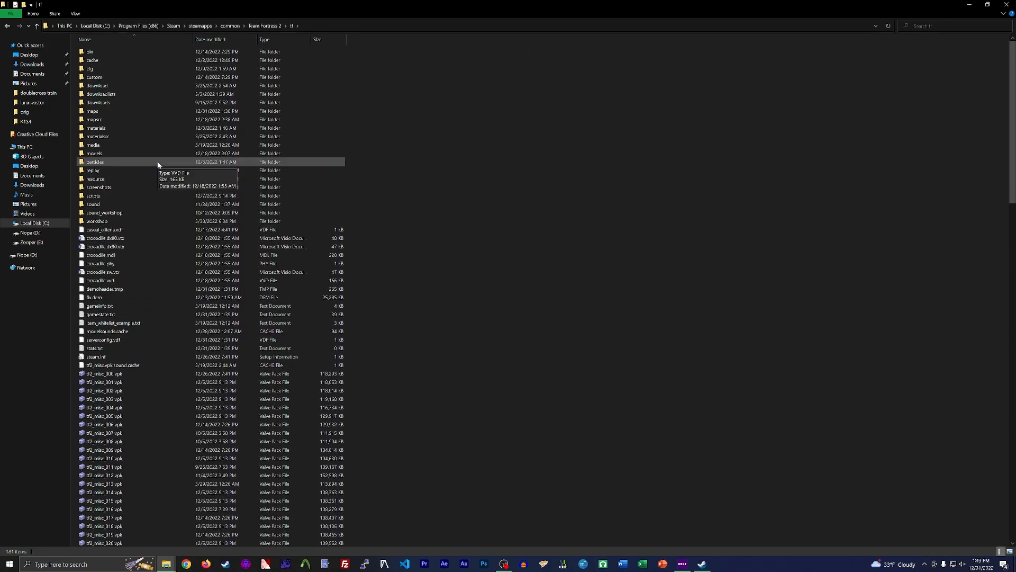
double_click(135, 110)
scroll(175, 186, down, 15)
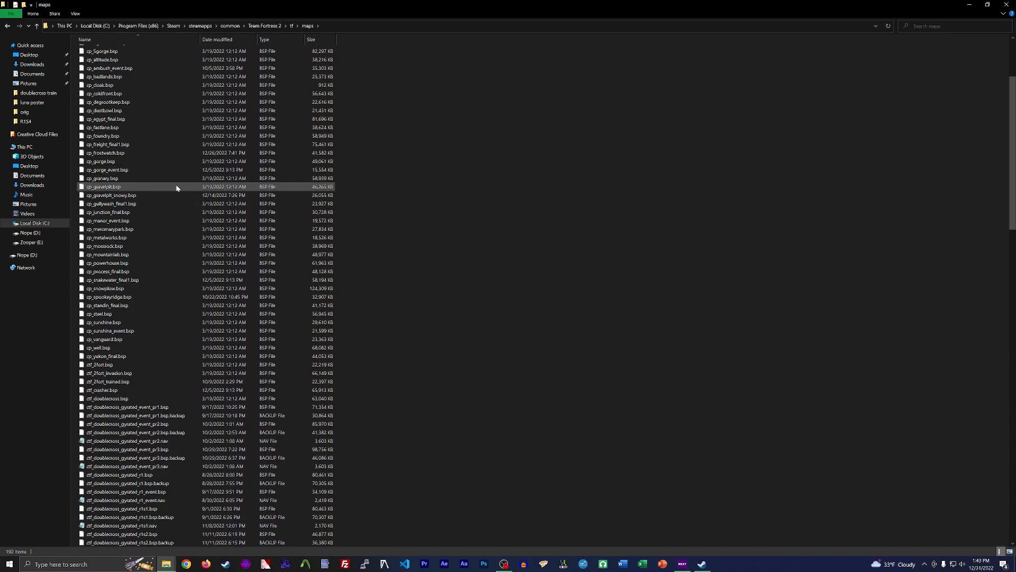
Copy ctf_doublecross.bsp from the game's maps folder into the Desktop's tf2 maps\decomp folder
click(156, 145)
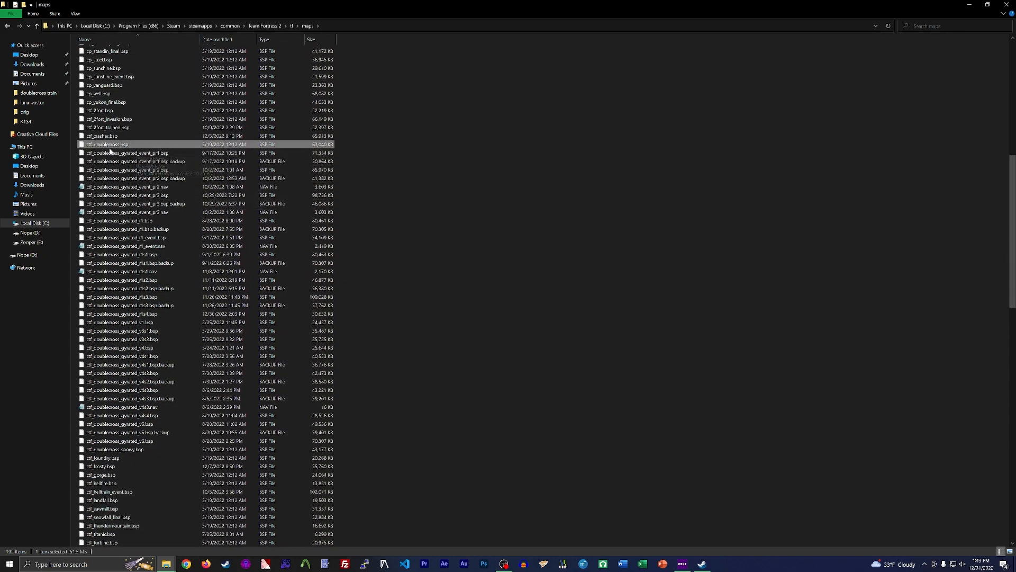
right_click(128, 146)
click(149, 244)
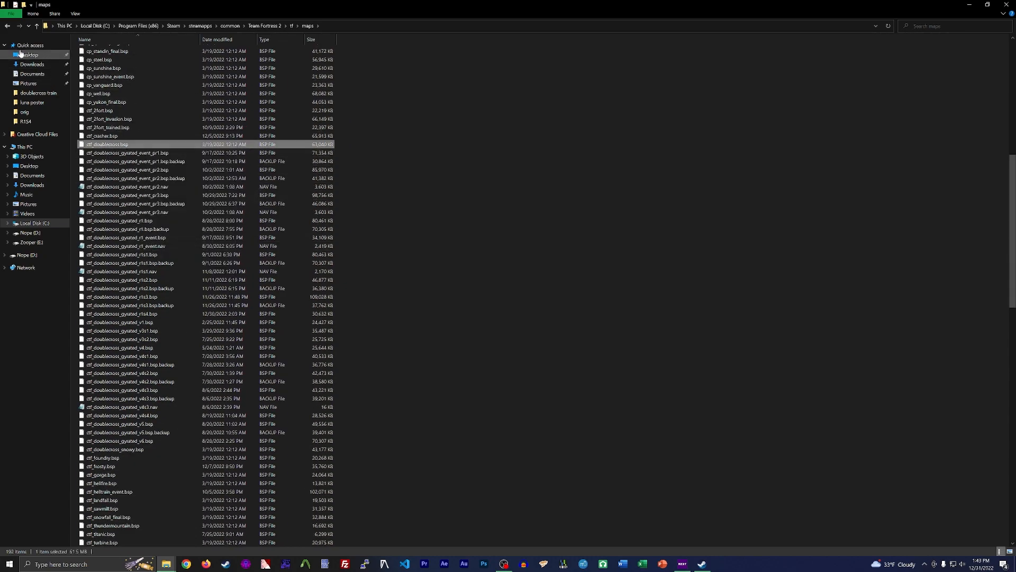
click(29, 54)
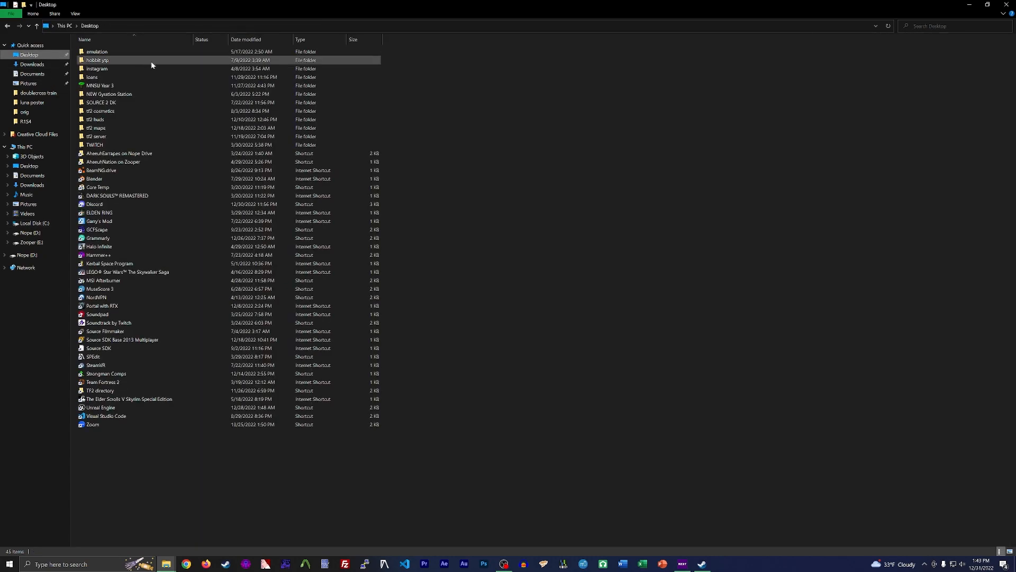
double_click(139, 128)
double_click(115, 77)
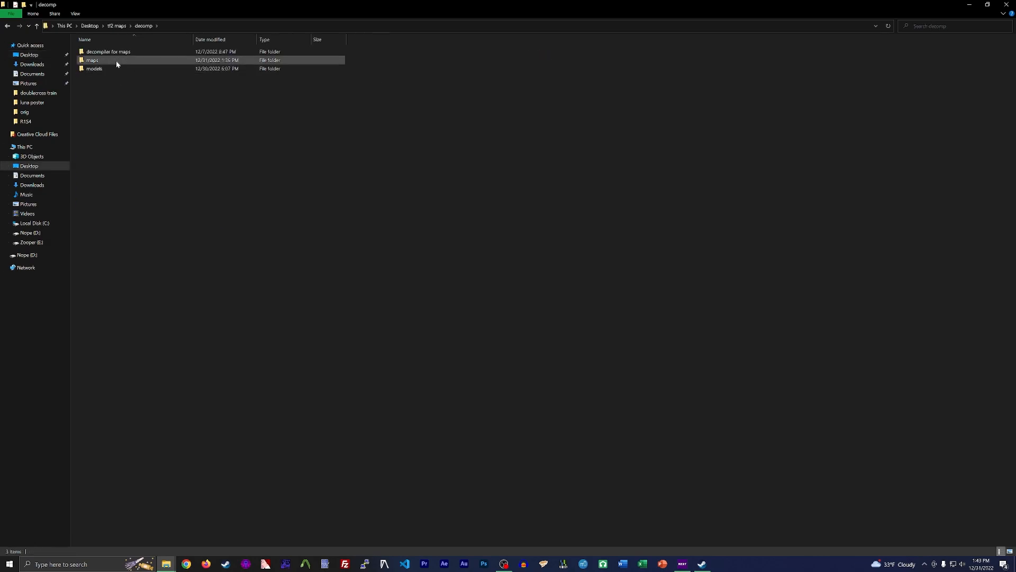
double_click(114, 59)
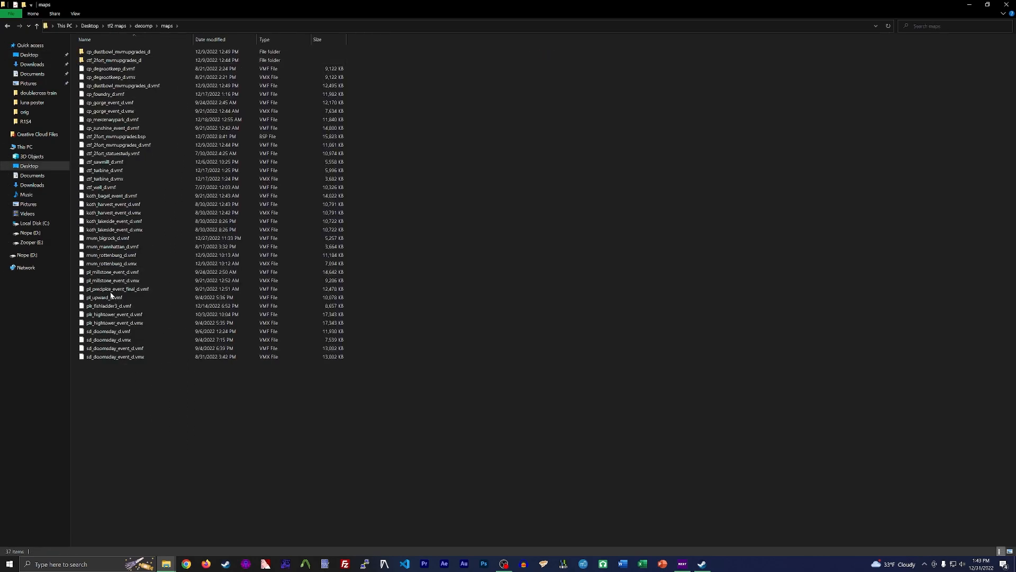
click(35, 26)
right_click(137, 157)
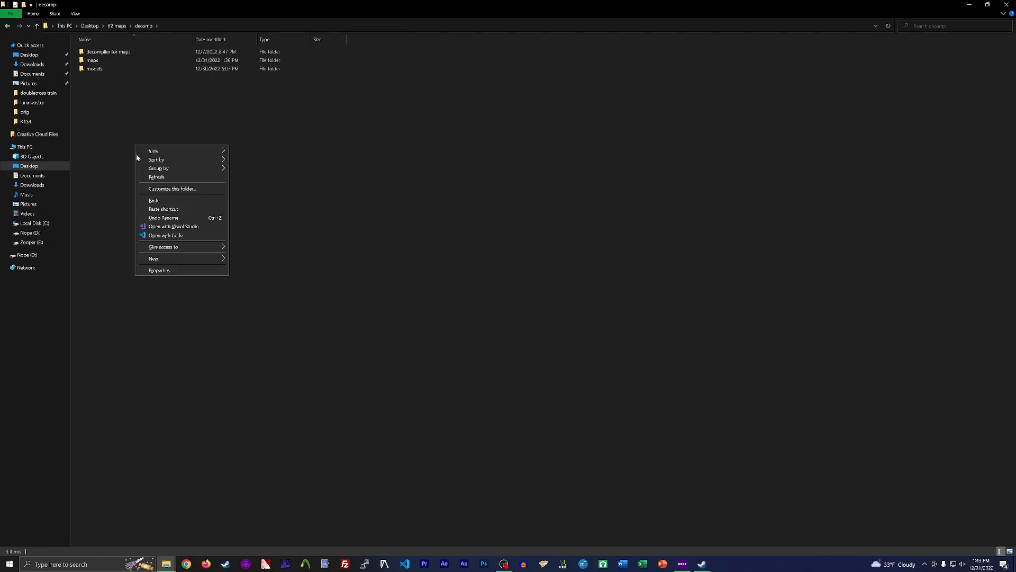
click(153, 201)
click(119, 92)
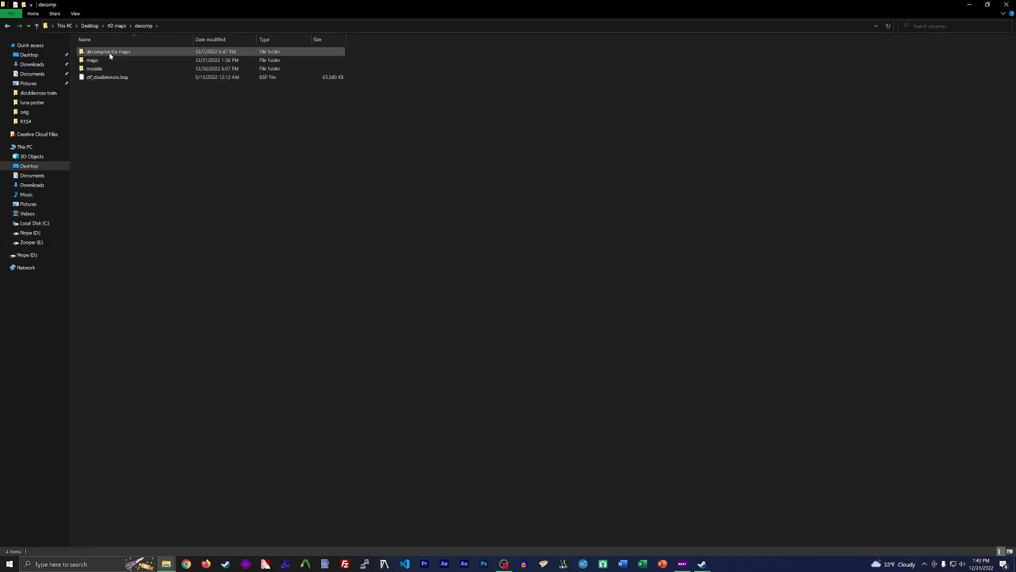
Launch bspsrc.jar from the decompiler for maps folder and add ctf_doublecross.bsp to BSPSource's file list
click(165, 565)
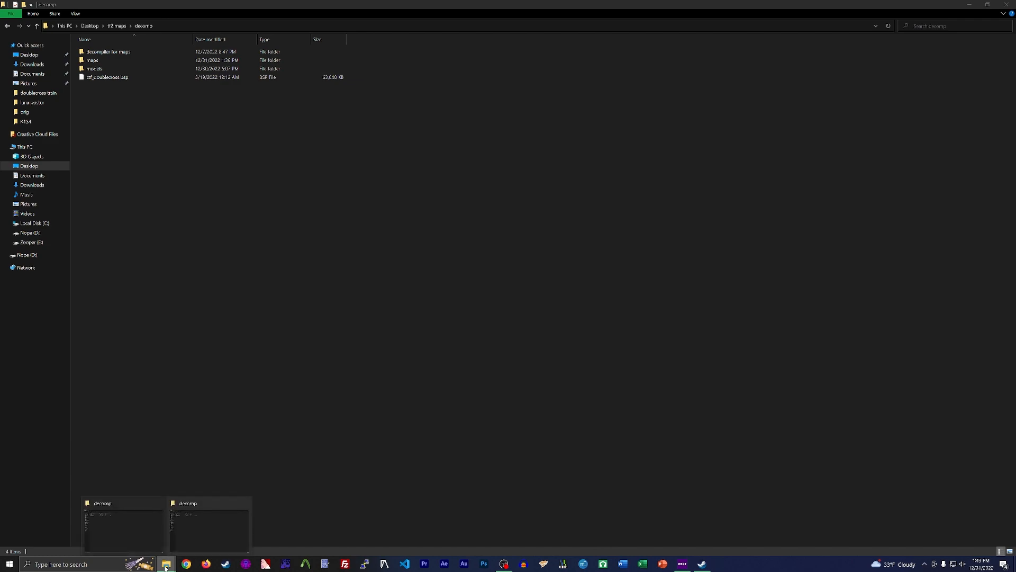
click(135, 539)
double_click(115, 55)
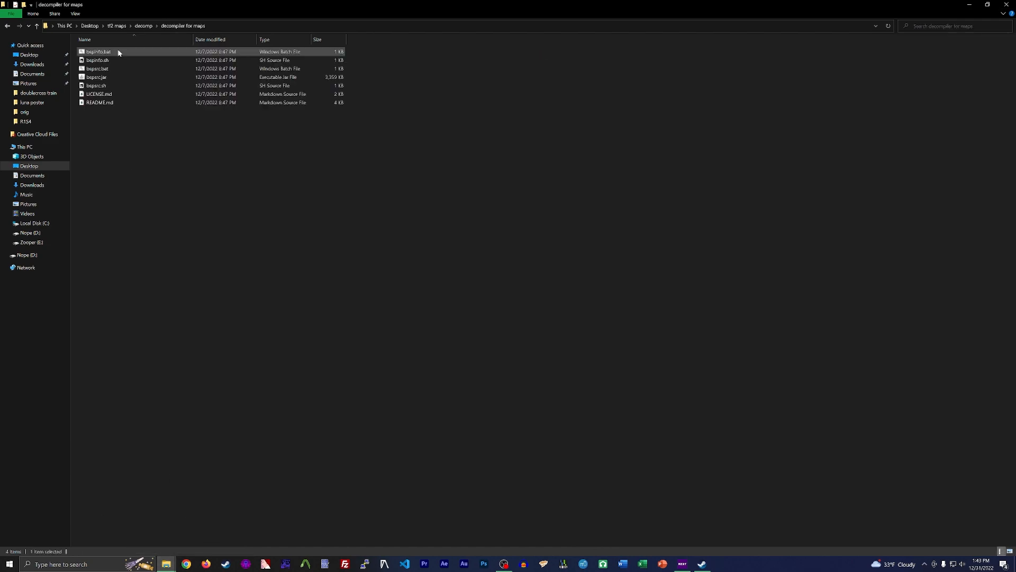
double_click(123, 77)
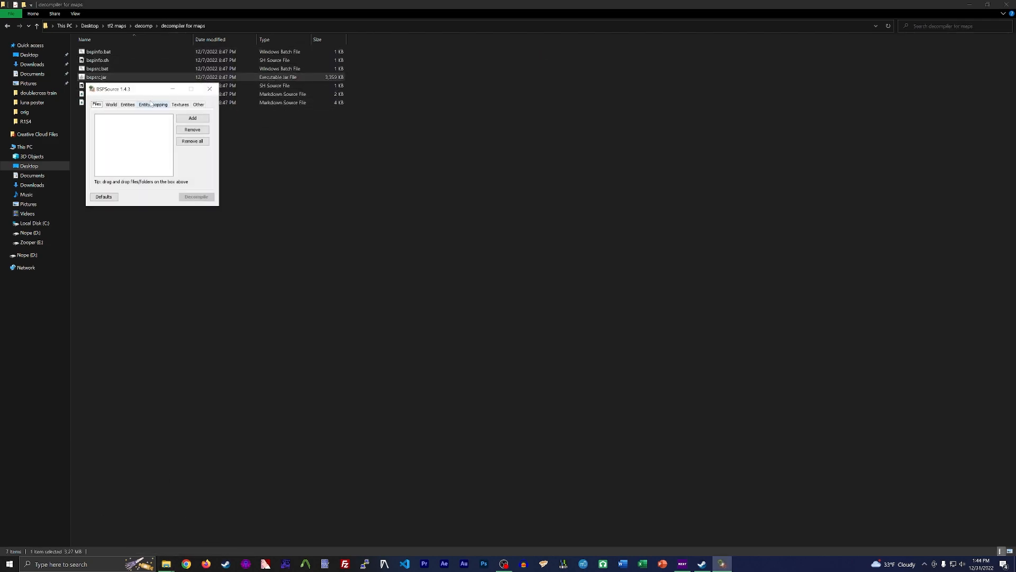
click(187, 120)
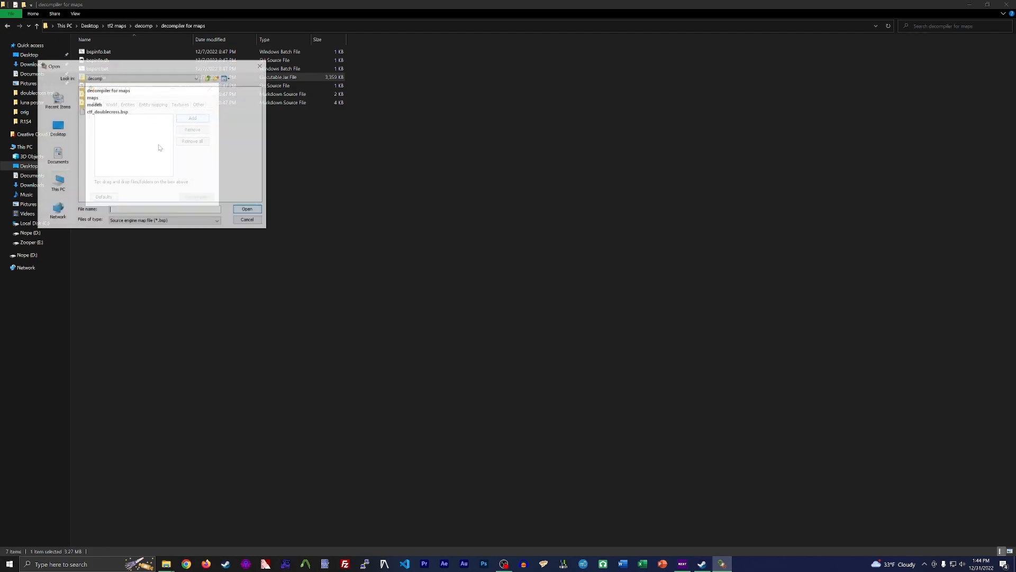
double_click(109, 112)
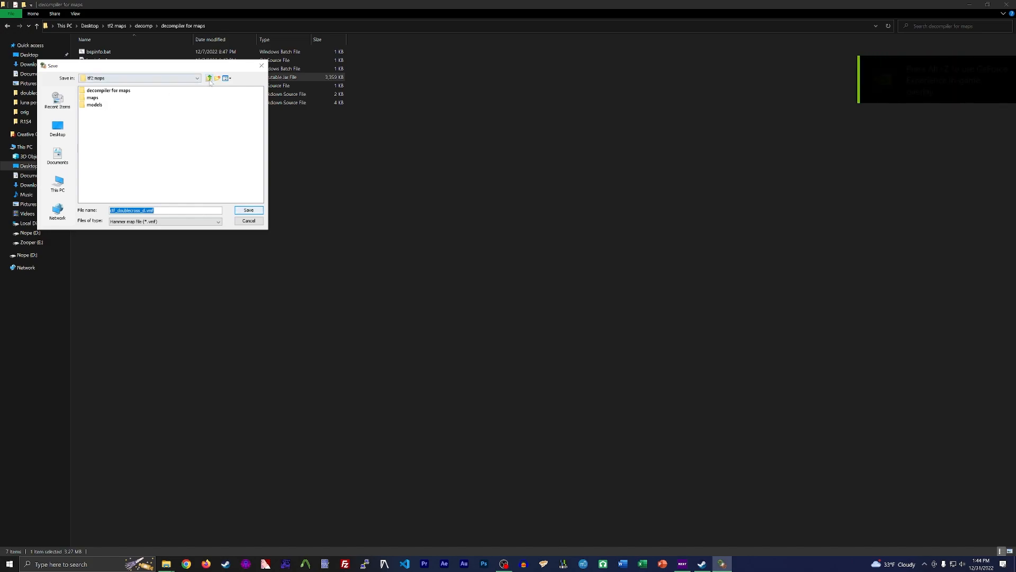
Decompile the map to ctf_doublecross_trained.vmf in doublecross train\orig, and close BSPSource
click(209, 78)
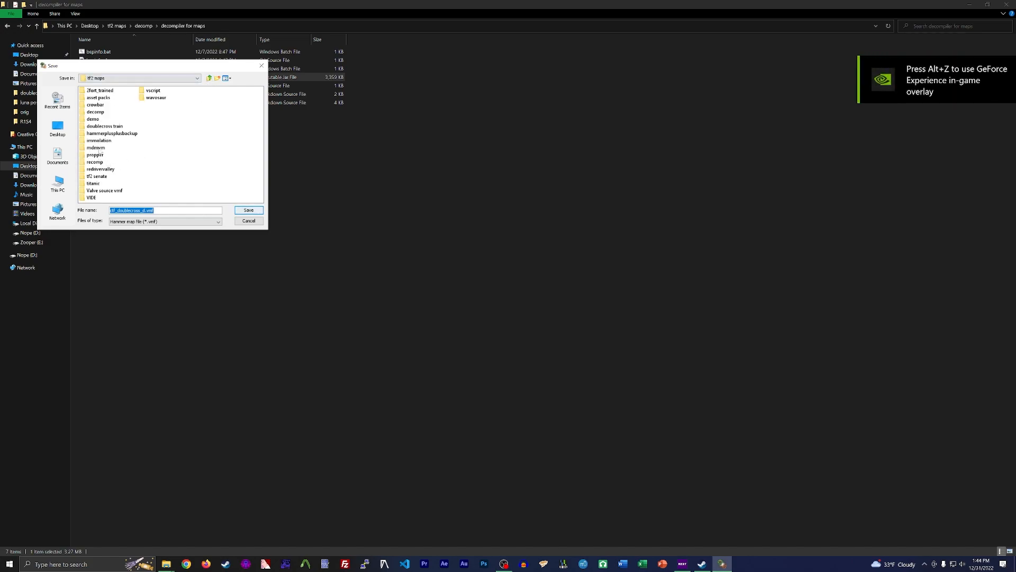
double_click(106, 126)
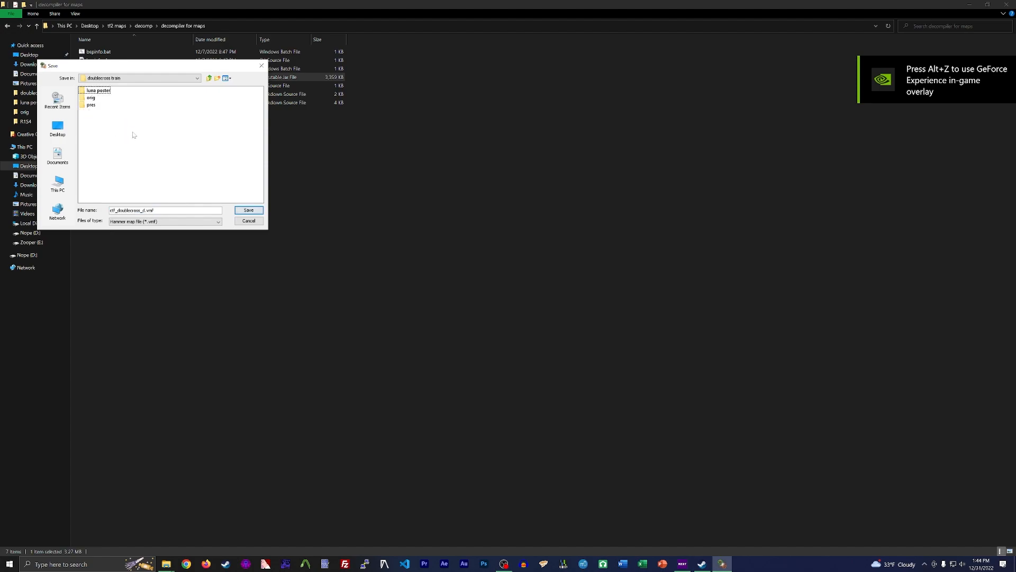
double_click(91, 98)
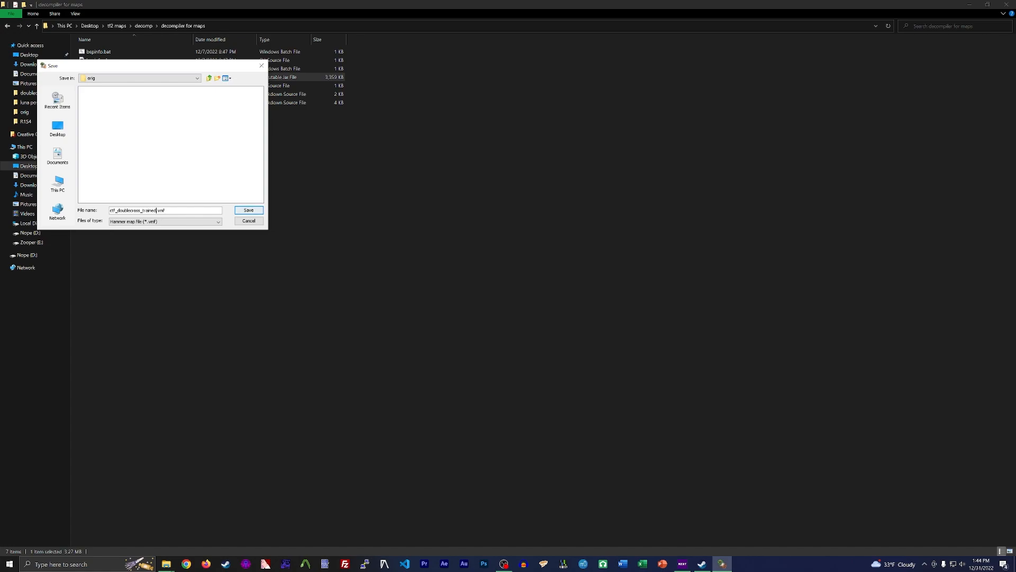
click(247, 212)
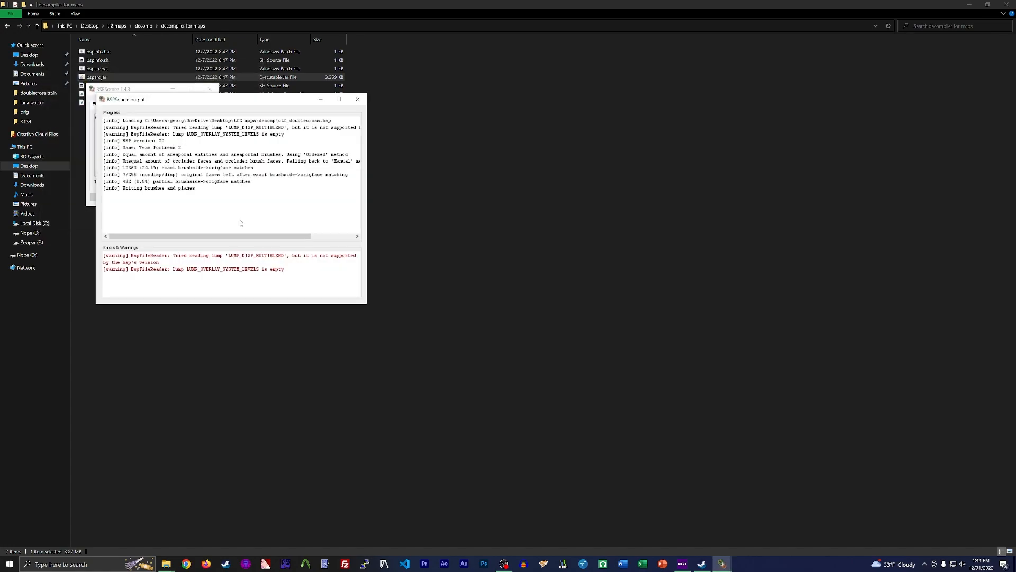
click(361, 100)
click(210, 89)
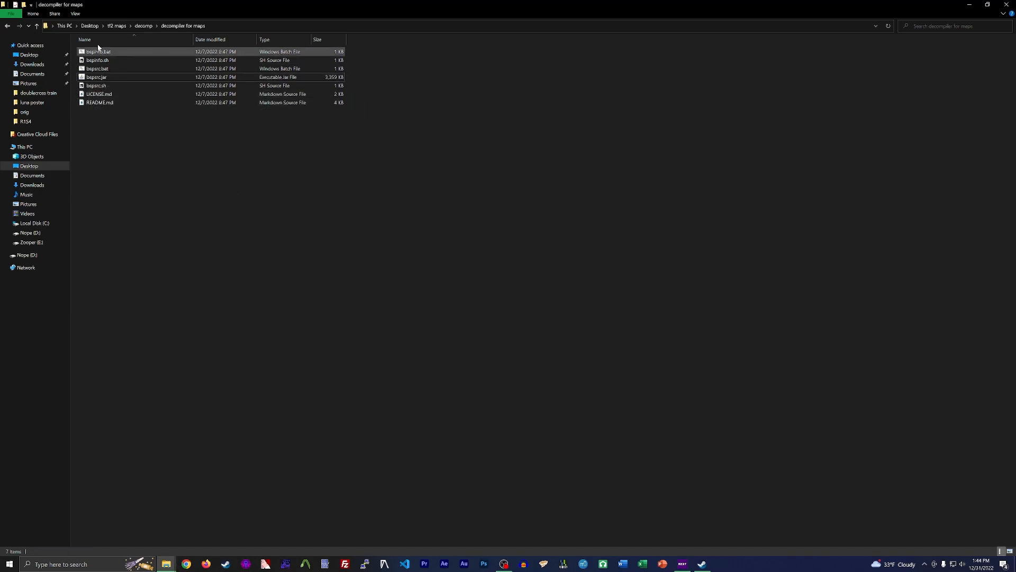
Return to the tf2 maps folder from the decompiler folder
drag(233, 4, 213, 93)
click(507, 93)
drag(77, 45, 85, 71)
click(38, 27)
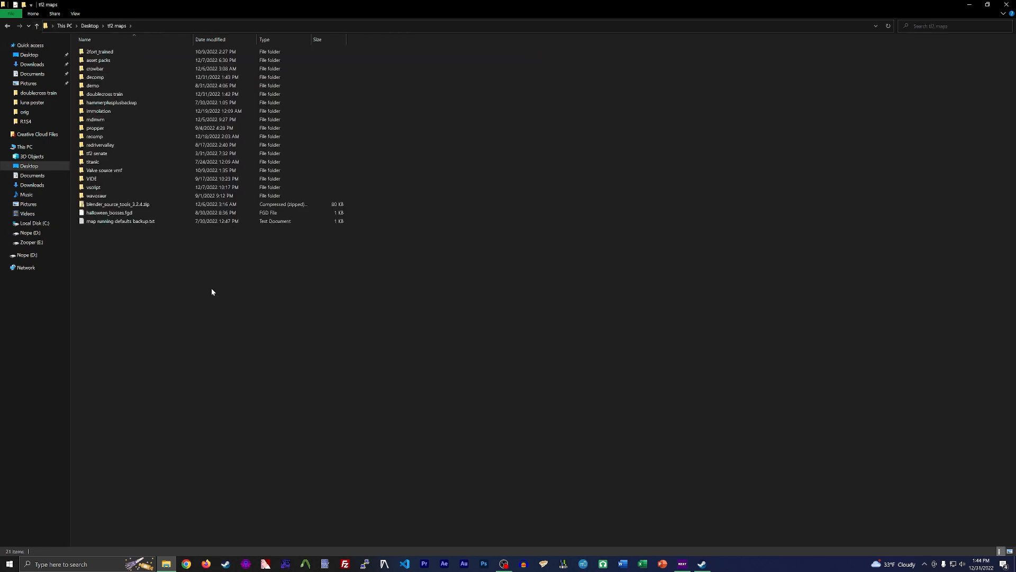
Switch to Chrome, search the web for "tf2 maps decomp" and look through one of the results
click(186, 563)
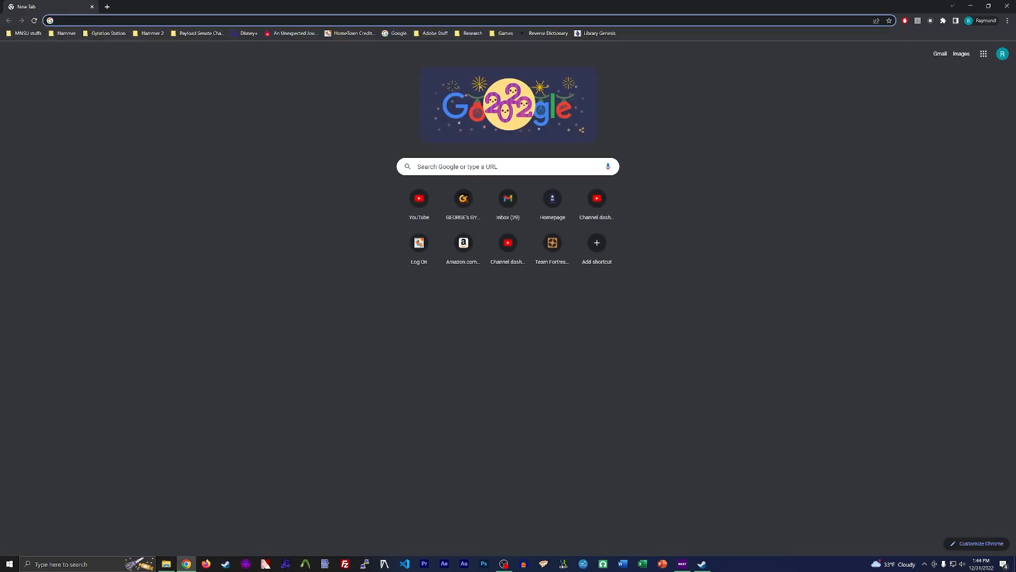
text(tf2 maps decomp)
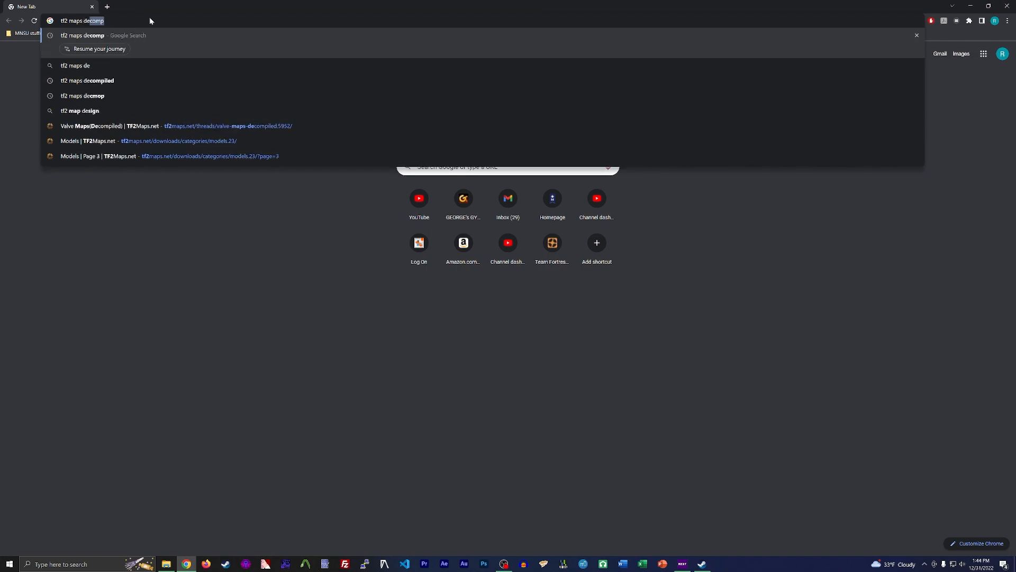
key(Return)
click(180, 158)
scroll(482, 206, down, 4)
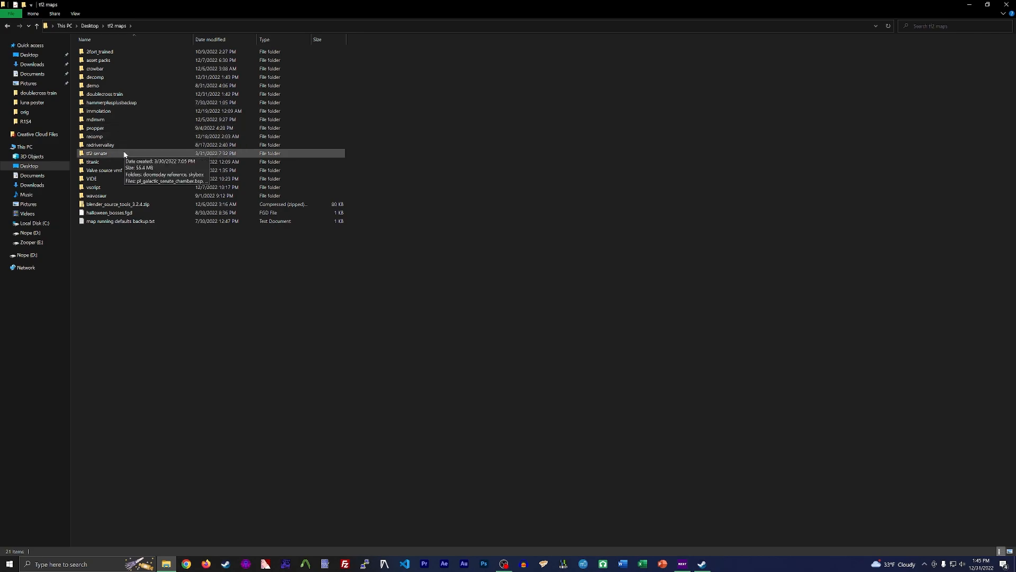
Open the decomp folder and select the copied ctf_doublecross.bsp file
drag(183, 355, 134, 254)
double_click(117, 78)
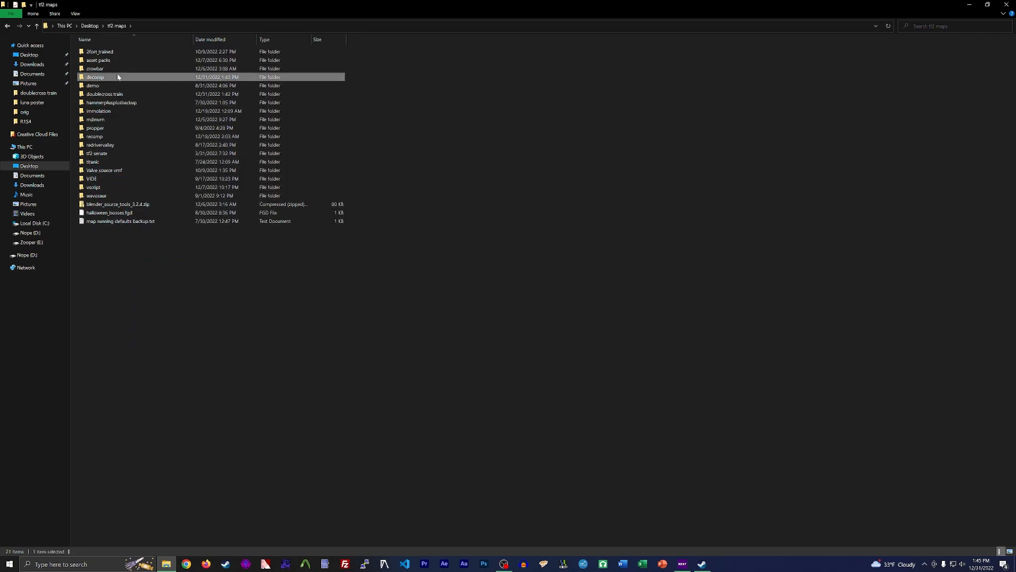
click(125, 78)
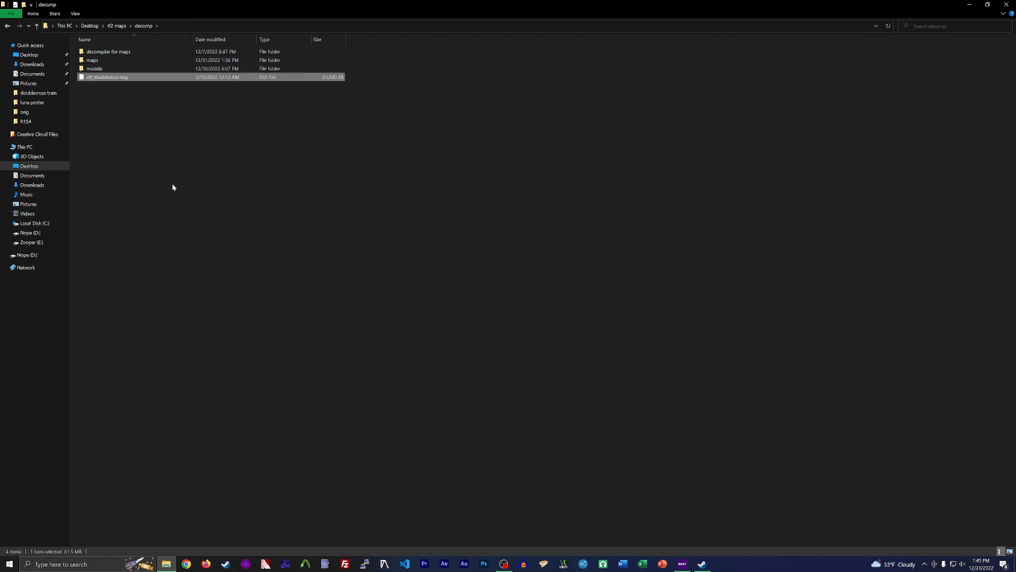
Close the File Explorer window and start Hammer++ with the Team Fortress 2 game configuration
click(1006, 5)
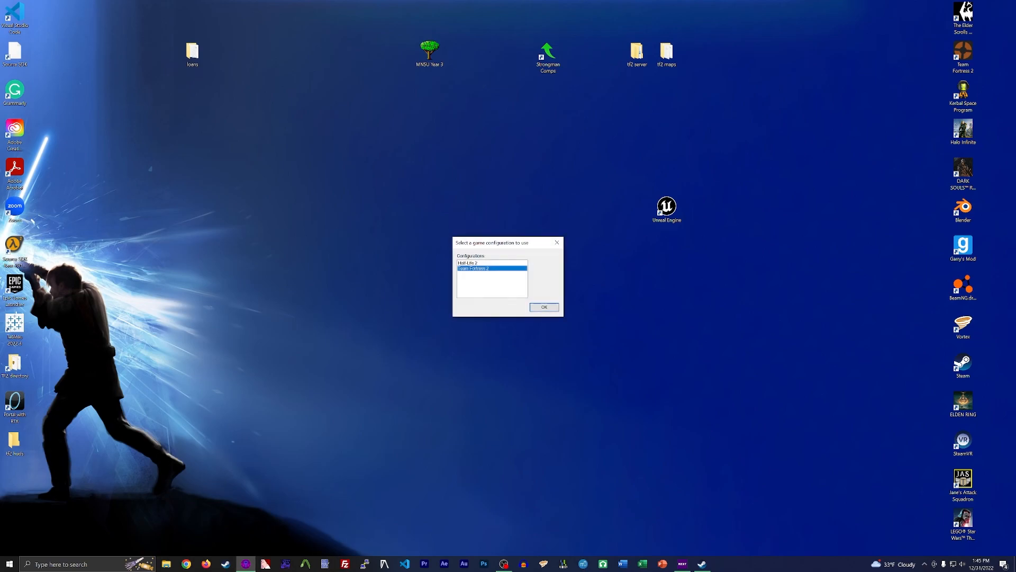
click(545, 308)
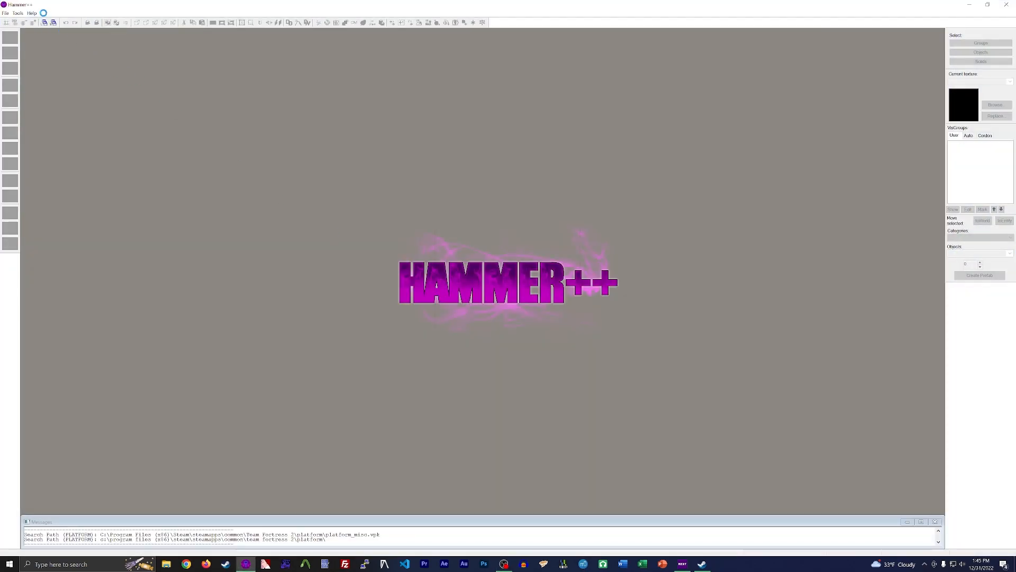
Open the ctf_doublecross_trained map file and dismiss the Lighting Preview settings
click(5, 12)
click(19, 29)
click(119, 76)
double_click(116, 77)
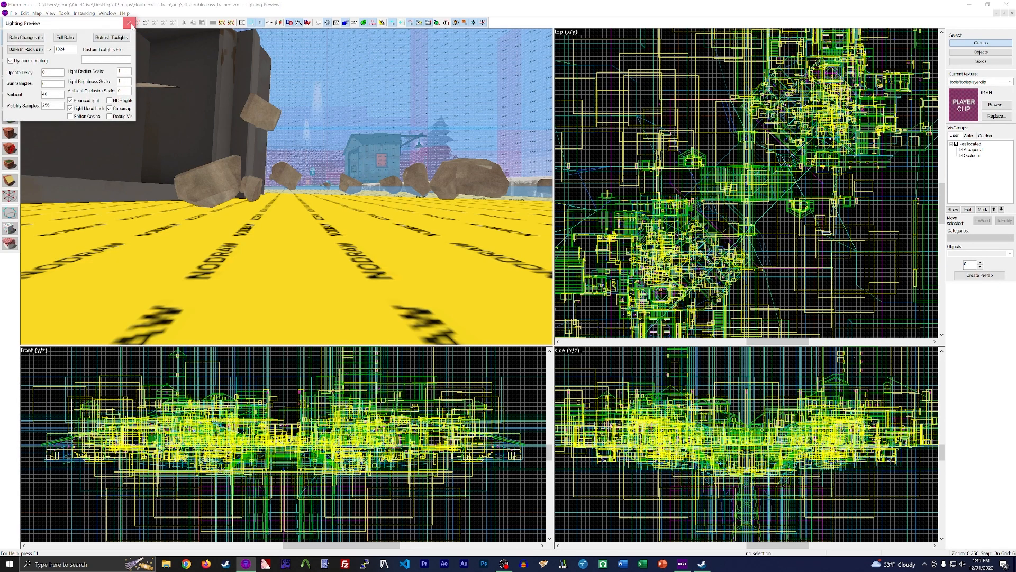
click(129, 23)
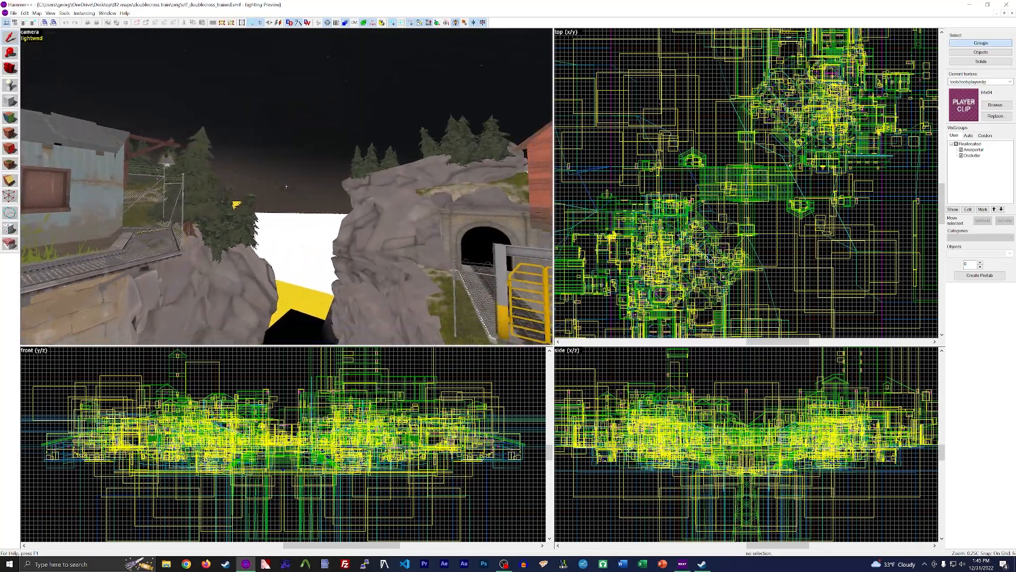
Reapply the properties of the world map info_overlay on the wall of the BLU spawn room
key(s)
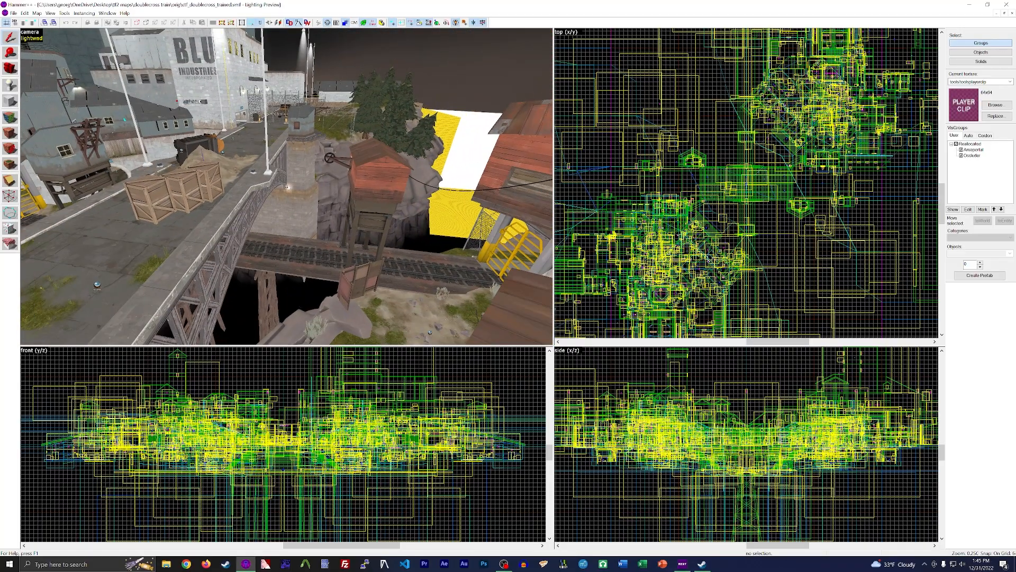
key(w)
key(w)
key(w)
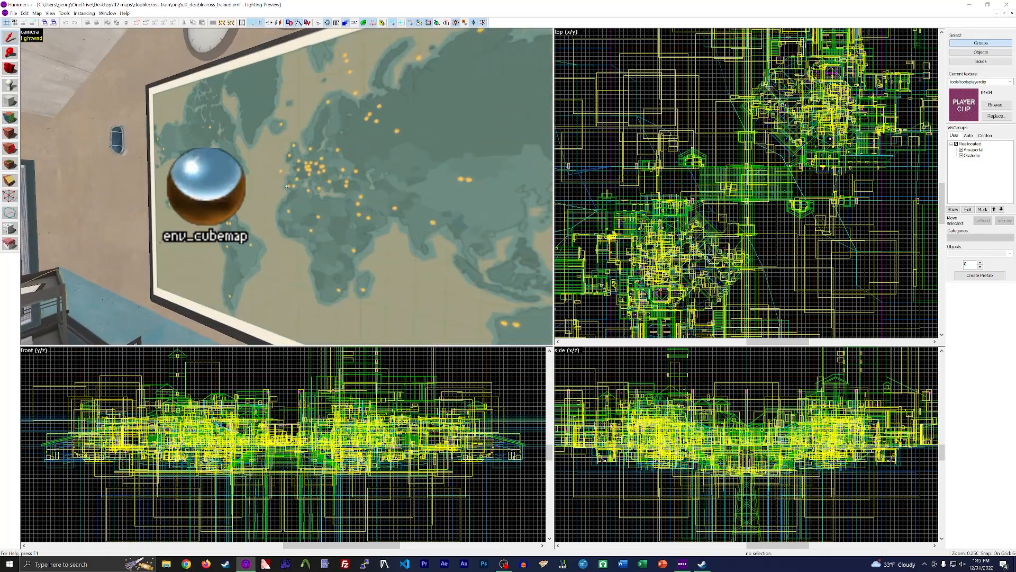
key(s)
click(288, 188)
key(s)
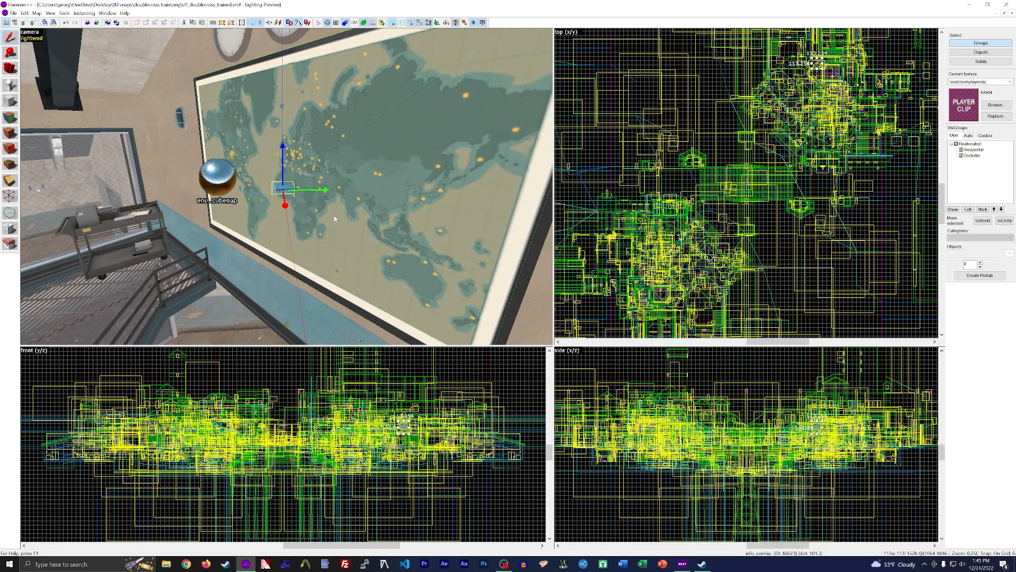
key(Delete)
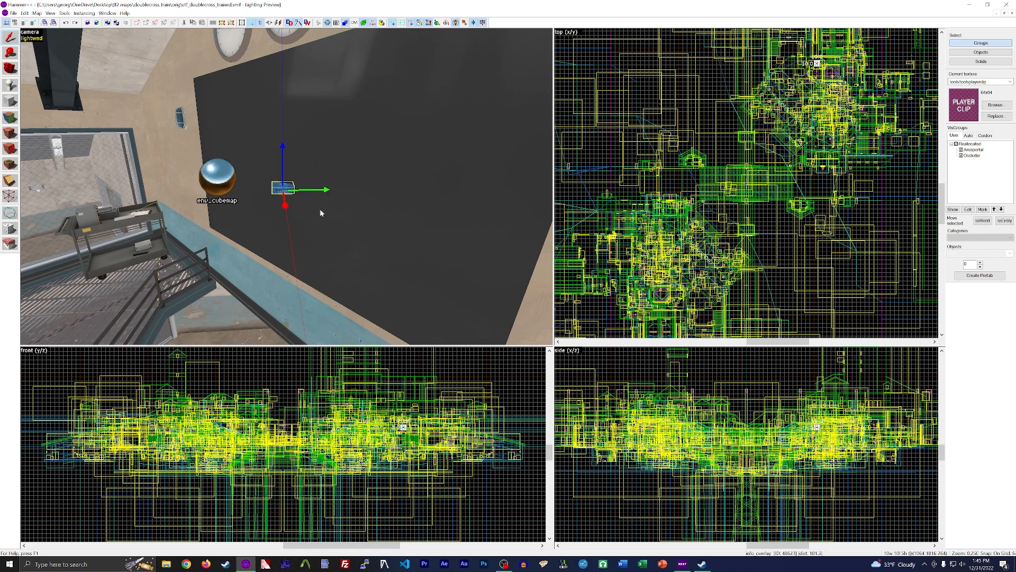
key(Escape)
double_click(284, 195)
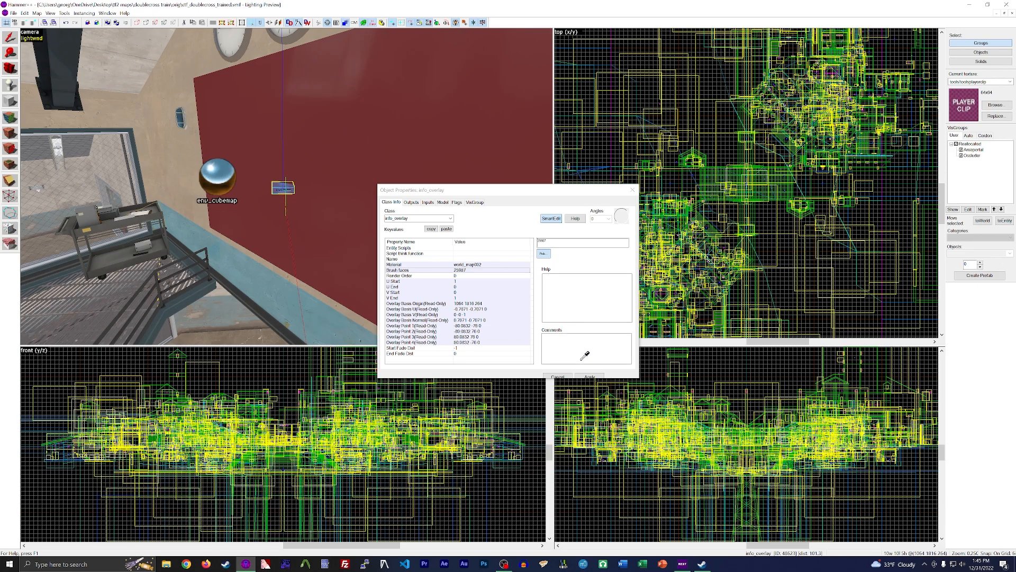
click(591, 376)
click(633, 189)
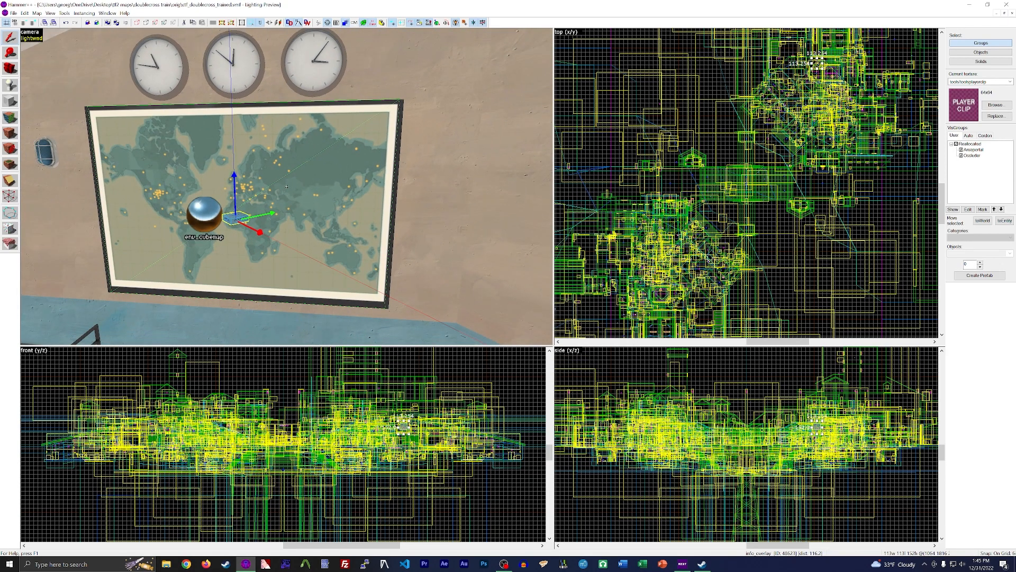
Look around the BLU spawn room and the road outside towards the small red guard shed
key(s)
key(w)
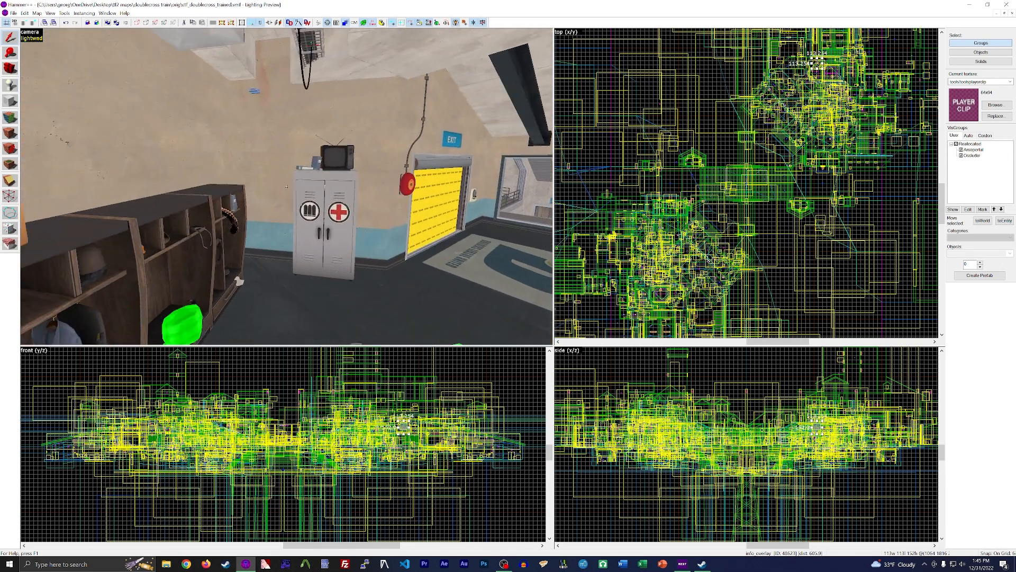
key(w)
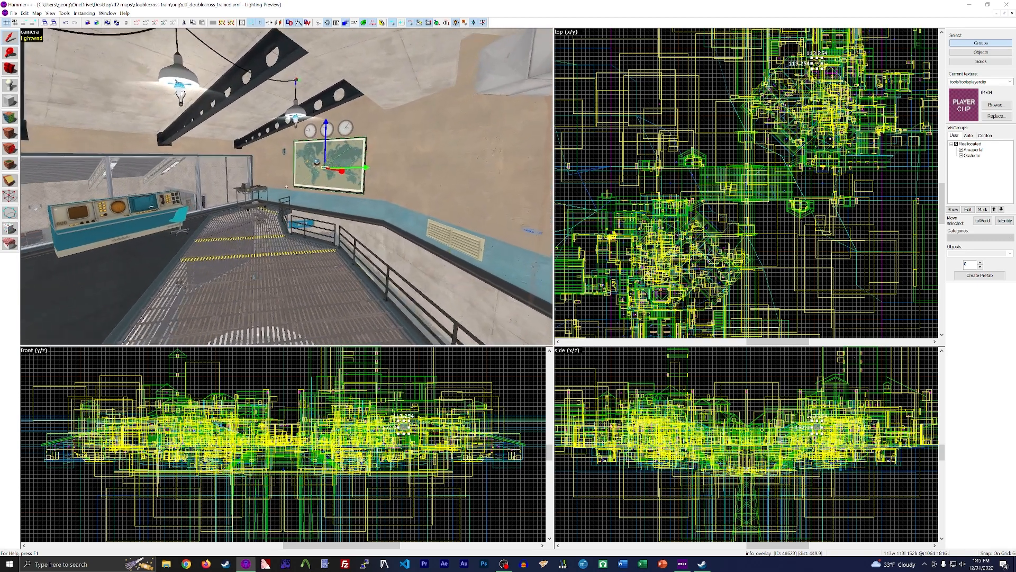
key(w)
key(s)
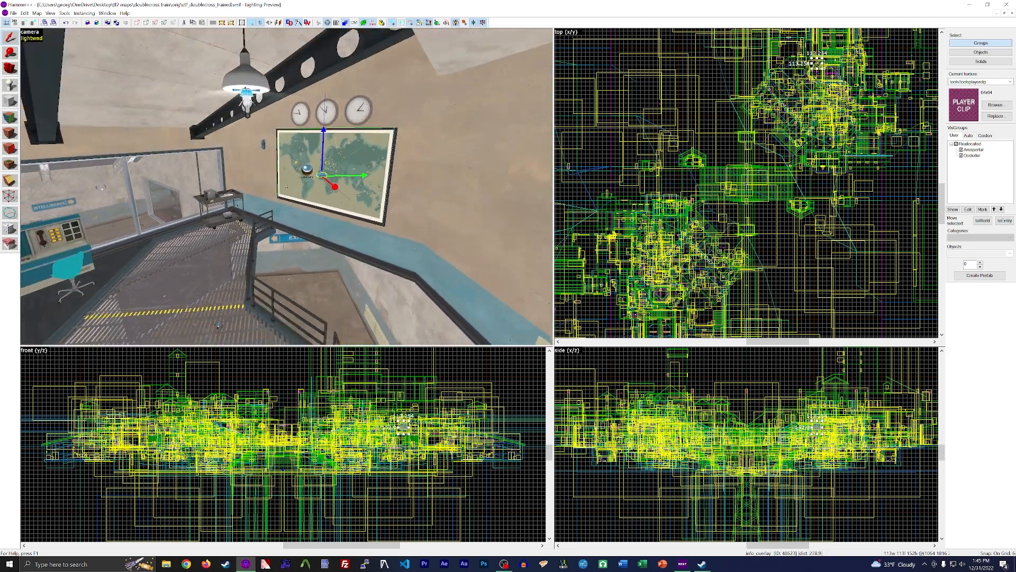
key(w)
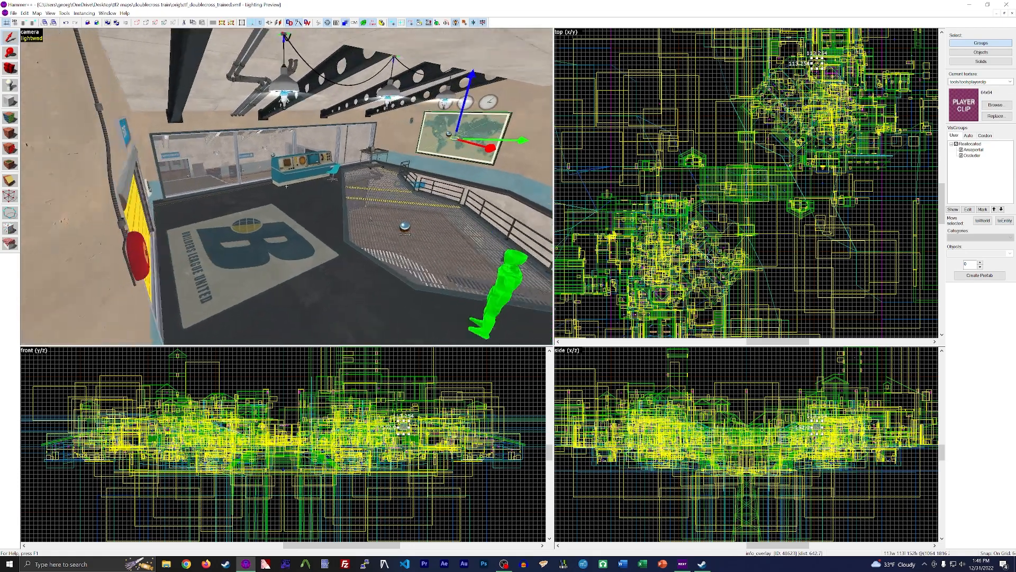
key(w)
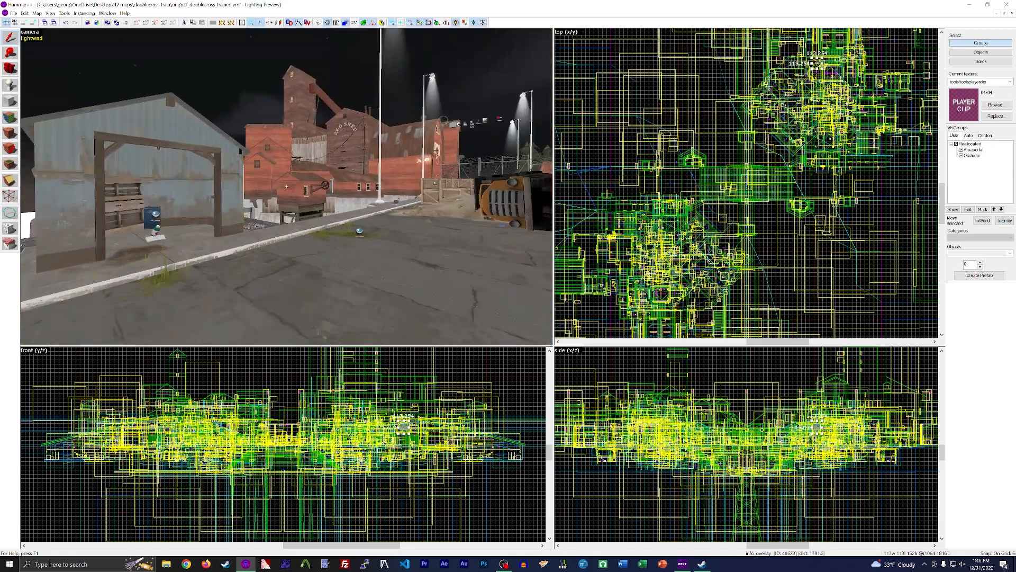
key(w)
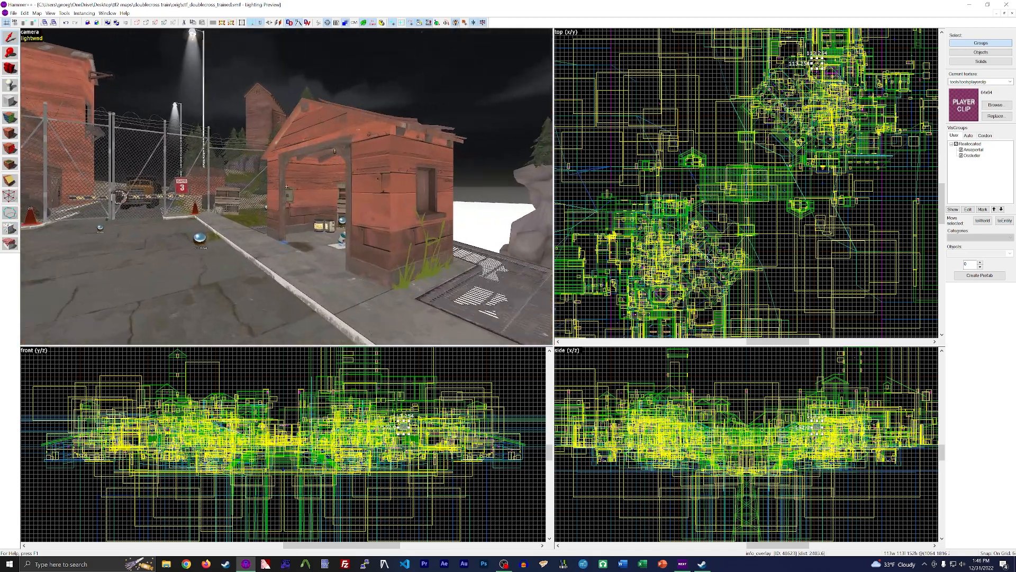
Reapply the properties of the dirt stain overlay on the floor of the red guard shed
key(z)
double_click(218, 221)
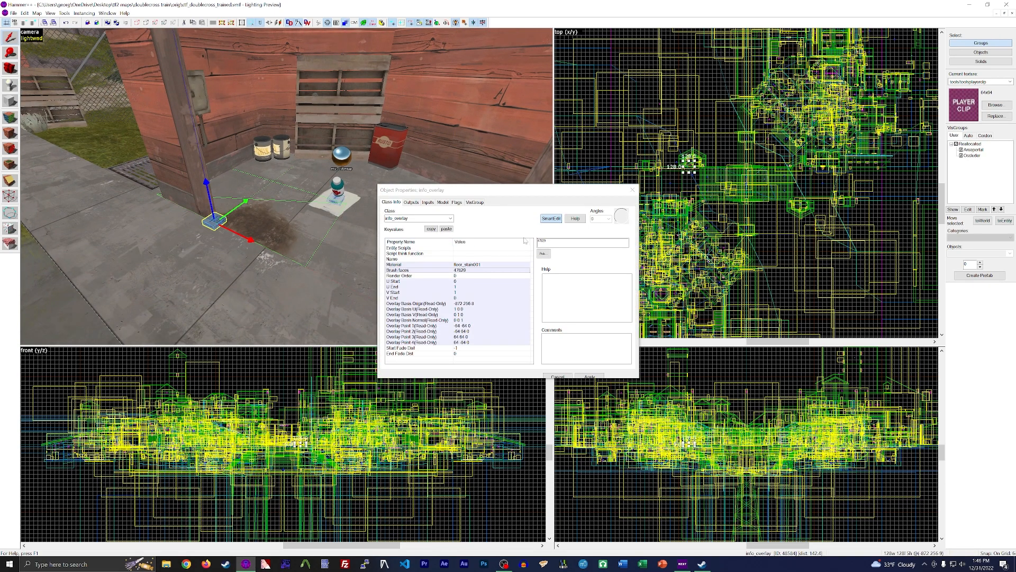
click(589, 375)
click(632, 189)
key(z)
key(d)
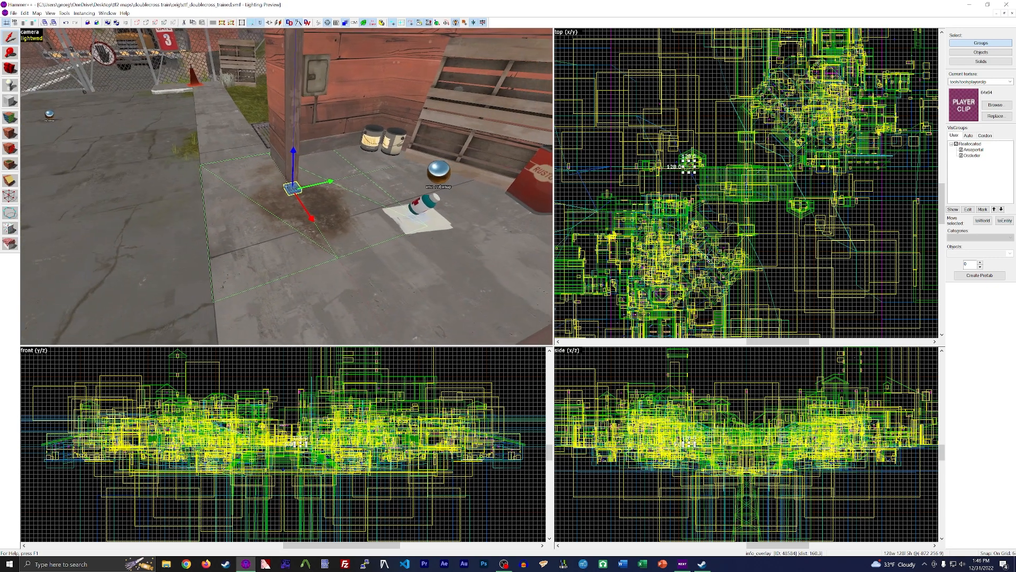
Examine the red shed's stain overlay up close, comparing the selection of the floor brushes around it with the overlay itself
key(z)
click(396, 207)
key(z)
key(w)
key(z)
click(321, 191)
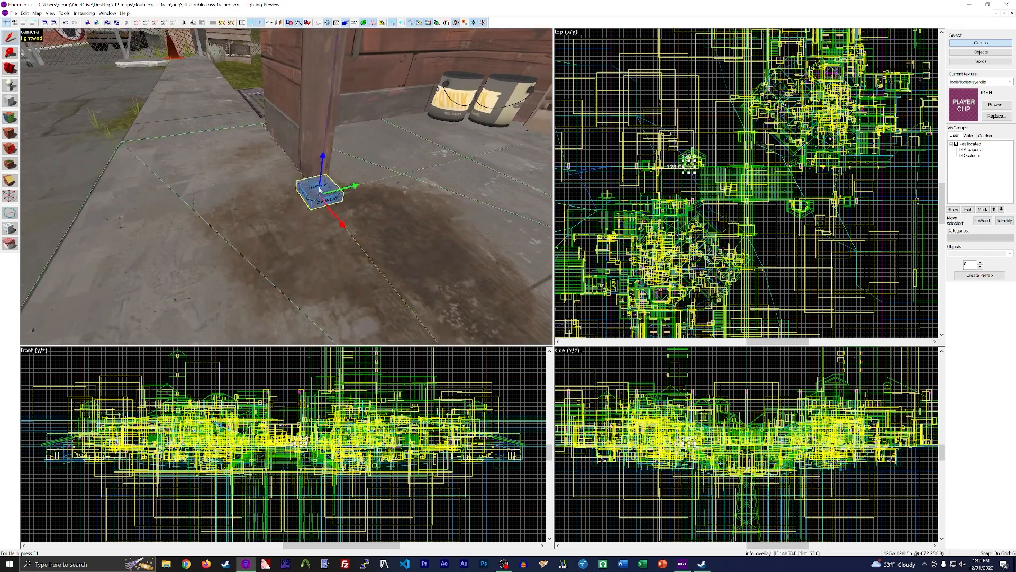
key(z)
key(d)
key(w)
key(z)
key(s)
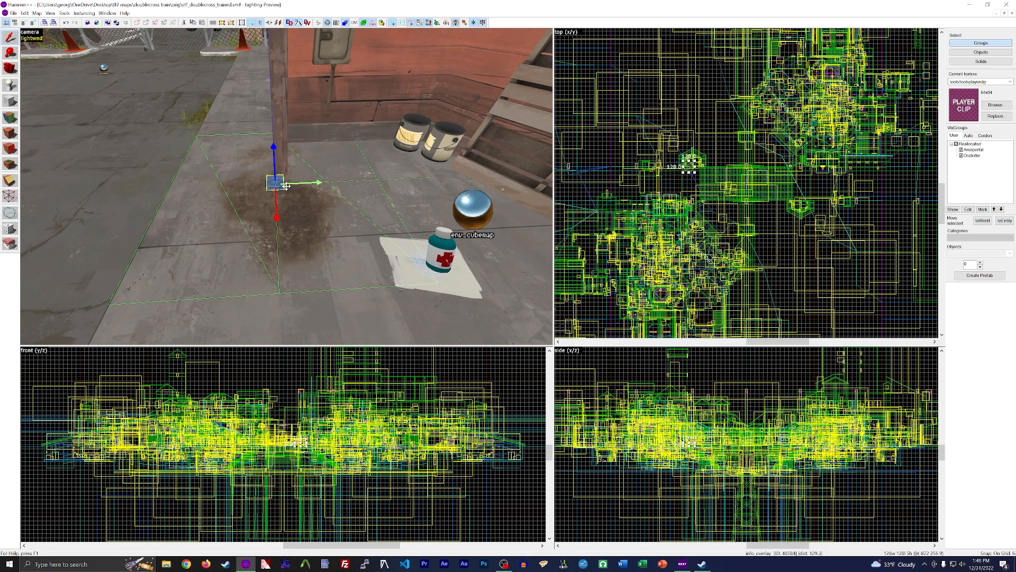
click(293, 215)
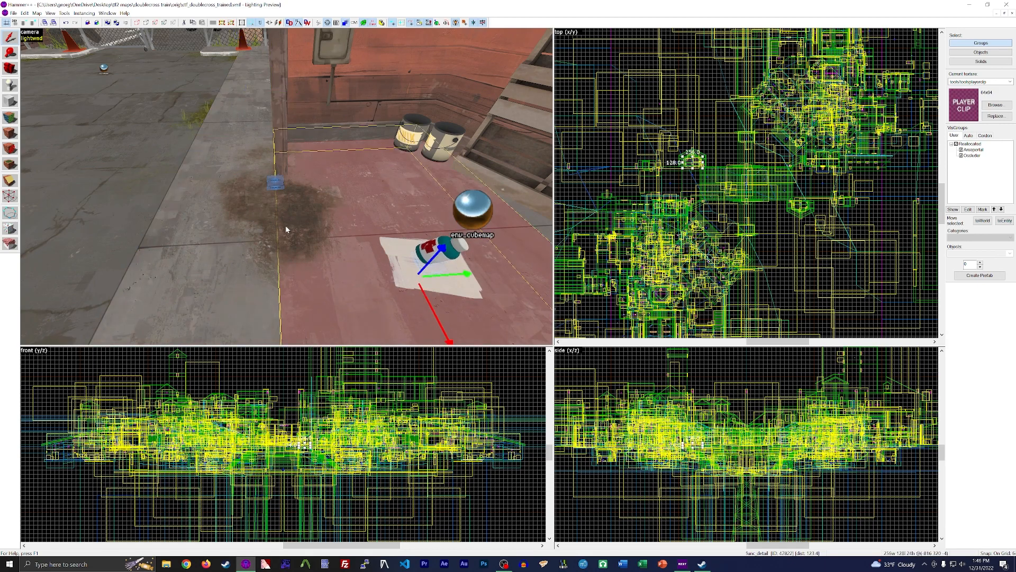
click(271, 228)
click(300, 228)
click(276, 183)
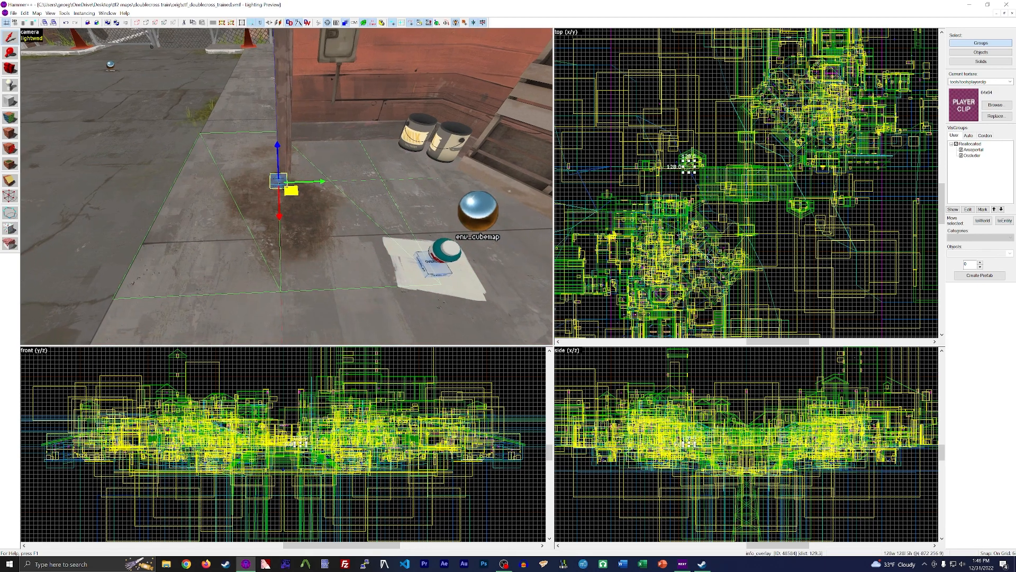
Examine the matching stain in the blue guard shed and select the railway track overlay on the lower bridge
key(z)
key(w)
key(s)
key(w)
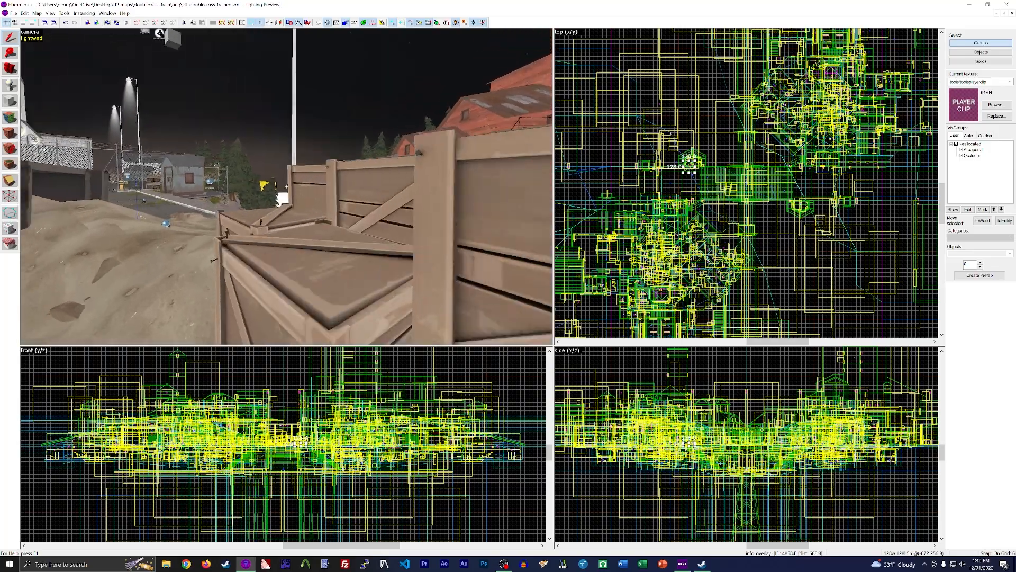
key(w)
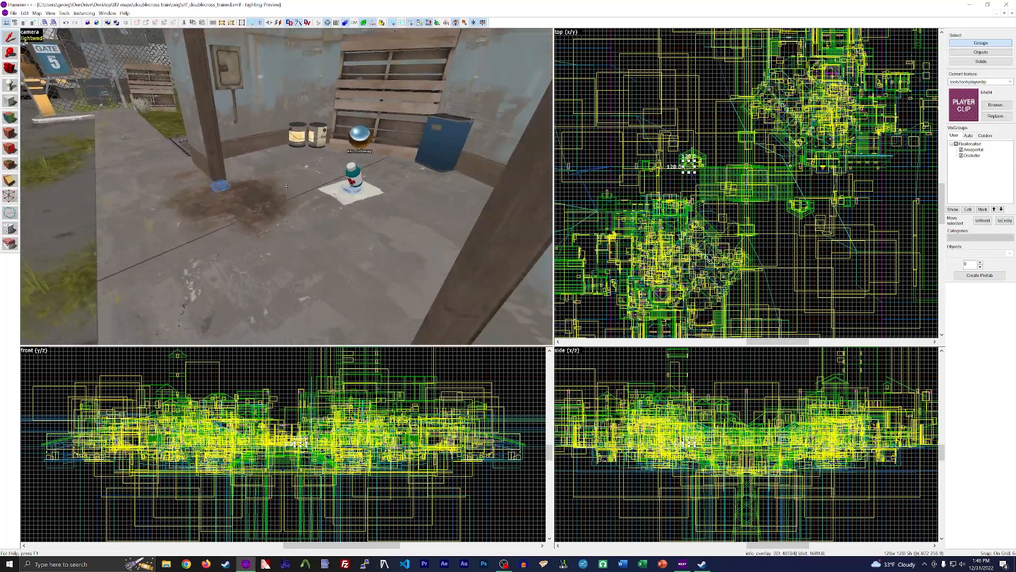
key(w)
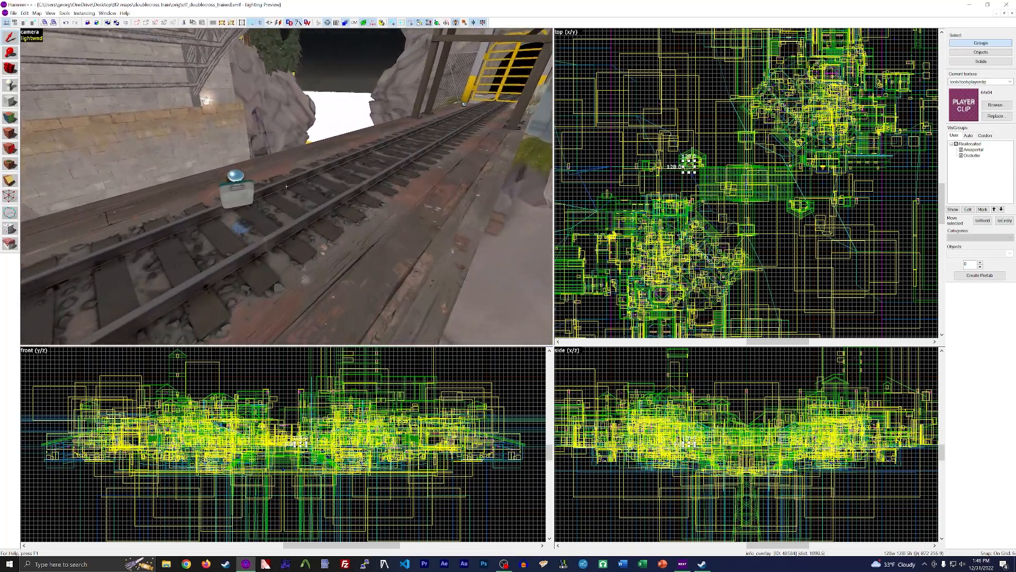
key(z)
click(271, 197)
key(z)
key(s)
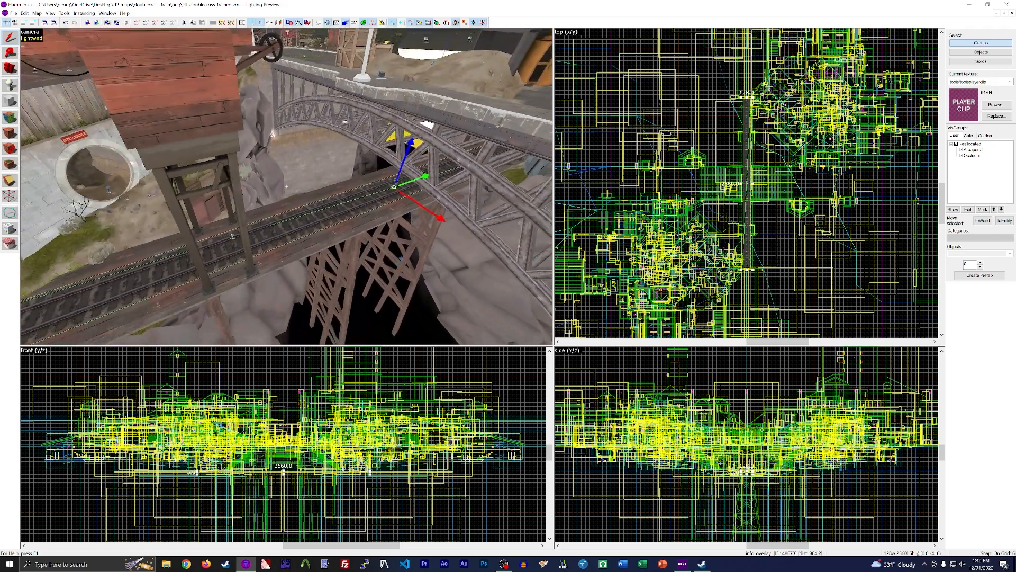
Inspect the wooden trestles under the railway bridge and the tunnel entrance at the end of the track
key(w)
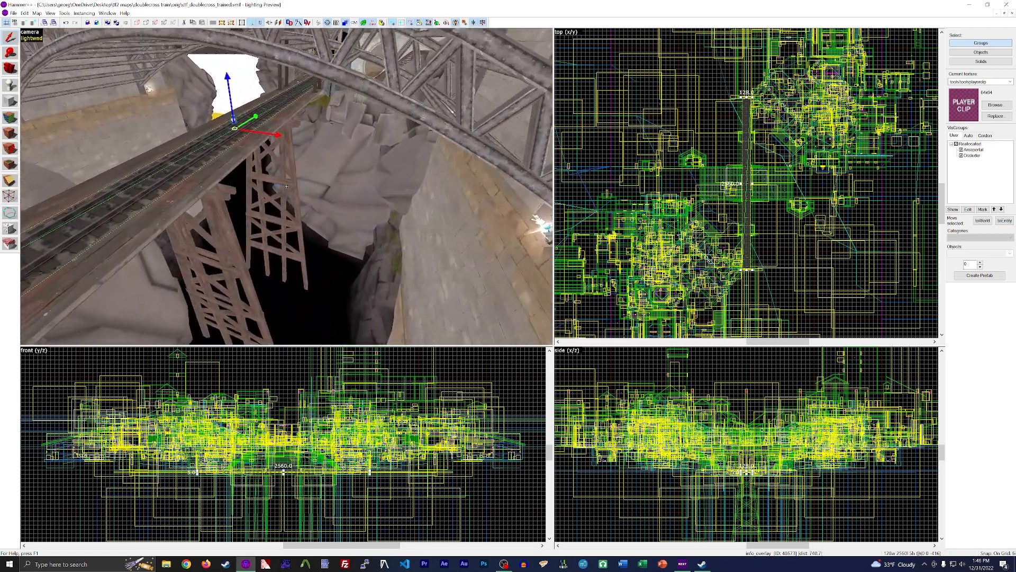
key(z)
click(242, 187)
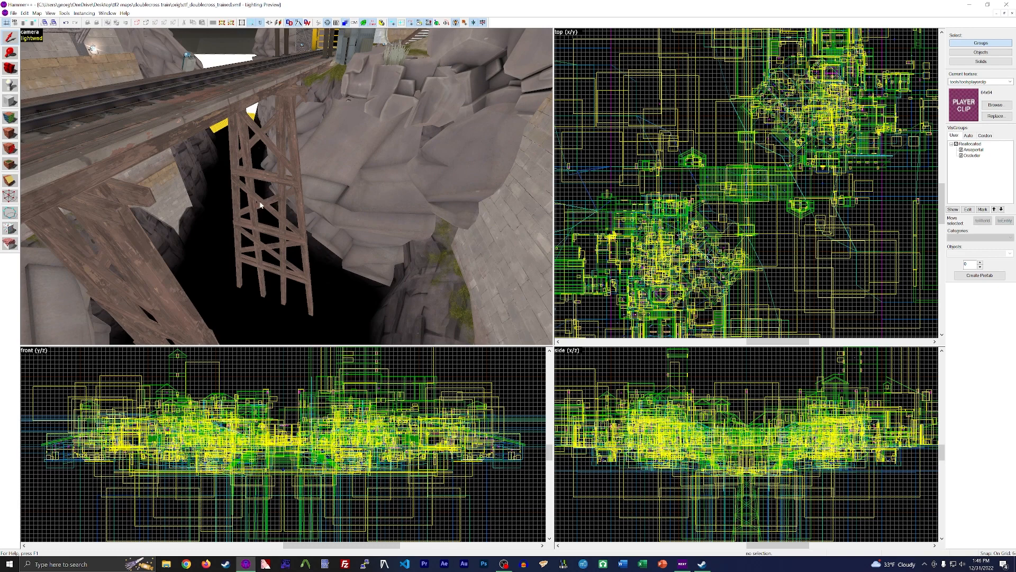
key(z)
key(z)
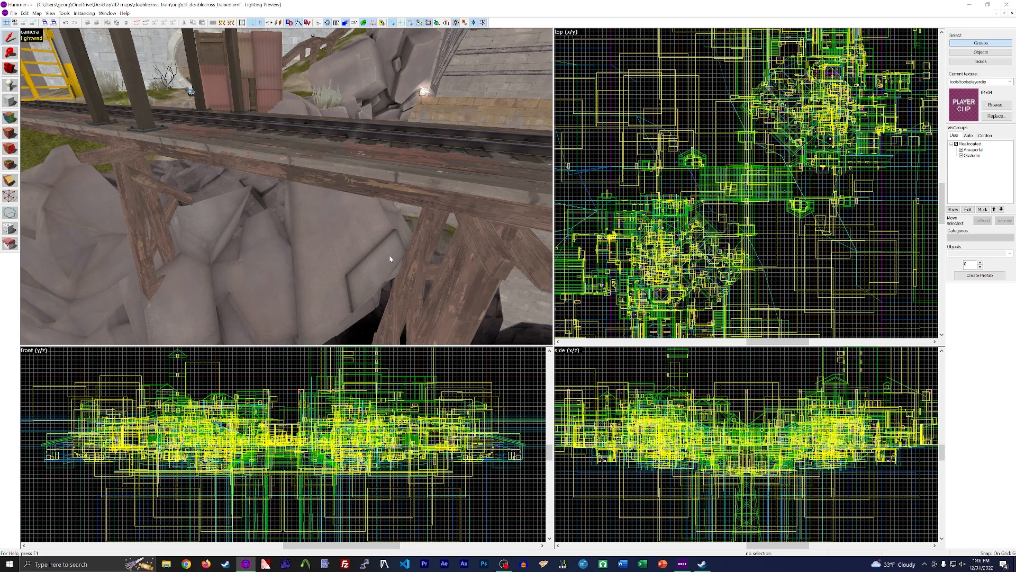
key(z)
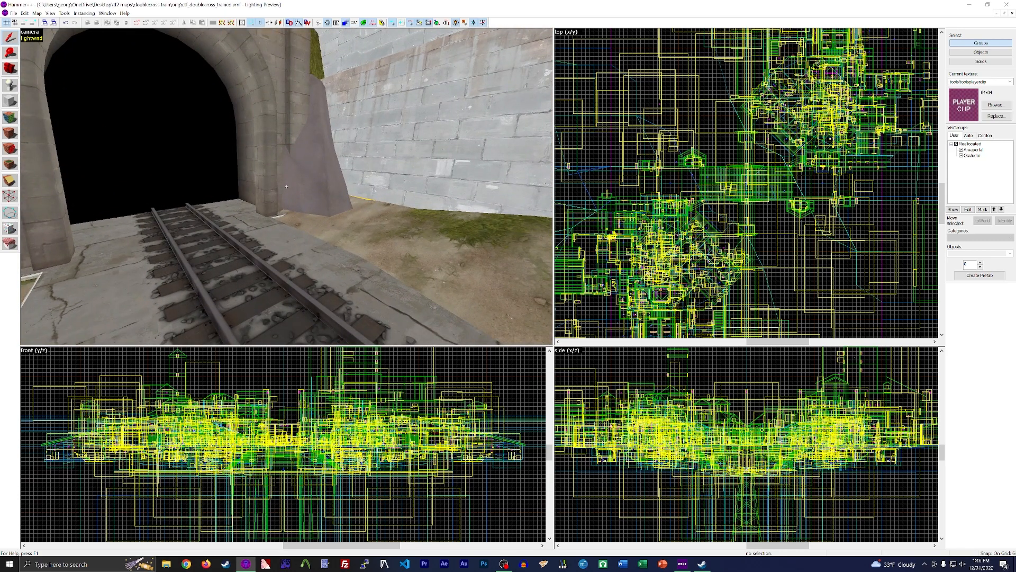
Tour the exterior and interior rooms of the BLU base to check the decompiled geometry and lighting
key(w)
key(w)
click(286, 186)
key(s)
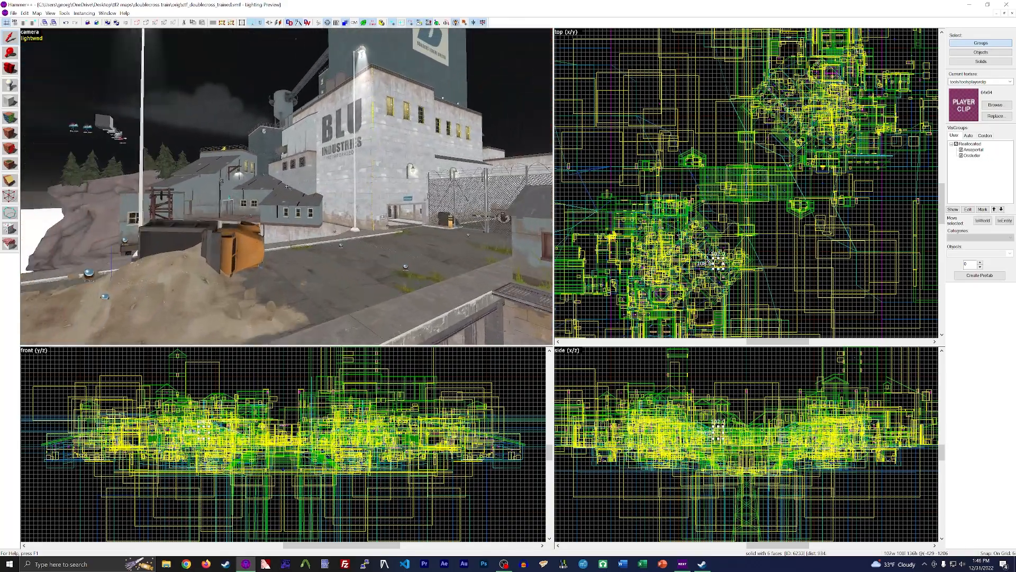
key(w)
key(w)
key(w)
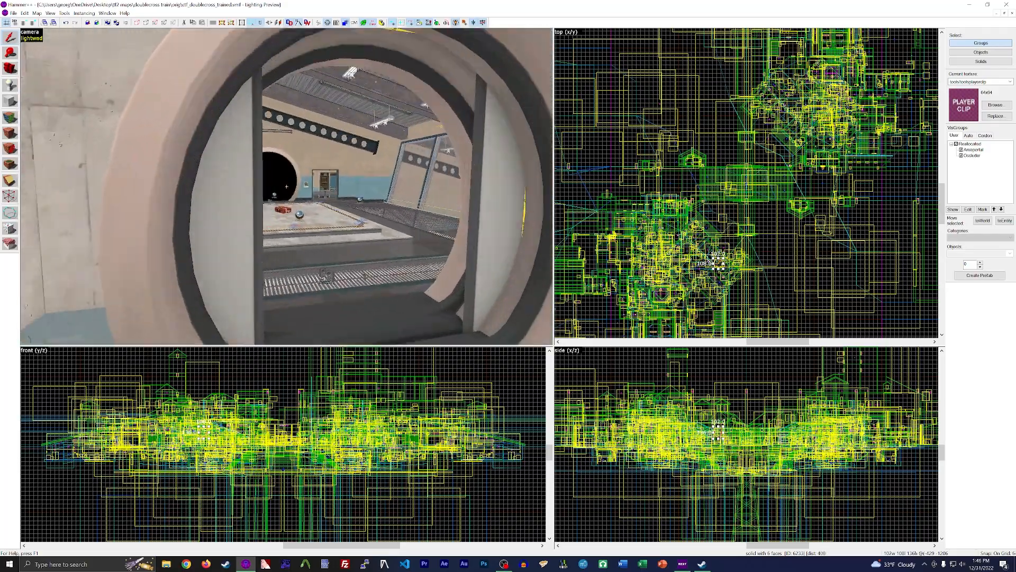
key(w)
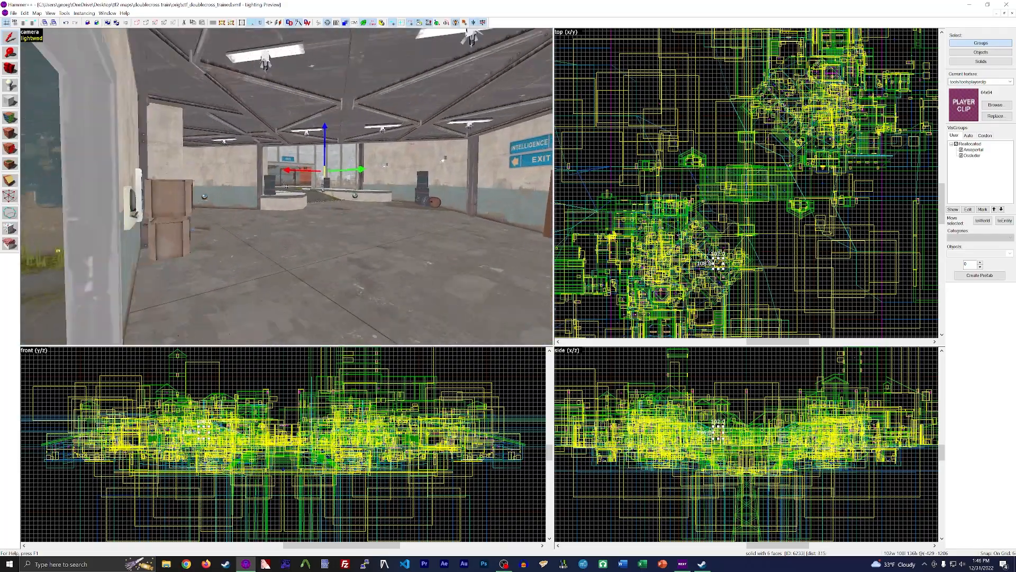
key(w)
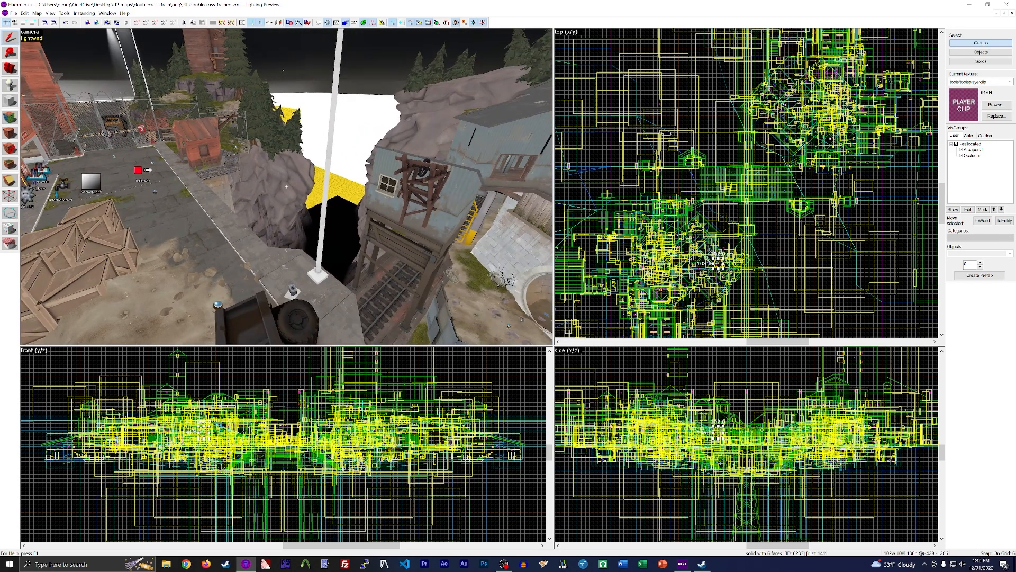
Survey the canyon between the two bases and the train tunnel in the cliff from above
key(a)
key(z)
key(z)
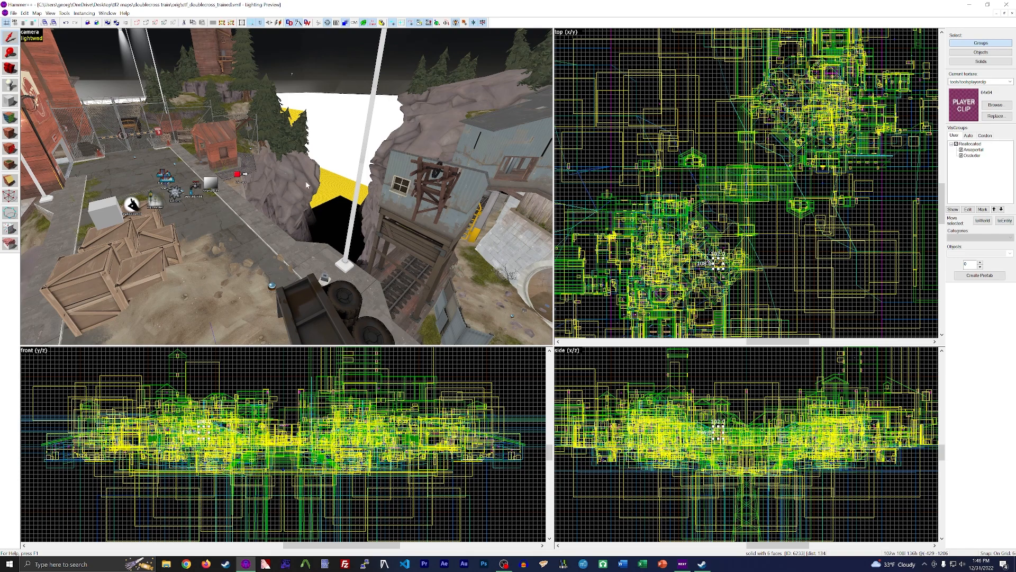
key(w)
key(w)
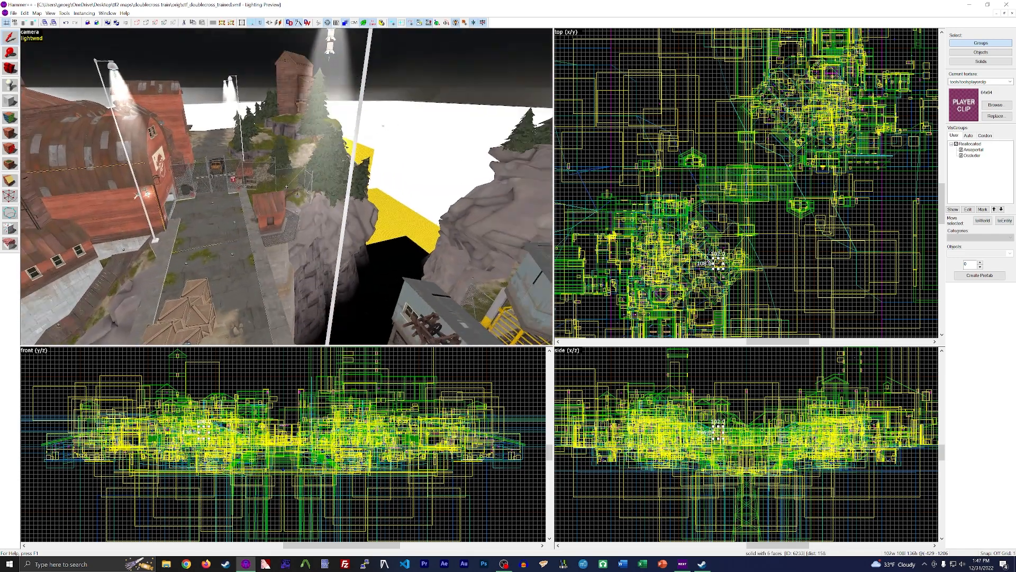
key(w)
key(a)
key(z)
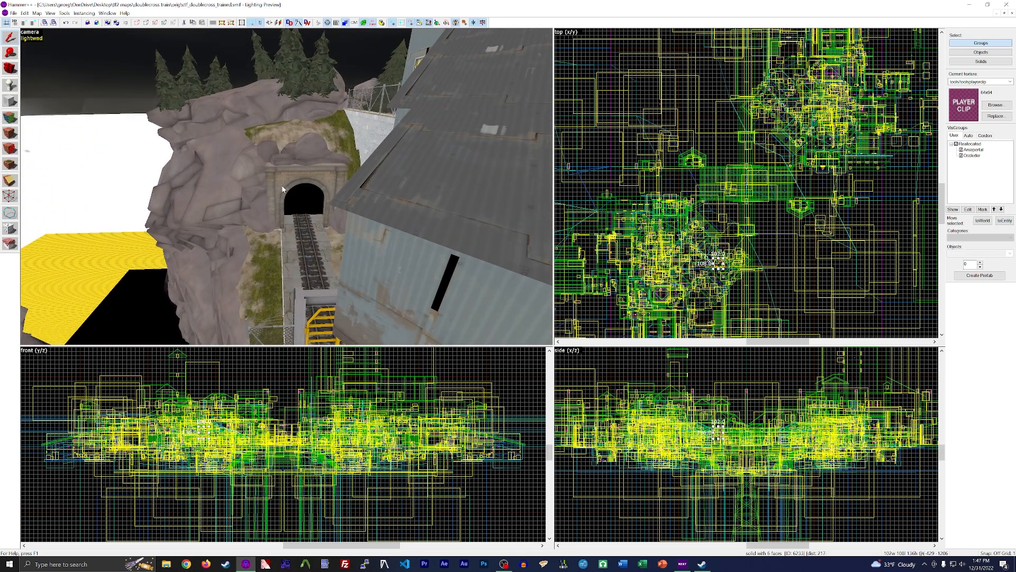
Examine the train tunnel entrance prop and the rail props leading out to the yellow gate and the map edge
key(w)
click(286, 187)
key(z)
key(w)
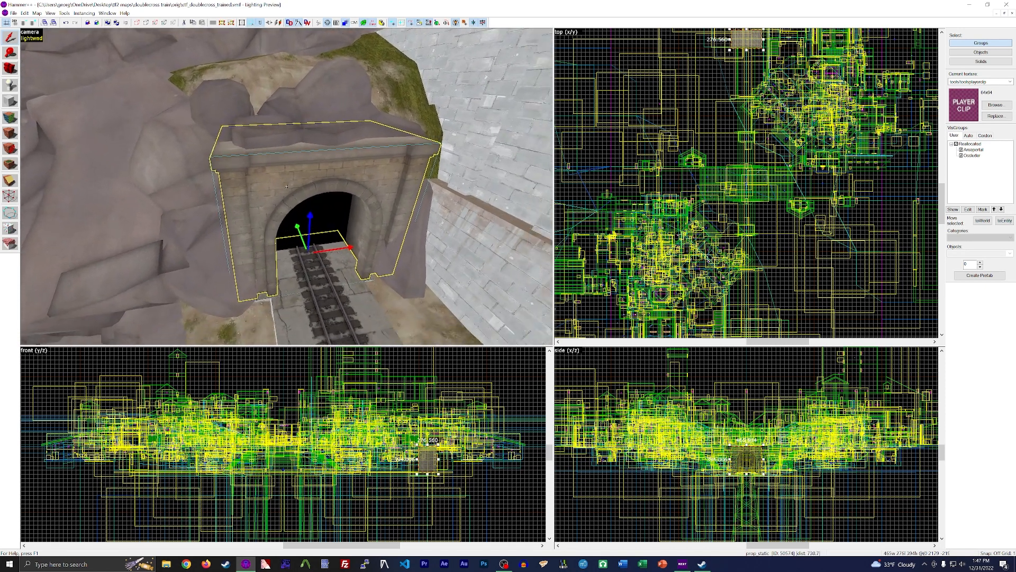
key(z)
click(256, 228)
key(z)
key(z)
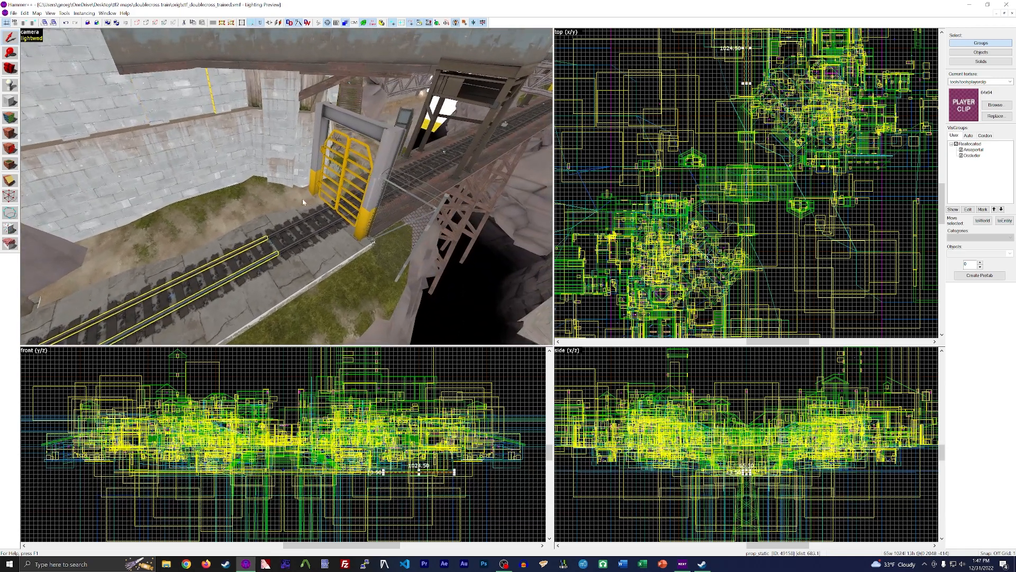
key(z)
key(w)
key(z)
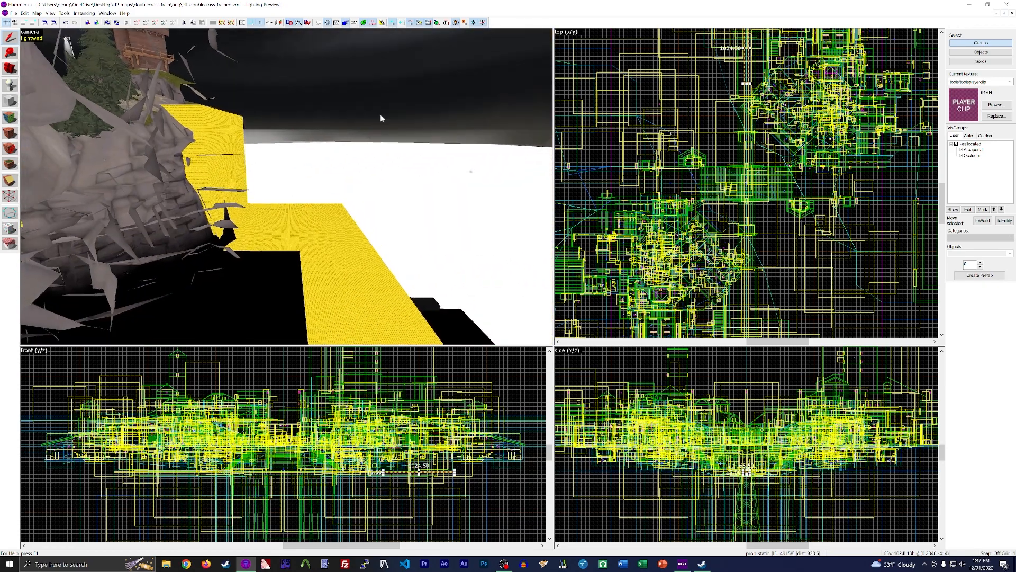
Display the tool-textured brushes and place a prop_static in the empty space beyond the end of the rails
click(463, 23)
key(z)
key(w)
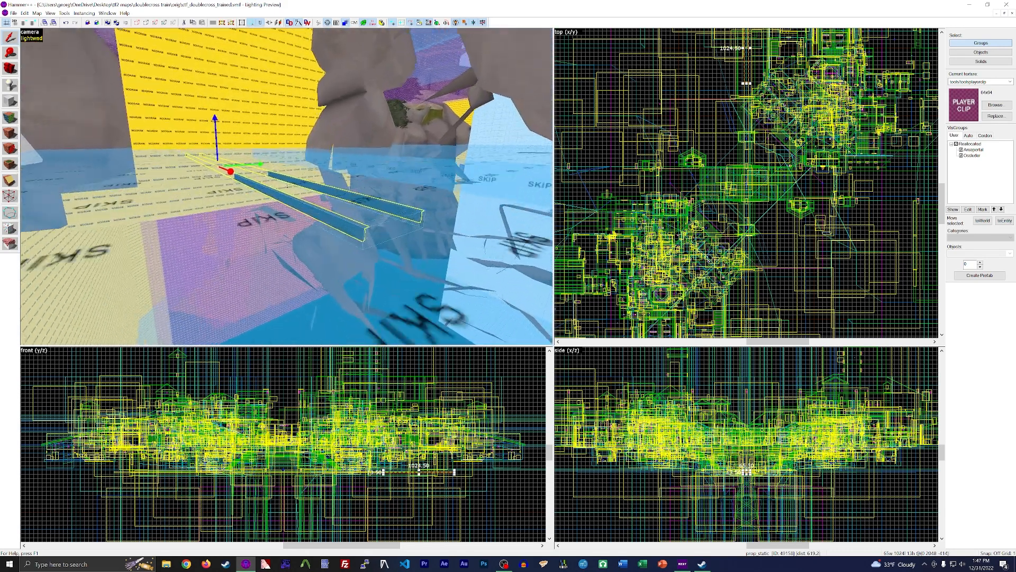
key(s)
key(z)
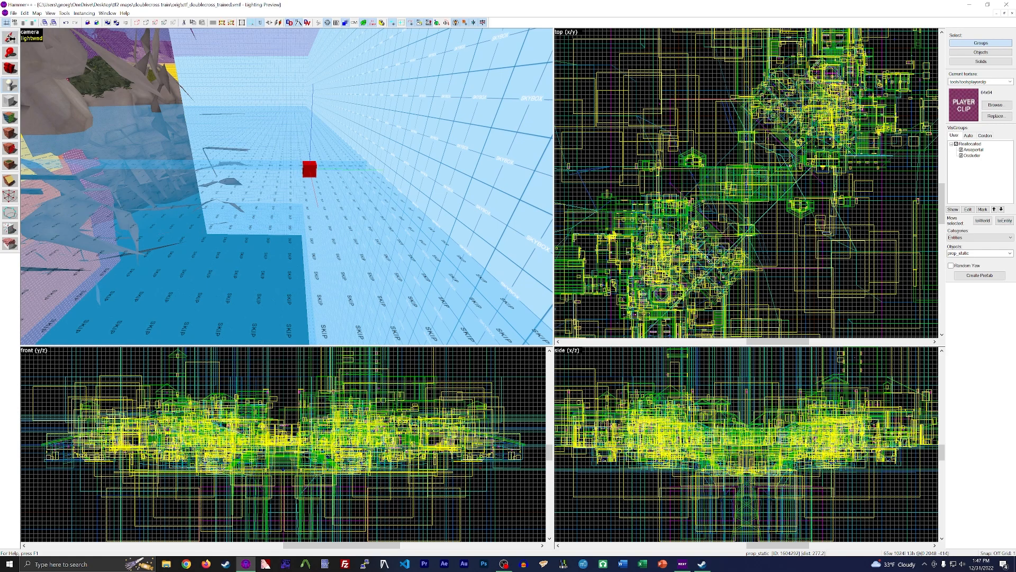
Set the new prop_static's world model to train_enginecar.mdl
double_click(312, 170)
click(503, 264)
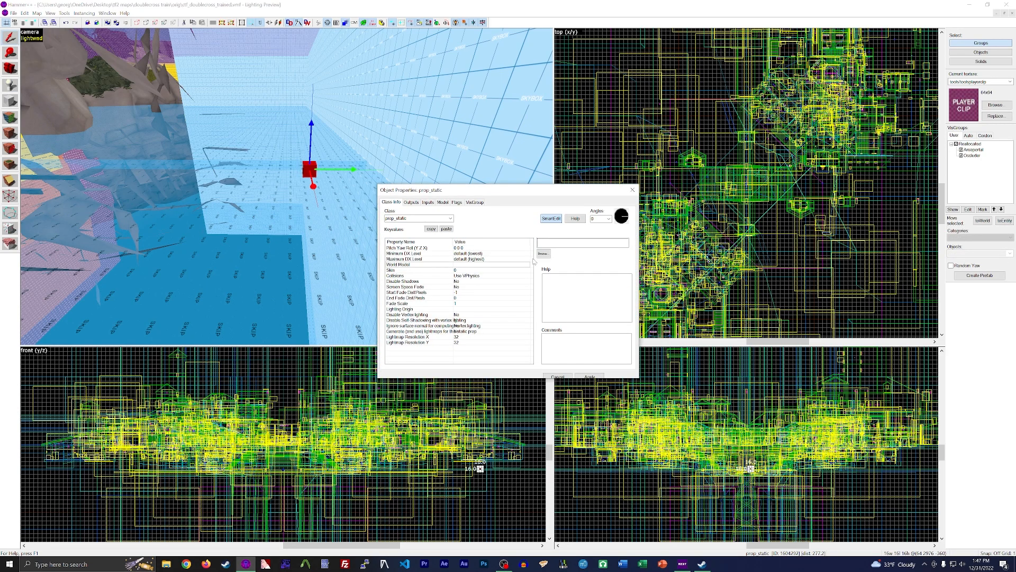
click(549, 281)
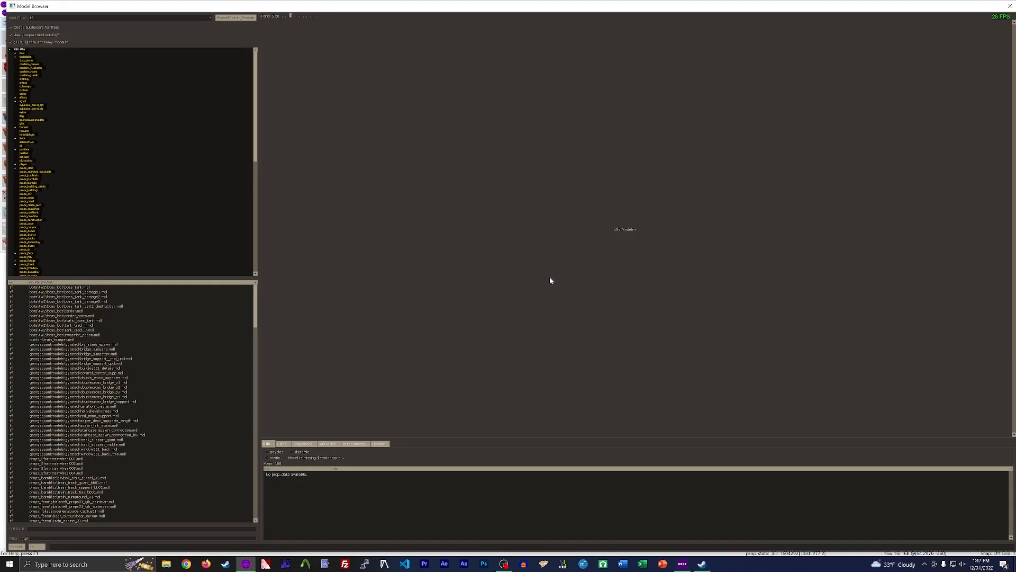
scroll(510, 243, down, 2)
click(779, 178)
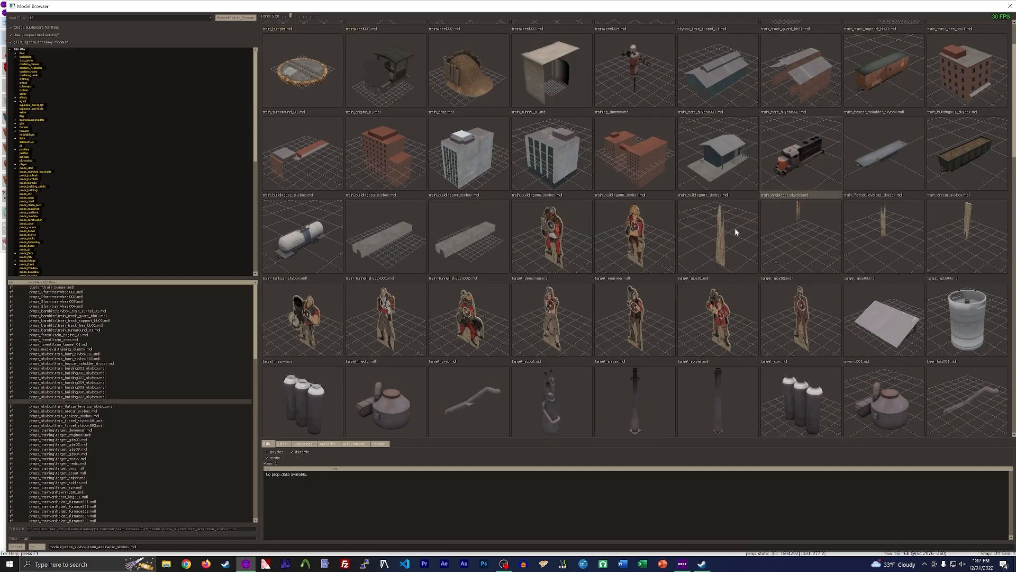
scroll(695, 230, down, 15)
scroll(689, 209, down, 5)
click(967, 227)
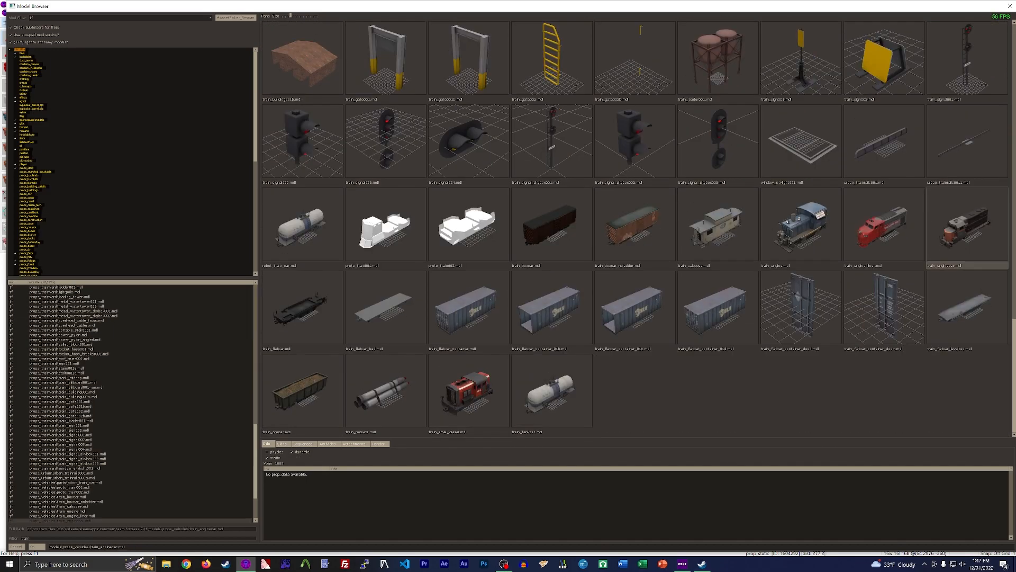
double_click(950, 235)
click(596, 378)
Slide the locomotive backward along its length and reduce the grid size for finer placement
key(z)
key(a)
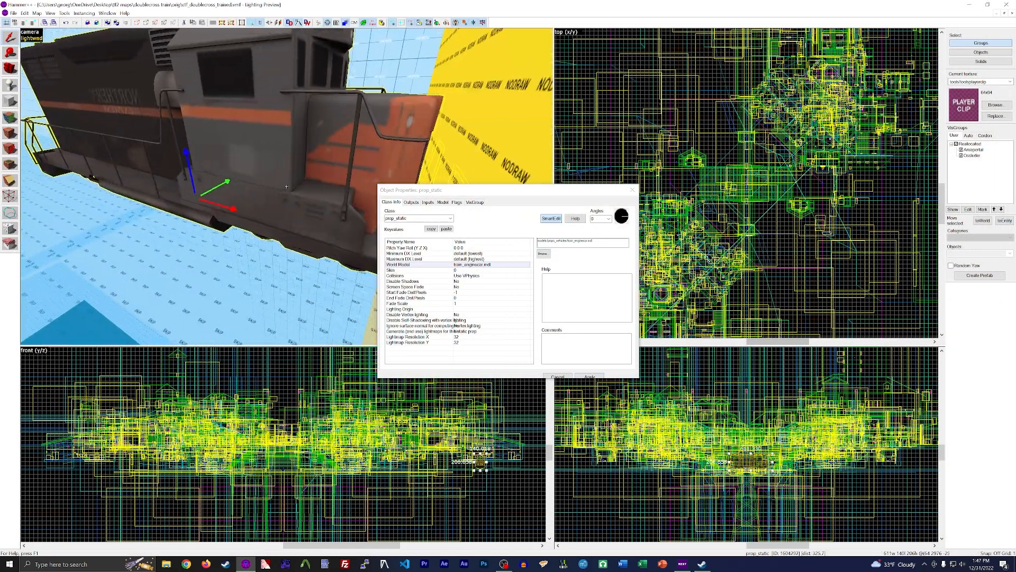
key(z)
drag(322, 188, 201, 183)
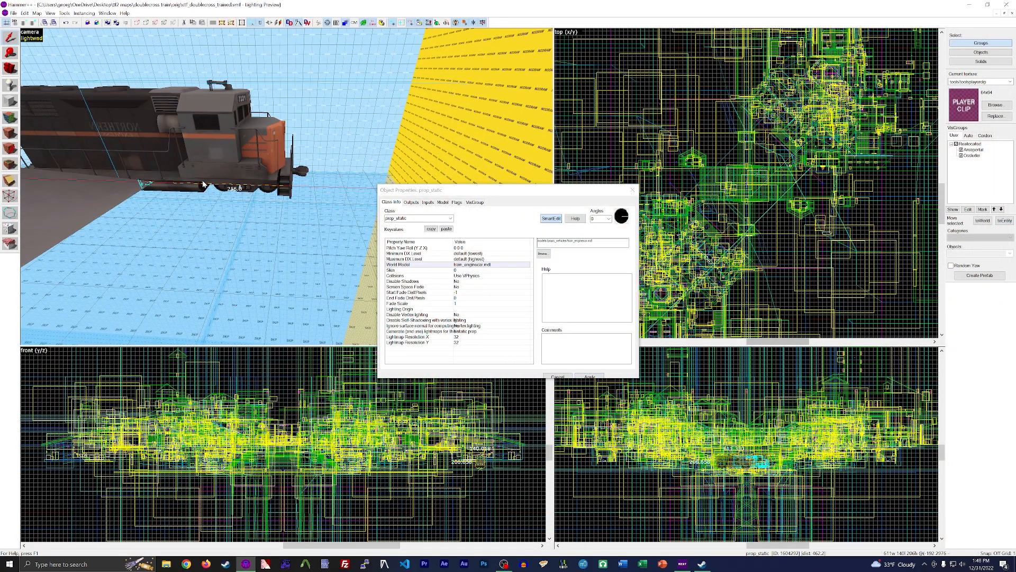
key(z)
key(d)
key(z)
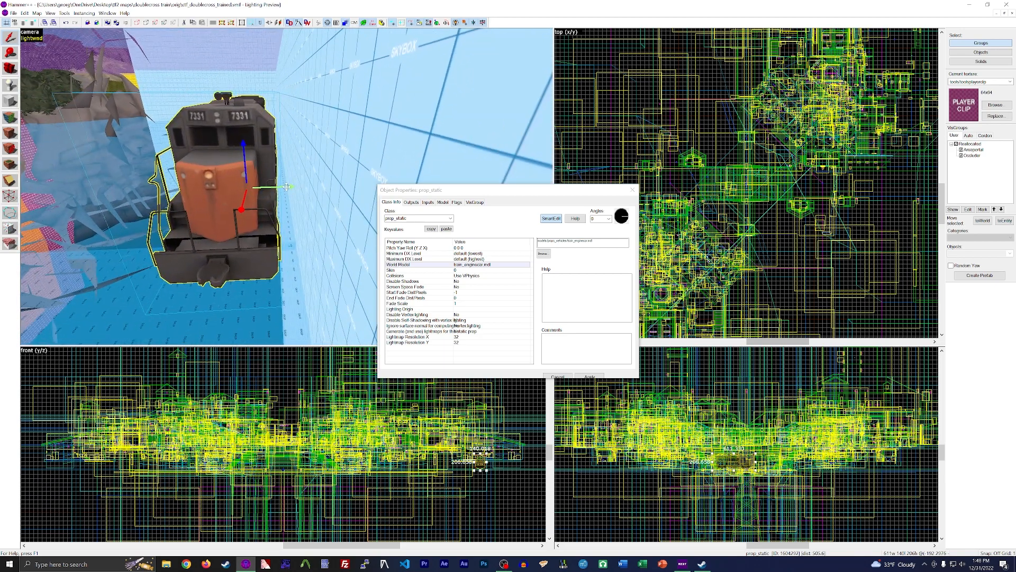
key(bracketleft)
click(632, 190)
Nudge the locomotive slightly sideways toward the rails
key(z)
key(w)
key(s)
key(z)
drag(273, 143, 262, 144)
Lower the locomotive in small moves toward the height of the rails
key(z)
key(w)
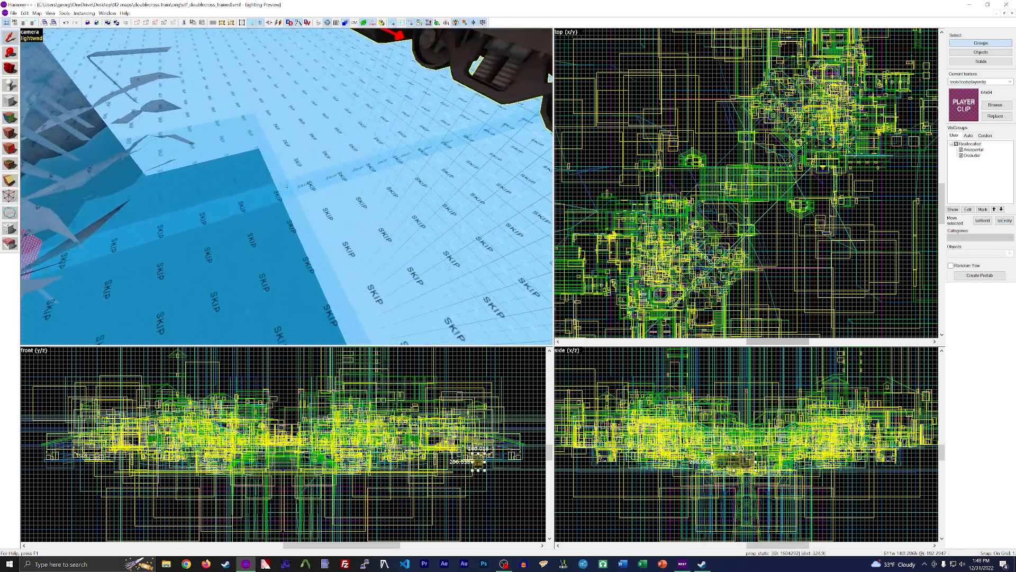
key(s)
key(w)
key(w)
key(z)
drag(231, 104, 234, 125)
key(z)
key(w)
key(d)
drag(281, 115, 280, 139)
key(z)
Slide the locomotive sideways toward the rail ends and compare its underside with the rail height
key(d)
key(z)
drag(416, 121, 363, 156)
key(z)
key(a)
key(w)
key(z)
key(z)
key(s)
key(z)
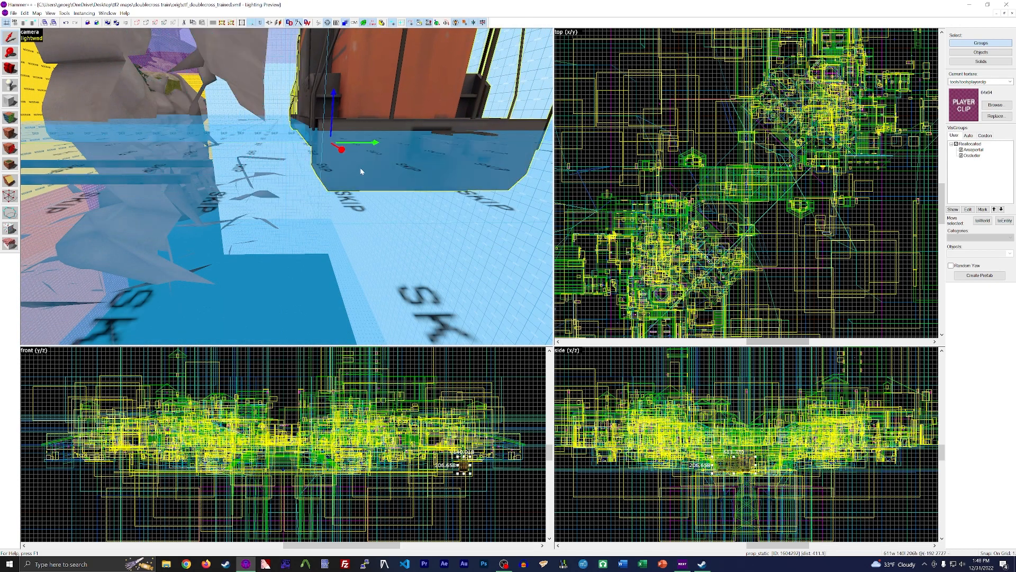
Check the wheels against the rails from the side and move the locomotive back away from the rail ends
key(z)
key(a)
key(z)
key(s)
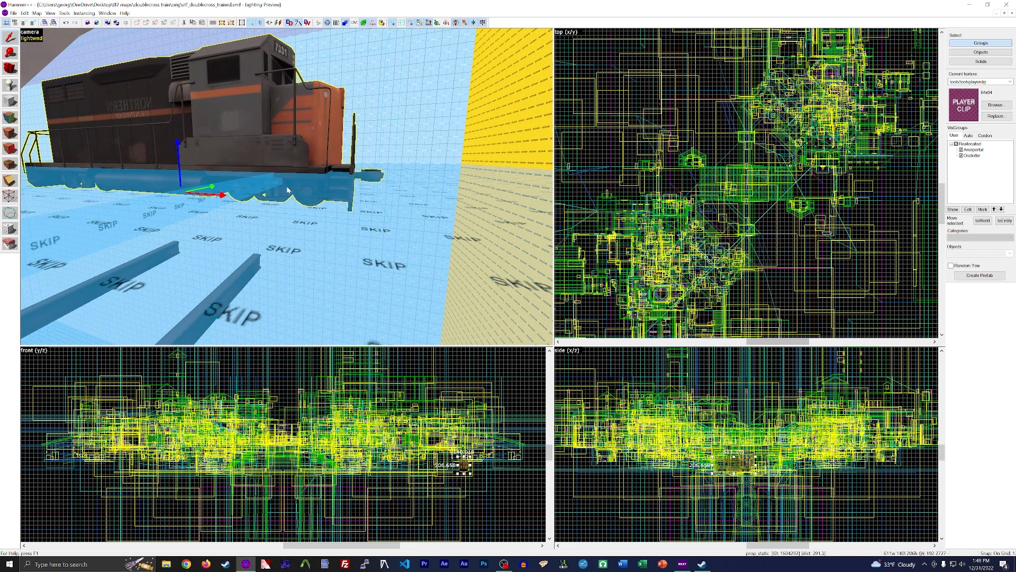
key(z)
key(d)
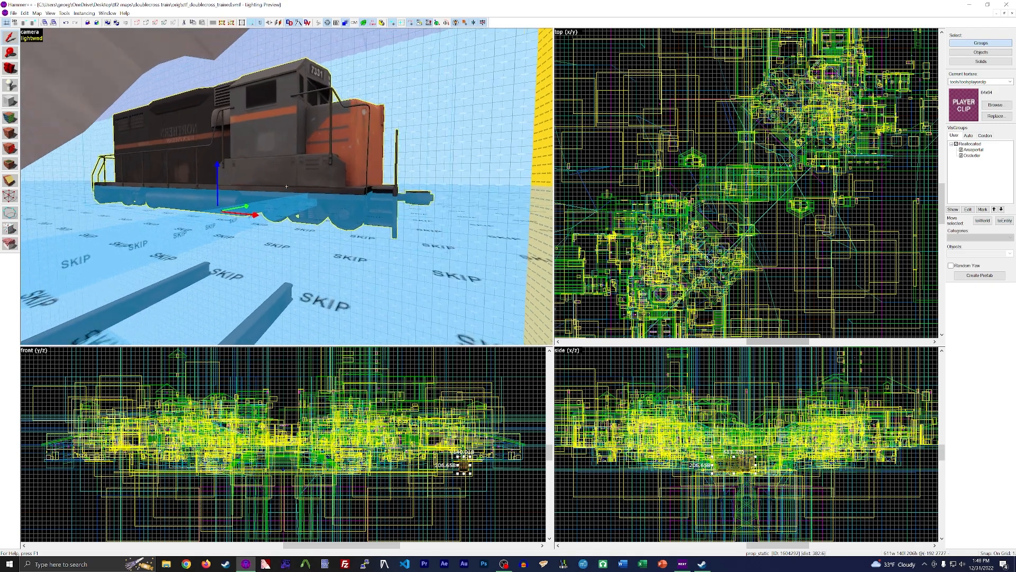
key(z)
drag(285, 144, 410, 152)
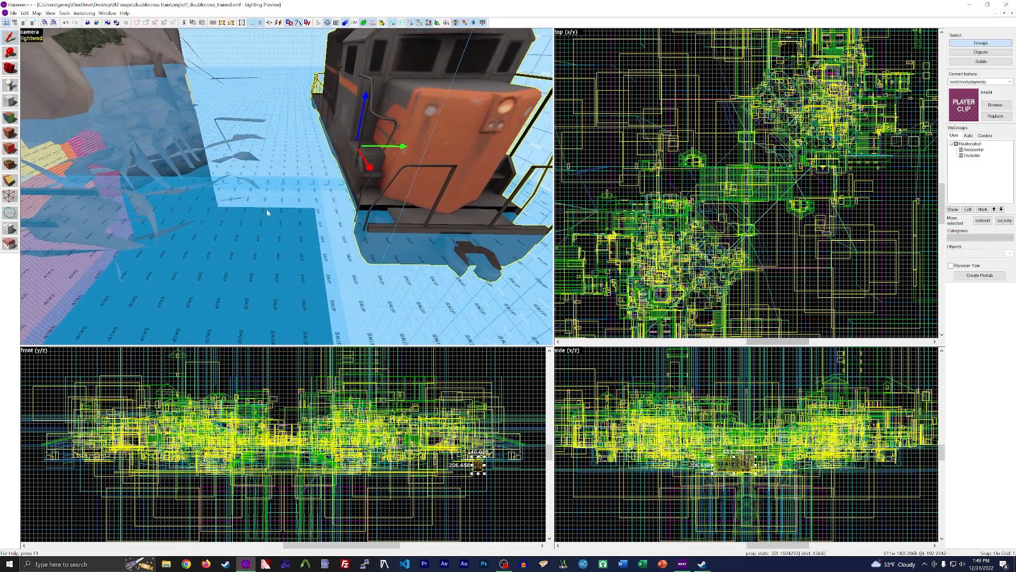
Move the locomotive further backward along its length
key(z)
key(a)
key(z)
drag(284, 197, 179, 200)
key(z)
key(s)
key(d)
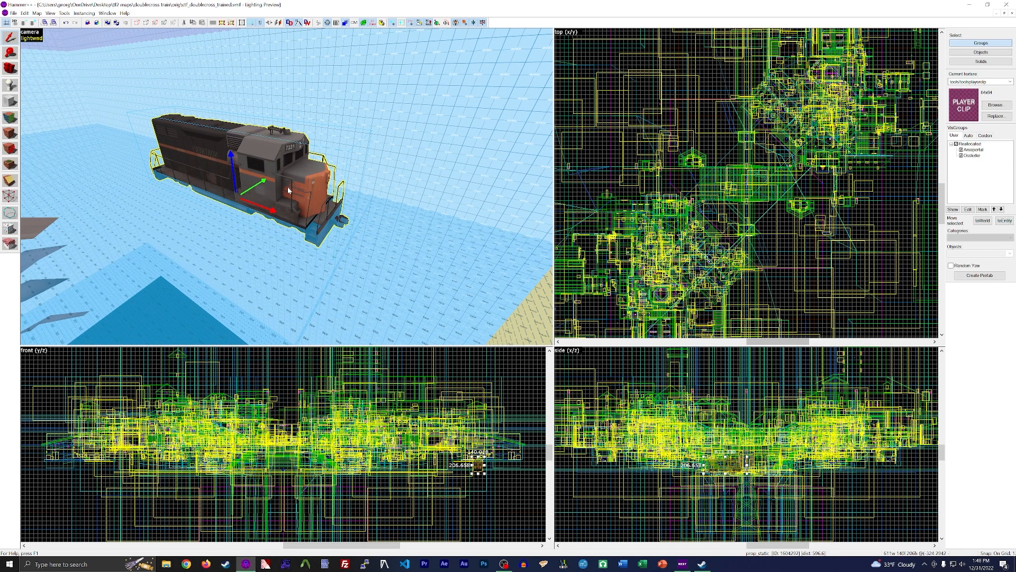
Change the locomotive's class to prop_dynamic and name it choo_choo
key(z)
key(w)
key(a)
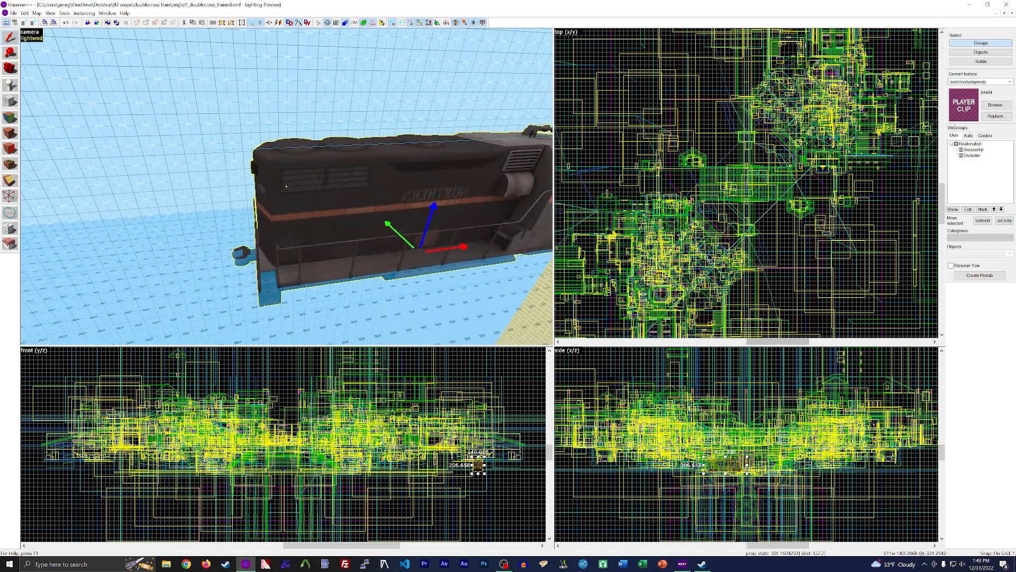
key(z)
key(alt+Return)
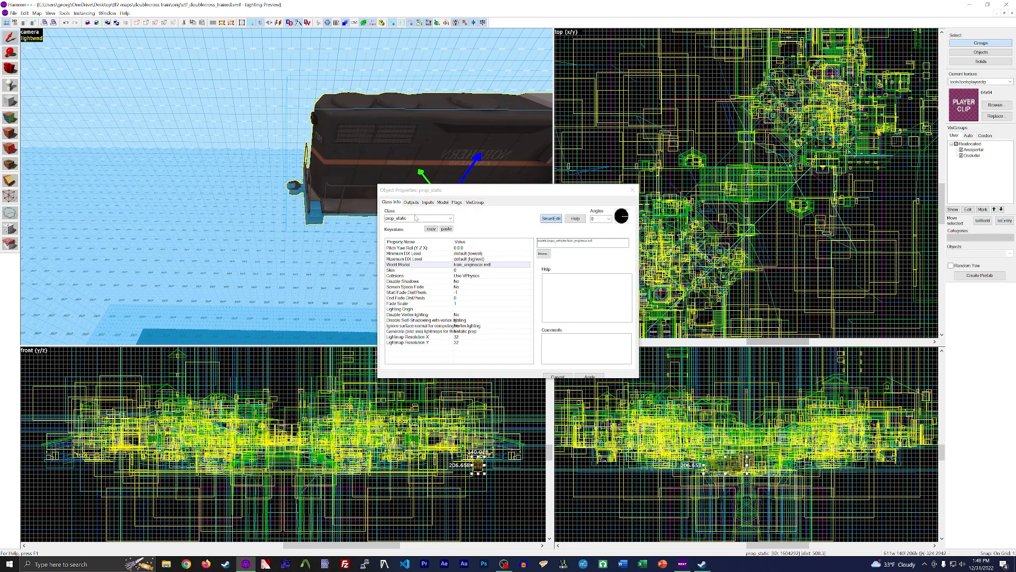
text(dynam)
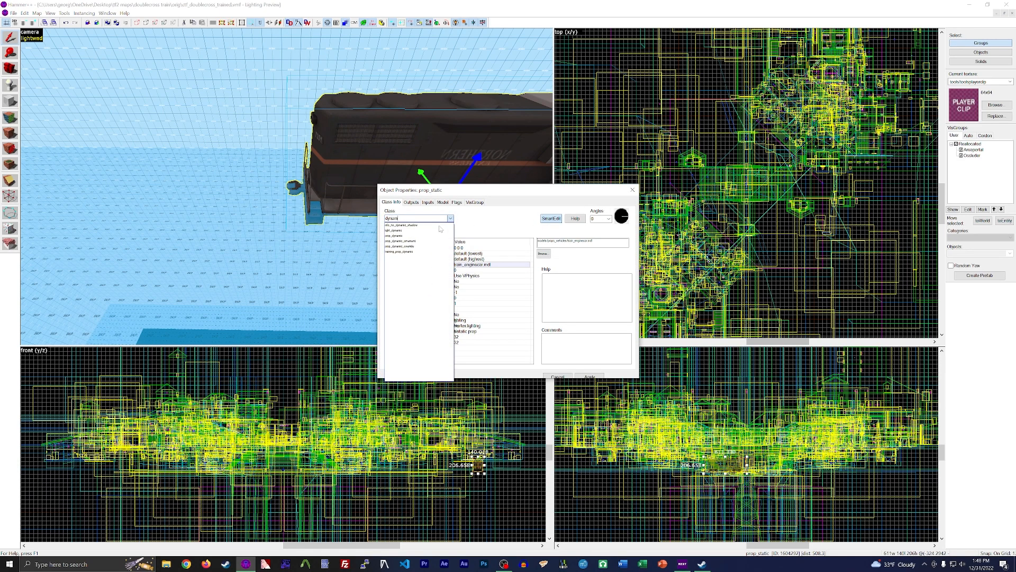
click(427, 236)
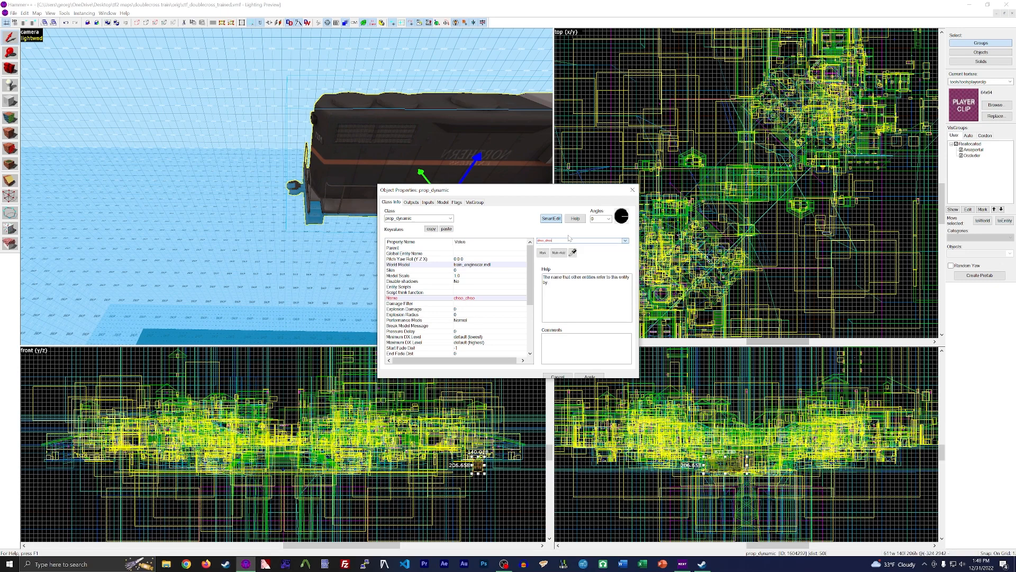
click(635, 191)
Duplicate the locomotive behind itself and set the copy's world model to train_orecar.mdl
shift+drag(491, 203, 254, 200)
key(alt+Return)
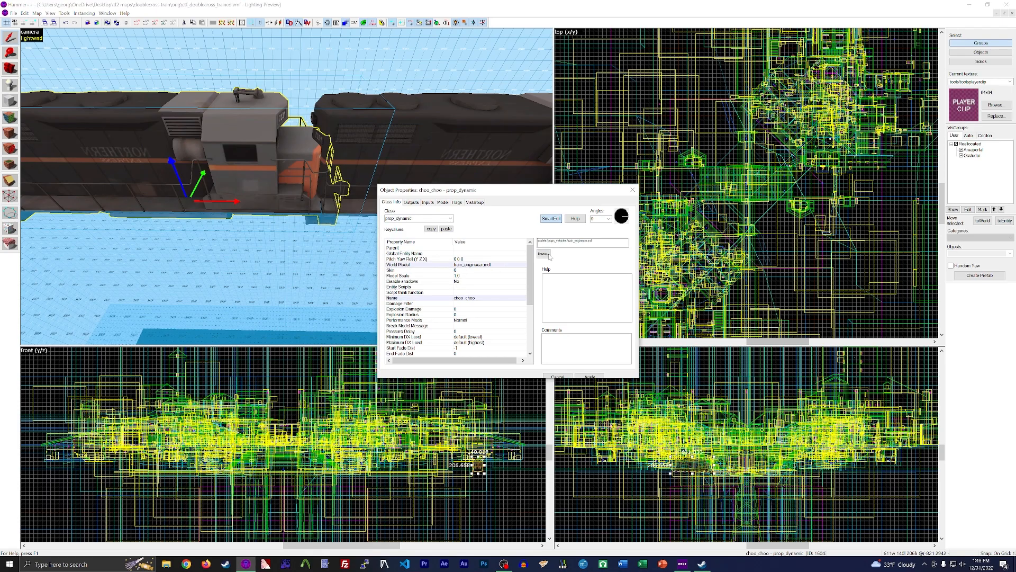
click(545, 254)
double_click(297, 411)
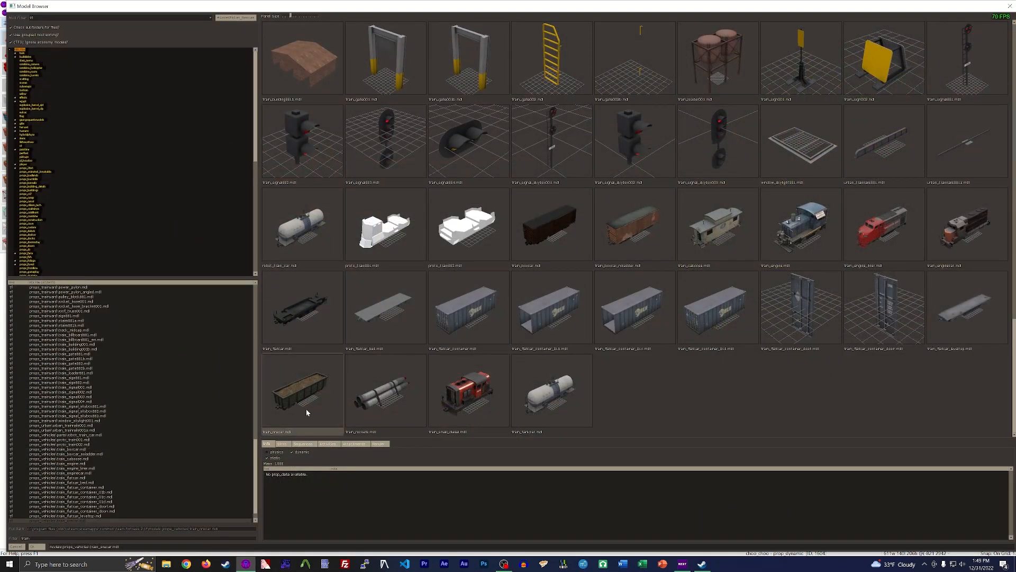
Shift the ore car back so its coupler lines up with the locomotive's coupler, and close its properties
drag(229, 209, 188, 202)
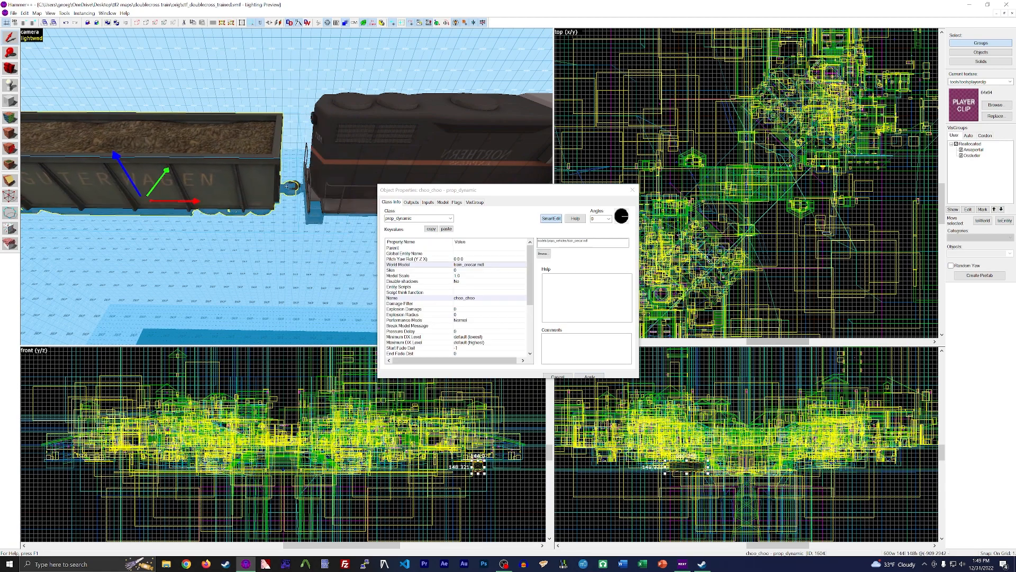
key(z)
key(w)
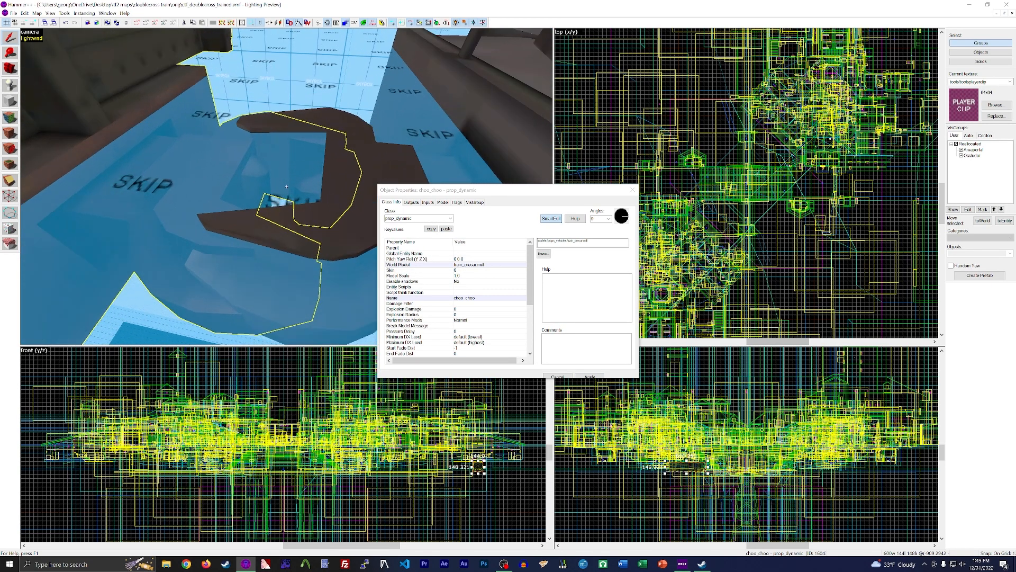
key(s)
key(z)
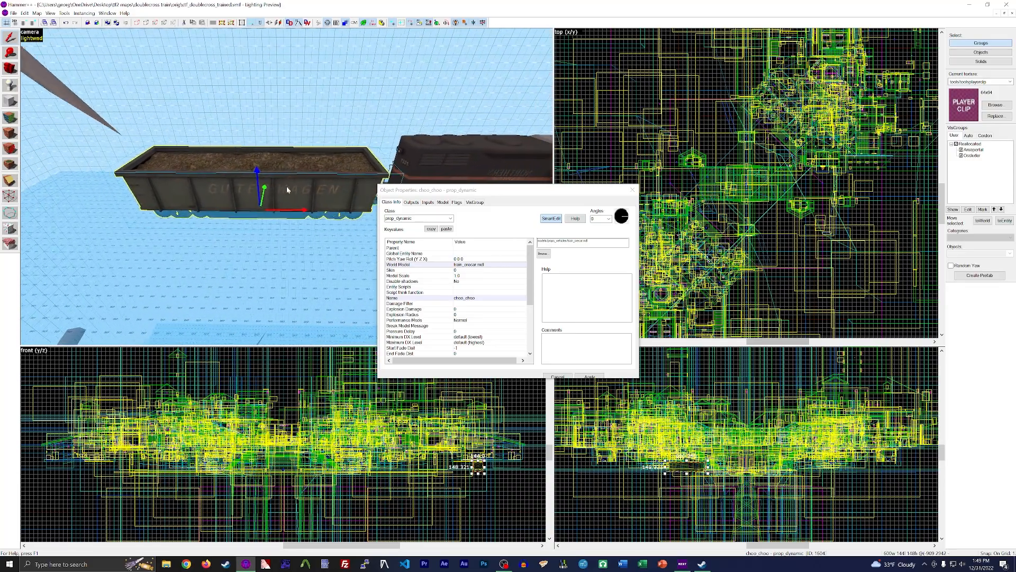
key(d)
click(633, 189)
Select the locomotive and the ore car together and locate them in the top view
key(d)
click(374, 186)
ctrl+click(195, 191)
scroll(746, 182, down, 5)
scroll(788, 197, up, 6)
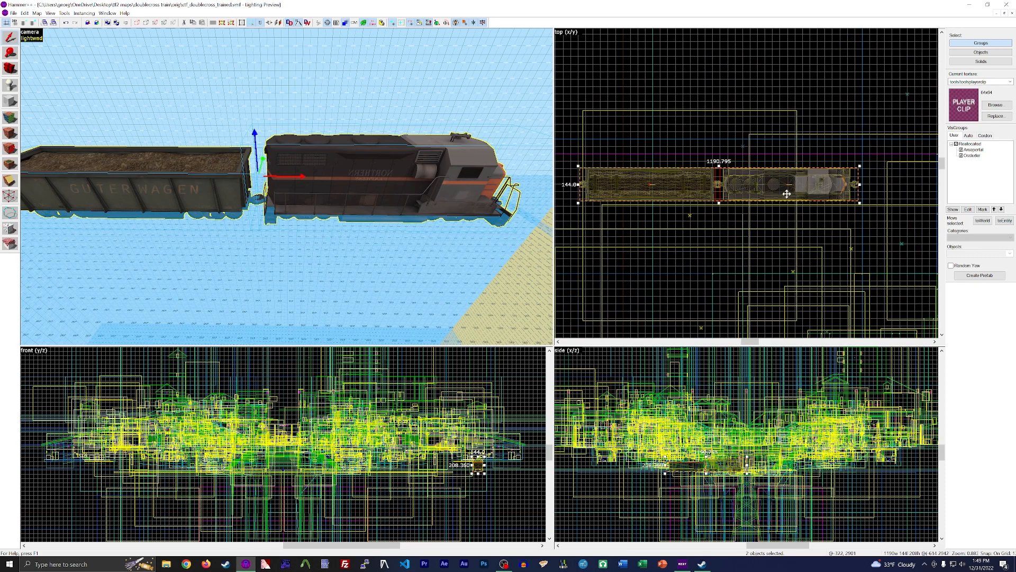
Draw a block in the top view around the locomotive and ore car, about 1157 by 140 units
click(10, 102)
scroll(821, 237, up, 10)
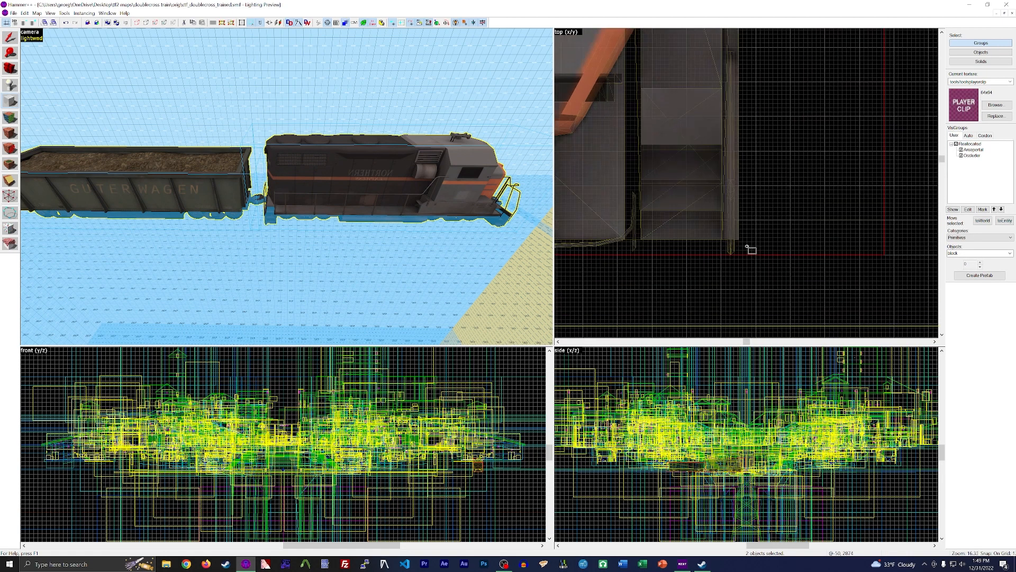
scroll(752, 248, down, 2)
scroll(753, 247, up, 2)
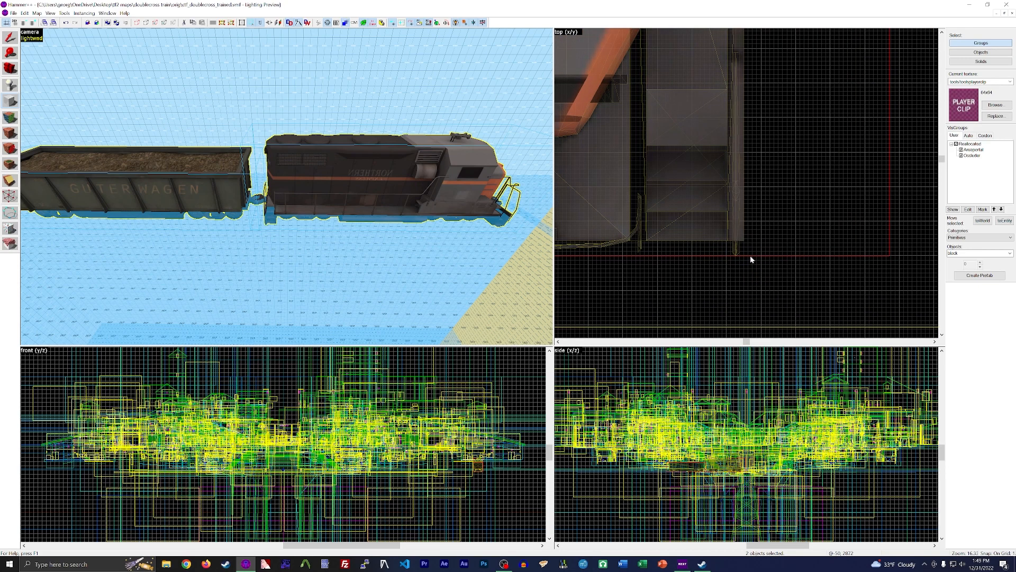
scroll(751, 259, up, 3)
scroll(792, 300, down, 15)
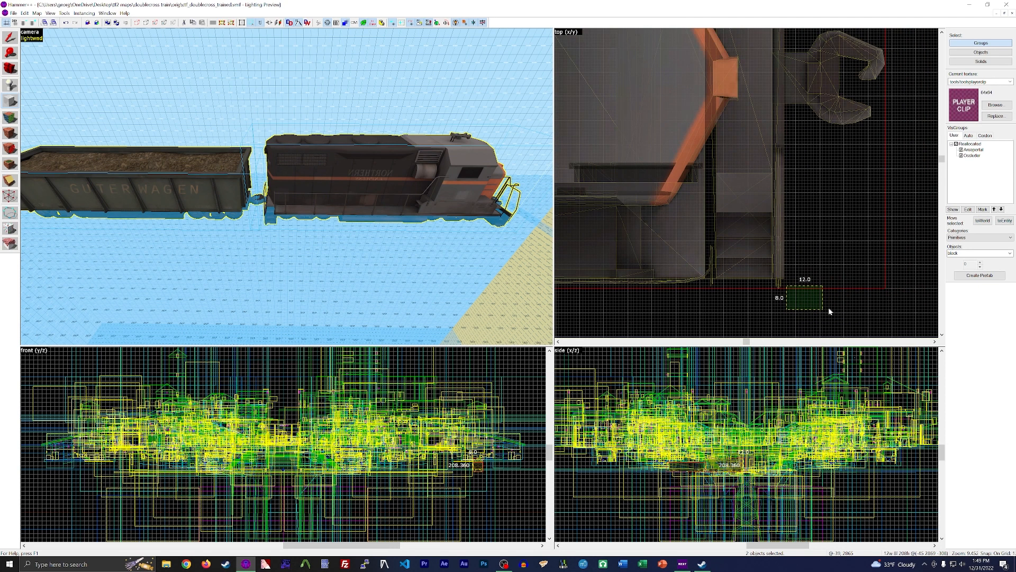
scroll(848, 250, down, 1)
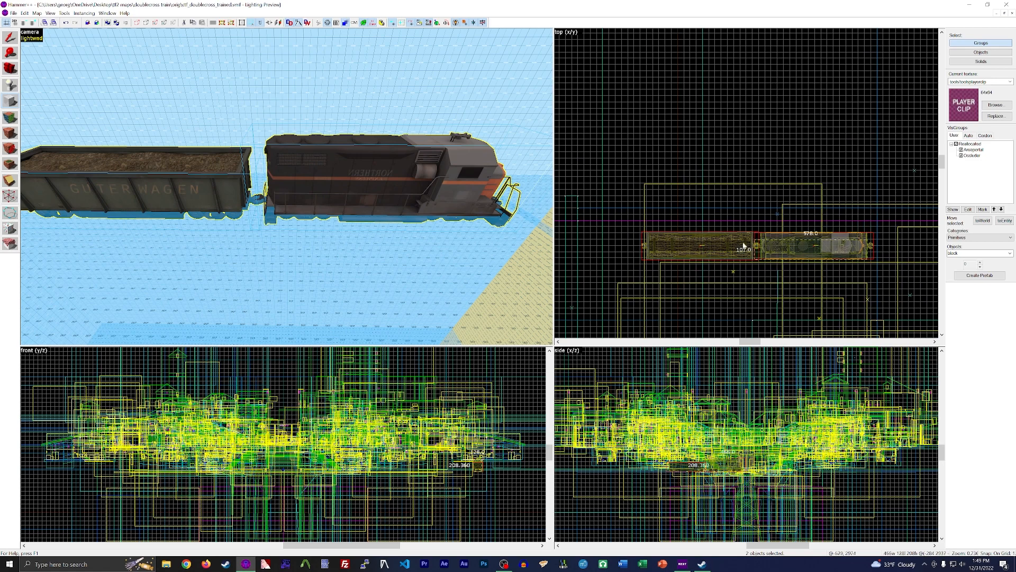
scroll(646, 226, up, 7)
scroll(624, 195, up, 11)
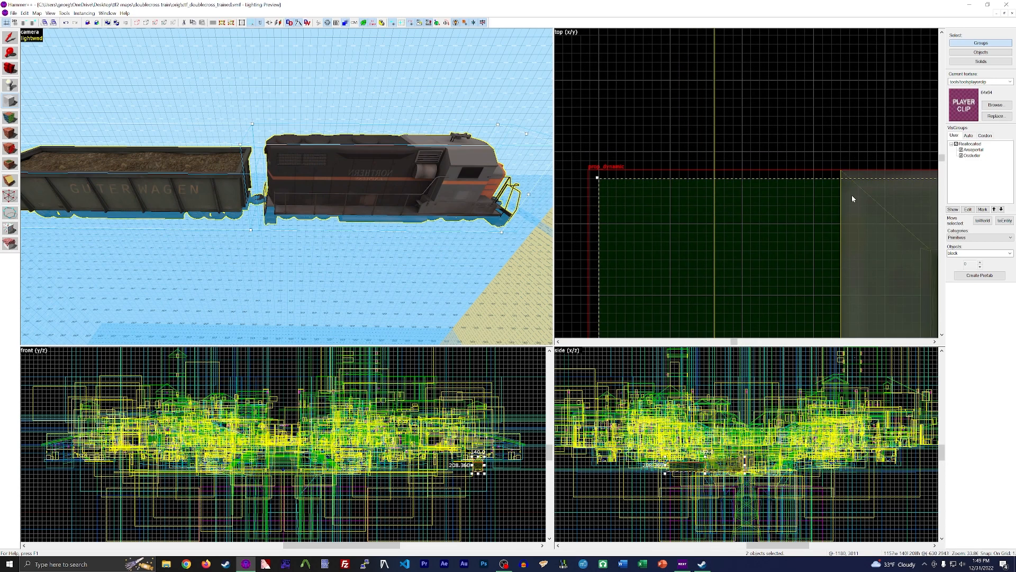
Compare the block's edges with the train props in the top view and trim its long upper edge slightly inward
scroll(827, 174, down, 5)
scroll(778, 231, up, 5)
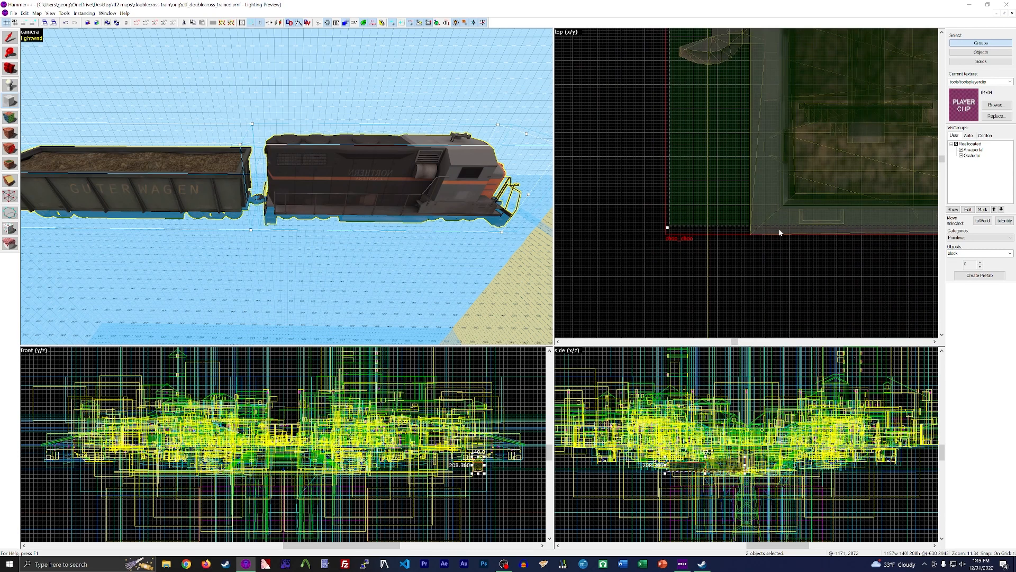
scroll(690, 218, down, 11)
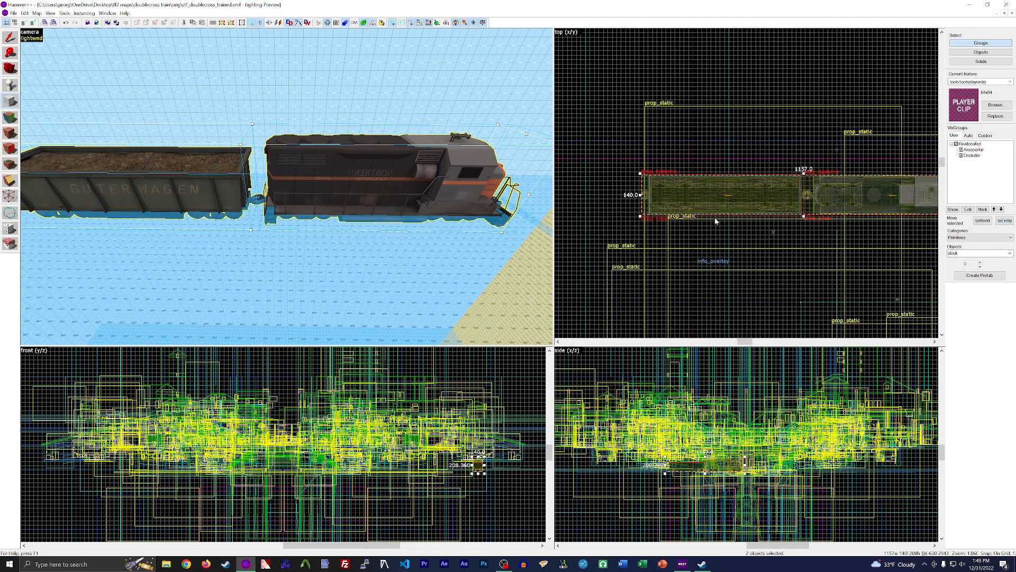
scroll(800, 69, up, 6)
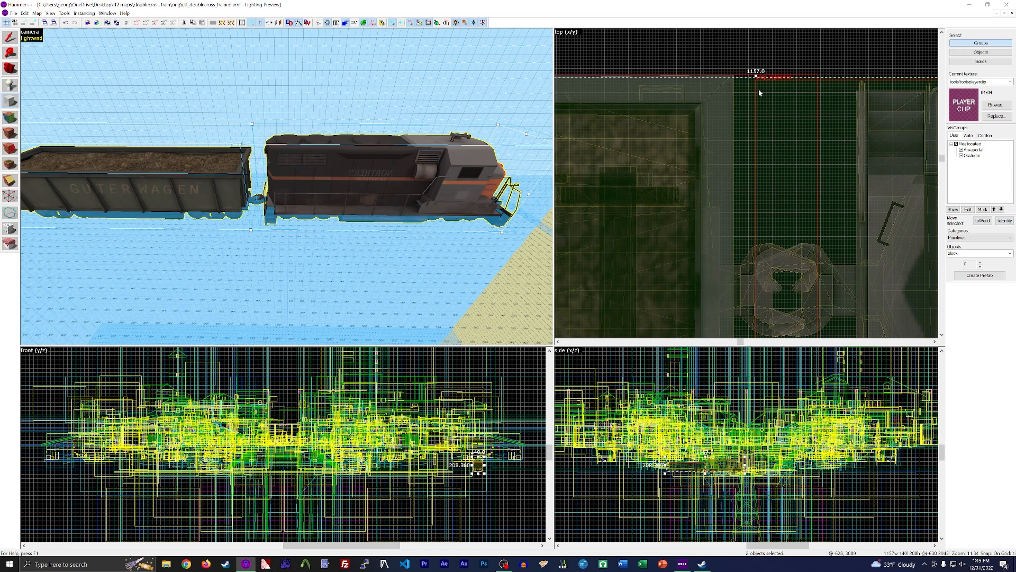
scroll(758, 60, up, 2)
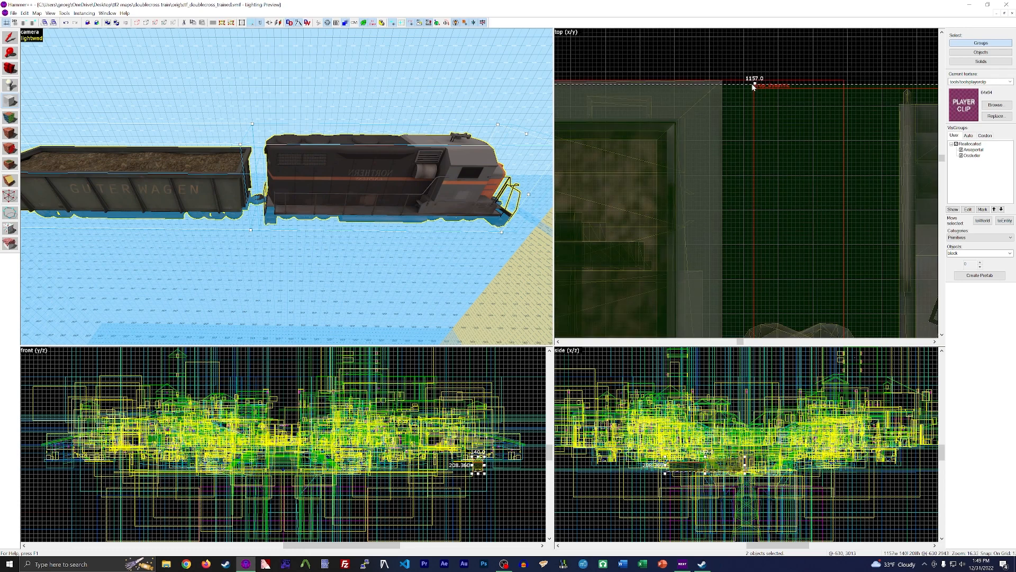
scroll(754, 87, down, 7)
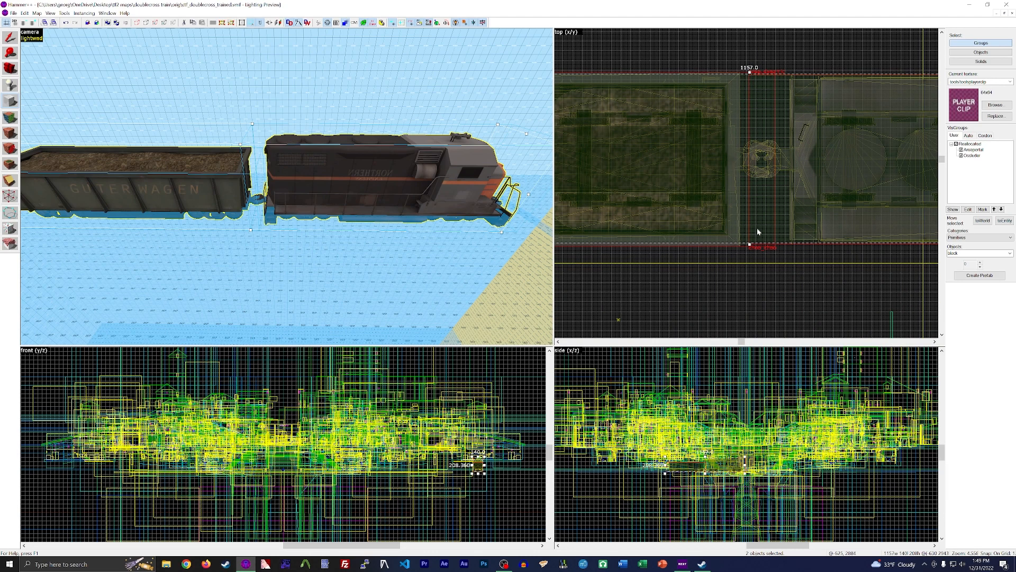
scroll(762, 58, up, 9)
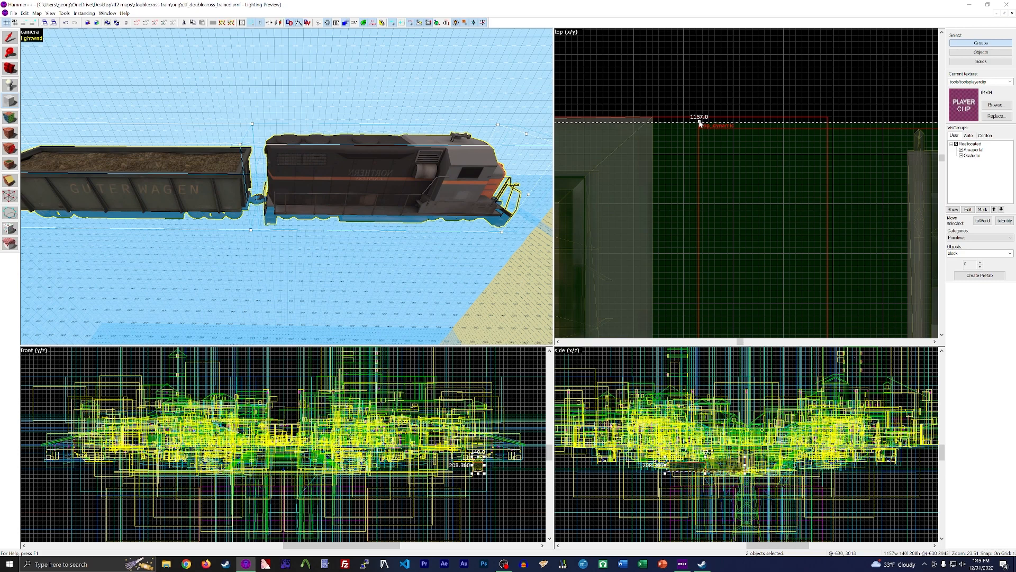
drag(699, 123, 701, 134)
Select only the ore car and compare its bounding box with its body in the top view
click(10, 36)
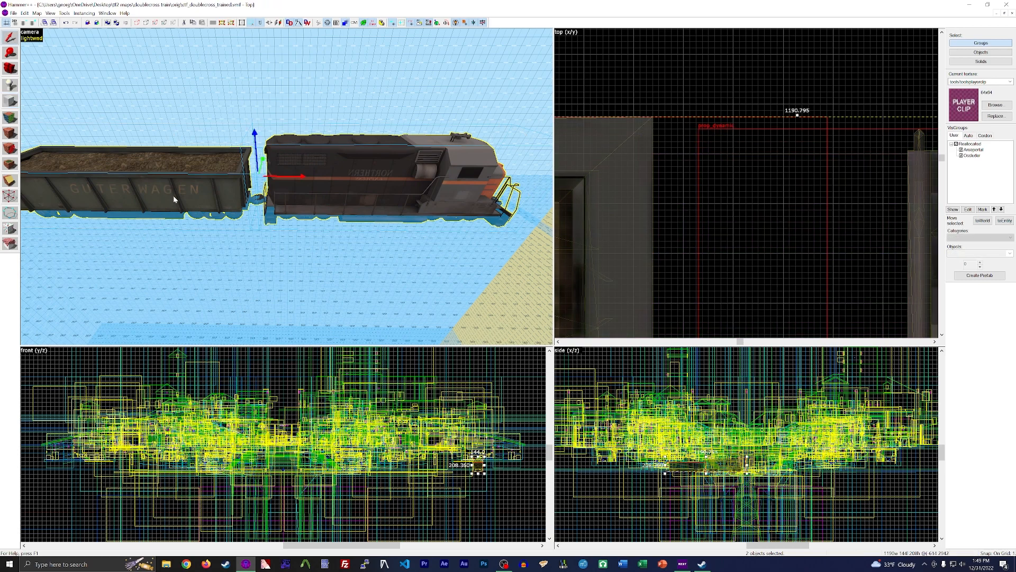
click(174, 192)
click(173, 182)
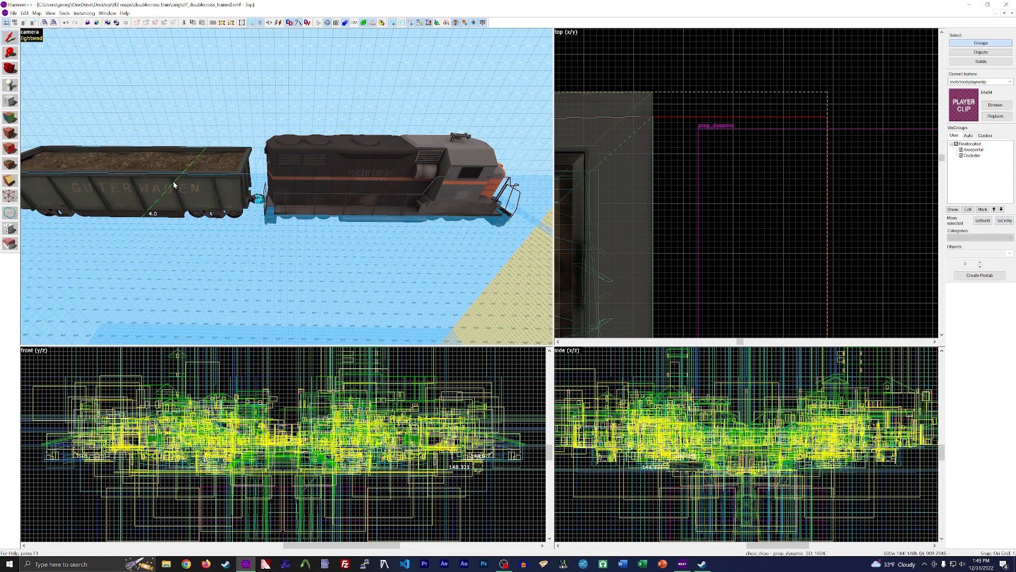
key(z)
key(d)
key(z)
drag(329, 132, 326, 132)
scroll(745, 100, down, 10)
scroll(762, 167, up, 10)
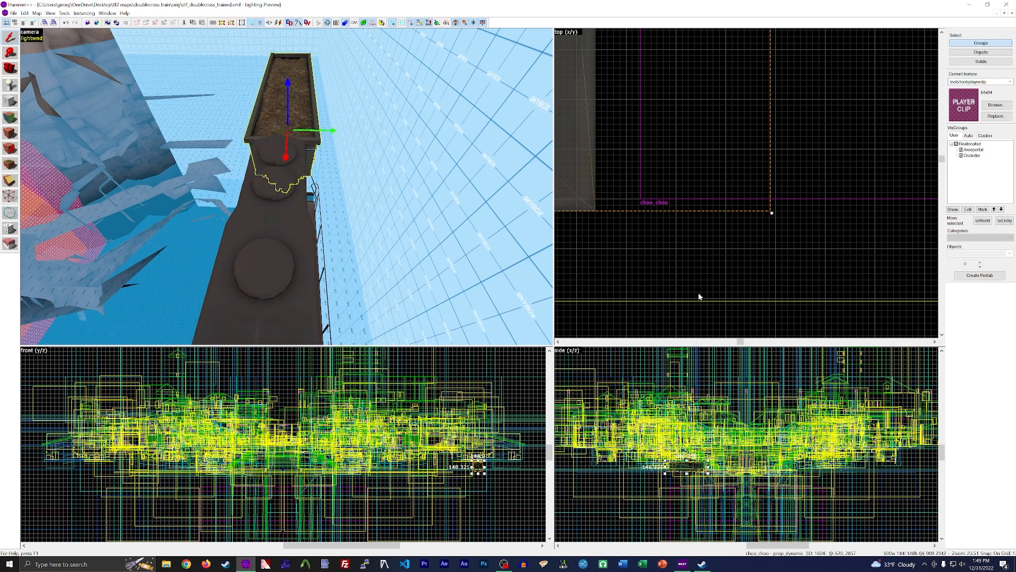
scroll(699, 295, down, 9)
scroll(709, 131, up, 8)
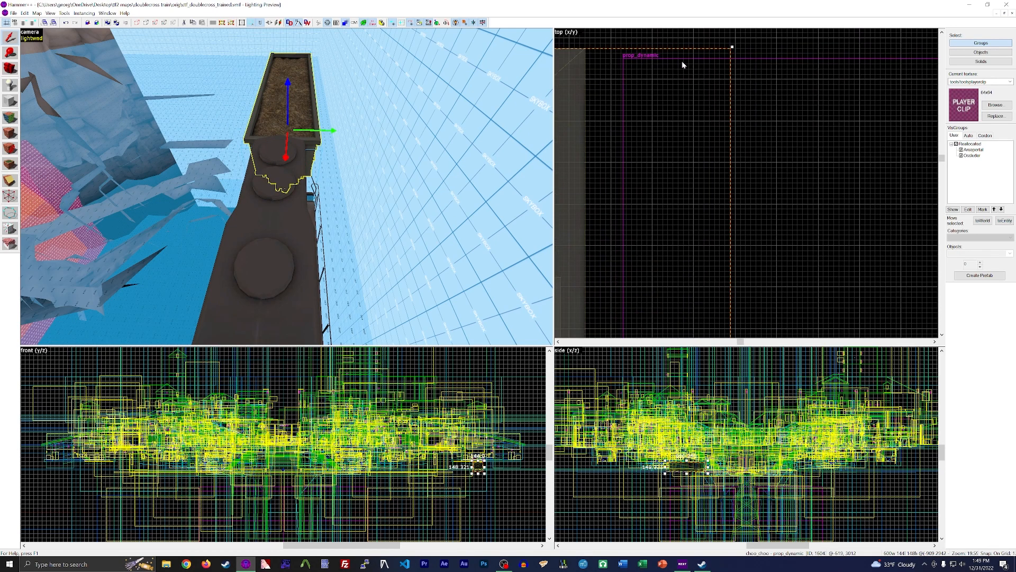
scroll(704, 105, down, 6)
Reselect the locomotive together with the ore car and bring both into the top view
key(z)
key(a)
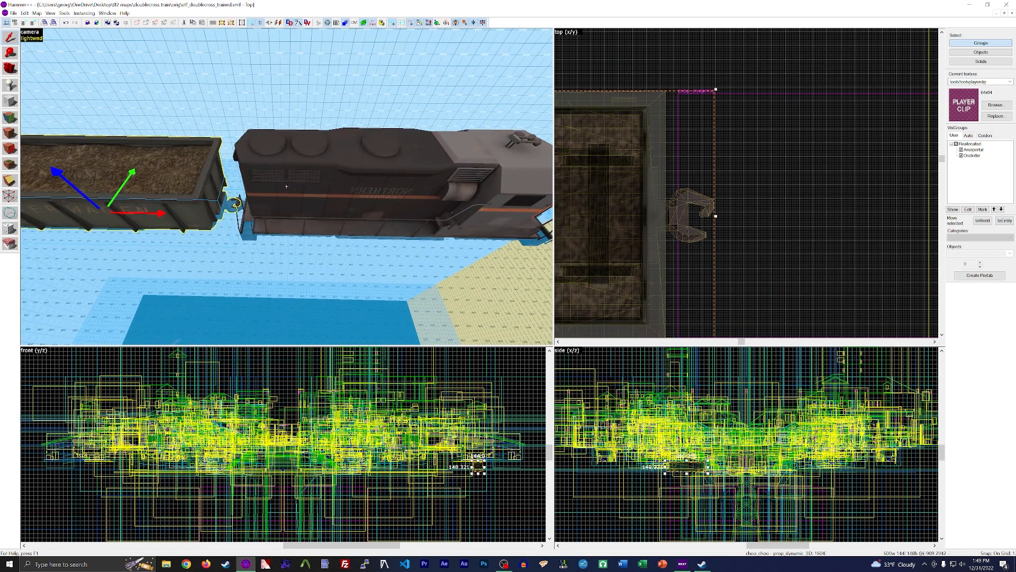
key(z)
click(285, 189)
ctrl+click(196, 182)
scroll(681, 198, down, 9)
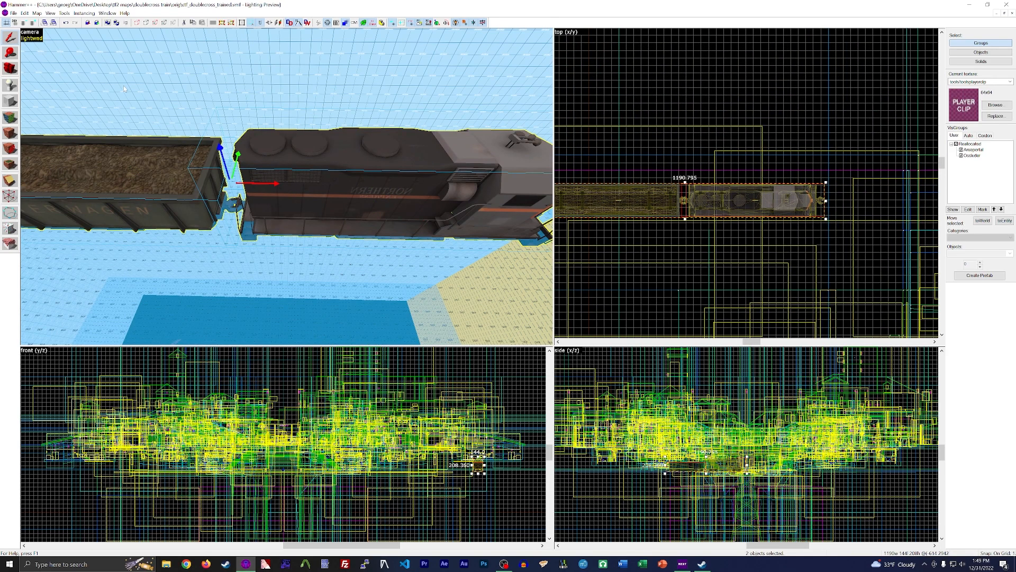
Fit the block outline around both train cars in the top view at 1157 by 138 units
click(6, 105)
scroll(824, 216, up, 12)
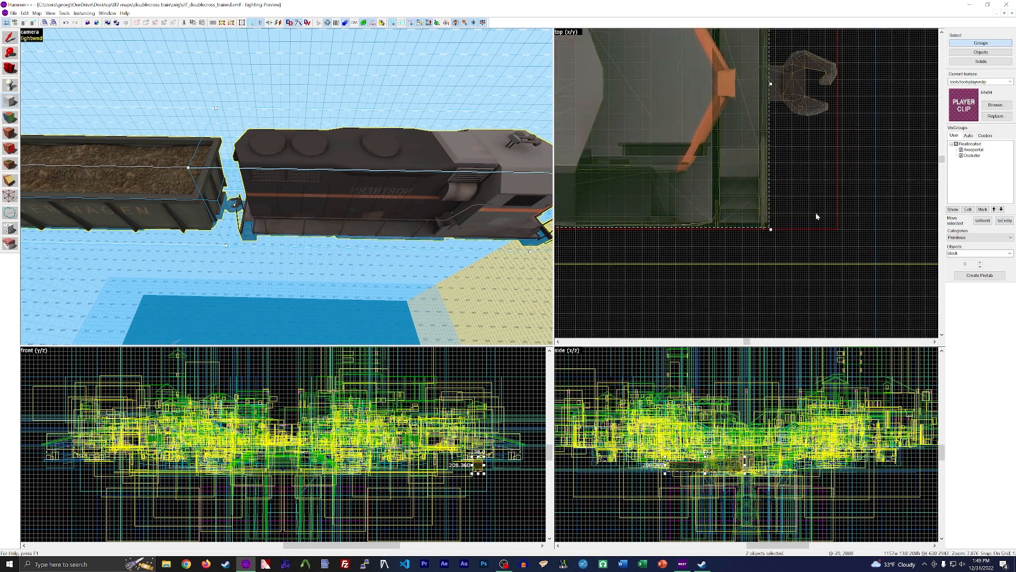
scroll(778, 227, up, 5)
scroll(775, 227, down, 15)
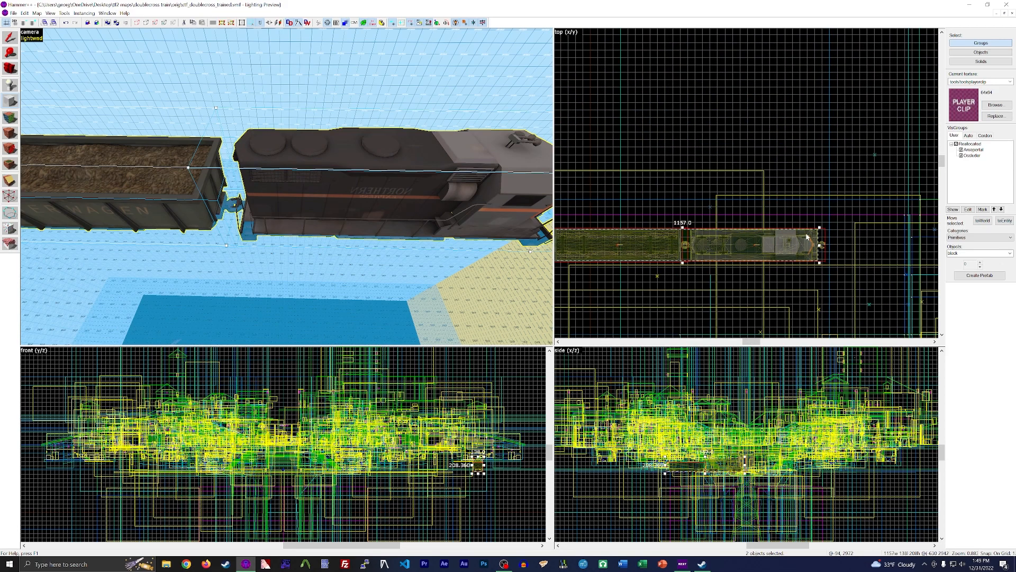
scroll(673, 226, up, 5)
scroll(673, 225, up, 6)
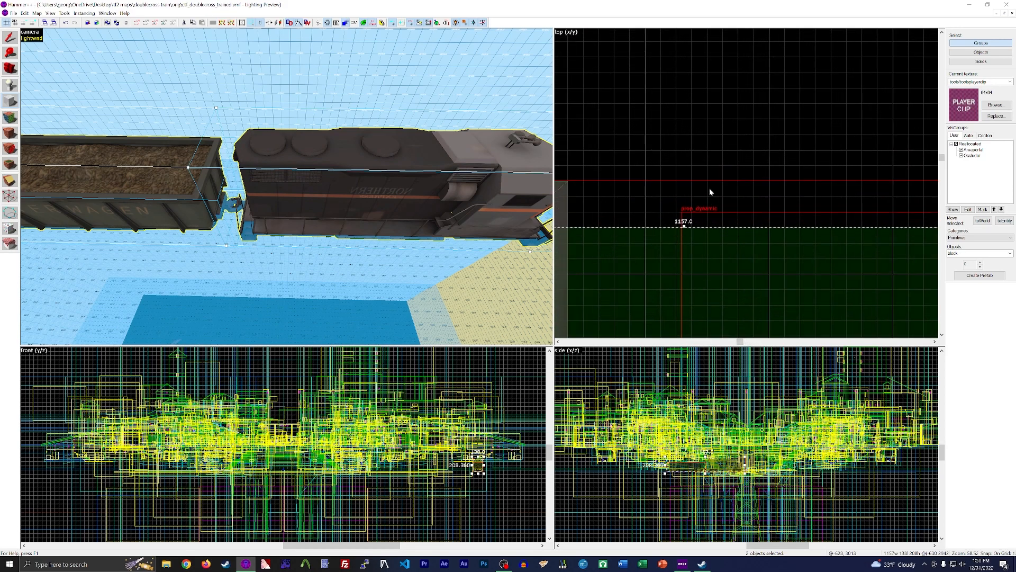
scroll(712, 159, down, 5)
scroll(709, 277, up, 10)
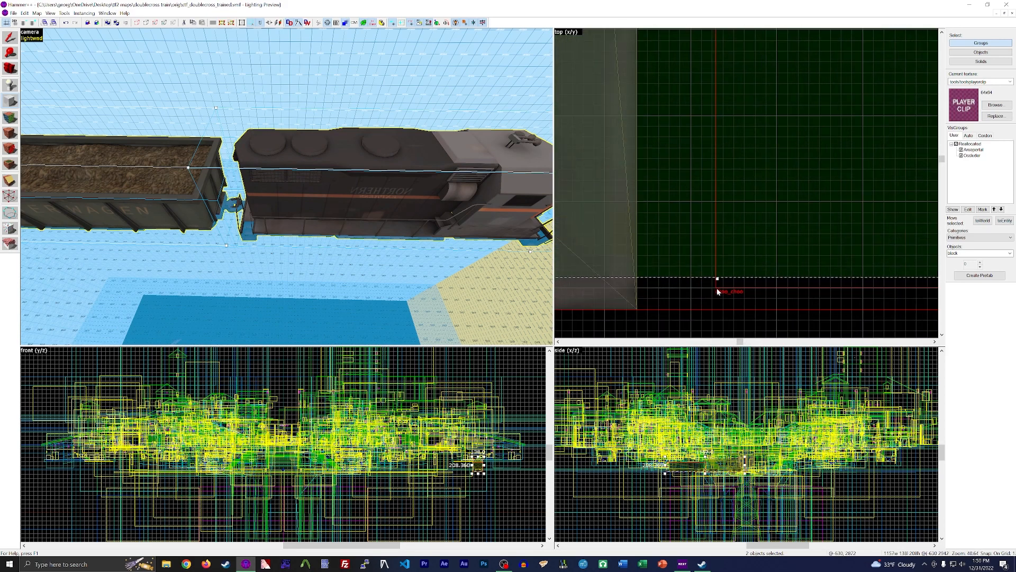
scroll(785, 292, down, 10)
scroll(762, 293, up, 11)
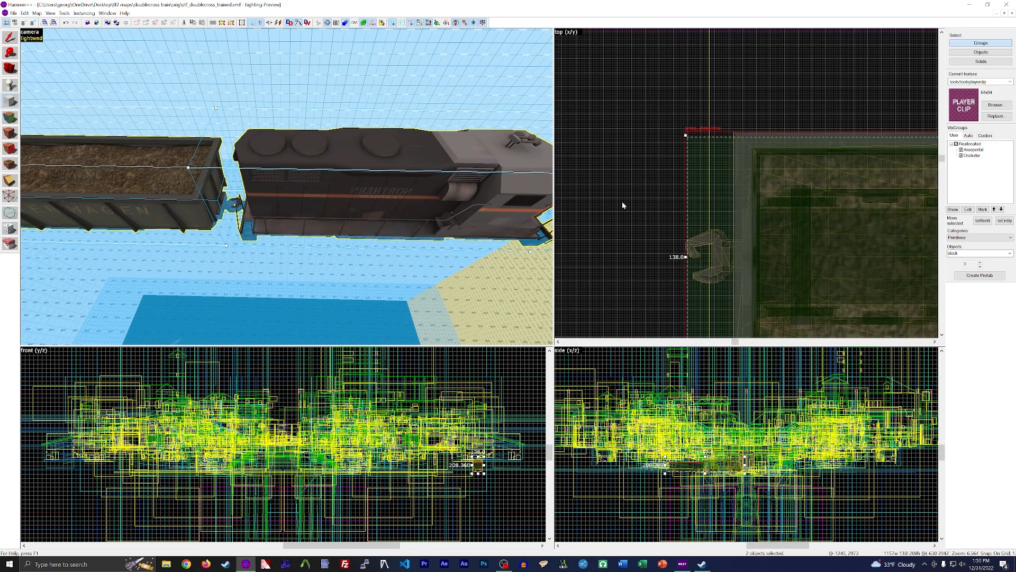
scroll(651, 195, down, 20)
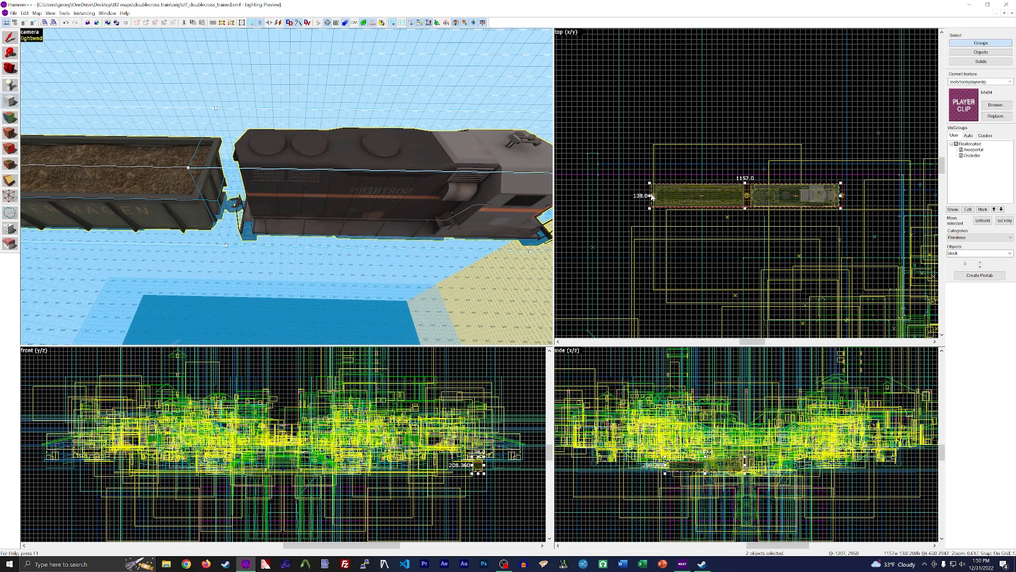
Create the block as a solid brush enclosing the train and select that brush
key(z)
key(a)
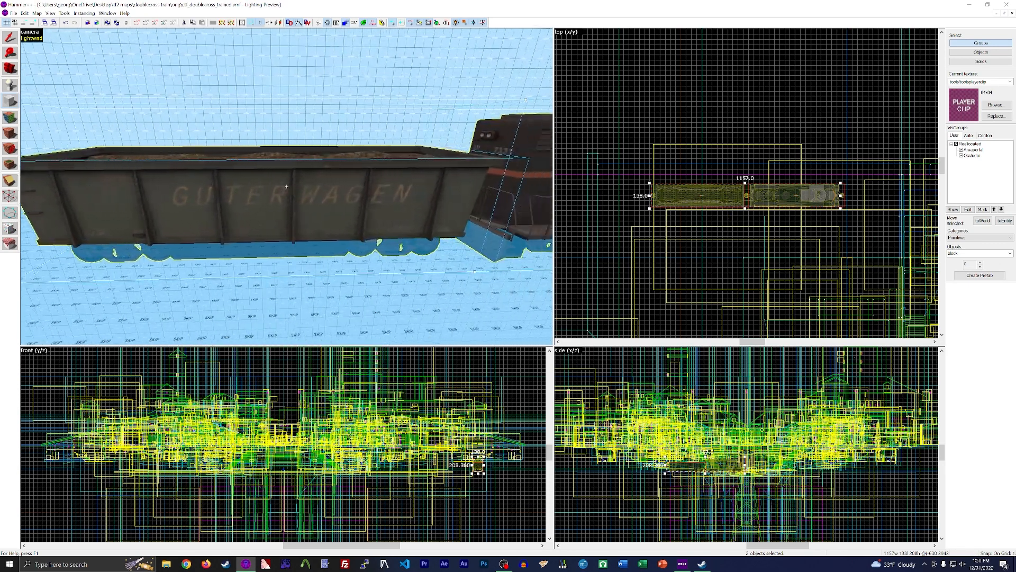
key(z)
click(287, 185)
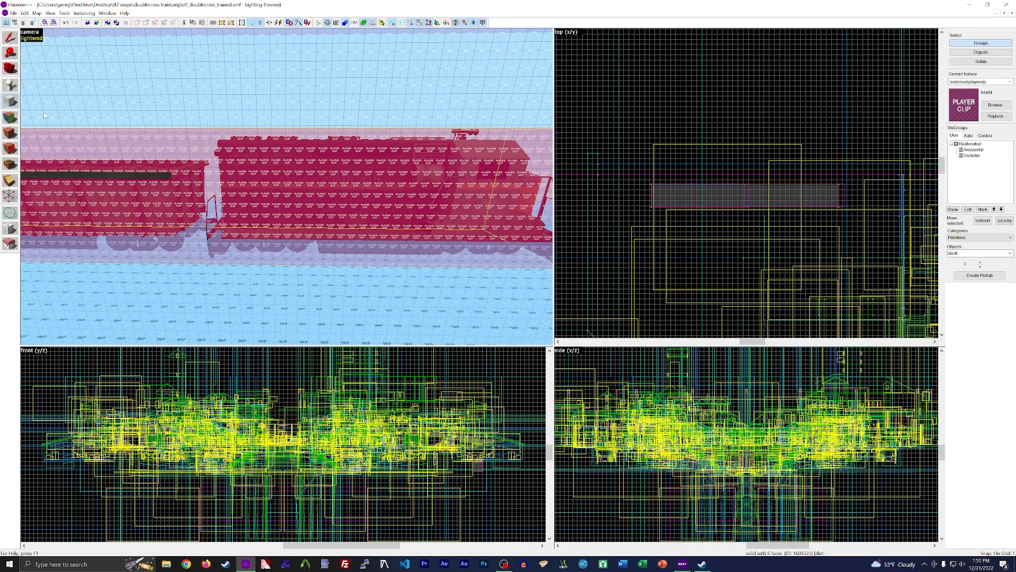
Apply the nodraw texture to all faces of the train brush and close the face editor
key(shift+a)
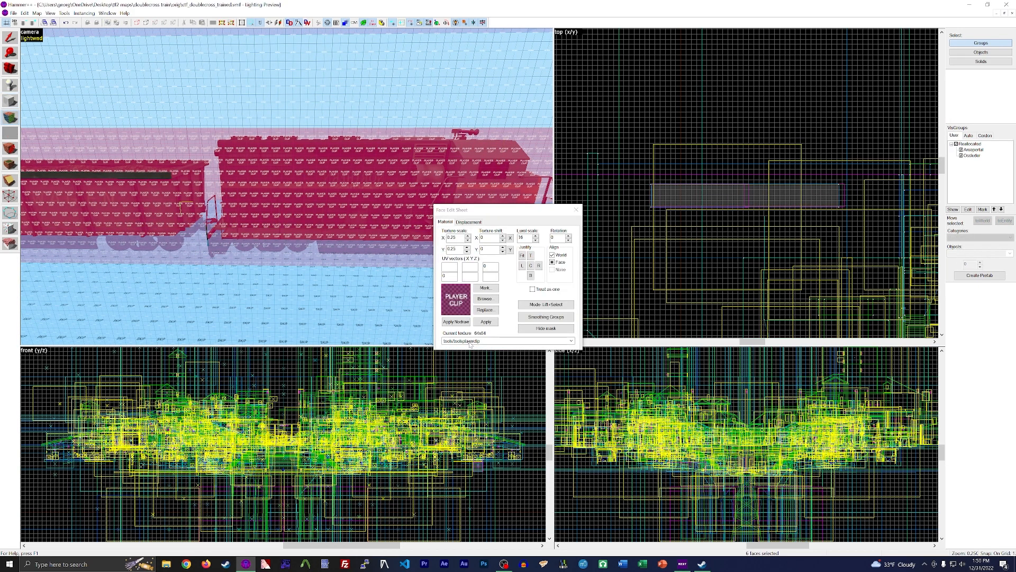
click(455, 321)
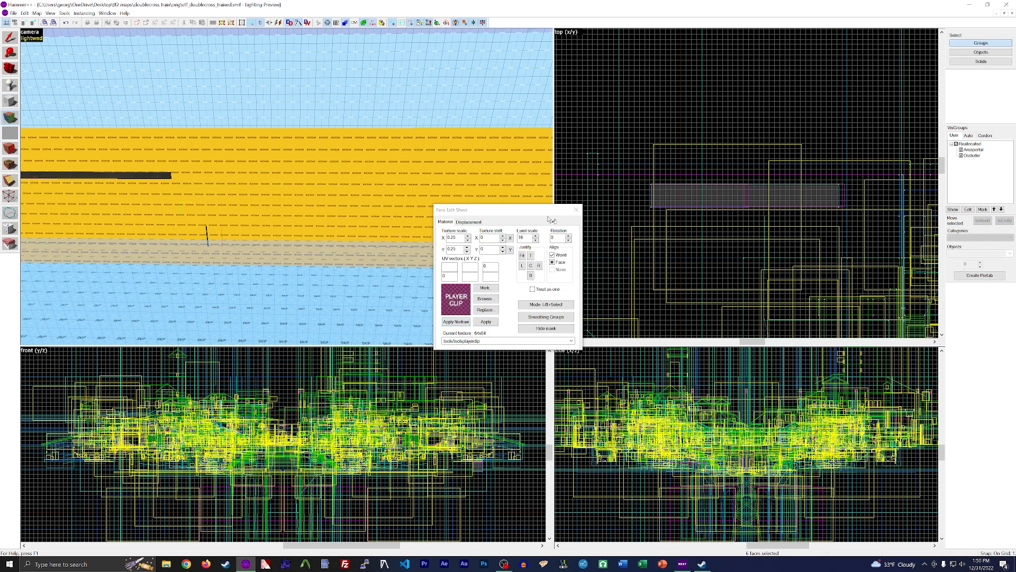
click(577, 210)
Tie the nodraw brush to a func_tanktrain entity and name it choo_choo_train
key(alt+Return)
key(ctrl+t)
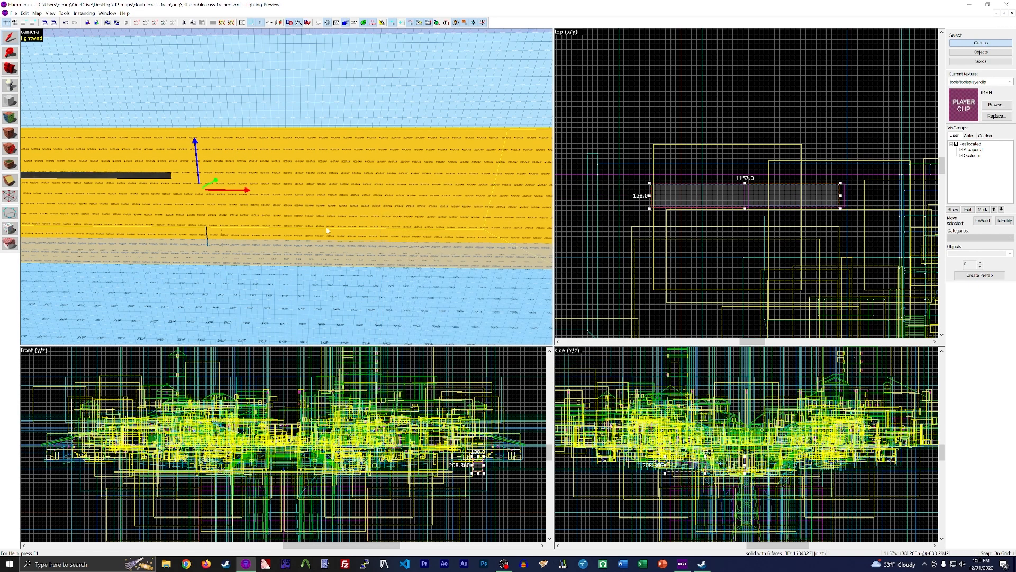
text(tra)
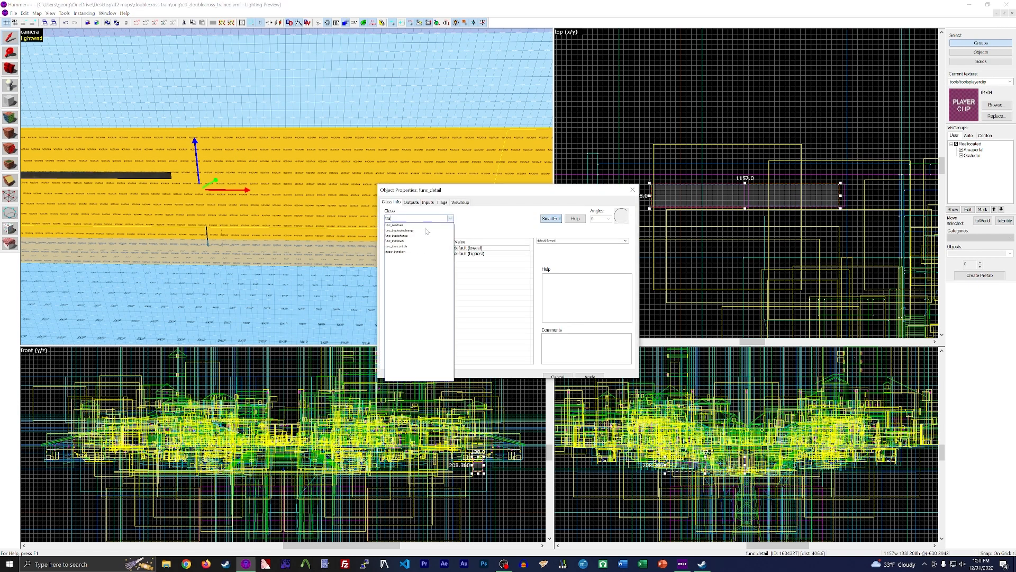
text(tank)
click(418, 226)
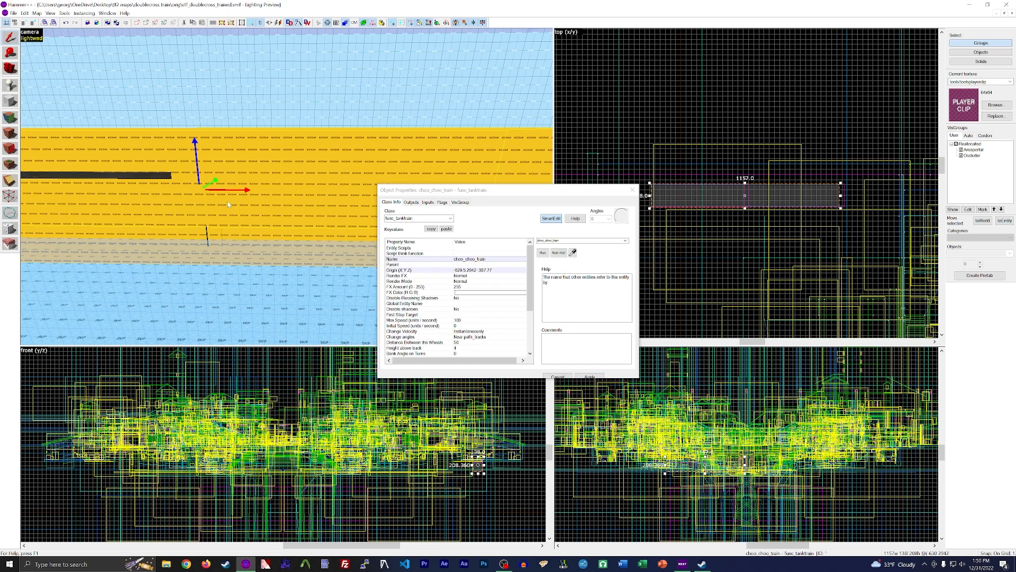
Set the ore car's parent to the choo_choo_train brush by picking it in the 3D view, and apply the change
click(307, 228)
click(458, 265)
click(453, 242)
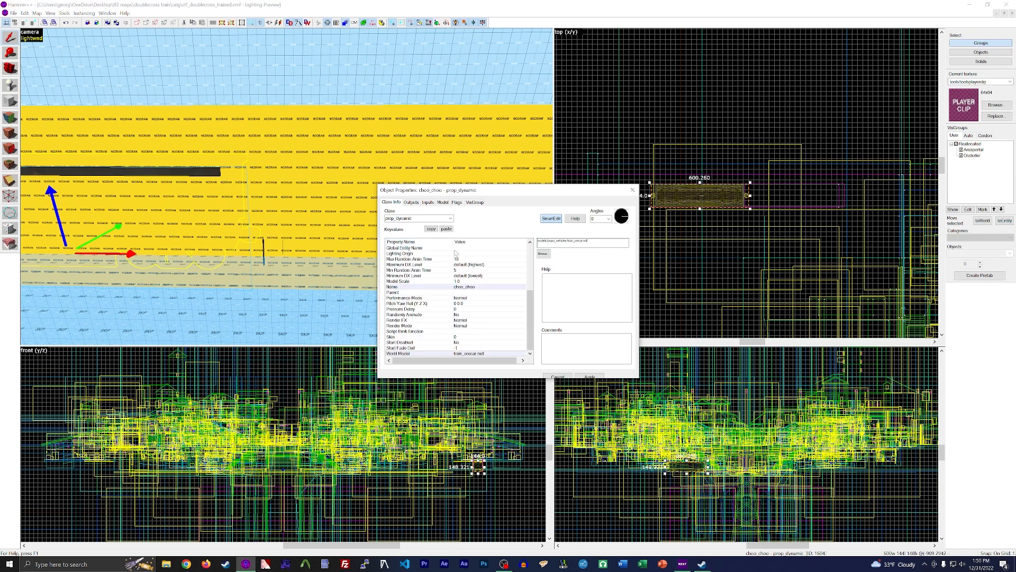
click(456, 242)
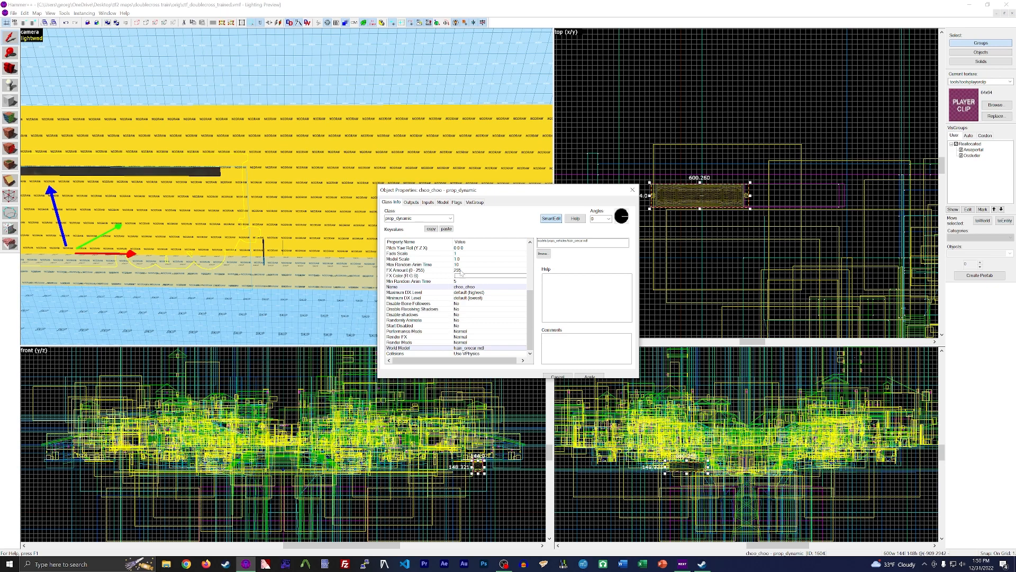
scroll(465, 275, up, 5)
click(439, 281)
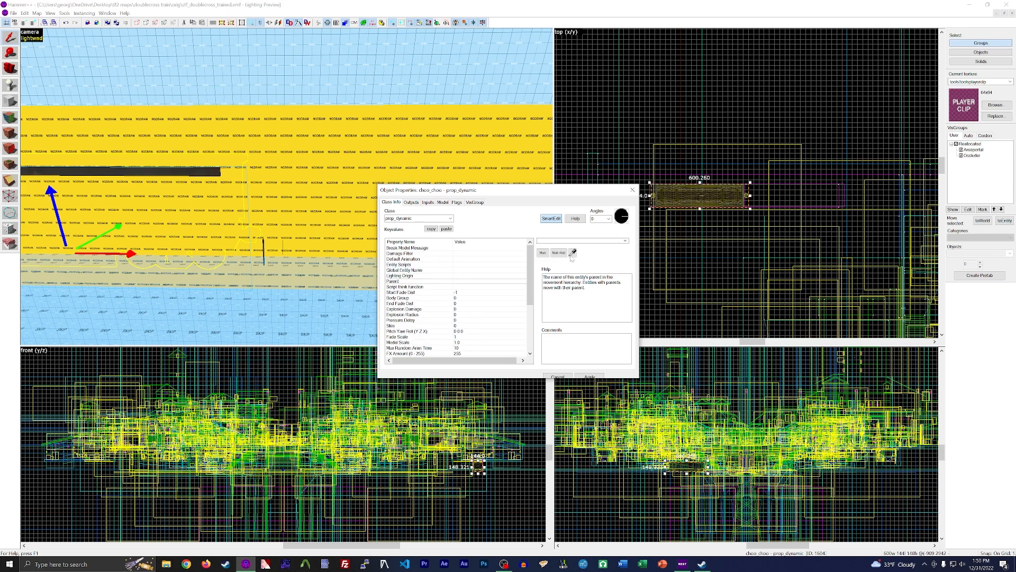
click(574, 252)
click(203, 135)
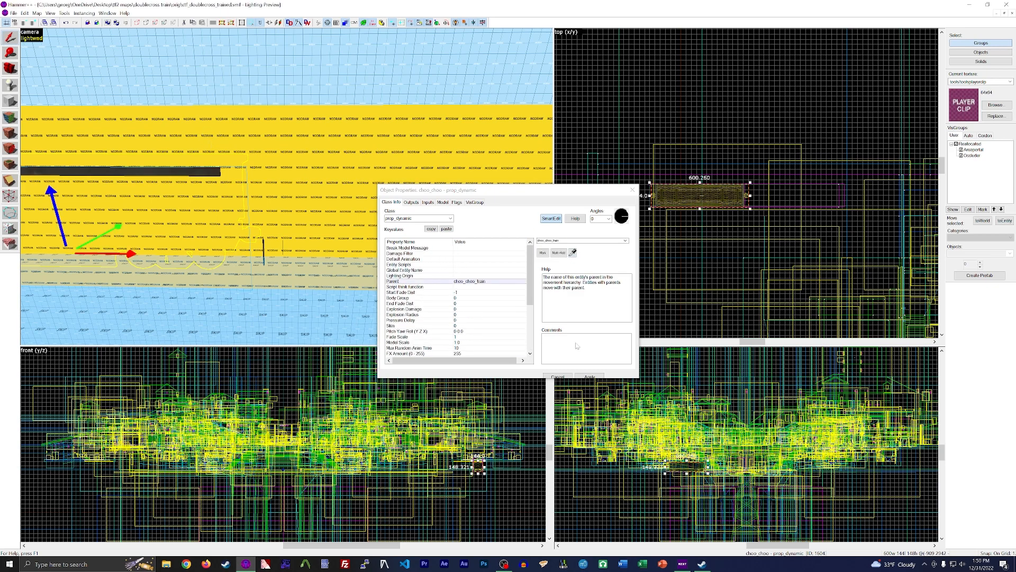
click(589, 377)
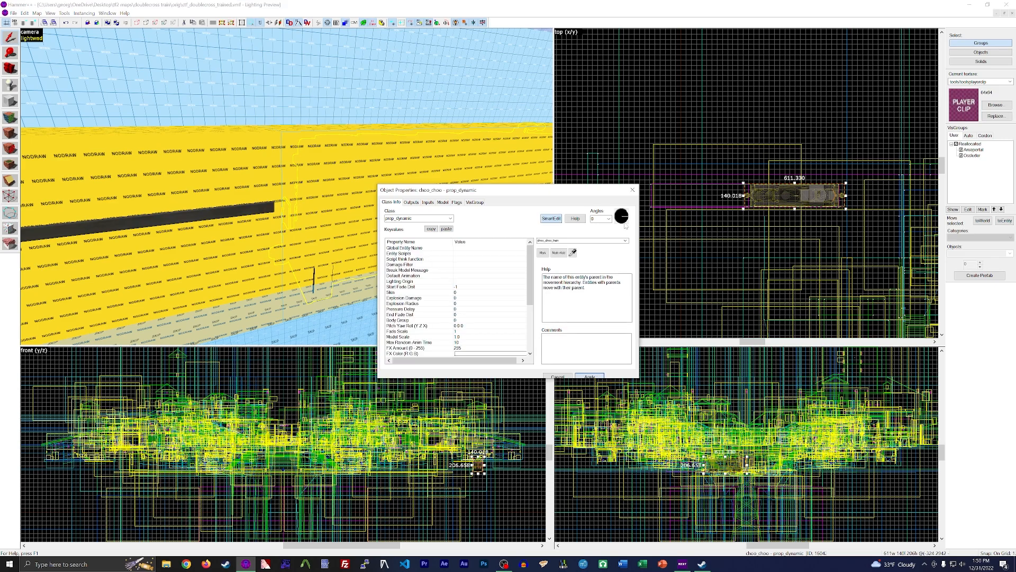
Select the choo_choo_train brush and enable its "Is unblockable by player" flag
click(632, 190)
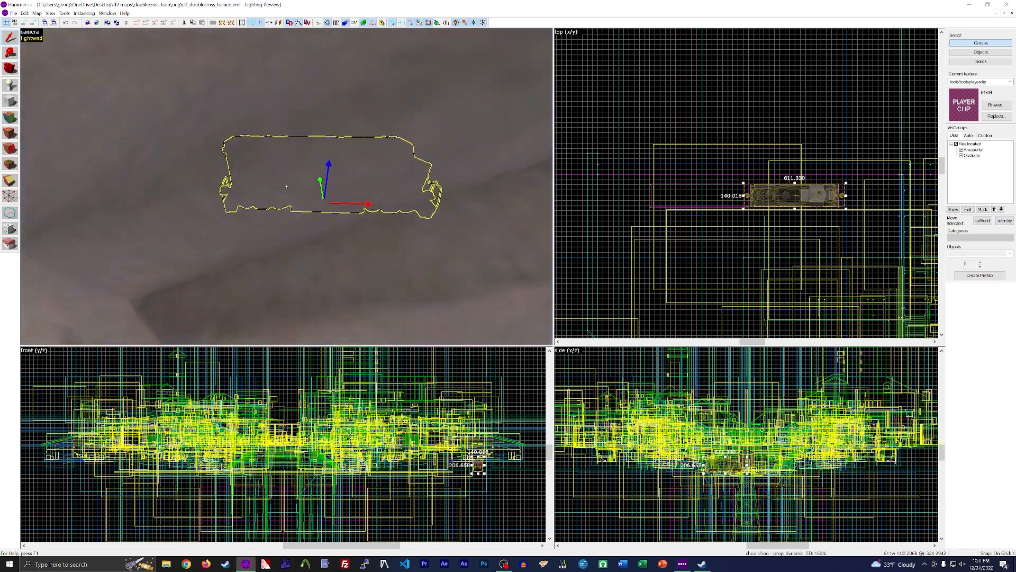
click(139, 166)
key(d)
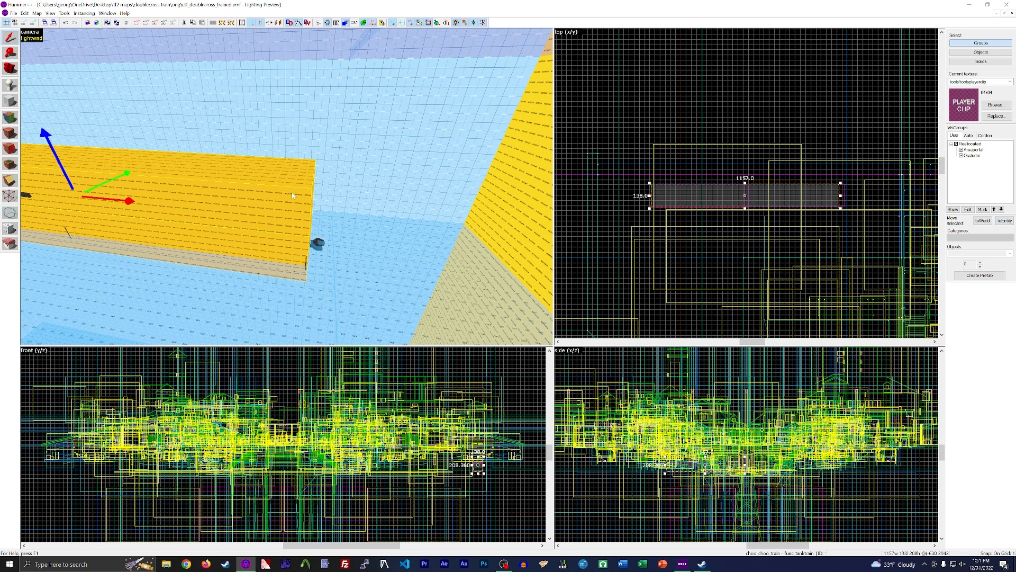
key(z)
key(d)
key(z)
double_click(283, 187)
click(412, 202)
click(442, 202)
click(389, 247)
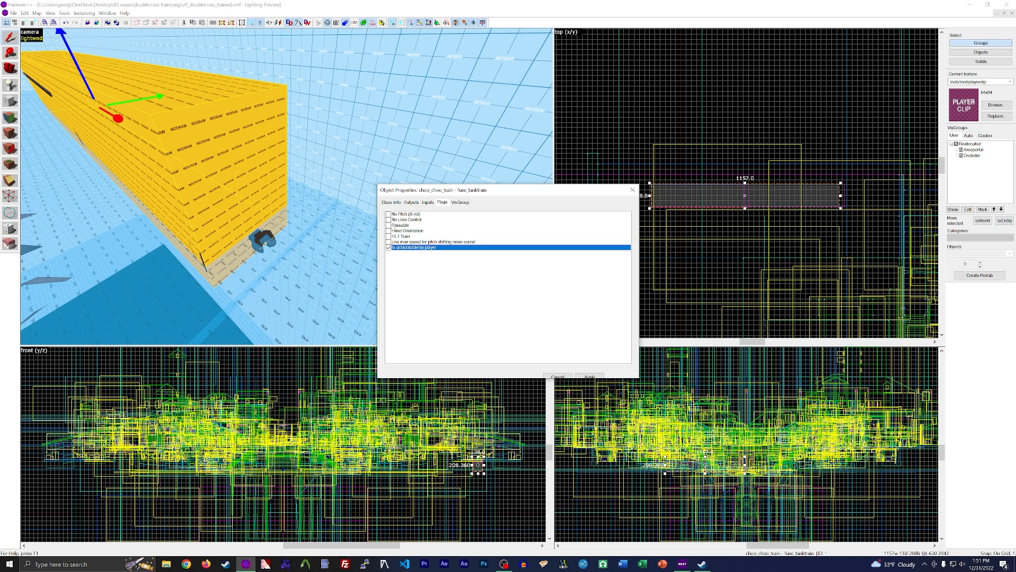
Set the train's height above track and distance between the wheels to 0, and apply the changes
click(391, 203)
scroll(452, 284, down, 4)
click(469, 309)
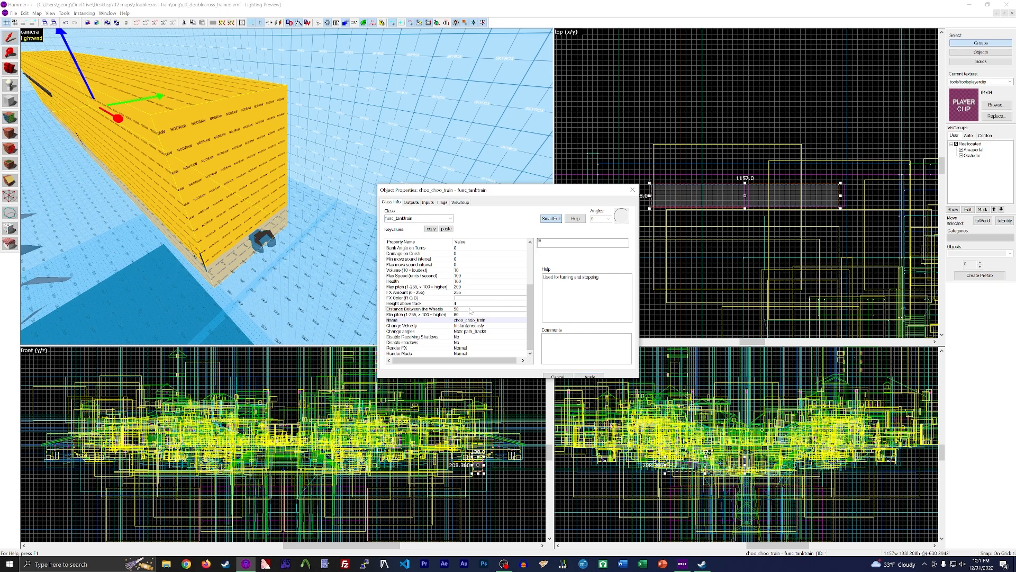
click(468, 303)
text(0)
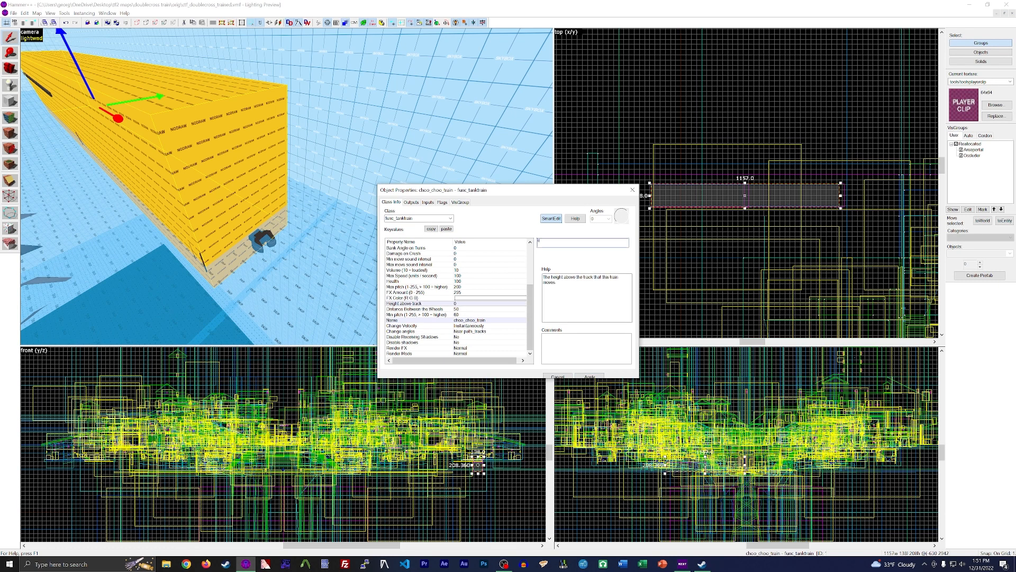
click(586, 377)
click(419, 309)
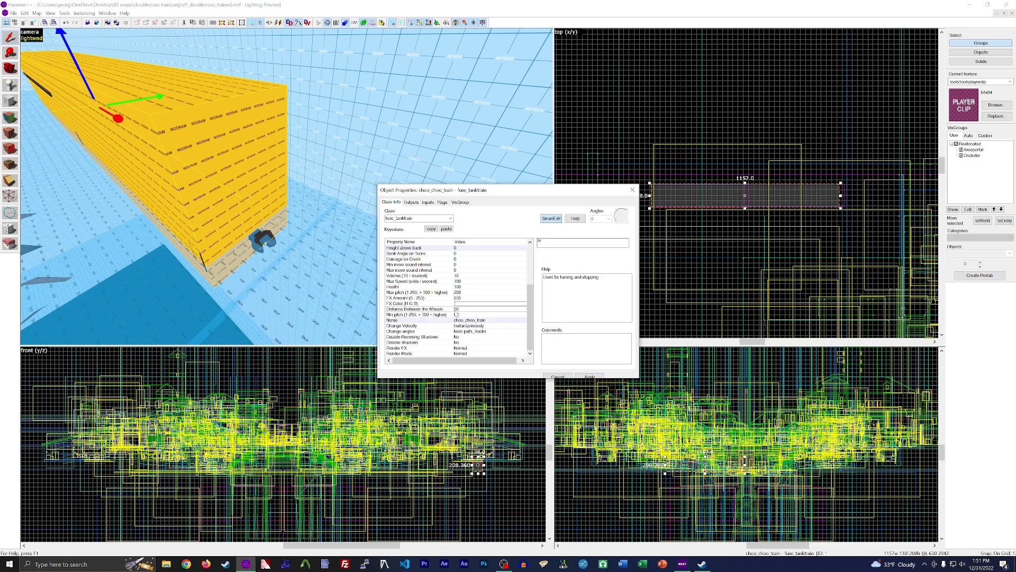
text(0)
click(589, 376)
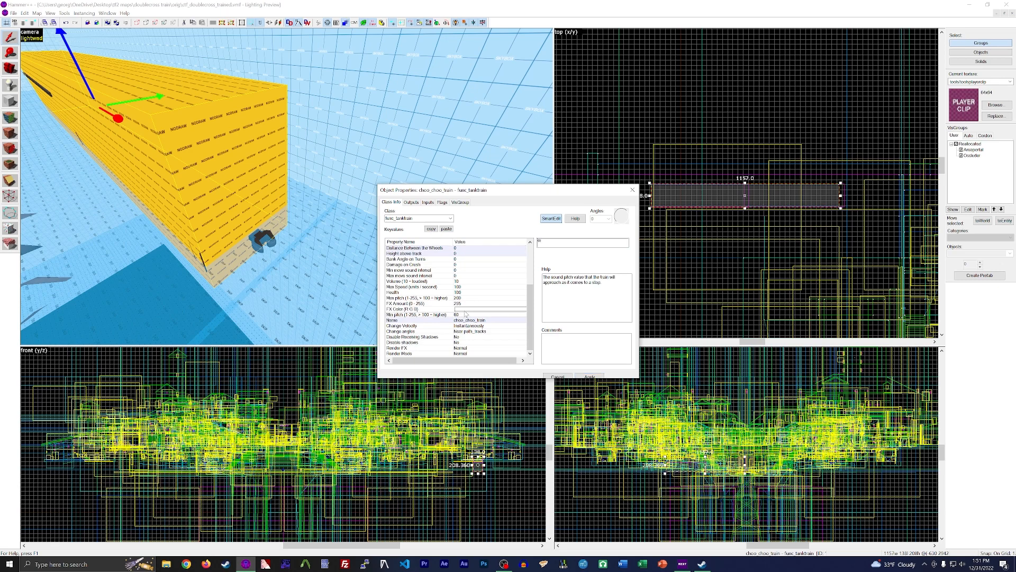
Set the func_tanktrain's health to 999999 and apply the change
scroll(461, 316, up, 1)
click(467, 309)
click(466, 304)
click(467, 309)
click(474, 303)
click(473, 300)
click(472, 302)
click(472, 300)
click(472, 303)
click(472, 309)
text(999999)
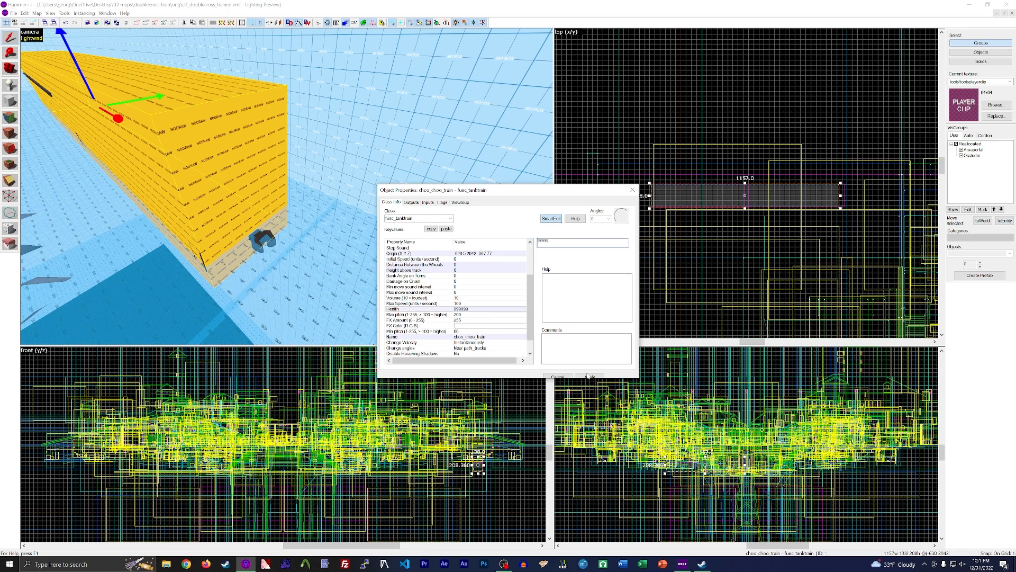
click(589, 376)
Set the func_tanktrain's initial speed to 2000 units per second, apply it, and close the properties
click(455, 271)
scroll(467, 269, down, 3)
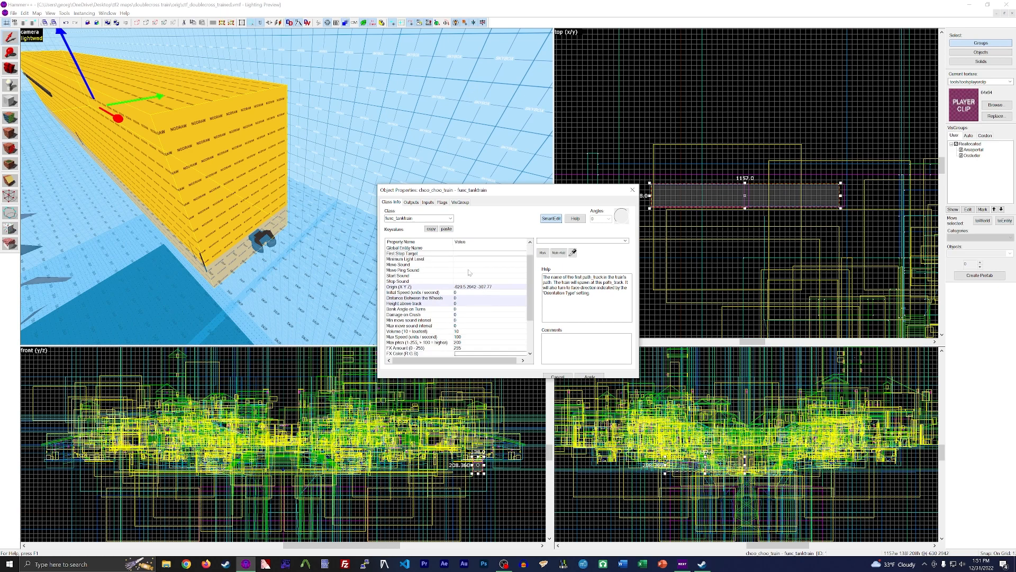
click(464, 272)
click(464, 275)
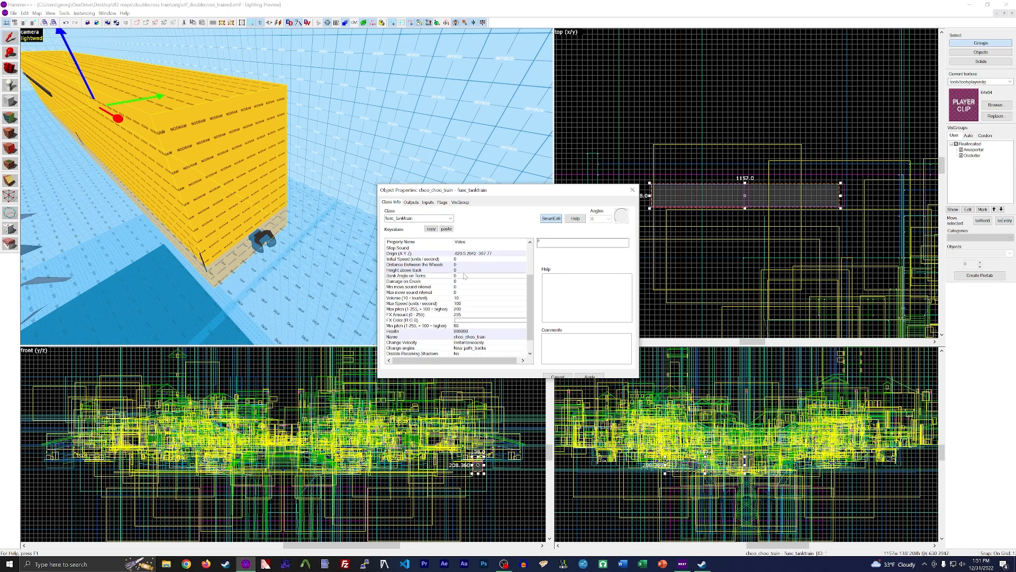
click(470, 259)
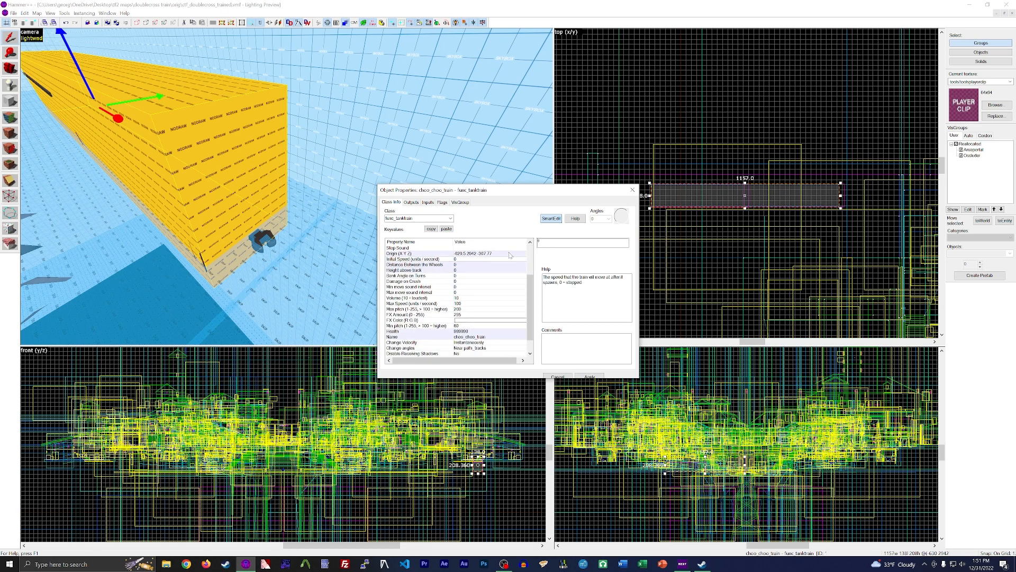
drag(568, 242, 523, 244)
text(20)
click(590, 377)
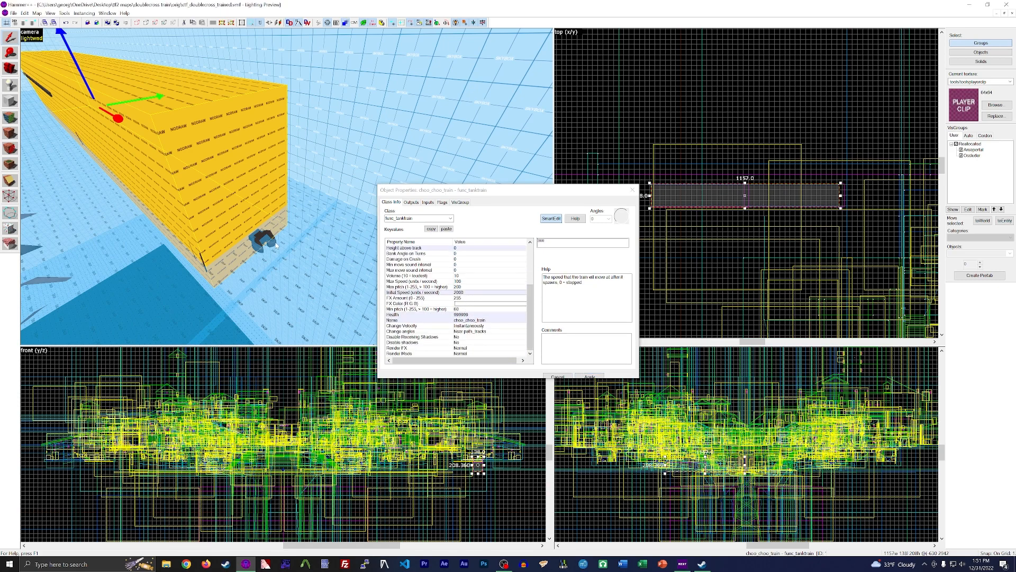
key(z)
key(s)
key(z)
click(632, 190)
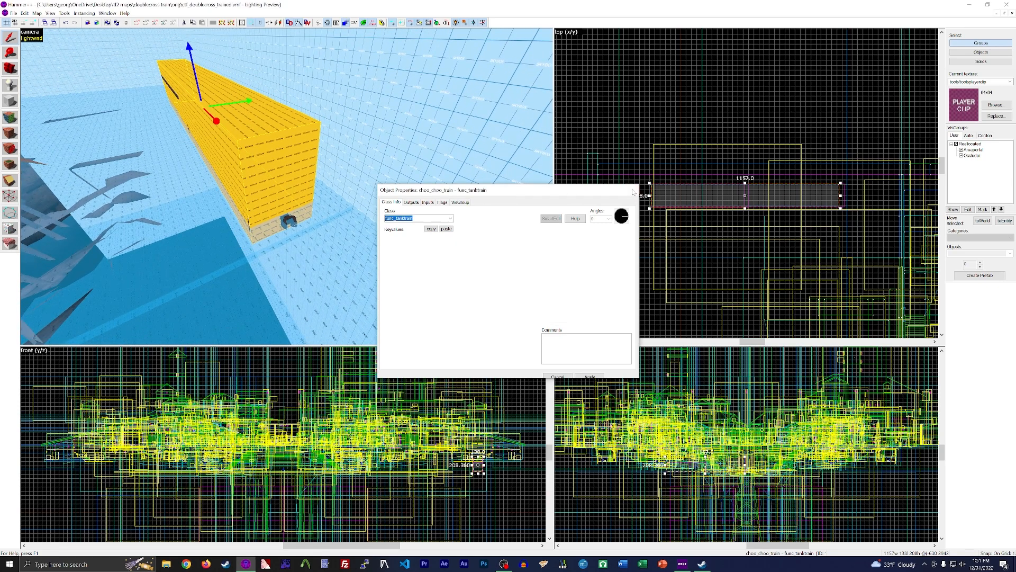
Set the choo_choo_train brush's render mode to Don't Render, apply it, and close the properties
scroll(719, 184, up, 2)
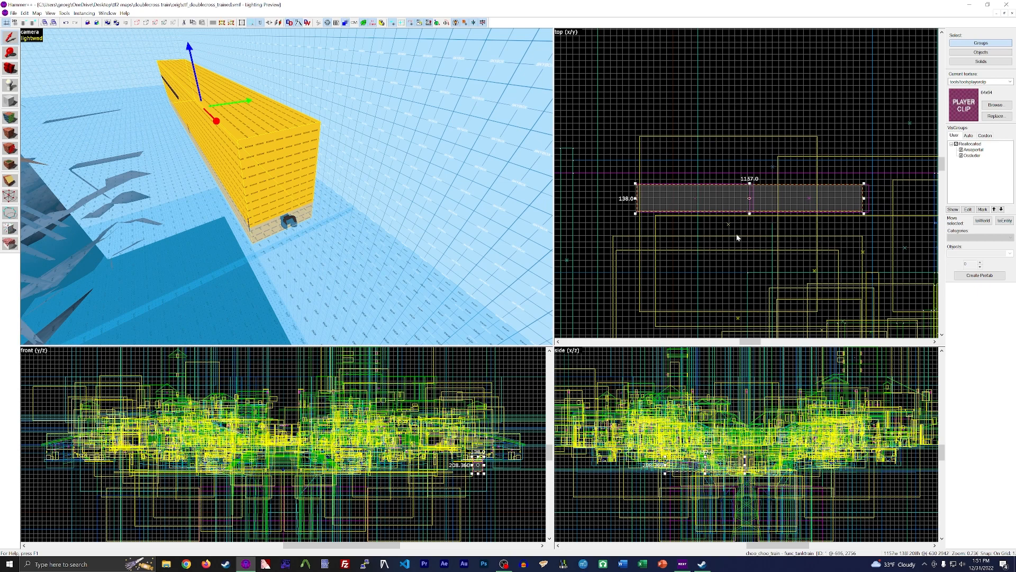
double_click(251, 147)
scroll(479, 299, down, 4)
click(464, 354)
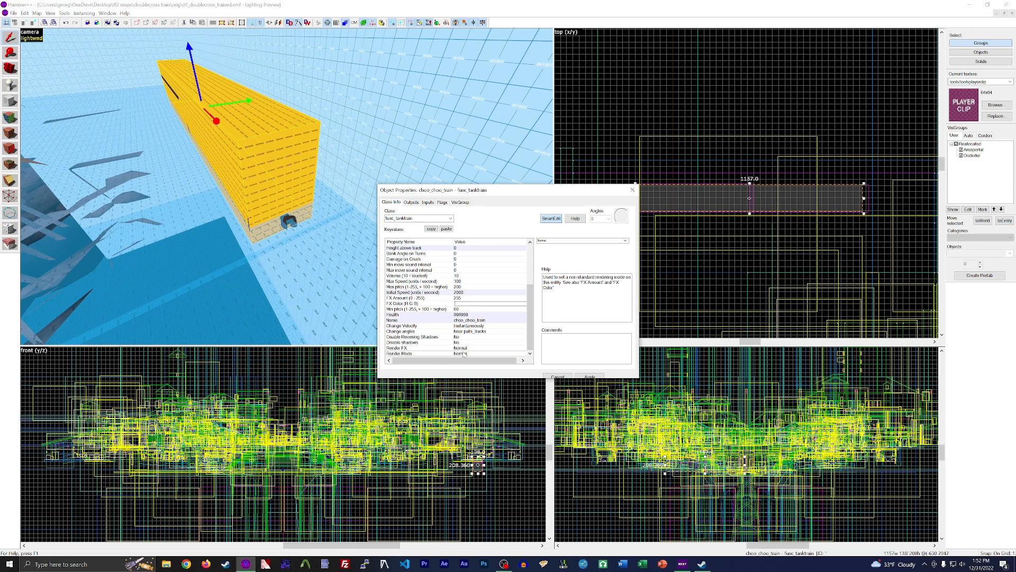
click(609, 241)
click(561, 275)
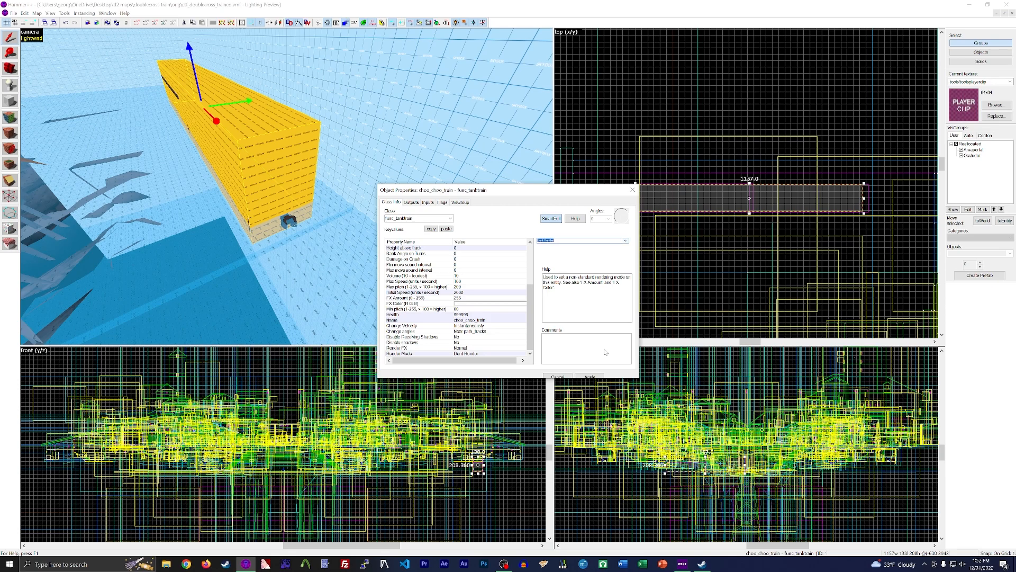
click(590, 376)
click(633, 189)
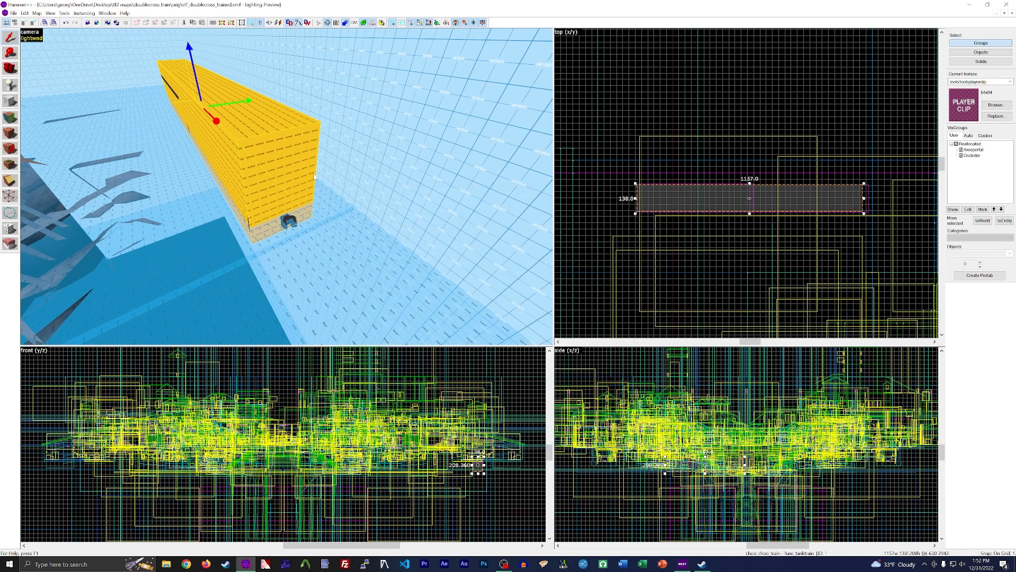
Outline a new block around the whole train in the top view
key(z)
key(a)
key(z)
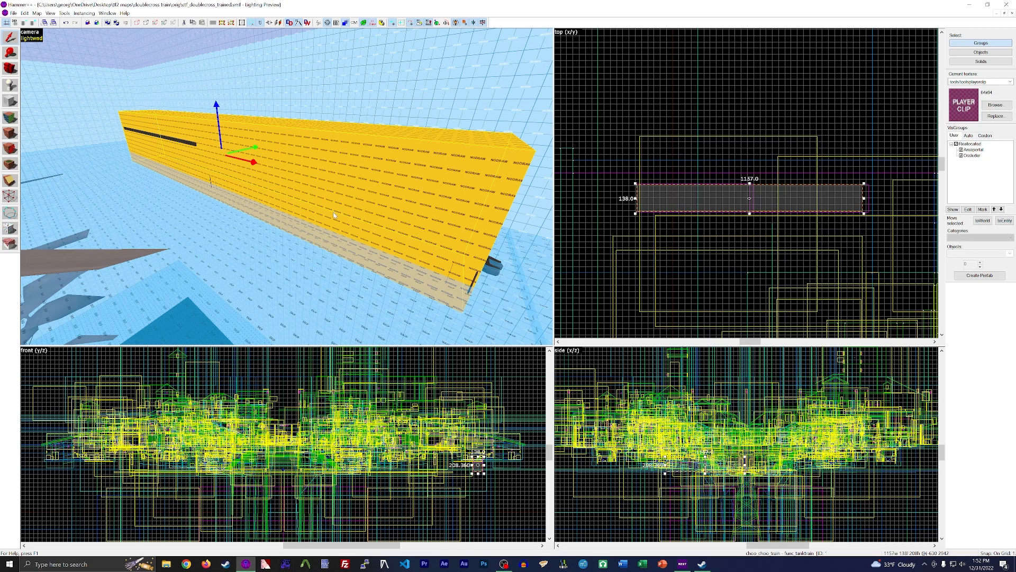
key(z)
key(d)
key(a)
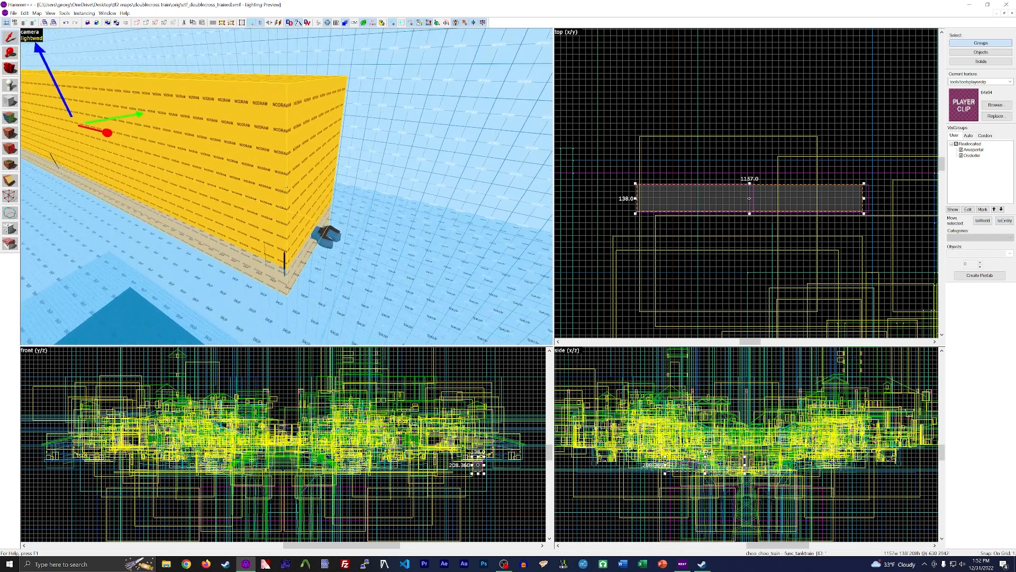
key(shift+b)
scroll(622, 193, up, 2)
scroll(622, 192, up, 6)
drag(615, 109, 713, 305)
Fit the new block's corners around the train props' outer edges in the top view, about 1191 by 144 units
scroll(593, 71, down, 16)
scroll(582, 151, down, 5)
scroll(624, 165, down, 6)
scroll(635, 156, up, 18)
scroll(681, 265, up, 6)
scroll(713, 305, down, 20)
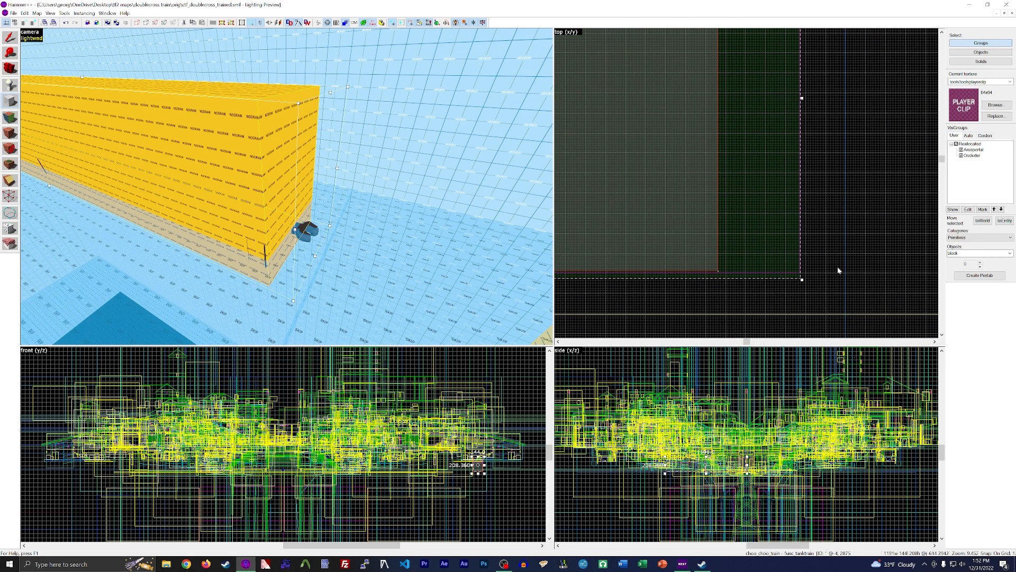
scroll(651, 281, up, 18)
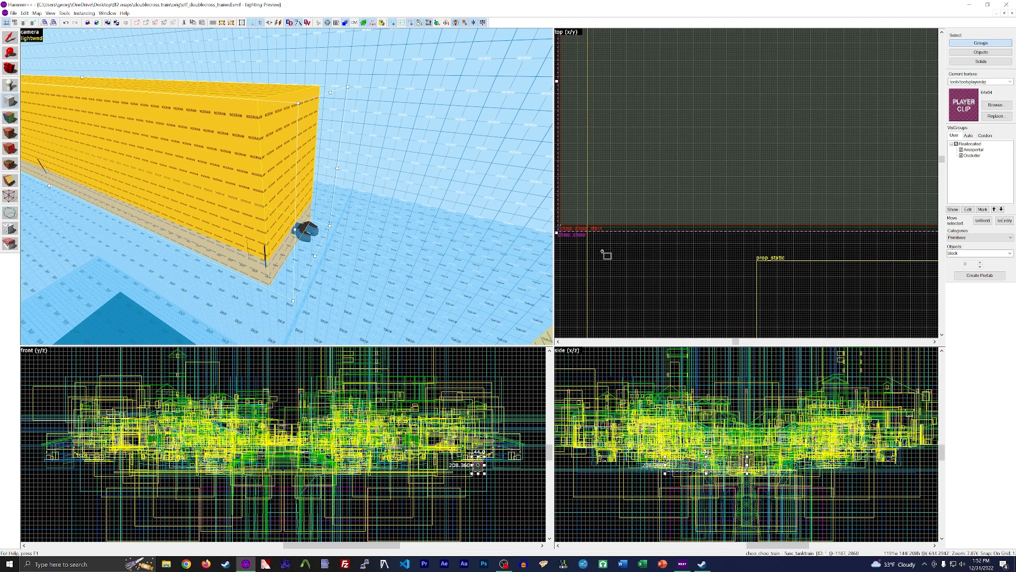
scroll(755, 271, down, 5)
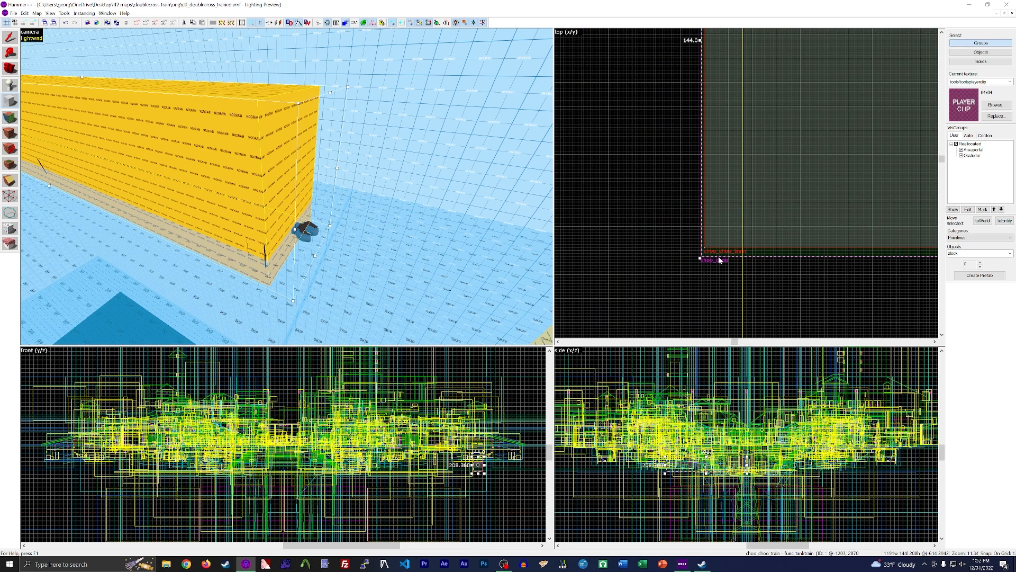
scroll(708, 252, up, 7)
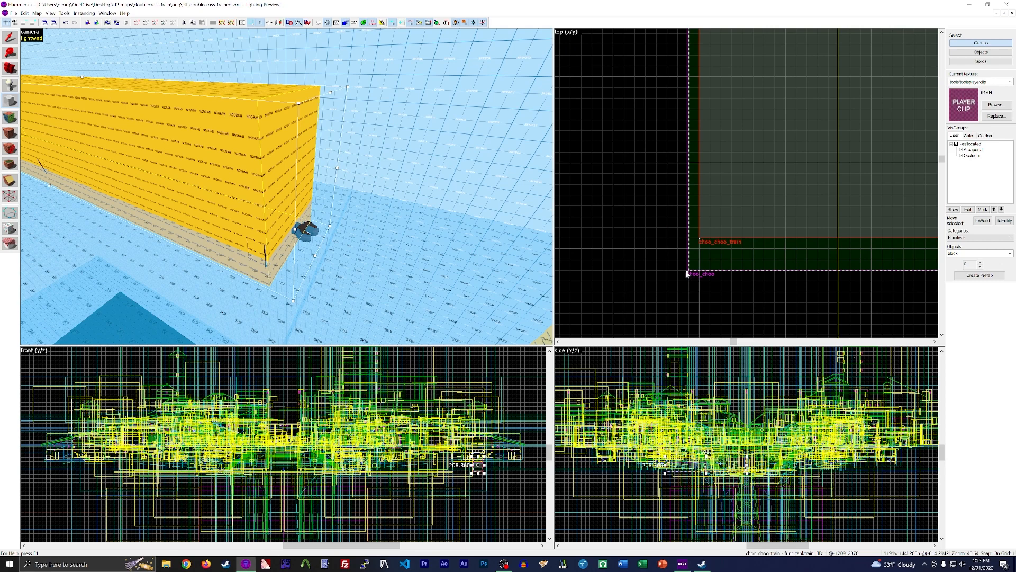
scroll(625, 259, down, 1)
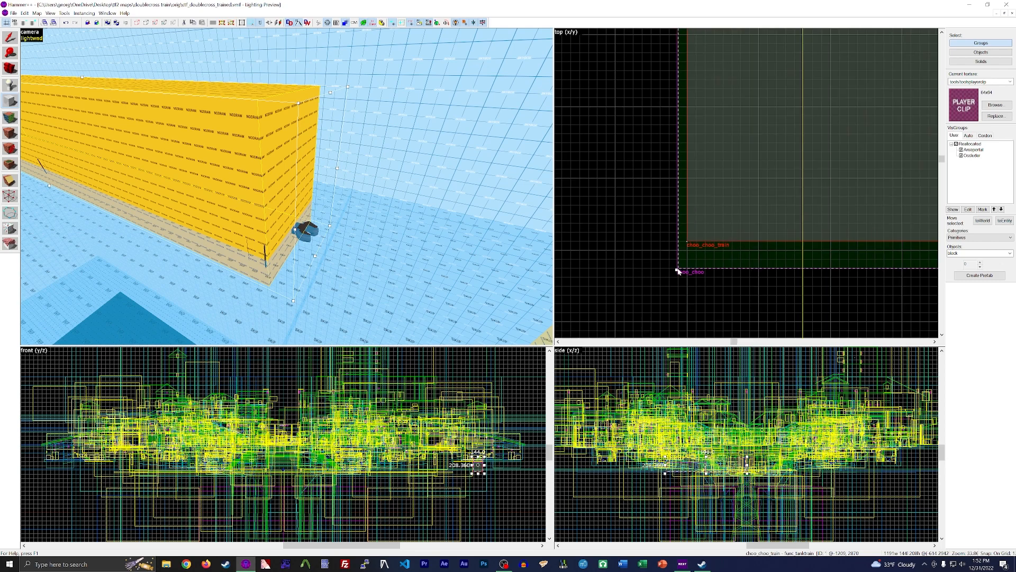
drag(676, 268, 674, 267)
scroll(685, 317, down, 10)
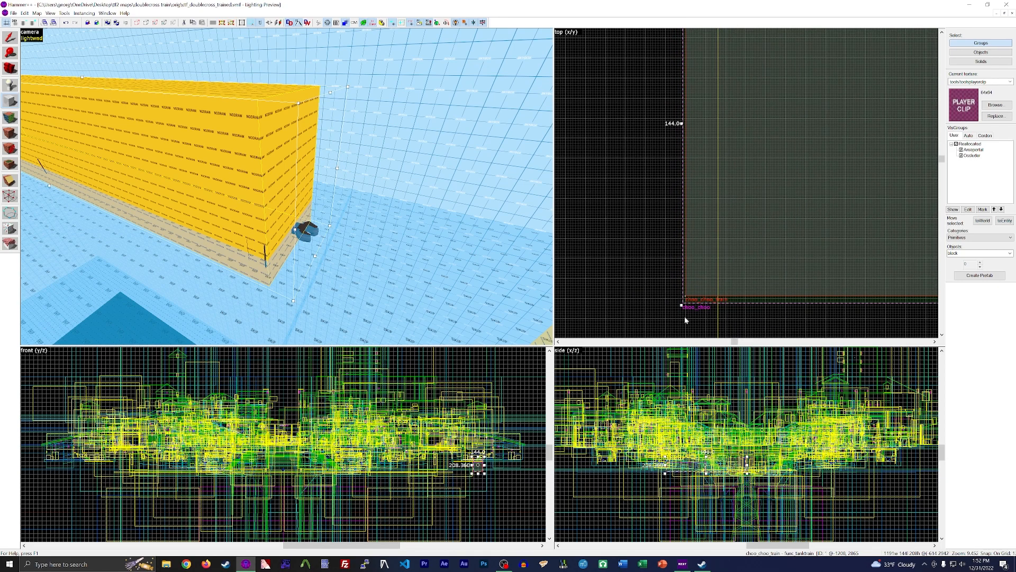
scroll(688, 102, down, 5)
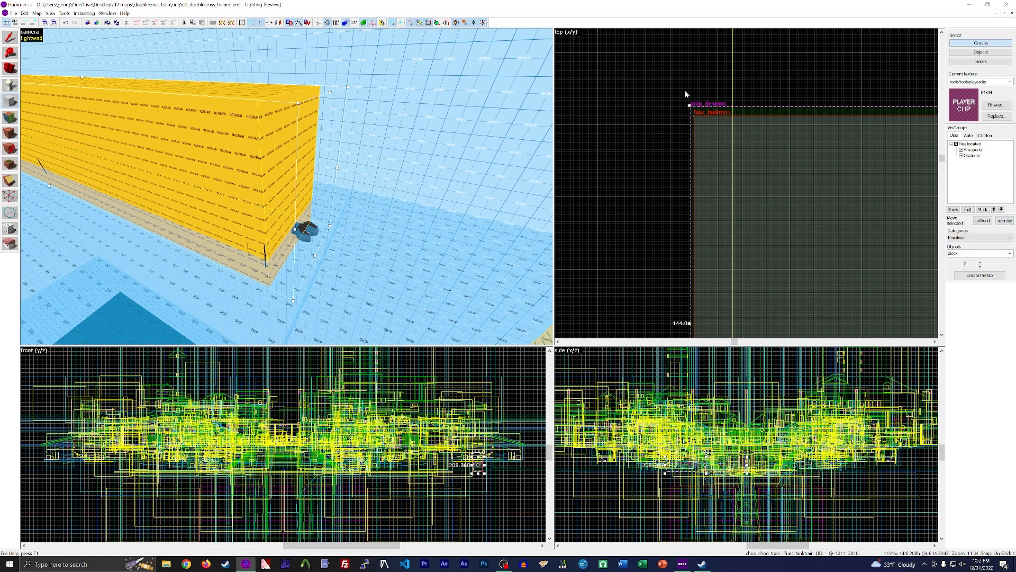
scroll(670, 75, down, 3)
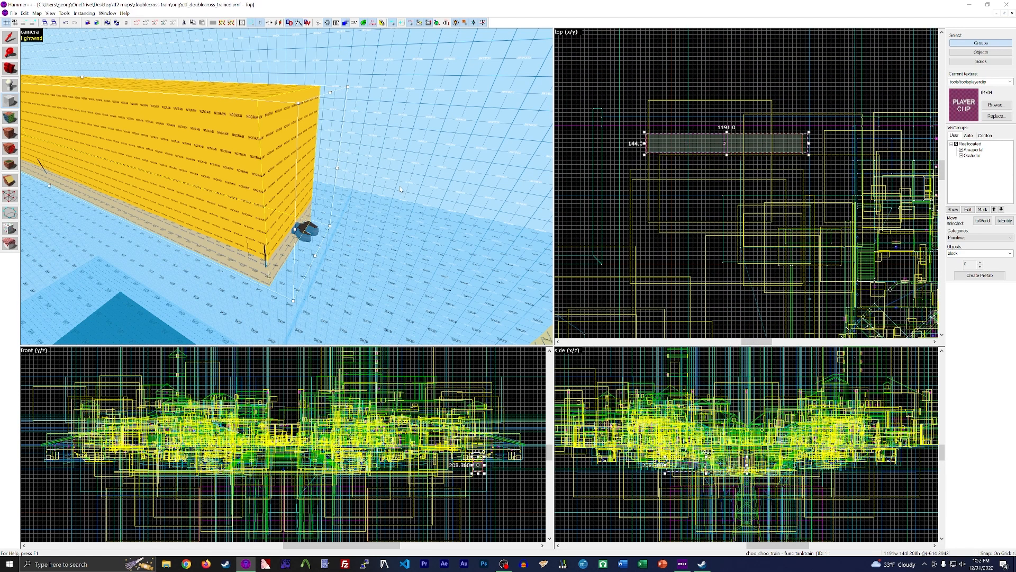
Create the block as a brush, apply the tools/toolstrigger texture to all its faces, and close the face editor
click(10, 117)
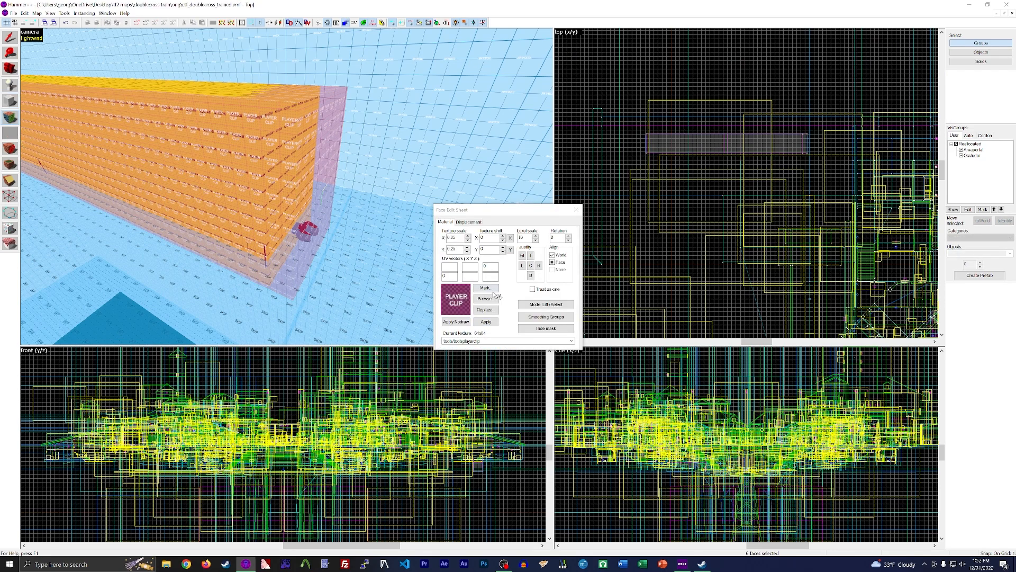
click(497, 301)
text(m)
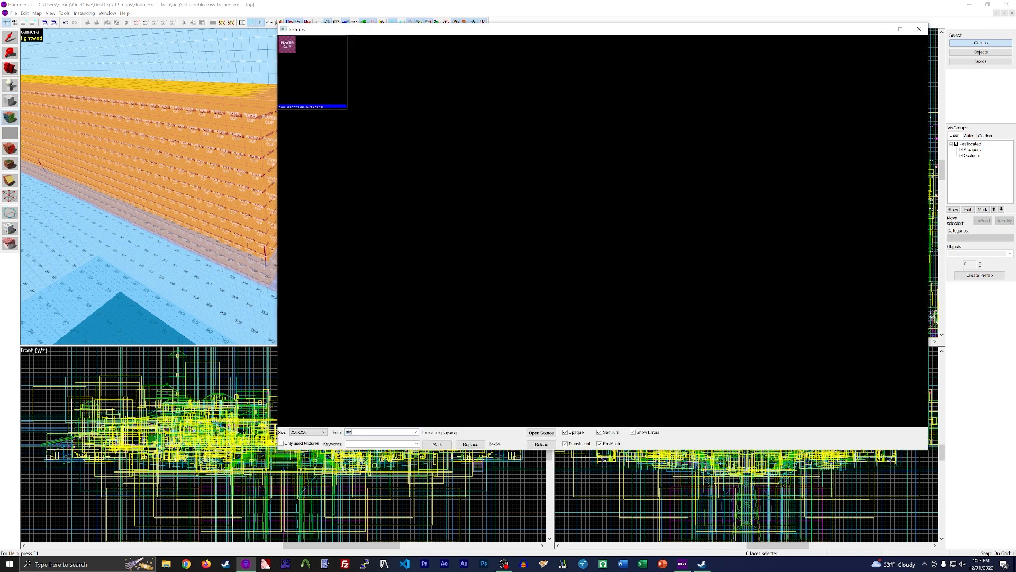
double_click(376, 86)
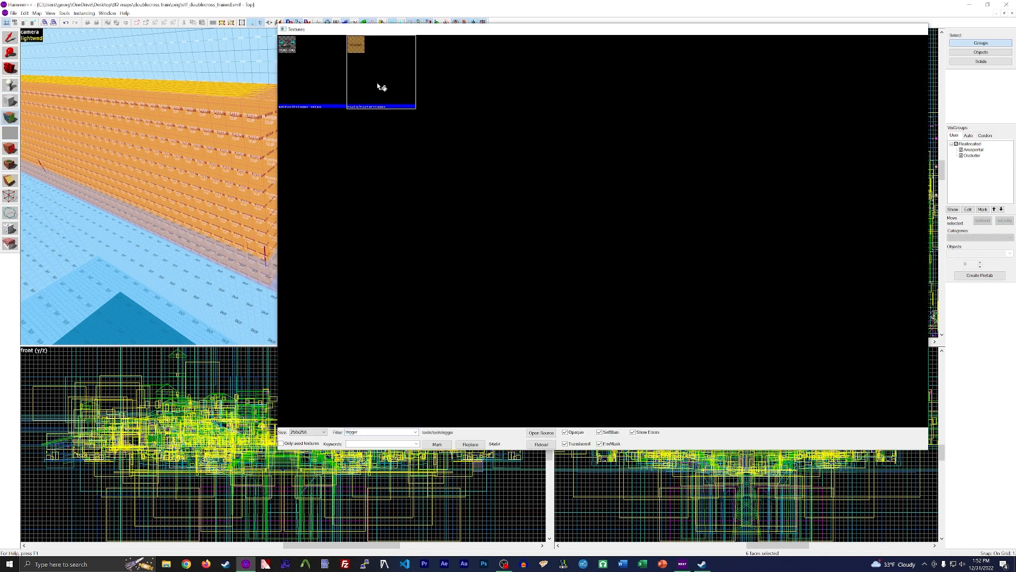
click(576, 209)
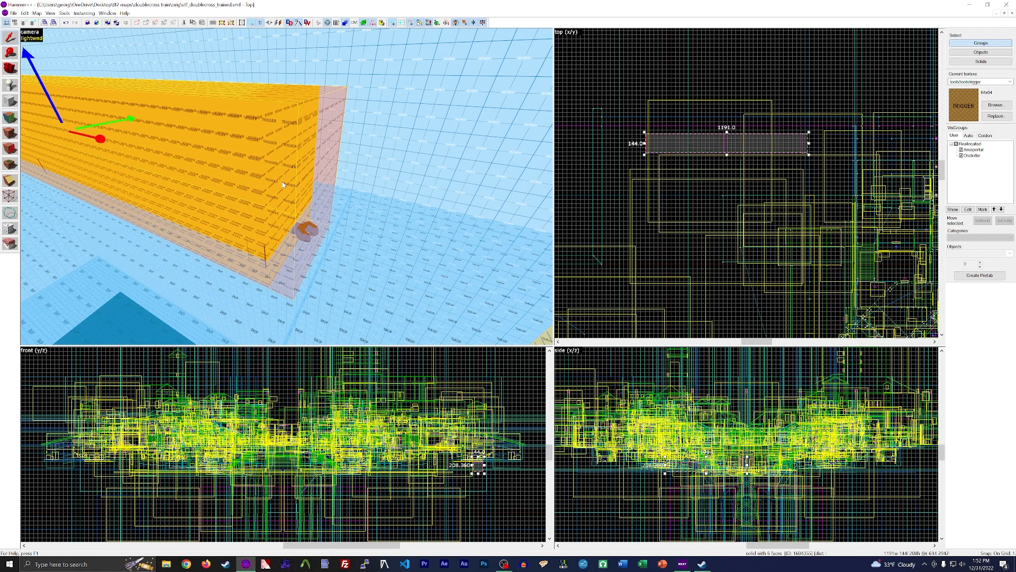
Raise the new trigger brush's upper edge slightly in the side view and snap its vertices to the grid, 209 units high
scroll(768, 460, up, 3)
scroll(767, 460, up, 8)
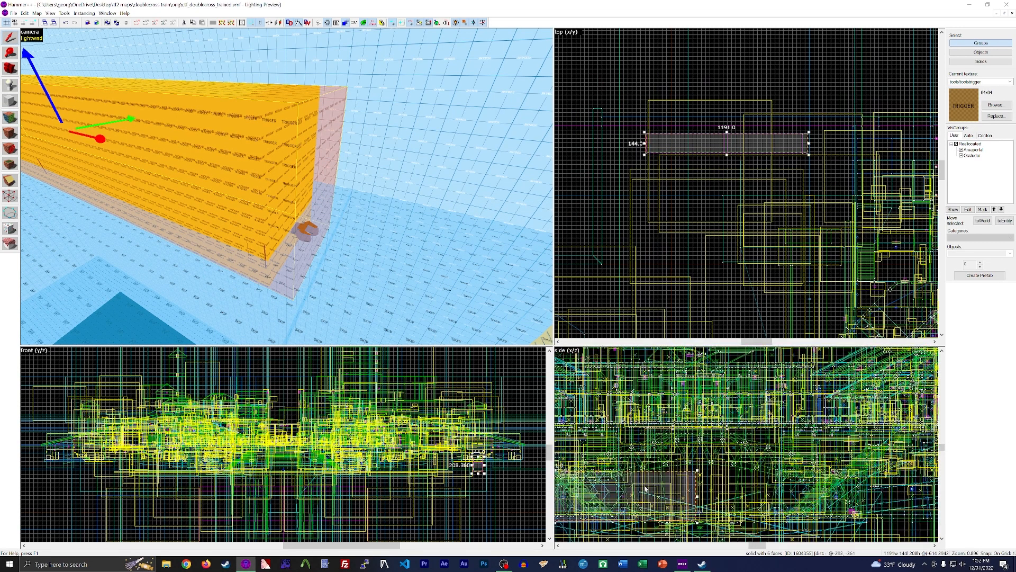
scroll(626, 488, up, 8)
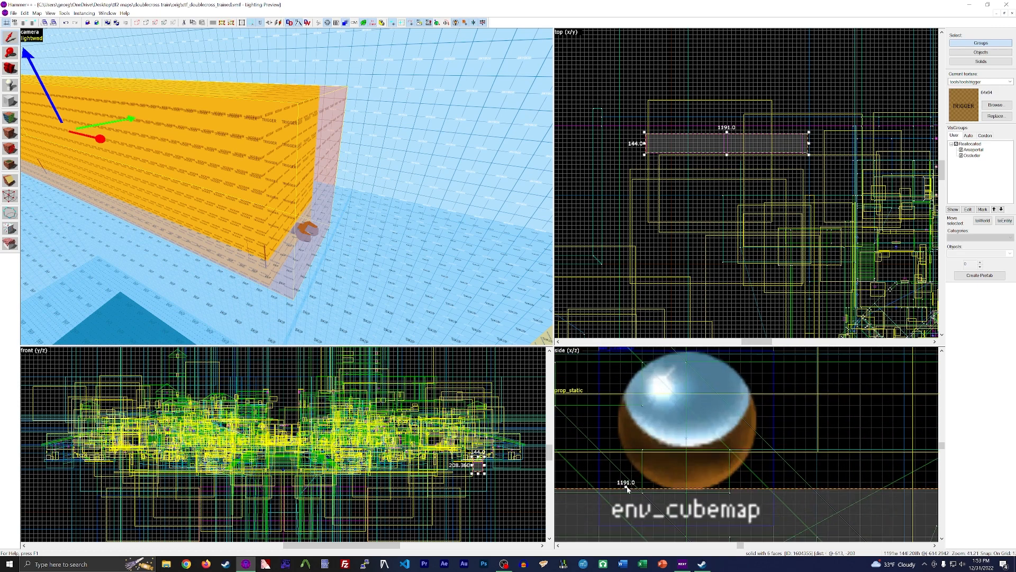
drag(626, 488, 626, 482)
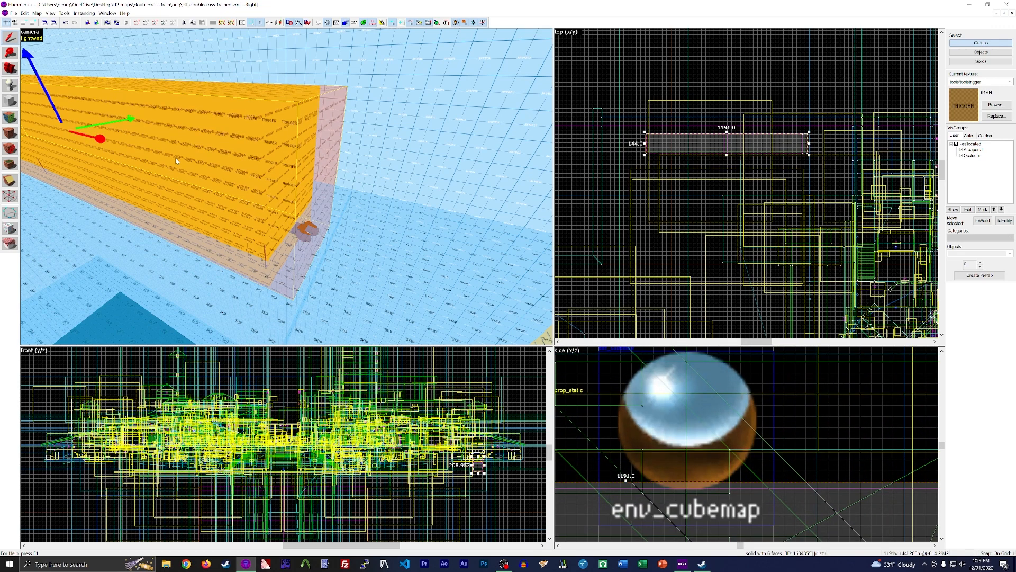
click(10, 196)
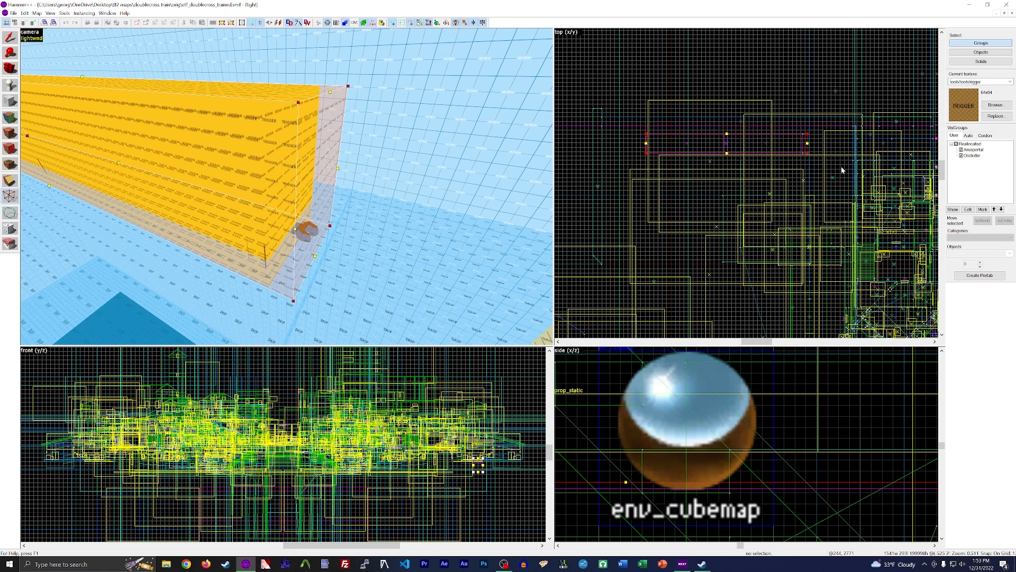
click(10, 38)
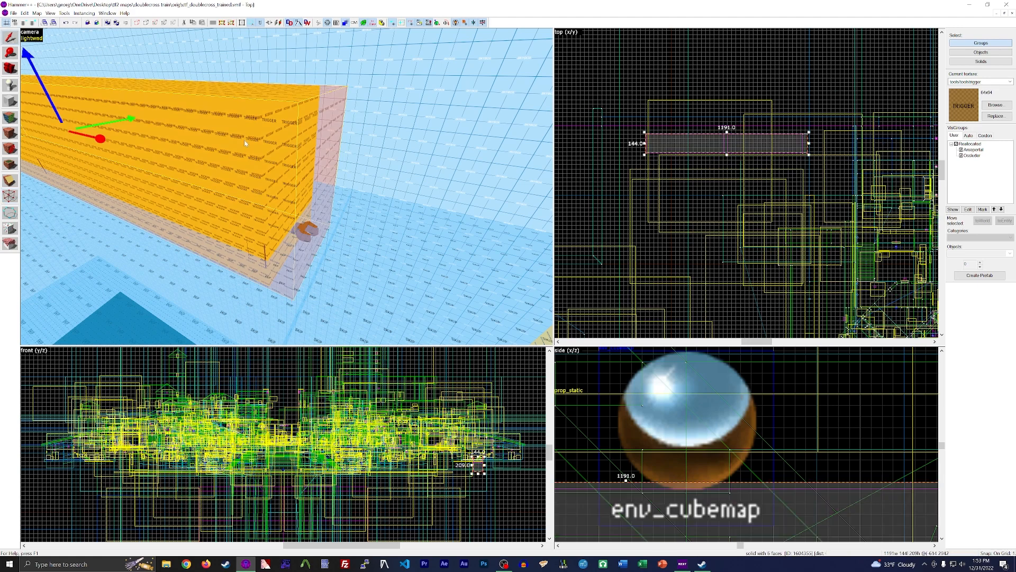
Snap the vertices of the inner choo_choo_train brush to the grid, making it 208 units high
key(z)
key(w)
key(z)
click(291, 166)
scroll(254, 153, down, 3)
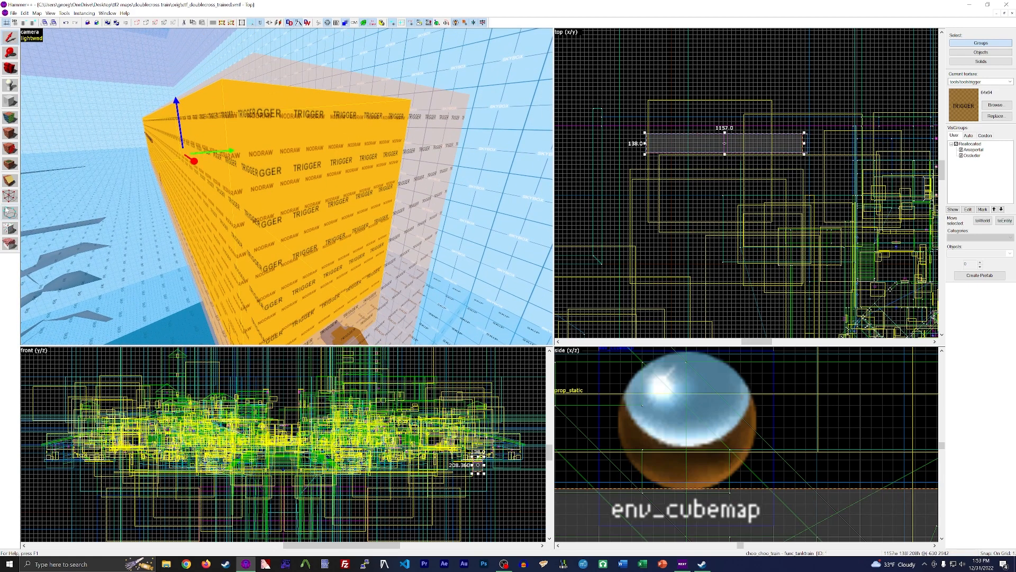
click(10, 196)
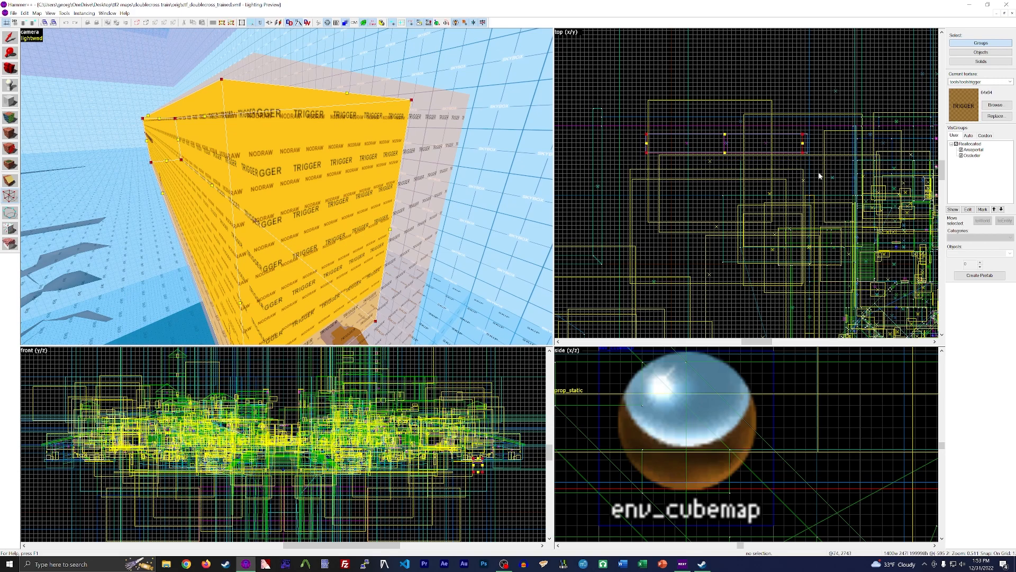
click(10, 37)
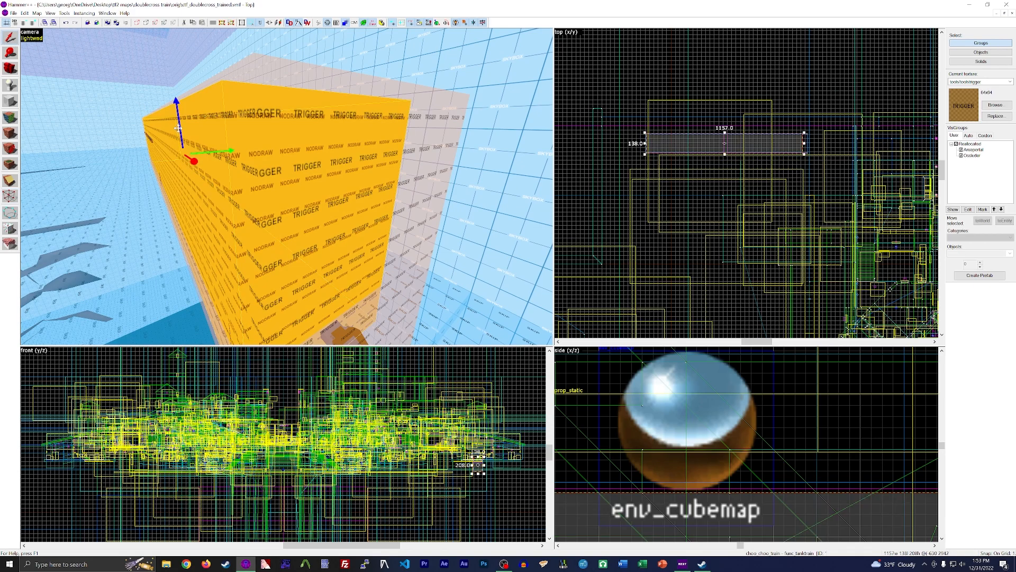
Tie the outer trigger brush to an entity, set its class to trigger_hurt and apply it
key(z)
key(z)
key(d)
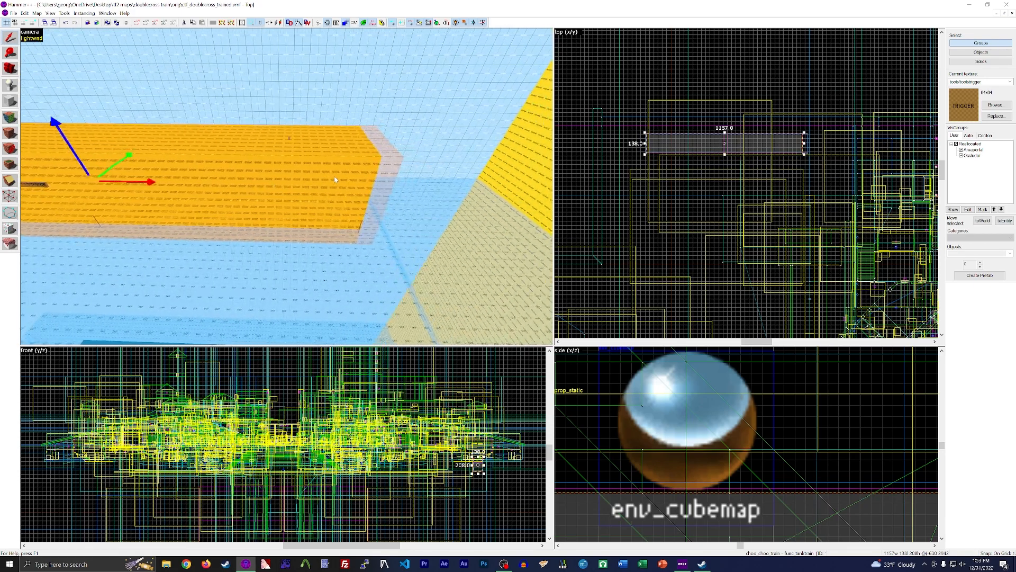
key(z)
key(z)
double_click(316, 178)
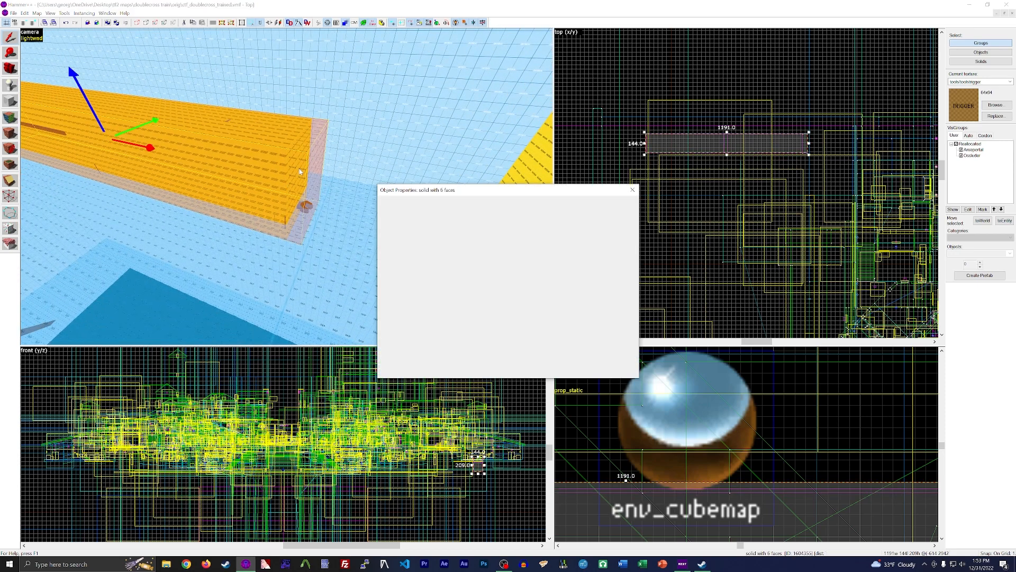
key(ctrl+t)
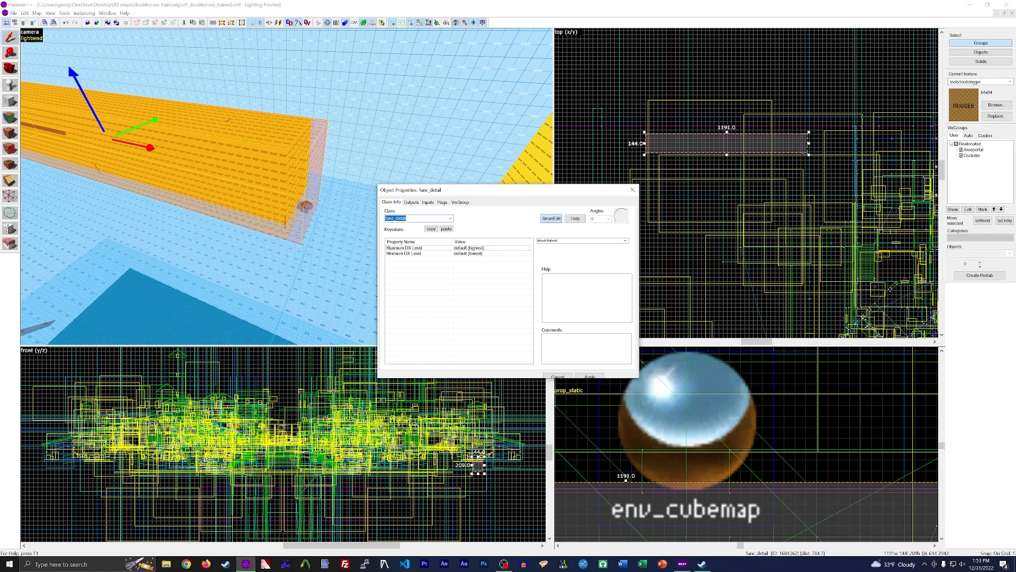
text(trigger_hurt)
key(Return)
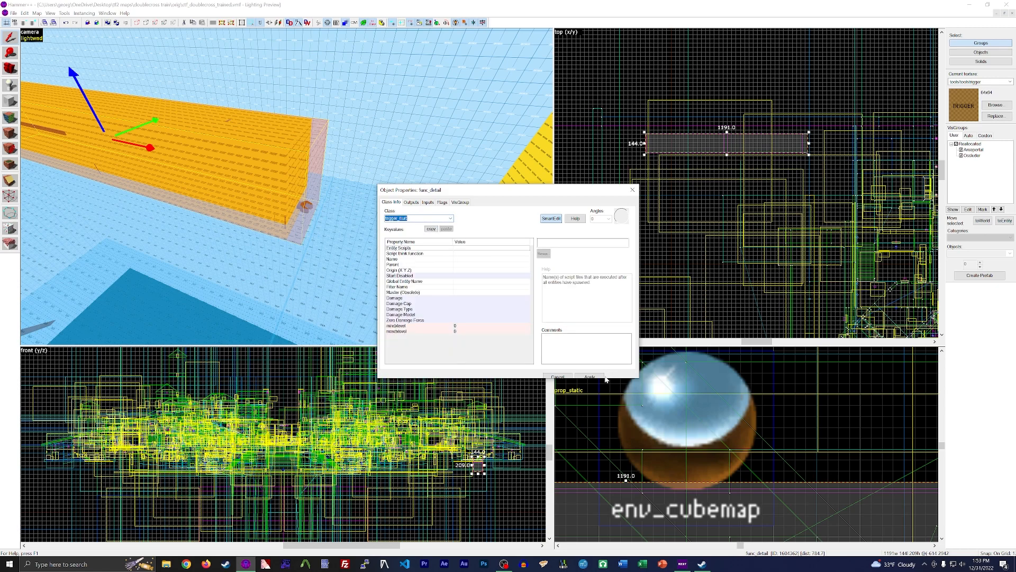
click(589, 377)
Set the trigger_hurt's damage type to FREEZE and its damage and damage cap to 999999, and close its properties
click(491, 303)
click(628, 241)
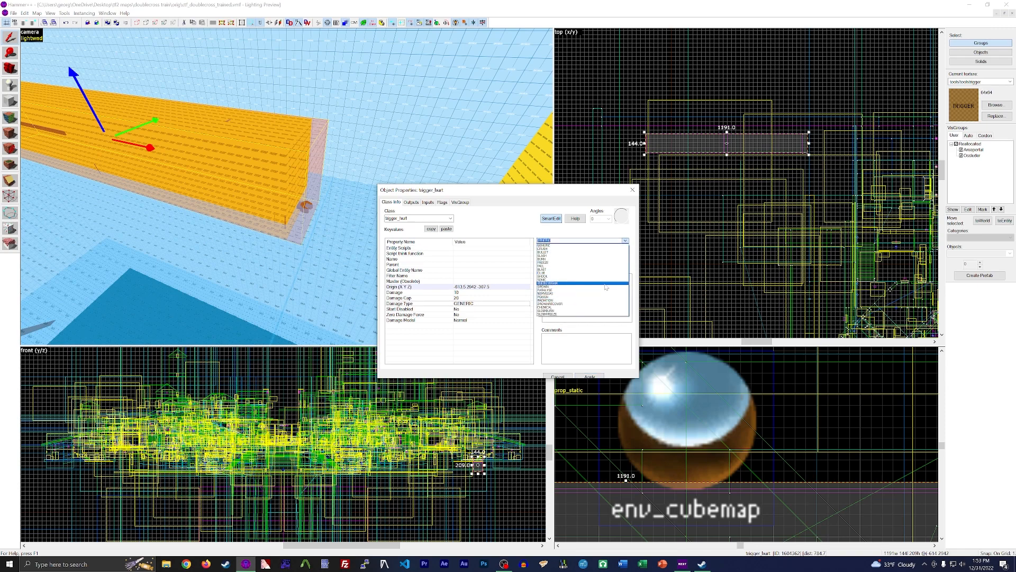
click(572, 262)
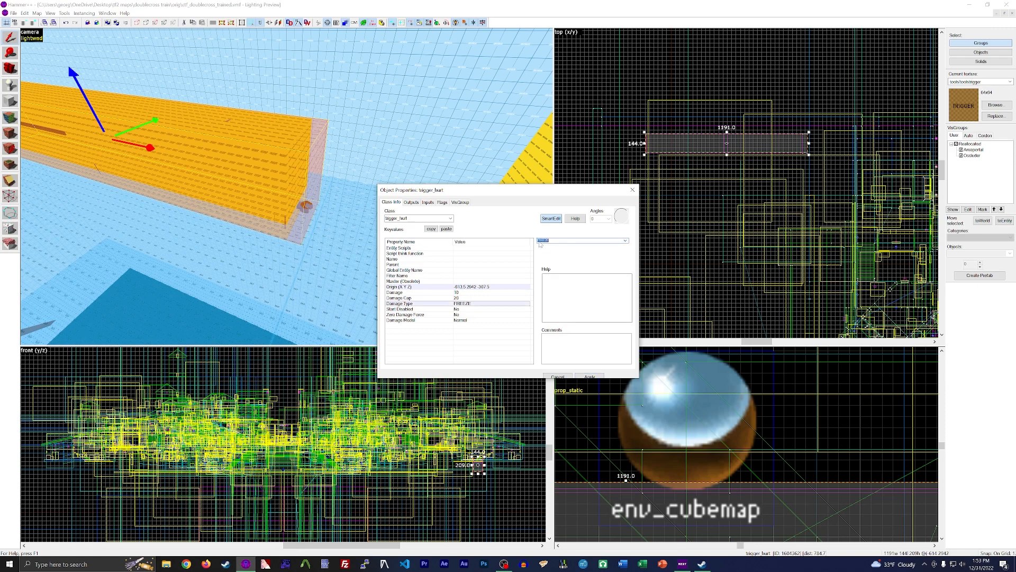
click(473, 298)
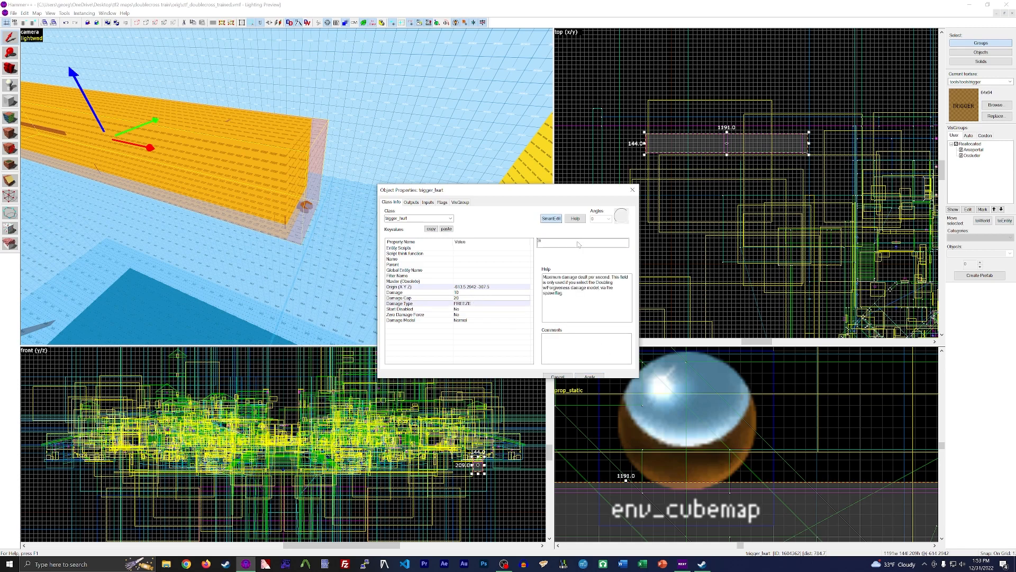
text(999999)
click(477, 292)
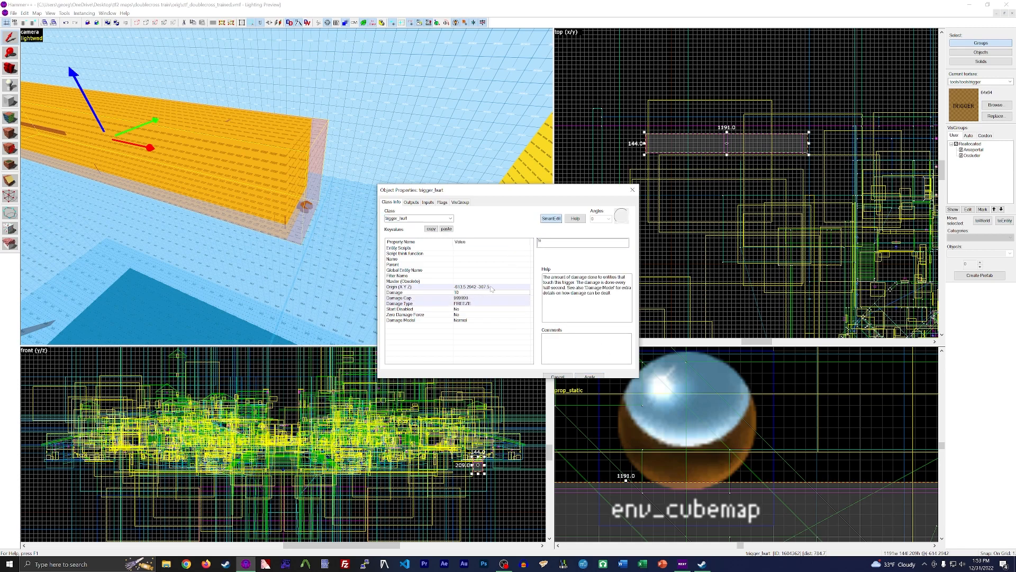
text(999999)
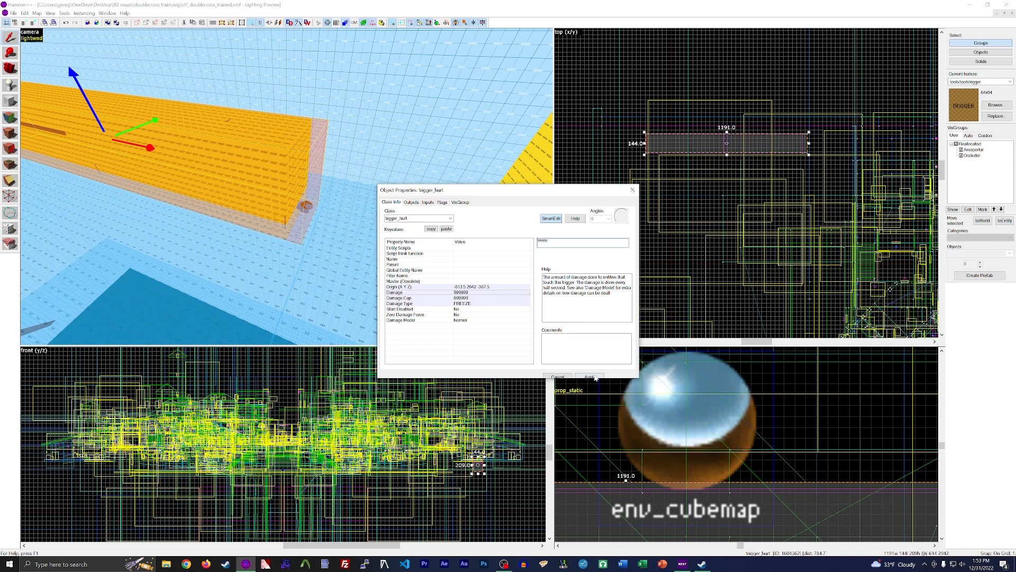
click(484, 298)
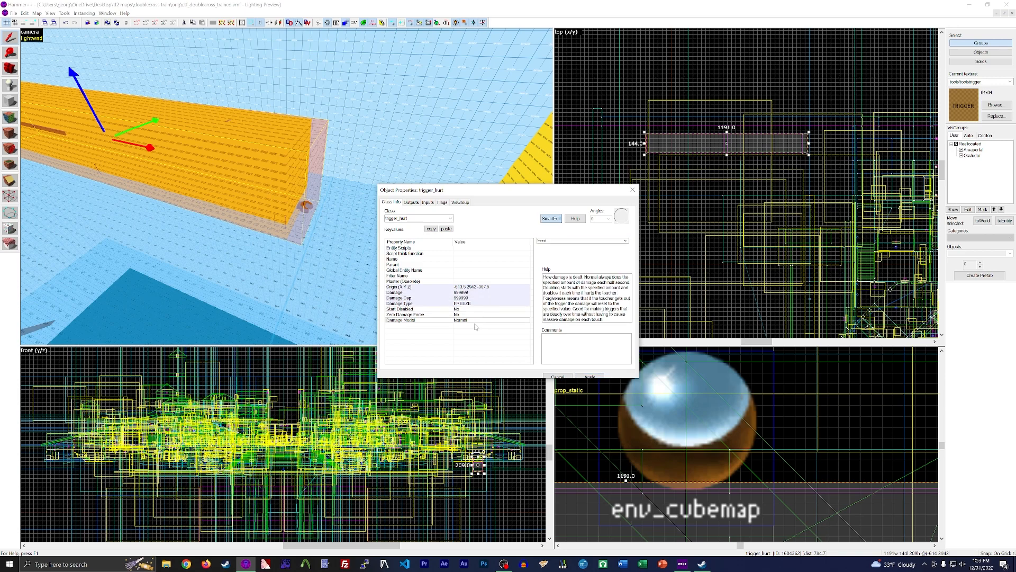
click(442, 202)
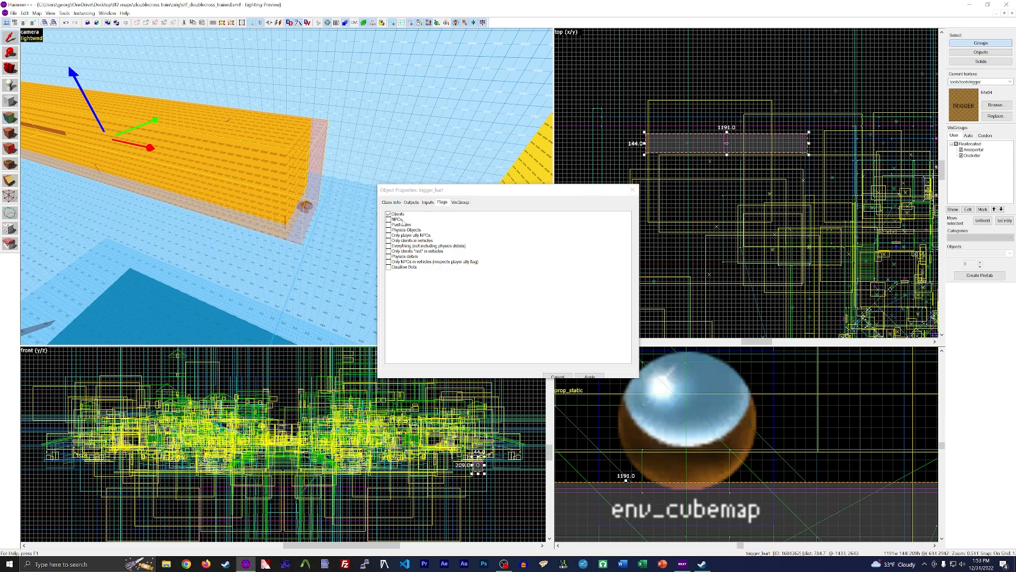
click(633, 190)
Reopen the trigger_hurt's properties, name it choo_choo_hurt and apply the change
key(z)
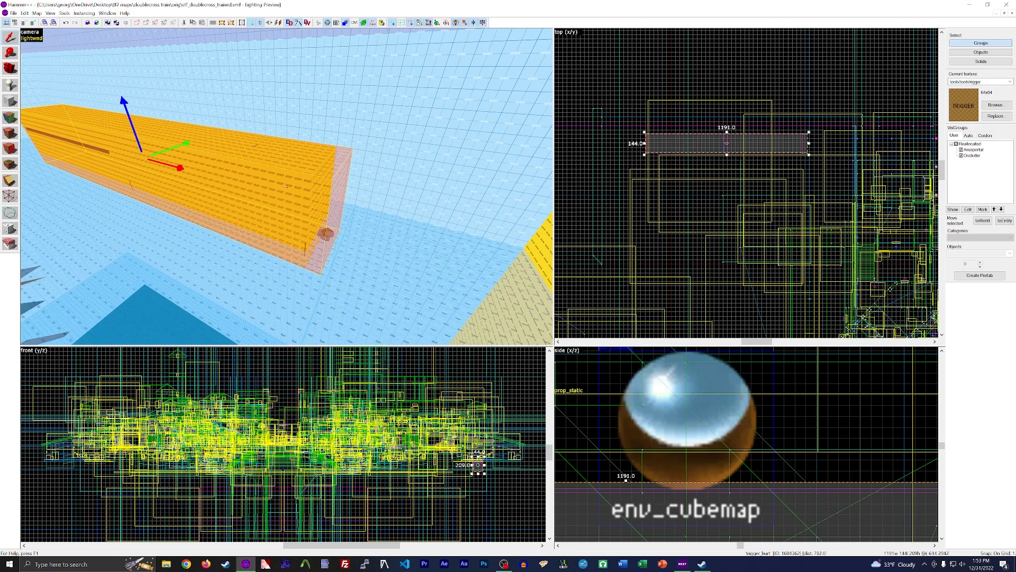
key(w)
key(alt+Return)
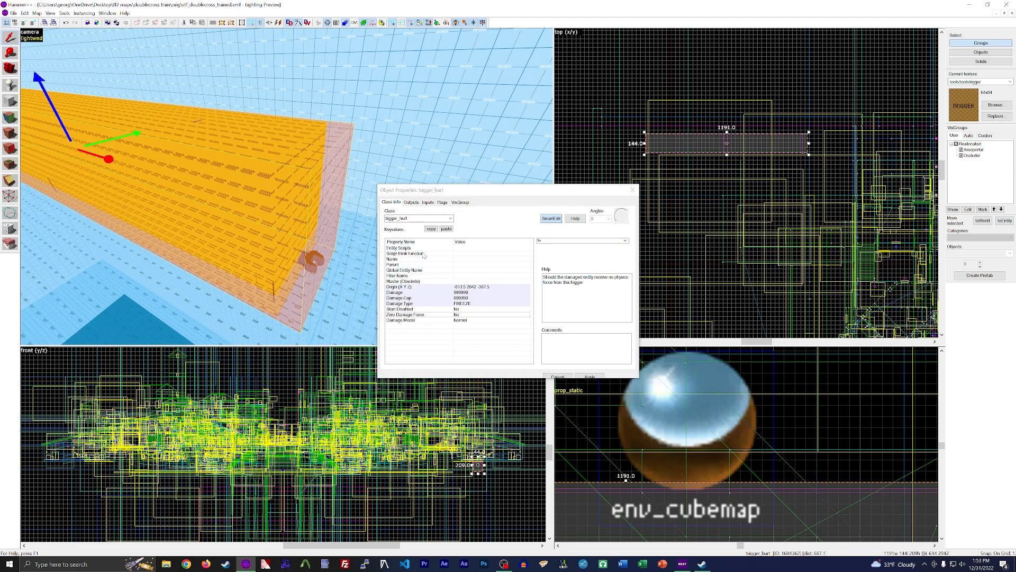
click(566, 241)
text(choo_choo_hurt)
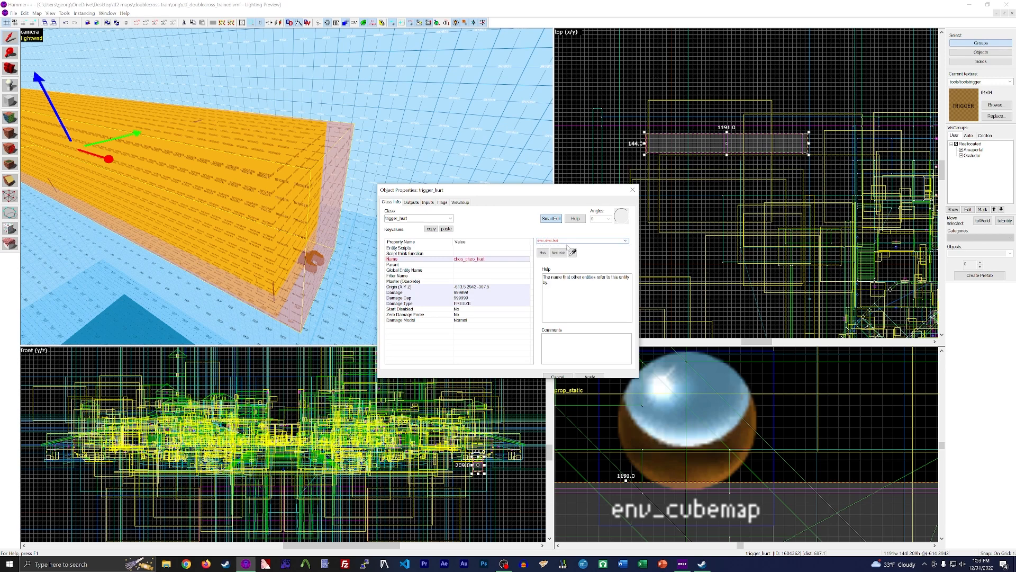
click(587, 376)
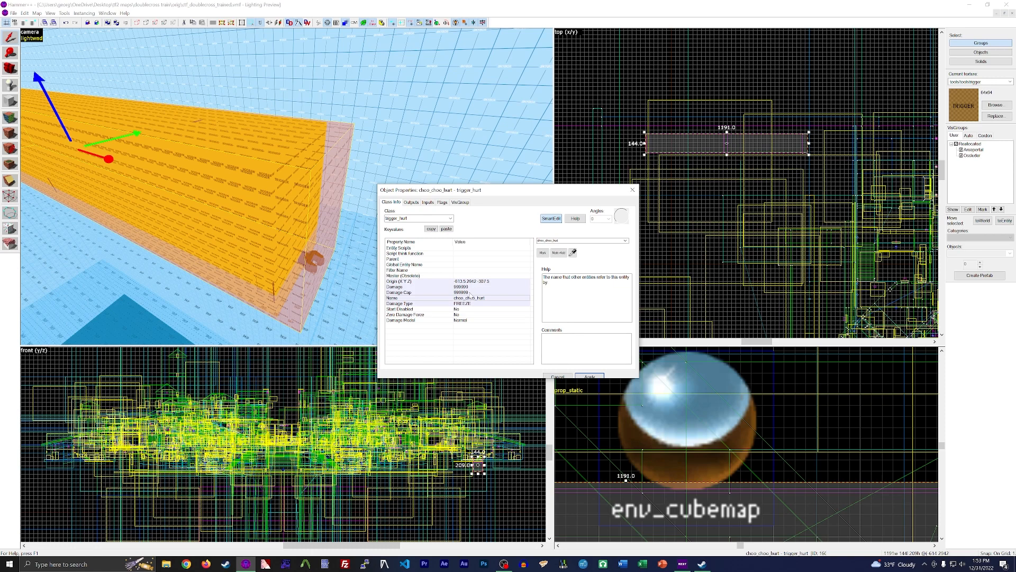
Set the choo_choo_hurt trigger's parent to choo_choo_train by picking the train brush in the 3D view, and apply it
click(464, 260)
click(574, 253)
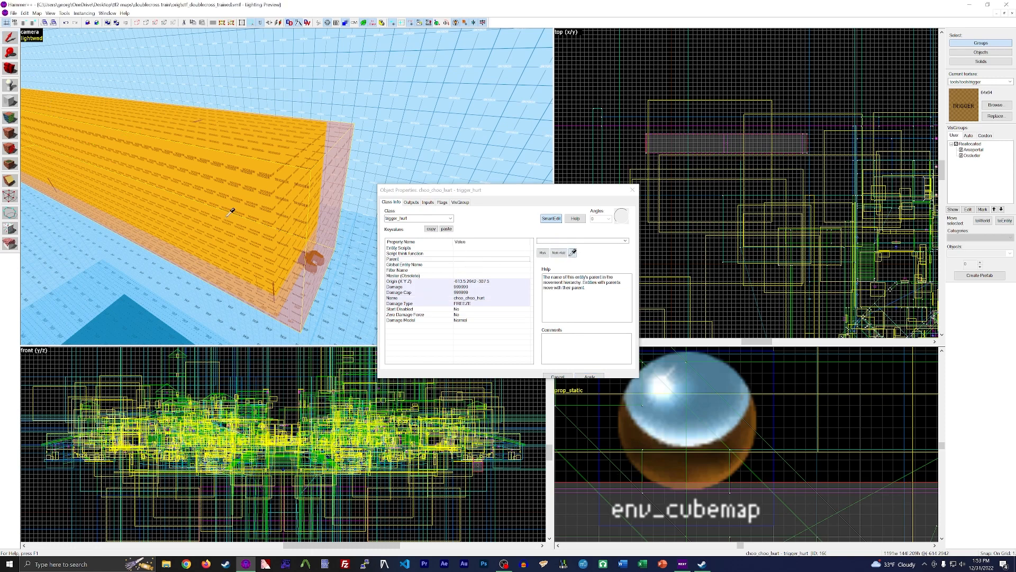
key(z)
key(w)
key(s)
click(286, 187)
click(571, 255)
scroll(280, 174, down, 3)
scroll(283, 160, up, 5)
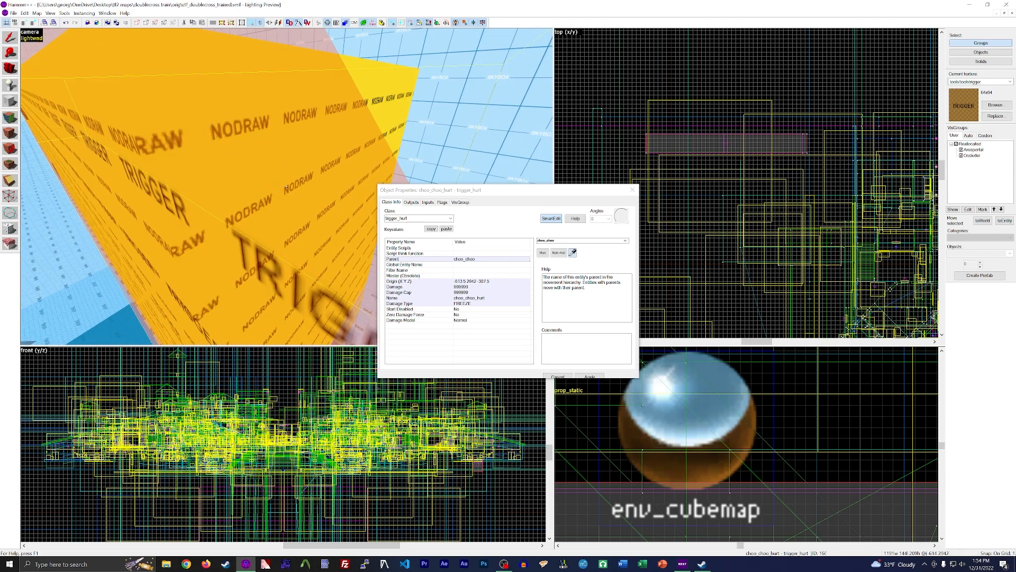
click(285, 129)
click(597, 376)
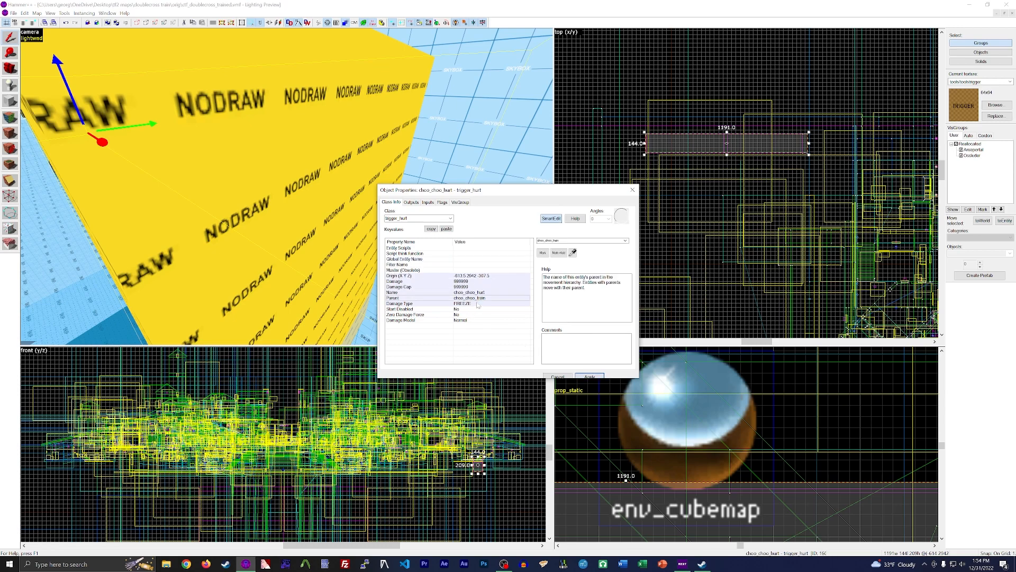
Review the choo_choo_train func_tanktrain's properties, including its shadow, velocity and wheel distance settings, and close them
click(296, 197)
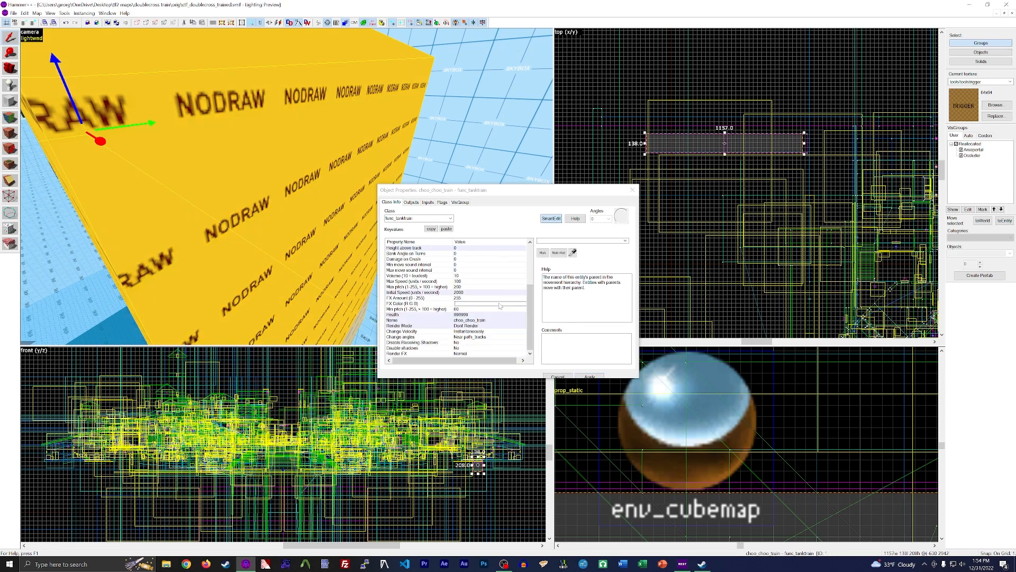
click(483, 348)
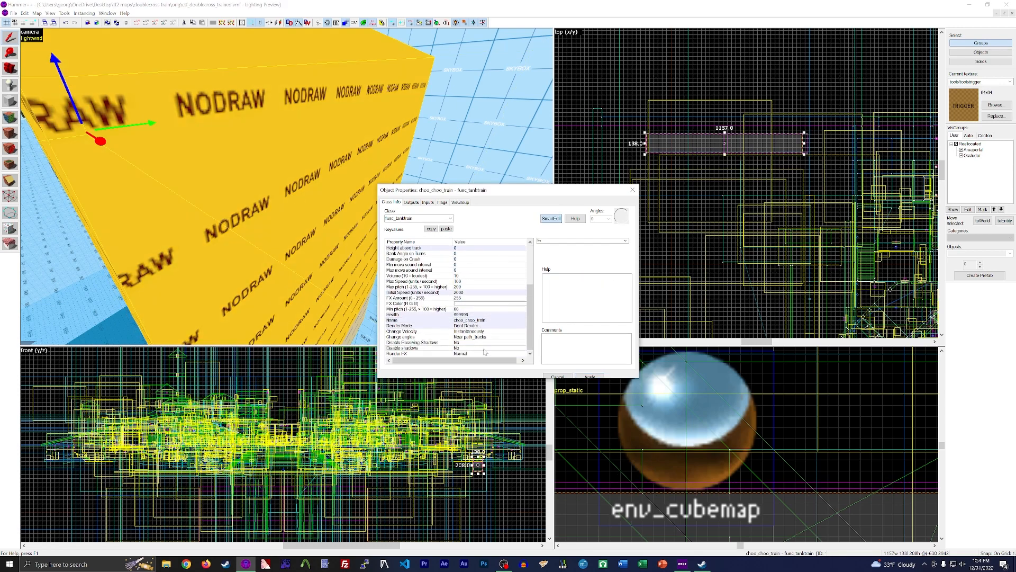
click(479, 330)
scroll(477, 309, up, 3)
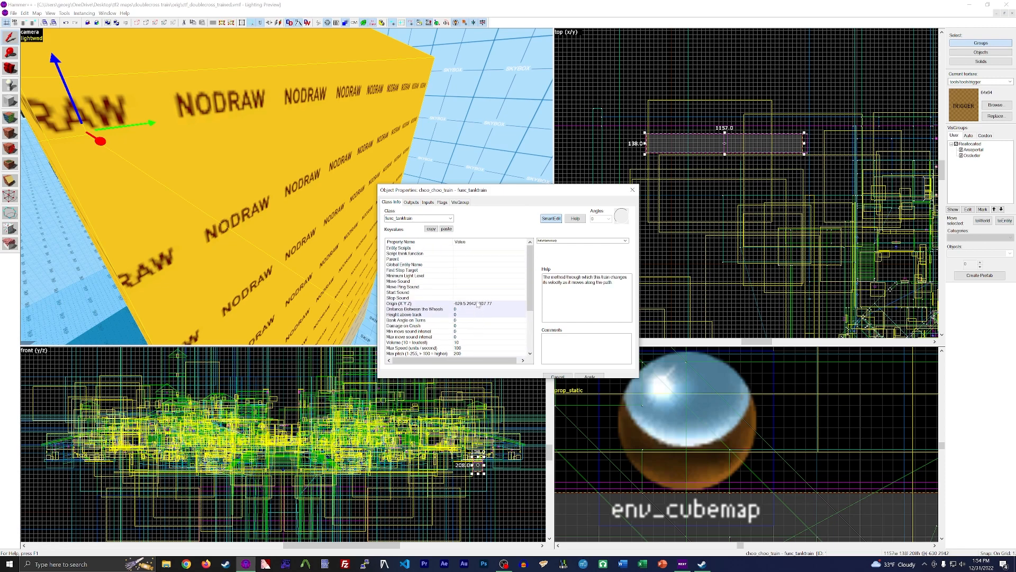
scroll(477, 306, down, 2)
click(474, 315)
click(474, 337)
click(473, 326)
click(632, 189)
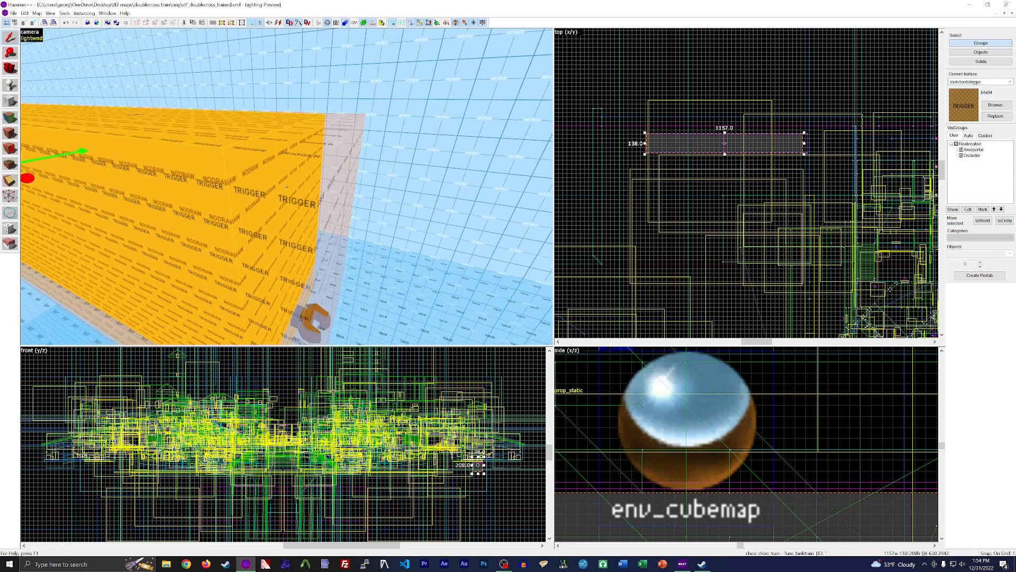
Save the map file
click(15, 13)
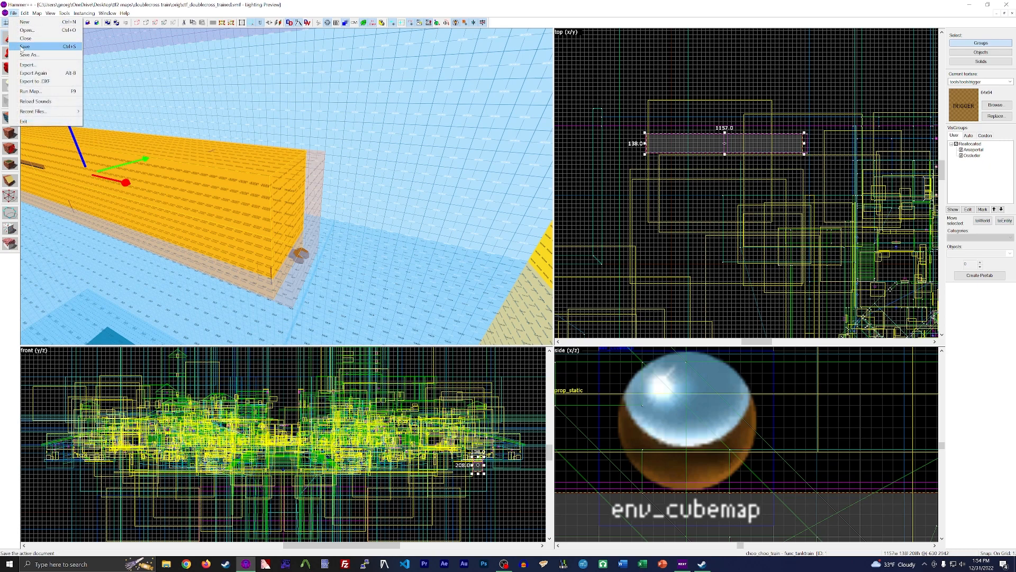
click(27, 47)
scroll(244, 177, up, 5)
scroll(267, 172, up, 2)
scroll(287, 209, down, 2)
scroll(310, 190, down, 3)
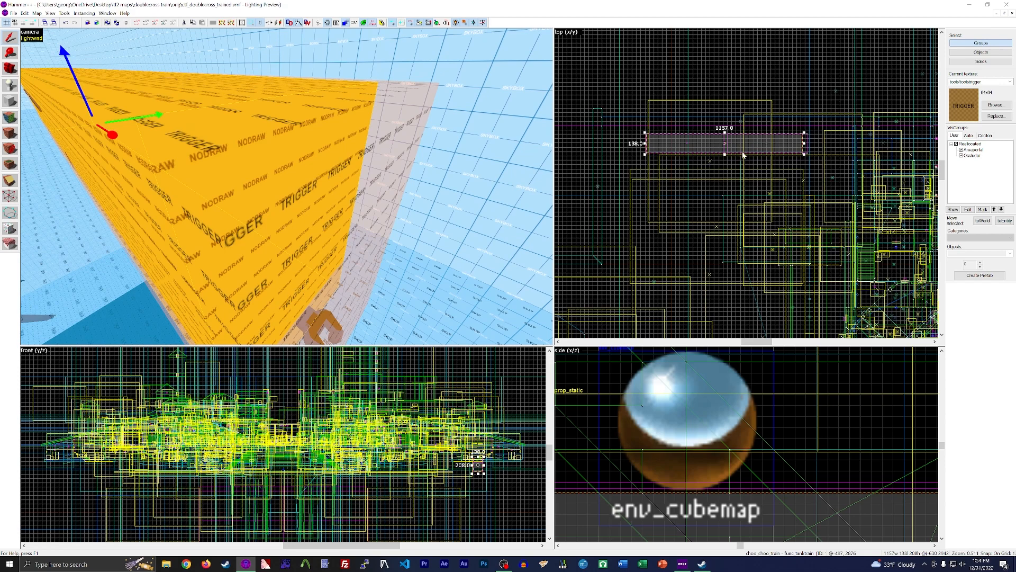
Move the choo_choo_train origin in the top view to the middle of the train's front edge, at X -51, Y 2942
scroll(739, 154, up, 8)
scroll(701, 151, up, 6)
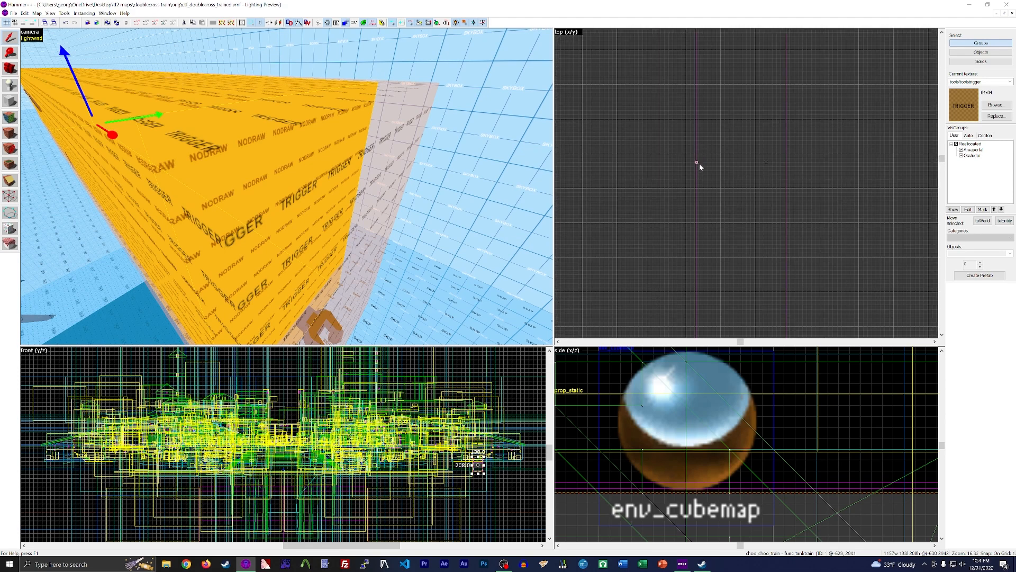
drag(697, 164, 901, 166)
scroll(658, 193, down, 6)
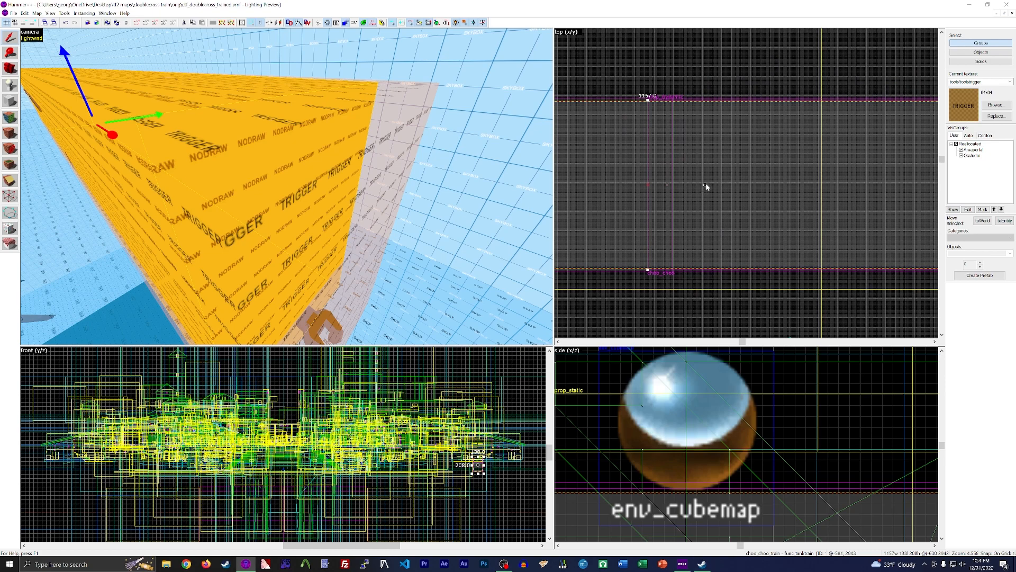
scroll(706, 186, up, 9)
mouse_move(719, 188)
mouse_down()
mouse_move(630, 211)
mouse_move(683, 229)
mouse_move(667, 209)
mouse_move(737, 200)
mouse_up()
drag(660, 197, 639, 195)
scroll(622, 200, down, 15)
drag(813, 196, 812, 209)
scroll(813, 196, up, 15)
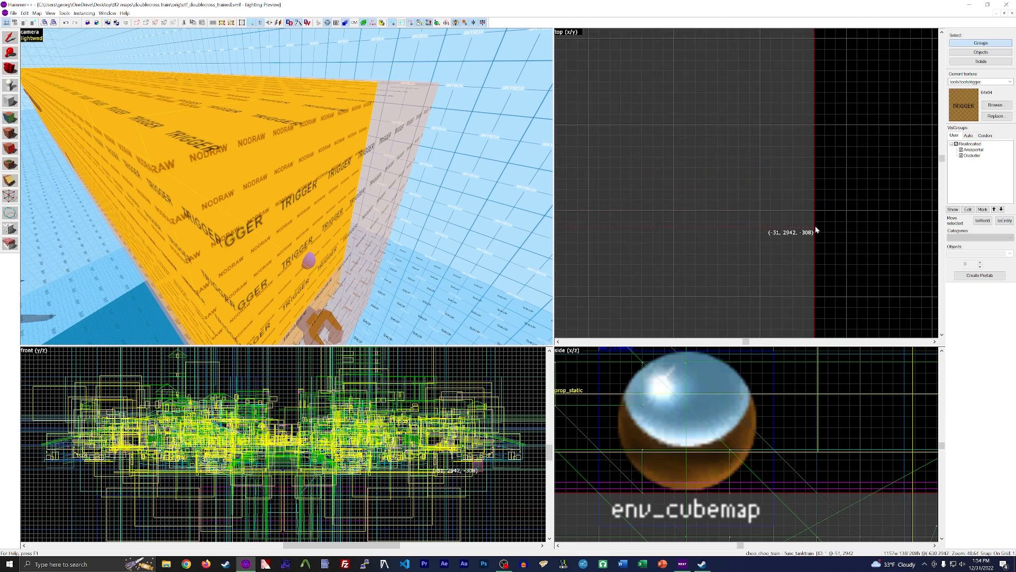
scroll(815, 227, up, 6)
drag(816, 227, 814, 224)
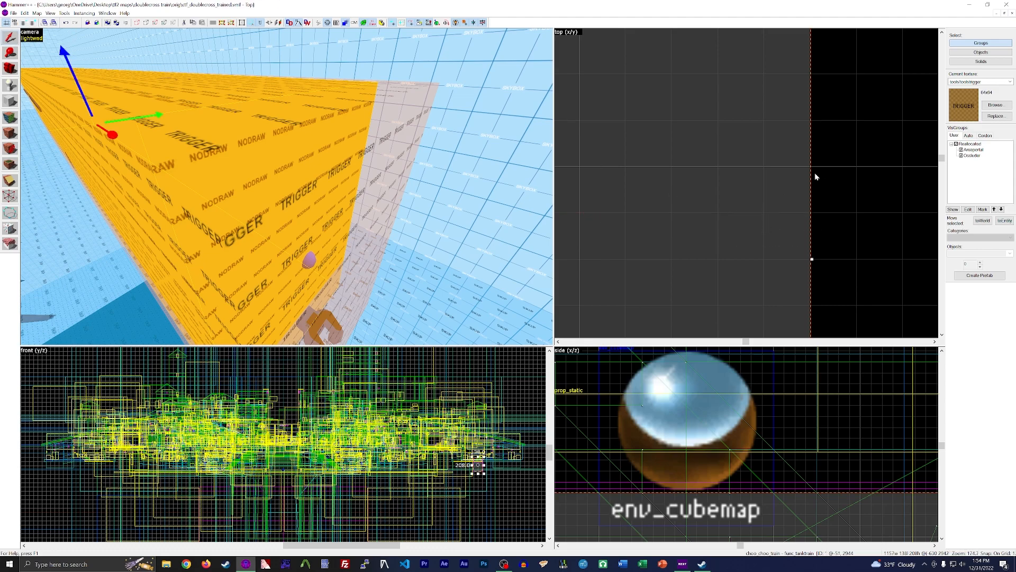
scroll(857, 208, down, 9)
scroll(857, 209, up, 9)
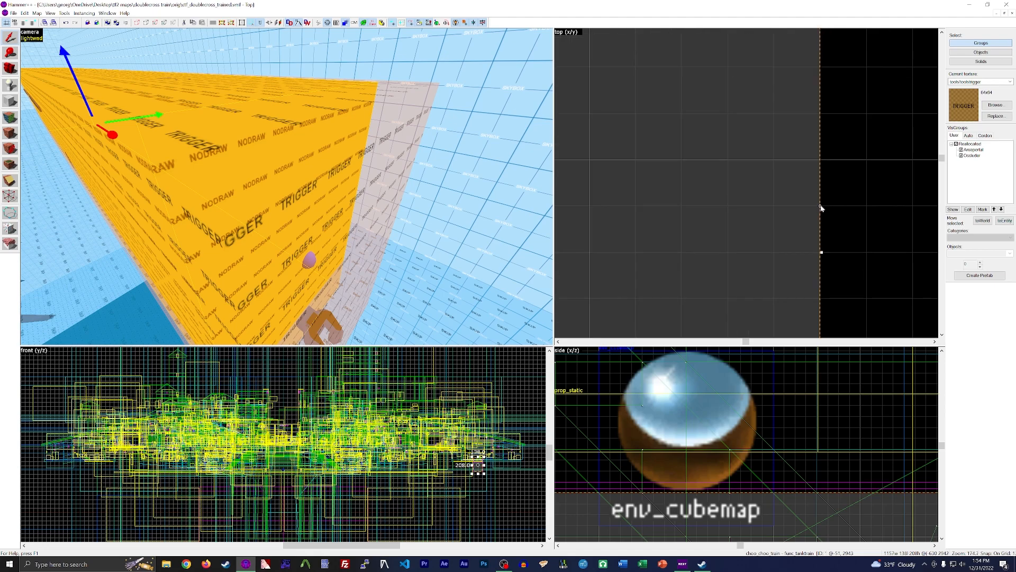
drag(821, 208, 824, 234)
Lower the choo_choo_train origin in the side view to the train's bottom front corner, at -51, 2942, -412
key(z)
key(s)
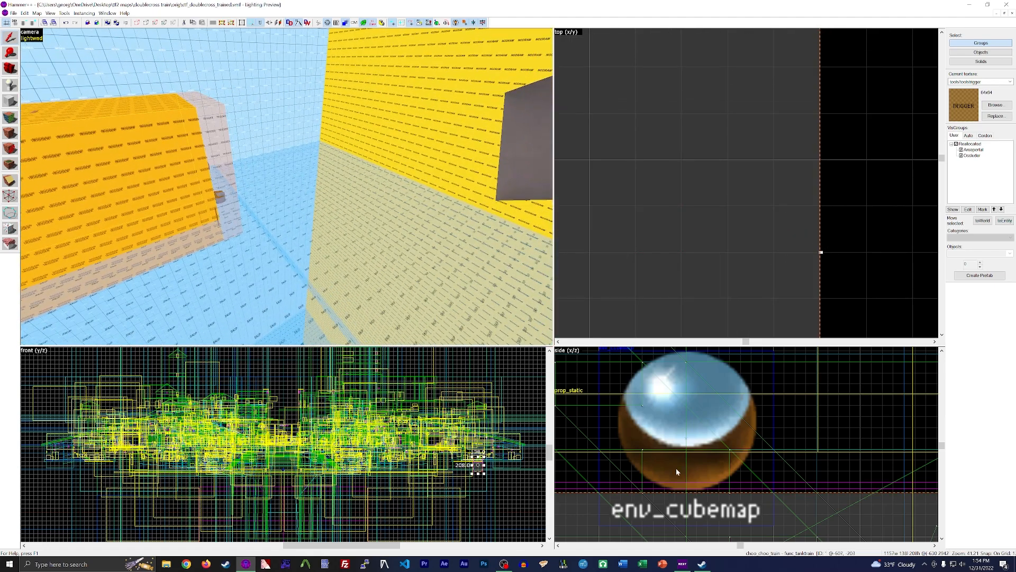
scroll(693, 478, down, 5)
scroll(672, 422, up, 4)
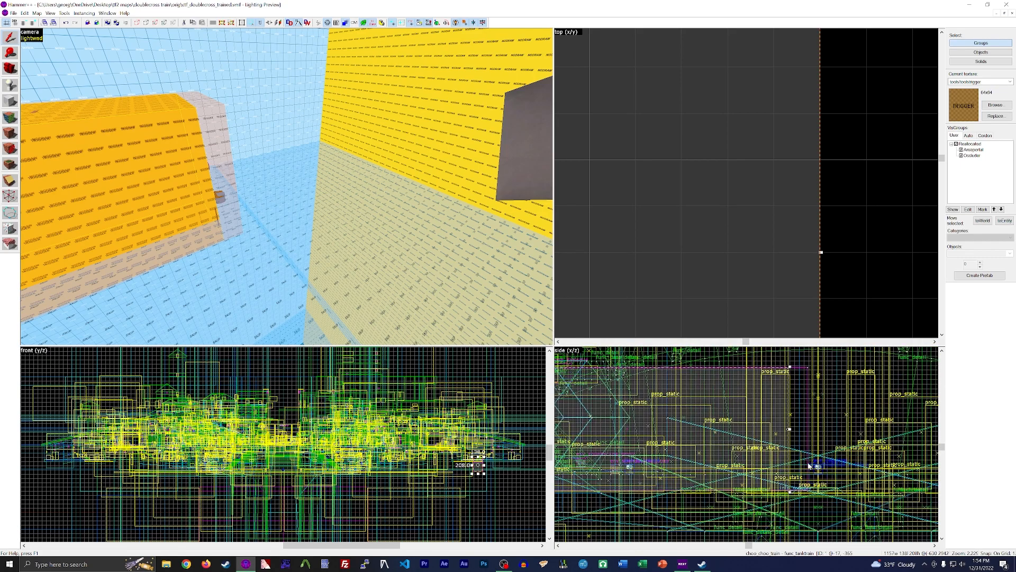
scroll(761, 357, down, 1)
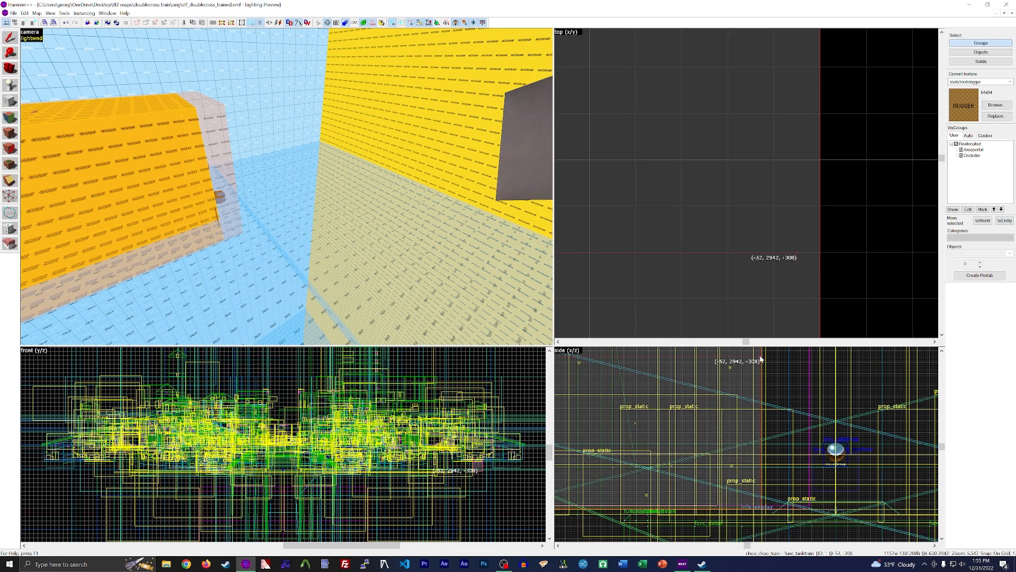
scroll(759, 415, up, 14)
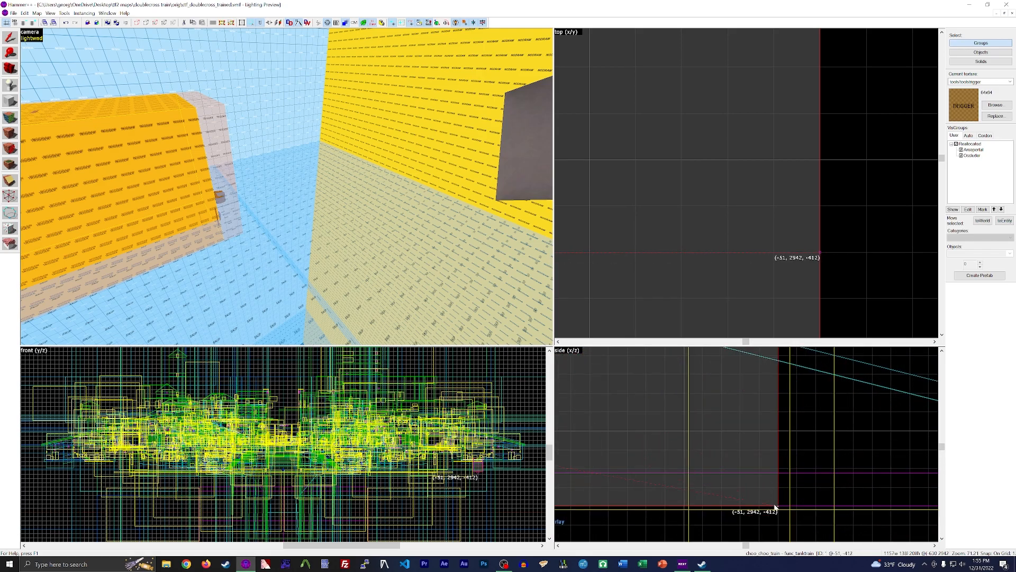
key(z)
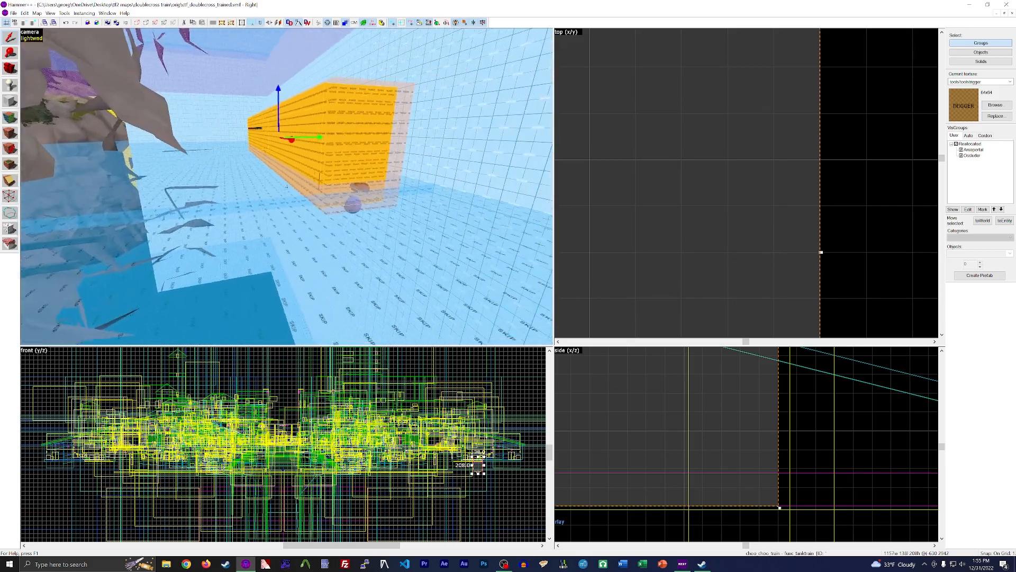
Save the map file
key(z)
key(d)
click(14, 13)
click(32, 45)
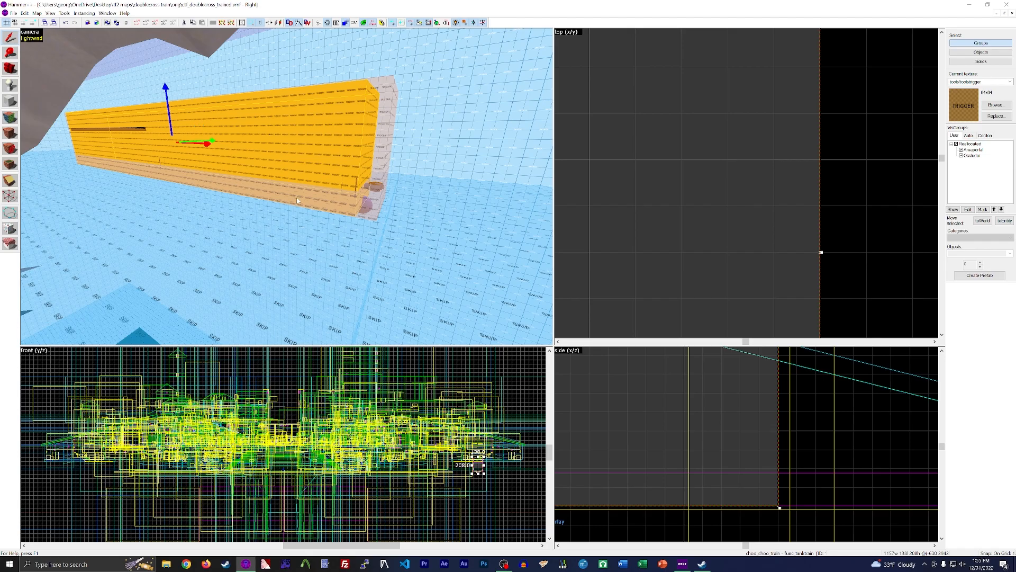
Place a prop_static point entity near the ends of the rails in the 3D view and switch back to selecting objects
key(z)
key(w)
key(w)
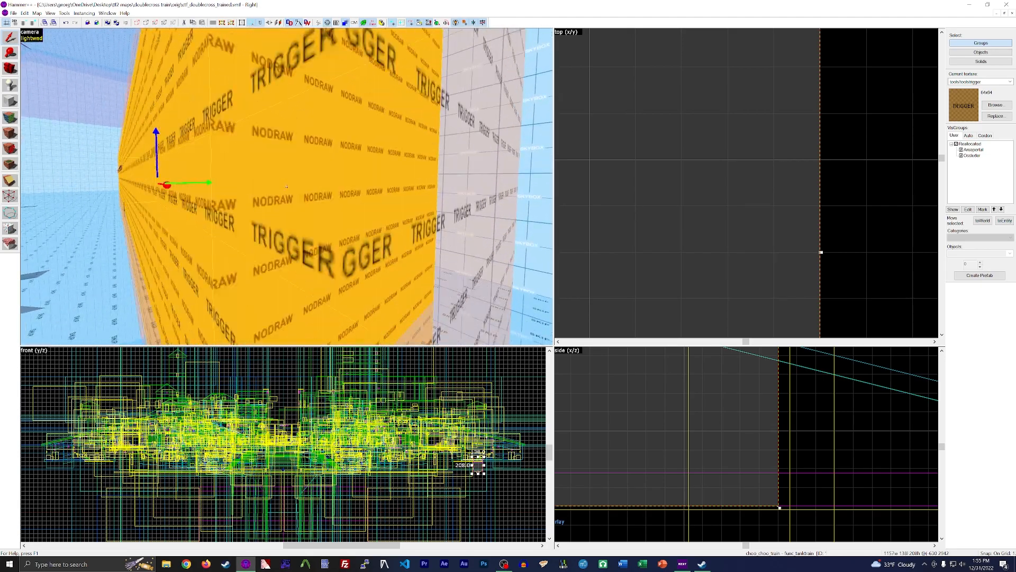
key(s)
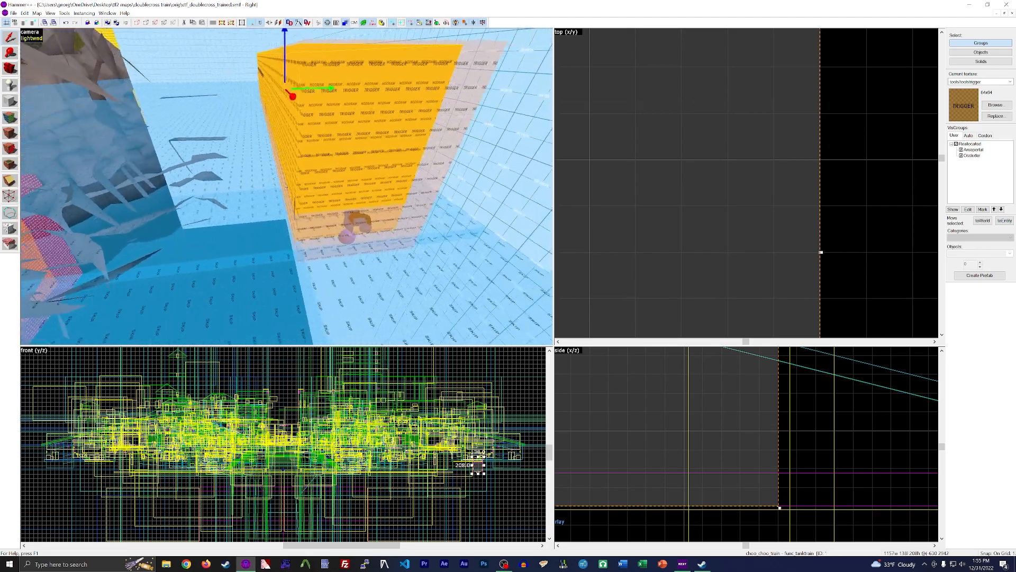
key(d)
key(a)
key(z)
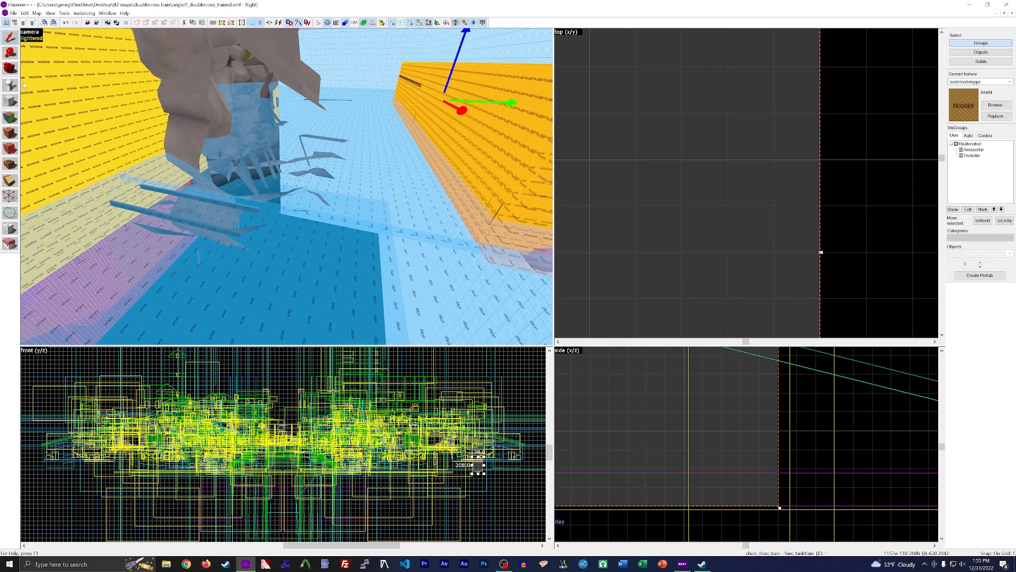
key(z)
key(w)
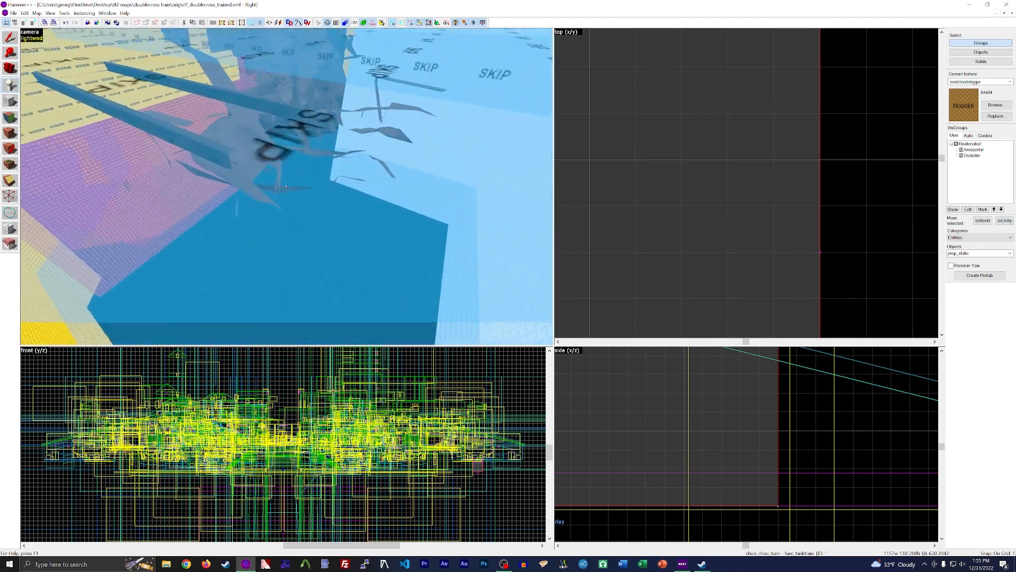
key(z)
key(z)
key(d)
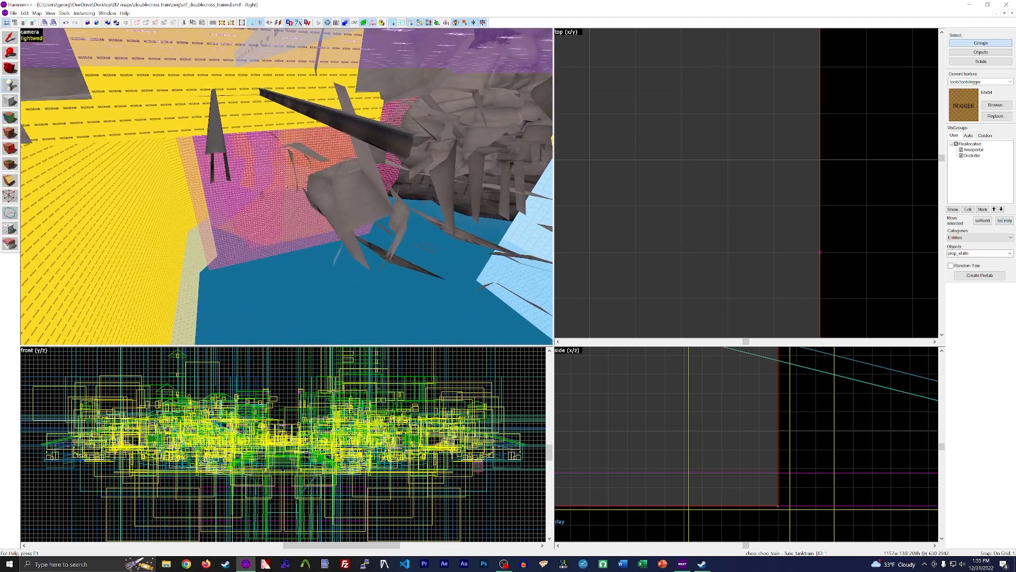
click(217, 145)
key(z)
key(s)
key(z)
click(14, 38)
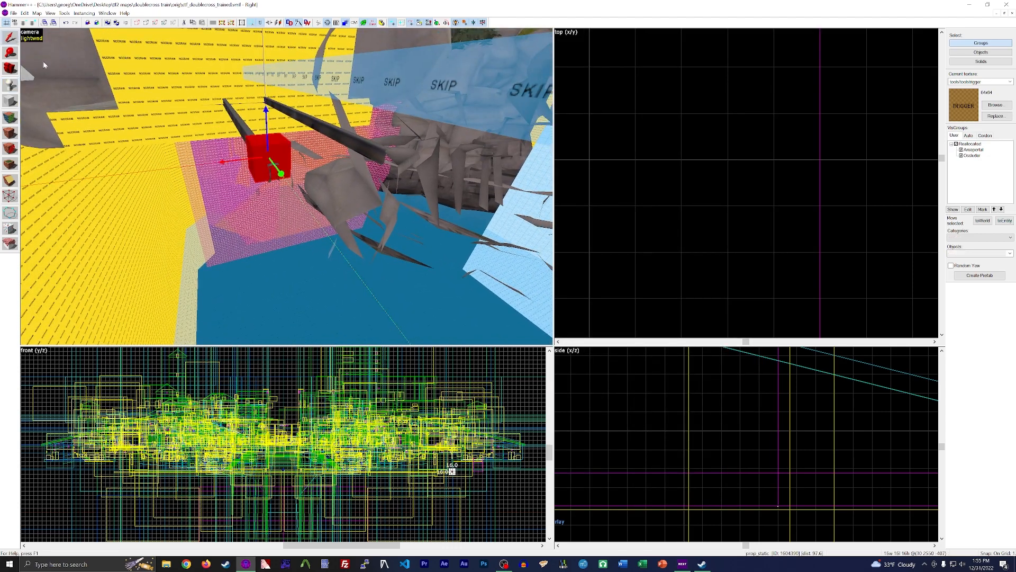
Move the new prop_static entity sideways in the 3D view so it sits between the two rails
key(z)
key(w)
key(s)
key(z)
drag(226, 157, 348, 207)
key(z)
key(s)
key(z)
drag(326, 136, 256, 140)
key(z)
key(a)
key(z)
key(z)
key(w)
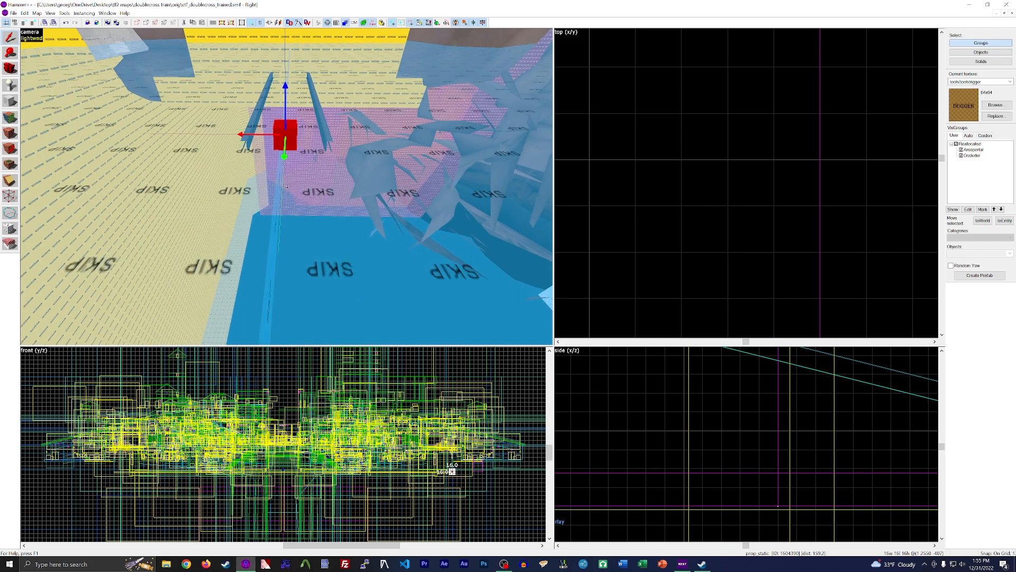
Align the entity in the top view with the rails' shared centreline, using both selected rails as the reference
key(z)
ctrl+click(373, 192)
scroll(696, 259, down, 14)
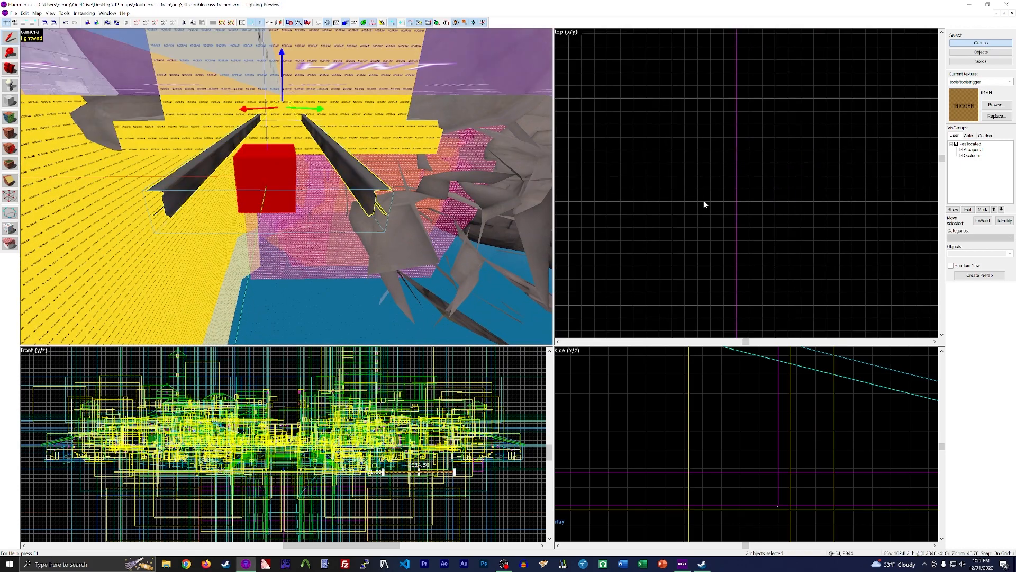
scroll(707, 169, down, 10)
scroll(711, 203, up, 5)
scroll(712, 210, up, 12)
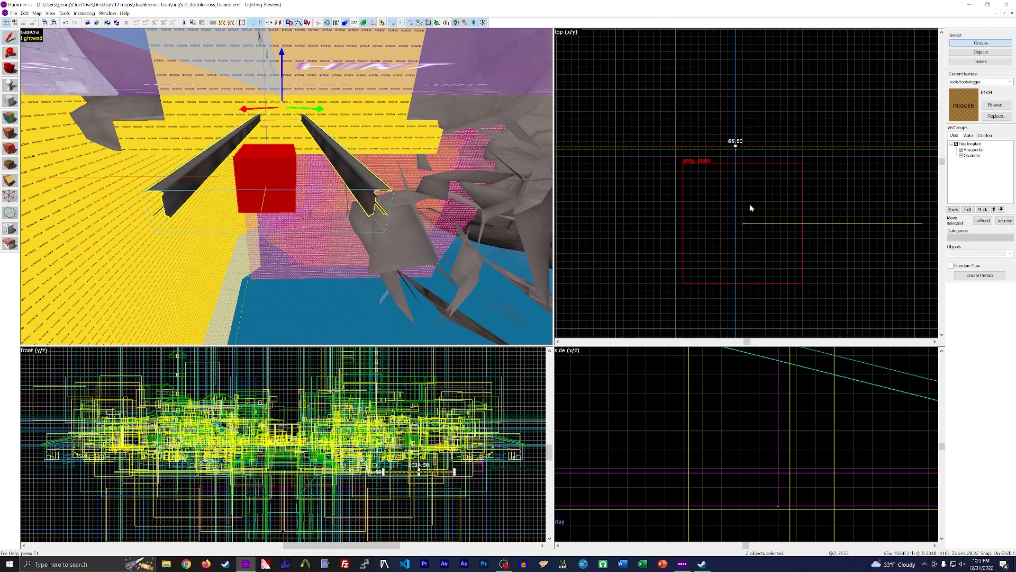
click(366, 188)
click(284, 188)
click(763, 252)
Open the placed entity's properties, change its class to path_track and apply the change
key(z)
key(a)
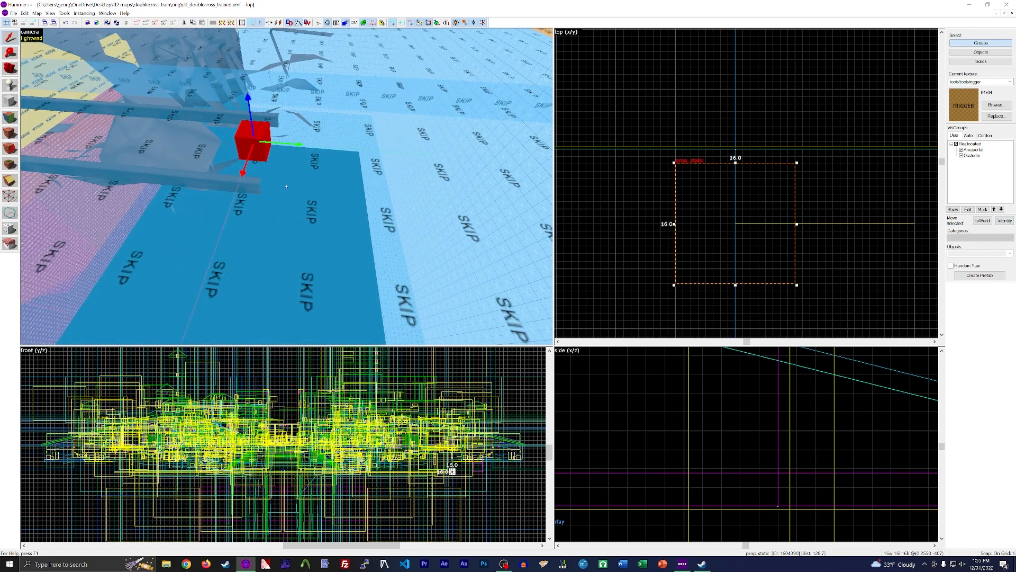
key(w)
key(z)
double_click(241, 128)
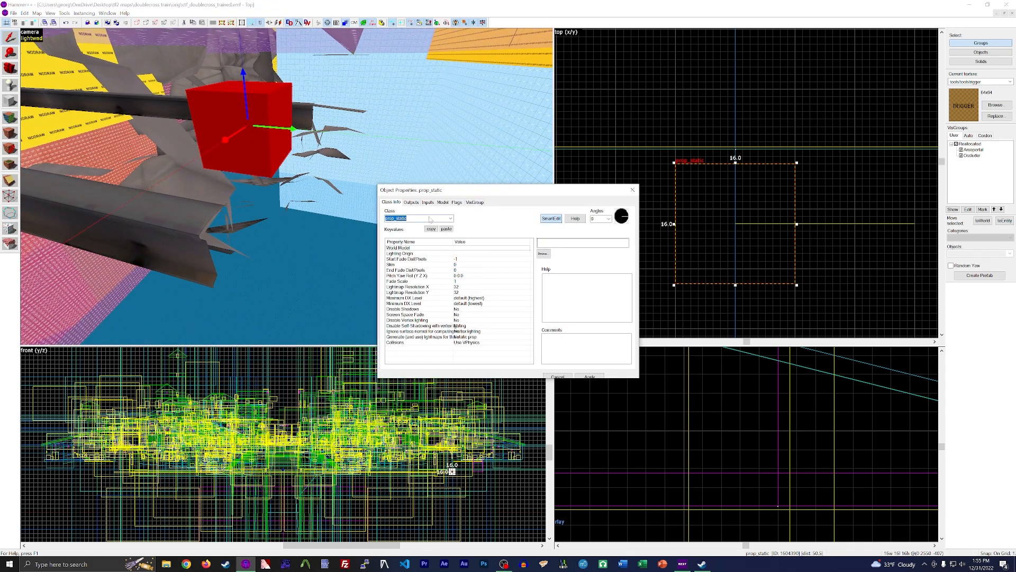
text(track)
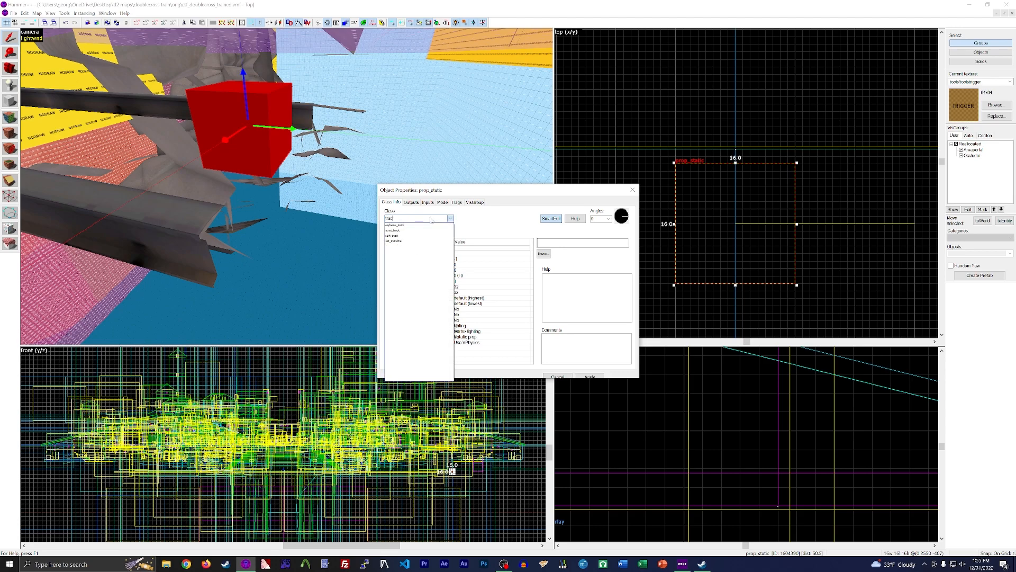
click(430, 235)
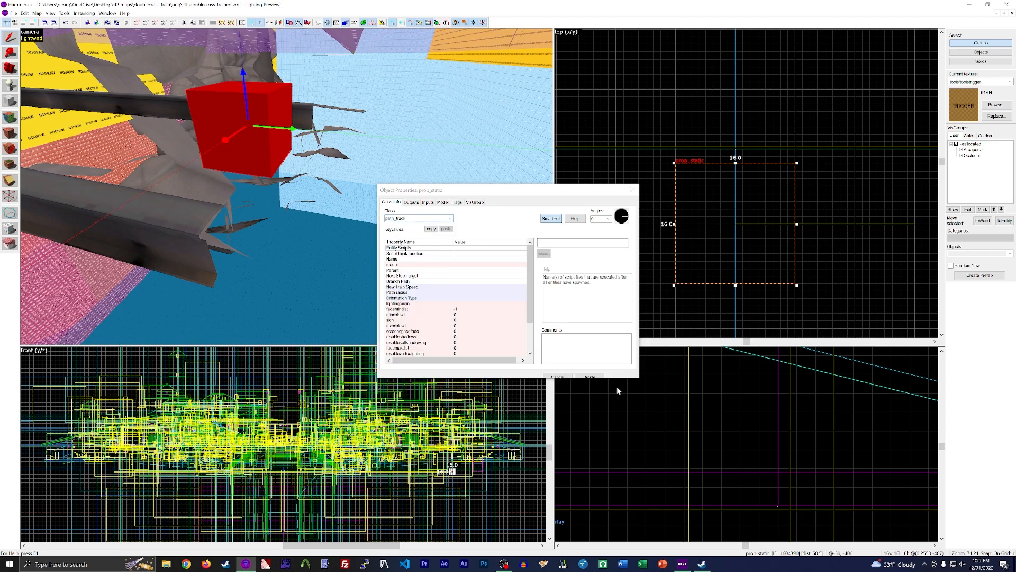
Name the path_track entity choo_choo_track01 and apply the change
click(491, 260)
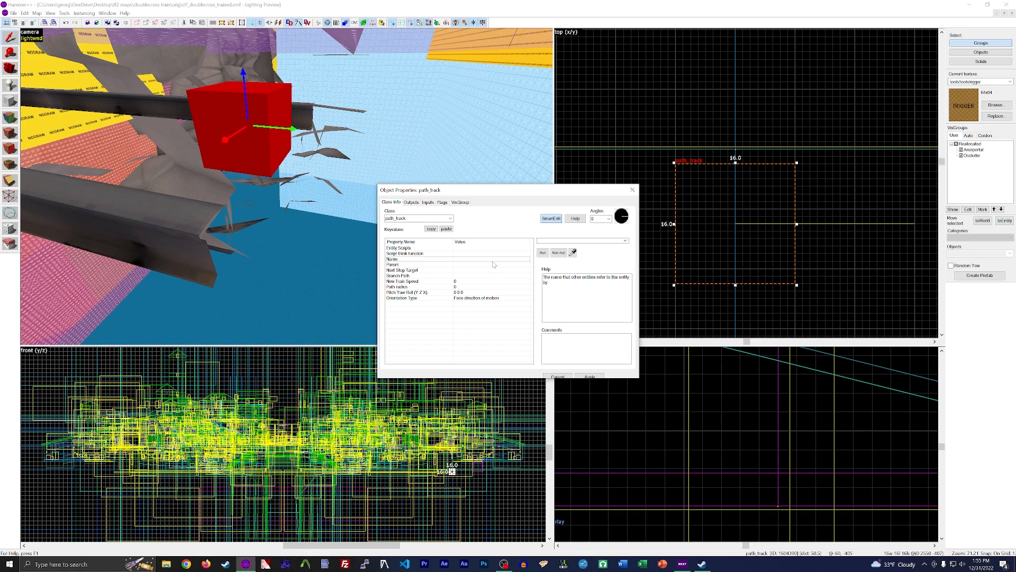
click(499, 263)
text(choo_choo_track)
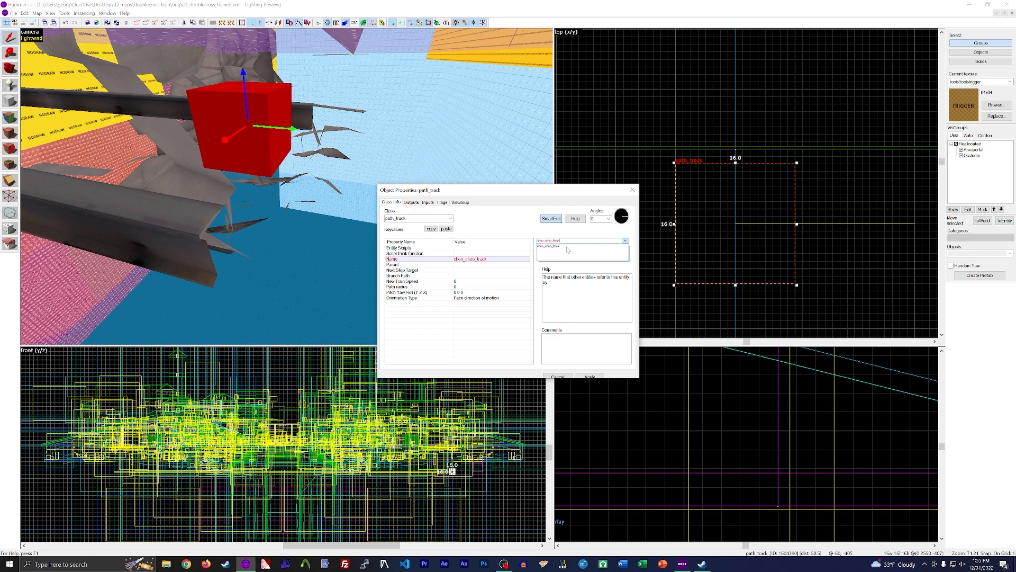
key(Return)
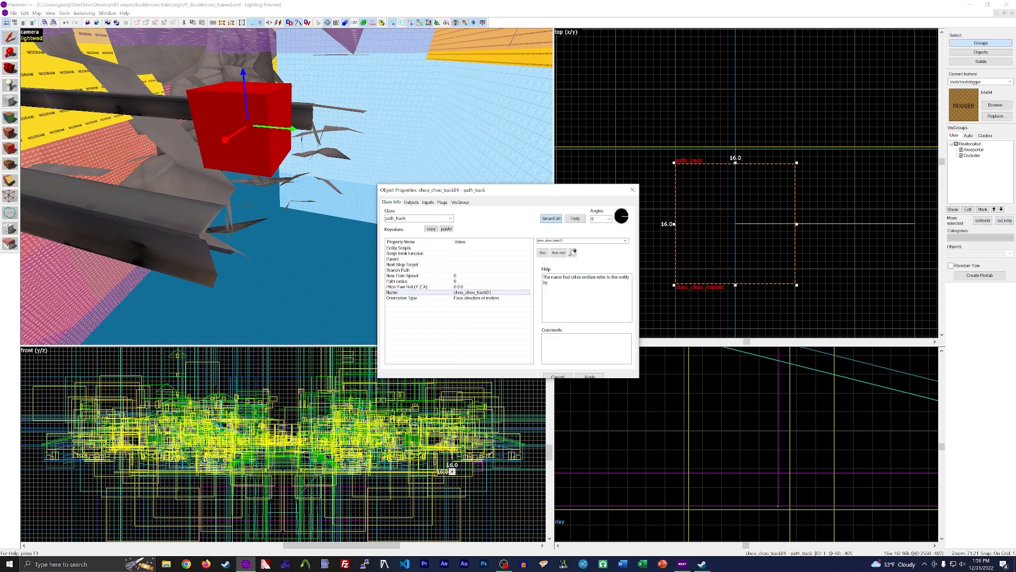
Enable the Teleport to THIS path track flag on choo_choo_track01 and return to its keyvalues
click(442, 202)
click(388, 236)
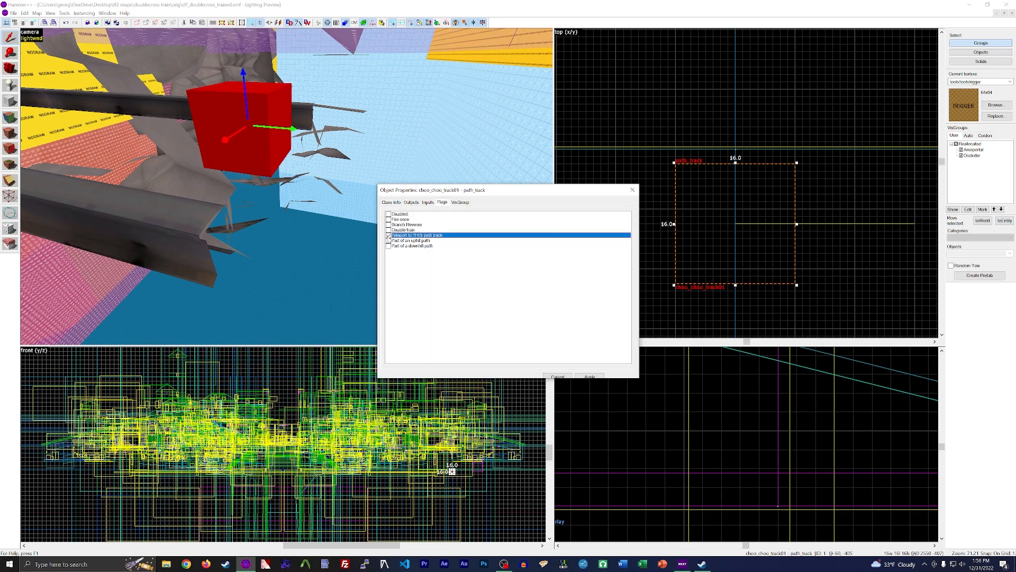
click(391, 203)
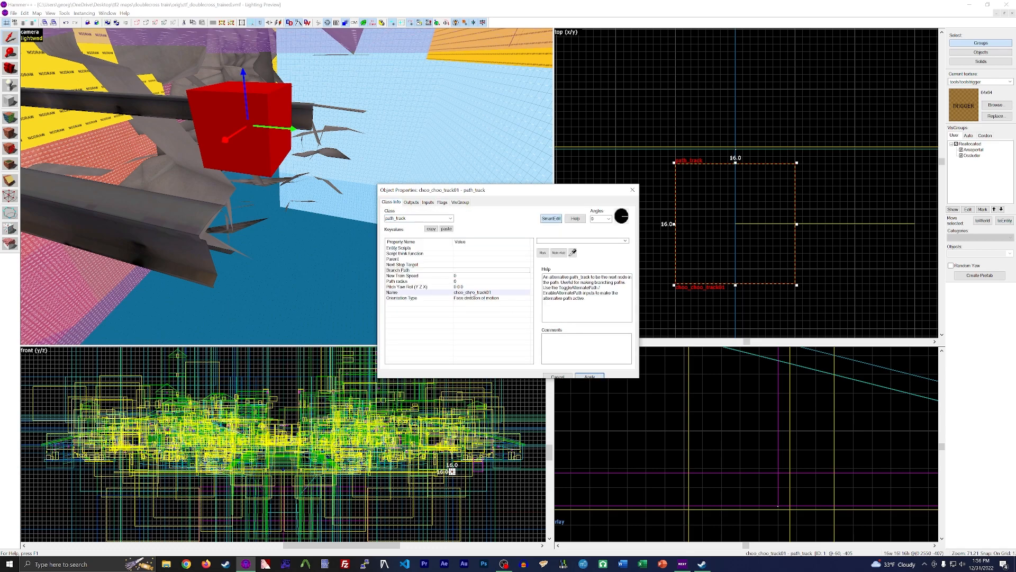
Set choo_choo_track01's Orientation Type to Face this path_track's angles
click(442, 203)
click(392, 203)
click(471, 299)
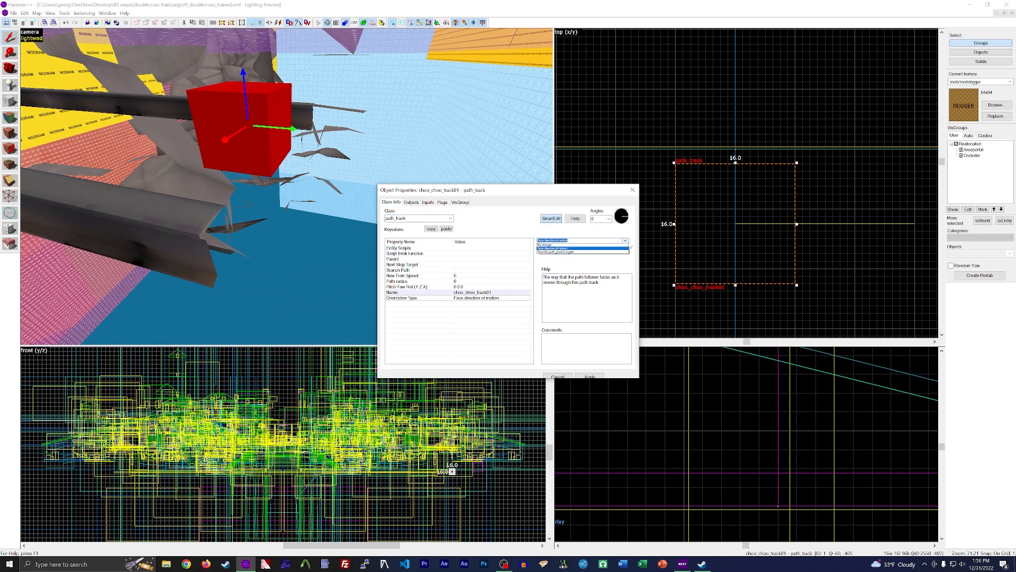
click(619, 253)
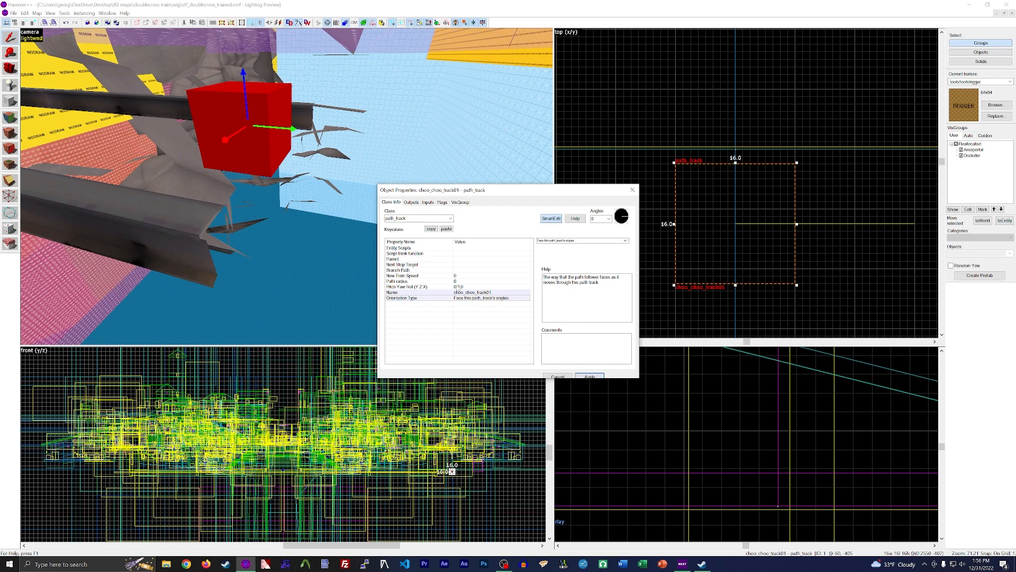
Aim choo_choo_track01 along the rails, set its Pitch Yaw Roll to 0 270 0, apply it and close the properties
click(456, 287)
click(605, 256)
key(z)
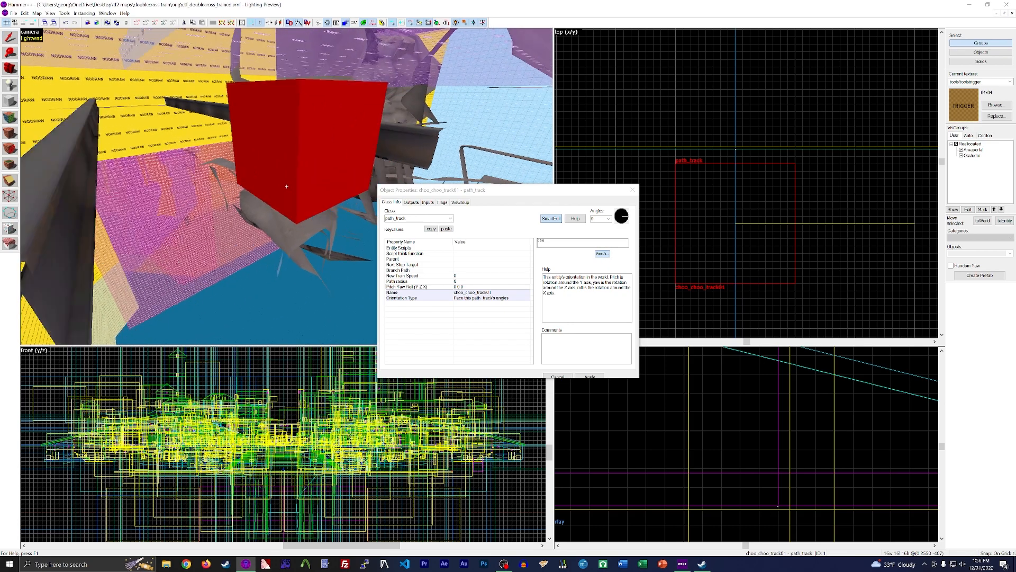
click(277, 184)
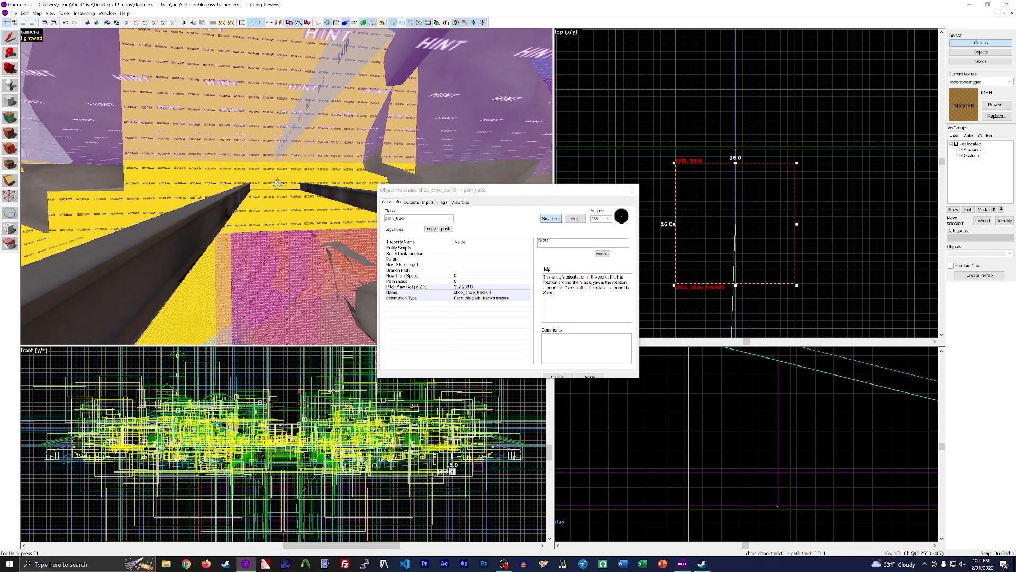
key(s)
key(a)
click(575, 242)
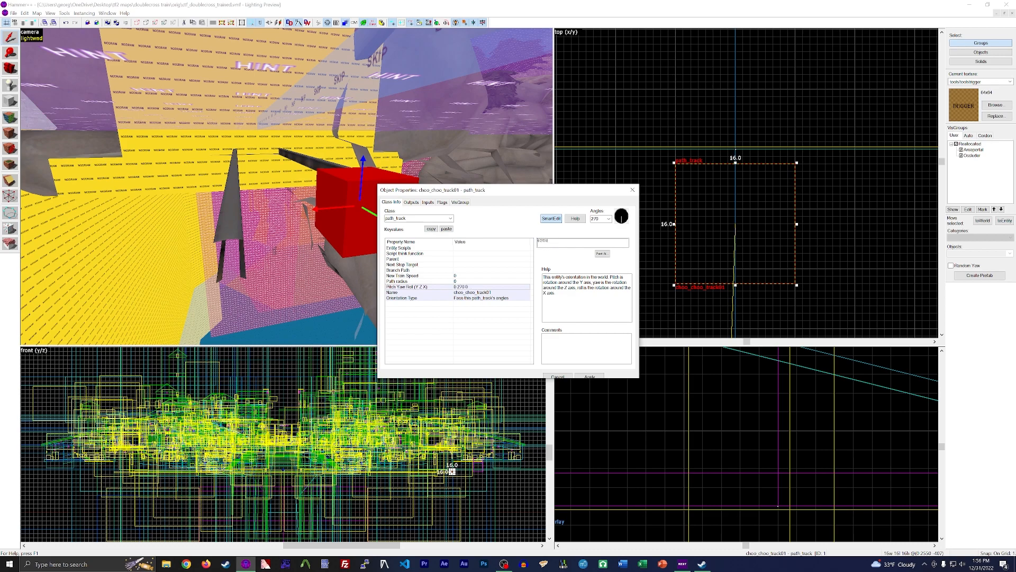
click(633, 189)
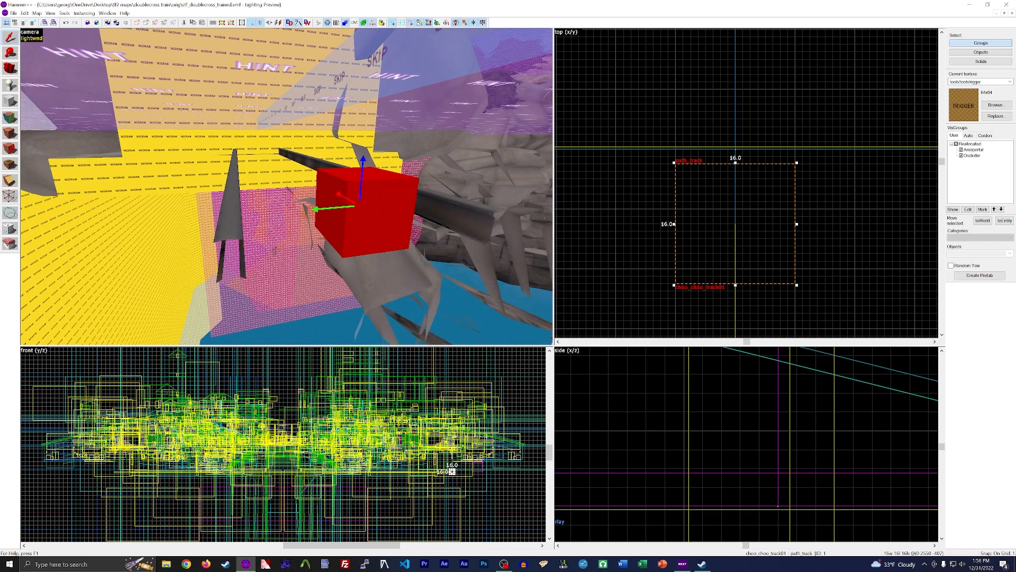
Examine the placement of choo_choo_track01 relative to the ends of the rails in the 3D view
key(z)
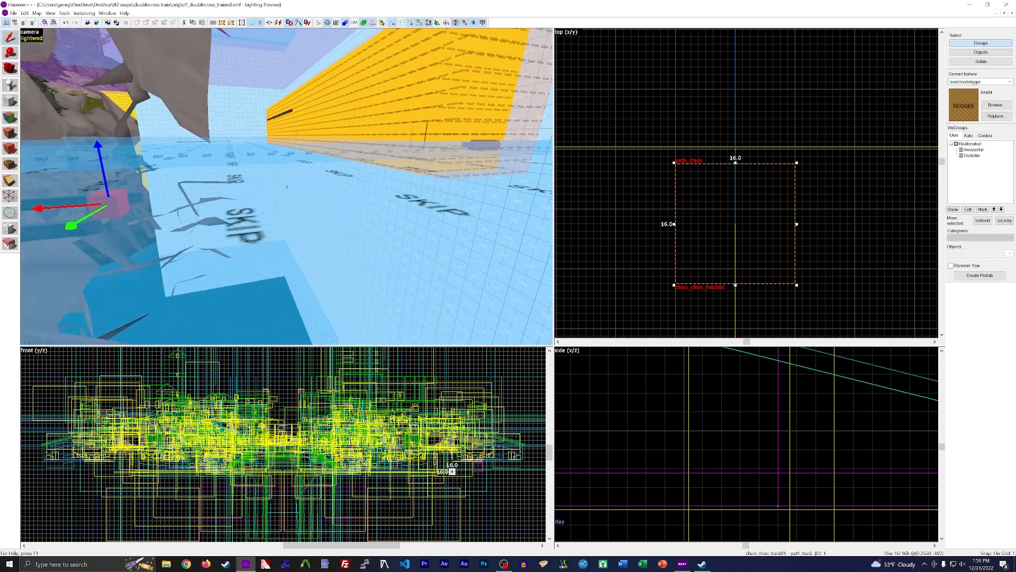
key(s)
key(z)
key(z)
key(w)
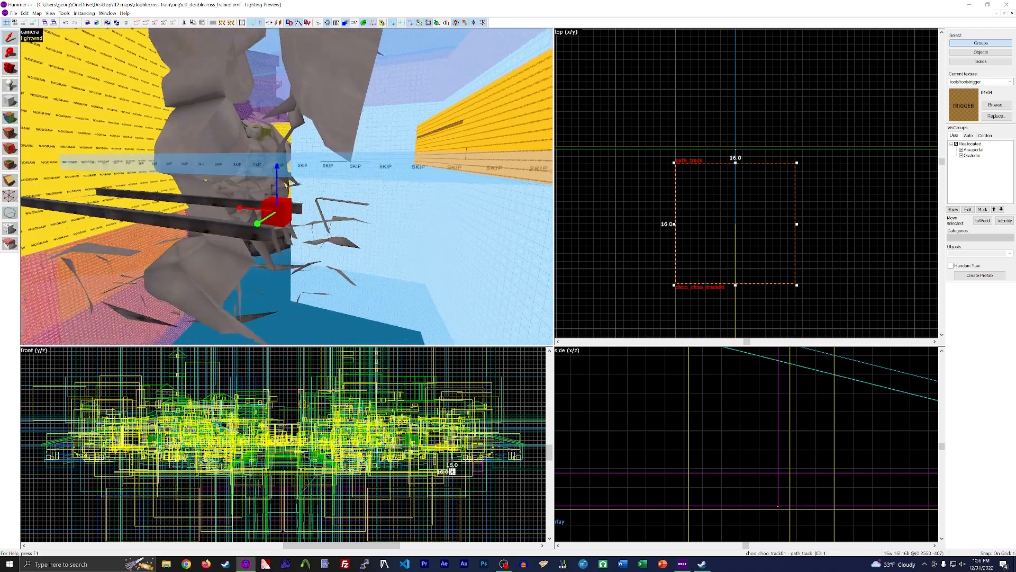
key(z)
key(z)
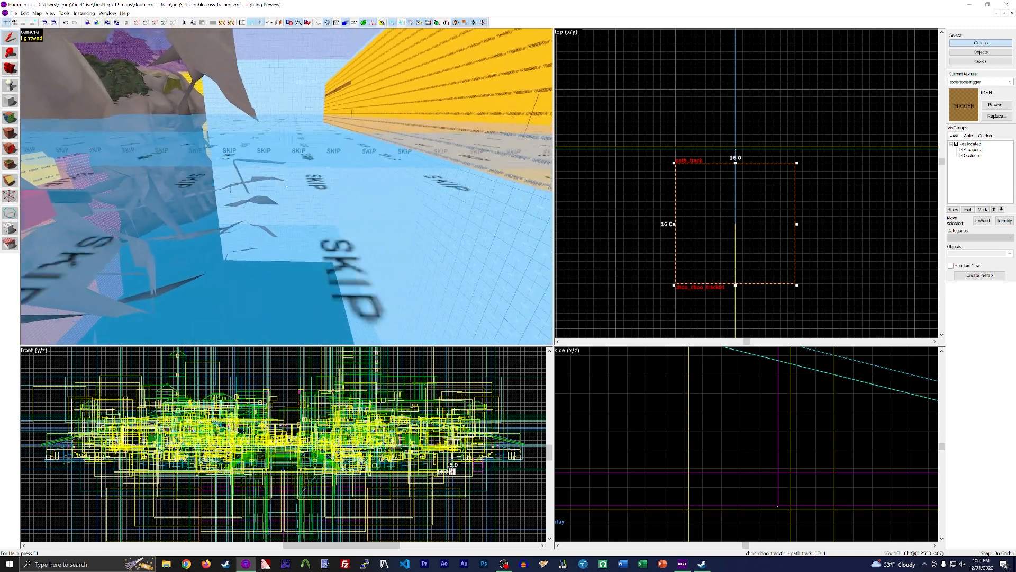
key(s)
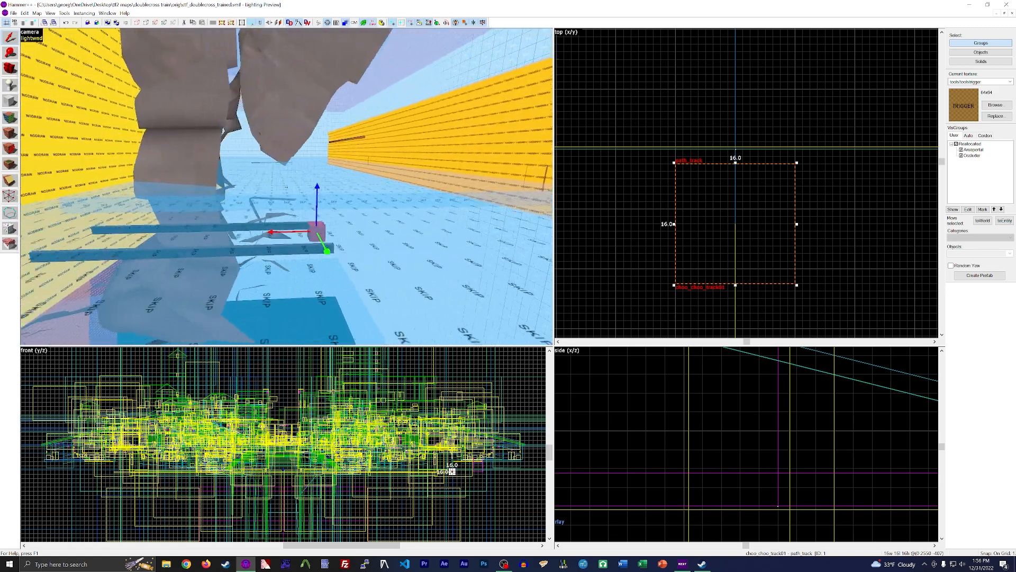
key(z)
click(401, 153)
drag(401, 153, 466, 154)
key(ctrl+z)
key(z)
key(s)
key(w)
key(z)
drag(335, 110, 142, 117)
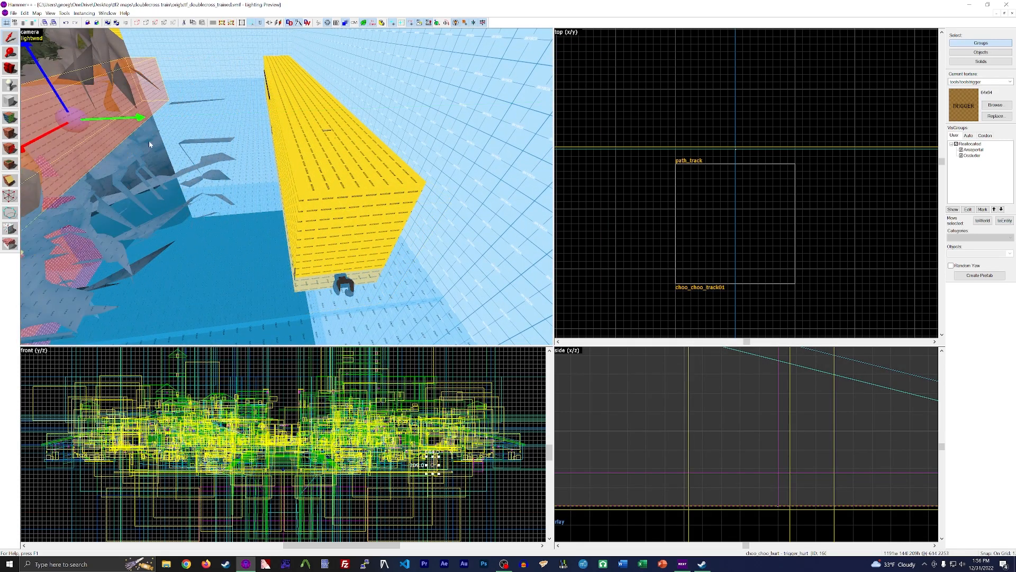
key(ctrl+z)
Duplicate the choo_choo_track01 path_track a short distance along the rails
key(z)
key(w)
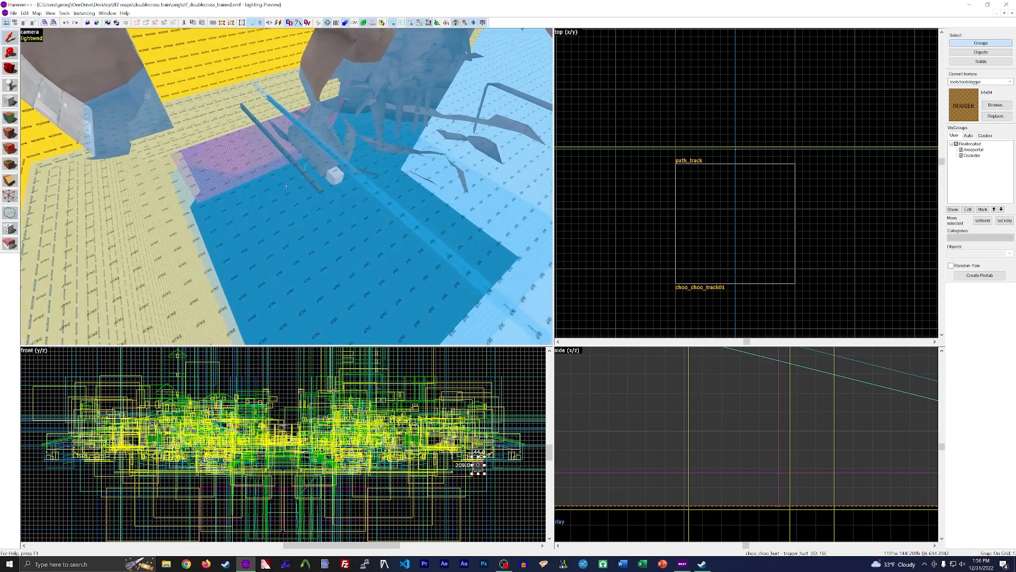
key(z)
click(284, 205)
key(z)
key(s)
key(z)
shift+drag(270, 184, 146, 183)
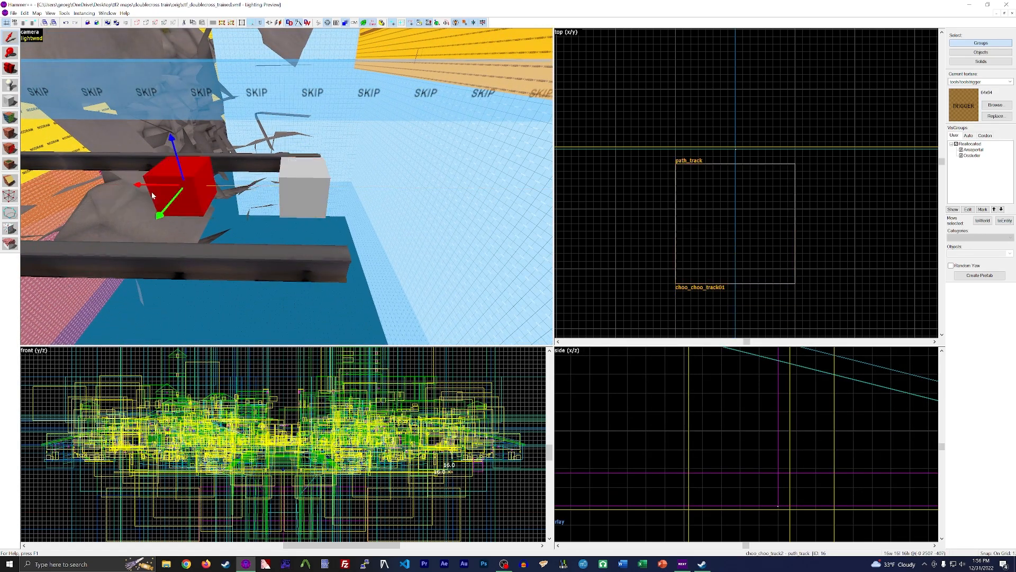
Move the duplicated path_track along the rails past the middle of the map, to about y -355
key(z)
key(s)
key(z)
drag(304, 175, 121, 175)
key(z)
key(s)
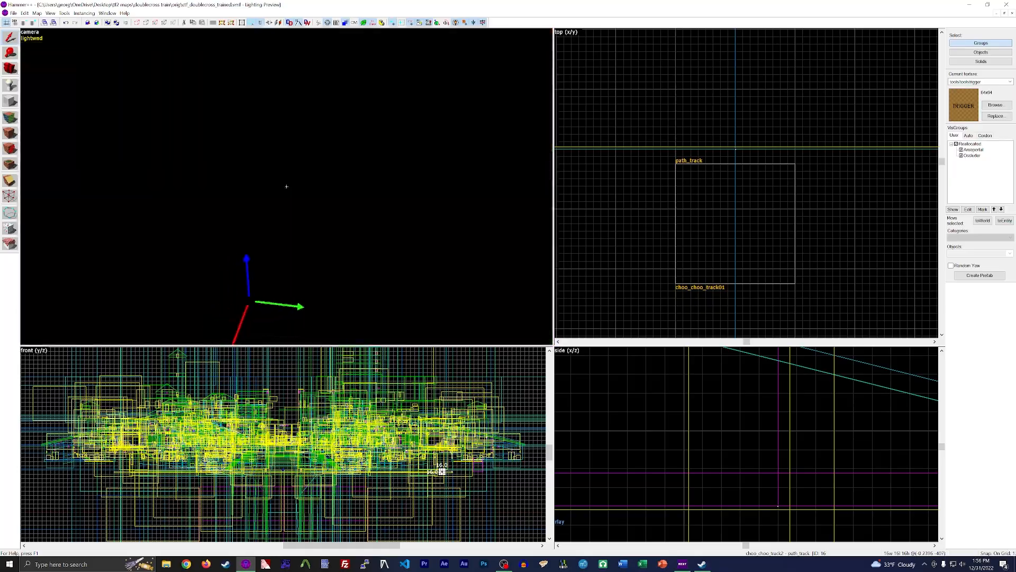
key(z)
key(z)
key(s)
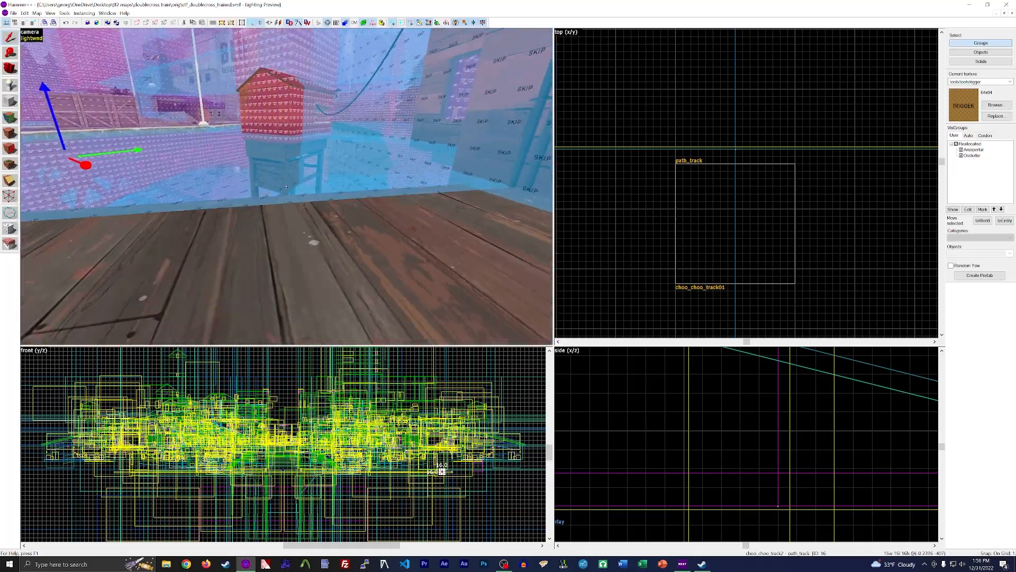
key(z)
key(z)
key(w)
key(z)
drag(151, 166, 418, 185)
key(z)
key(d)
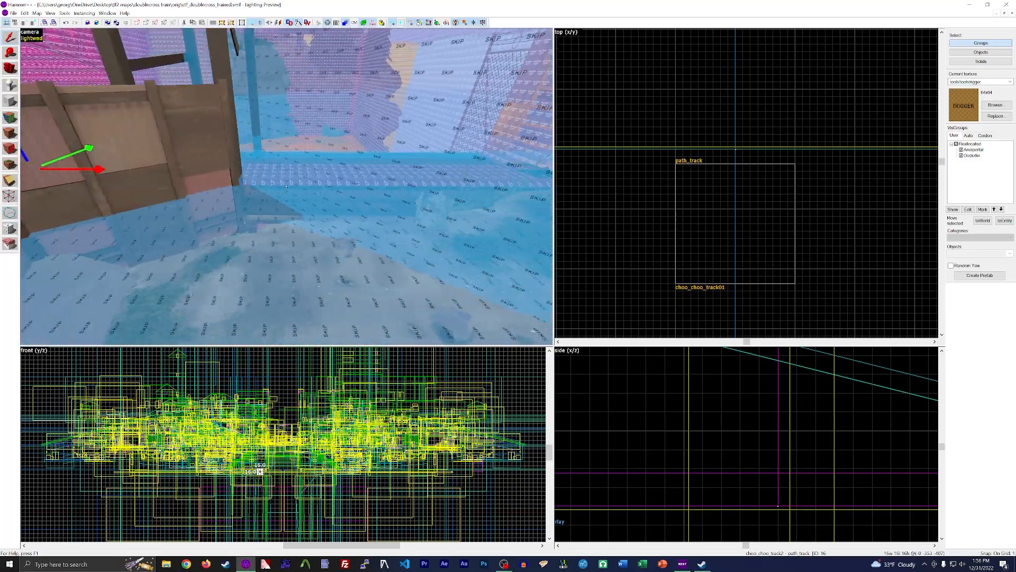
Move choo_choo_track2 on to the opposite end of the map in line with the rails, at about y -3064
key(z)
key(z)
key(d)
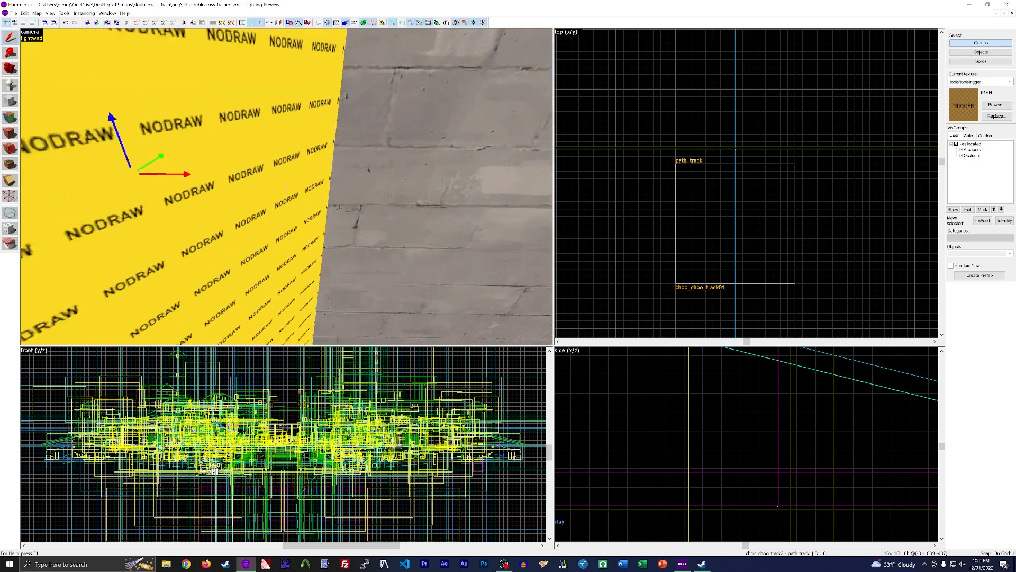
key(z)
drag(146, 173, 375, 204)
key(z)
key(d)
key(z)
drag(155, 188, 422, 199)
key(z)
key(d)
key(z)
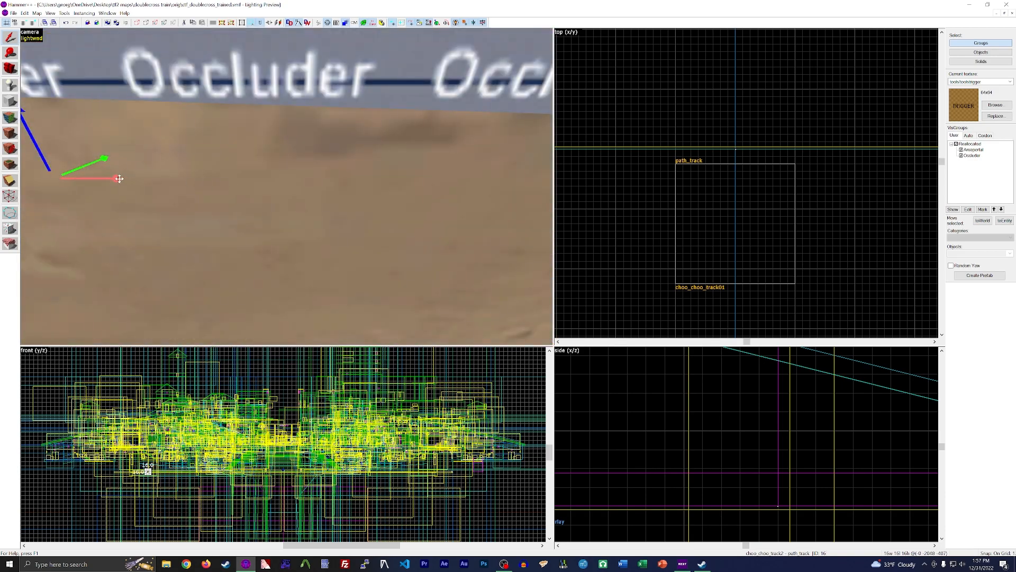
drag(106, 178, 339, 208)
key(z)
key(d)
key(z)
drag(151, 193, 437, 196)
key(z)
key(d)
key(w)
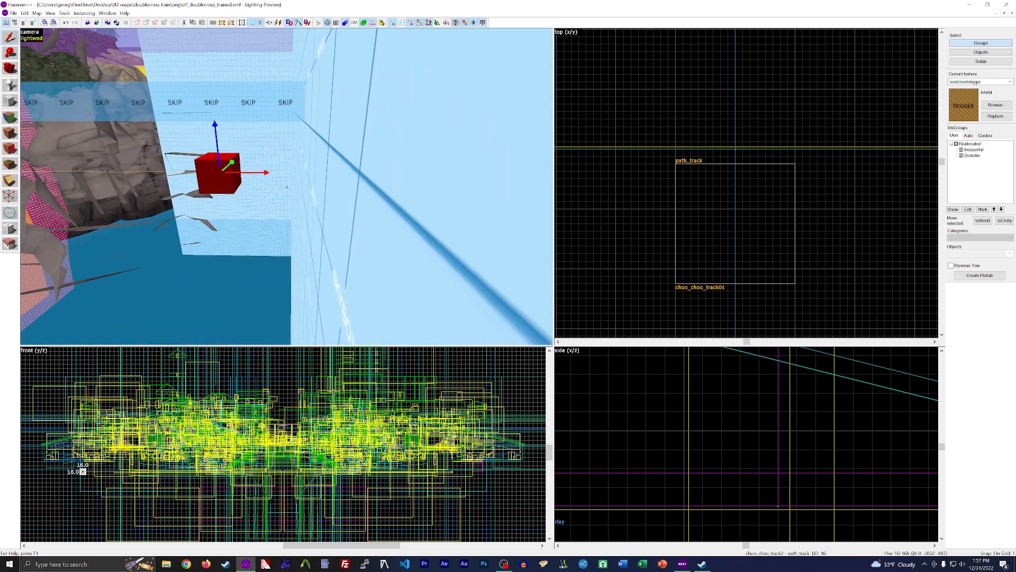
key(z)
drag(248, 170, 331, 181)
Add an OnPass output to choo_choo_track2 that targets choo_choo_train
key(alt+Return)
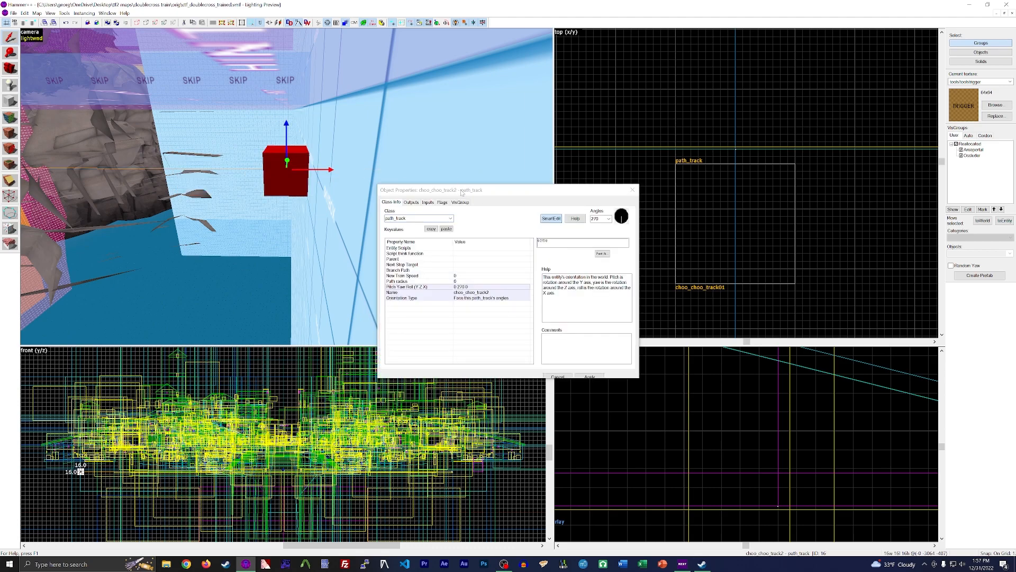
click(389, 235)
click(588, 378)
click(391, 202)
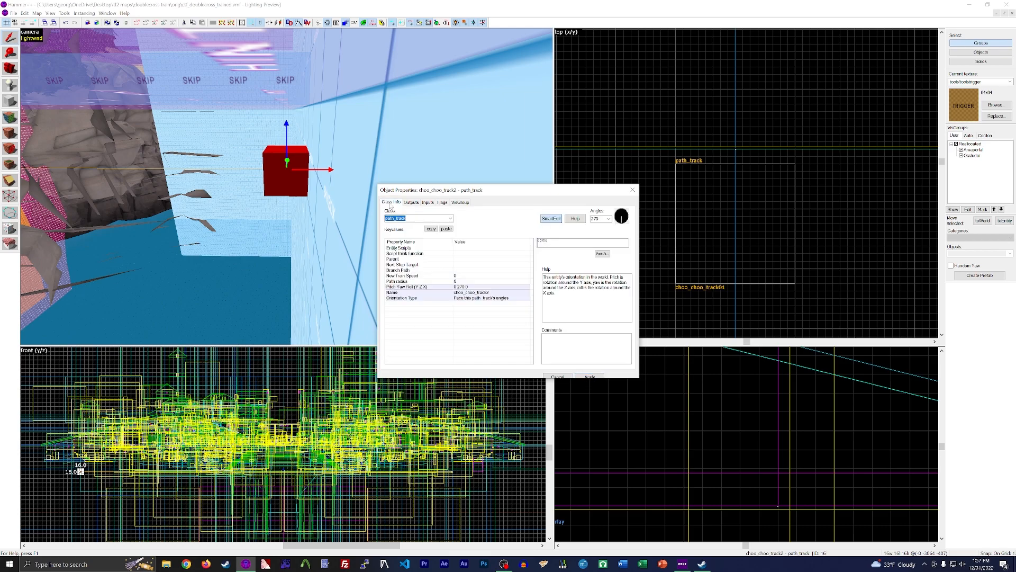
click(412, 202)
click(430, 359)
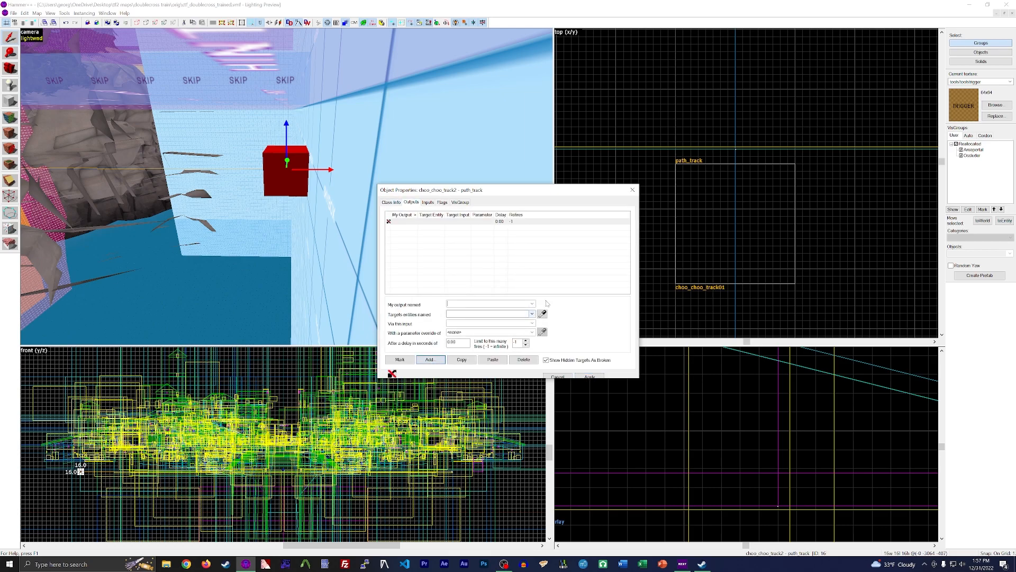
click(532, 304)
click(532, 305)
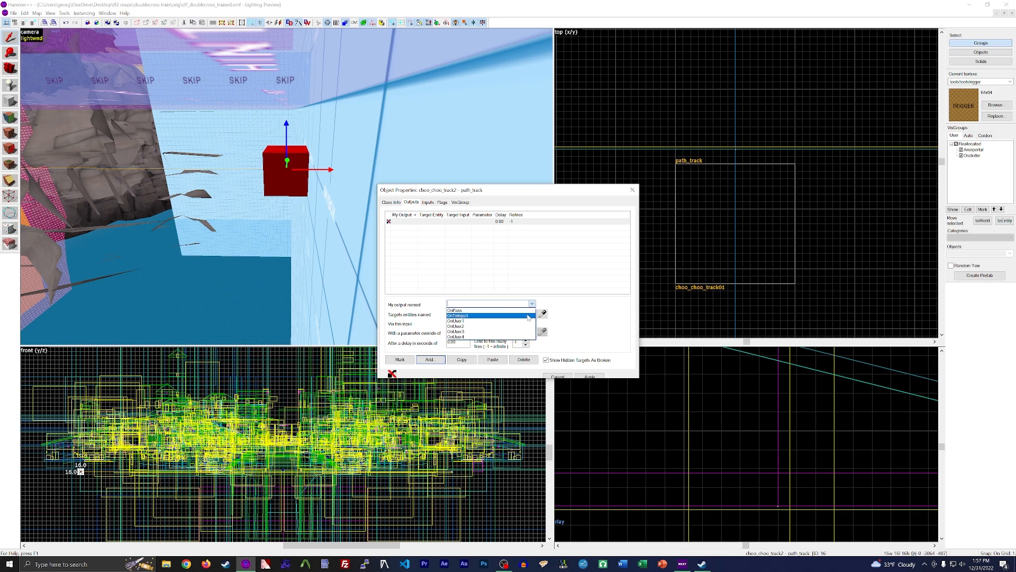
click(503, 310)
click(497, 313)
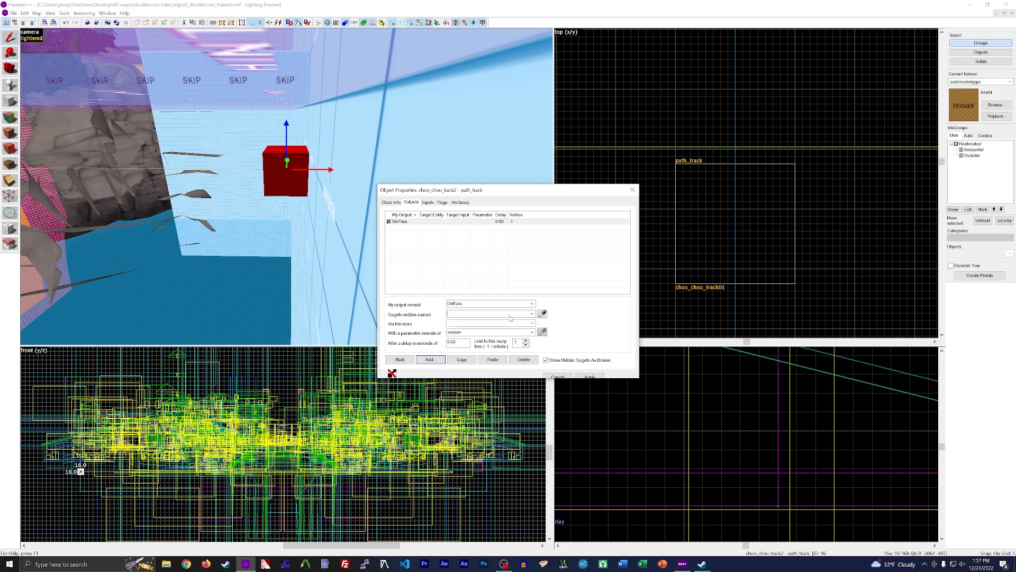
text(choo)
click(508, 342)
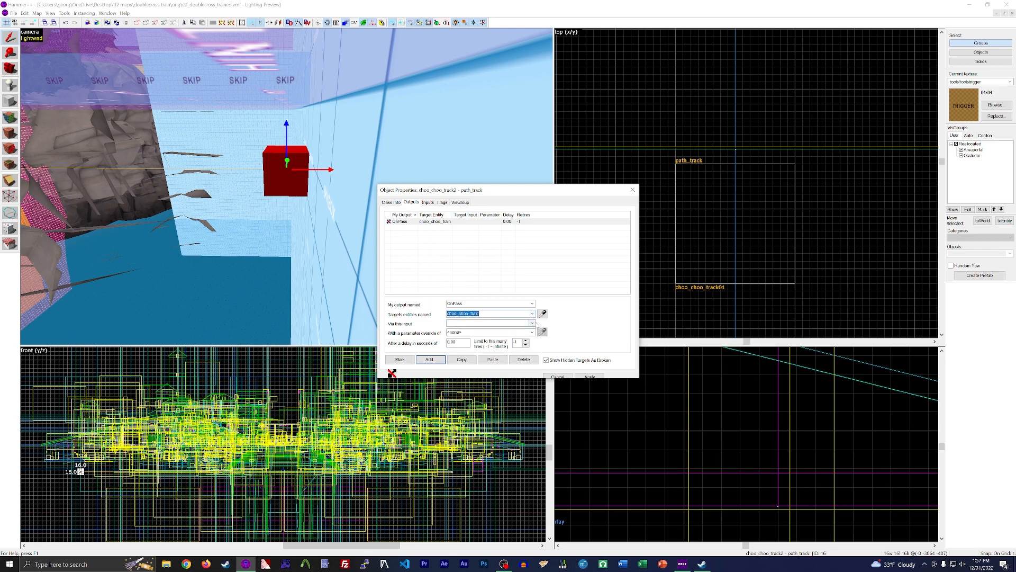
Set the OnPass output's input to TeleportToPathTrack with choo_choo_track01 as its parameter, and close the properties
click(533, 323)
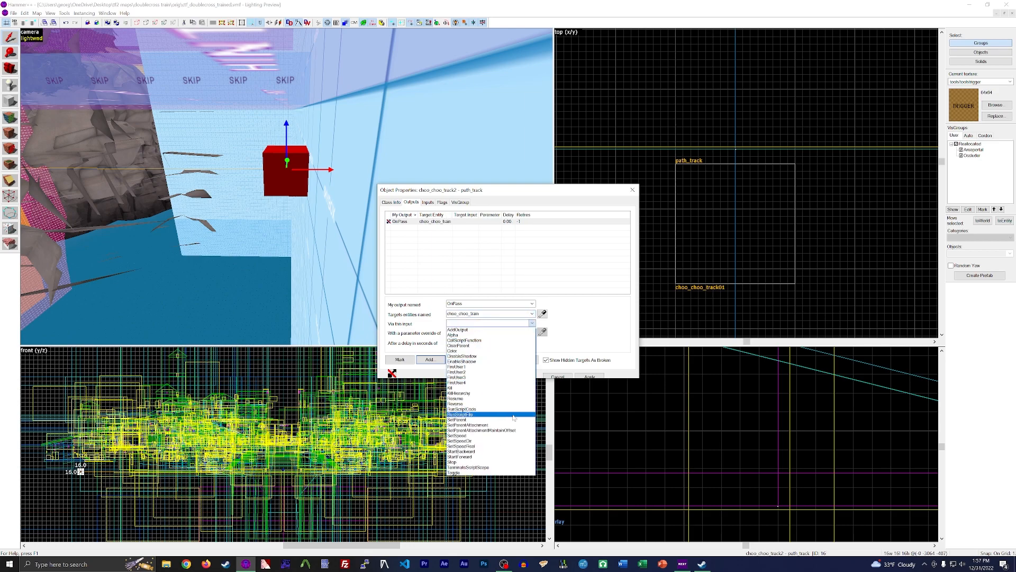
click(482, 325)
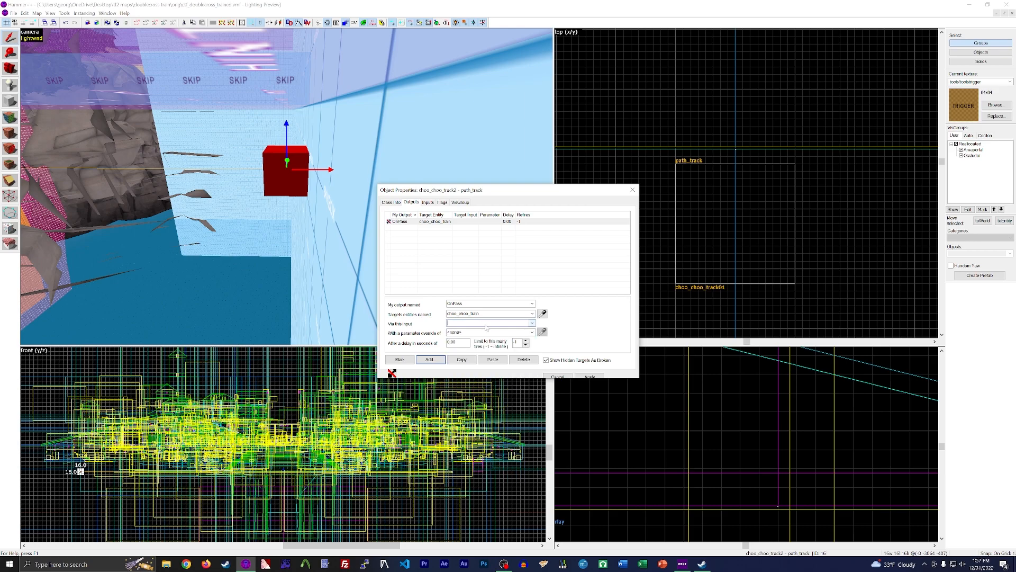
text(TeleportToPathTrack)
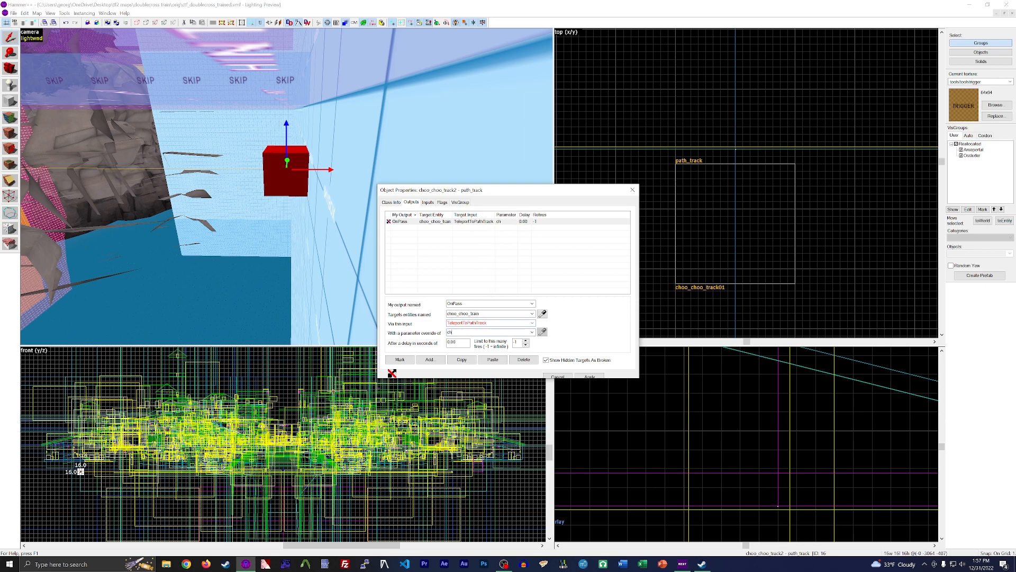
text(choo_choo)
click(631, 192)
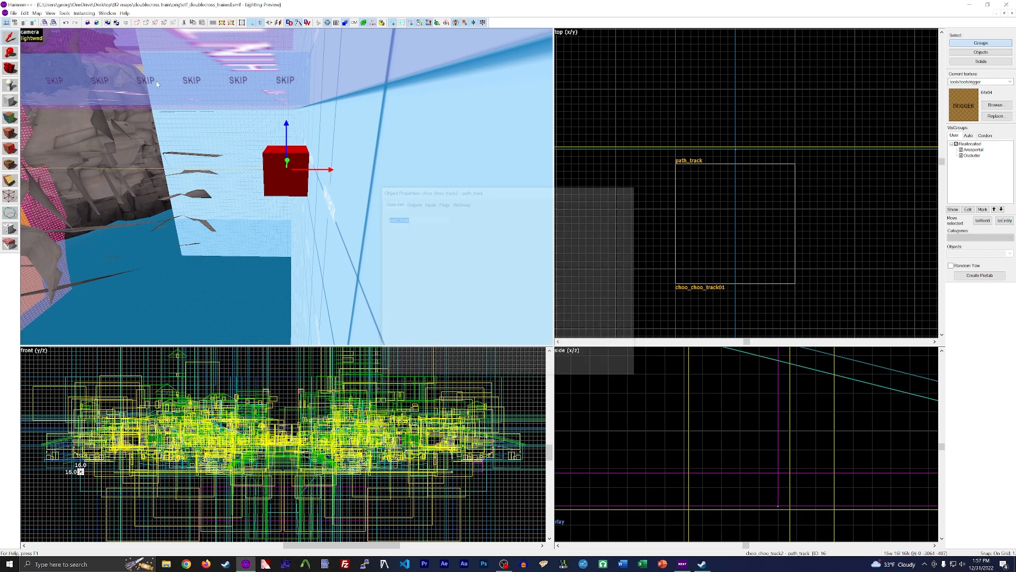
Review choo_choo_track2's OnPass output and the output names available for it
click(418, 202)
click(491, 323)
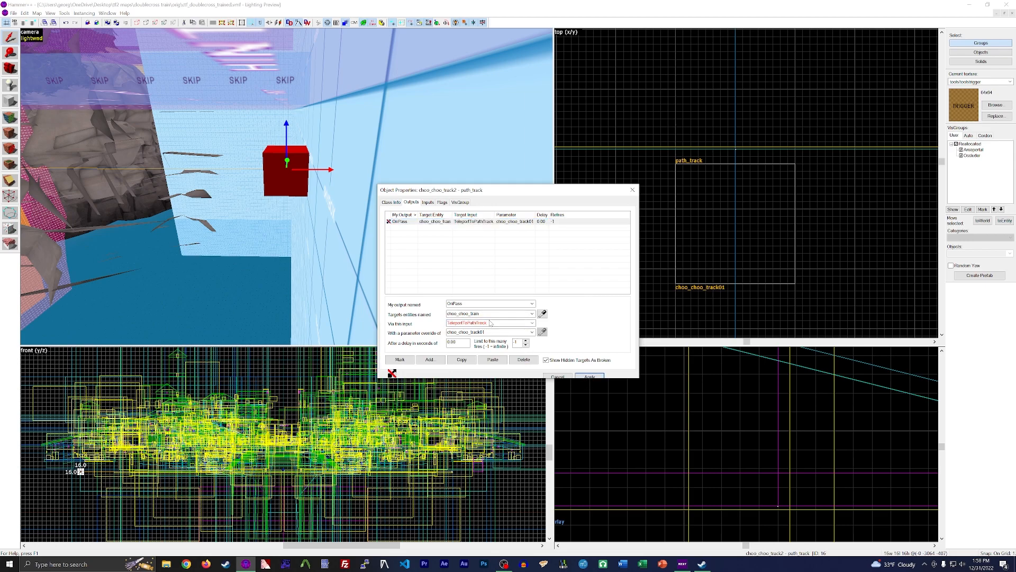
click(532, 304)
click(532, 303)
Place a new point entity beside the train and return to the Selection tool
key(z)
key(w)
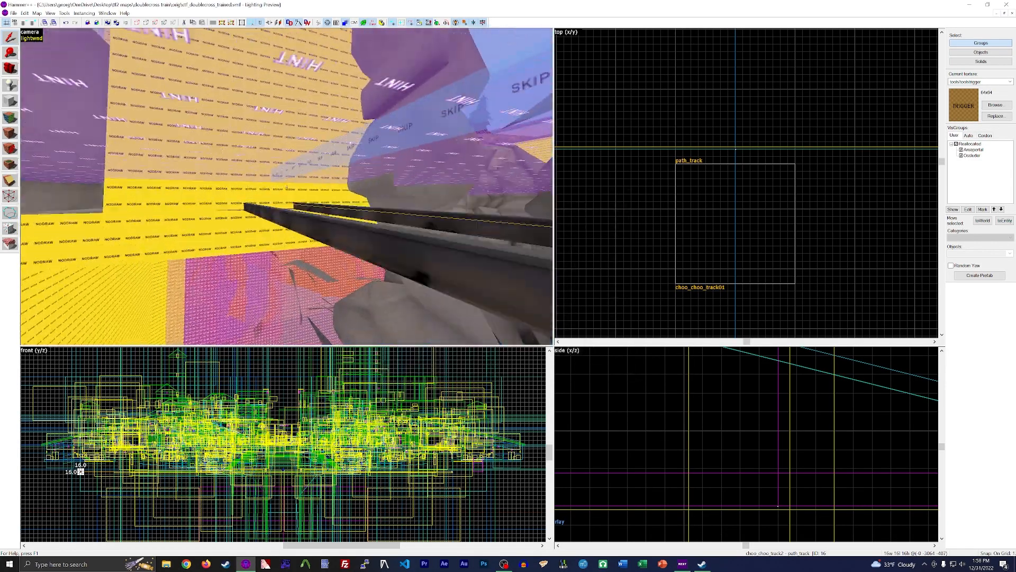
key(z)
key(w)
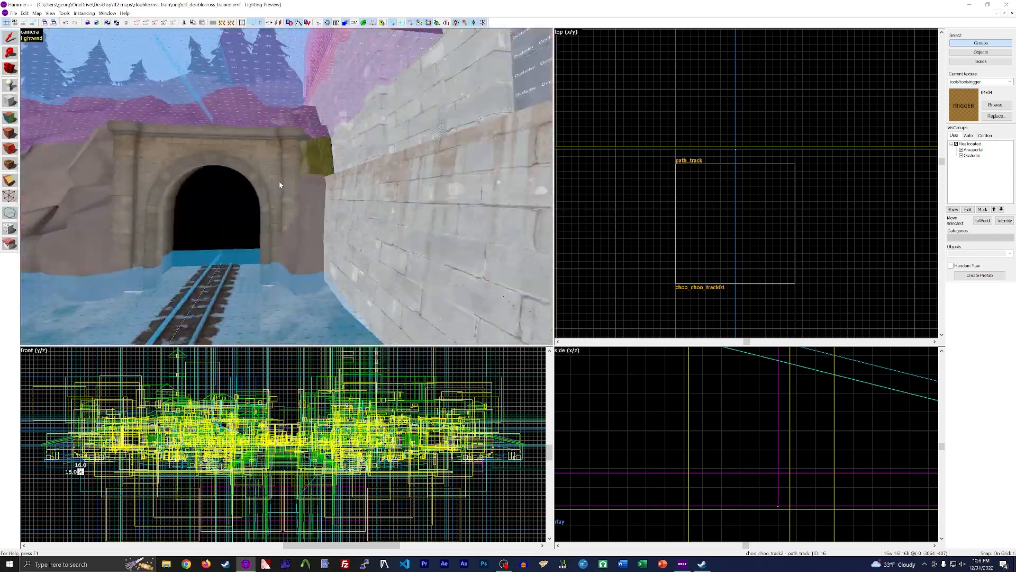
key(s)
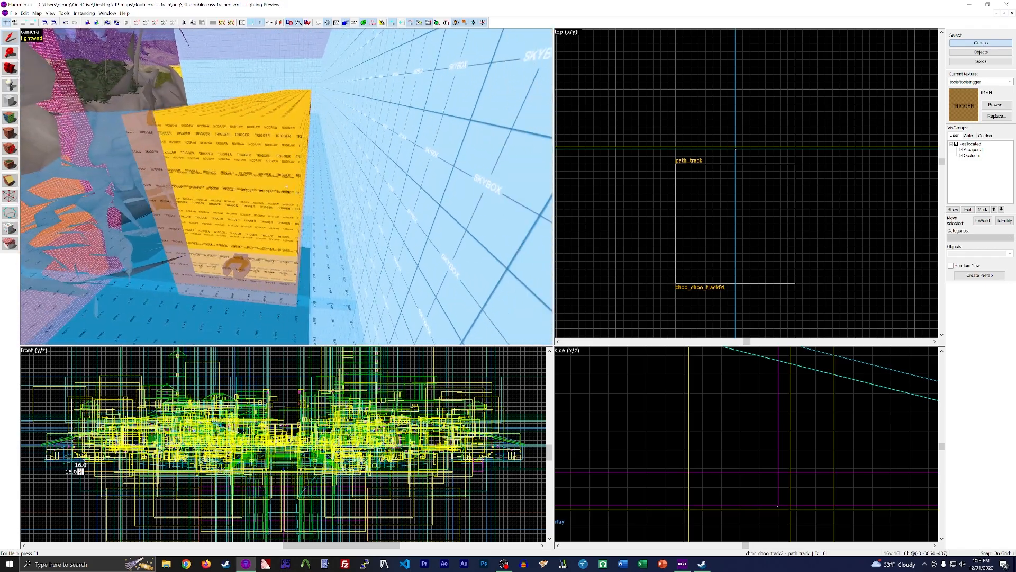
key(w)
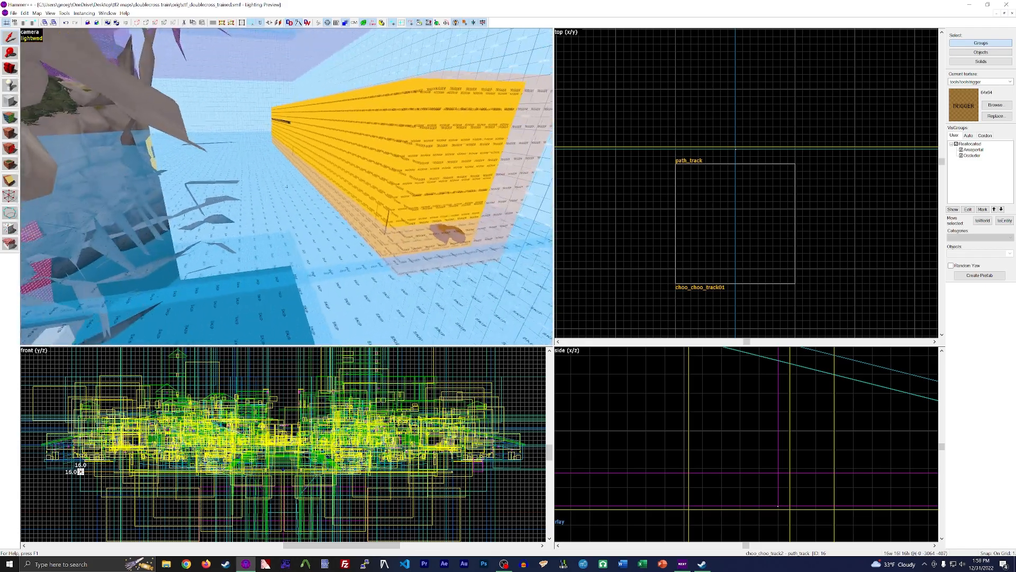
key(w)
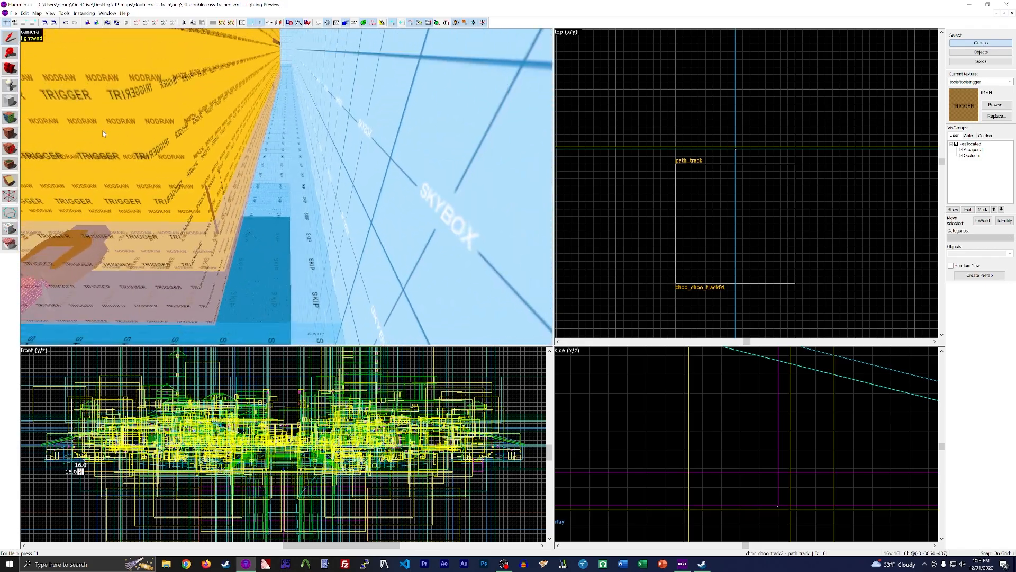
click(10, 85)
click(272, 205)
click(10, 41)
Change the new point entity's class from prop_static to logic_timer and apply it
click(262, 186)
double_click(262, 186)
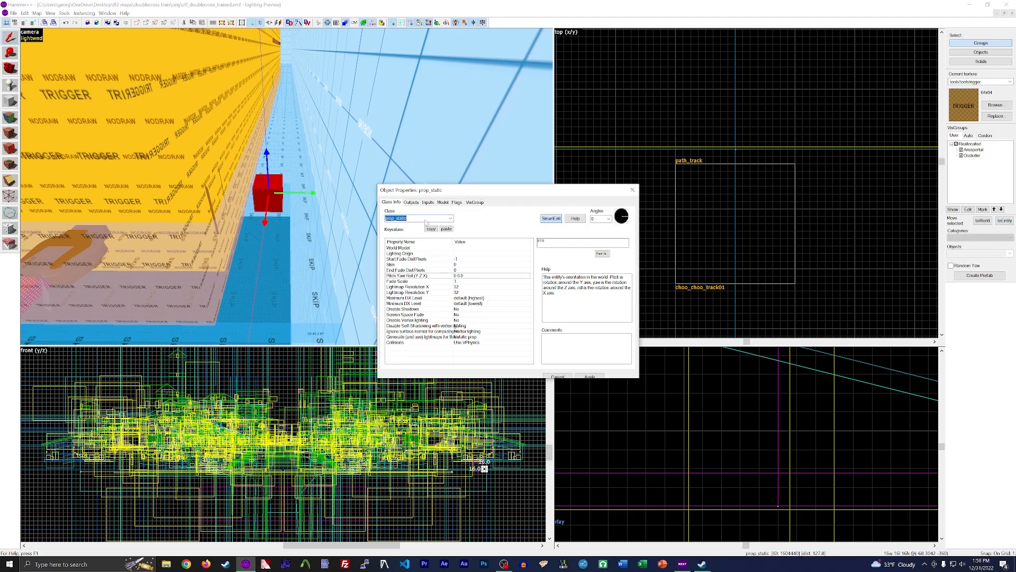
text(timer)
click(427, 225)
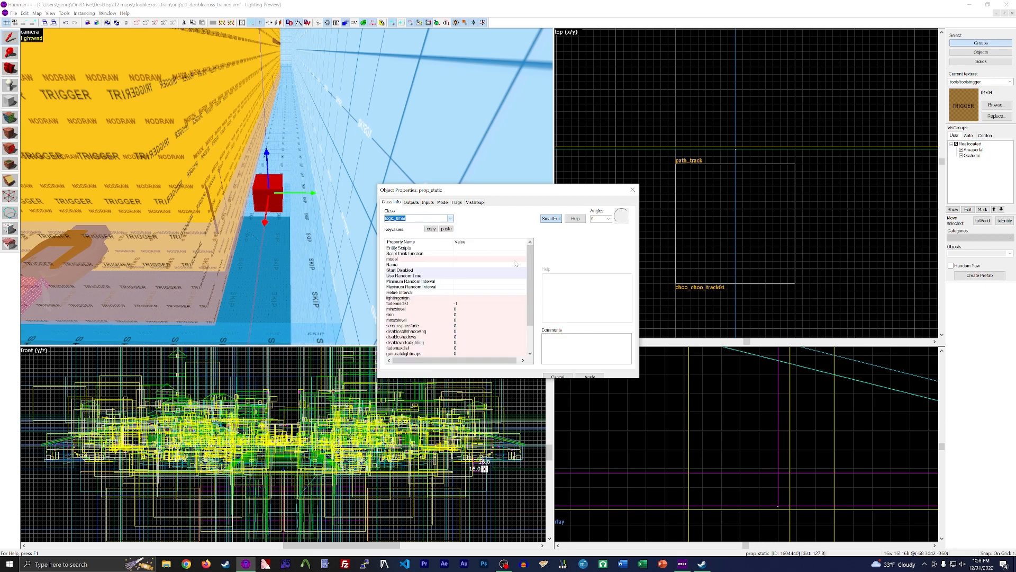
click(589, 376)
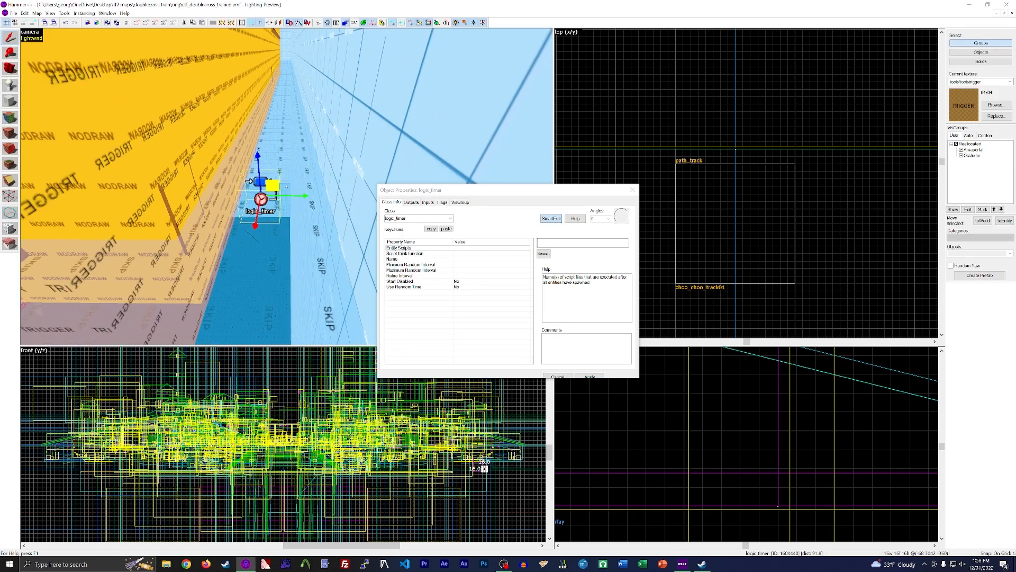
Name the logic_timer entity choo_choo_timer
scroll(287, 187, down, 3)
click(435, 259)
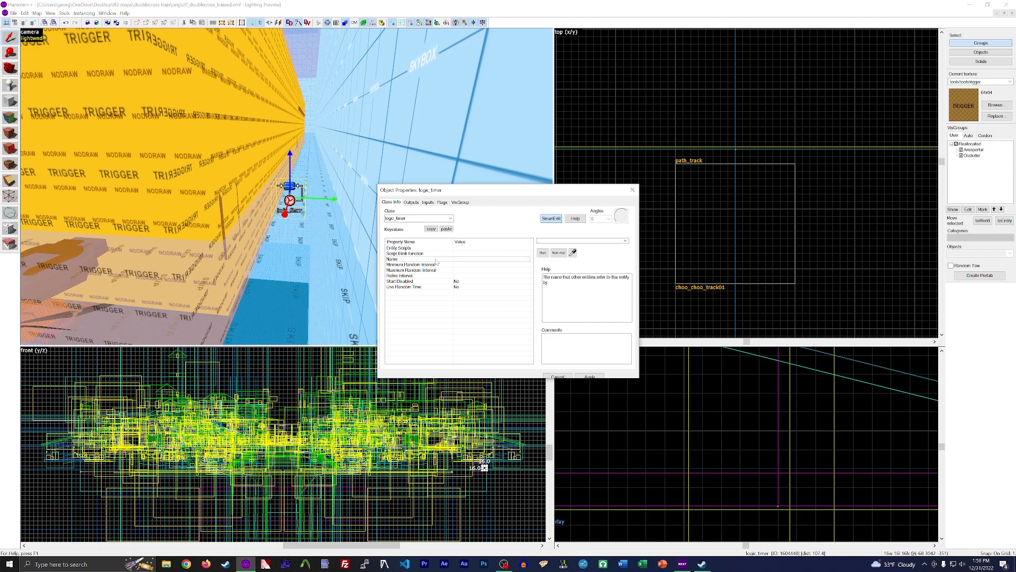
text(tra)
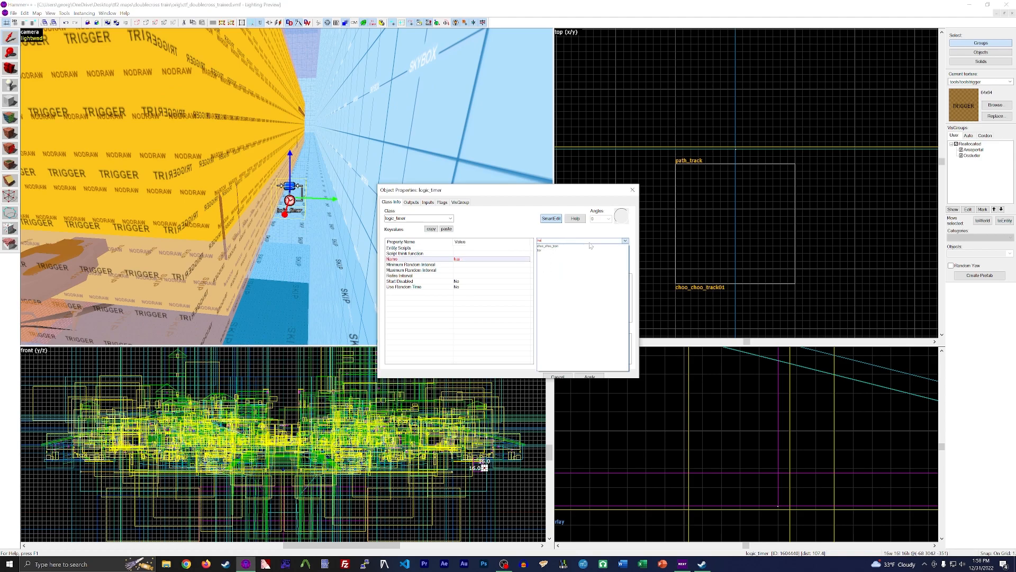
key(BackSpace)
key(BackSpace)
key(BackSpace)
text(choo_choo_timer)
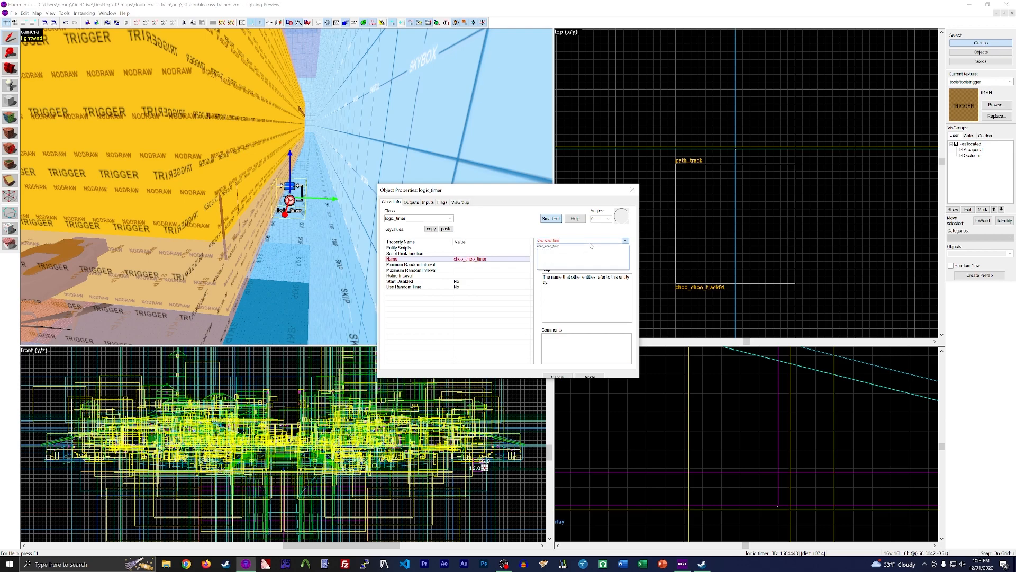
Apply the timer's name and set choo_choo_timer's refire interval to 20 seconds
click(602, 376)
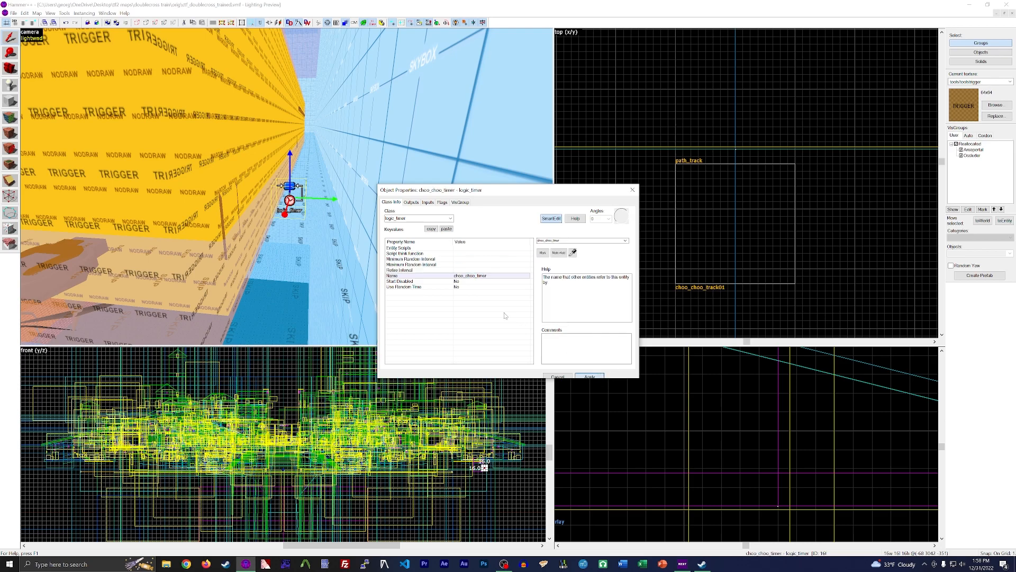
click(484, 271)
text(20)
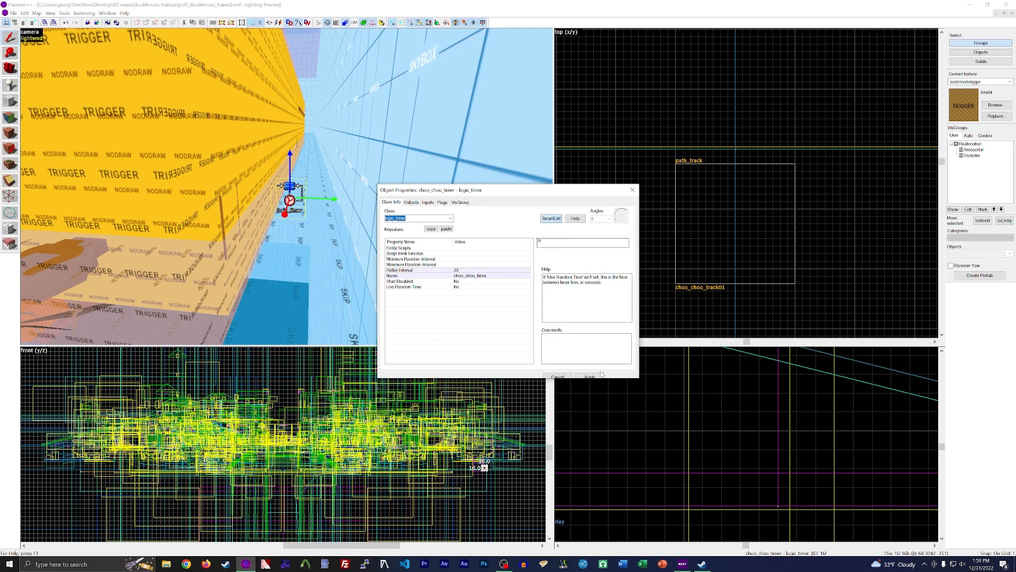
Add an OnTimer output to choo_choo_timer that targets the choo_choo_train entity
click(411, 203)
click(430, 360)
click(530, 305)
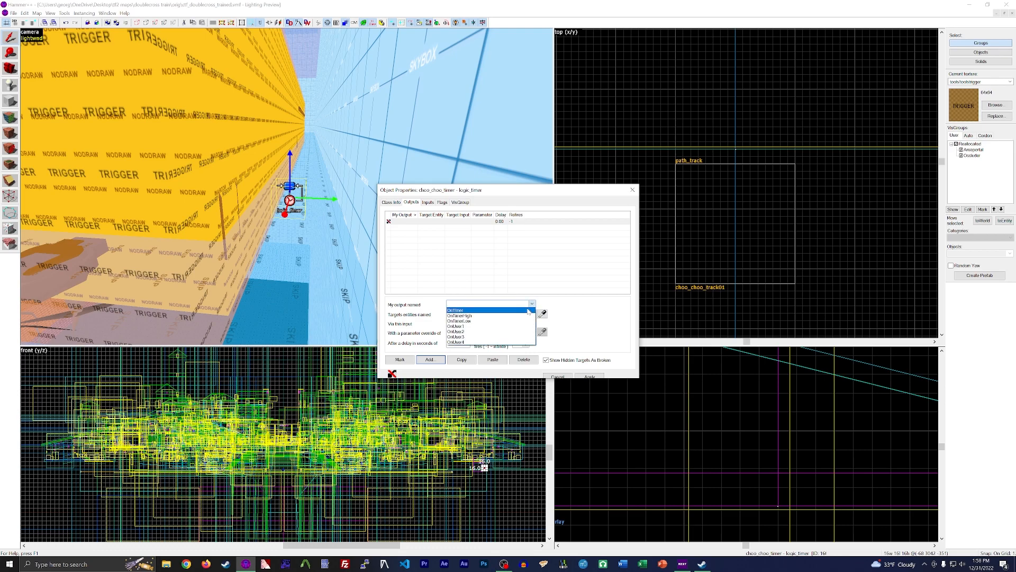
click(521, 311)
click(542, 313)
key(z)
key(w)
key(z)
click(266, 178)
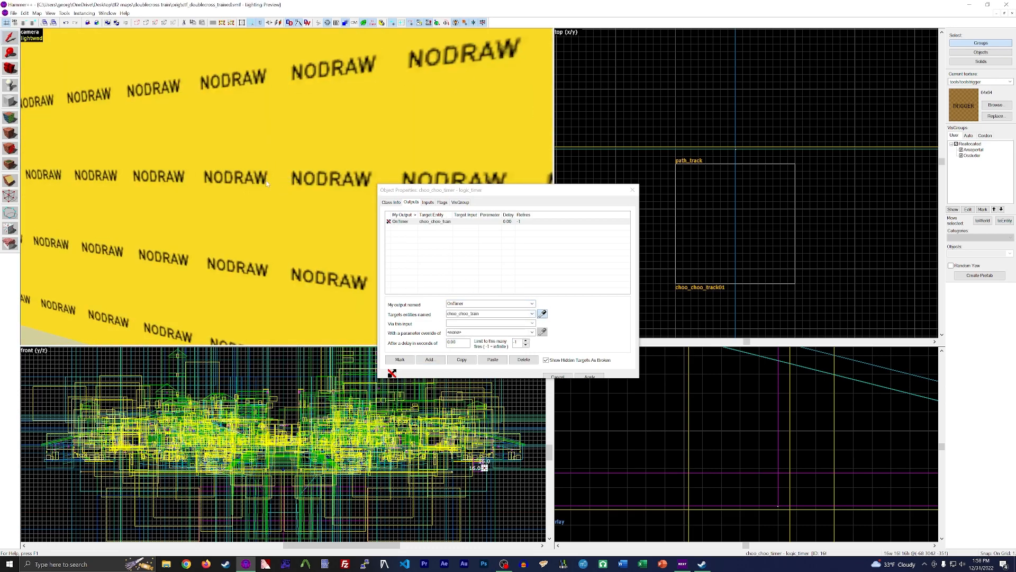
Set the OnTimer output's input to StartForward, apply it and close the timer's properties
key(z)
key(s)
key(z)
click(532, 323)
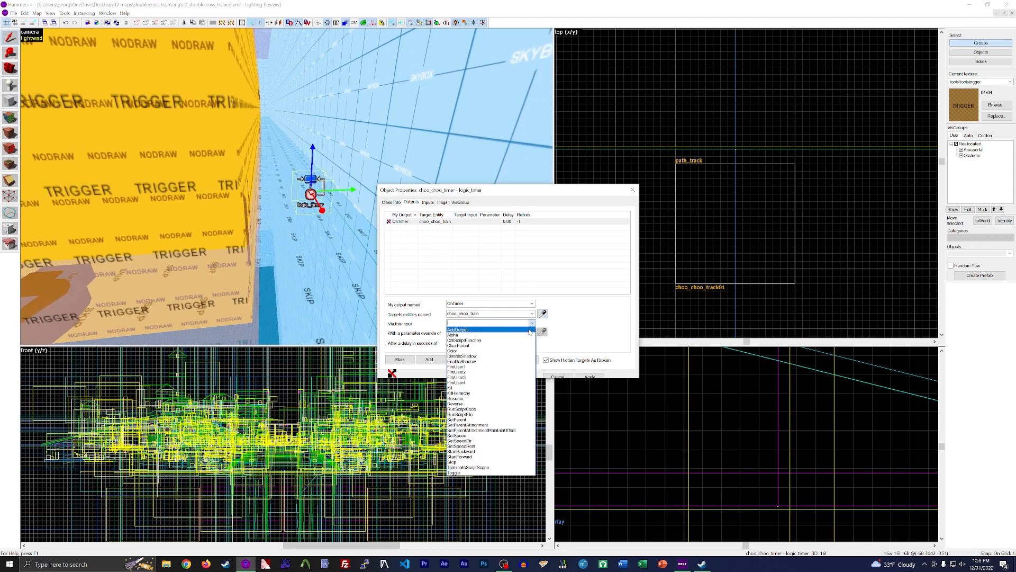
click(516, 456)
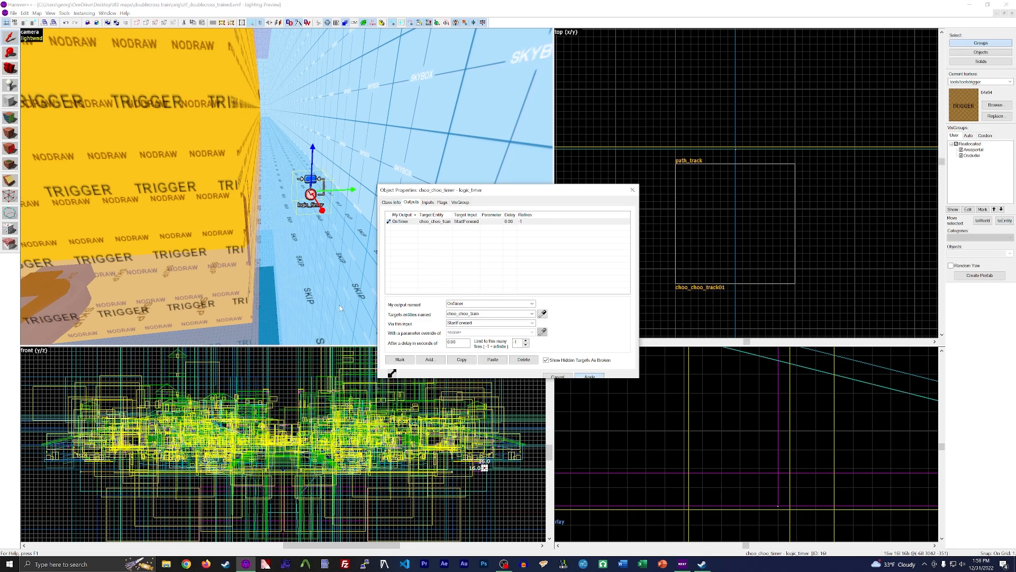
key(z)
key(s)
key(z)
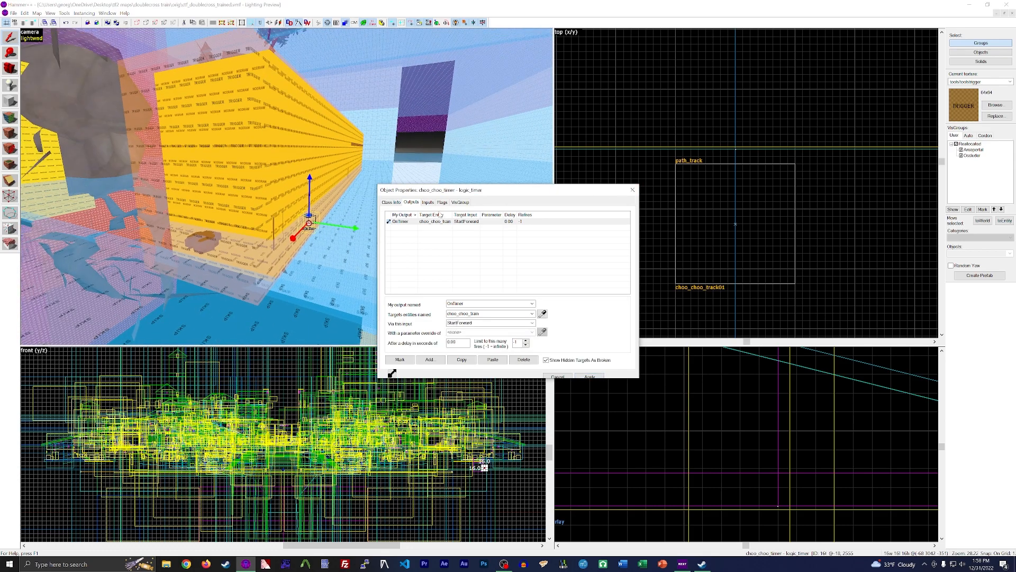
click(632, 190)
Set the choo_choo_train func_tanktrain's First Stop Target to choo_choo_track01 by picking that track in the 3D view, and apply it
key(w)
key(w)
key(z)
click(321, 193)
key(alt+Return)
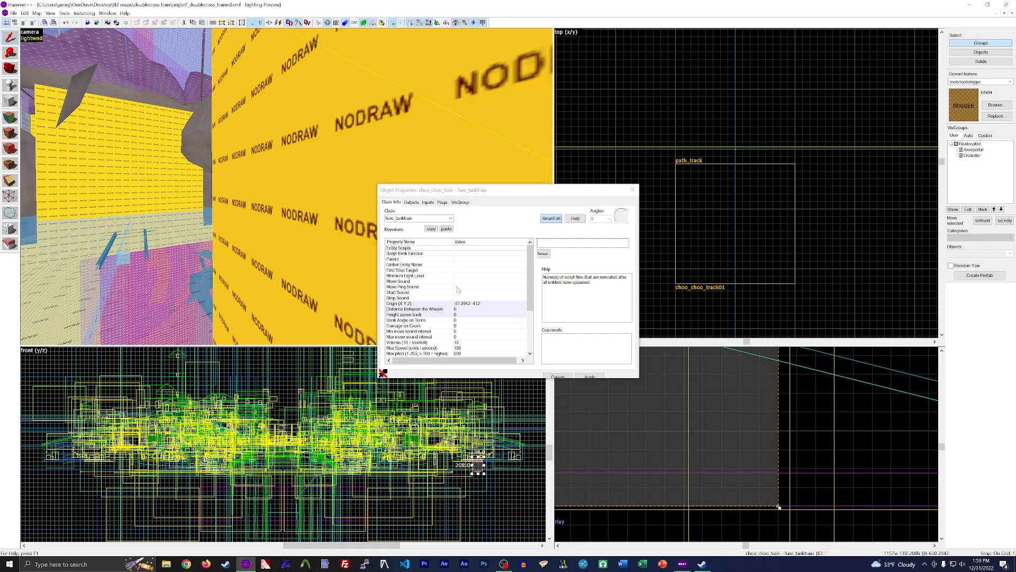
scroll(474, 314, down, 4)
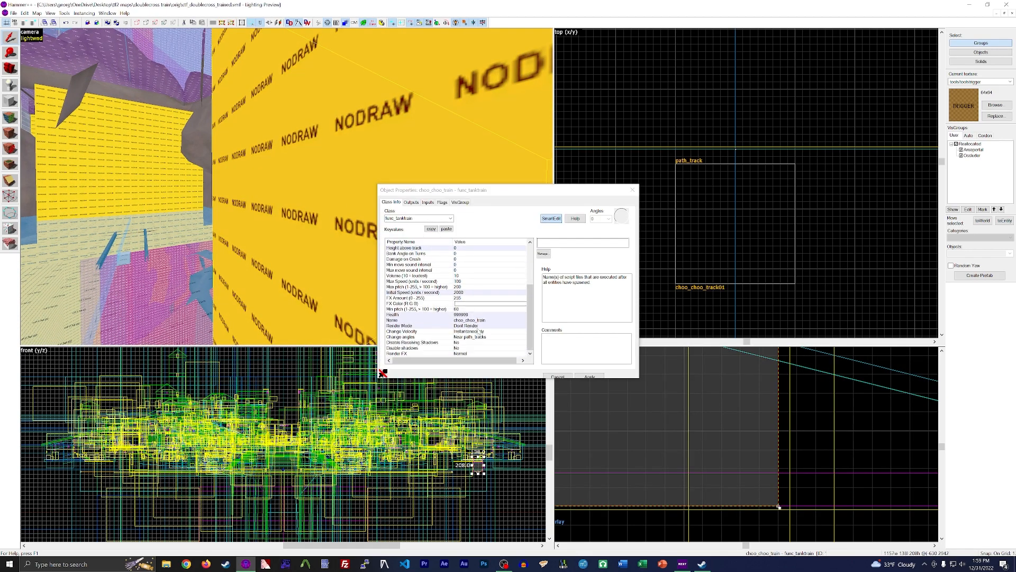
scroll(479, 329, up, 4)
click(464, 271)
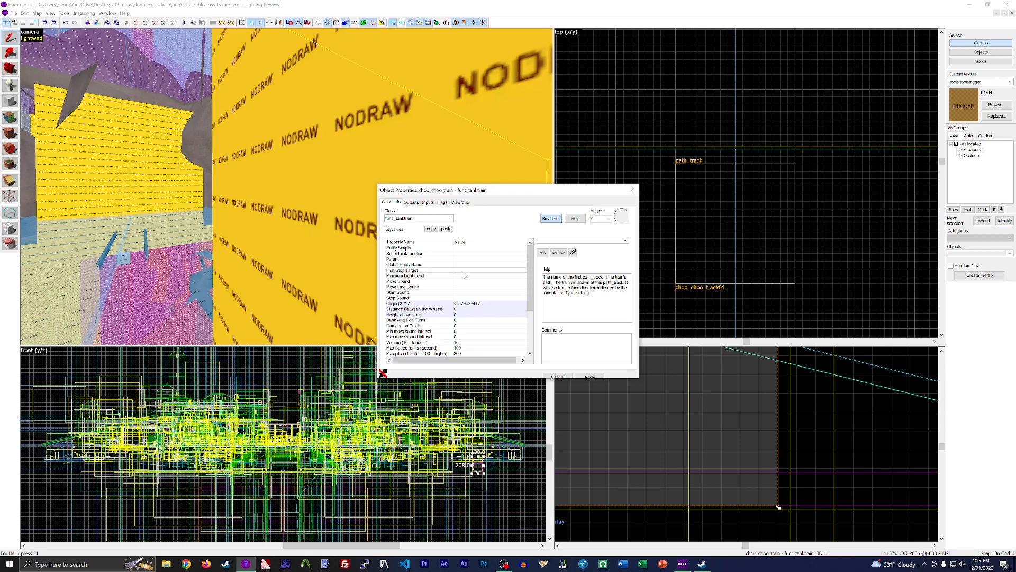
click(575, 254)
key(z)
key(w)
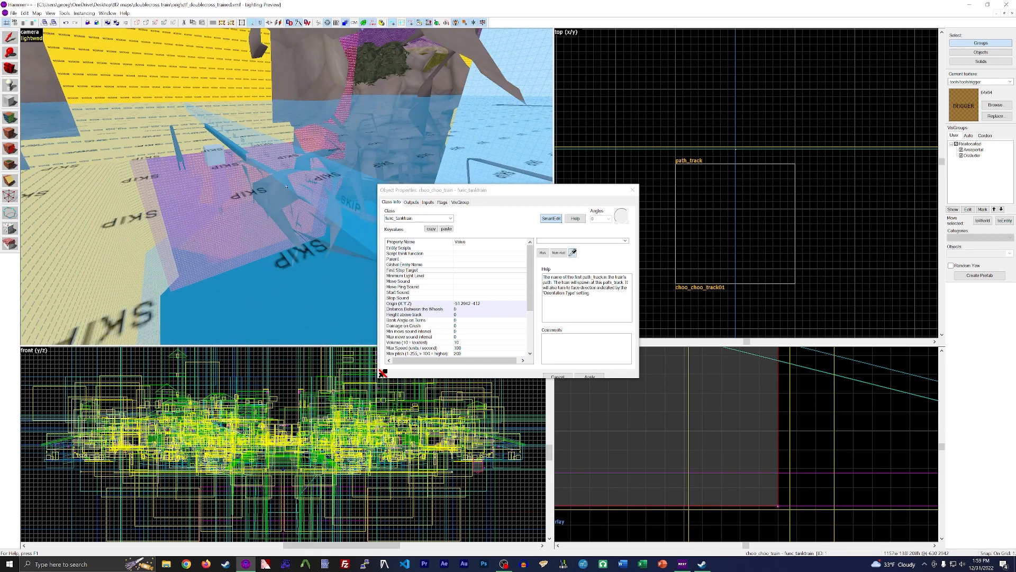
key(z)
click(247, 189)
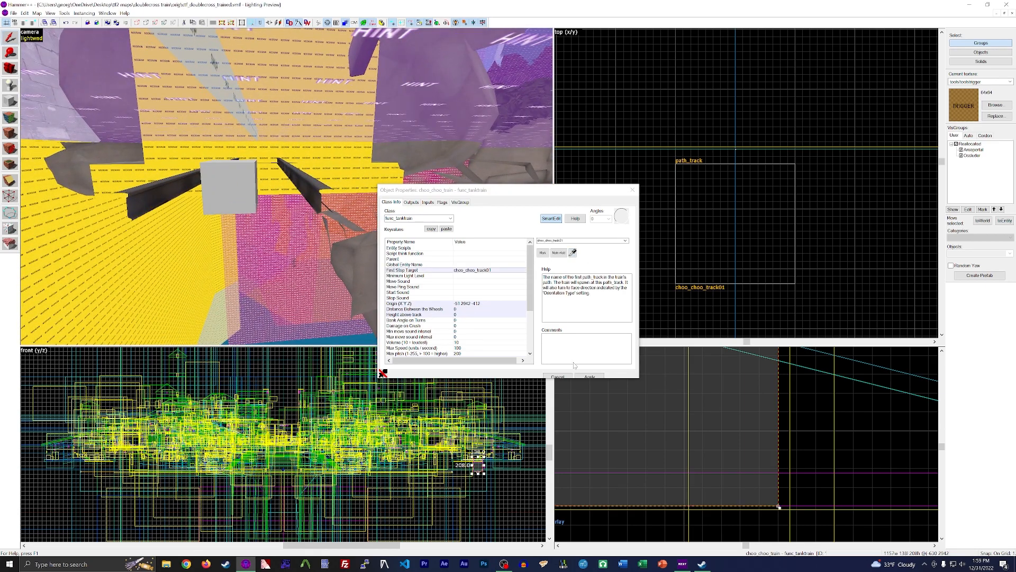
click(589, 377)
click(633, 190)
Save the map
key(z)
key(s)
key(z)
click(13, 13)
click(23, 46)
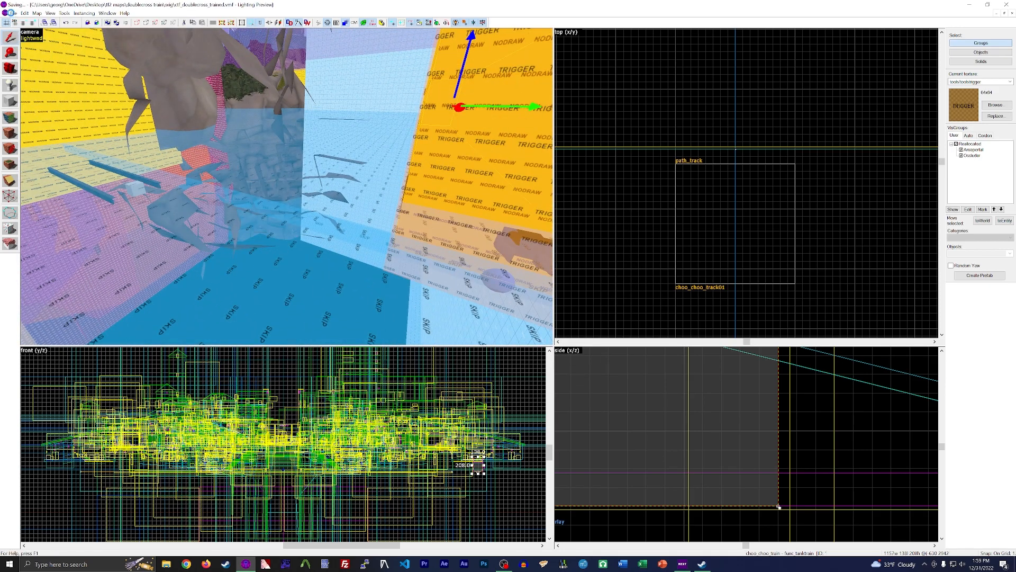
key(z)
key(s)
key(w)
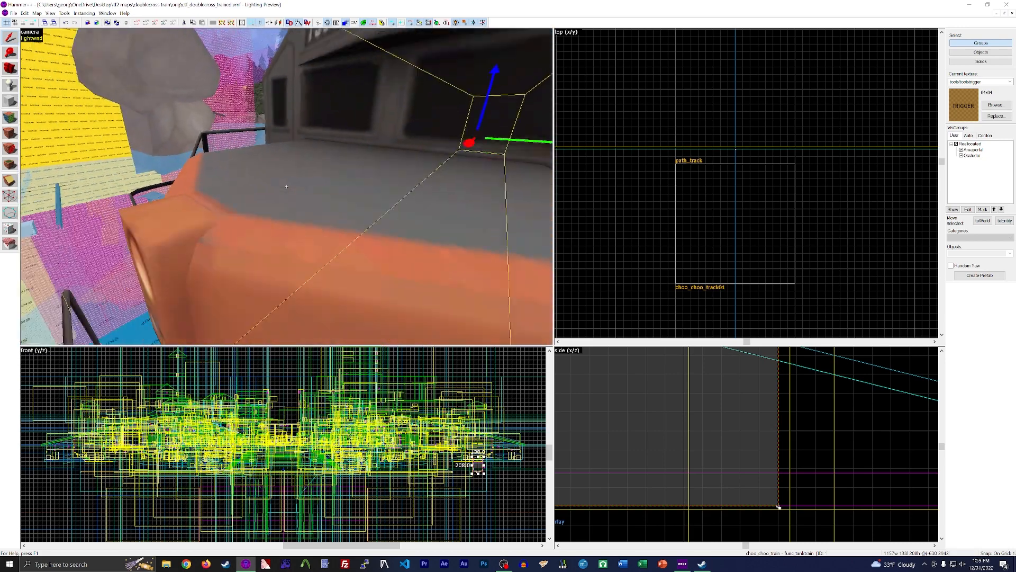
key(w)
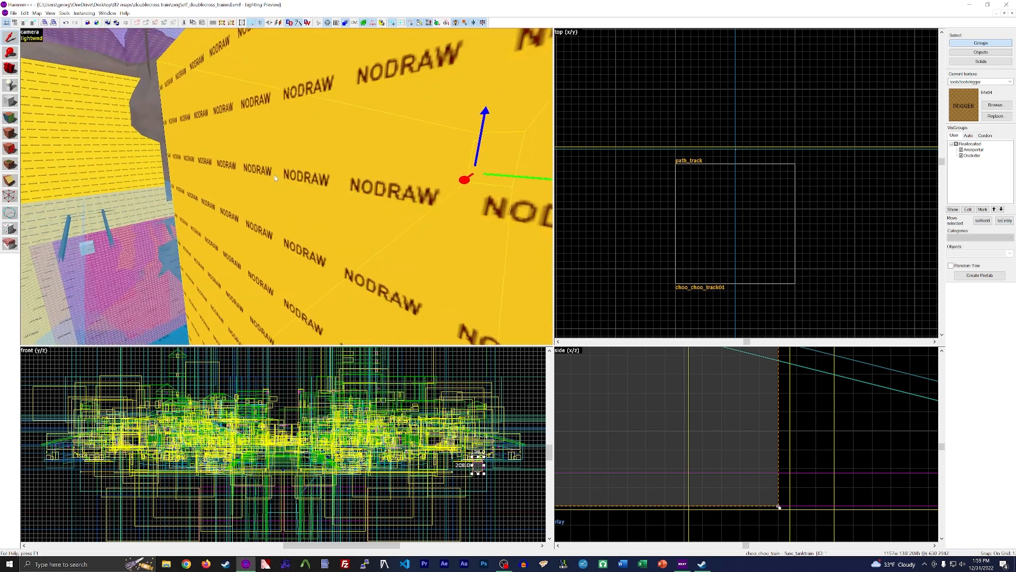
key(z)
click(201, 253)
key(ctrl+z)
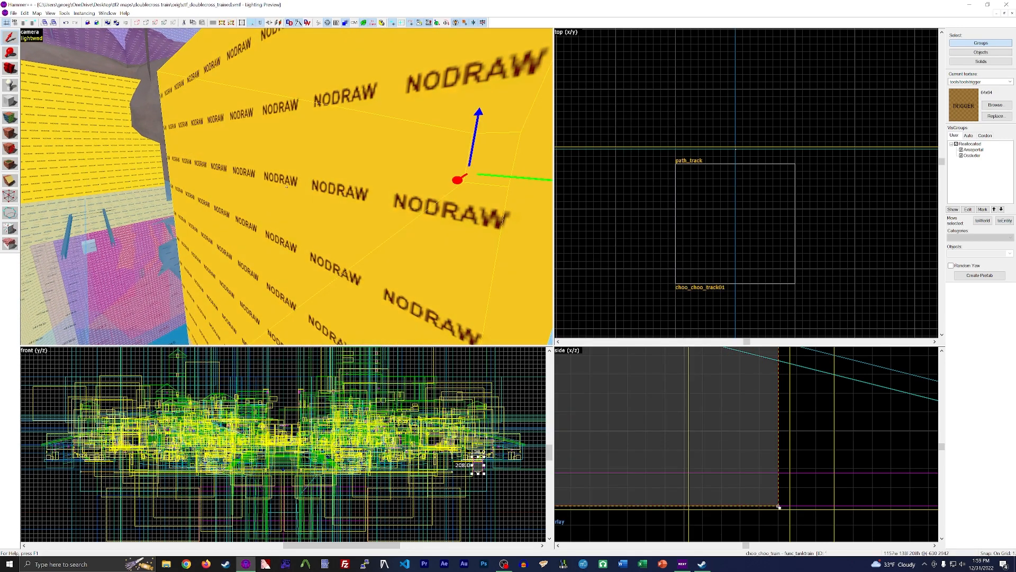
key(z)
key(z)
Shorten the choo_choo_train brush at the train's front end to about 1081 units long
scroll(758, 423, down, 8)
scroll(757, 423, down, 3)
scroll(743, 151, down, 10)
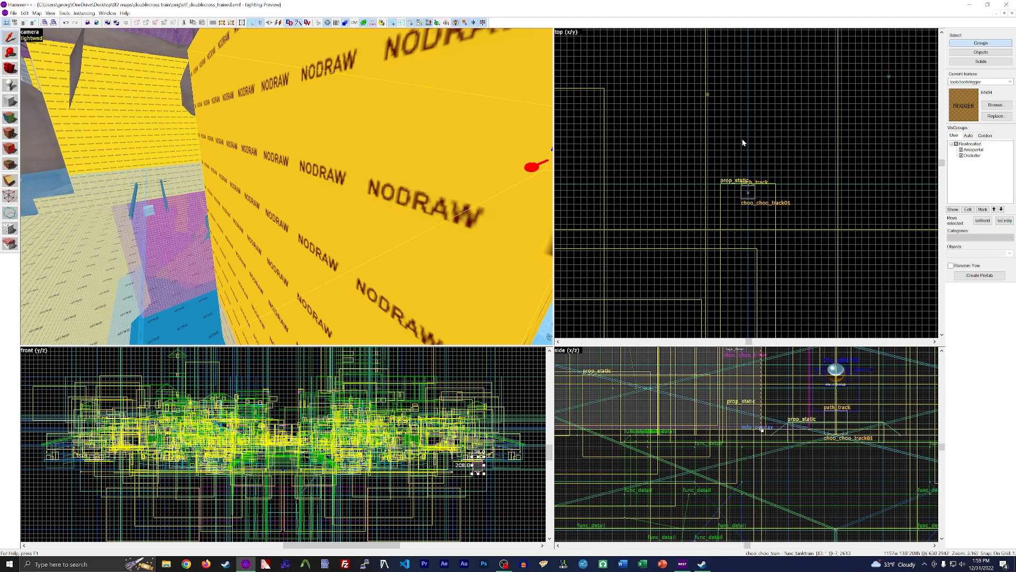
scroll(781, 127, up, 6)
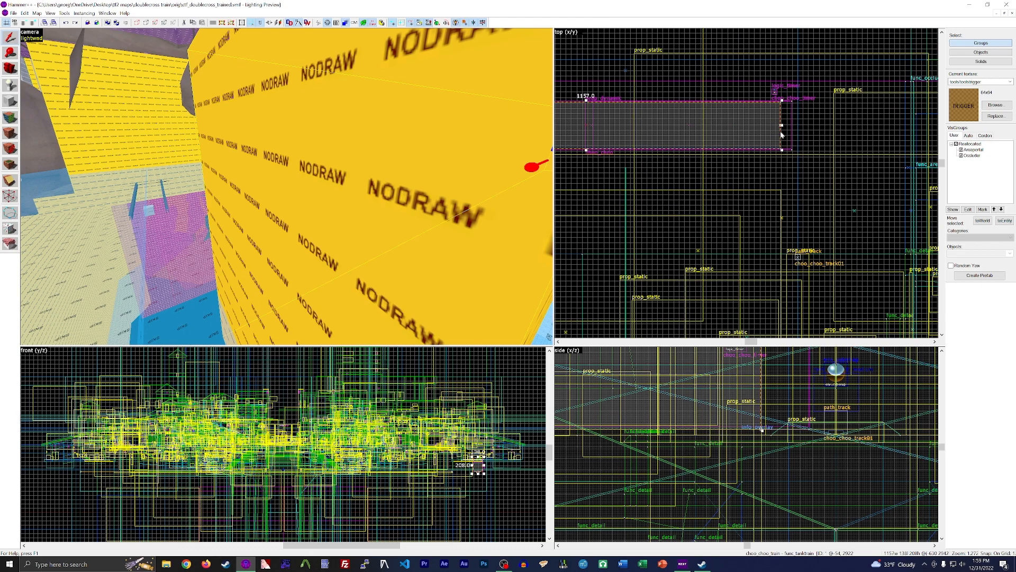
mouse_move(780, 125)
mouse_down()
mouse_move(744, 129)
mouse_move(756, 126)
mouse_up()
scroll(756, 127, up, 15)
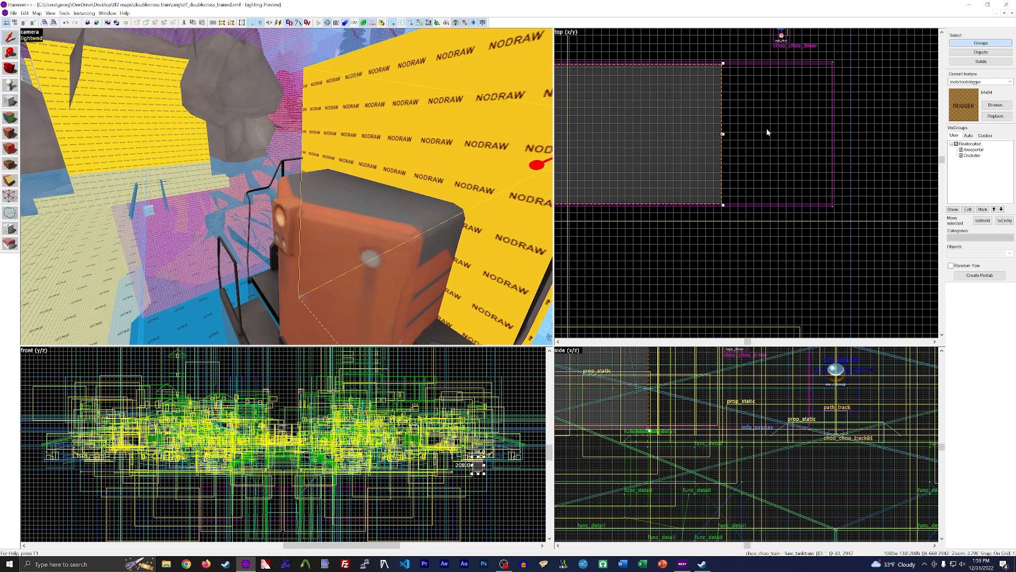
scroll(646, 134, up, 8)
key(z)
key(s)
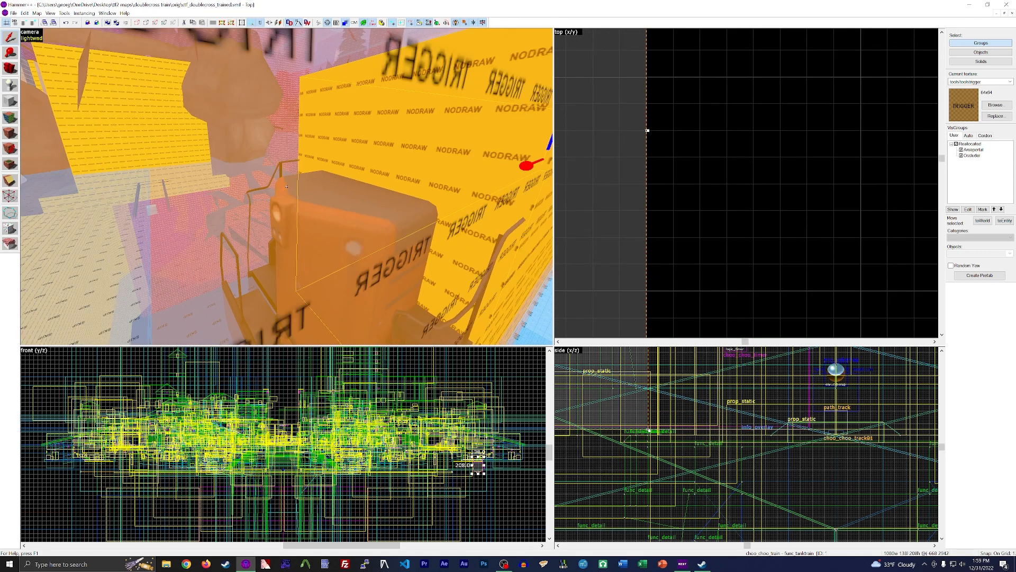
key(w)
key(a)
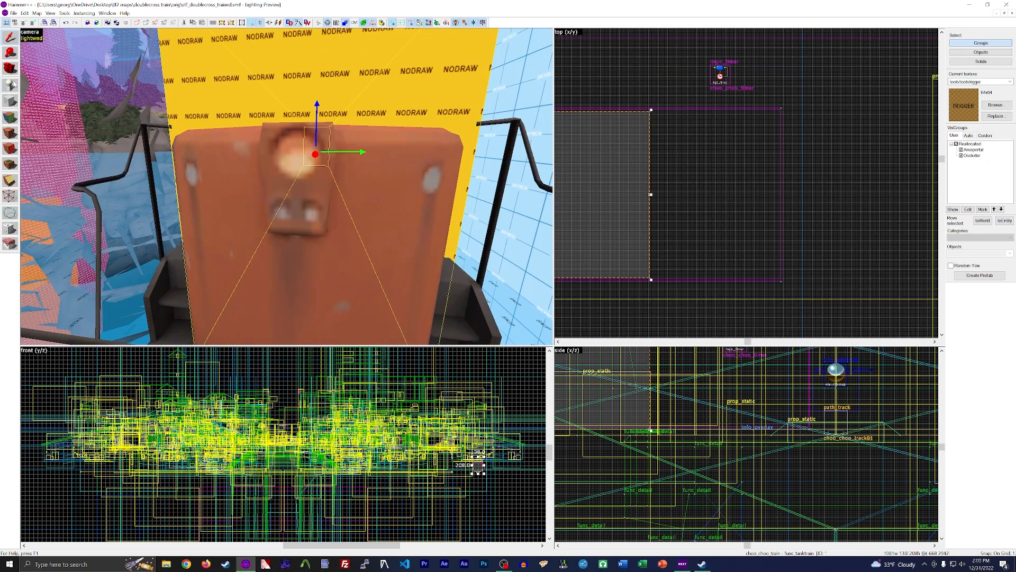
Place a new point entity on the headlight at the train's front and return to the Selection tool
click(15, 84)
click(299, 160)
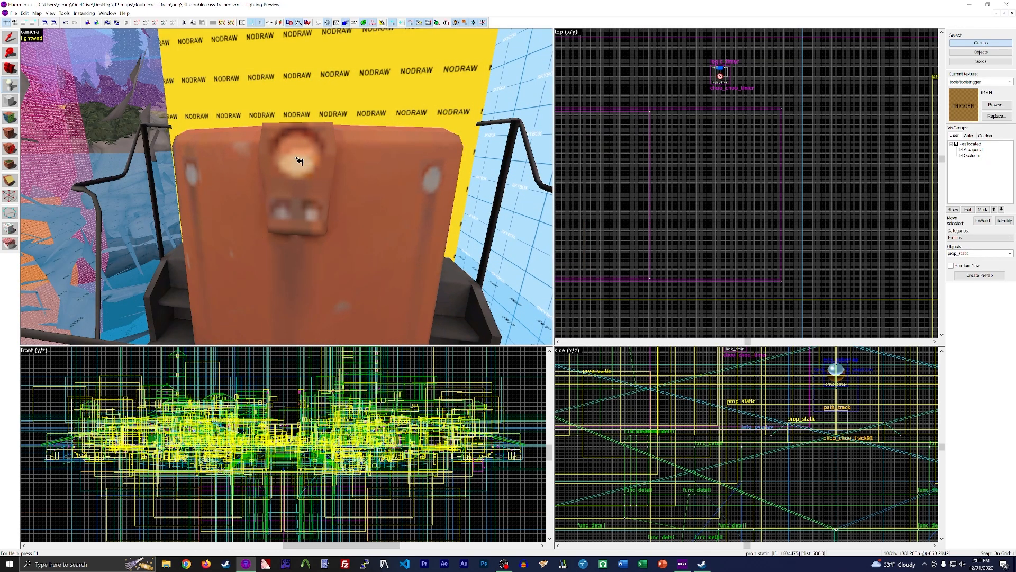
key(z)
key(a)
key(w)
key(z)
key(z)
key(s)
key(z)
click(10, 38)
Move the new point entity in front of the train and raise it to about headlight height
key(z)
key(s)
drag(137, 169, 368, 201)
key(z)
key(w)
key(z)
drag(275, 185, 370, 172)
key(z)
key(w)
key(z)
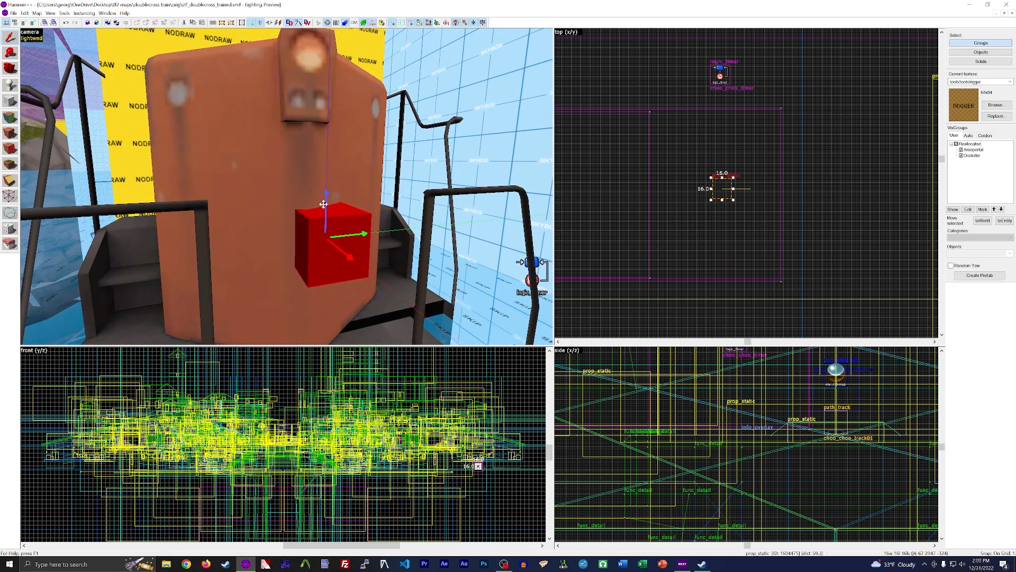
drag(326, 205, 321, 55)
Change the new point entity's class to env_lightglow and apply it
double_click(350, 90)
double_click(426, 217)
text(env_light)
key(Return)
click(589, 376)
key(ctrl+shift+e)
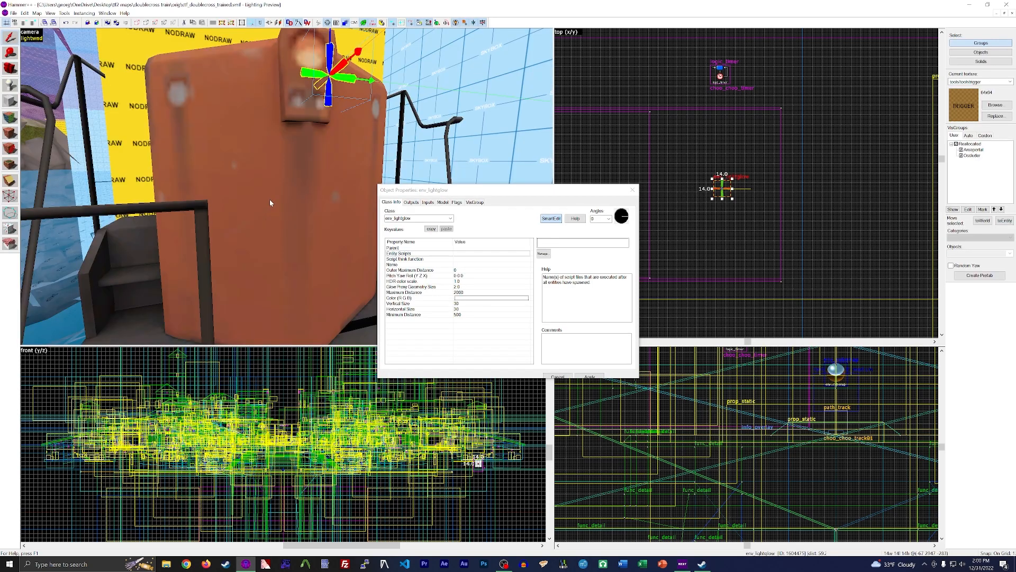
Align the env_lightglow with the headlight on the train's front, raising it to the lamp's height
key(z)
drag(303, 182, 276, 184)
key(z)
key(a)
key(z)
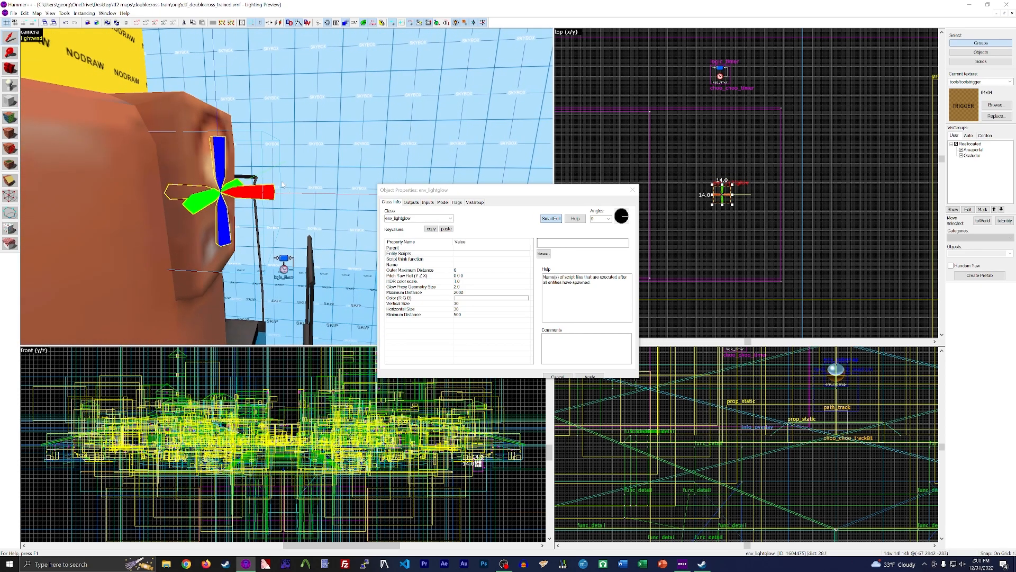
drag(221, 158, 220, 124)
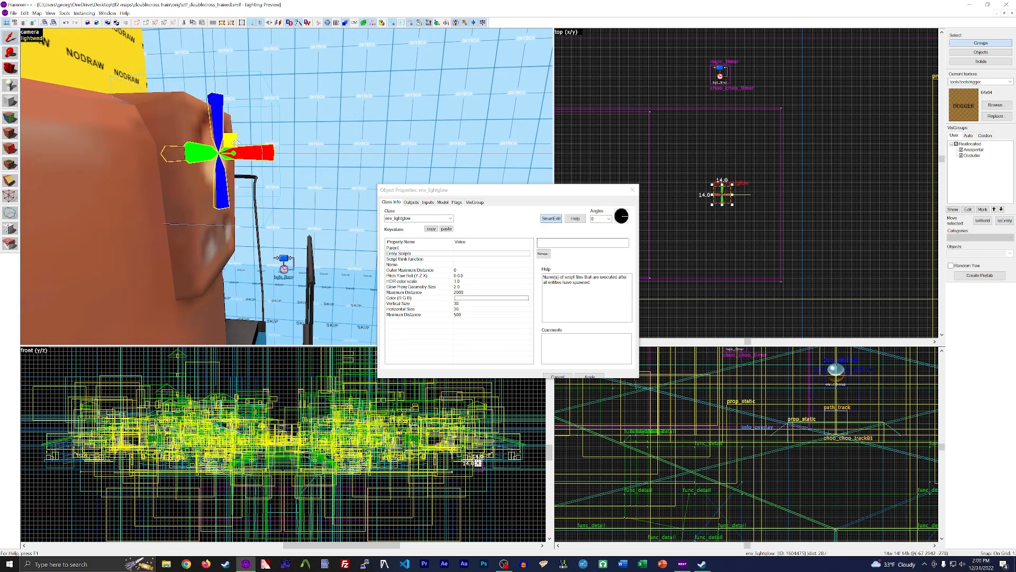
key(z)
key(d)
key(z)
Set choo_choo_train as the env_lightglow's parent and apply it
click(456, 264)
click(456, 259)
click(456, 269)
click(456, 259)
click(456, 264)
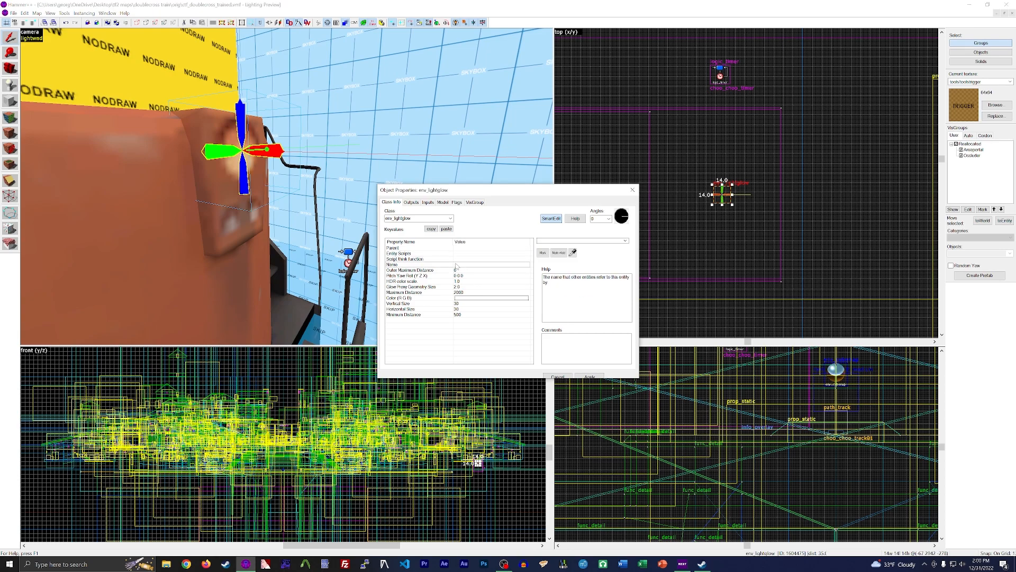
click(456, 247)
click(573, 253)
click(335, 201)
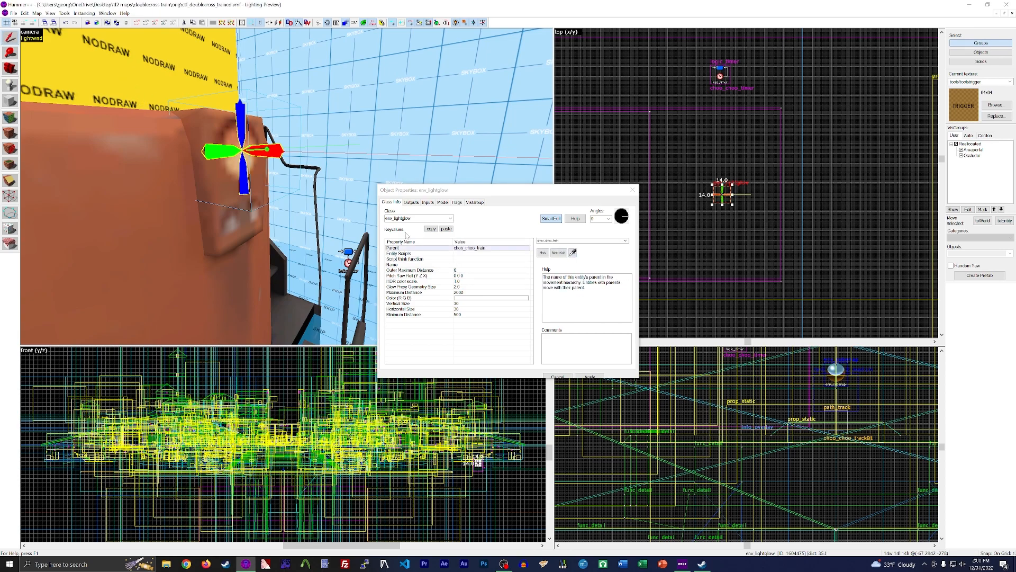
click(604, 377)
Review the env_lightglow's size, distance and color properties along with its outputs, inputs, model and flags
click(471, 308)
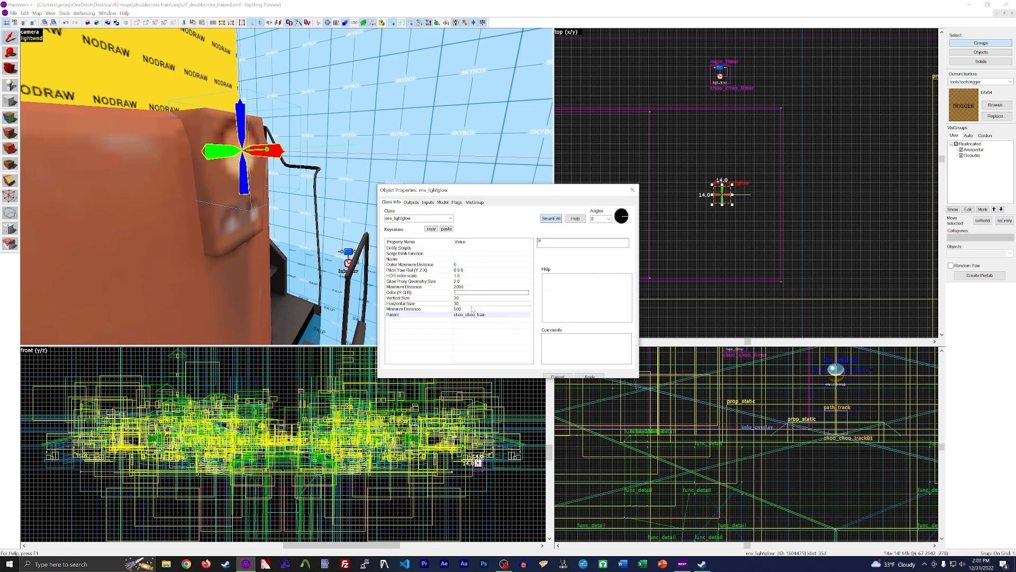
click(477, 292)
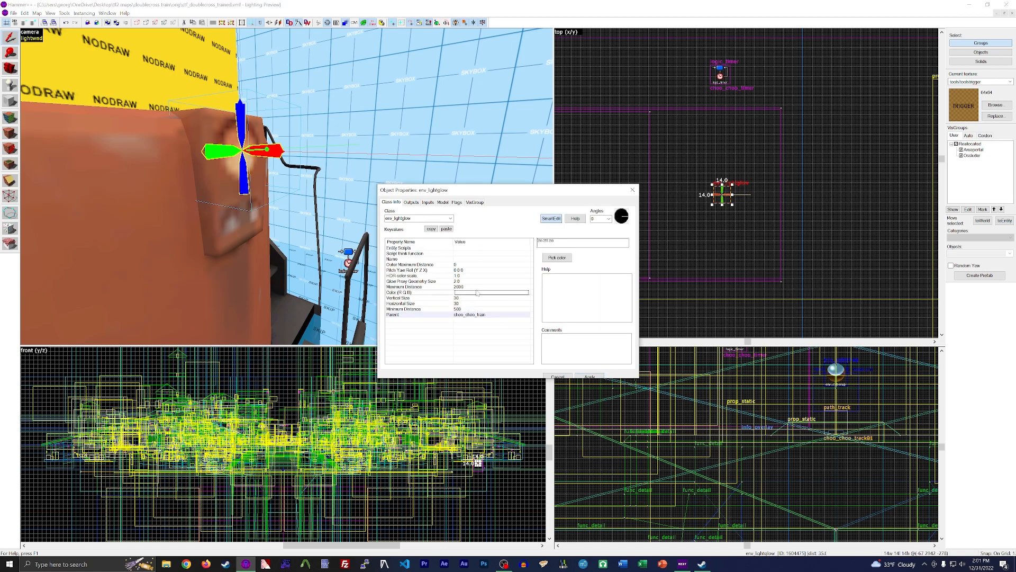
click(427, 203)
click(411, 202)
click(442, 202)
click(456, 202)
click(392, 202)
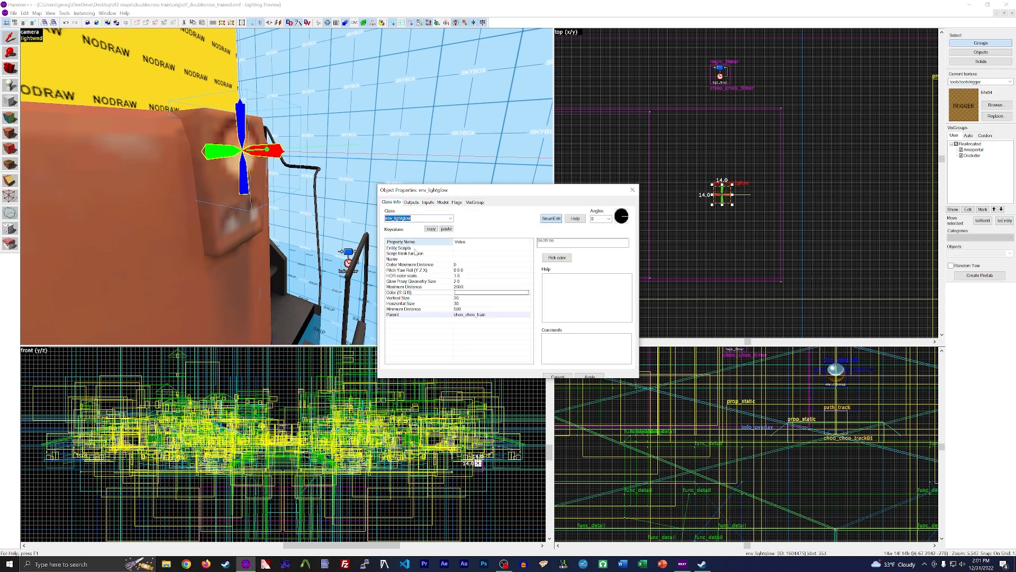
click(464, 287)
click(465, 292)
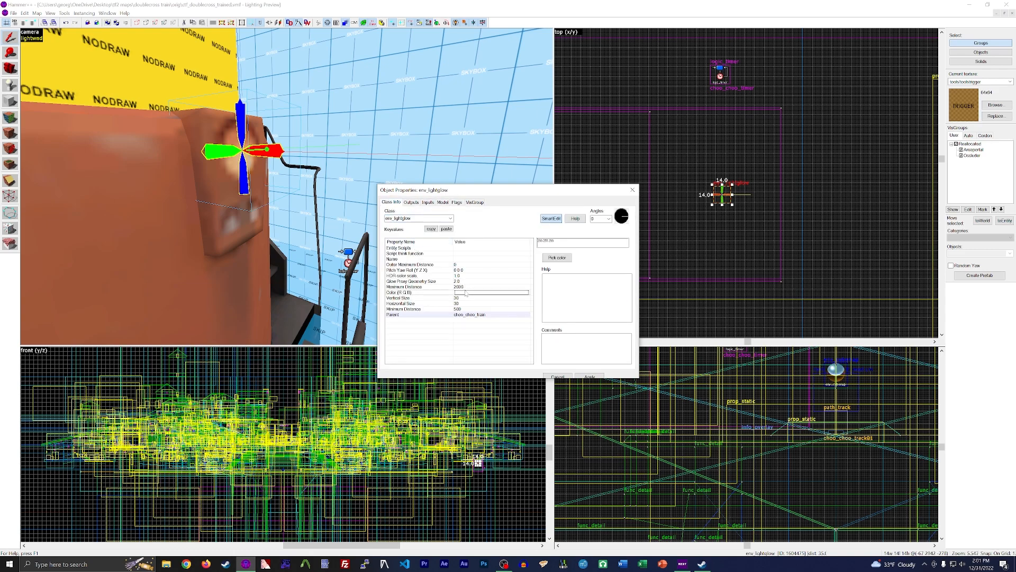
Close the env_lightglow properties and examine the glow's placement on the front of the train from several angles
click(465, 259)
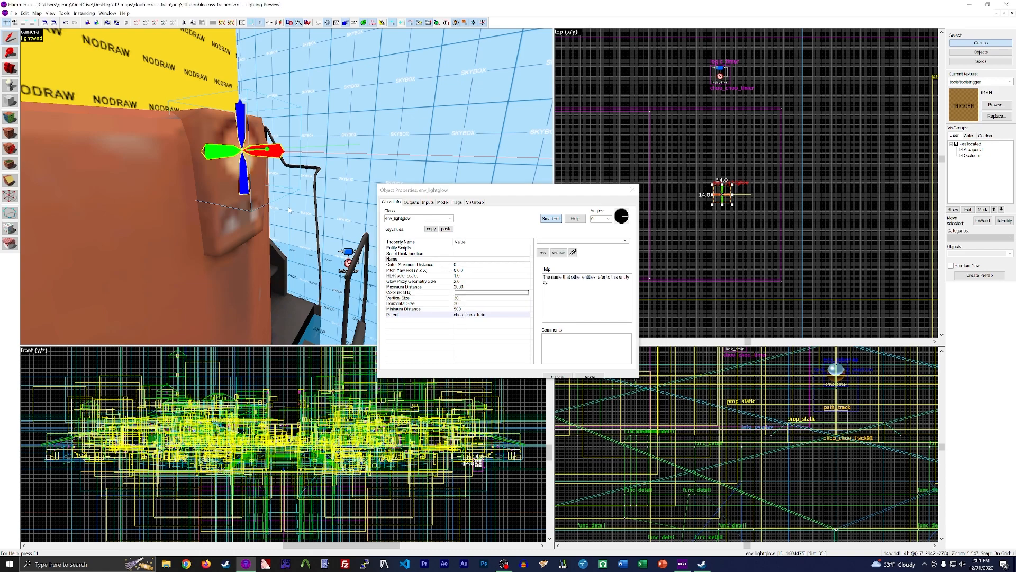
click(633, 190)
key(z)
key(s)
key(d)
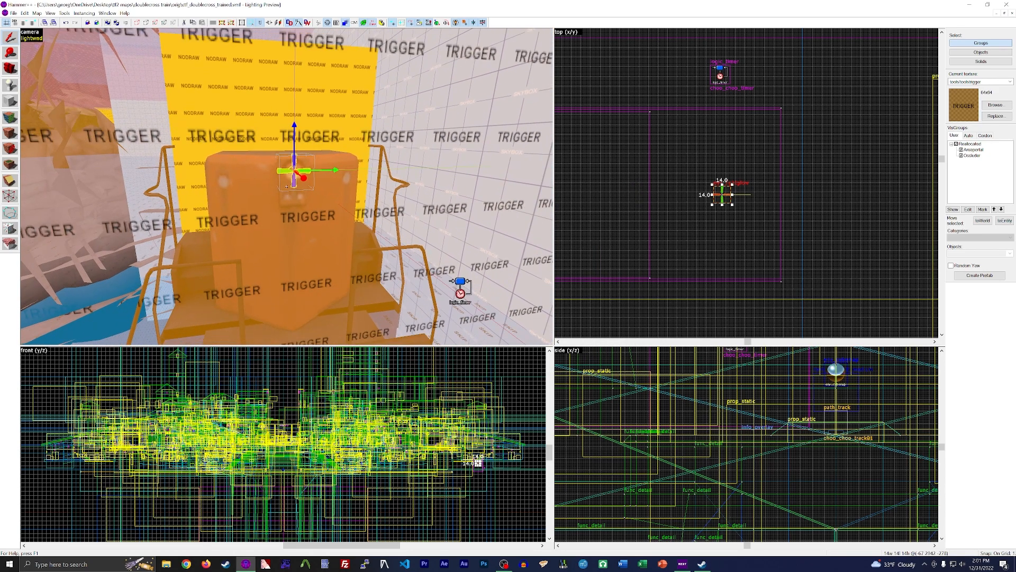
key(d)
key(s)
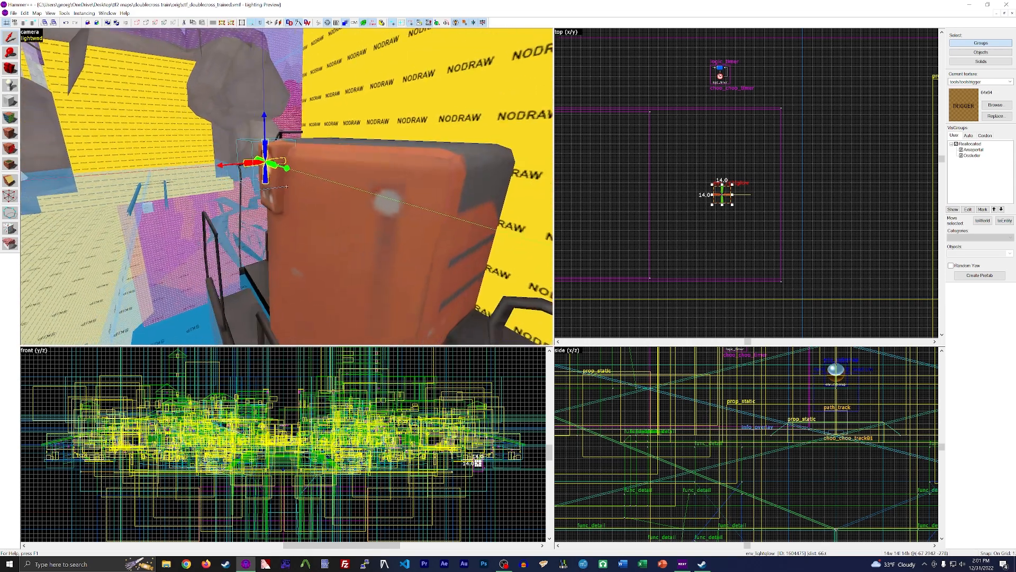
key(s)
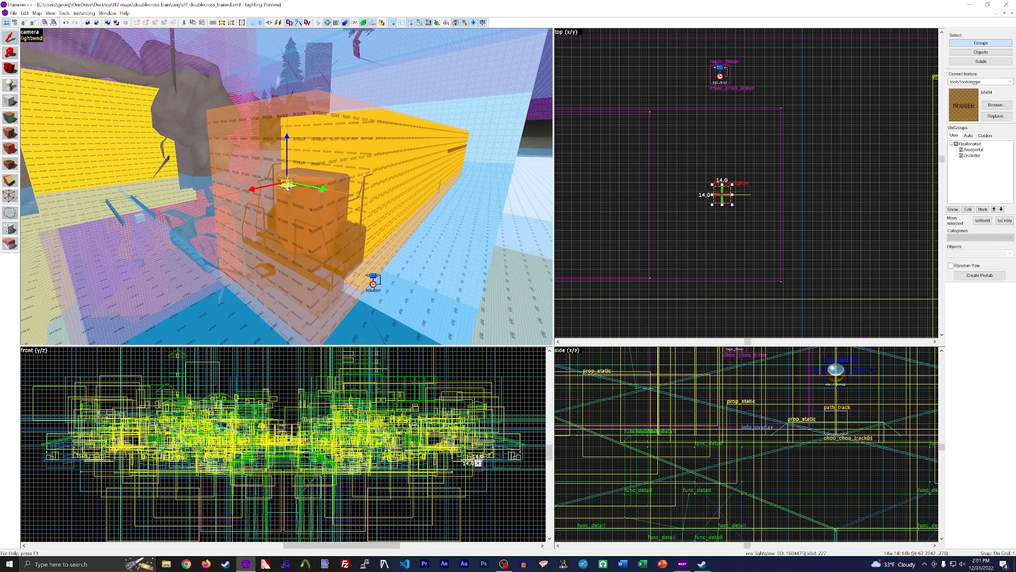
key(w)
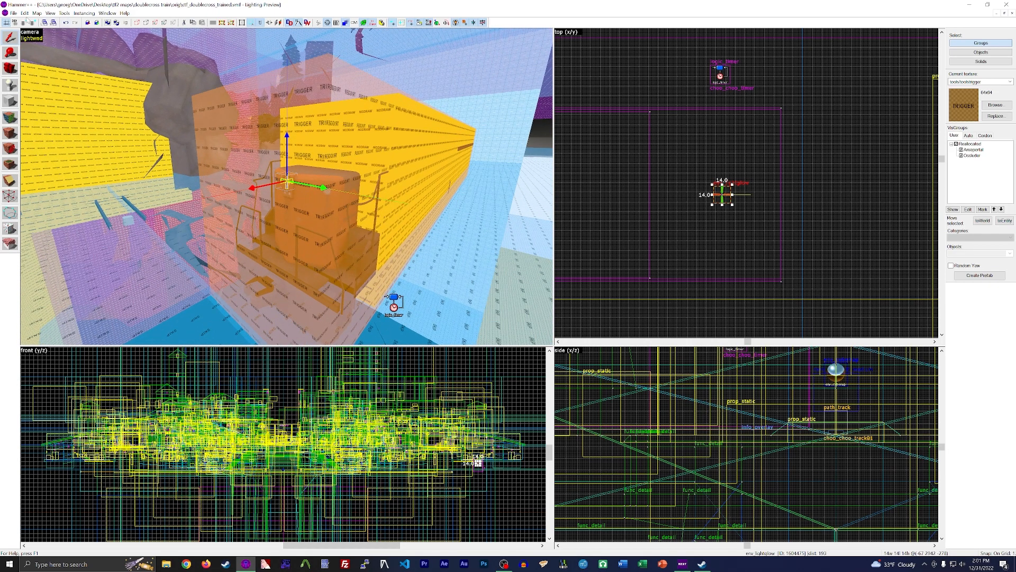
Save the map after checking the glow on the train up close
click(13, 14)
click(26, 46)
key(w)
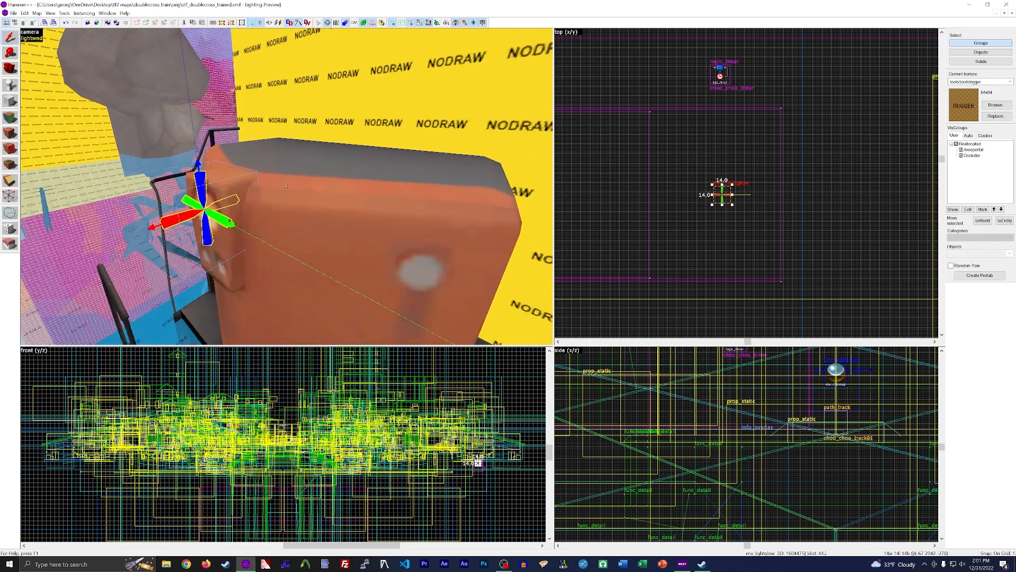
key(s)
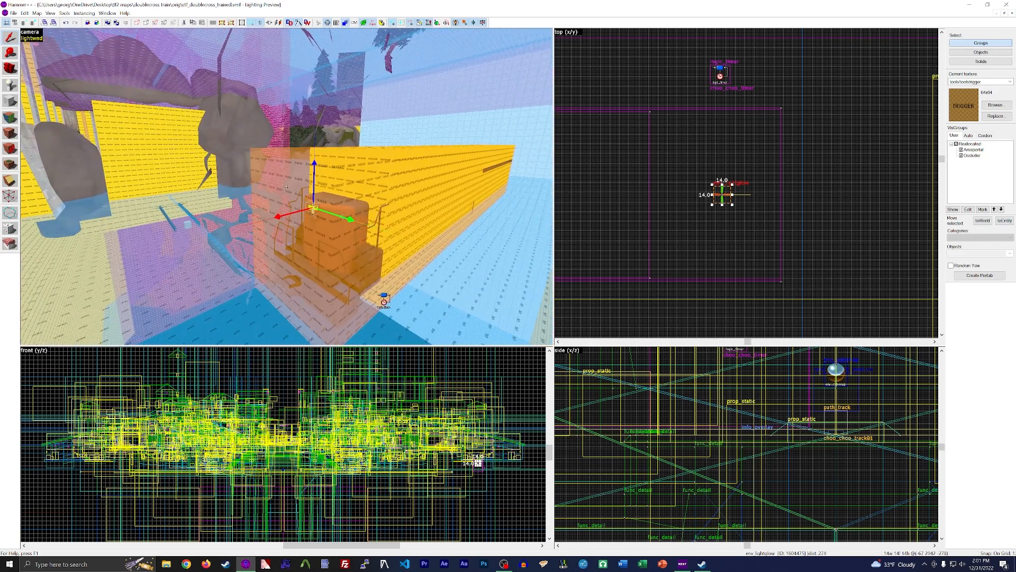
click(14, 14)
click(25, 46)
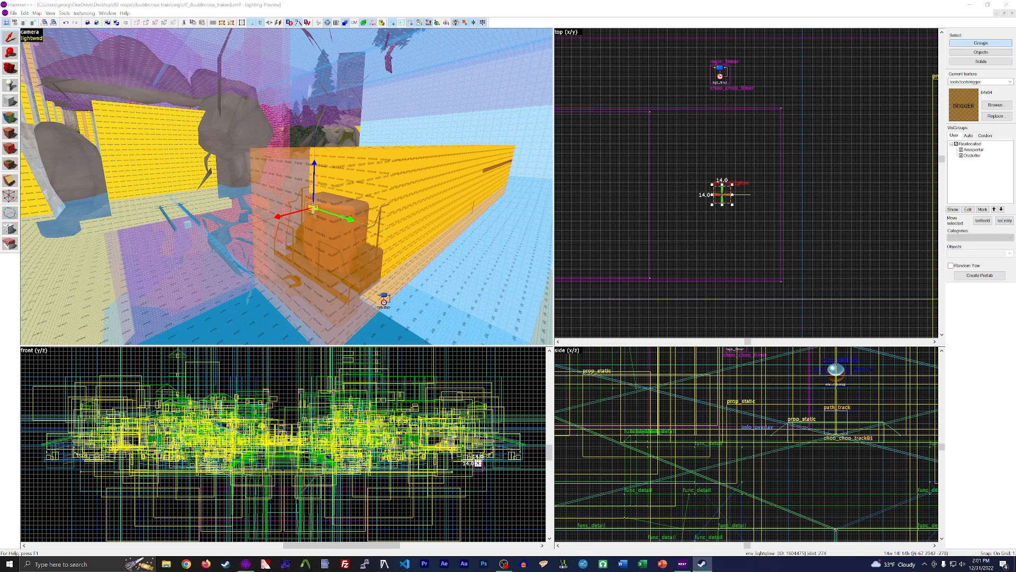
Place a prop_static entity beside the logic_timer, raised slightly, and open its properties
key(z)
key(a)
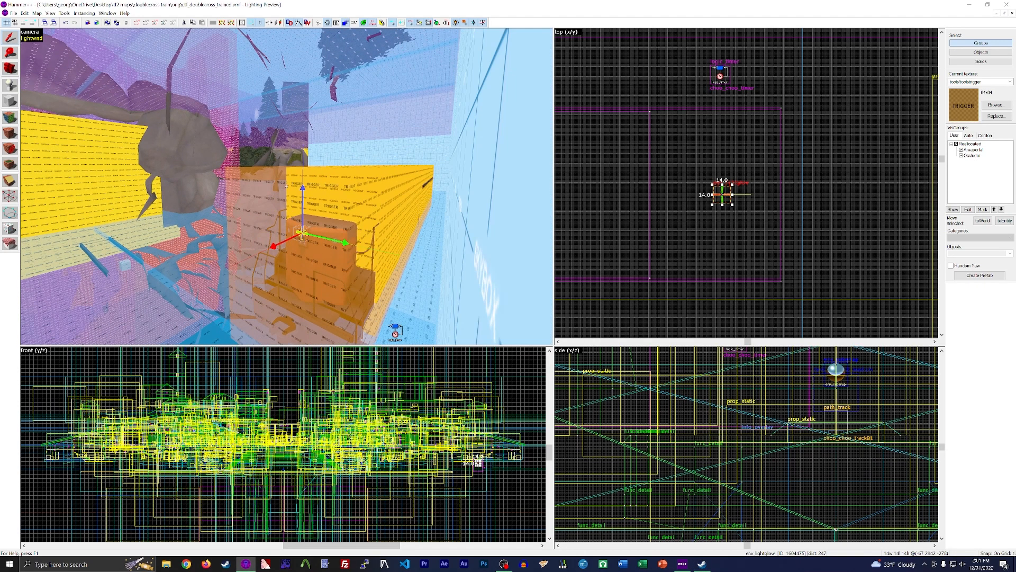
key(d)
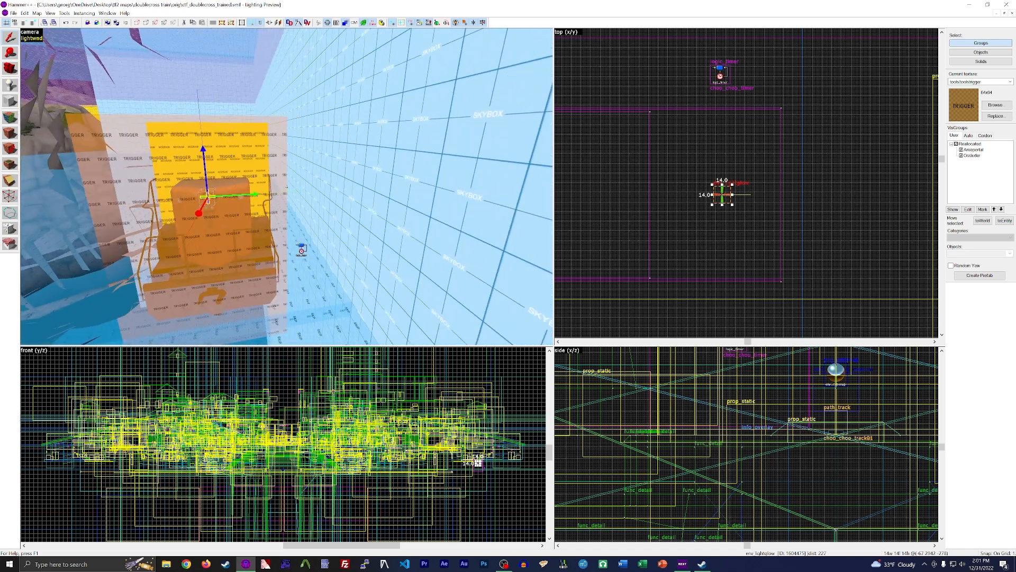
key(w)
key(w)
key(s)
key(z)
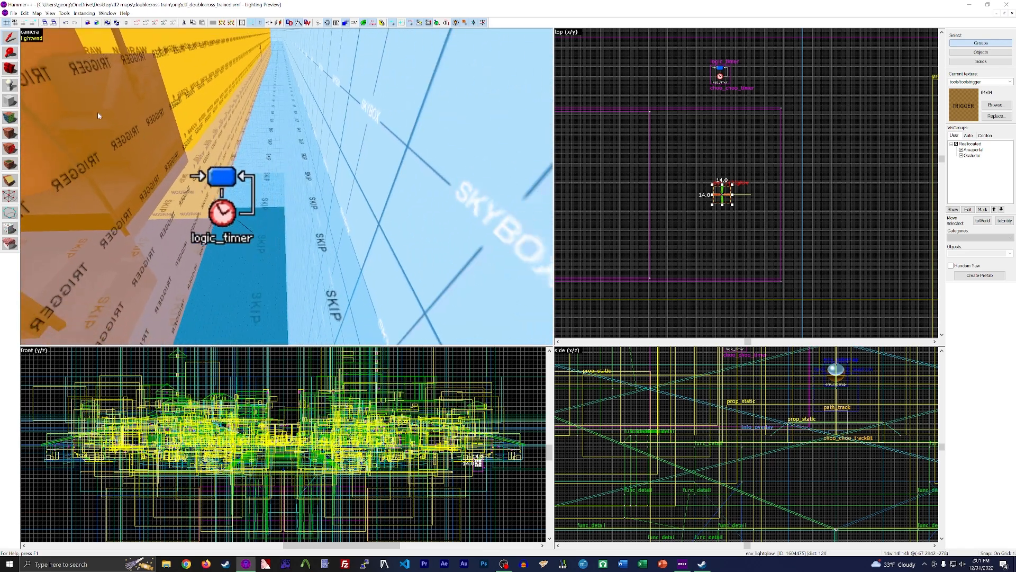
click(9, 84)
click(302, 230)
key(shift+s)
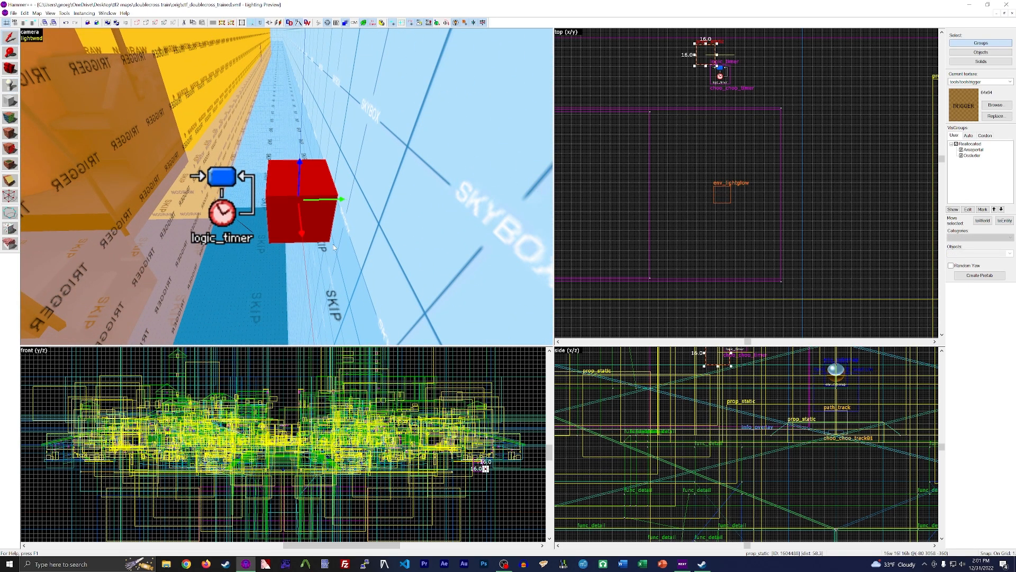
drag(296, 172, 299, 149)
double_click(299, 187)
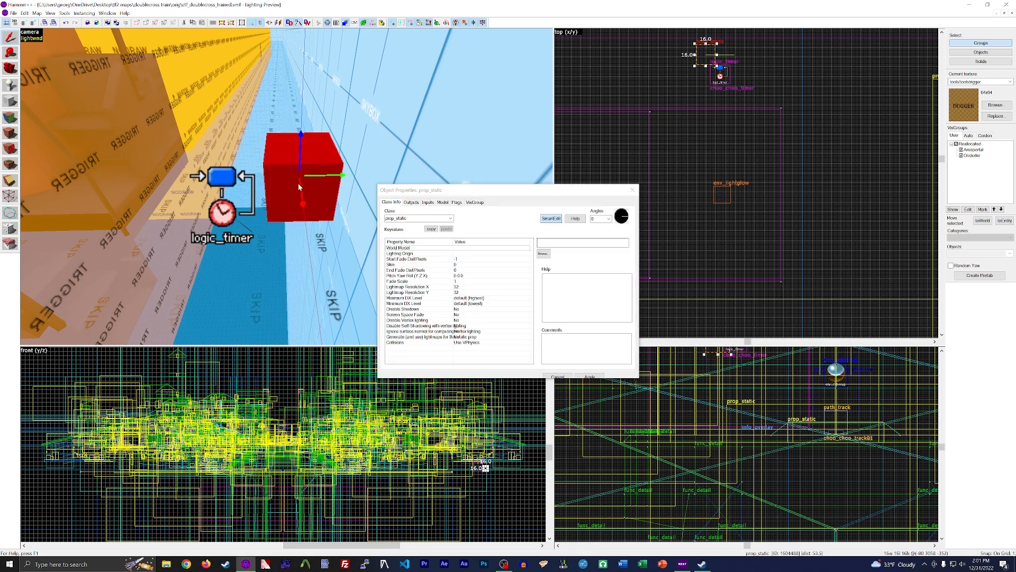
click(491, 248)
click(543, 254)
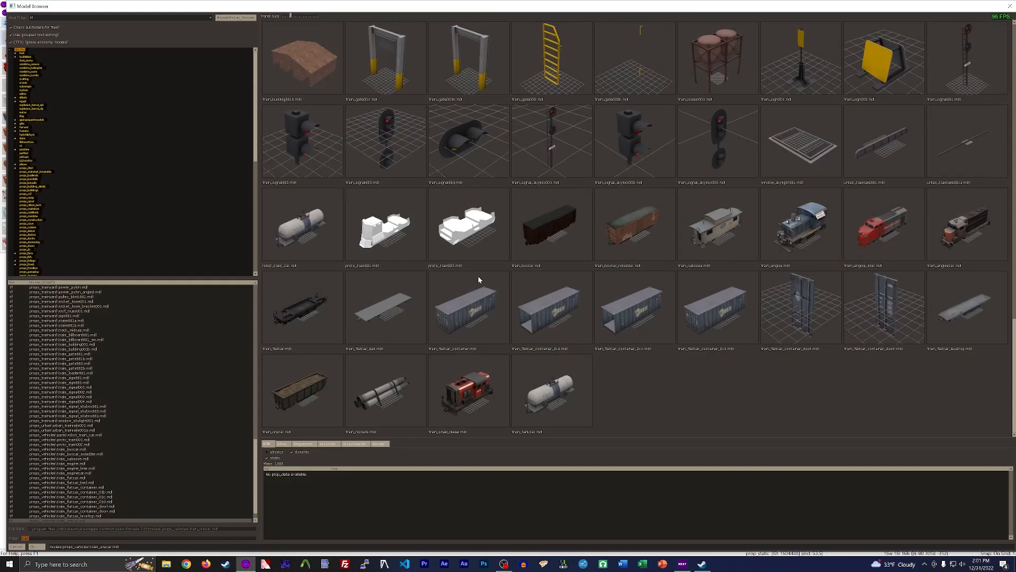
click(1010, 7)
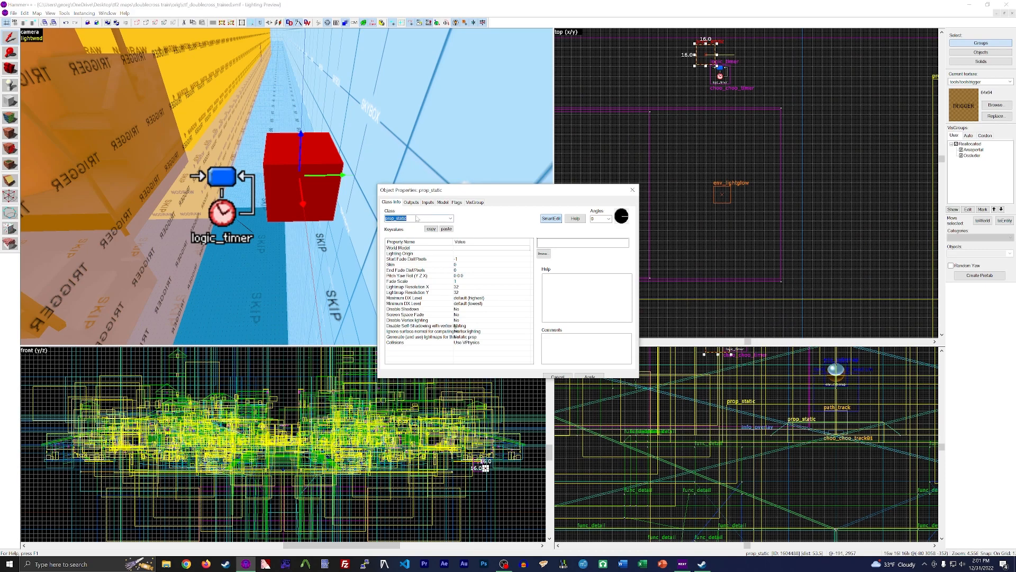
Change the new entity's class to ambient_generic and apply it
text(ambient)
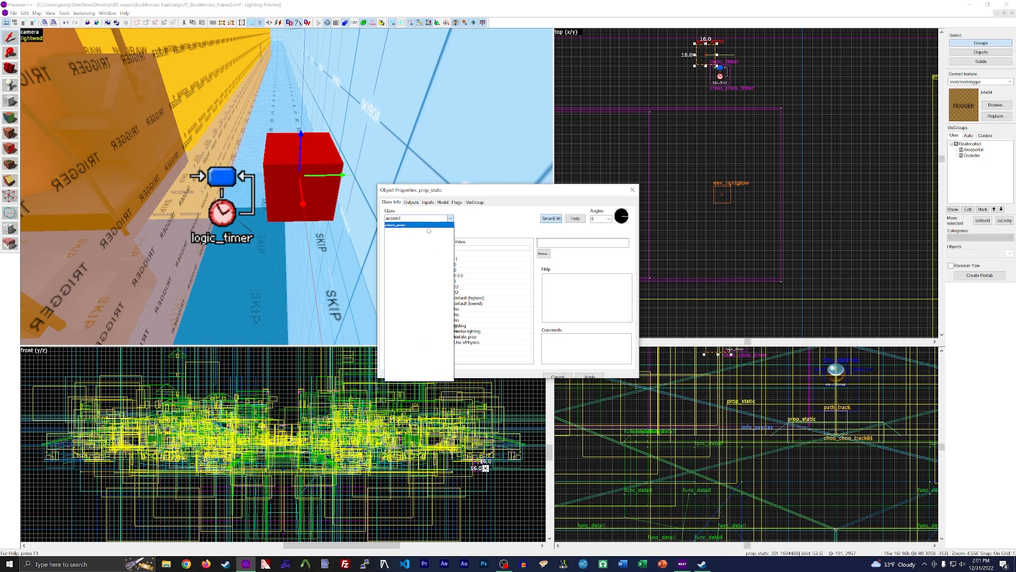
key(Return)
click(590, 376)
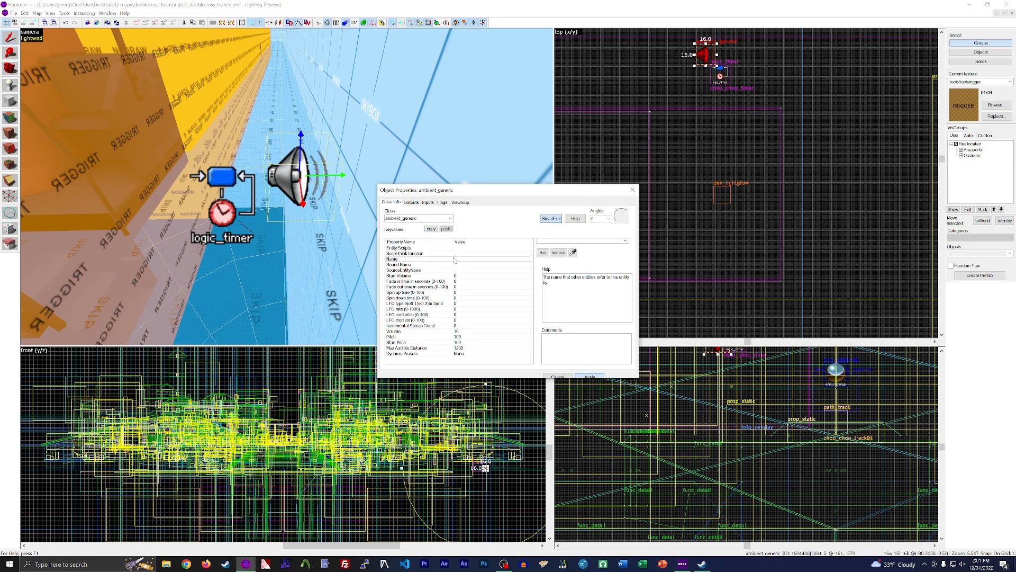
Set a 2-second delay on the logic_timer's OnTimer output that sends StartForward to the train, and apply it
click(222, 212)
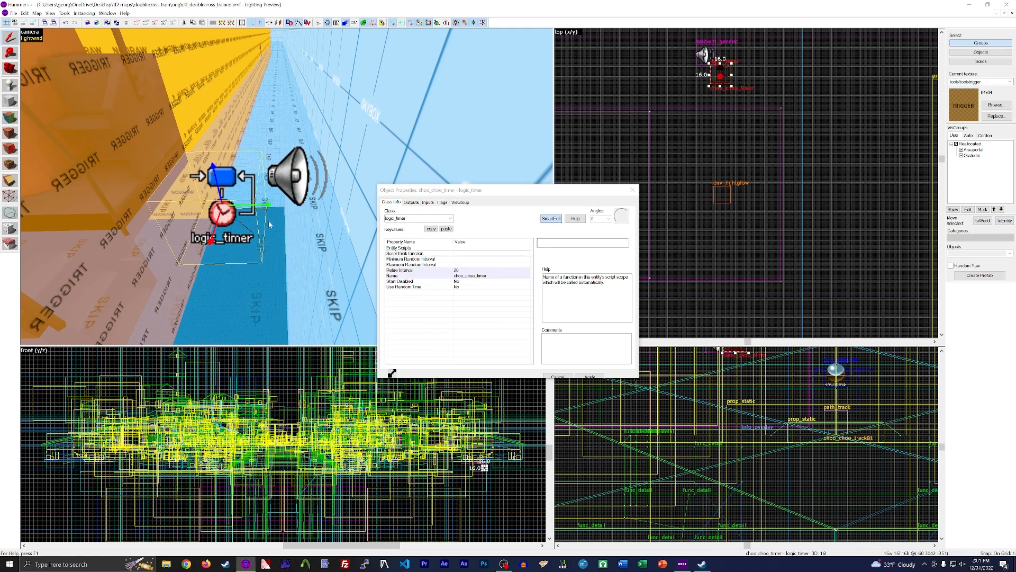
click(411, 202)
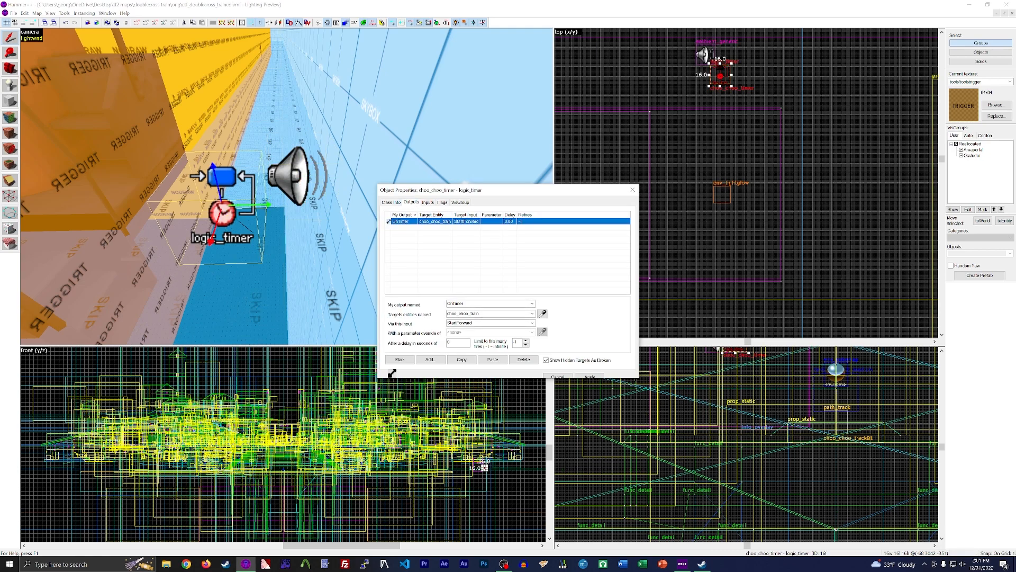
click(485, 220)
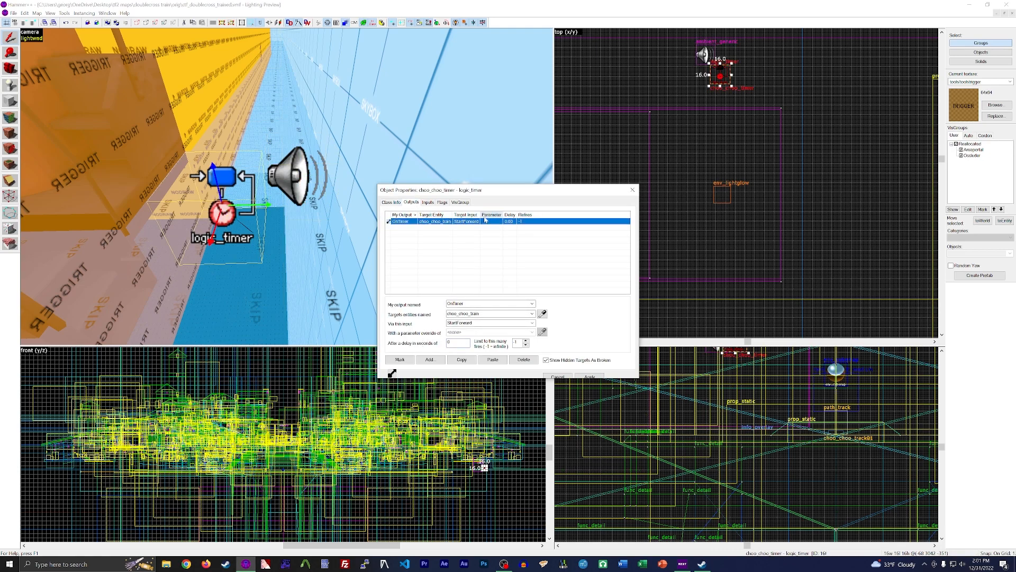
click(450, 343)
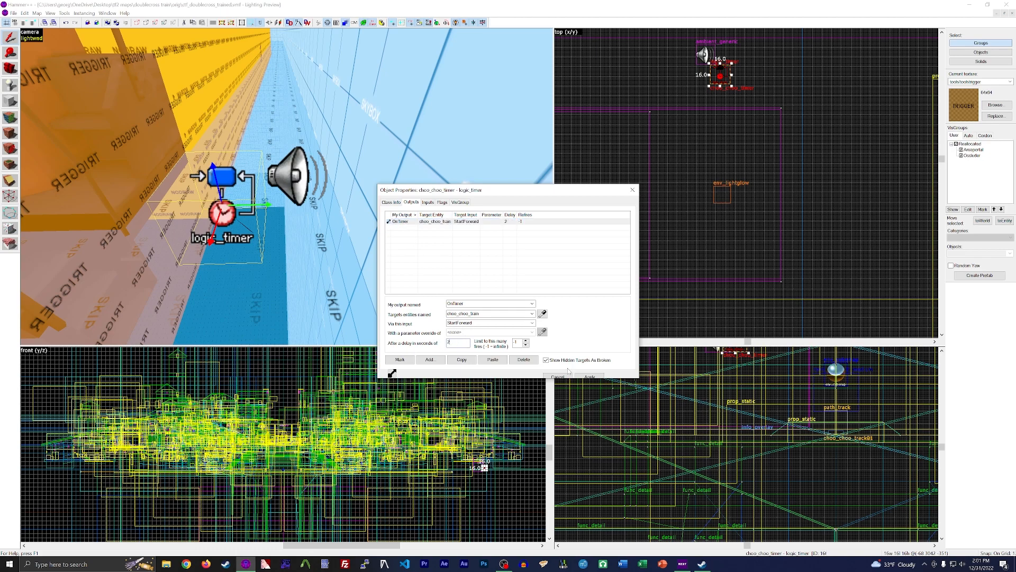
click(590, 376)
Name the ambient_generic entity choo_choo_horn
click(291, 198)
click(412, 202)
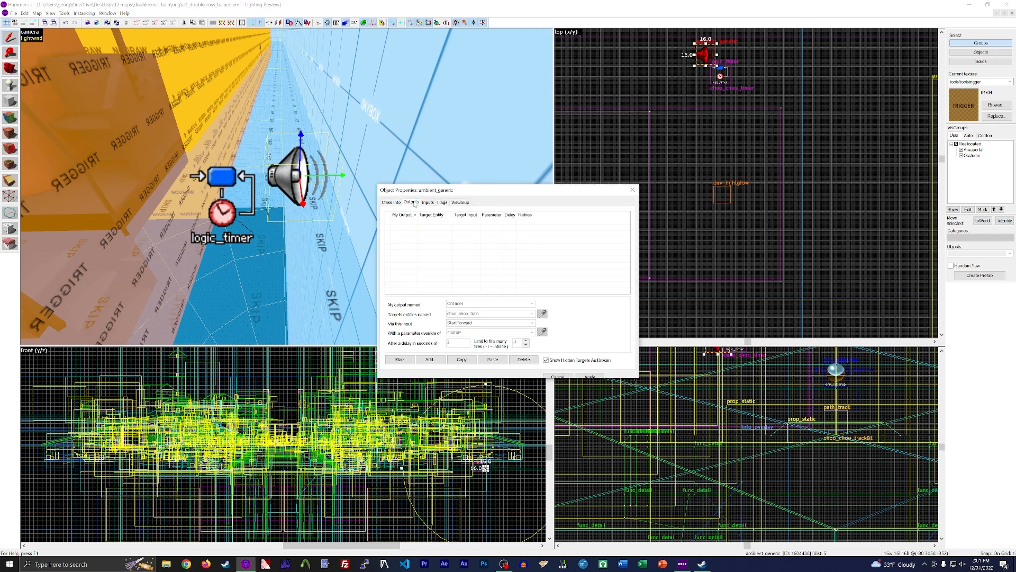
click(393, 202)
click(462, 264)
click(454, 258)
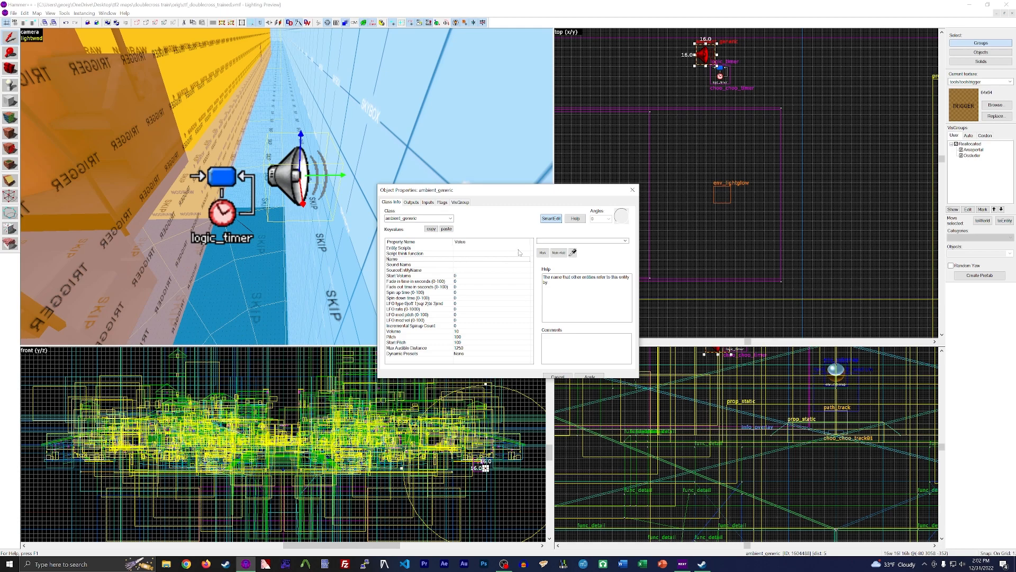
text(choo_choo_horn)
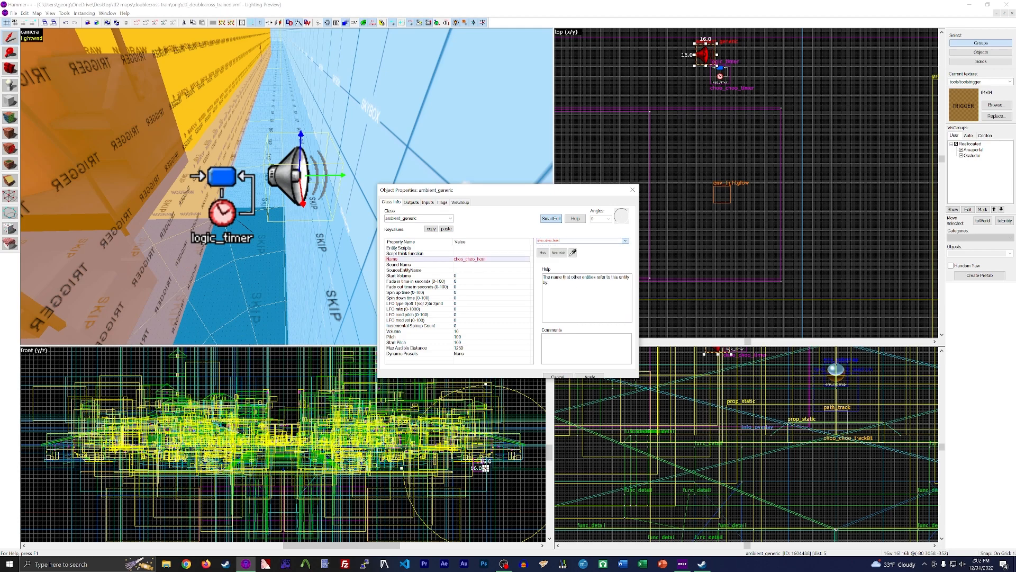
key(Return)
Disable the Start Silent flag and enable Play everywhere on choo_choo_horn, and apply the changes
click(442, 203)
click(390, 221)
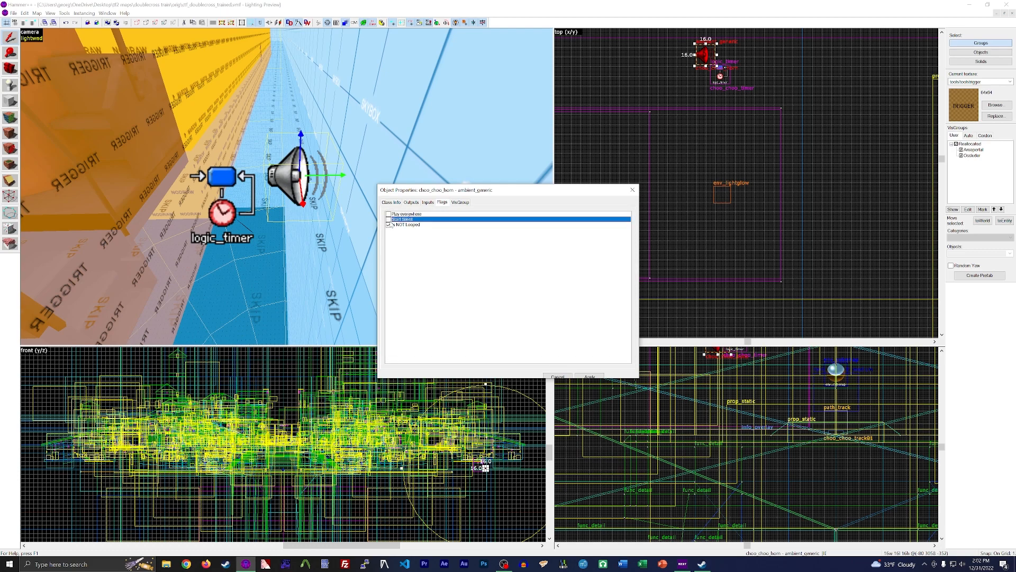
click(388, 214)
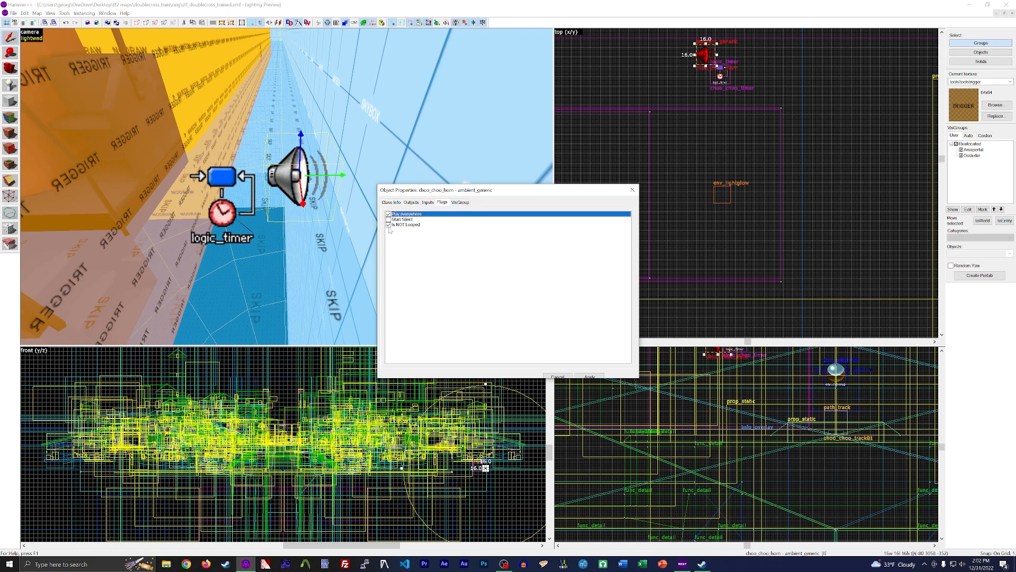
click(391, 202)
click(588, 375)
Set the horn sound's Max Audible Distance to 999999 and apply it
click(459, 342)
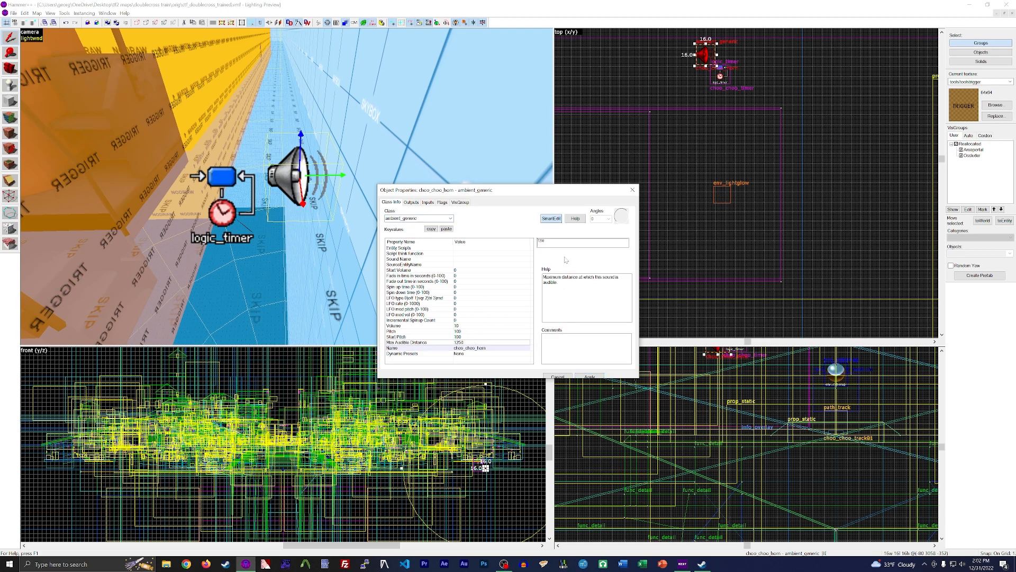
text(999999)
click(592, 376)
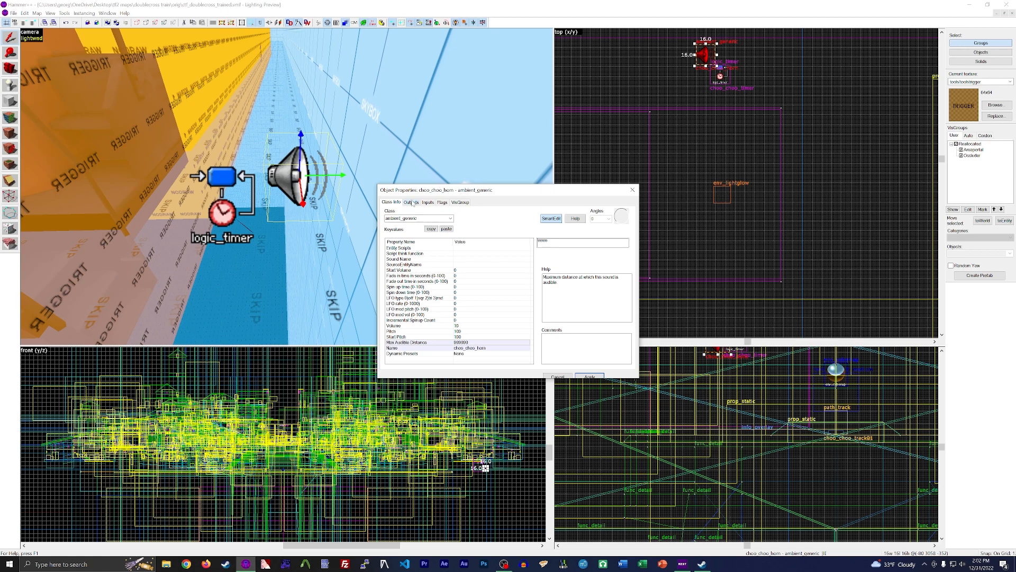
Try to set the horn sound's Start Volume to 10, and close its properties
click(455, 326)
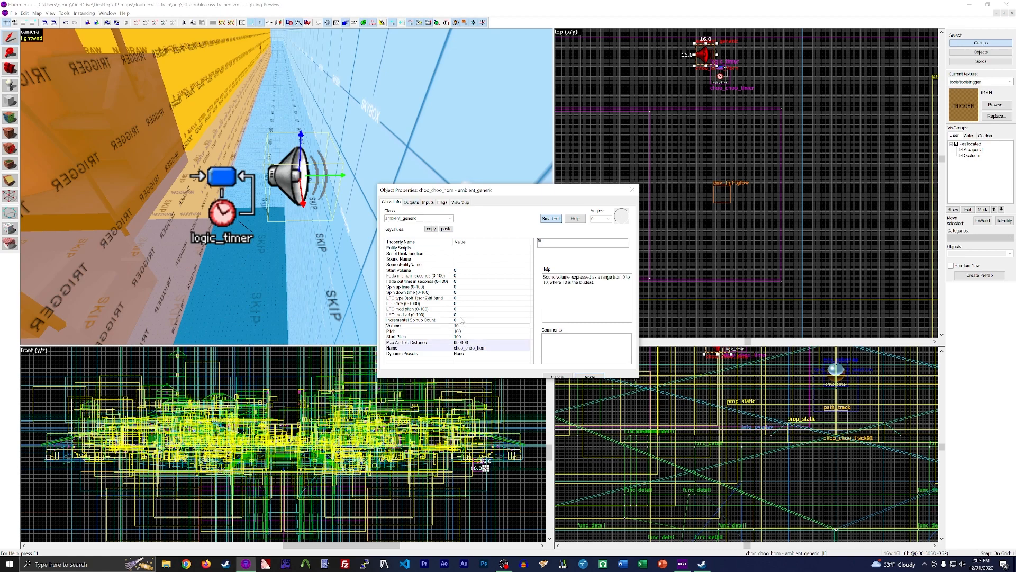
click(458, 270)
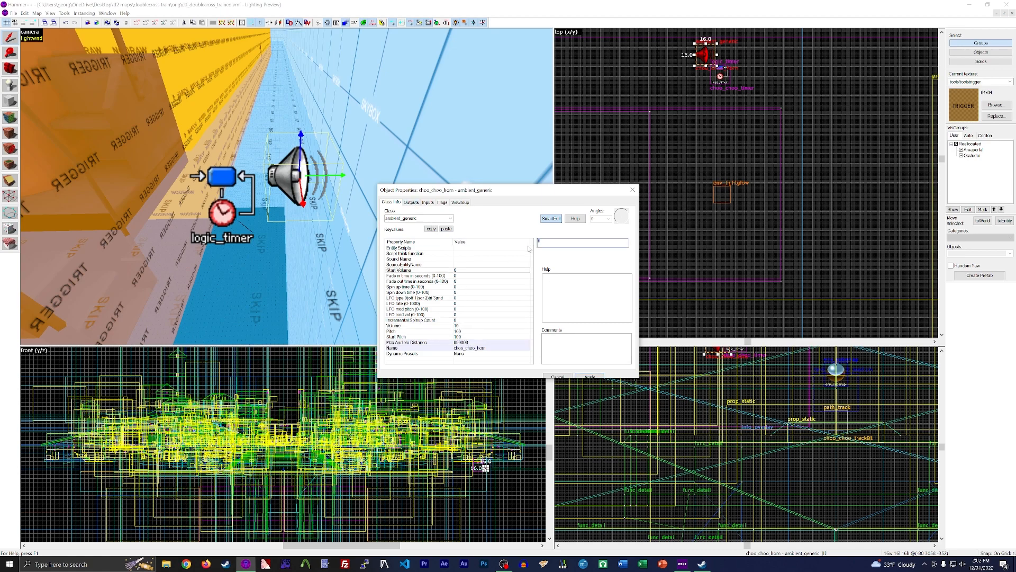
text(10)
key(Return)
text(\)
key(BackSpace)
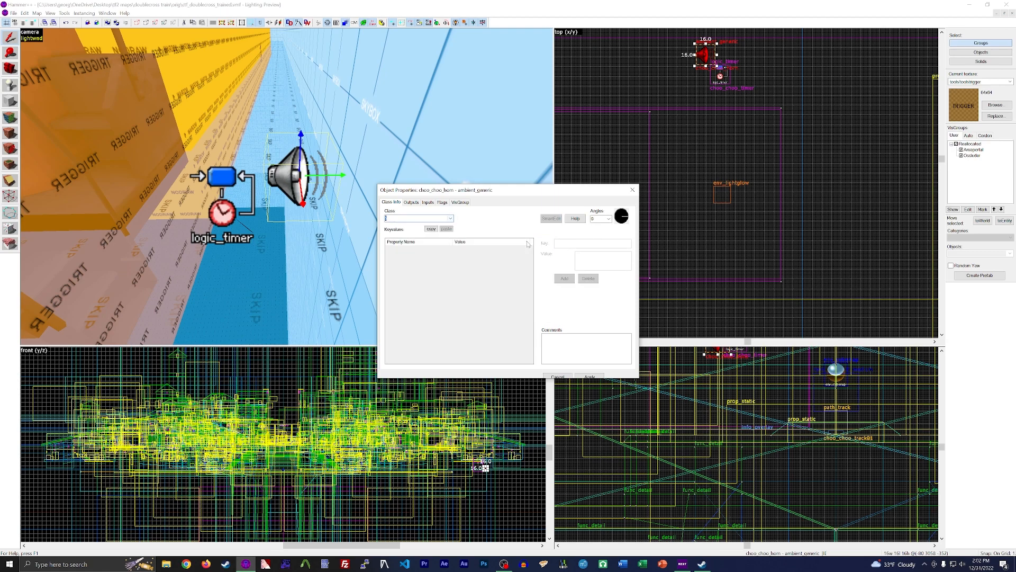
key(Return)
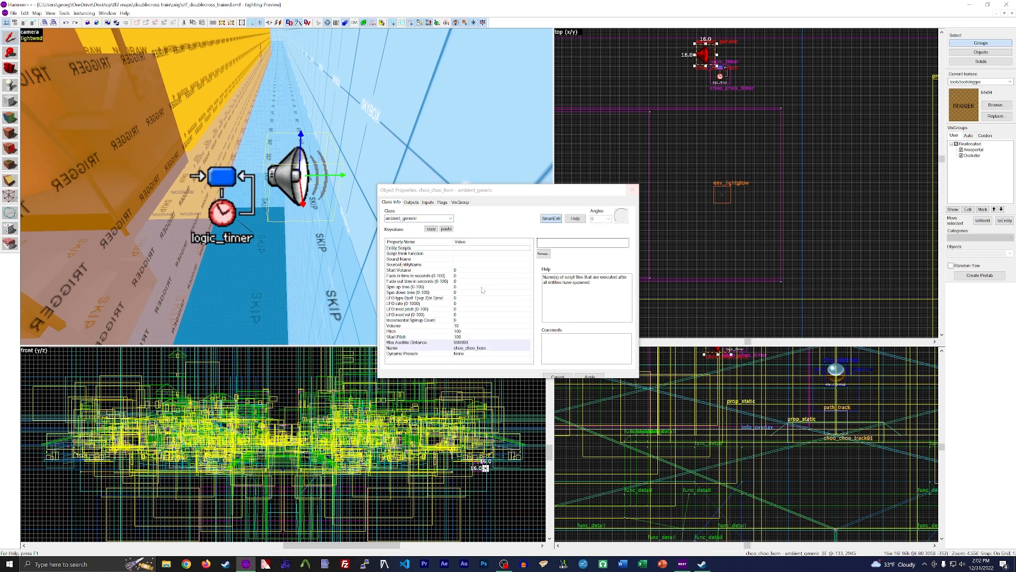
click(442, 202)
click(631, 191)
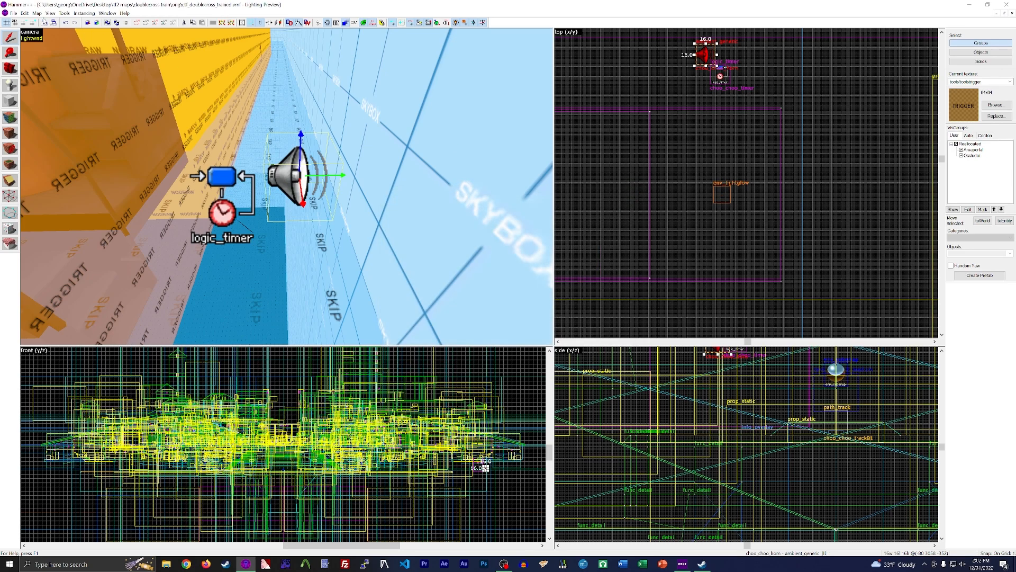
Reopen the choo_choo_horn properties and set Start Volume to 10
double_click(299, 168)
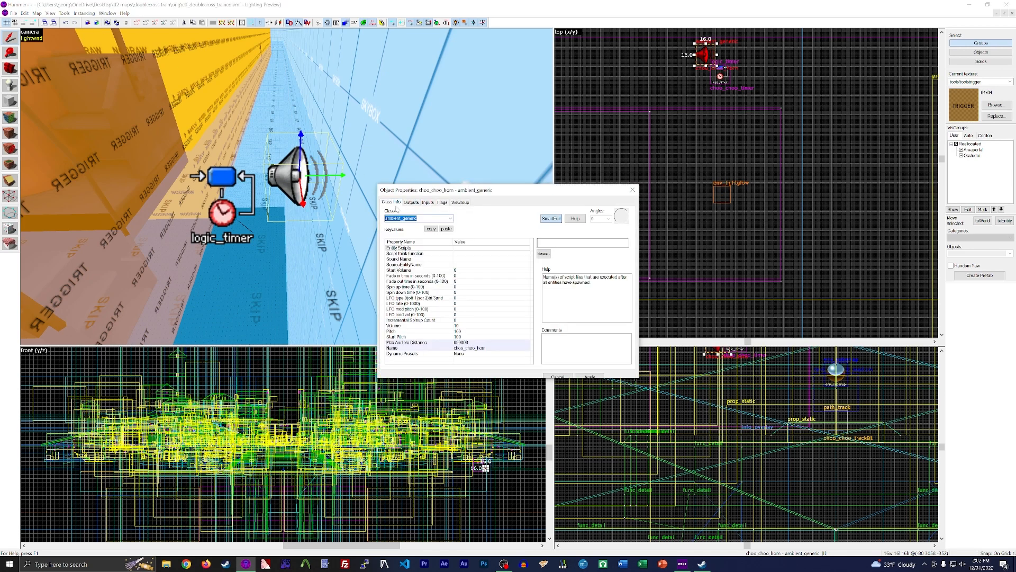
click(466, 321)
click(465, 304)
click(464, 276)
click(464, 270)
text(10)
key(Return)
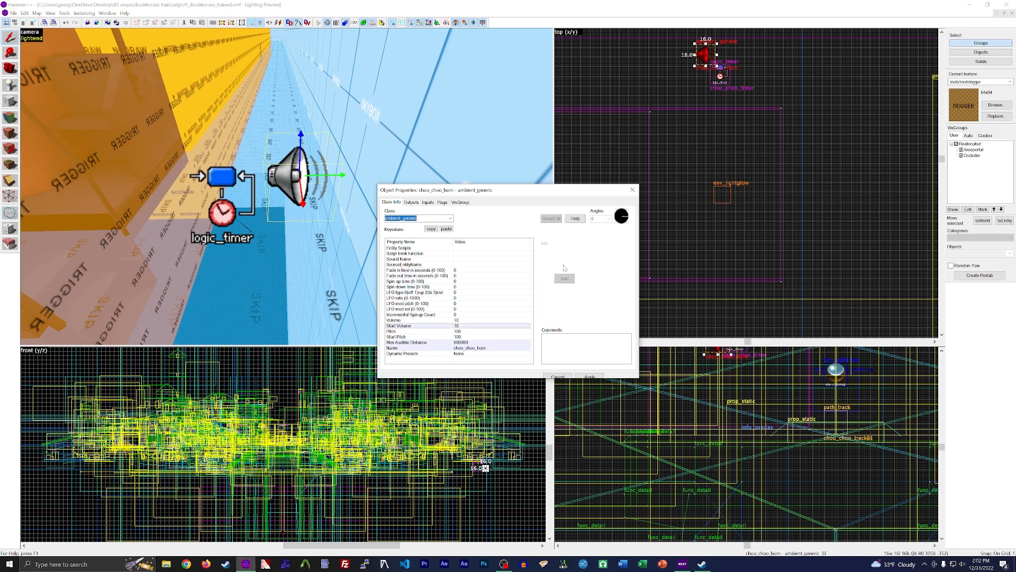
Review the choo_choo_horn keyvalues, including its sound name, source entity, pitch and name, and close its properties
click(471, 353)
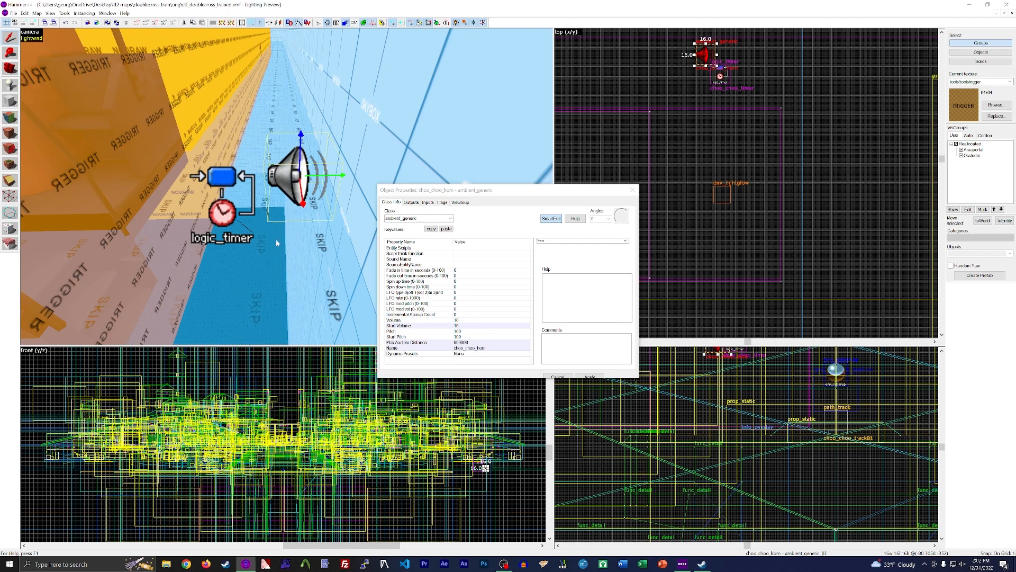
key(z)
key(w)
key(s)
key(z)
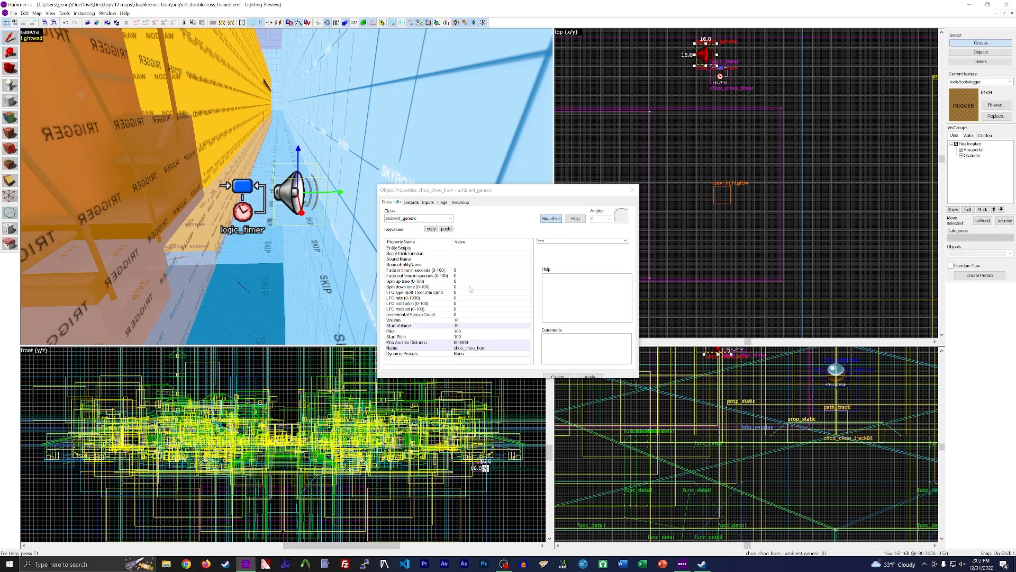
click(458, 259)
click(459, 264)
click(470, 336)
click(472, 347)
click(632, 189)
Add an OnTimer output to the logic_timer that targets the choo_choo_horn entity
double_click(242, 210)
click(411, 202)
click(429, 360)
click(531, 304)
click(526, 310)
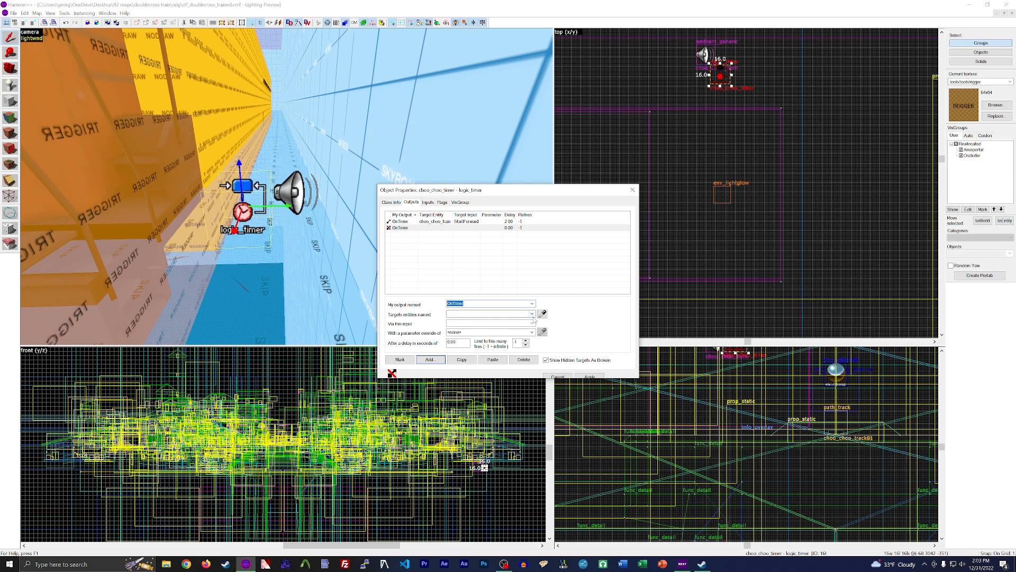
click(542, 314)
click(295, 194)
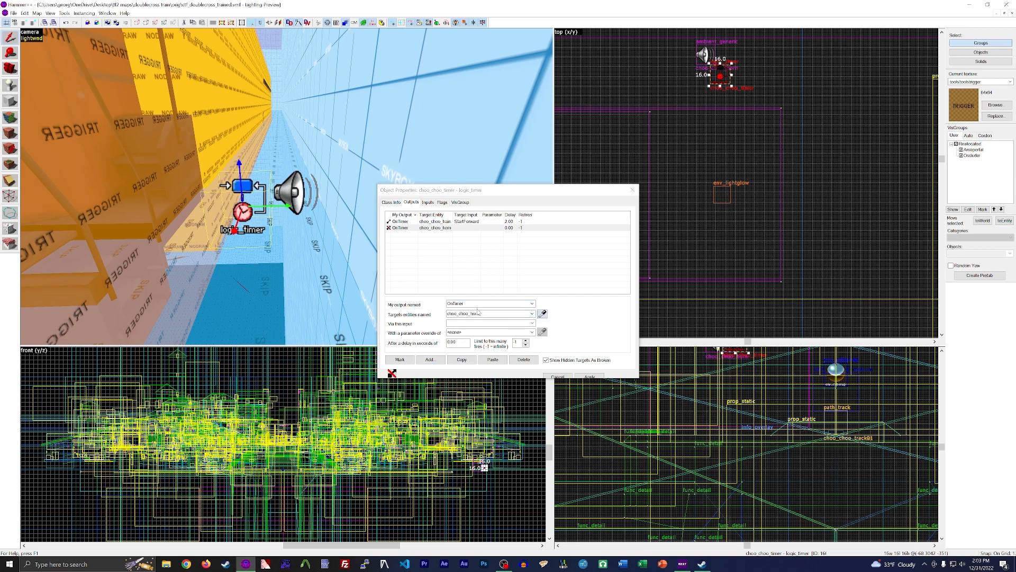
Set the horn output's input to PlaySound, apply it, and close the timer's properties
click(531, 323)
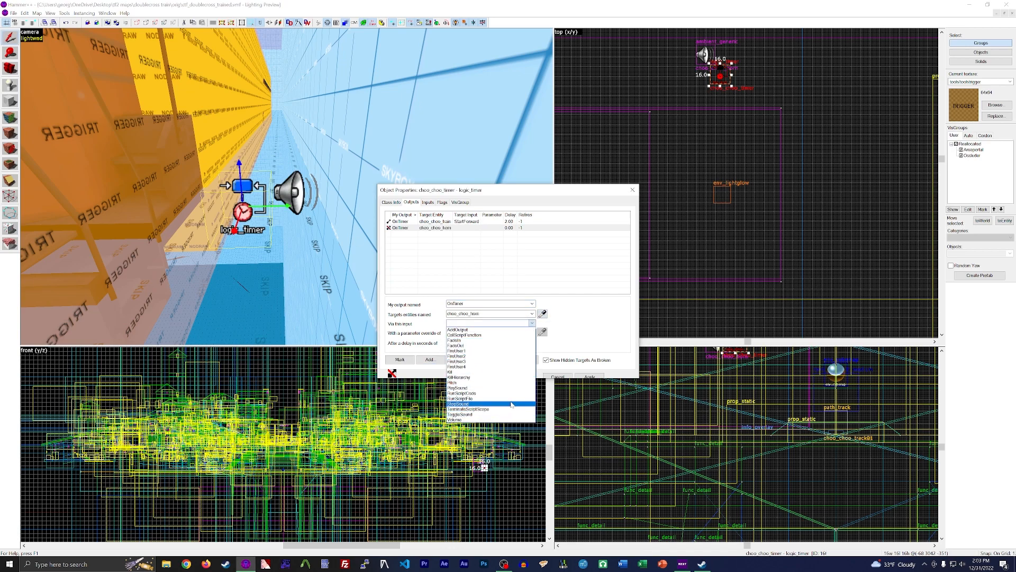
click(508, 388)
click(589, 376)
click(631, 191)
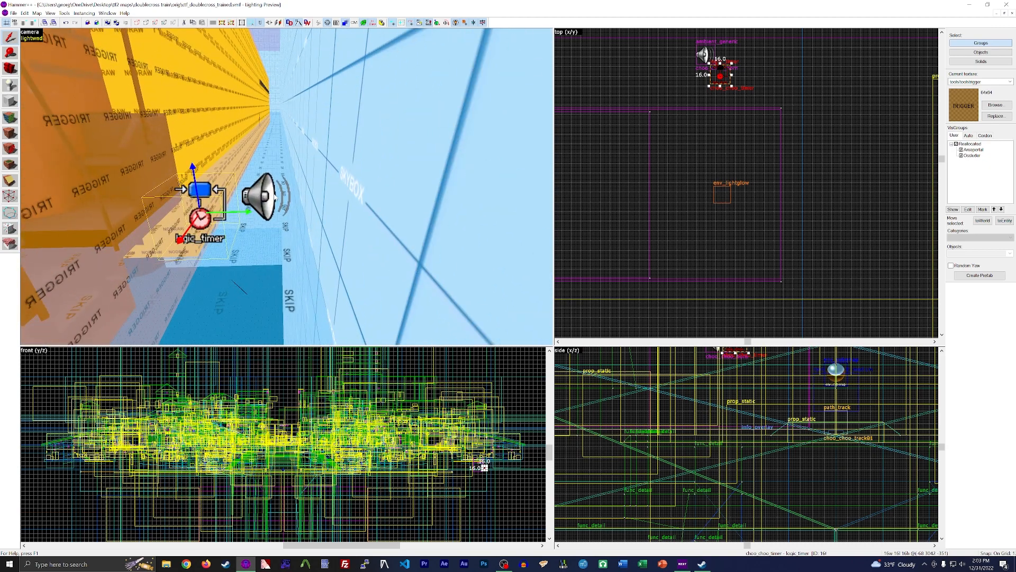
Set the horn entity's Sound Name to ambient\alarms\train_horn_distant1.wav, apply it, and close its properties
double_click(262, 196)
click(458, 259)
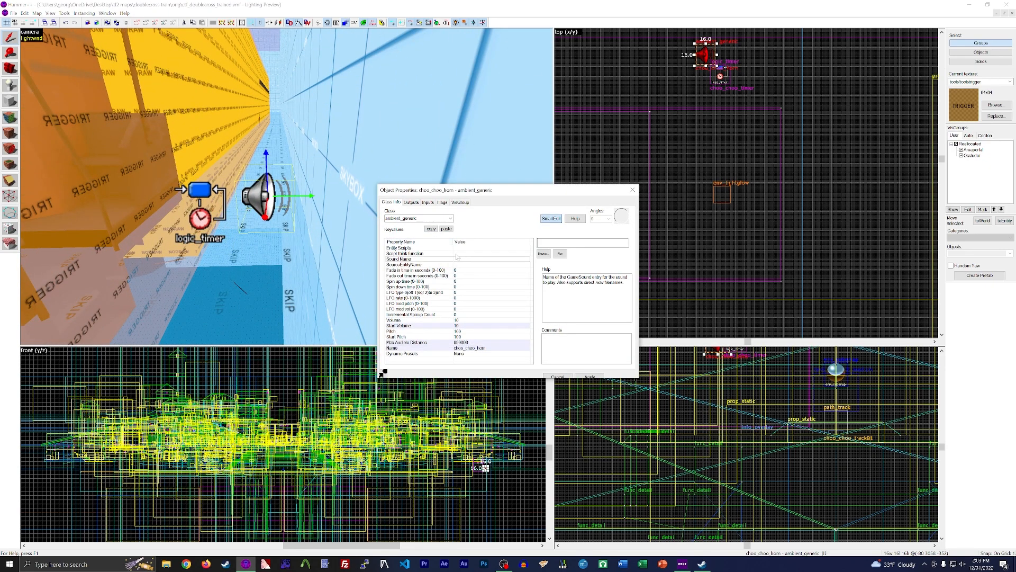
click(548, 255)
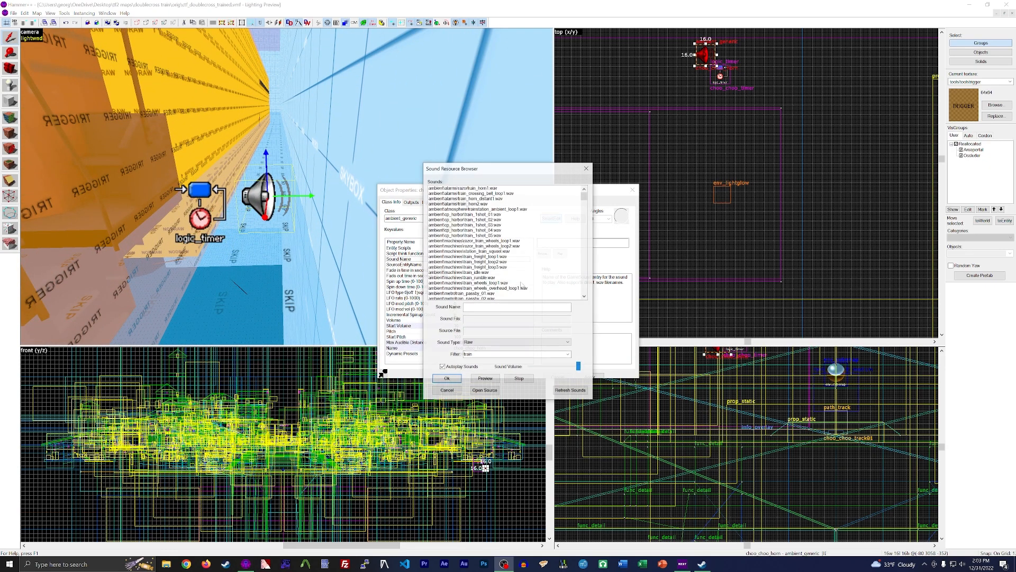
key(Down)
key(Down)
key(Down)
key(Down)
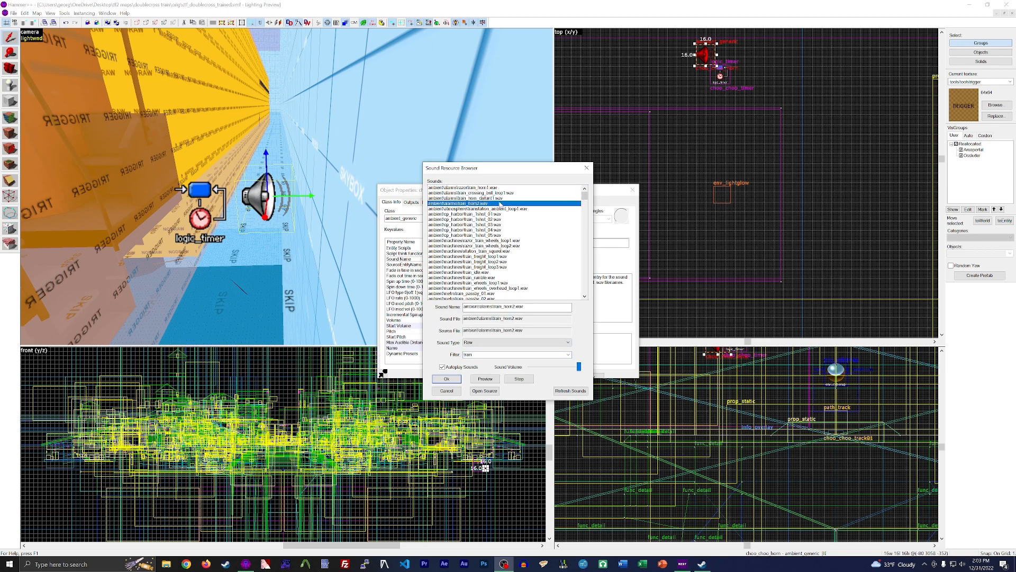
key(Up)
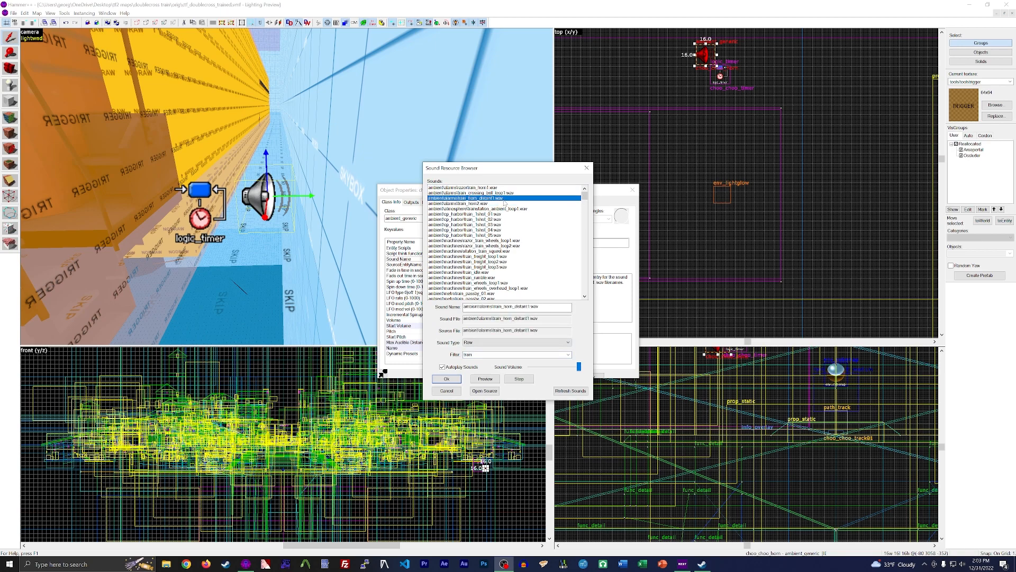
click(447, 379)
click(592, 377)
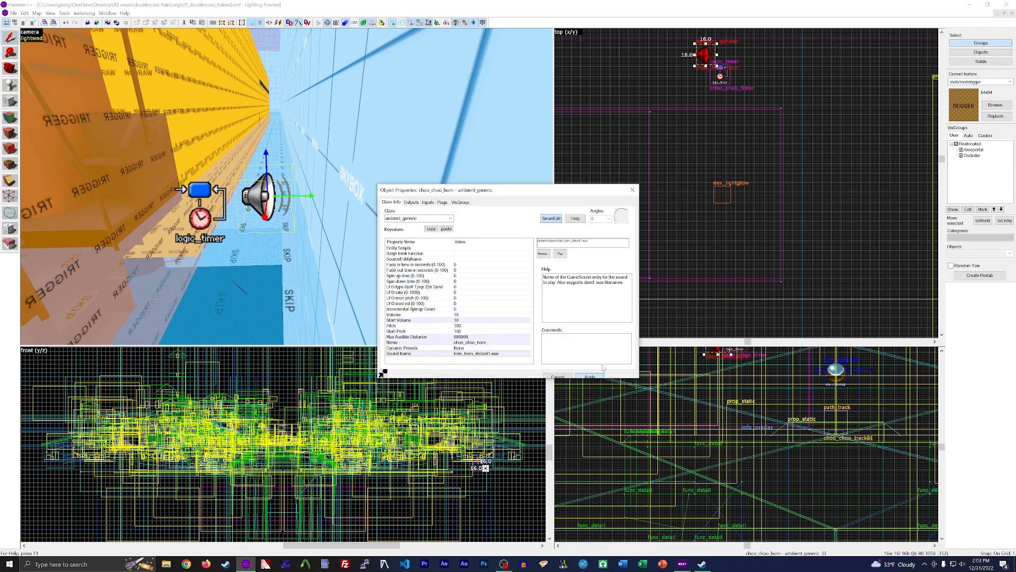
click(632, 189)
Save the ctf_doublecross_trained map
key(z)
key(s)
key(a)
key(z)
click(14, 12)
click(22, 46)
key(z)
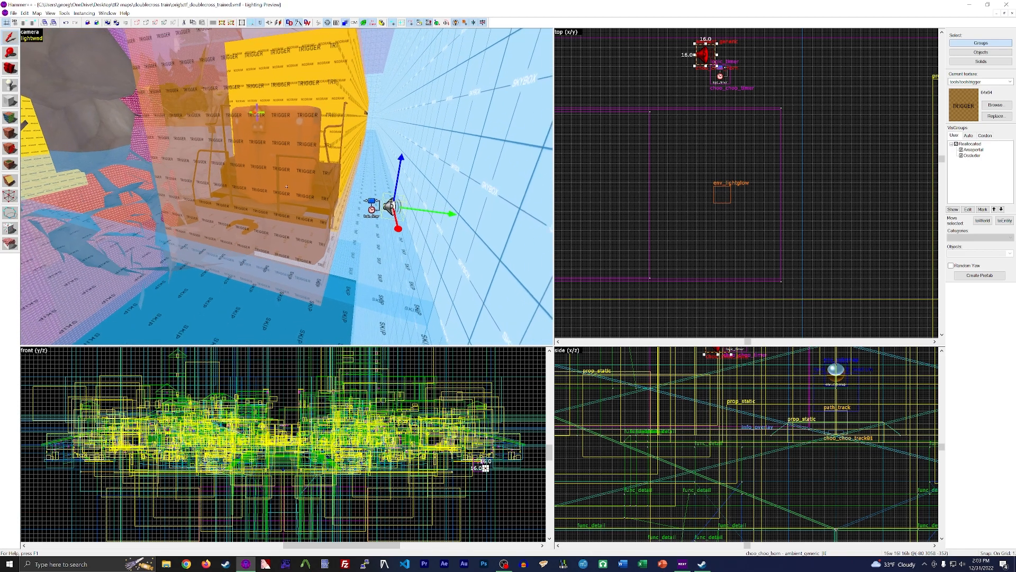
key(z)
Open the Run Map settings and select the Fast compile configuration
click(14, 13)
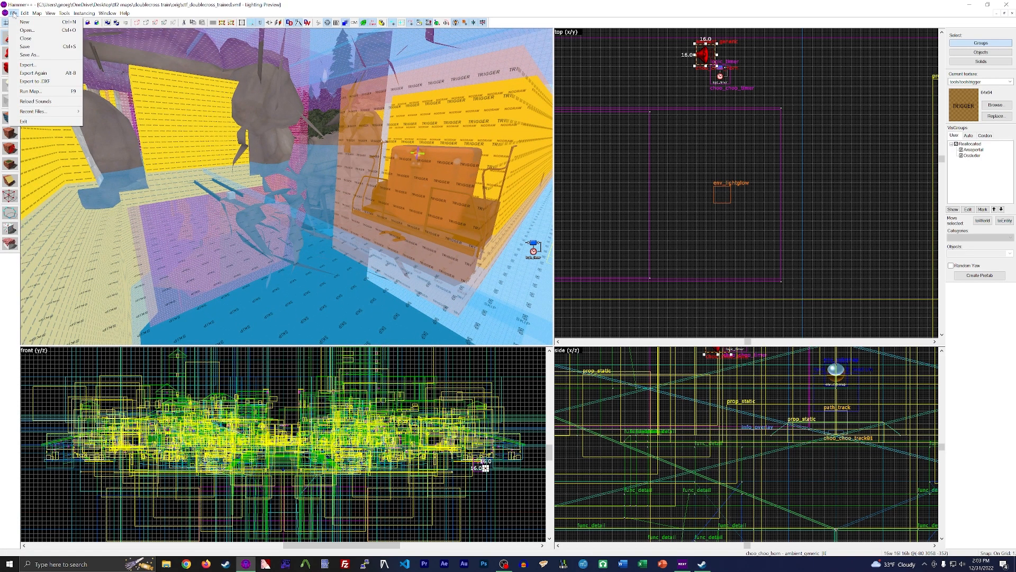
click(30, 91)
drag(453, 230, 305, 190)
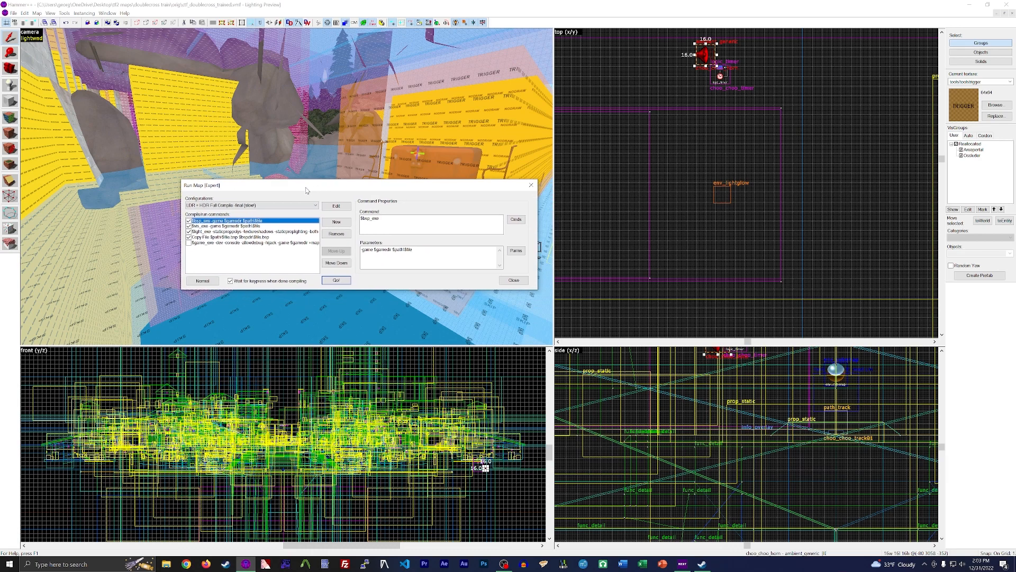
click(307, 205)
click(219, 218)
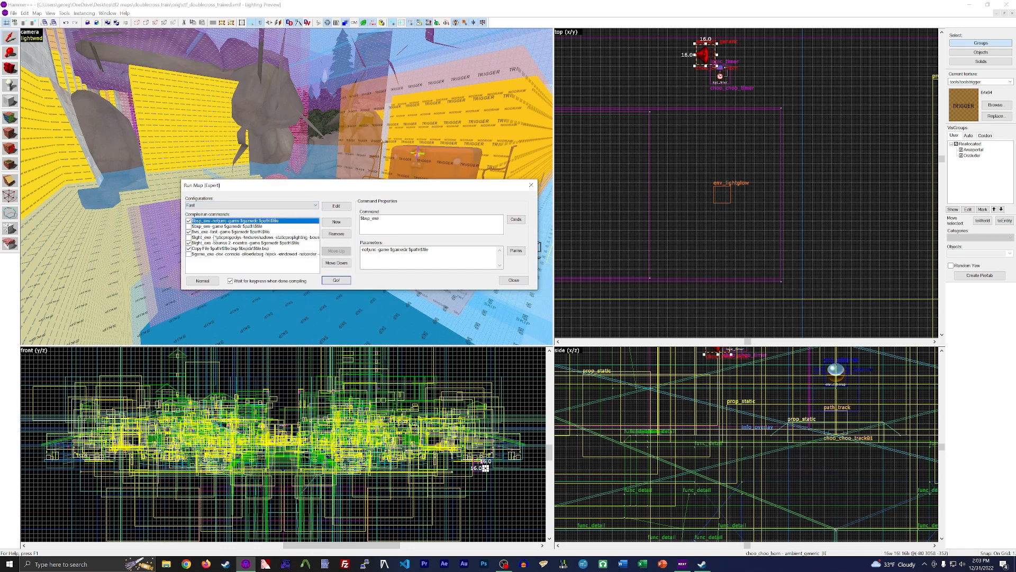
Disable the vis_exe -fast command, compile the map, and close the finished compiler window
click(189, 232)
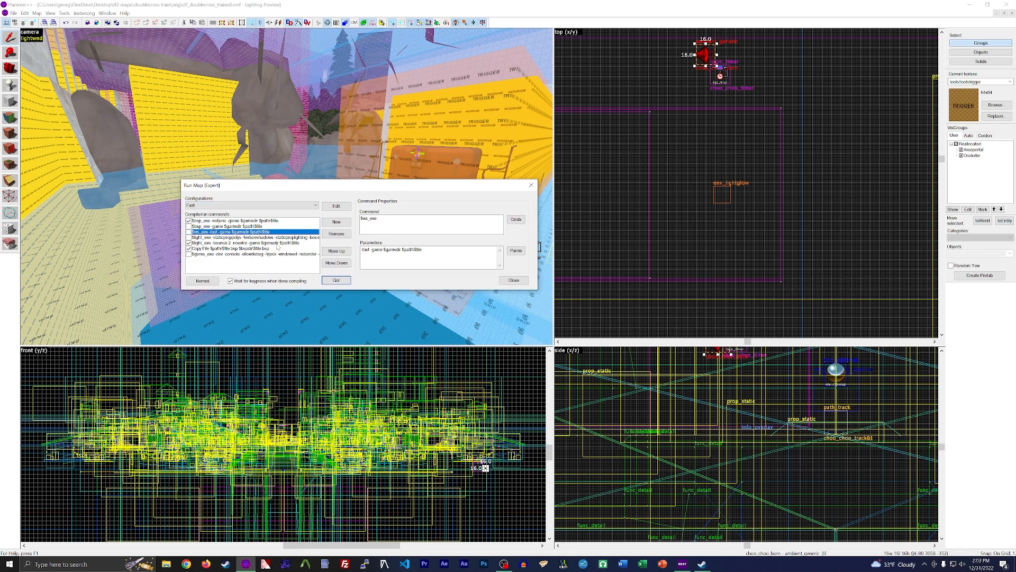
click(234, 243)
click(233, 238)
click(234, 233)
click(234, 243)
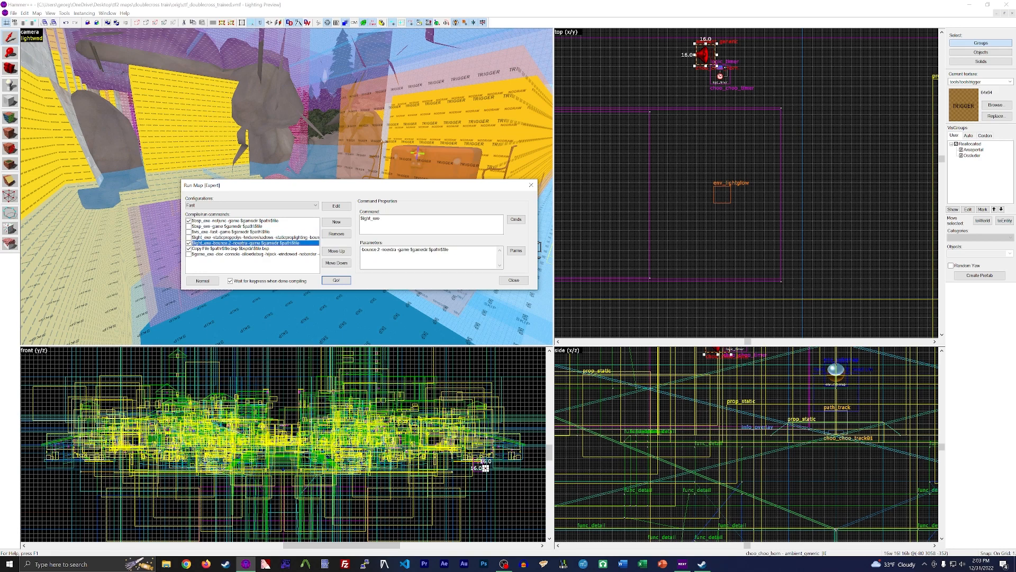
click(336, 280)
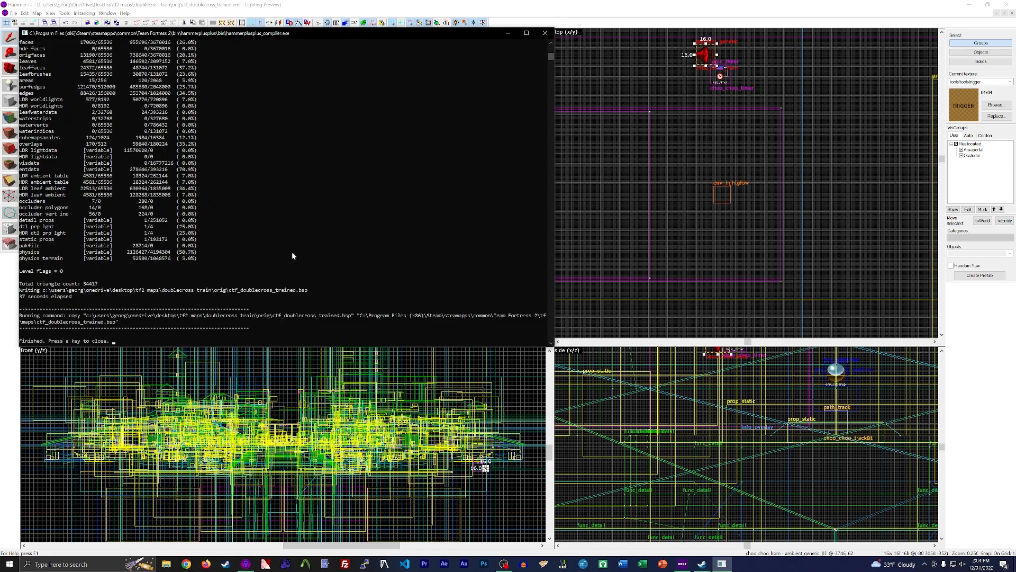
key(Return)
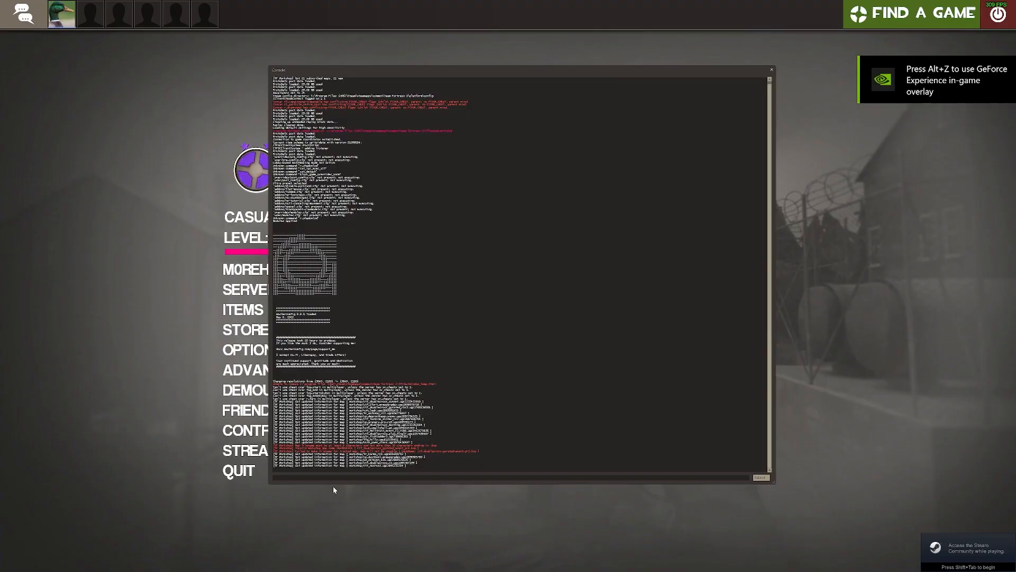
Switch to Team Fortress 2 and load the map ctf_doublecross_trained from the console
click(336, 477)
text(map )
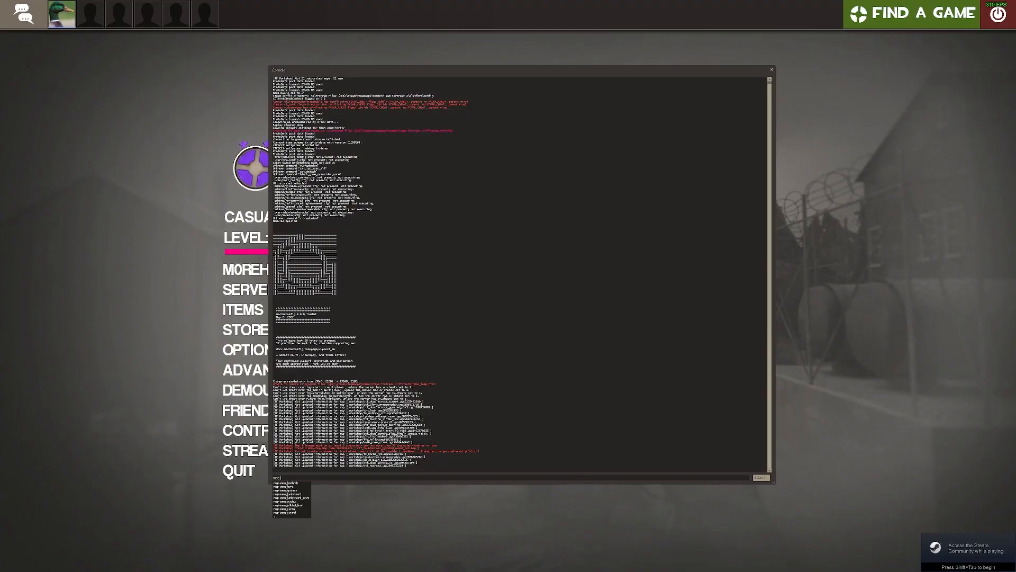
text(ctf_doublec)
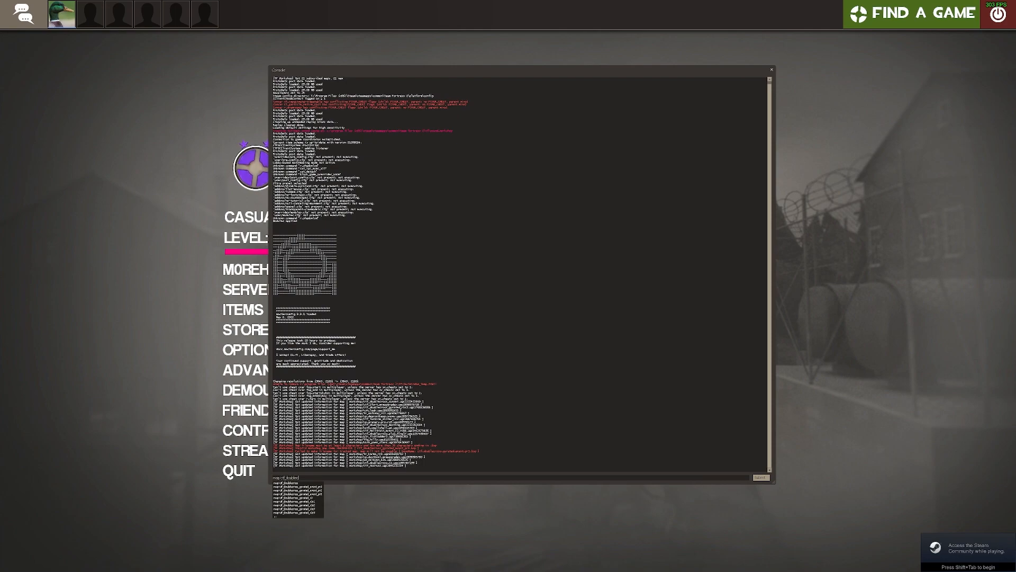
text(ross_trained)
key(Return)
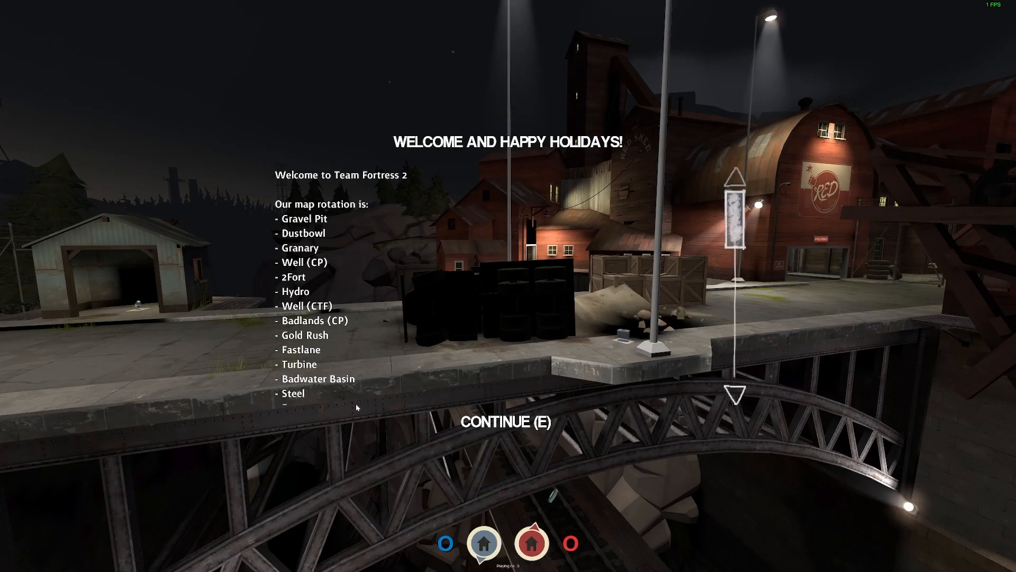
Dismiss the welcome message, join team RED as Scout, and switch to the bat
click(487, 426)
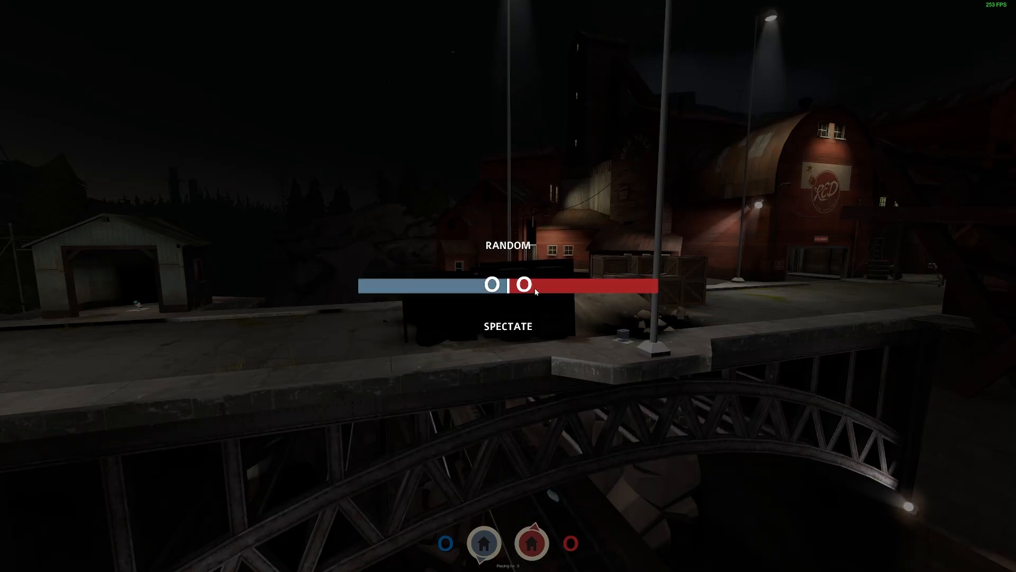
click(534, 288)
key(1)
key(2)
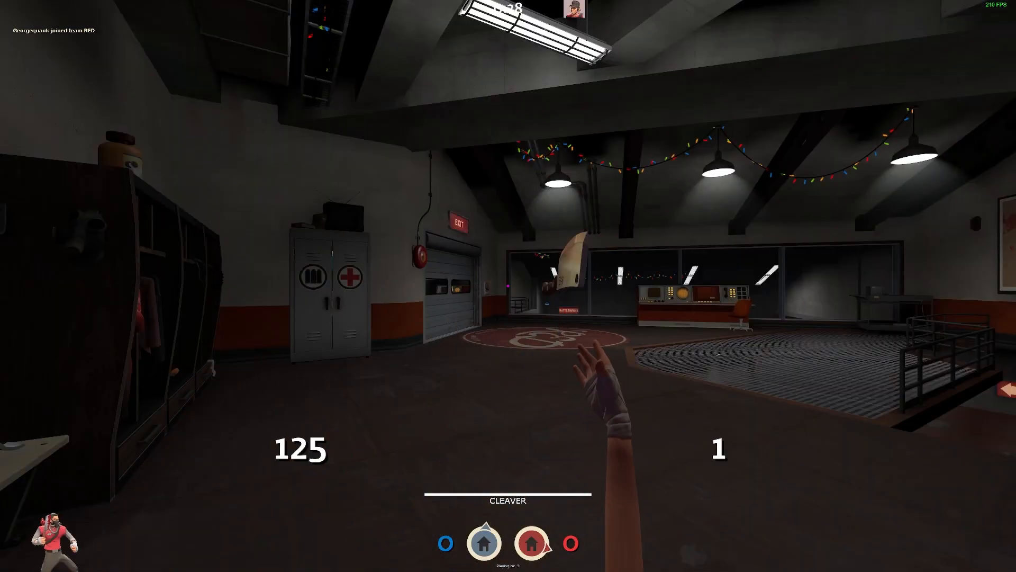
click(508, 285)
key(3)
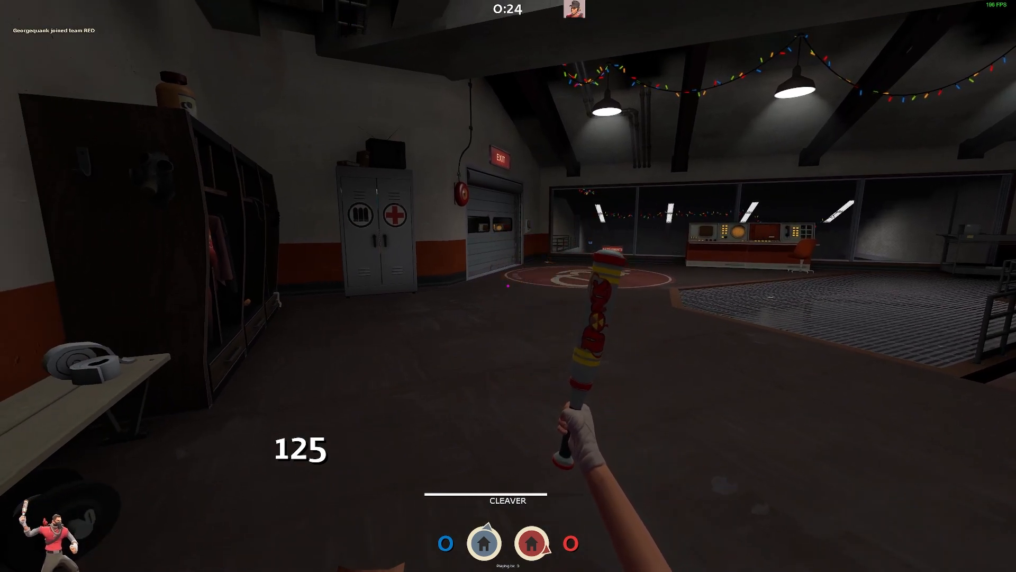
Walk out of the RED spawn and along the bridge edge above the train tracks
key(w)
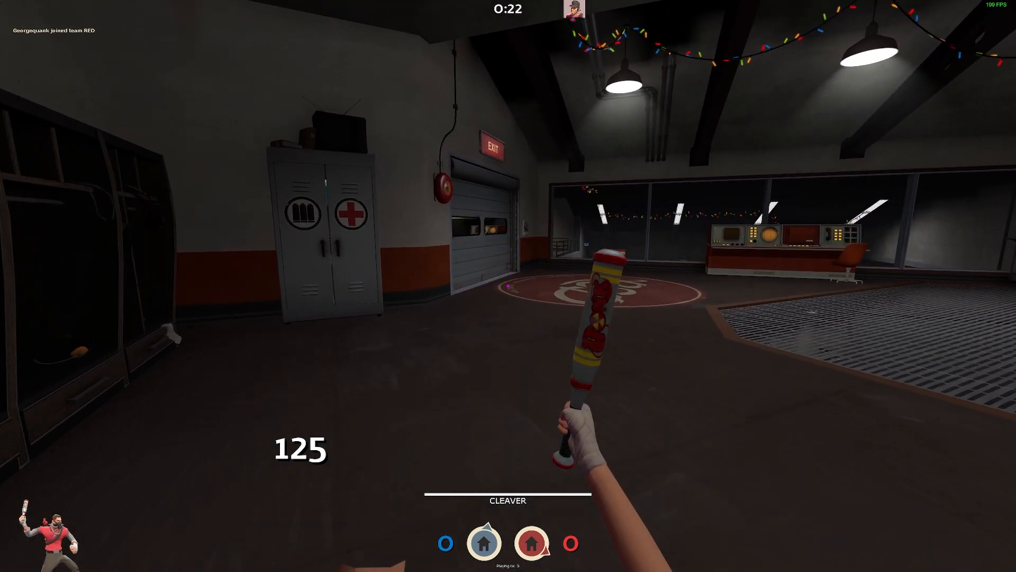
key(Tab)
key(w)
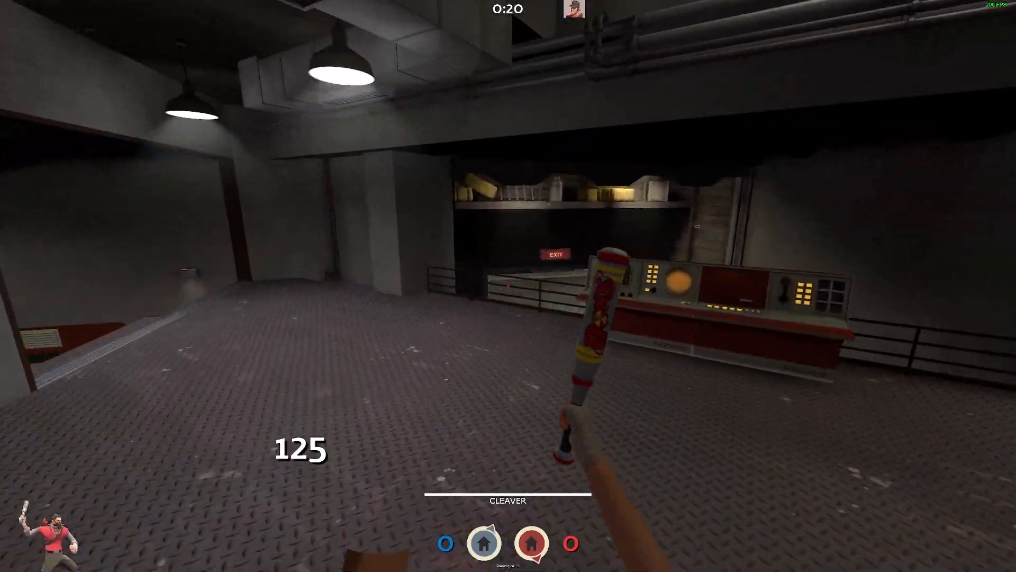
key(w)
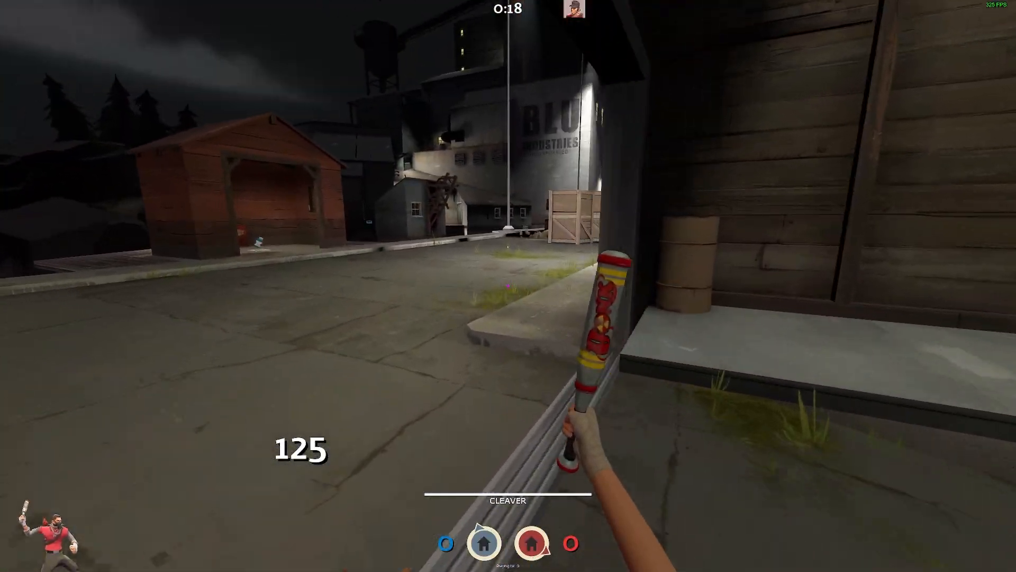
key(w)
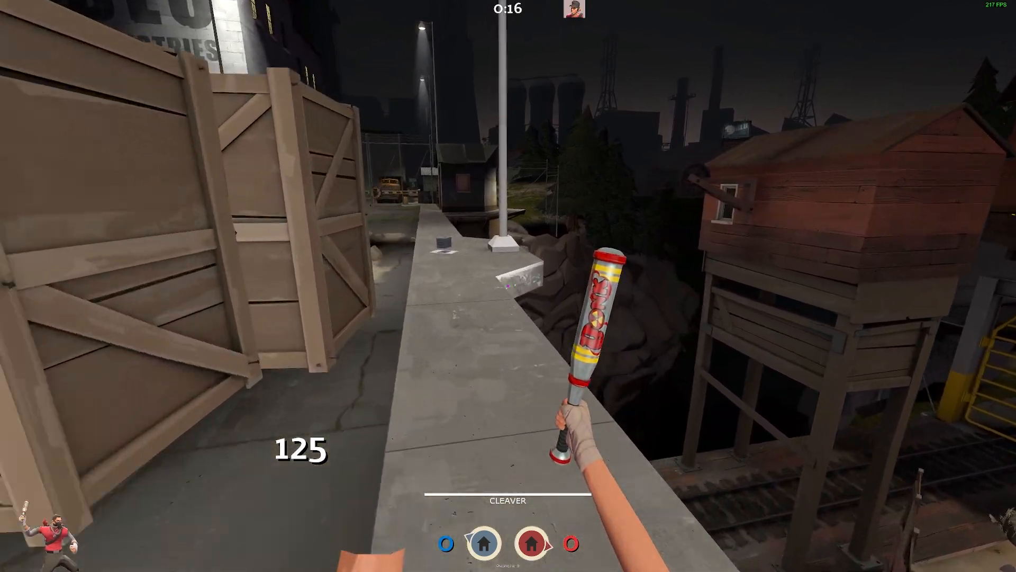
key(w)
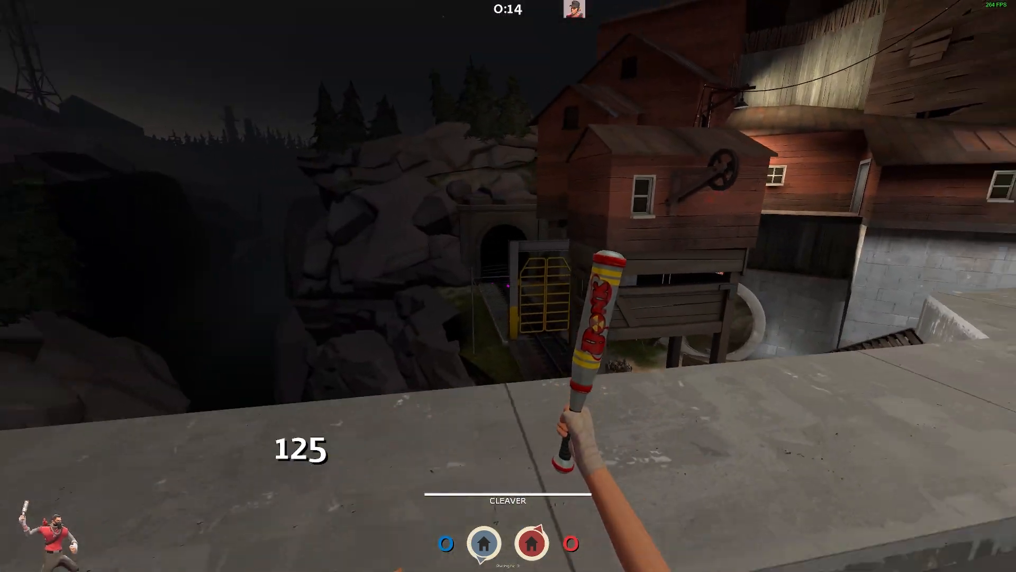
key(w)
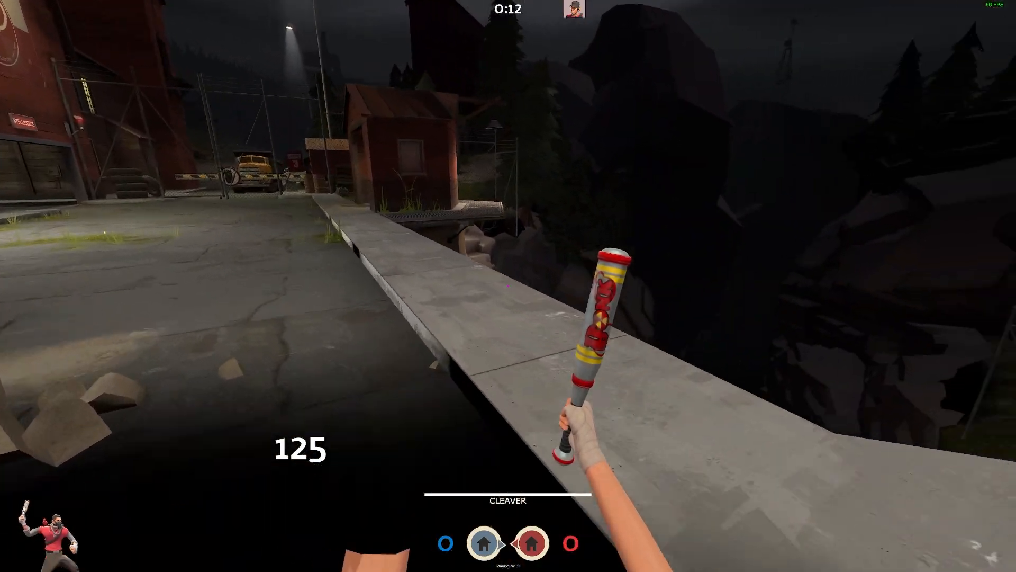
Take a position on the bridge facing the rail tunnel and gate to watch for the train
key(space)
key(w)
key(a)
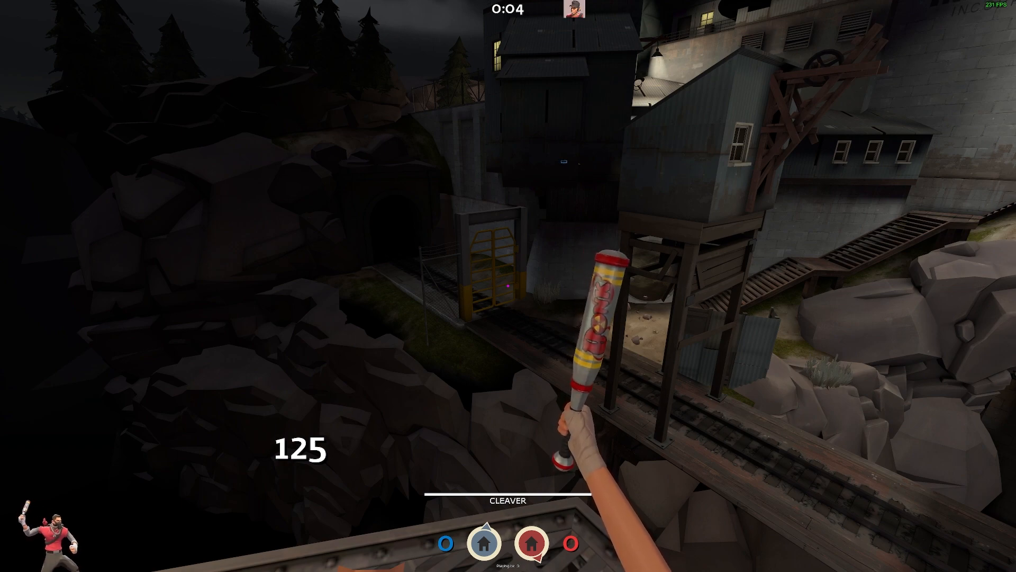
key(a)
key(w)
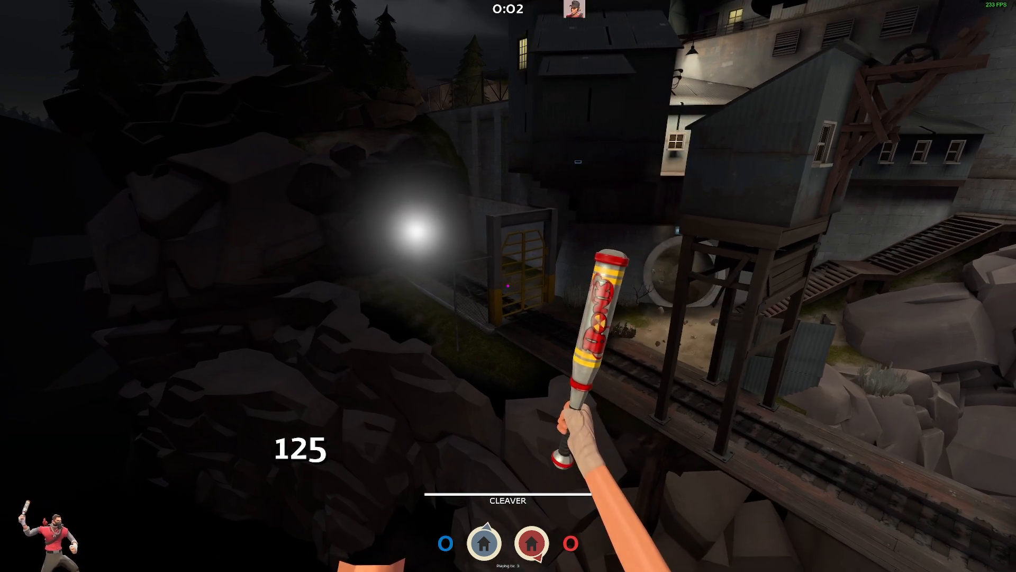
Return from the RED spawn to the tracks and run into the passing train beside the yellow gate
key(2)
click(508, 286)
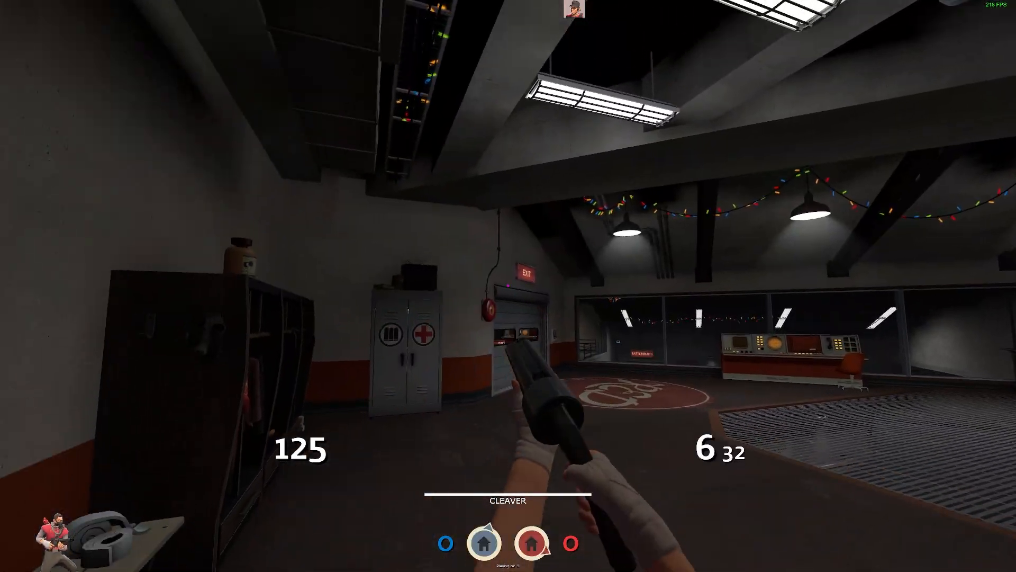
key(3)
key(2)
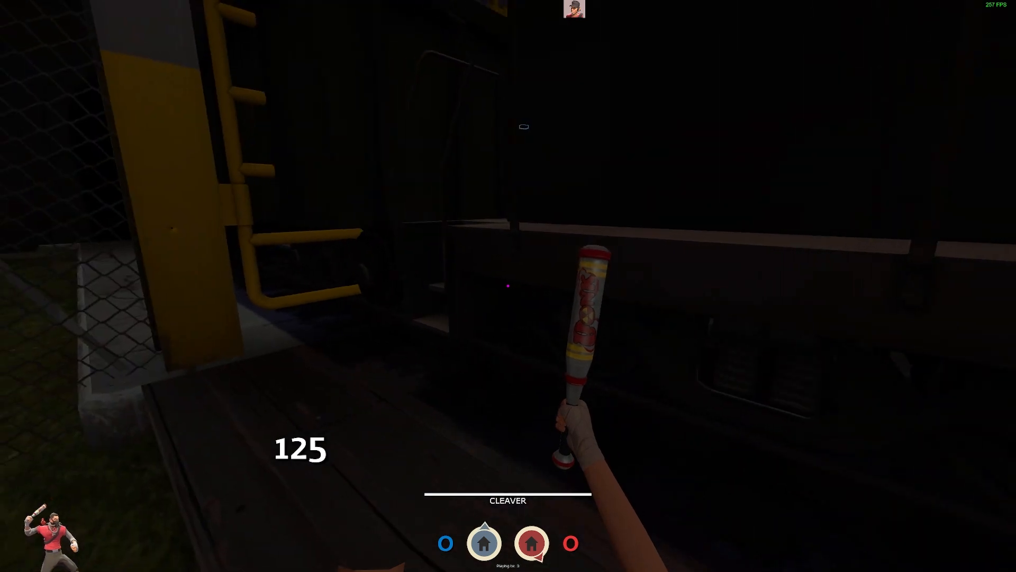
key(w)
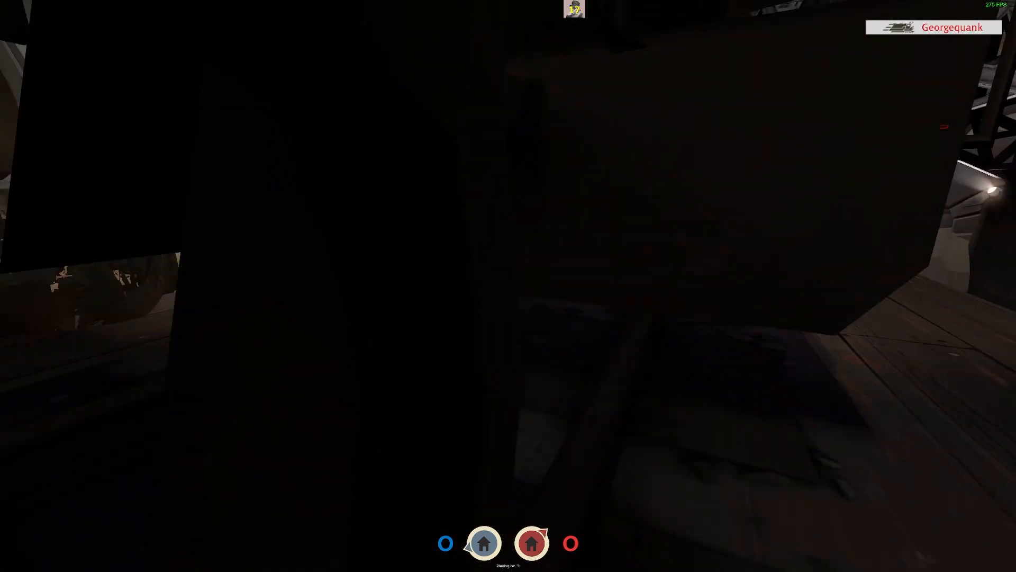
Switch to Hammer++ and set the Max Speed of the choo_choo_train func_tanktrain to 2000
key(Escape)
click(267, 491)
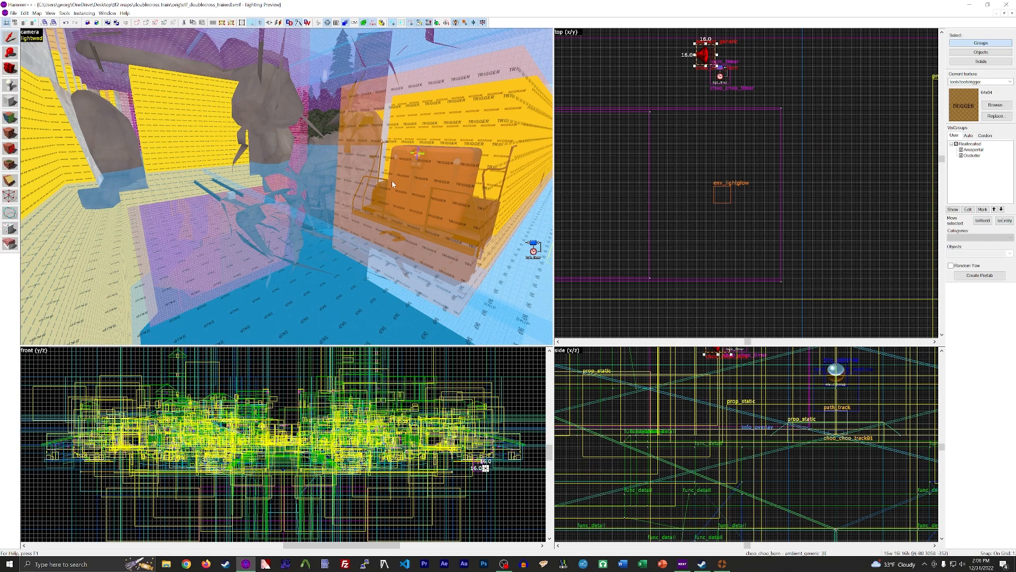
key(z)
key(w)
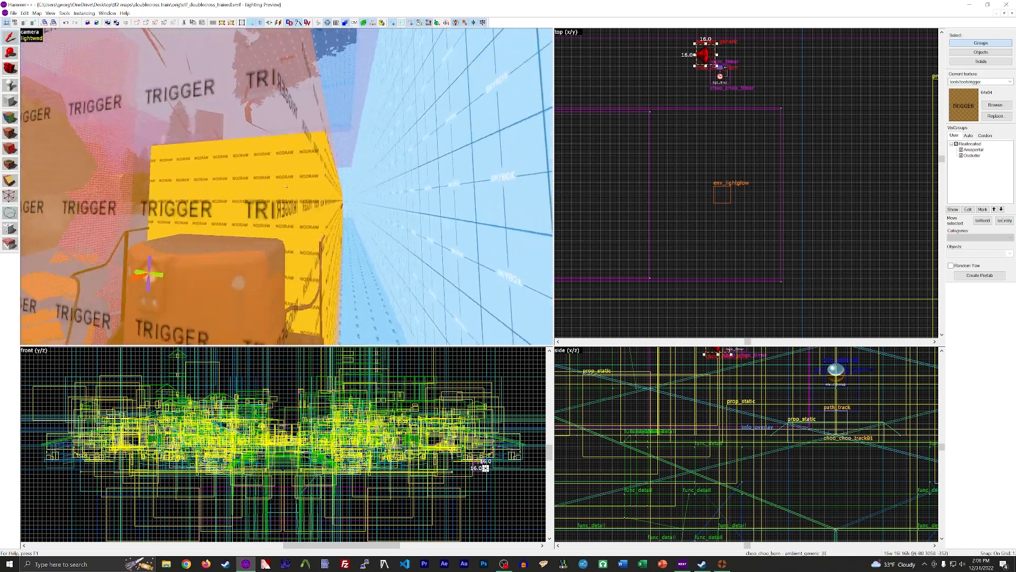
key(z)
double_click(266, 189)
scroll(461, 265, down, 1)
click(450, 270)
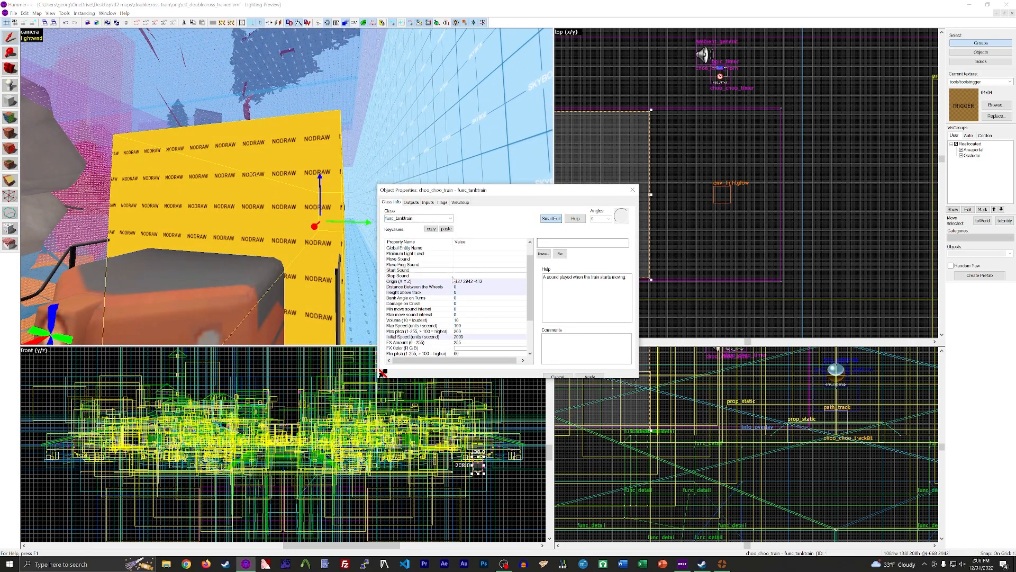
scroll(471, 296, down, 3)
click(456, 276)
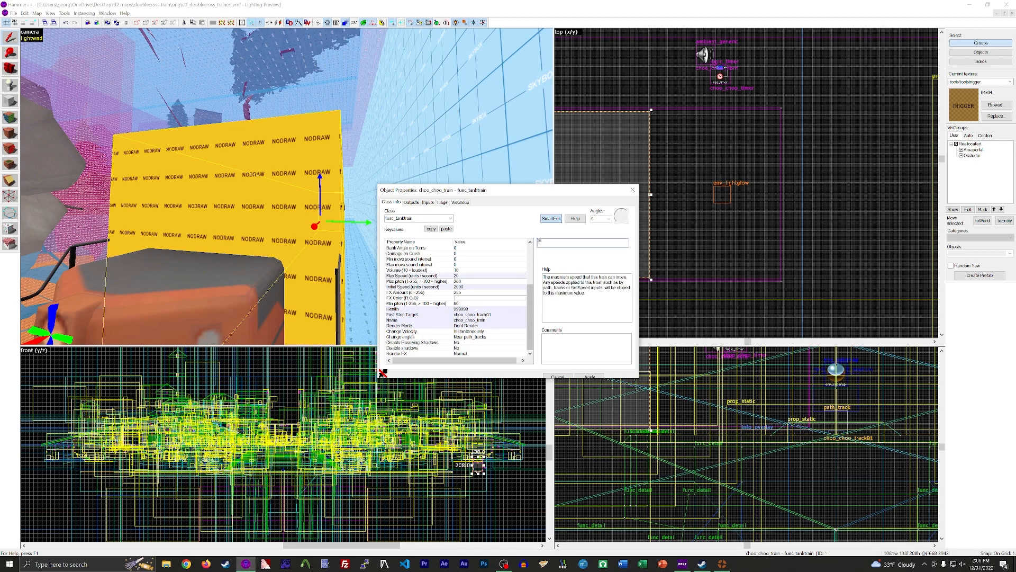
key(Return)
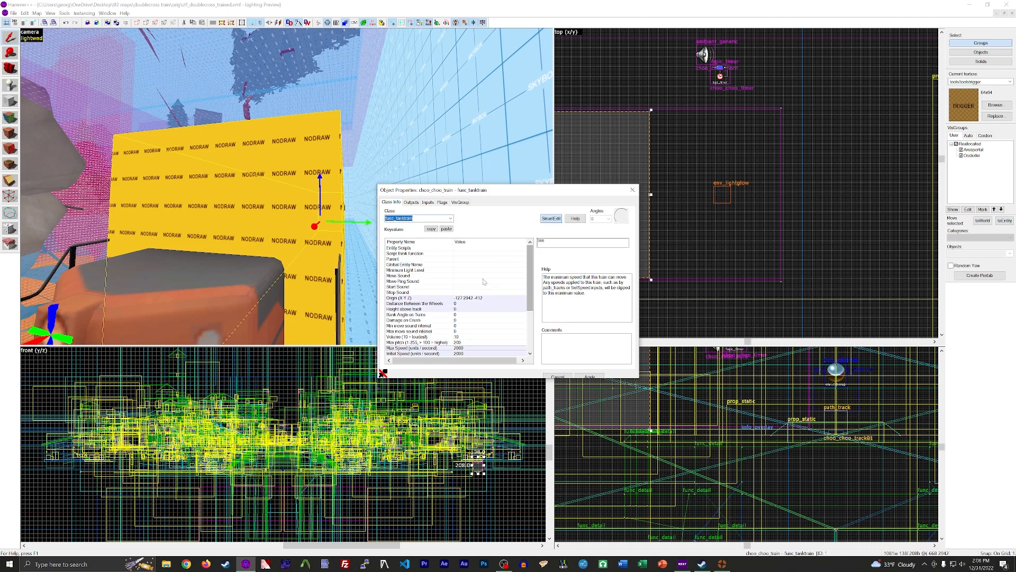
scroll(487, 277, down, 4)
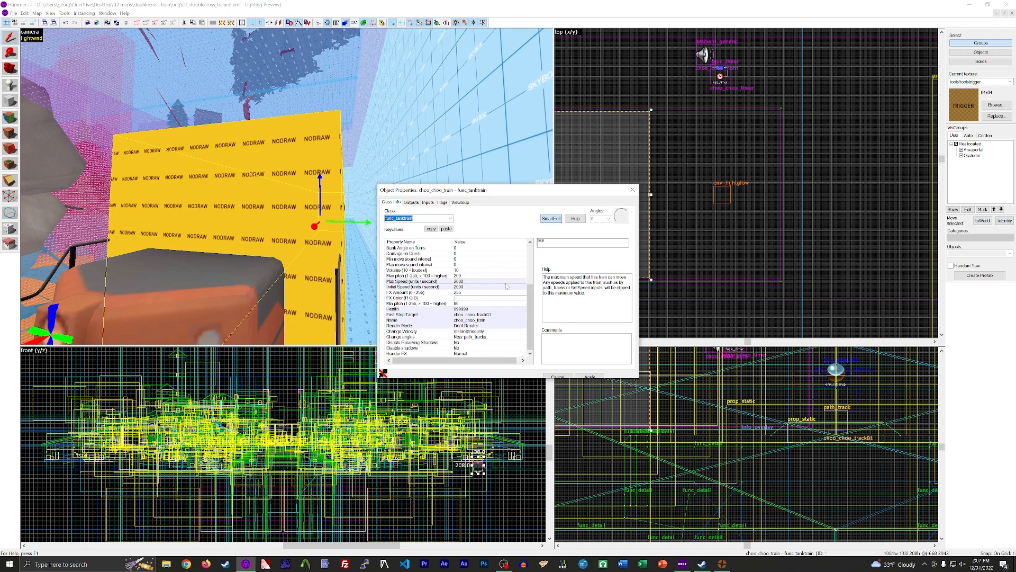
click(479, 270)
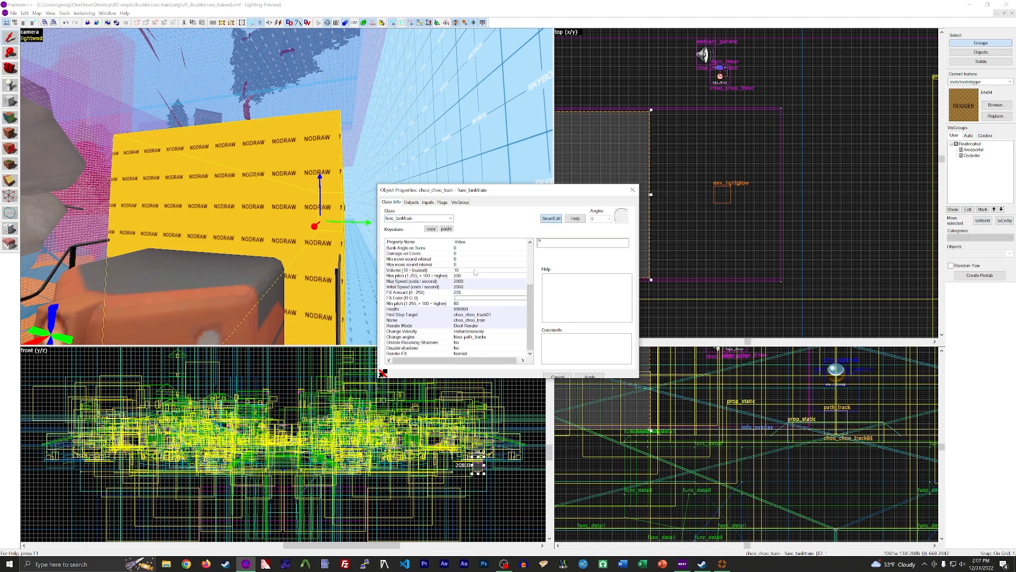
click(632, 190)
Select the path_track entities at both ends of the train route and lower them together by about 2 units
key(z)
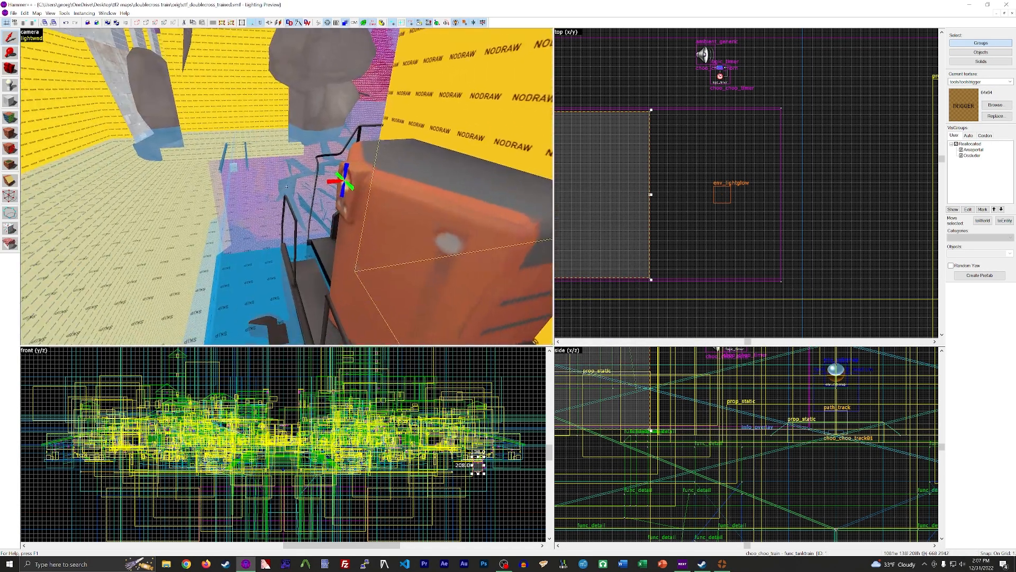
key(w)
key(w)
click(287, 187)
key(w)
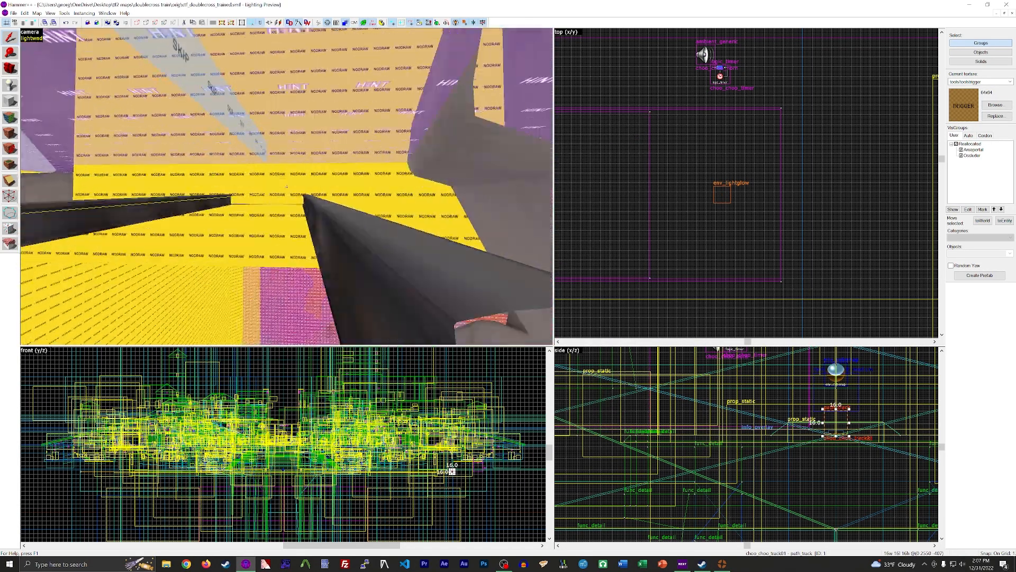
key(z)
key(w)
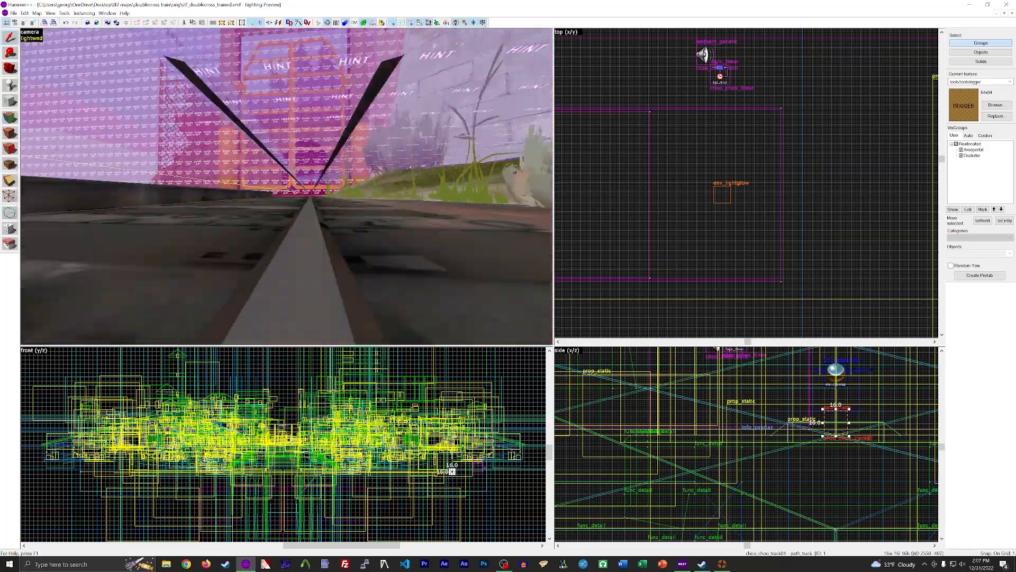
key(w)
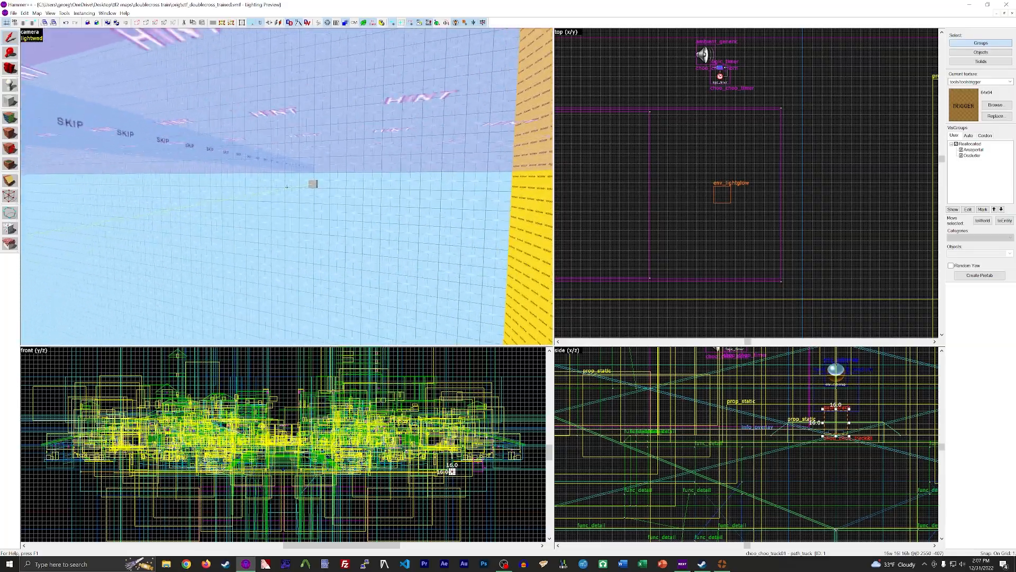
ctrl+click(302, 185)
key(z)
key(w)
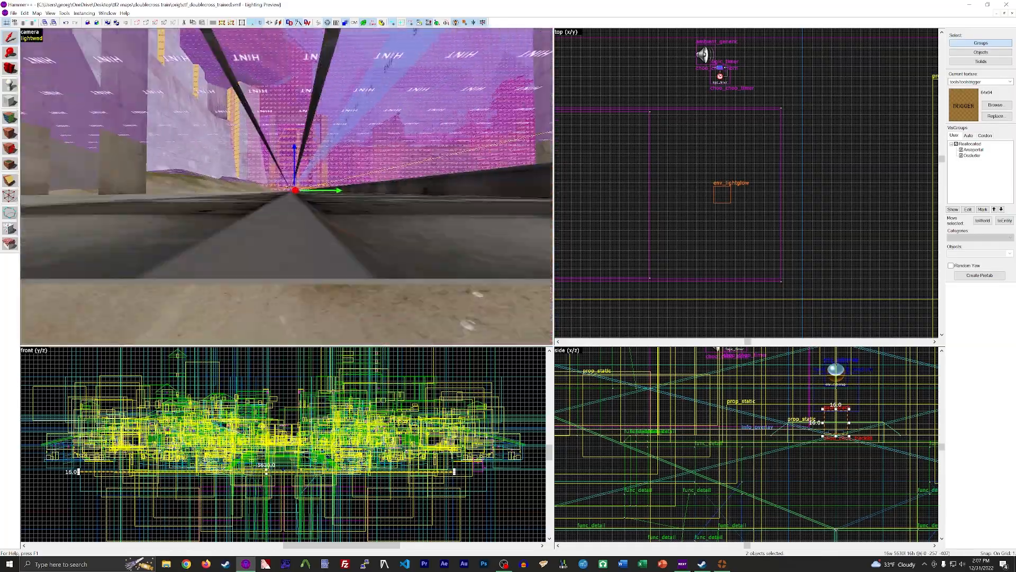
key(w)
key(z)
drag(233, 176, 234, 177)
key(z)
Examine the train's func_tanktrain brush and the choo_choo_hurt trigger around the locomotive
key(w)
key(z)
key(w)
key(z)
key(w)
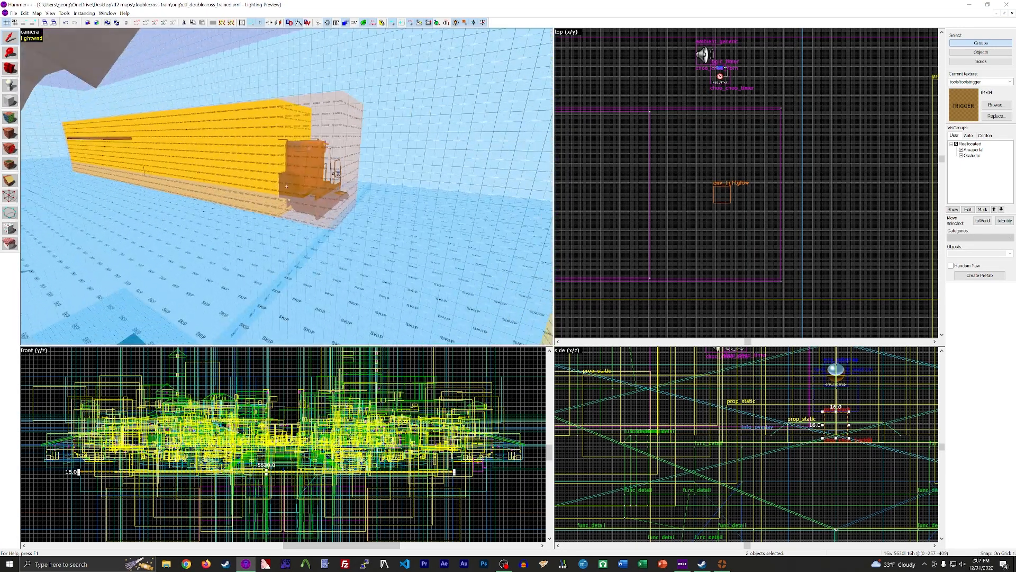
key(z)
click(318, 199)
key(z)
key(s)
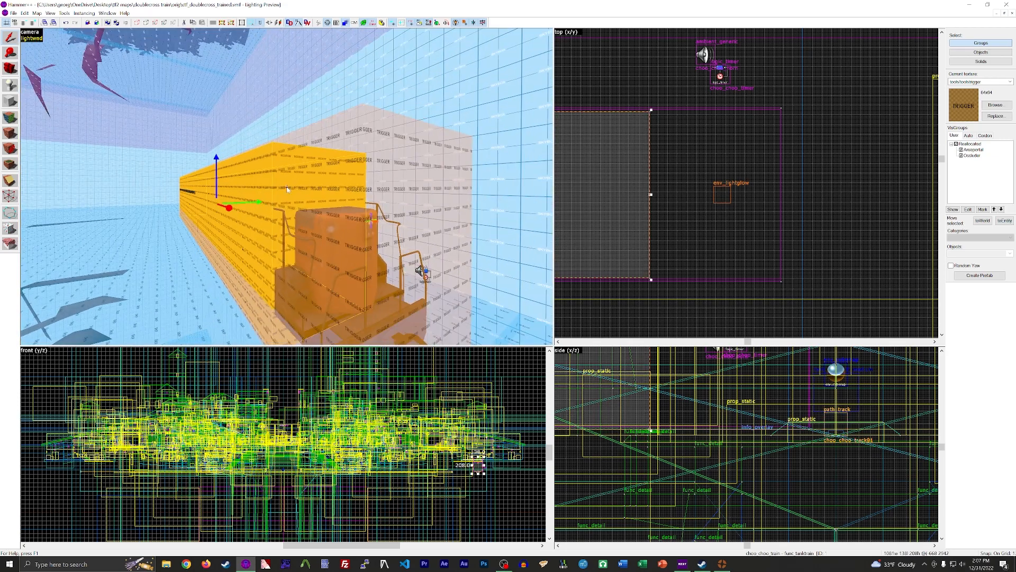
key(w)
key(z)
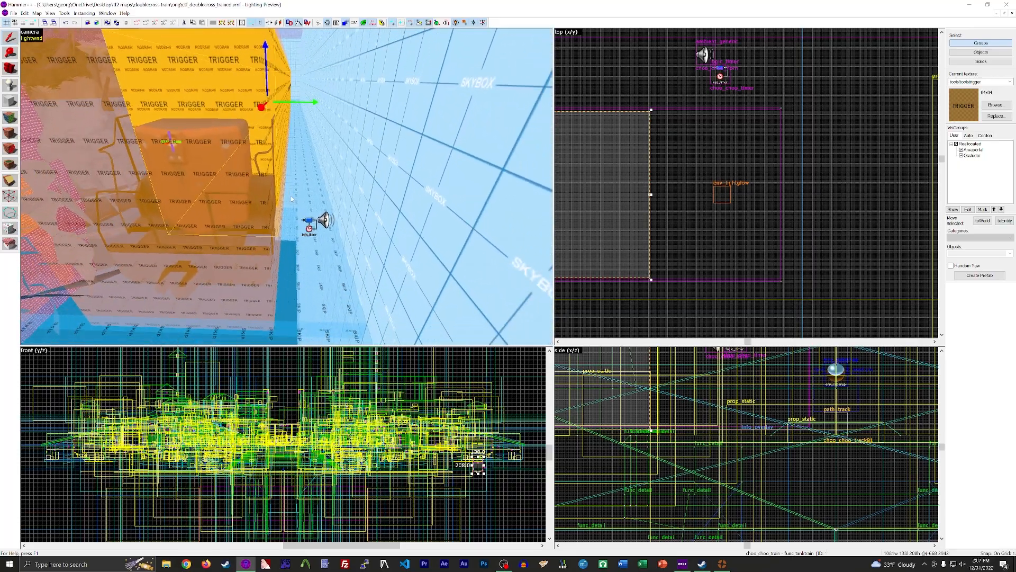
click(307, 224)
click(229, 214)
key(z)
key(s)
key(z)
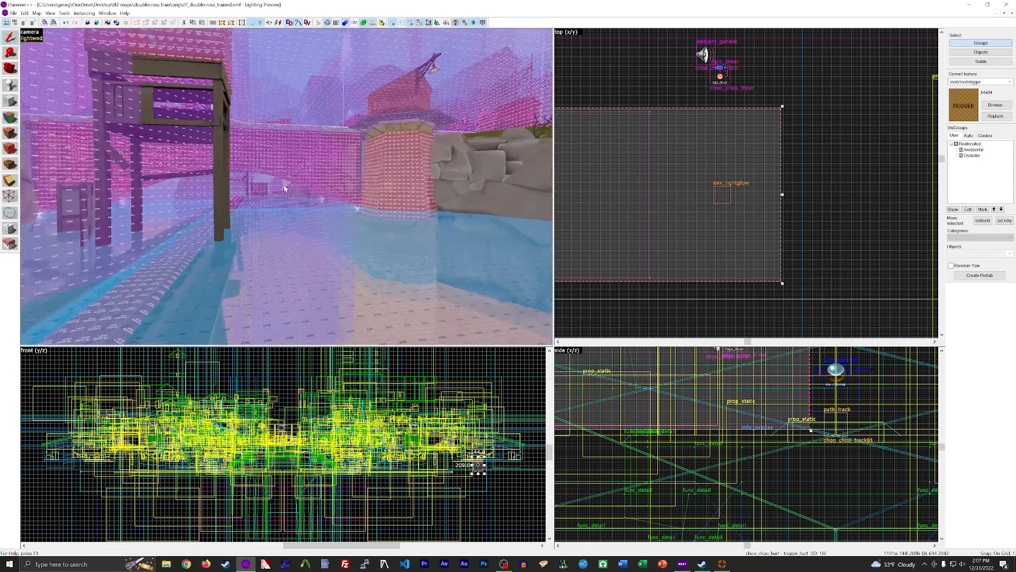
Hide the tool-textured brushes in the 3D view and follow the tracks to the yellow gate at the tunnel
key(w)
click(458, 24)
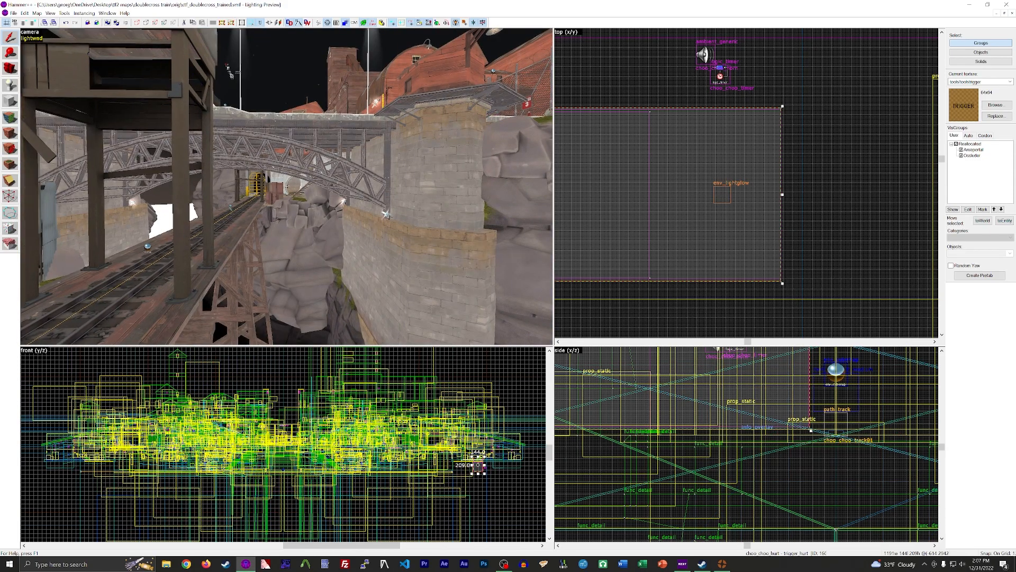
key(z)
key(w)
key(z)
key(z)
key(w)
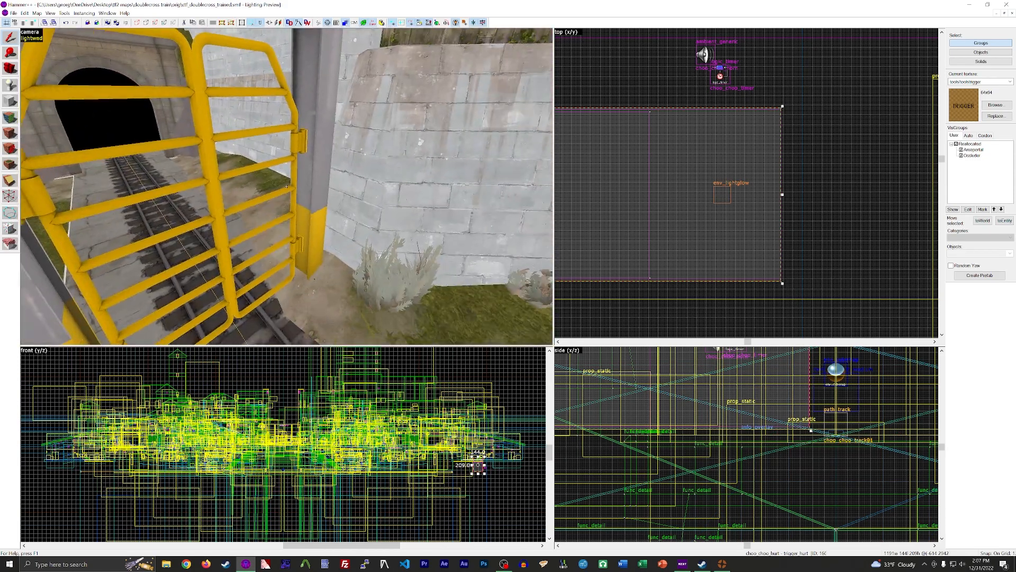
Examine the yellow gate leaves at both ends of the tracks, selecting them to check which props they are
key(z)
click(245, 172)
key(z)
key(a)
key(z)
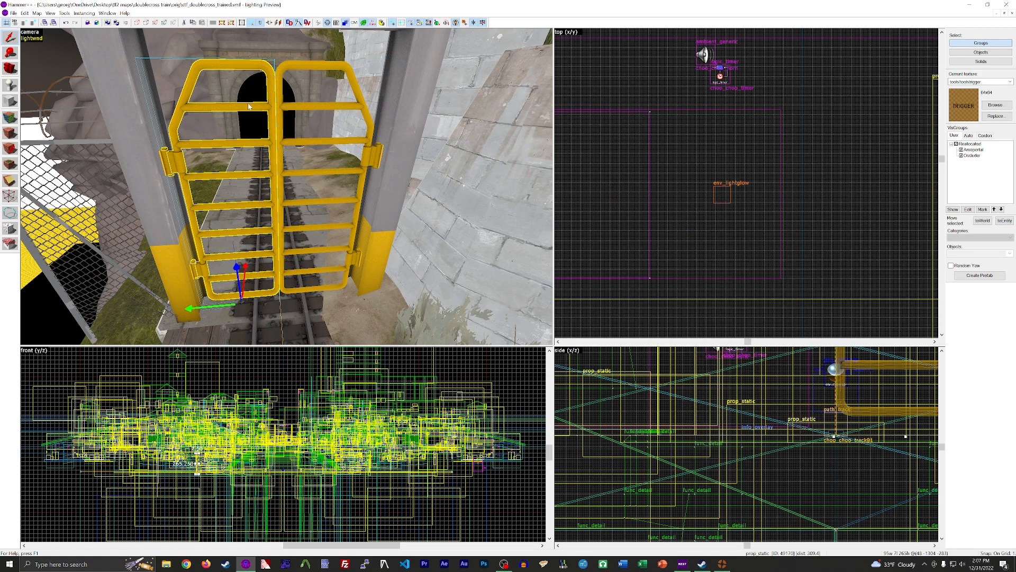
key(z)
key(s)
key(w)
key(z)
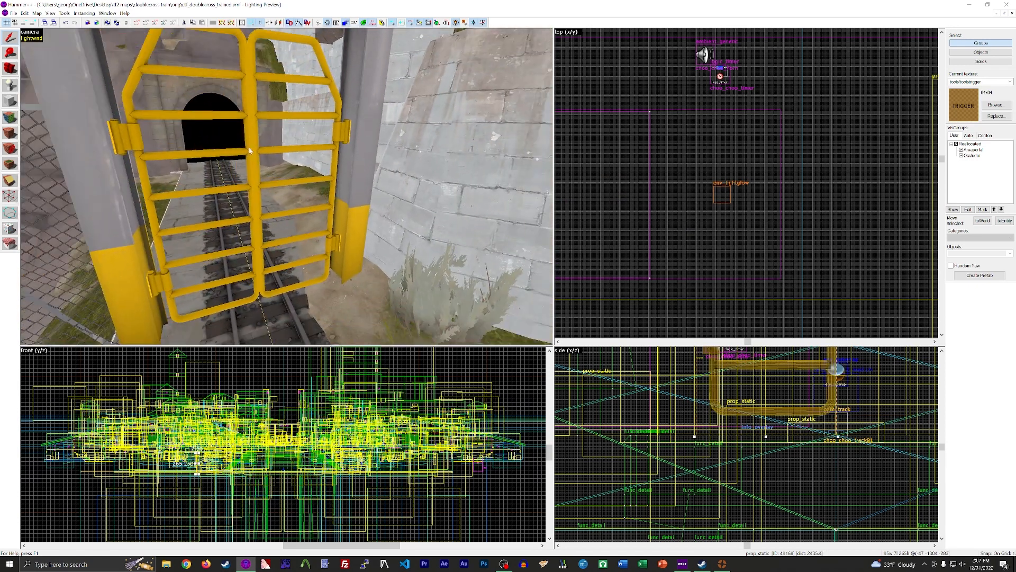
click(255, 154)
key(z)
key(w)
key(s)
key(z)
click(250, 167)
ctrl+click(275, 165)
key(s)
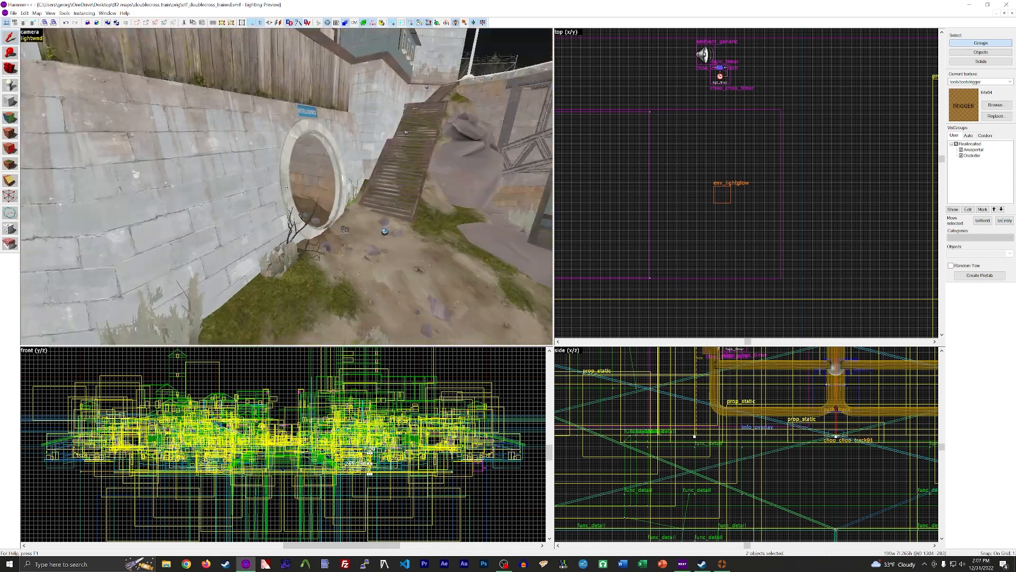
Change the class of the first gate's left leaf from prop_static to prop_dynamic
key(w)
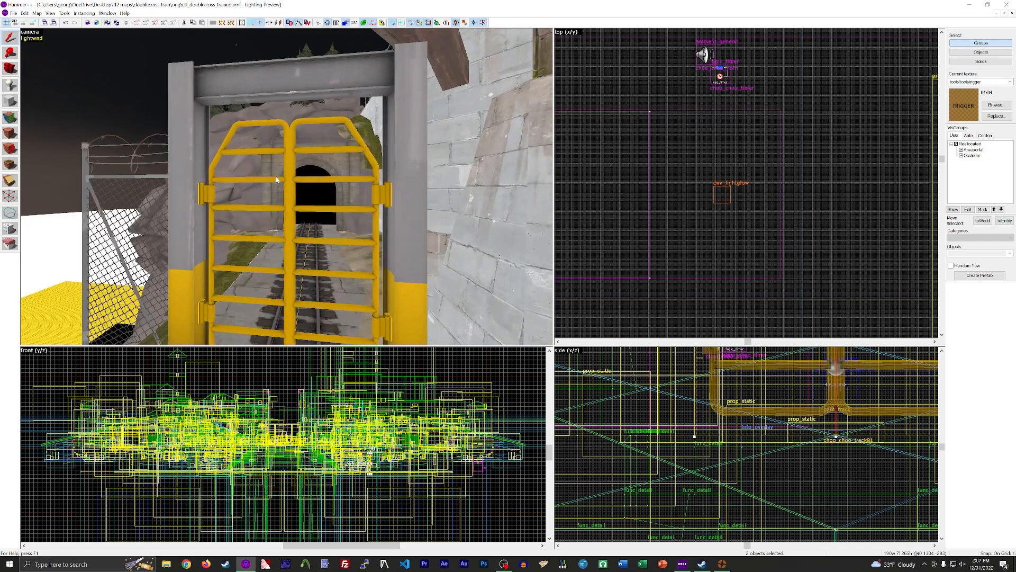
click(270, 184)
double_click(274, 182)
click(420, 219)
text(dynamic)
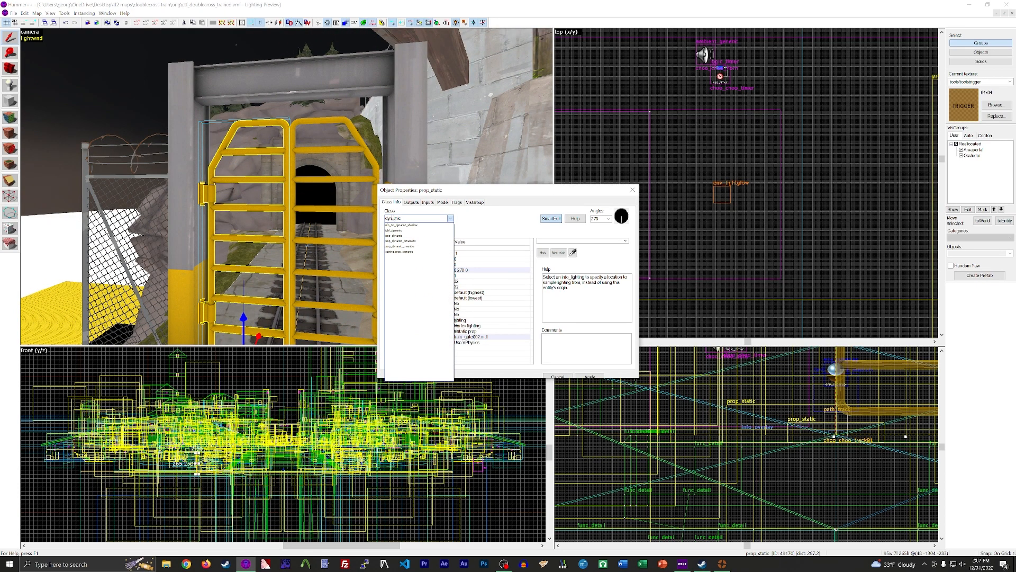
click(424, 236)
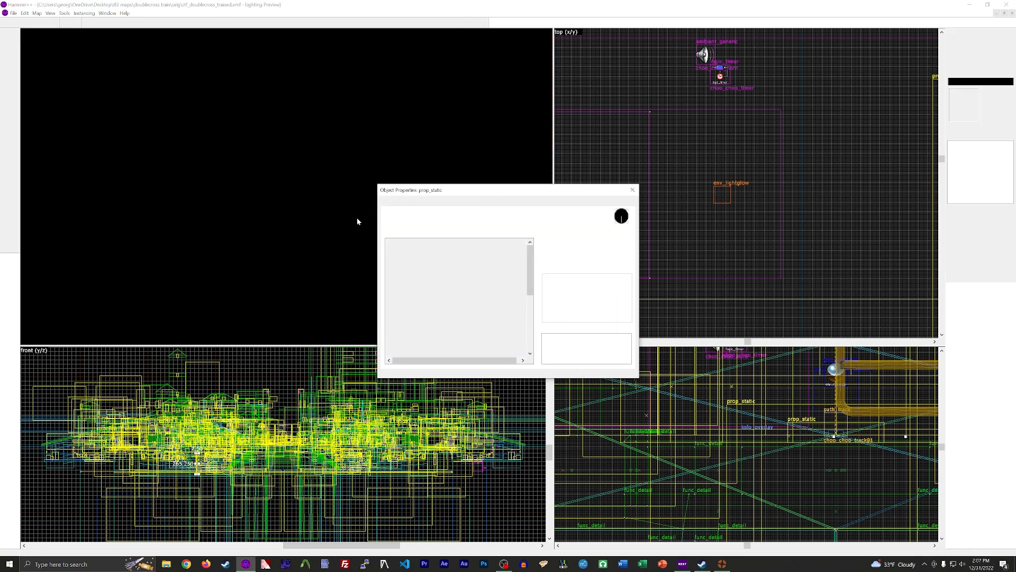
Change the first gate's right leaf to prop_dynamic as well and close its properties
click(323, 182)
click(450, 219)
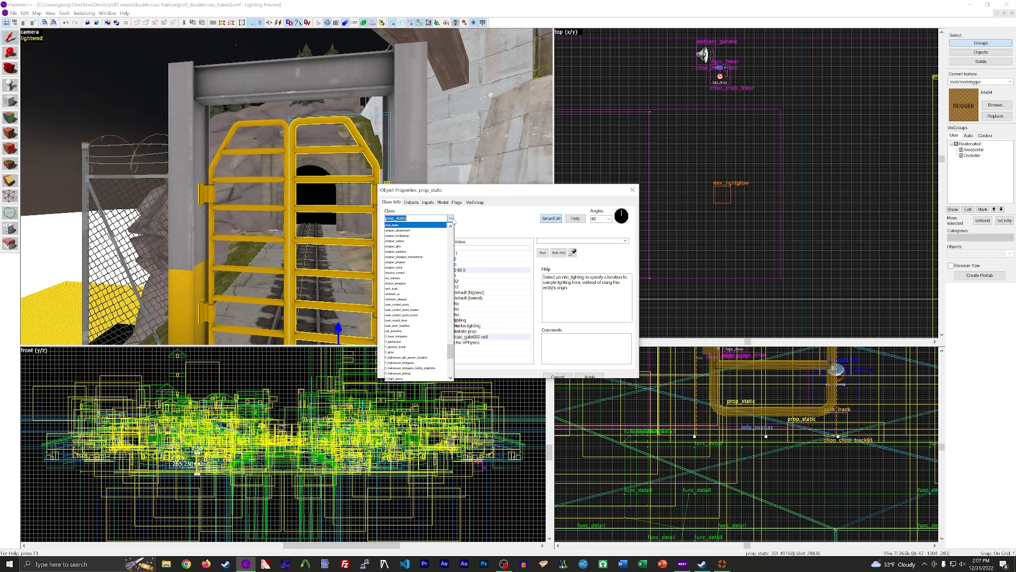
click(451, 218)
text(dy)
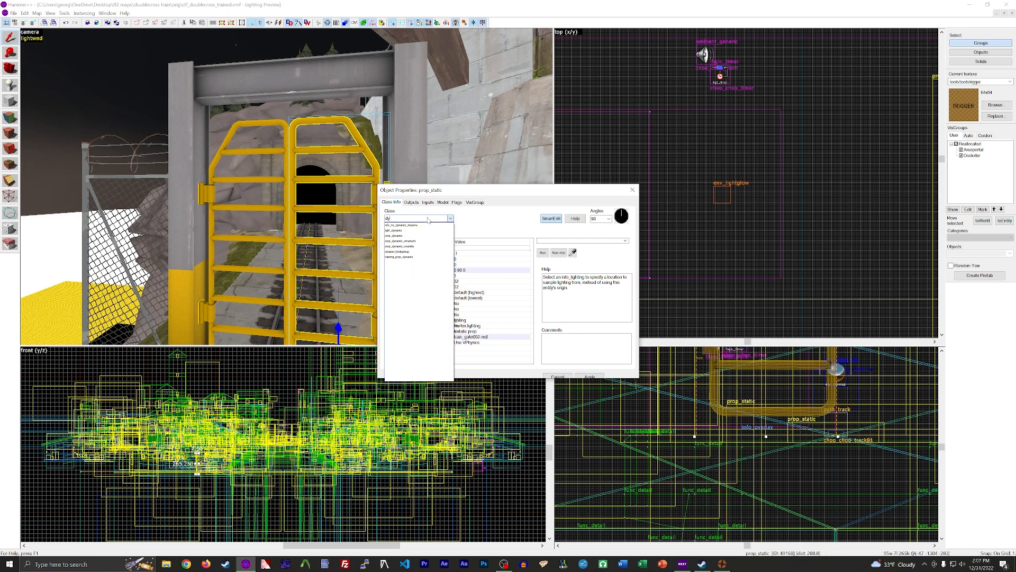
text(namic)
key(Return)
key(Escape)
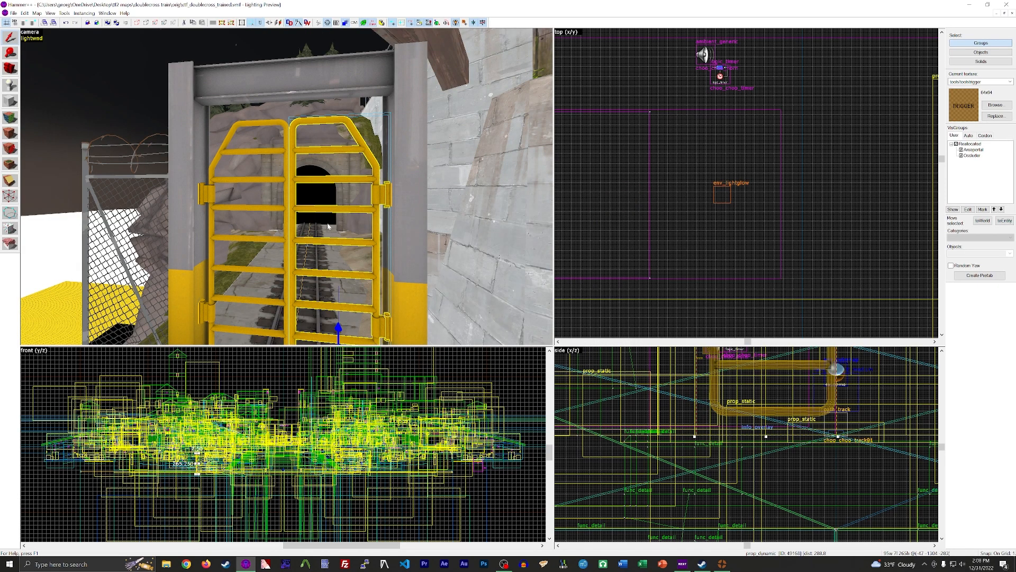
Change the left leaf of the gate at the opposite end of the tracks to prop_dynamic and select its right leaf
key(z)
key(w)
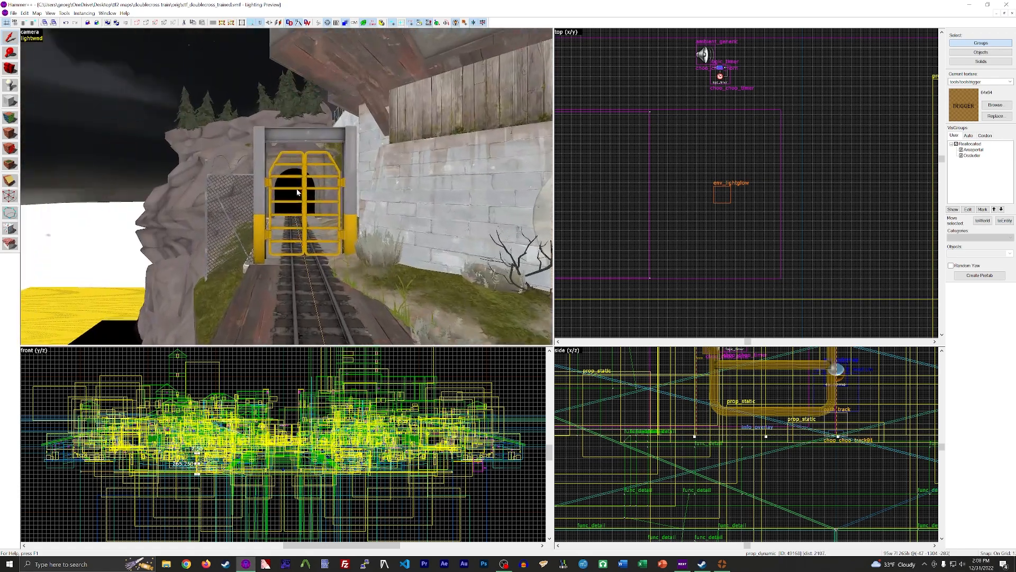
click(325, 168)
key(alt+Return)
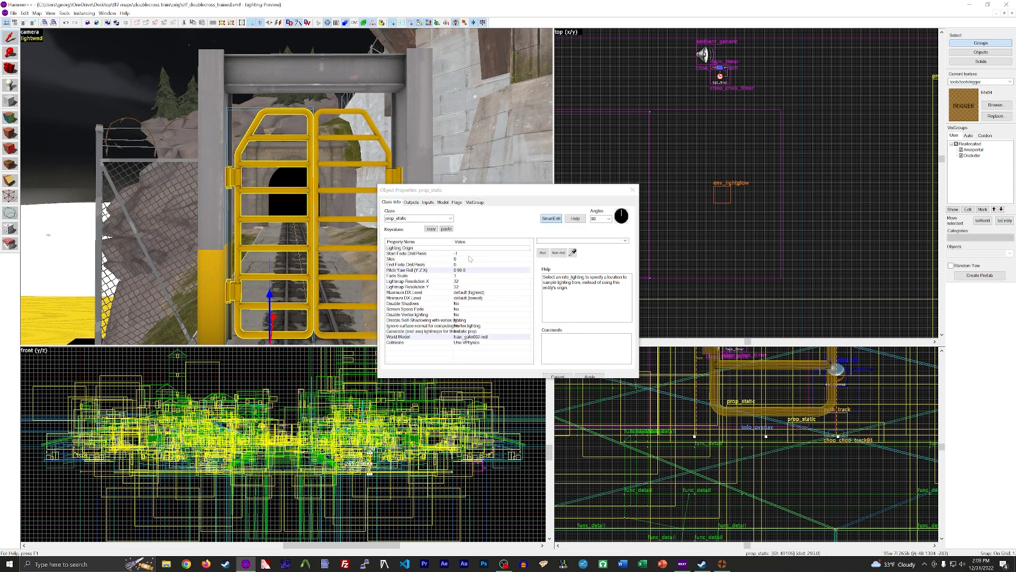
click(426, 221)
text(dyn)
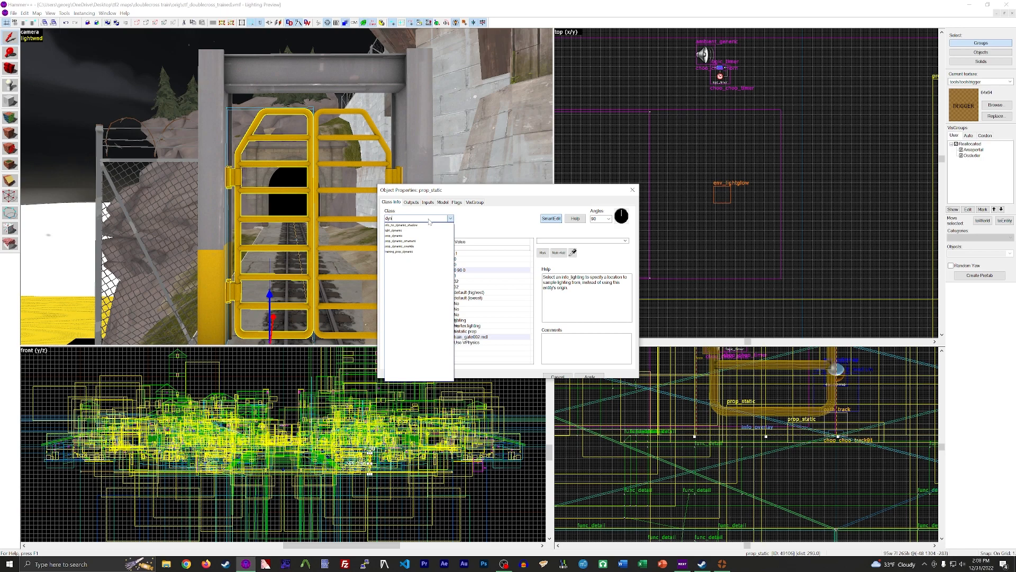
text(amic)
click(412, 235)
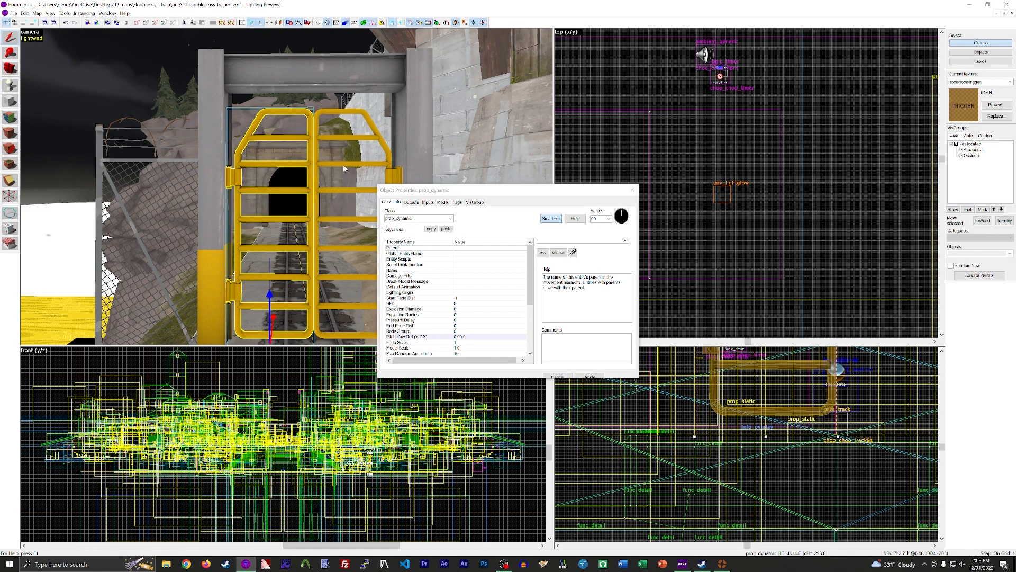
click(343, 164)
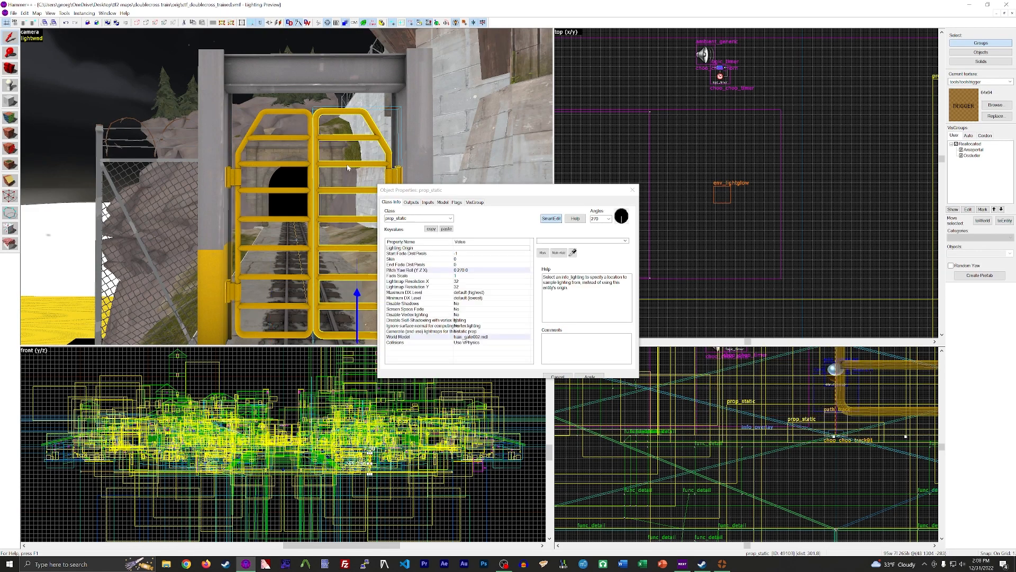
Change the class of the gate's right leaf from prop_static to prop_dynamic and close its properties
click(423, 219)
text(dynam)
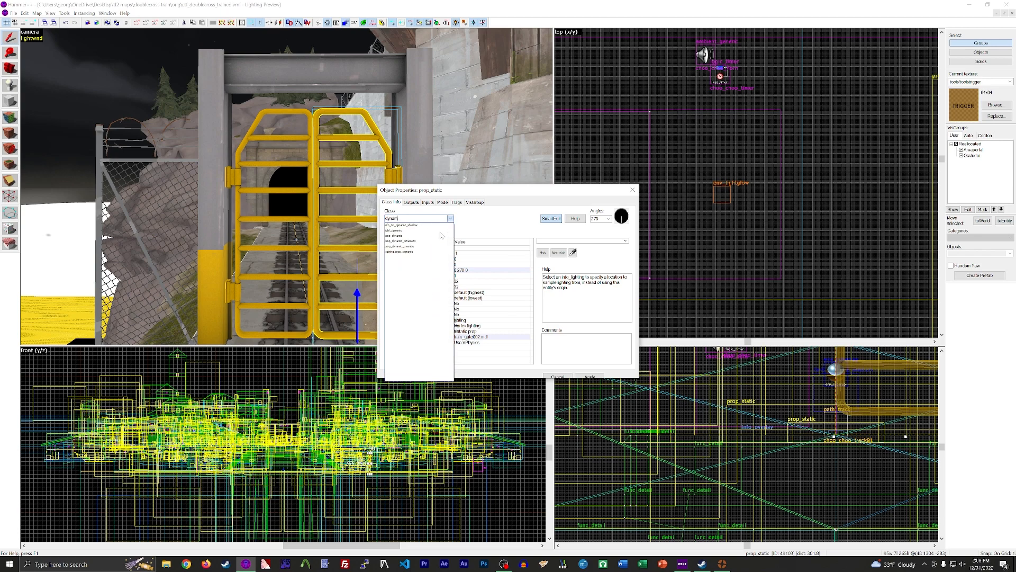
click(425, 236)
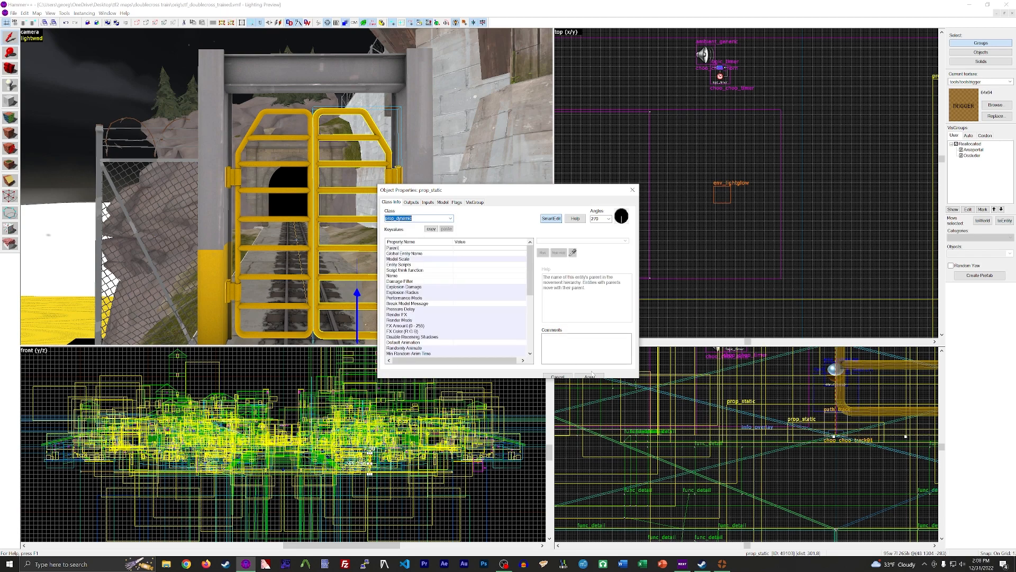
click(631, 190)
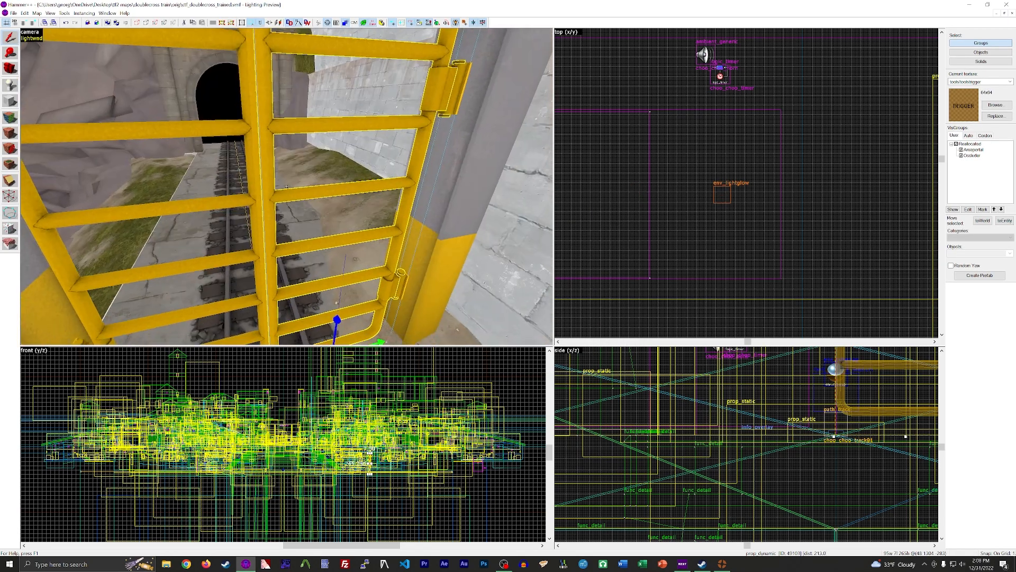
Outline a block brush in the top view along the gate's right leaf, starting at its hinge end
key(s)
key(w)
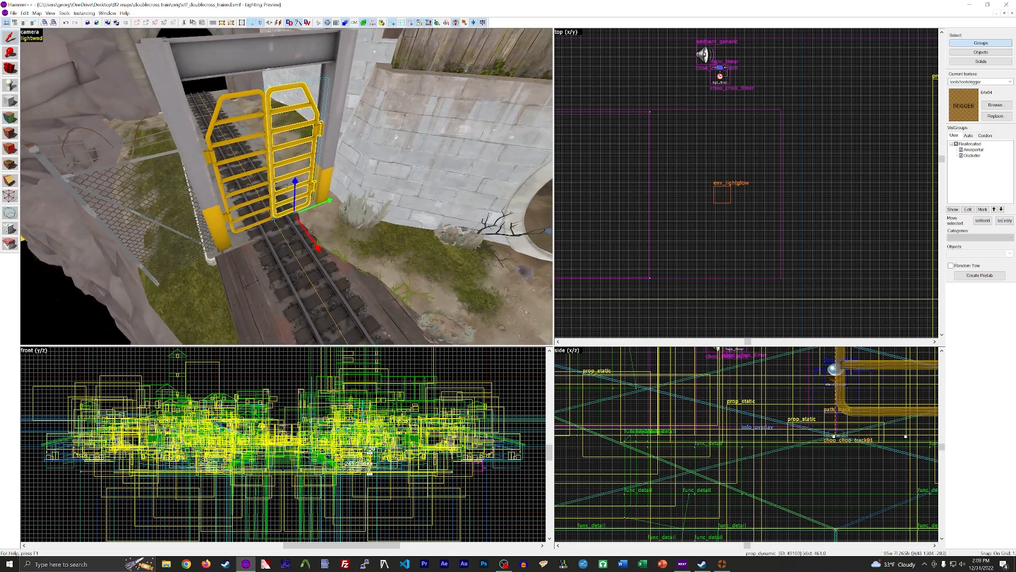
key(w)
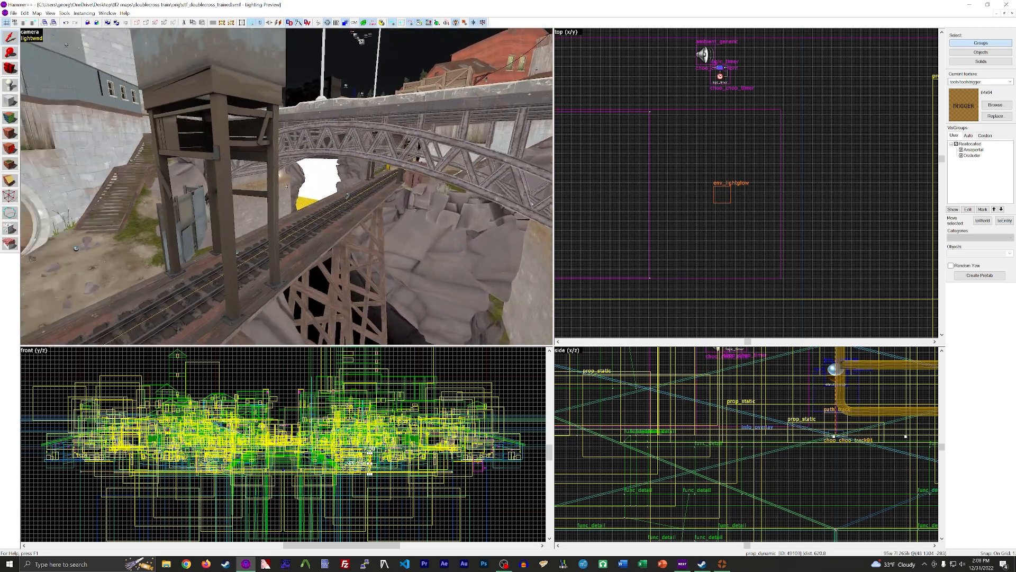
key(w)
key(w)
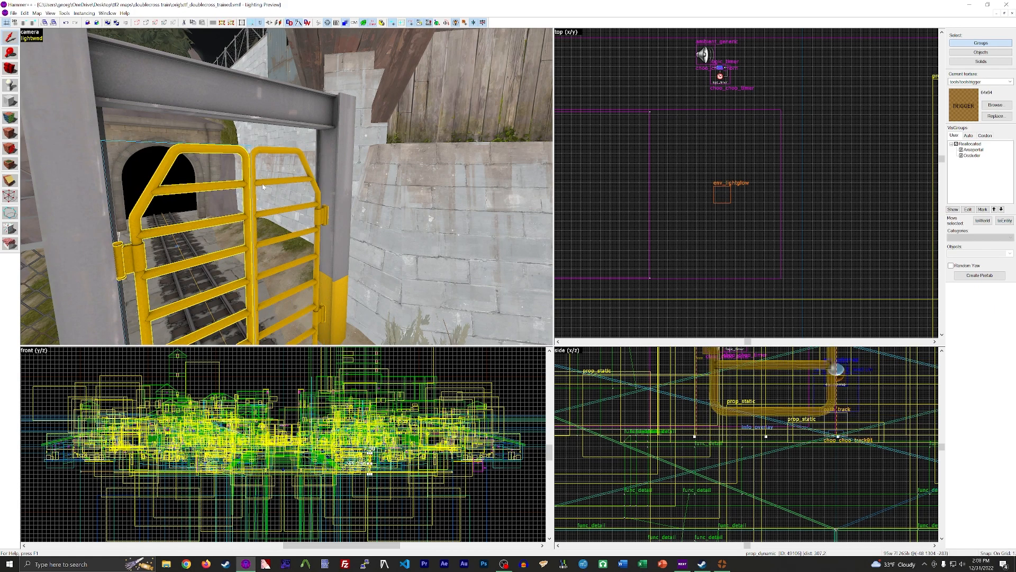
key(w)
scroll(652, 191, down, 6)
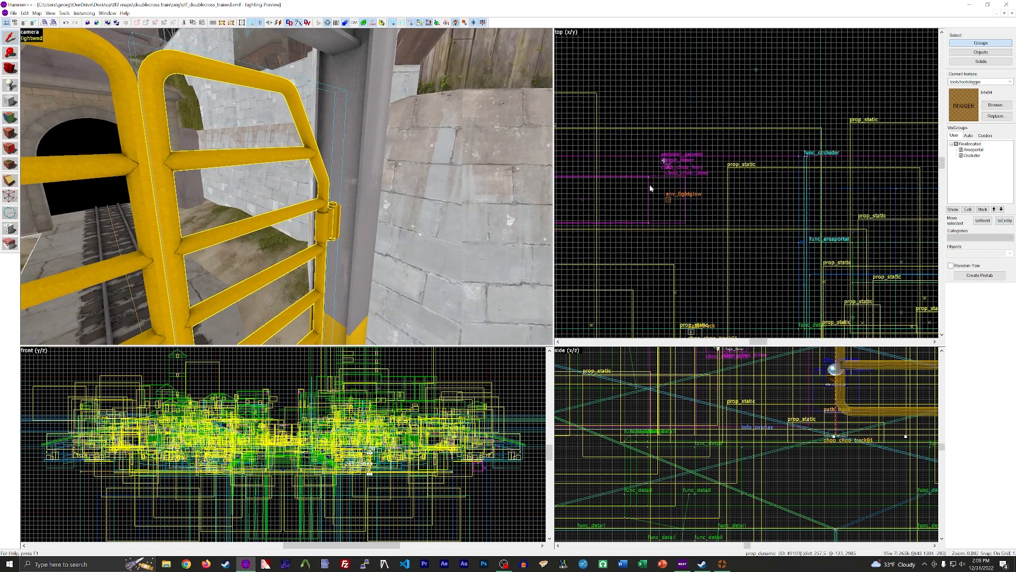
scroll(655, 231, up, 3)
scroll(656, 230, up, 8)
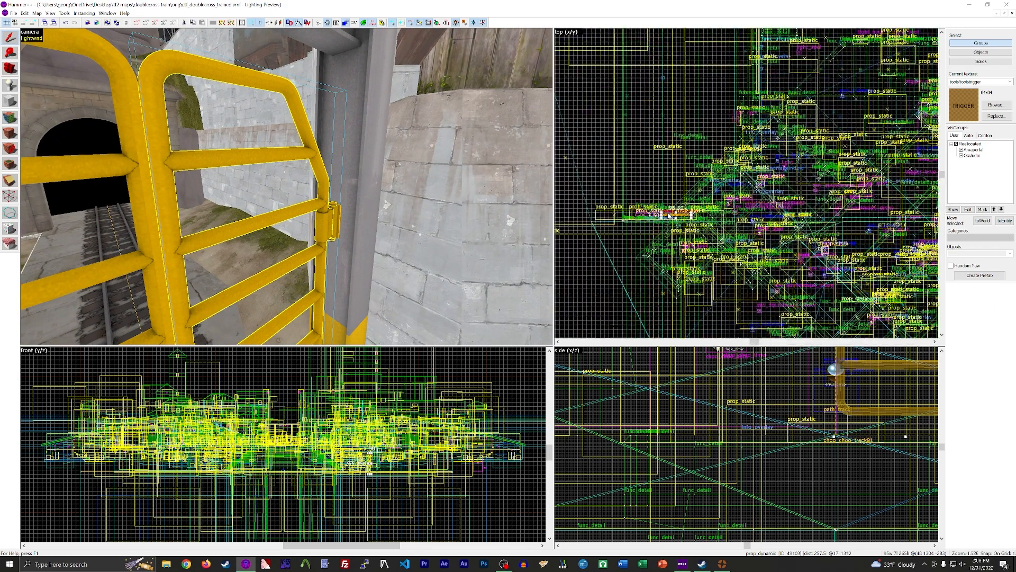
click(14, 98)
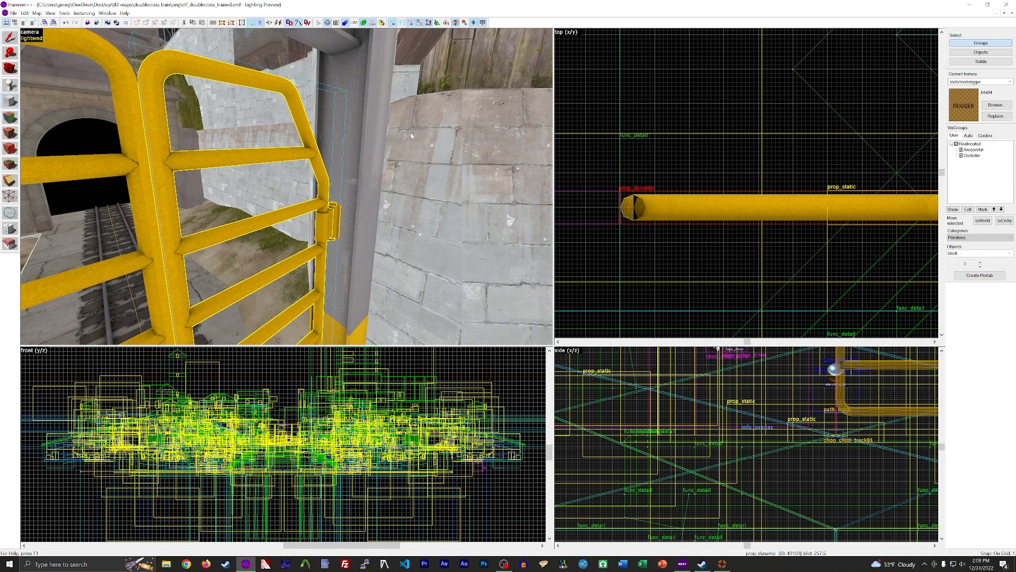
scroll(624, 200, up, 2)
scroll(608, 205, down, 5)
scroll(727, 209, up, 3)
scroll(727, 209, up, 6)
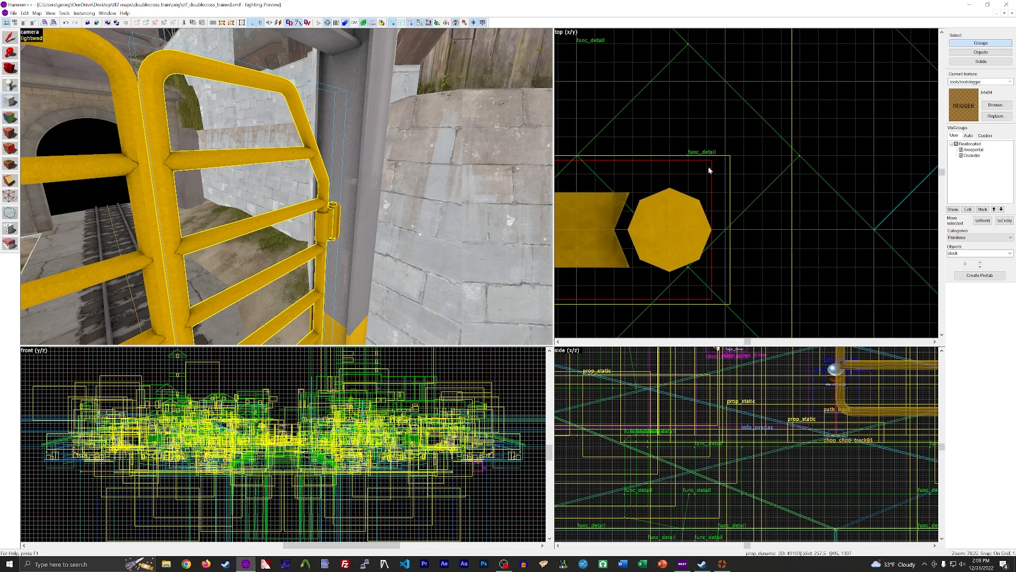
drag(707, 174, 865, 187)
Fit the block outline to the right leaf's extents at 6 units thick and create the brush
scroll(825, 150, down, 10)
scroll(731, 191, up, 6)
drag(700, 237, 699, 236)
key(z)
key(z)
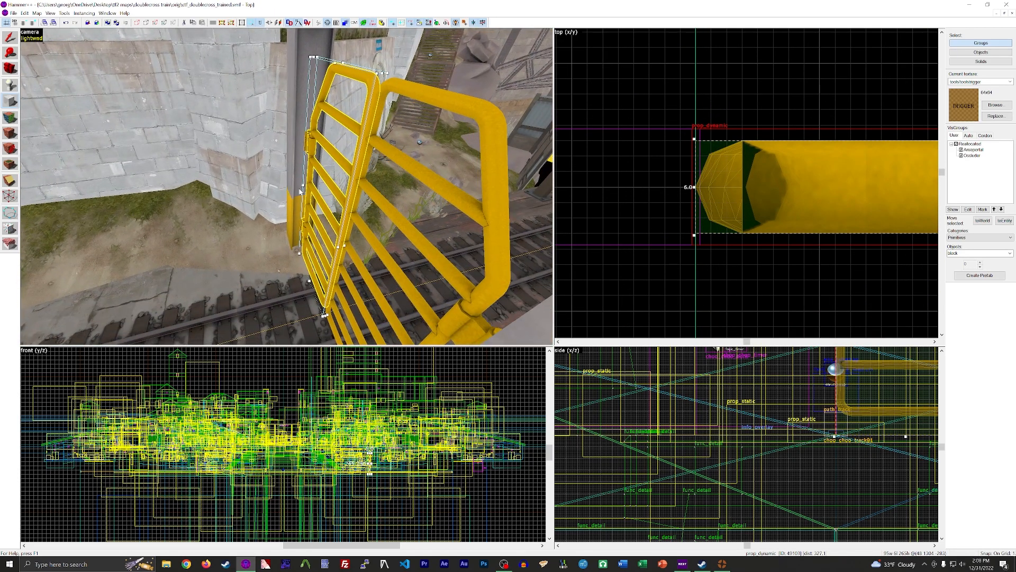
key(z)
key(d)
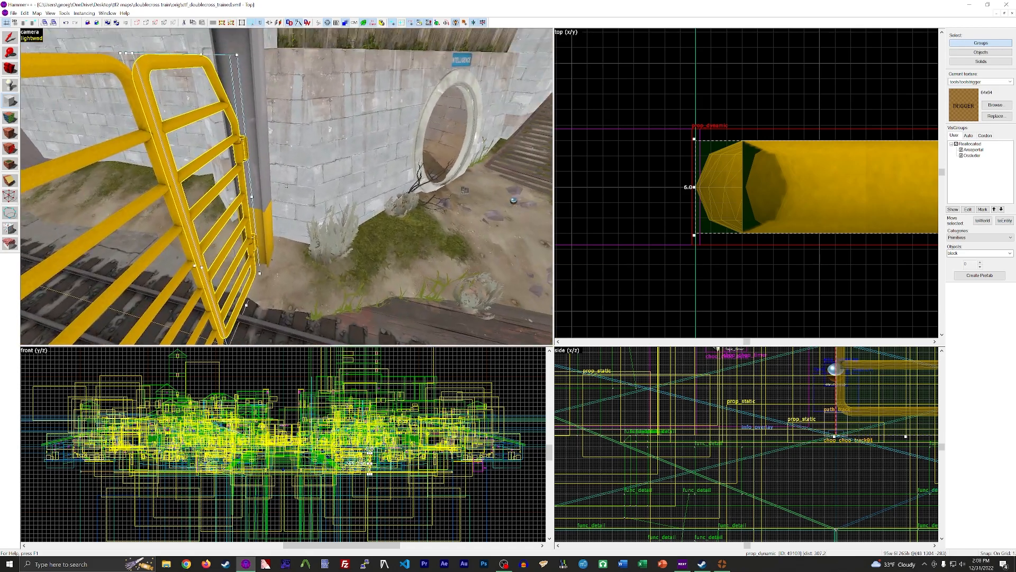
key(d)
key(z)
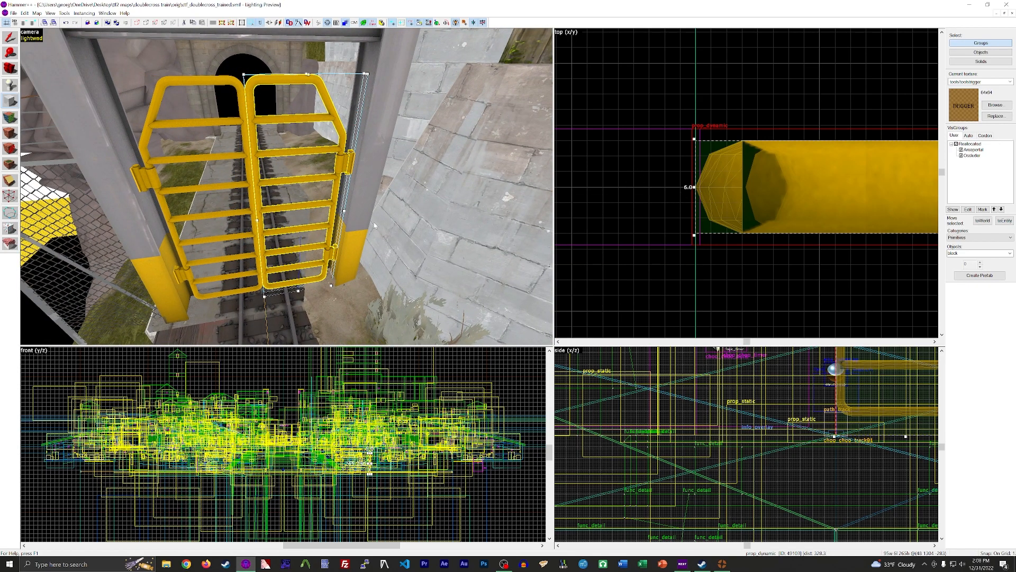
key(Return)
Apply the nodraw texture to all faces of the new gate brush, check its corner vertices and reselect the brush
click(10, 119)
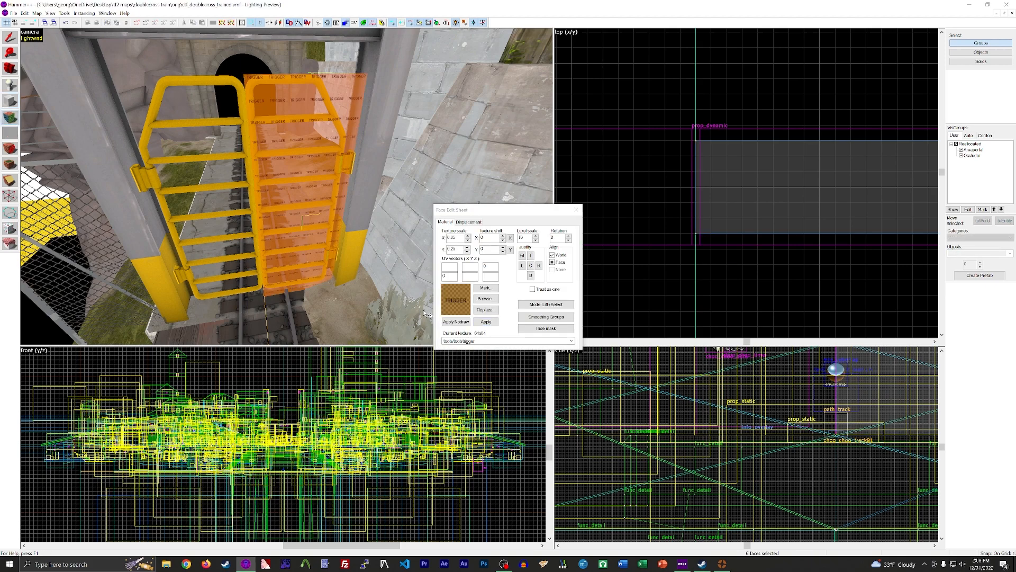
click(464, 322)
click(578, 211)
key(alt+Return)
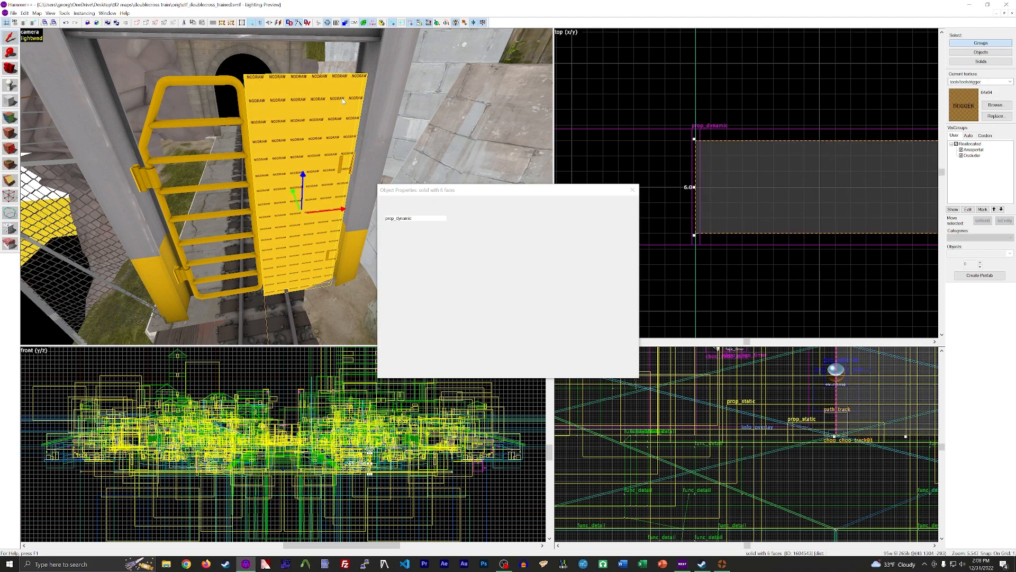
key(Escape)
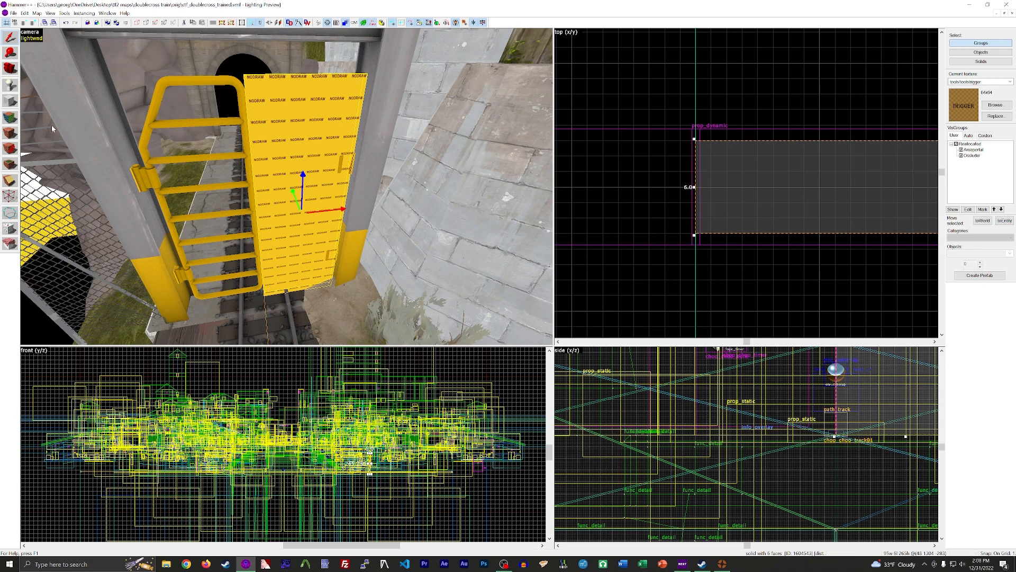
click(626, 234)
scroll(611, 217, down, 10)
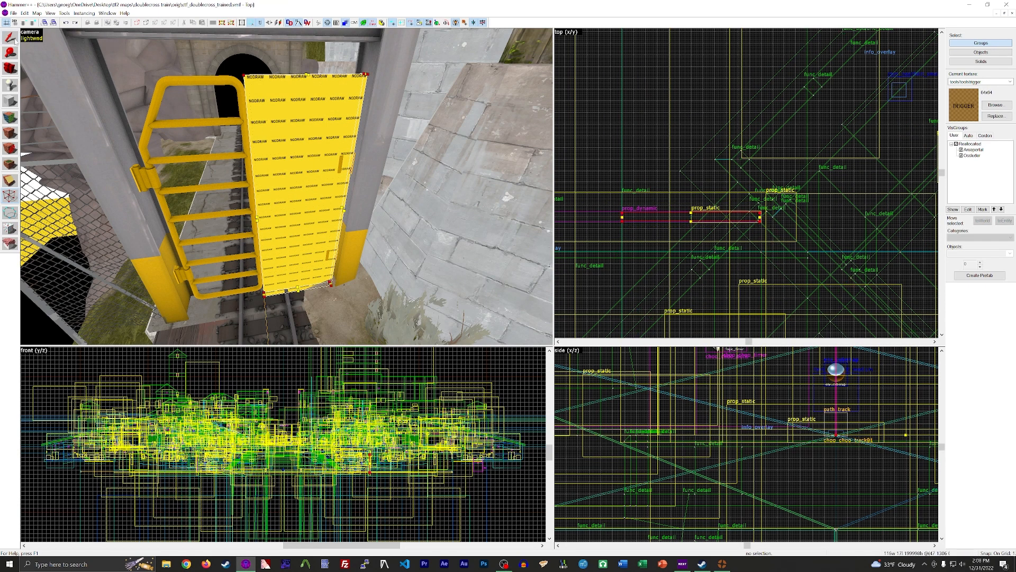
click(323, 115)
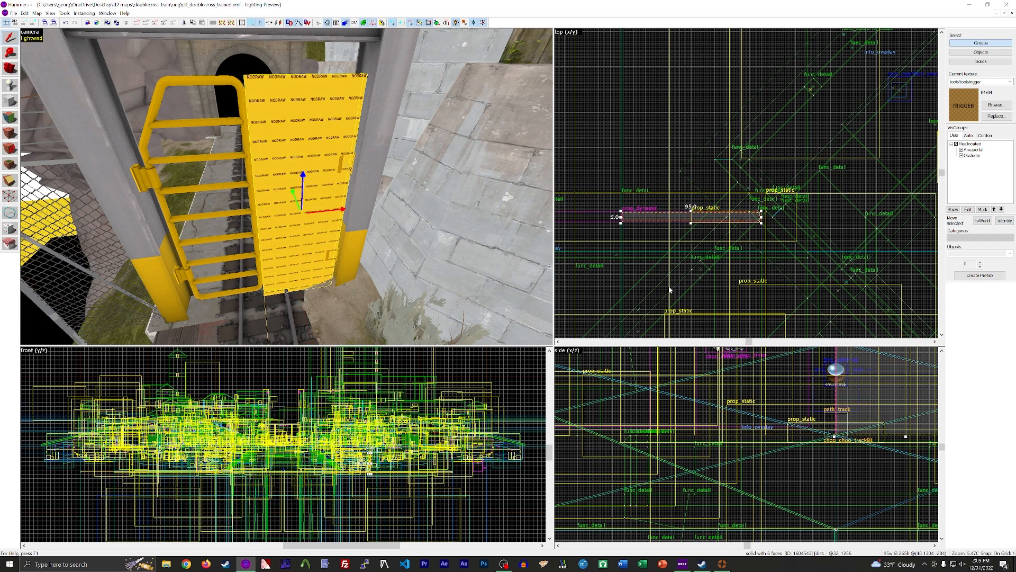
Tie the nodraw brush to an entity of class func_door_rotating, apply it and close the properties
key(ctrl+t)
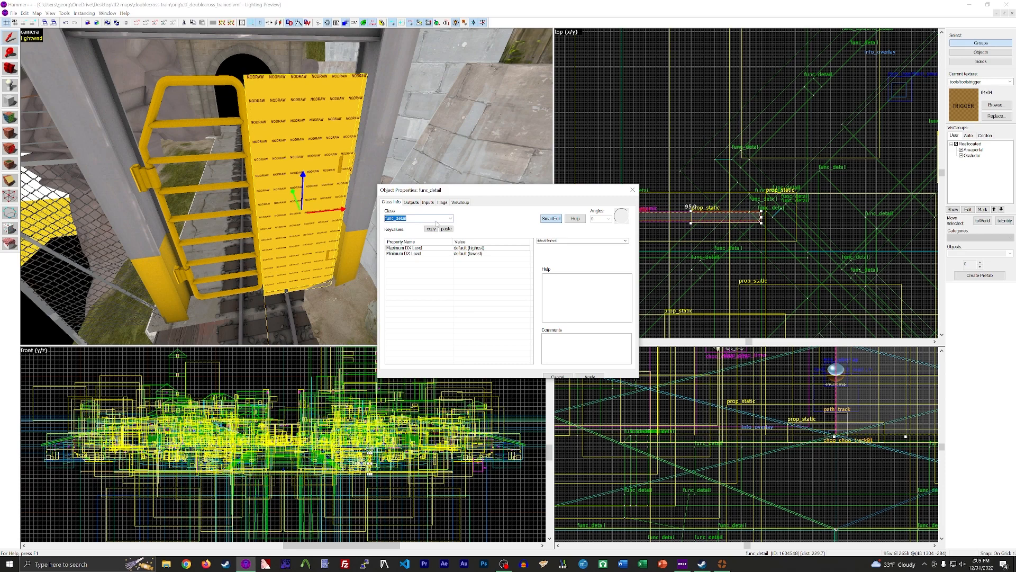
text(door)
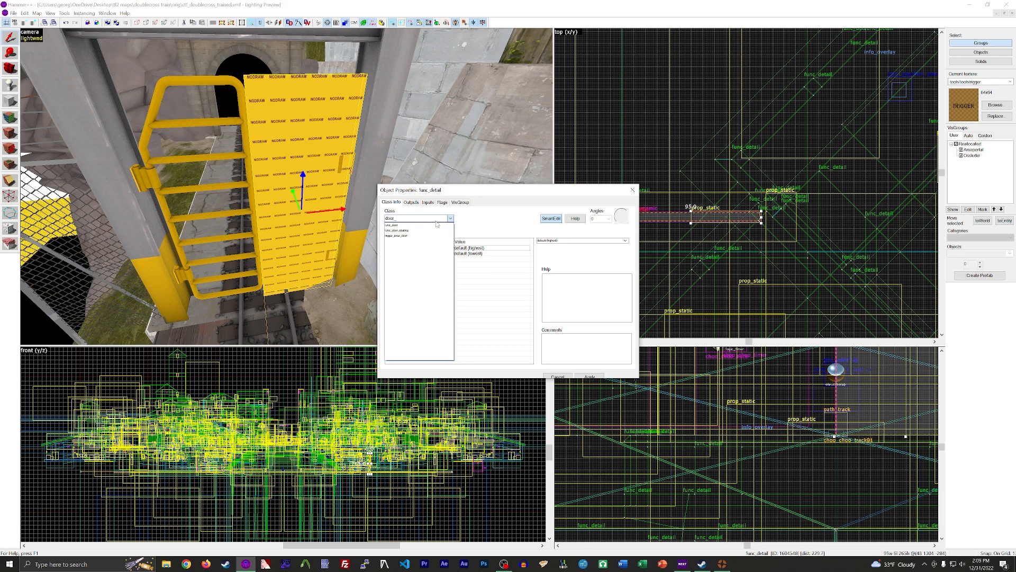
key(Down)
key(Down)
key(Return)
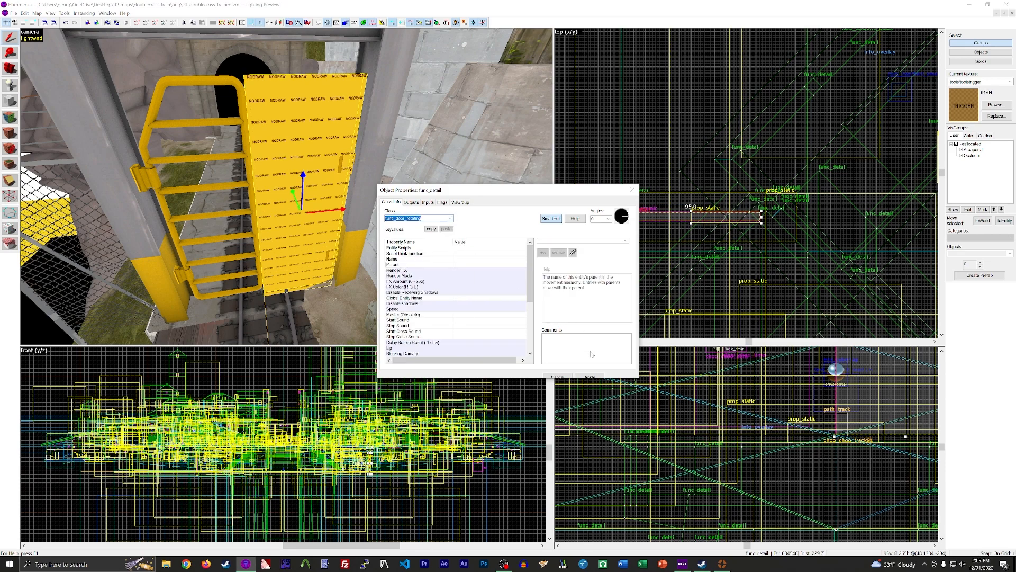
click(589, 376)
key(z)
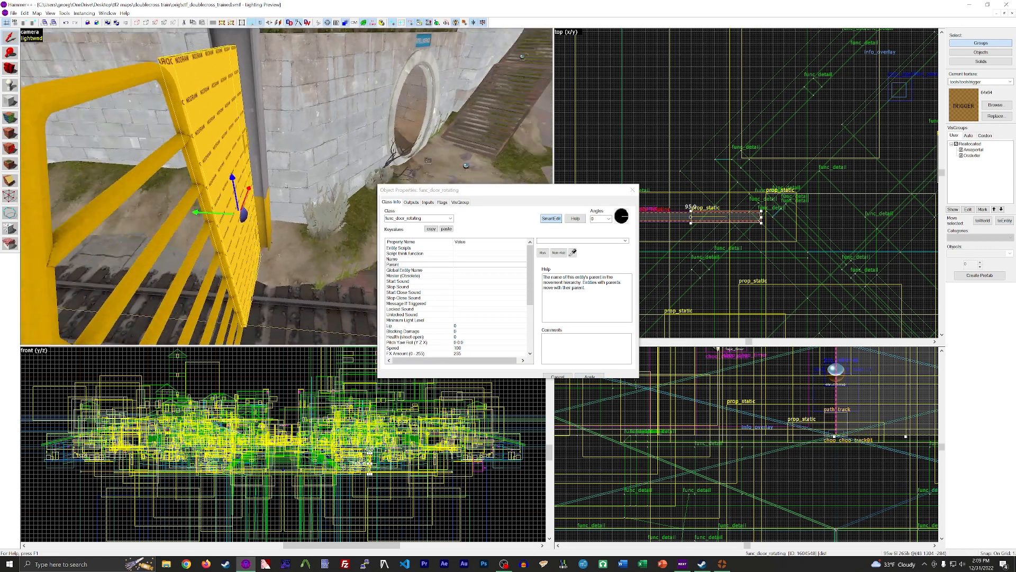
key(d)
key(z)
click(634, 193)
Move the rotating door's origin to the hinge end of the brush, beside the gate post
scroll(690, 212, up, 8)
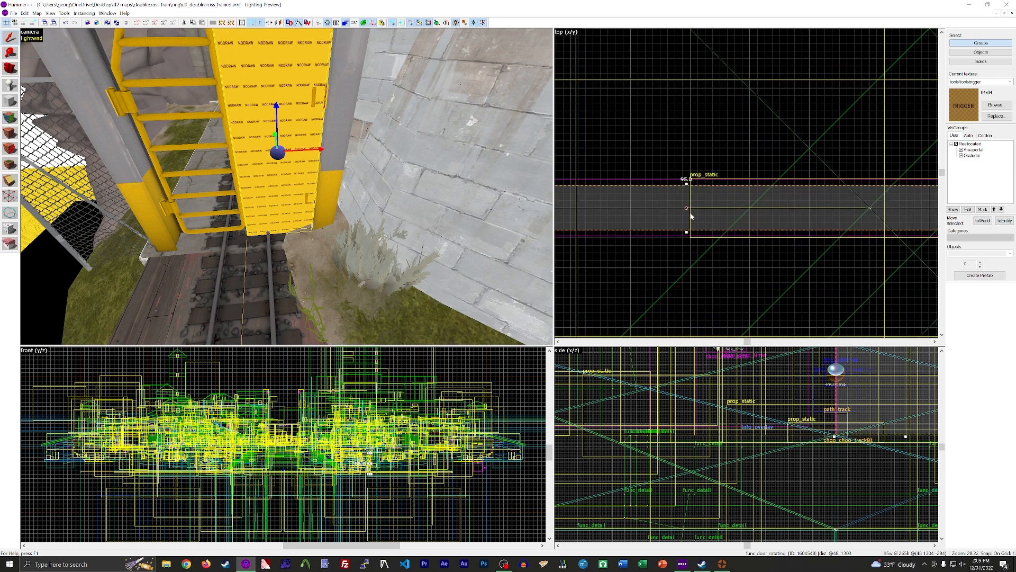
drag(687, 208, 694, 209)
drag(755, 213, 815, 204)
scroll(704, 210, up, 3)
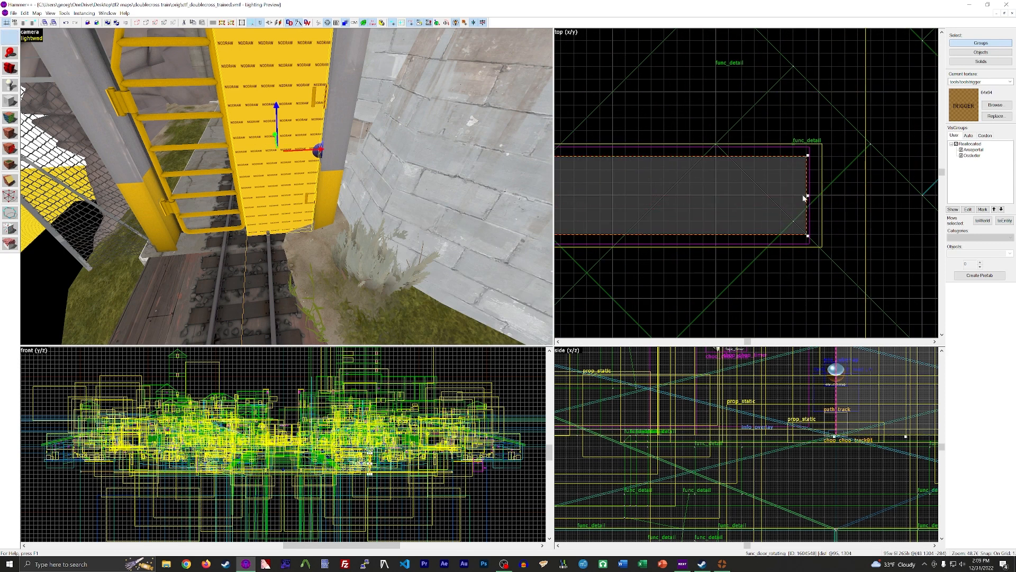
Toggle a spawn flag of the func_door_rotating brush, apply it and return to the door's property list
key(z)
key(s)
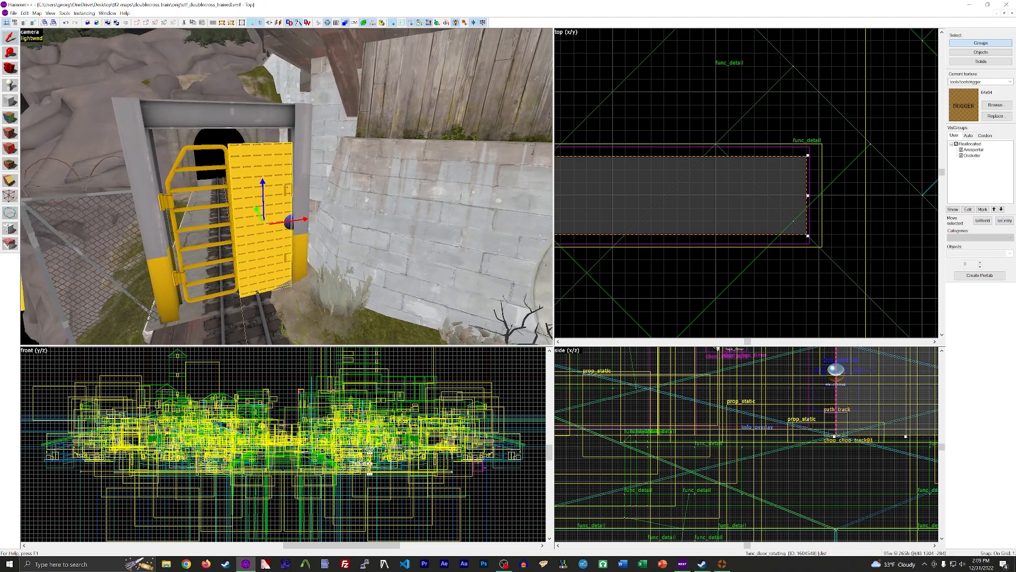
key(w)
key(z)
double_click(275, 172)
scroll(477, 305, down, 5)
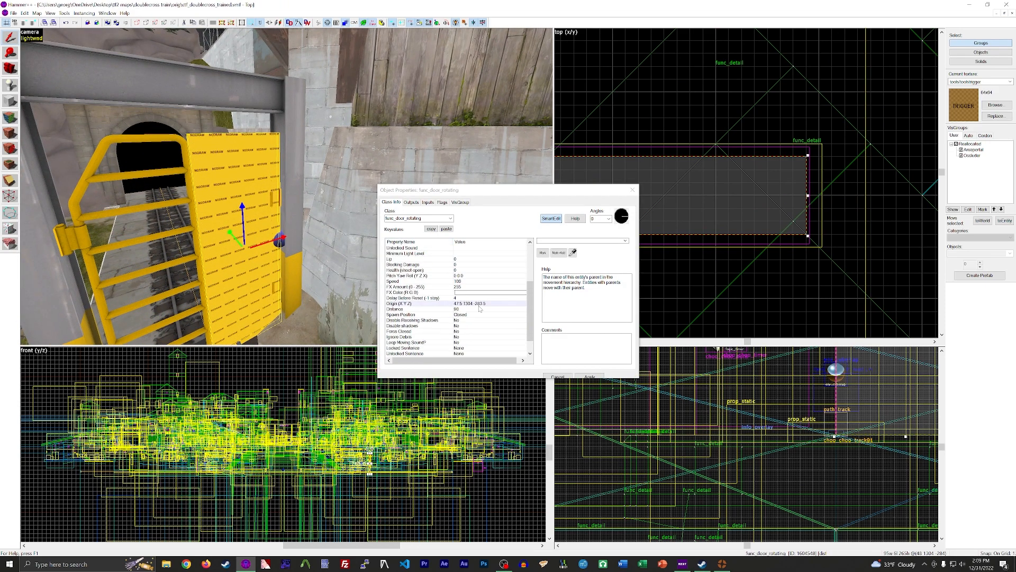
click(442, 202)
click(389, 283)
click(600, 377)
click(390, 203)
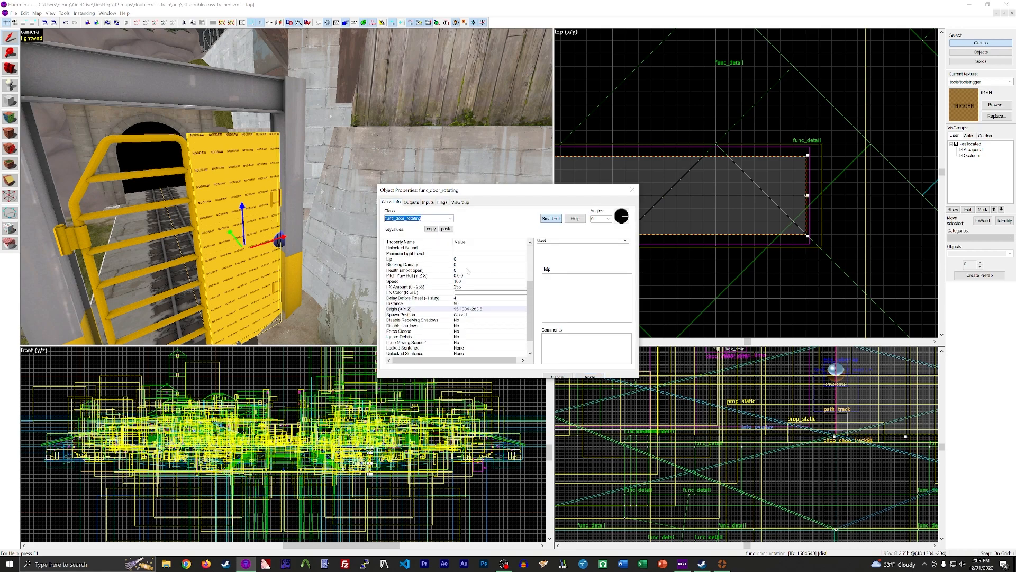
Set the rotating door's Delay Before Reset to -1 and apply it
click(466, 275)
click(467, 286)
key(z)
key(w)
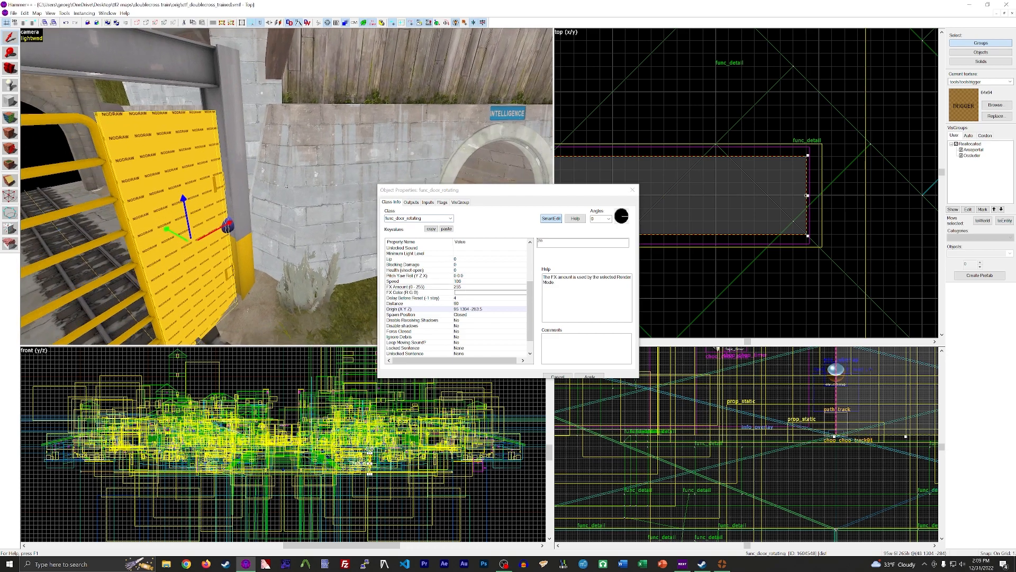
key(d)
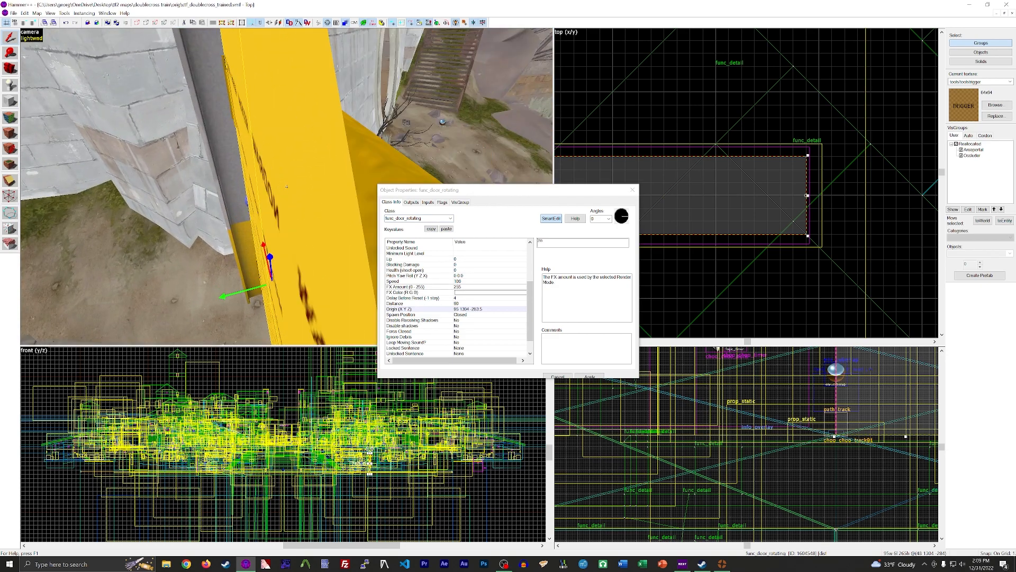
key(s)
key(z)
scroll(463, 291, down, 1)
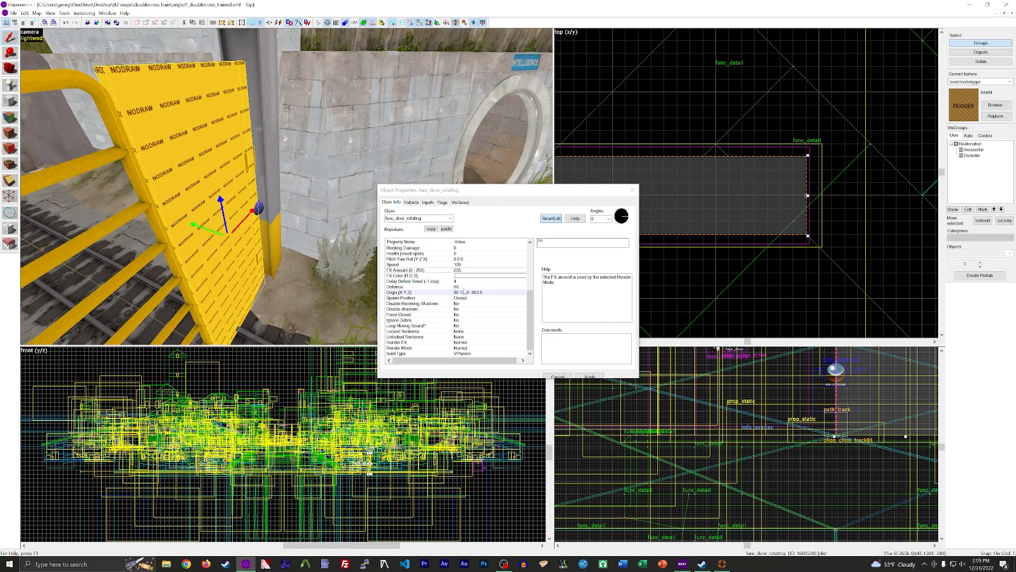
click(469, 282)
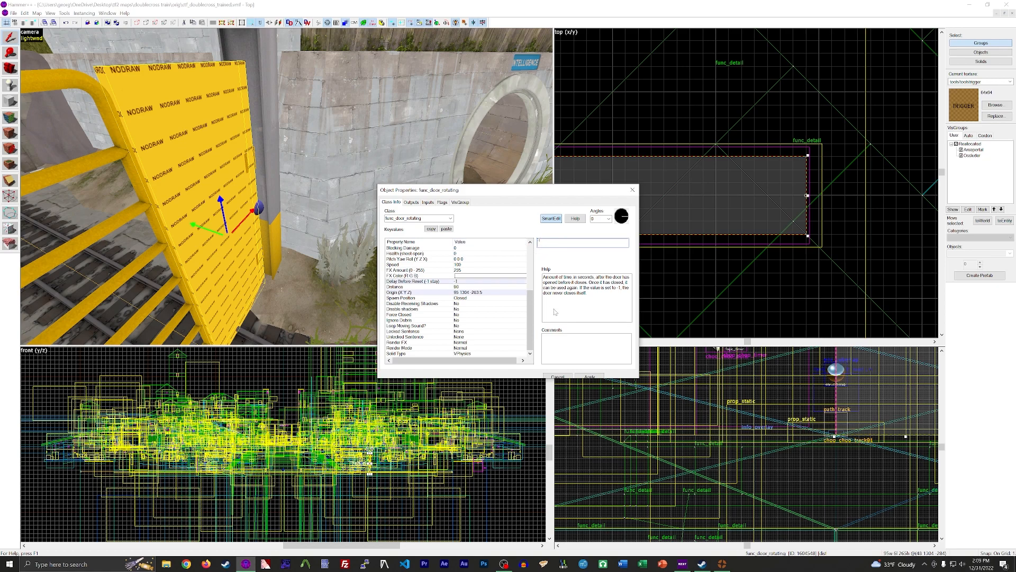
click(591, 377)
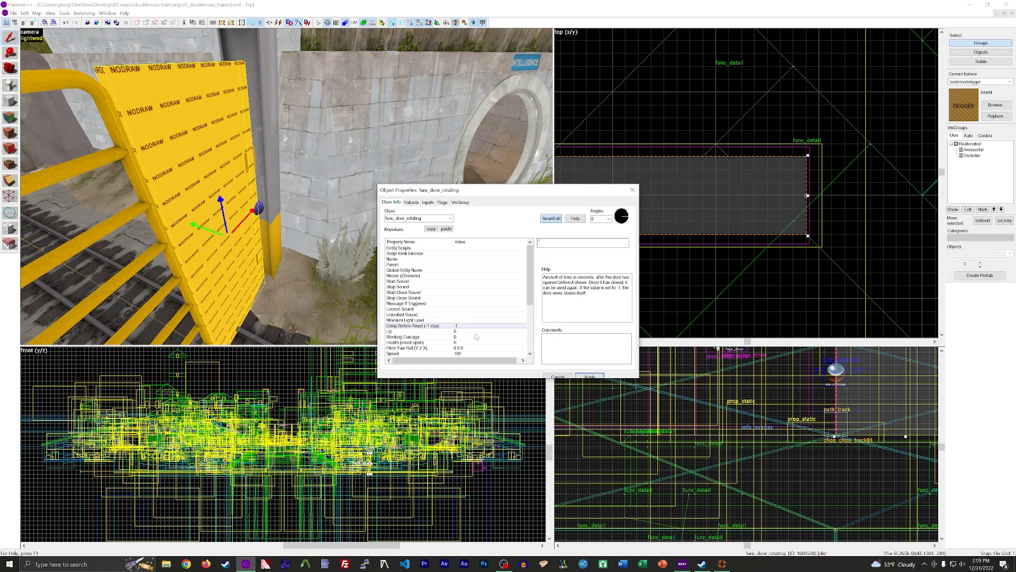
Review the rotating door's Distance and Solid Type settings
scroll(475, 335, down, 5)
click(476, 286)
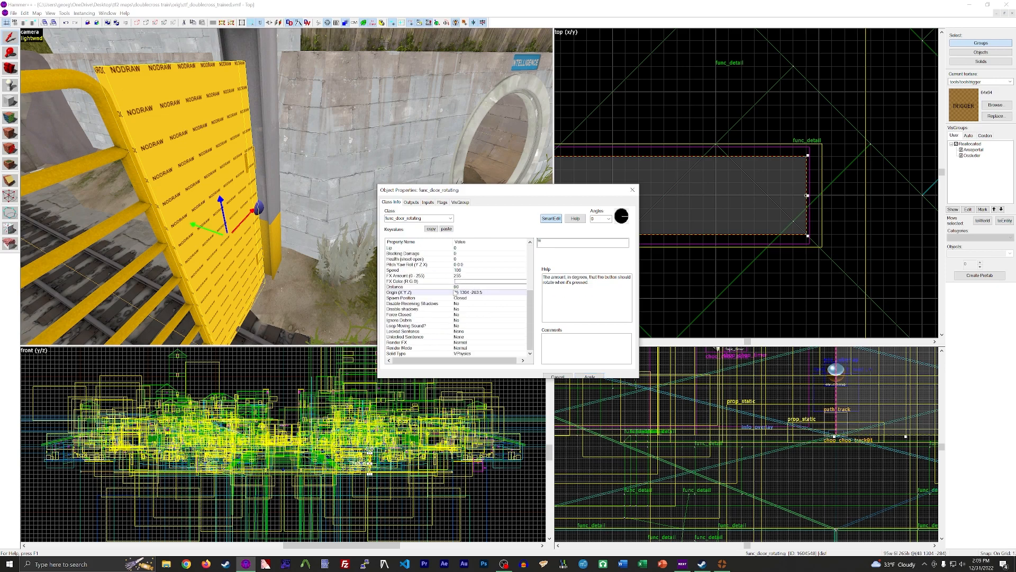
click(472, 354)
click(625, 241)
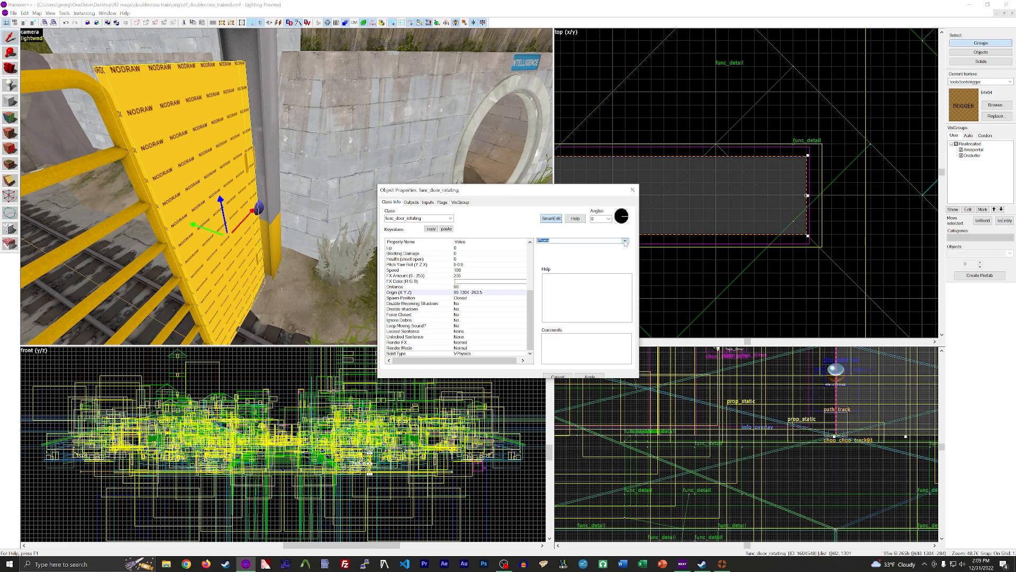
Name the func_door_rotating brush choo_choo_door_blu and close its properties
scroll(475, 325, up, 5)
click(437, 260)
key(z)
key(a)
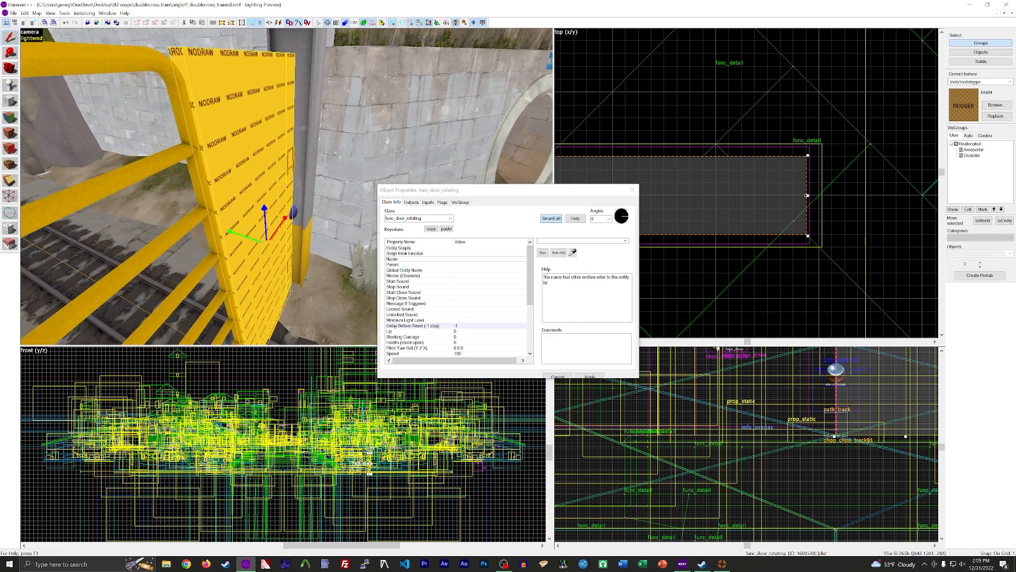
key(z)
click(565, 242)
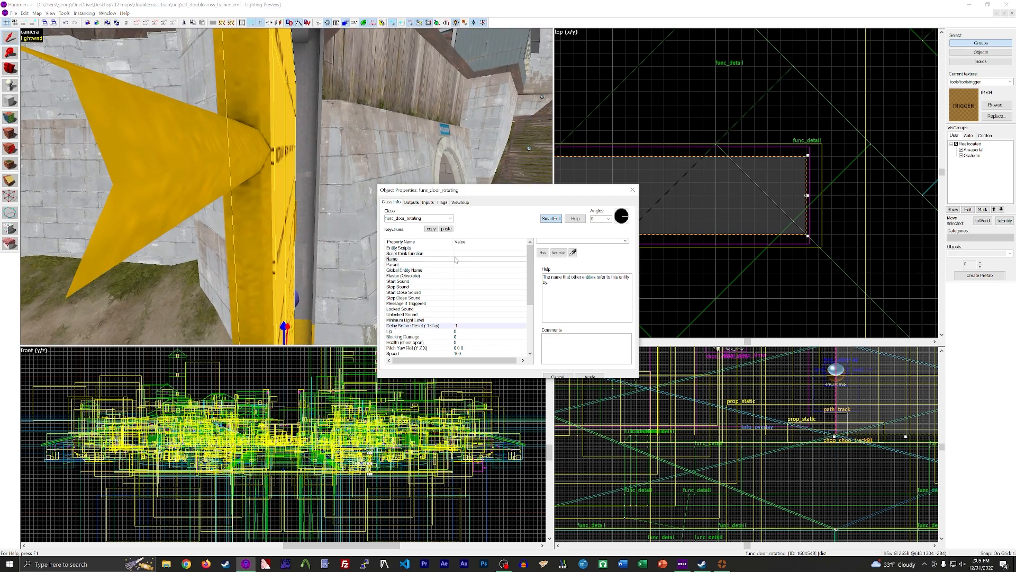
text(door_blu)
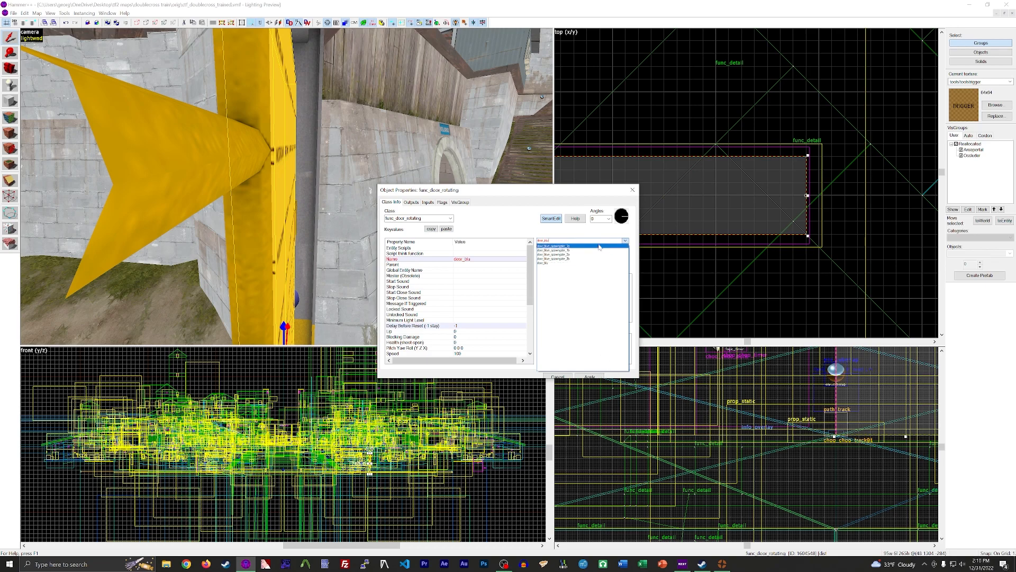
click(573, 245)
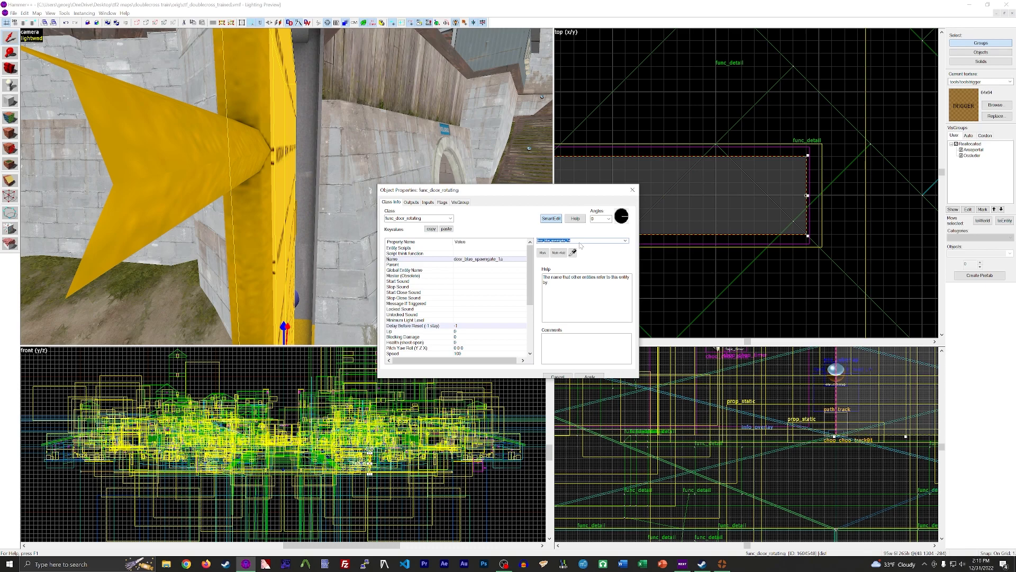
text(choo_choo_)
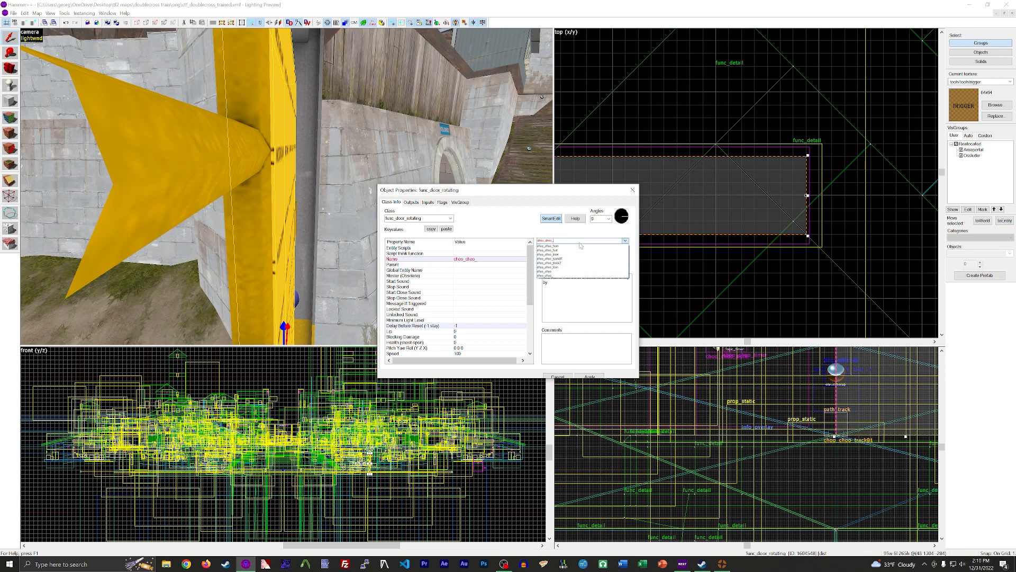
text(door_blu)
key(Return)
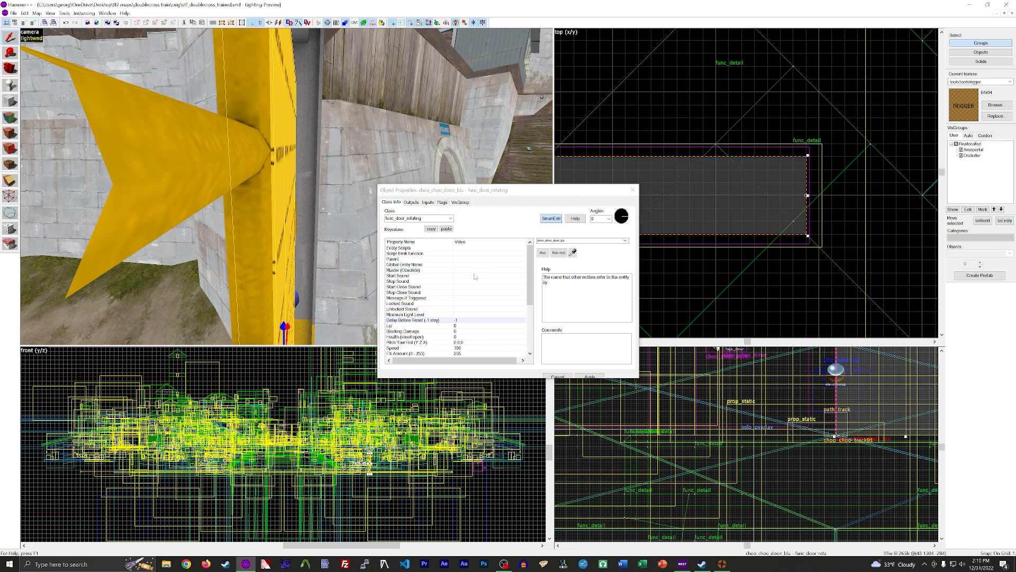
scroll(468, 289, down, 2)
click(464, 282)
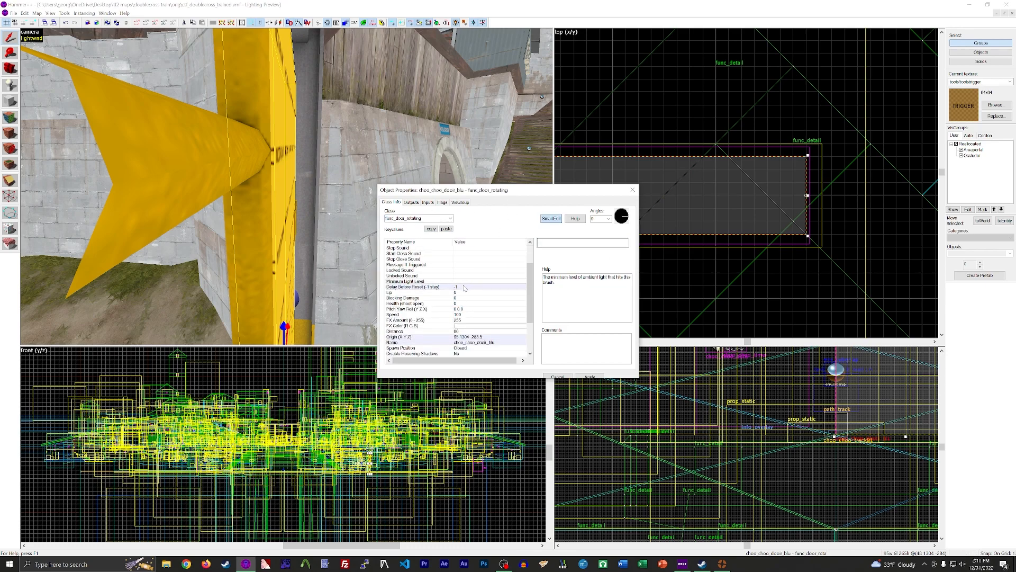
click(466, 314)
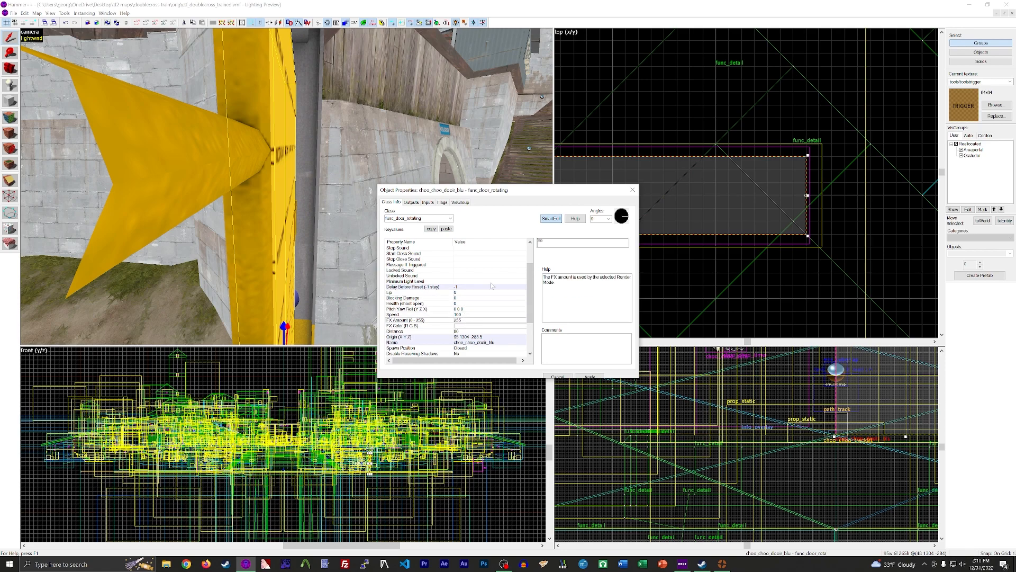
click(631, 193)
Examine how the rotating door brush lines up with the gate frame and its hinges
key(z)
key(w)
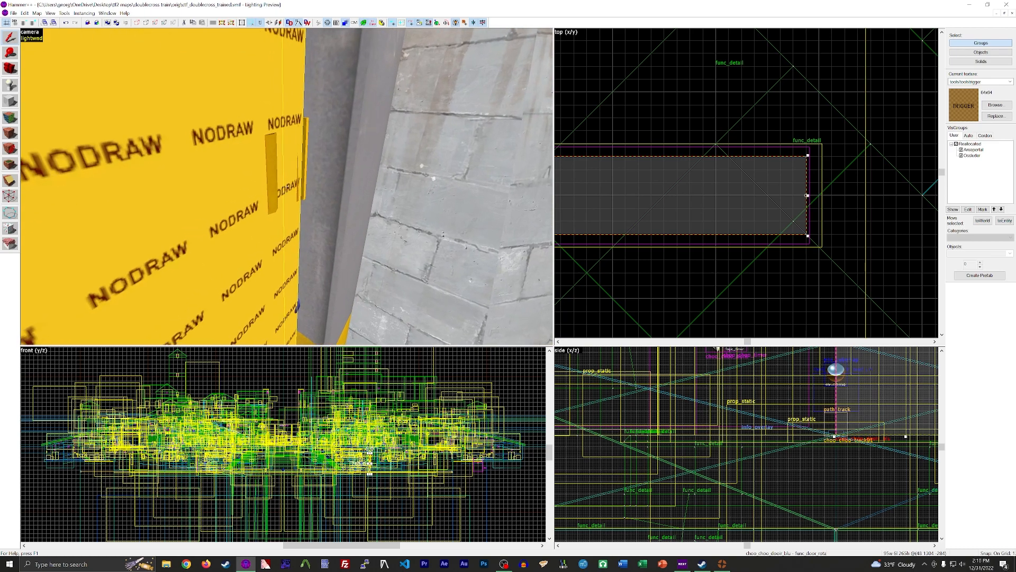
key(z)
click(306, 167)
key(z)
key(s)
key(w)
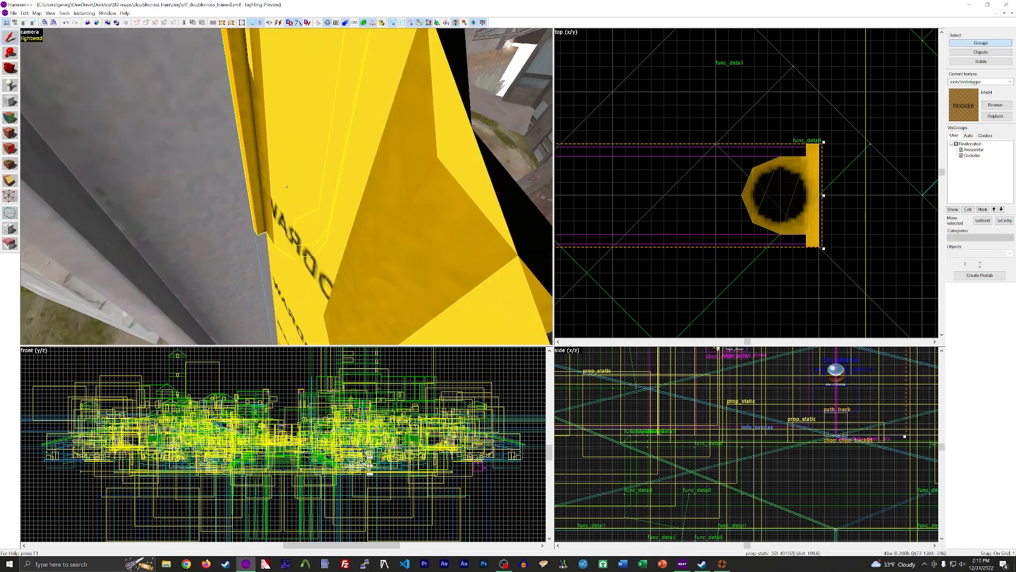
key(z)
click(285, 237)
key(z)
key(s)
key(z)
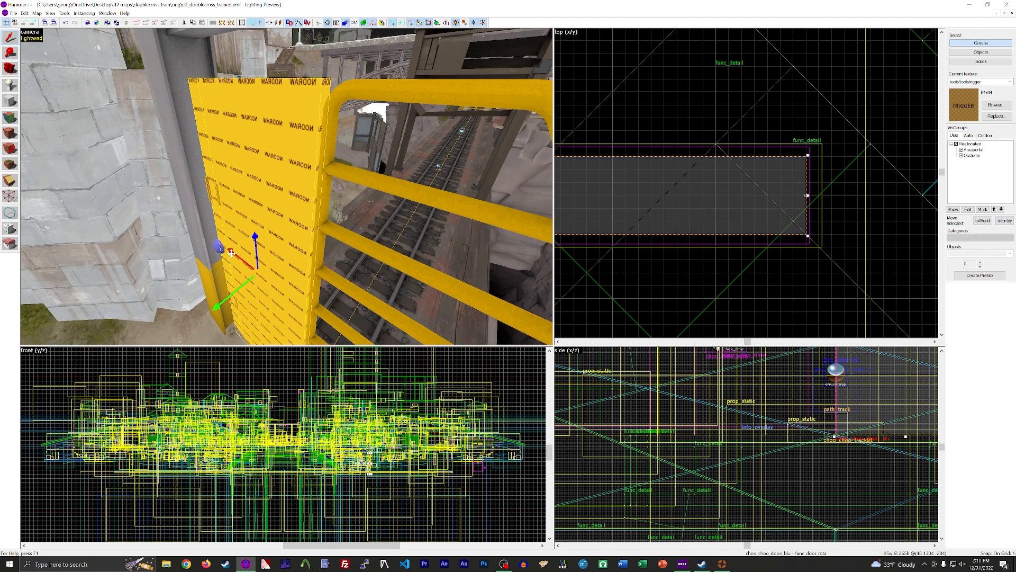
Try moving the rotating door across the track onto the opposite gate leaf, and undo the move
drag(229, 254, 335, 332)
key(z)
key(w)
key(z)
click(249, 131)
key(z)
key(w)
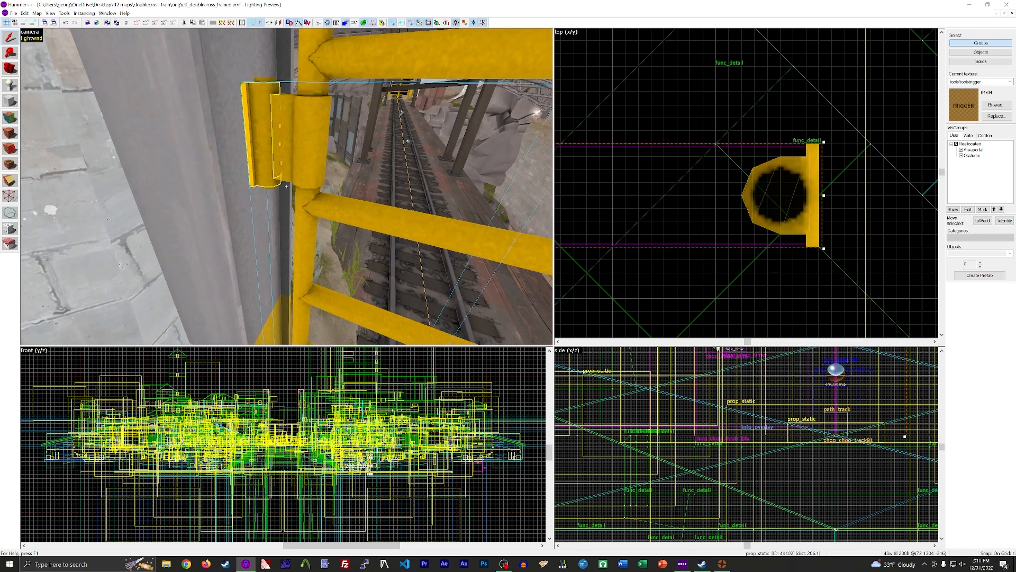
key(s)
click(287, 187)
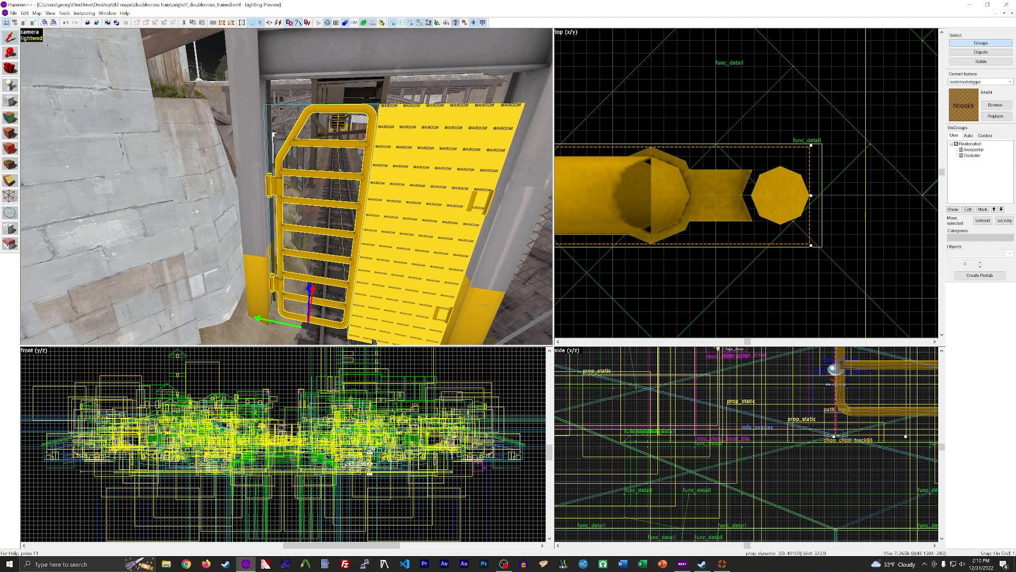
key(w)
key(z)
key(w)
click(273, 183)
key(z)
key(s)
key(z)
drag(306, 249, 296, 199)
key(ctrl+z)
key(ctrl+z)
key(ctrl+z)
key(ctrl+z)
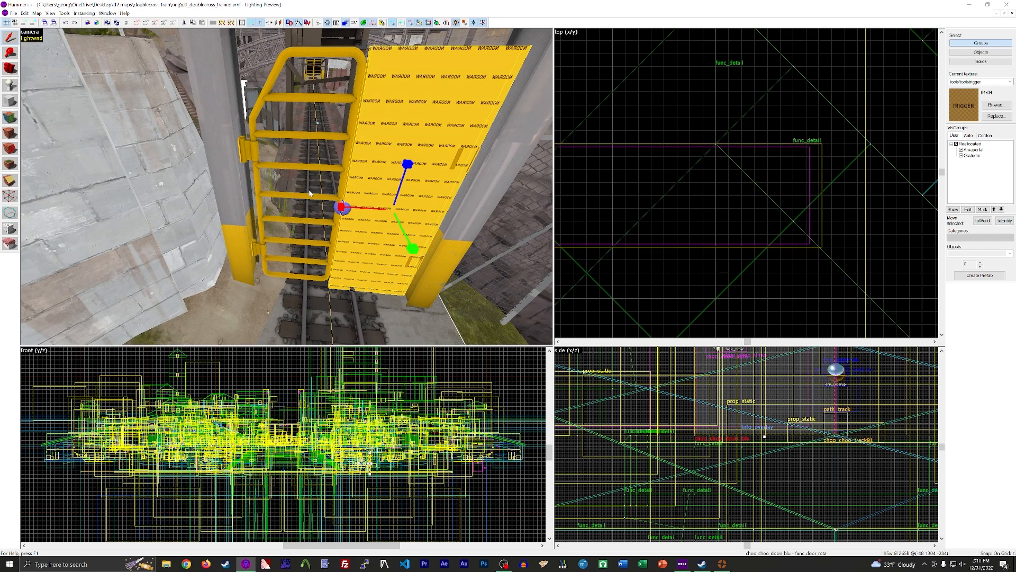
key(ctrl+z)
Review the rotating door's spawn flags, including the Y Axis option, and save the map
key(z)
key(w)
key(s)
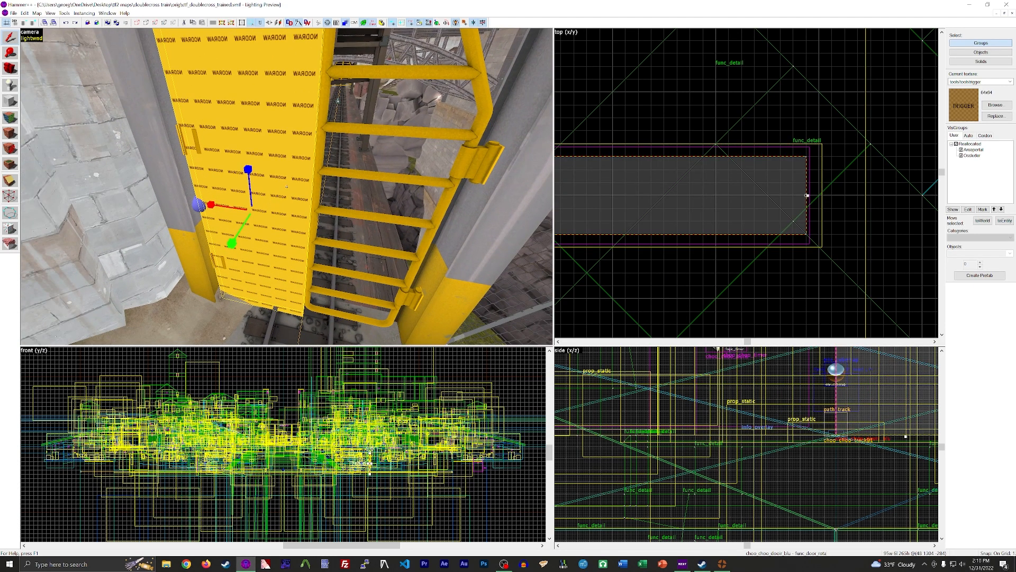
key(d)
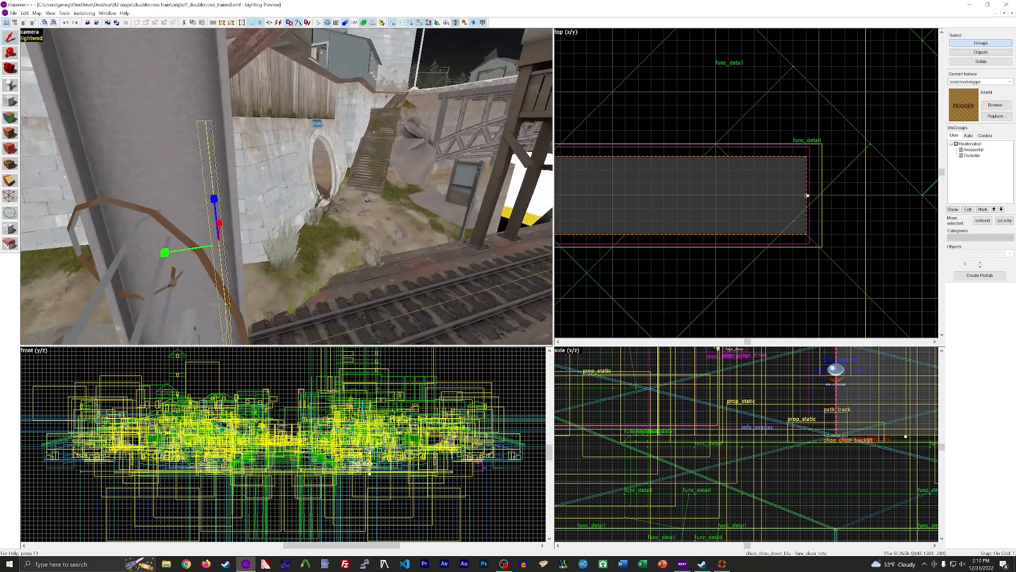
key(w)
double_click(287, 174)
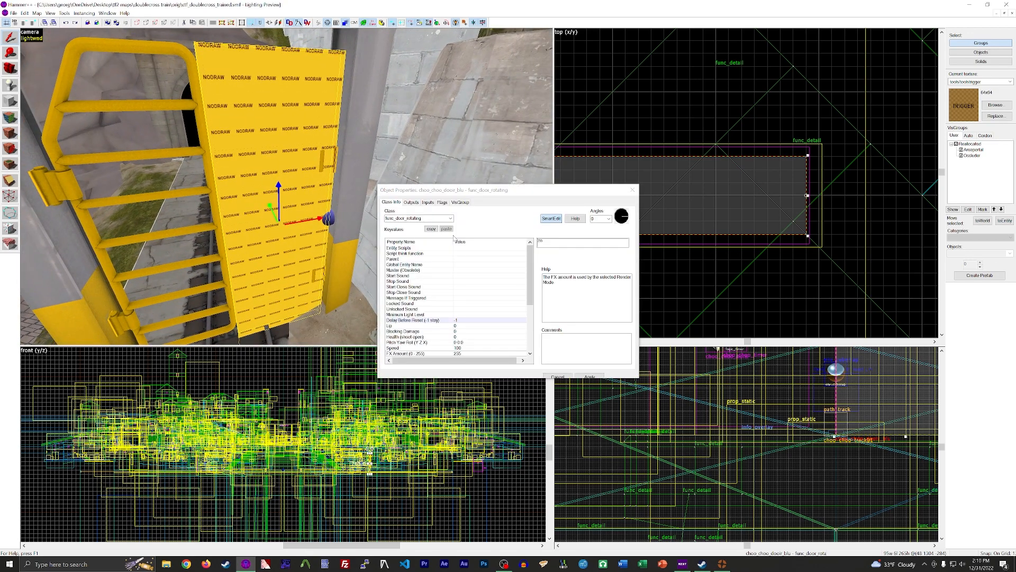
click(441, 202)
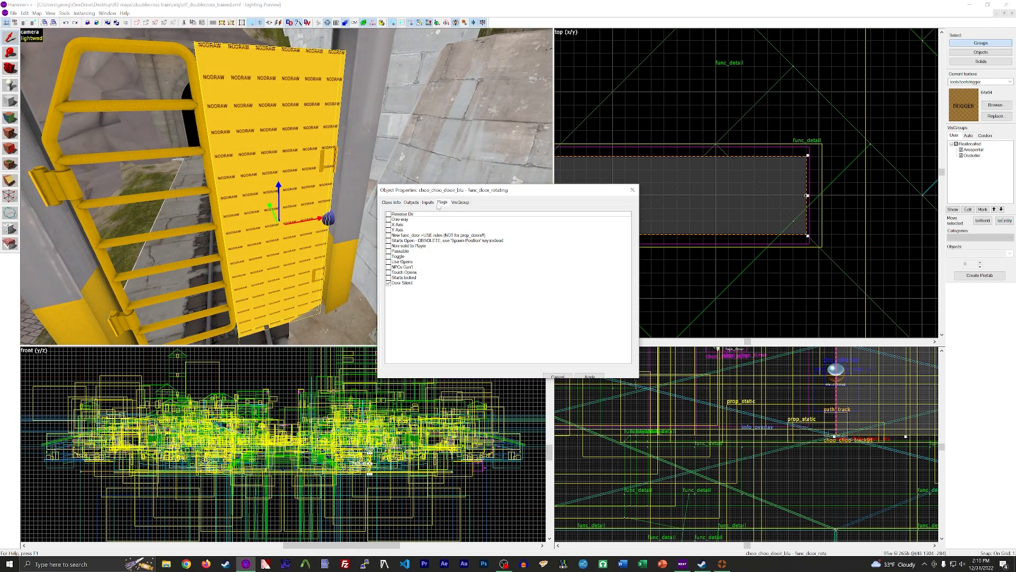
click(389, 231)
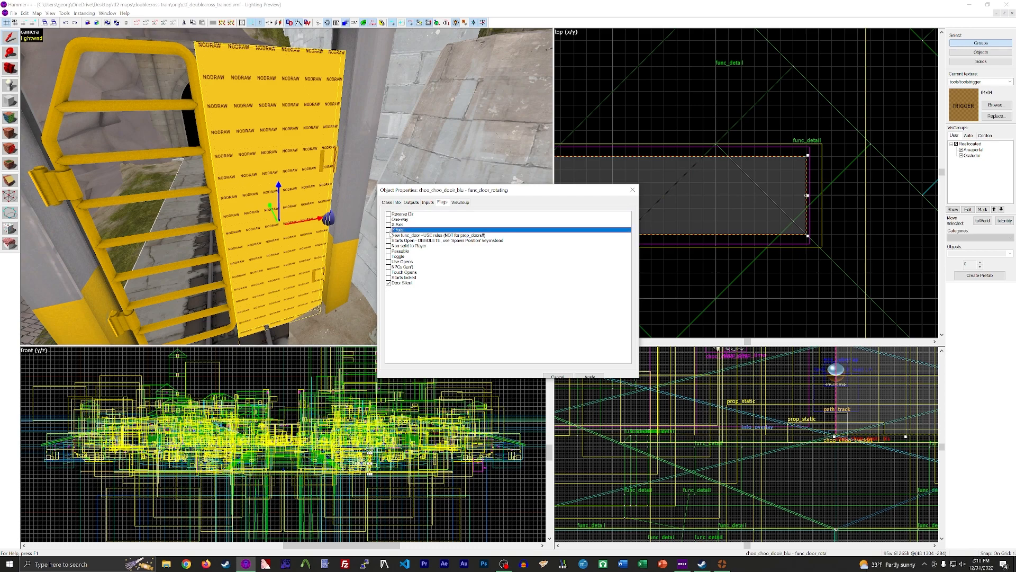
click(394, 205)
click(633, 189)
click(13, 13)
click(25, 46)
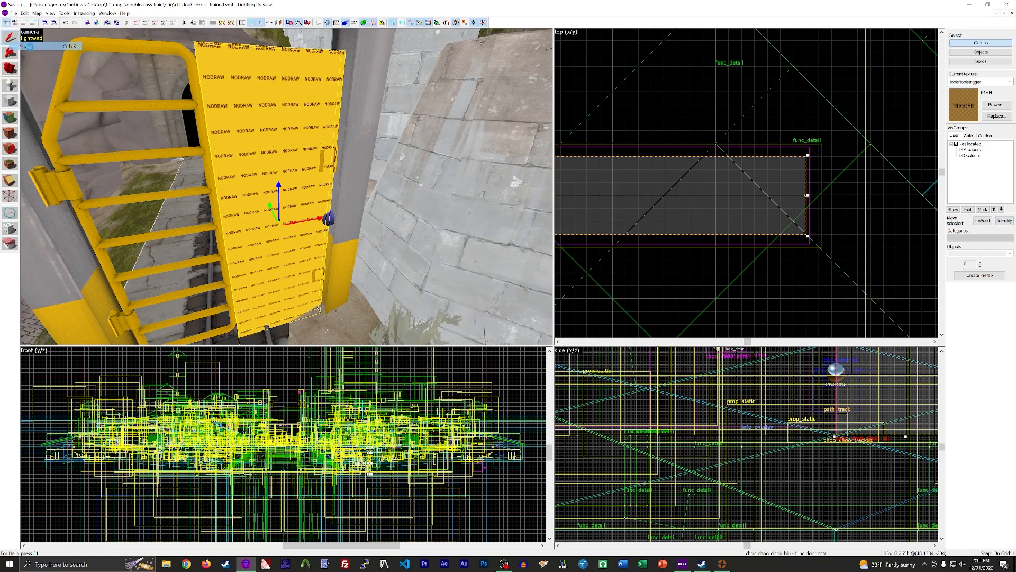
Clone the rotating door across the track, turned around so its hinge end sits at the opposite gate post
double_click(261, 174)
click(632, 190)
key(z)
key(z)
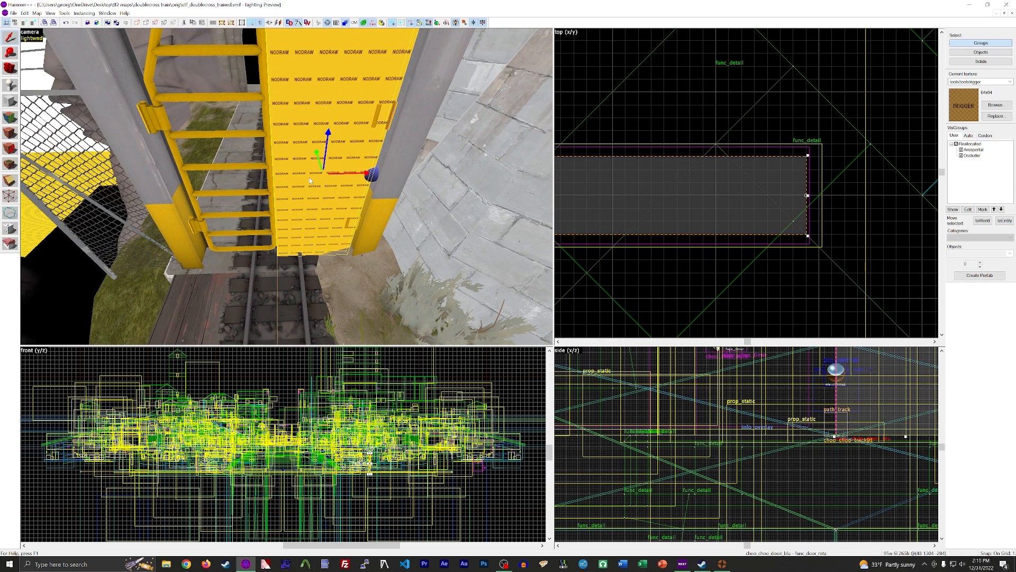
shift+drag(360, 171, 276, 172)
click(272, 174)
drag(213, 155, 253, 177)
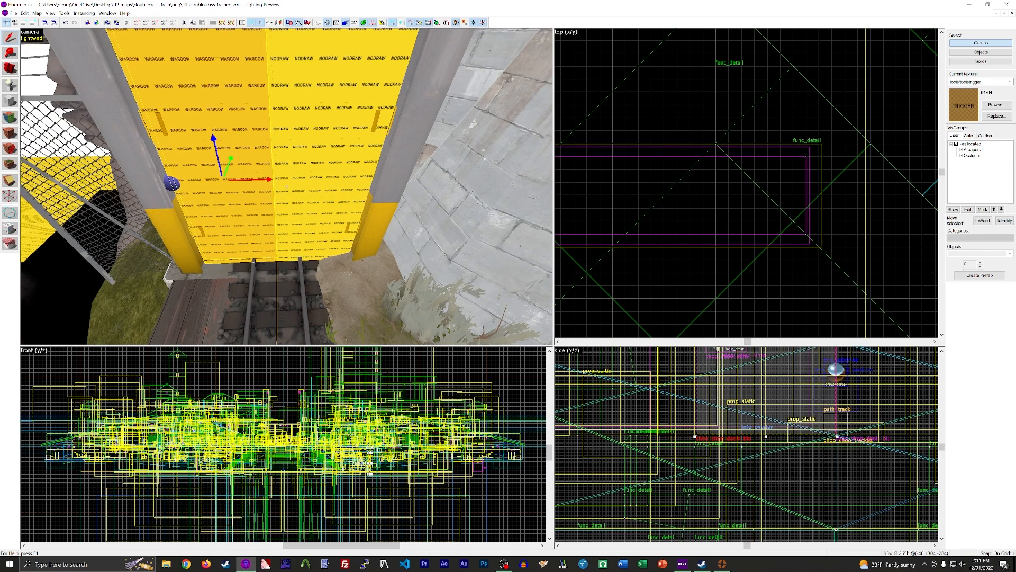
key(s)
key(z)
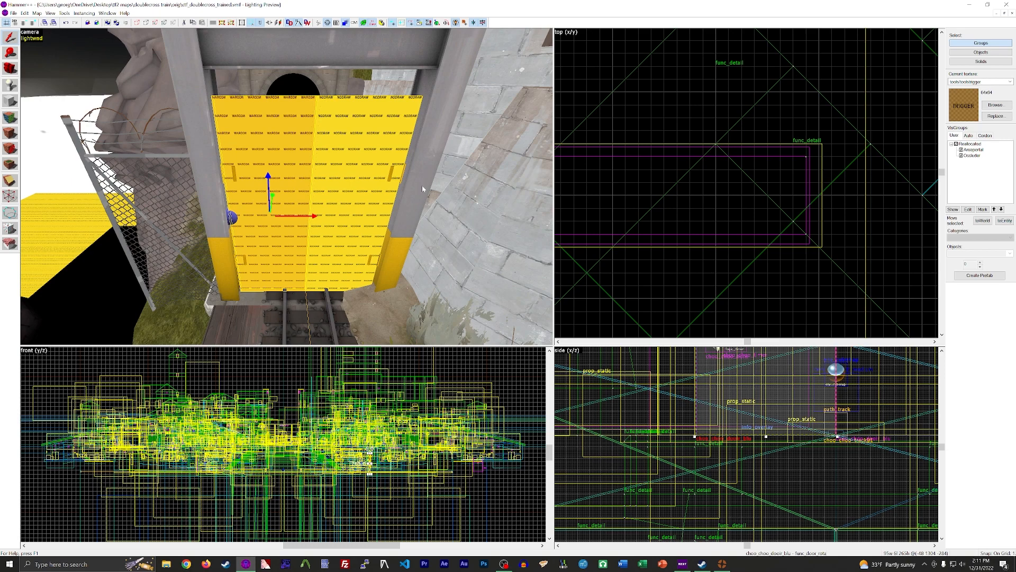
Set the cloned rotating door's Distance to -90 and close its properties
double_click(283, 137)
click(471, 271)
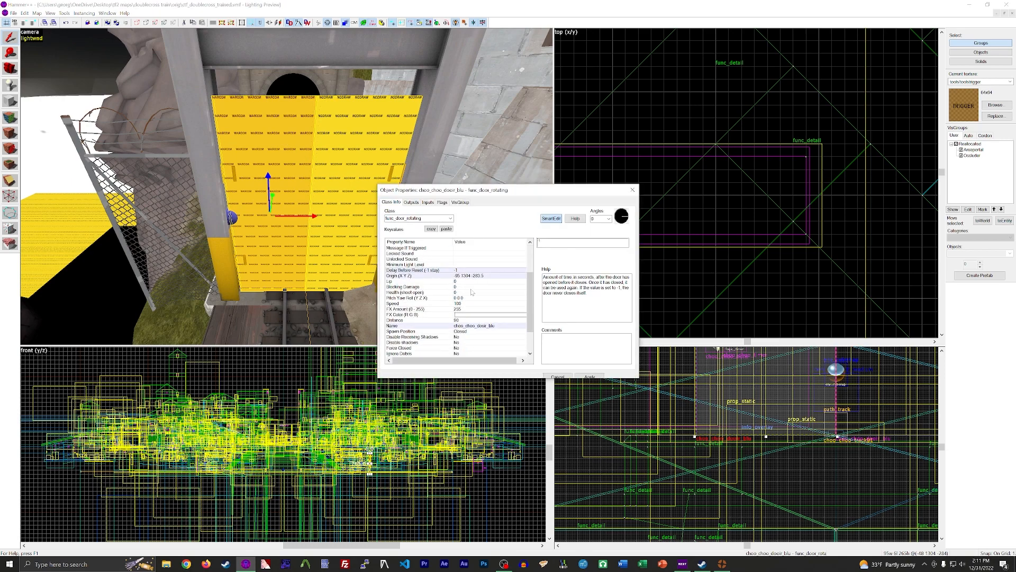
click(477, 282)
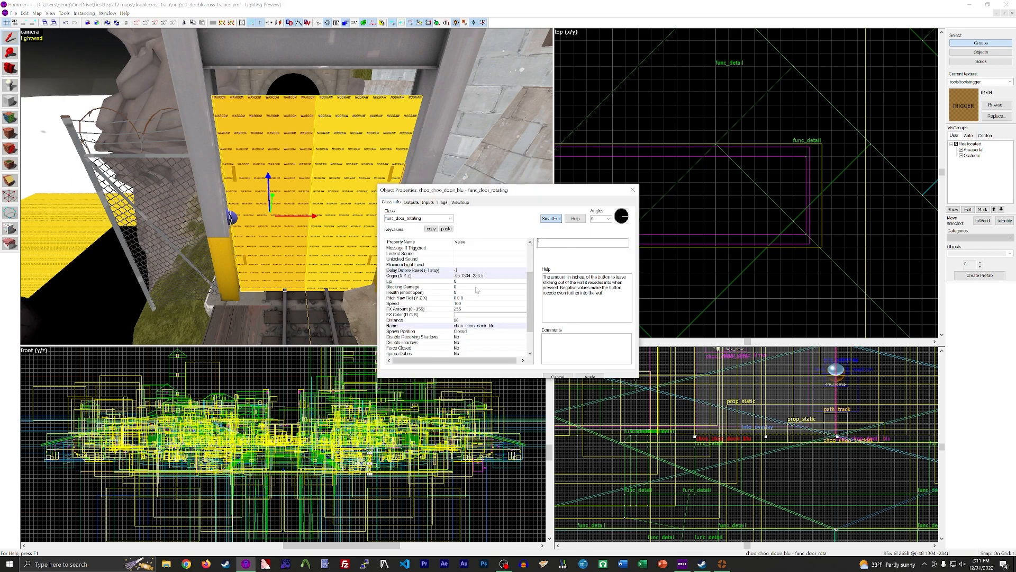
scroll(478, 298, down, 2)
click(470, 287)
key(BackSpace)
key(Return)
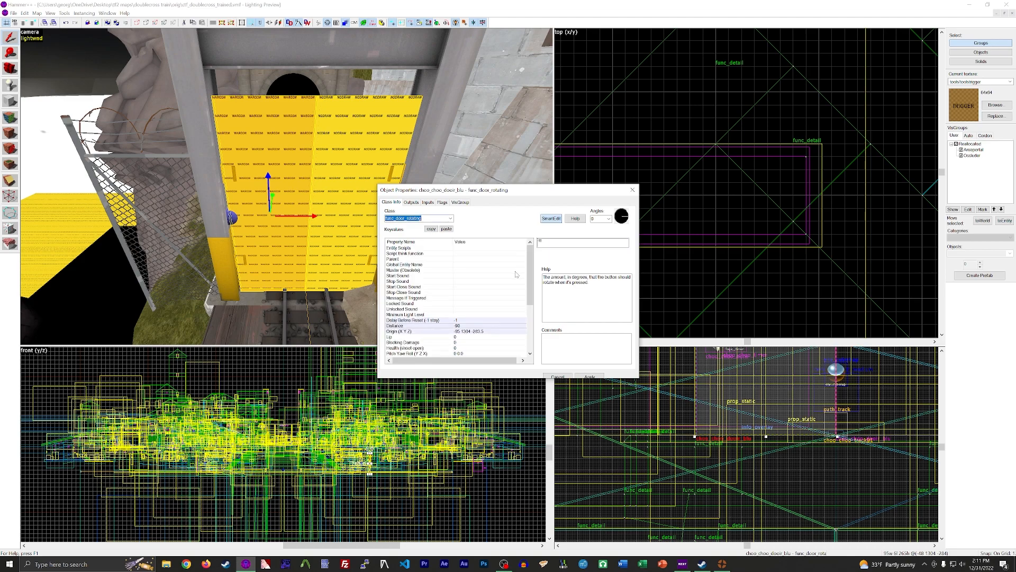
click(632, 189)
Copy both rotating doors to the matching tunnel gate on the opposite side of the map and align them with its posts
key(z)
key(s)
key(z)
click(286, 188)
key(z)
key(s)
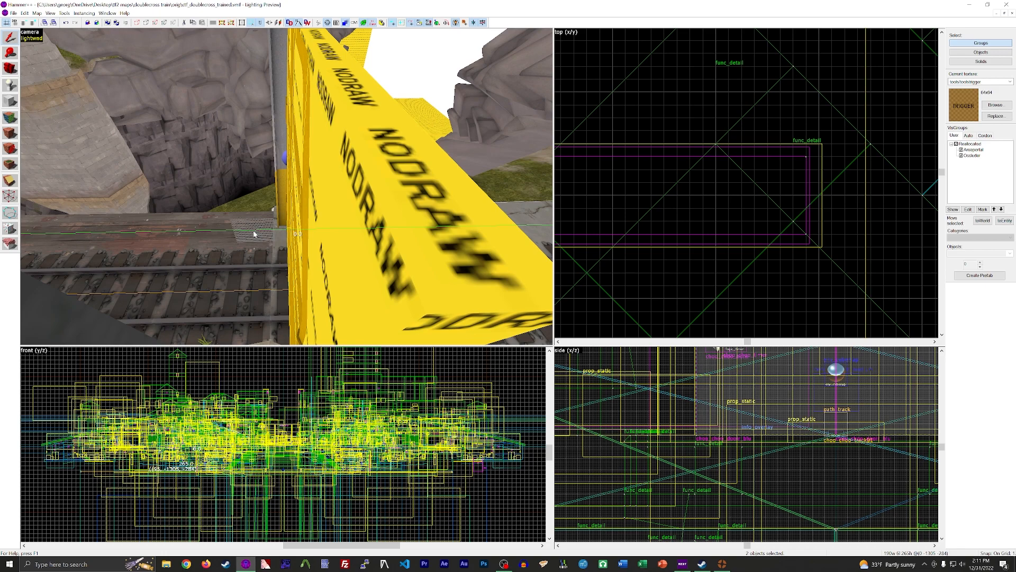
click(253, 232)
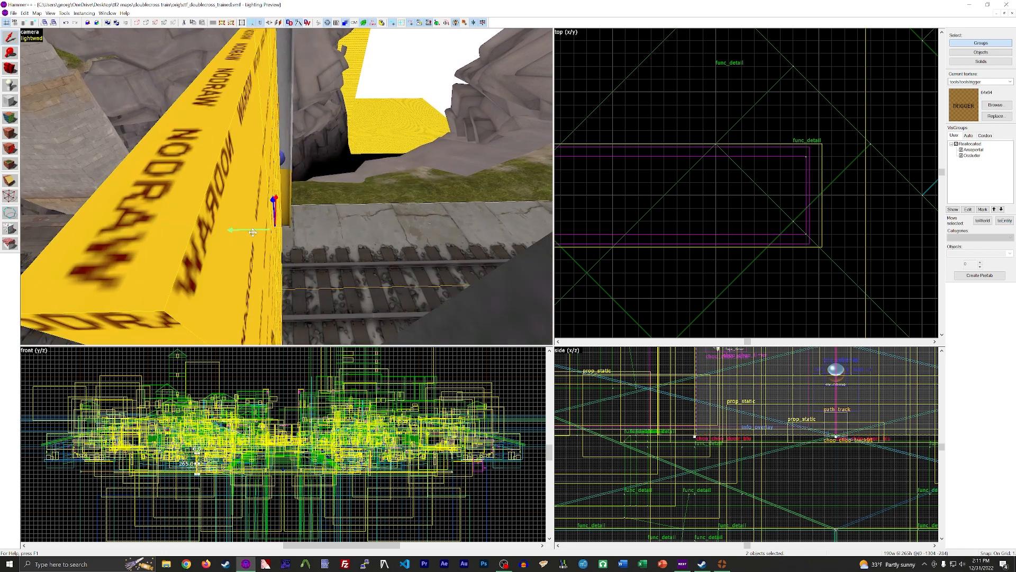
Set the Distance of the copied door with origin X 85 at the second gate to -90
double_click(236, 147)
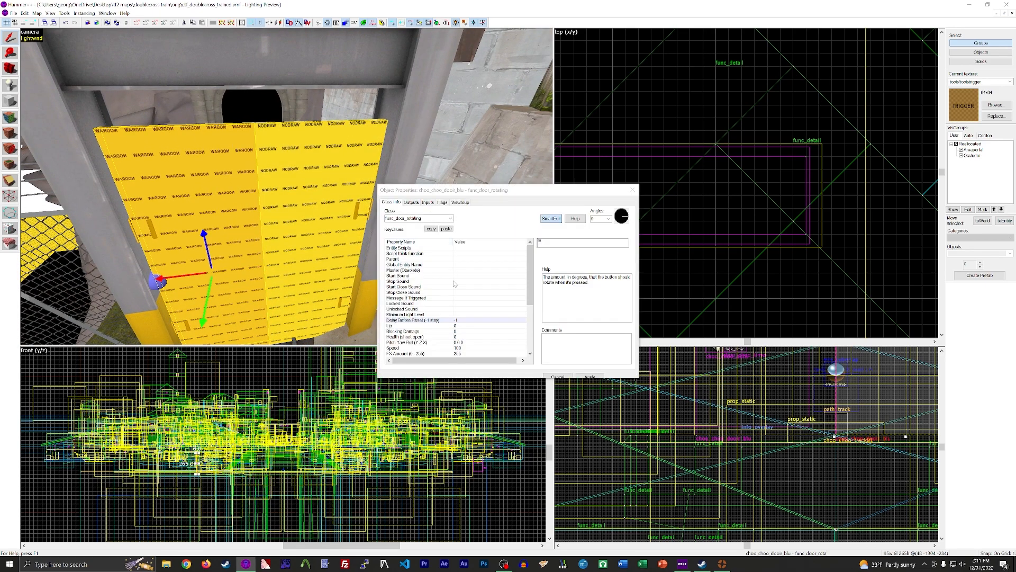
scroll(448, 274, down, 5)
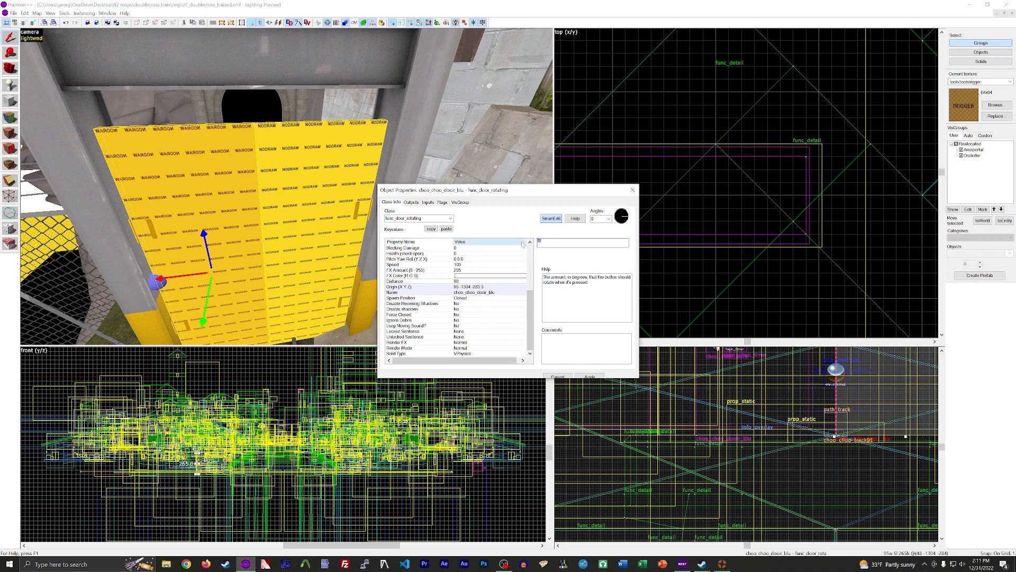
text(-90)
key(Return)
click(338, 228)
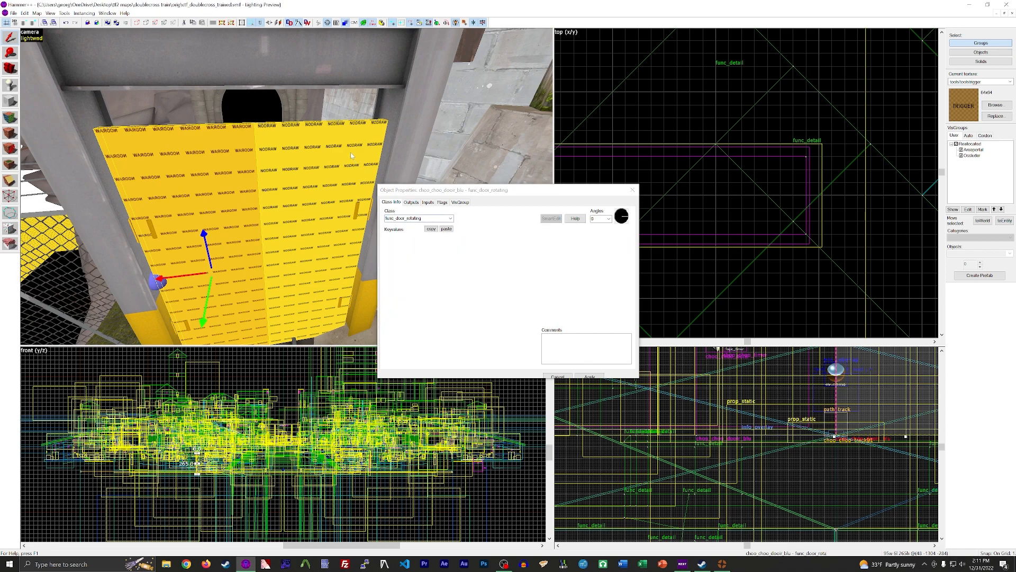
Set the Distance of the other copied door, with origin X -85, to 90 and close its properties
click(553, 243)
text(90)
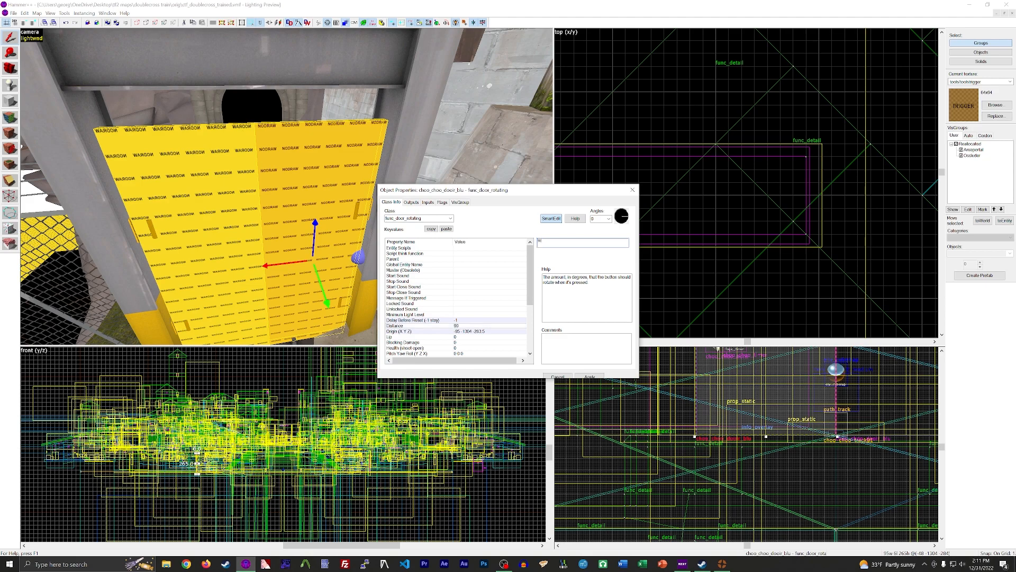
key(Return)
click(632, 189)
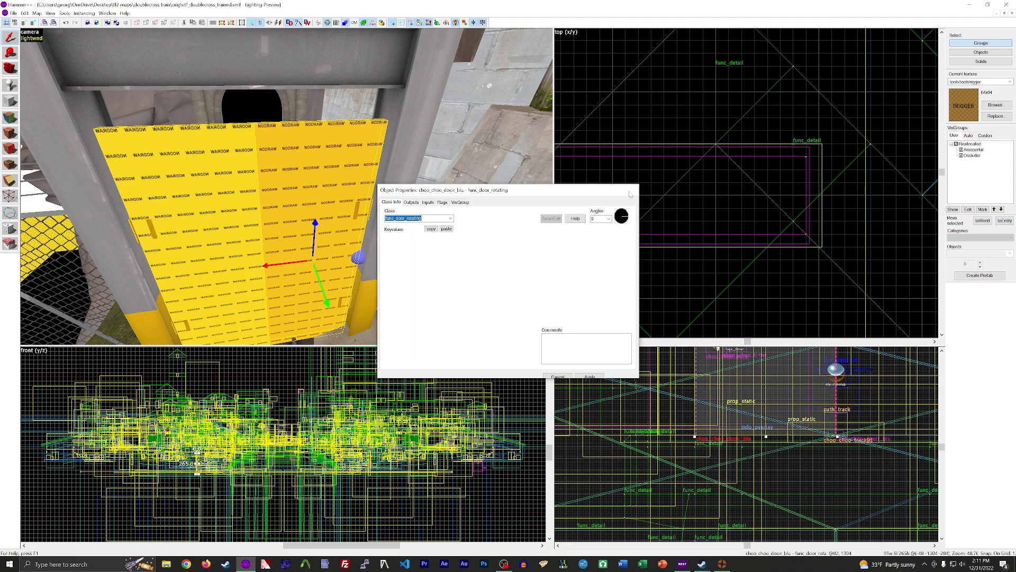
Try rotating the selected gate door about Z to preview its swing direction, and undo the rotation
key(ctrl+m)
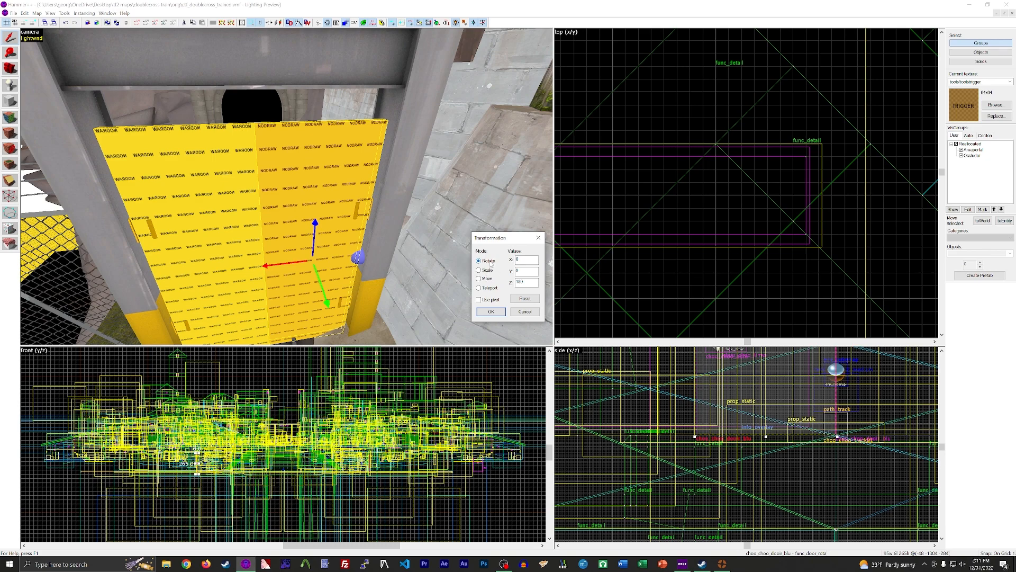
drag(494, 237, 481, 229)
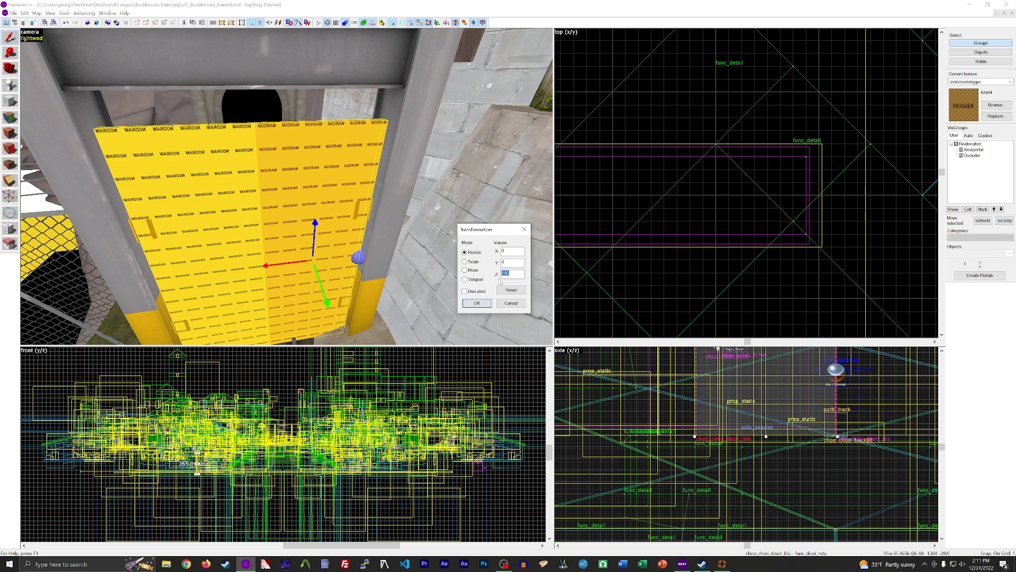
click(477, 303)
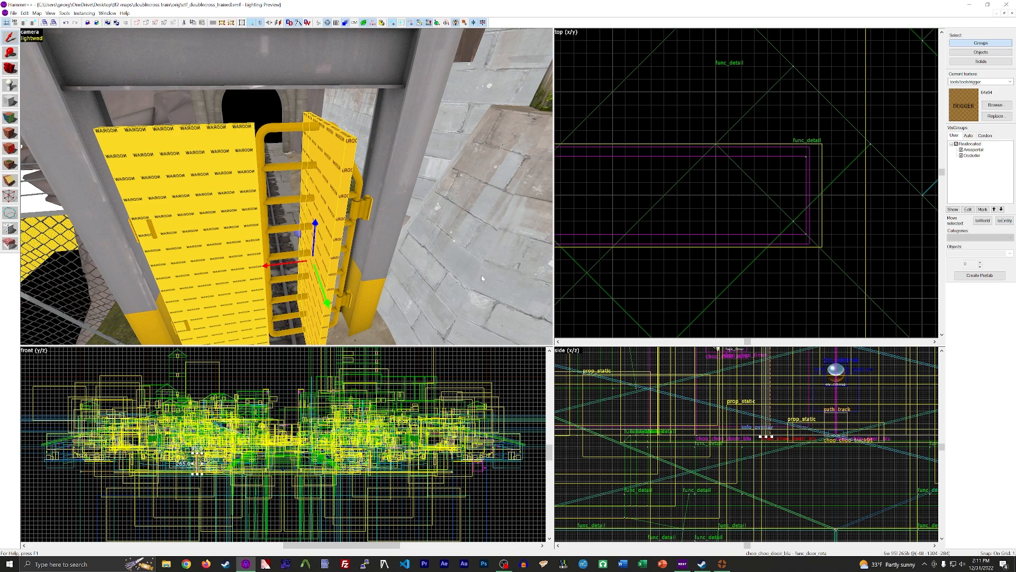
key(ctrl+z)
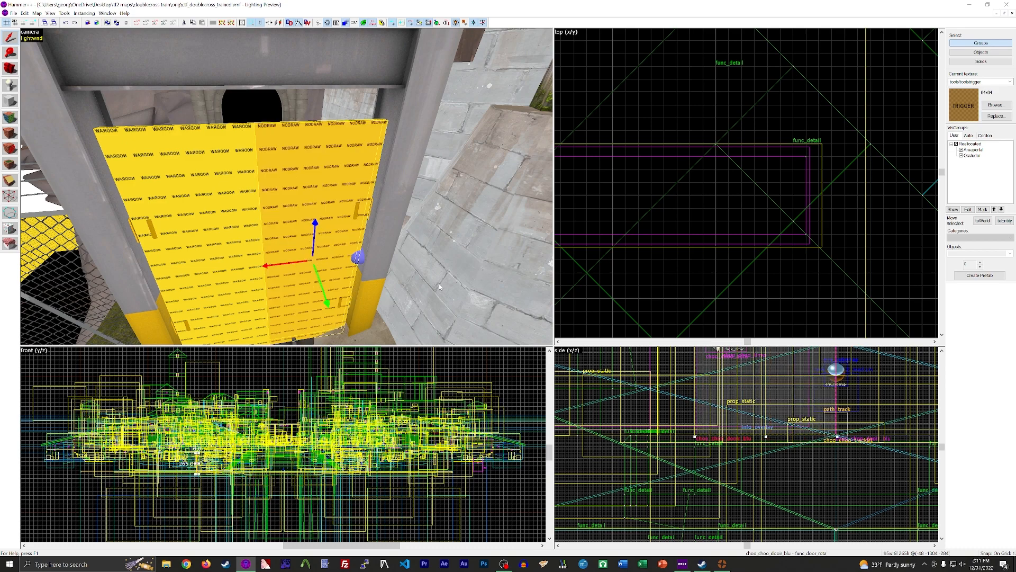
key(ctrl+m)
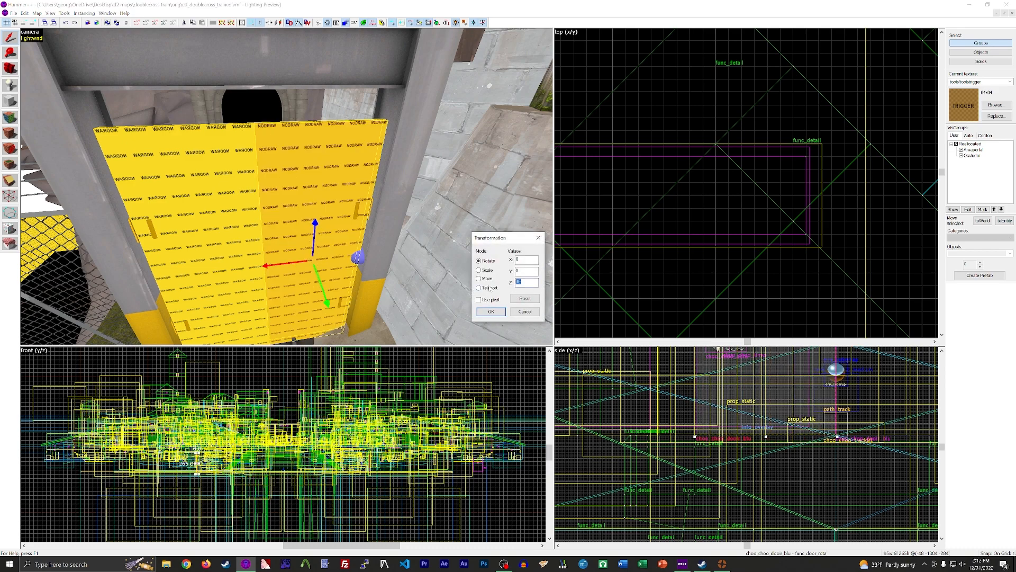
key(Return)
key(ctrl+z)
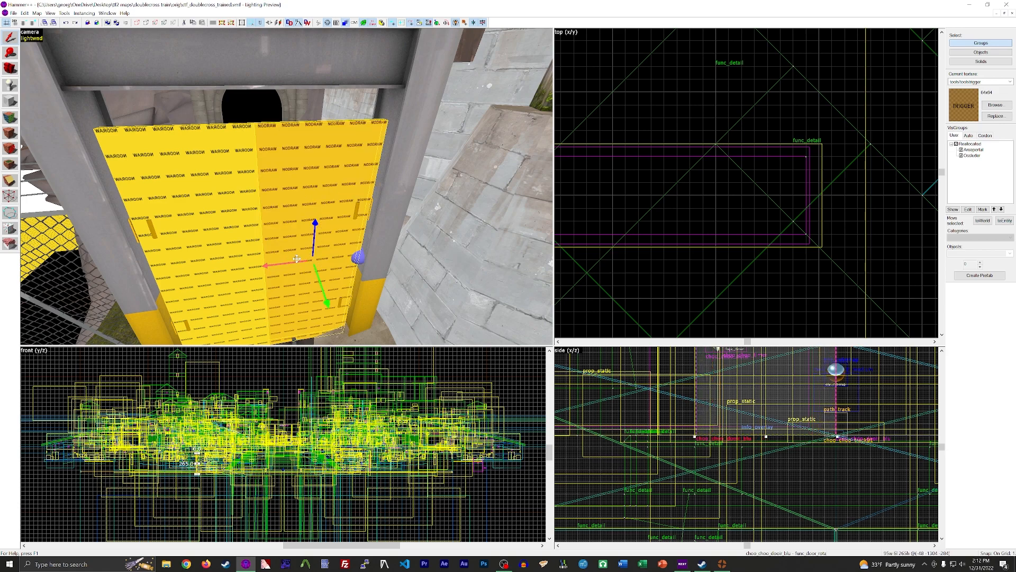
Set the Distance of the selected rotating door with origin X -85 to -90
key(alt+Return)
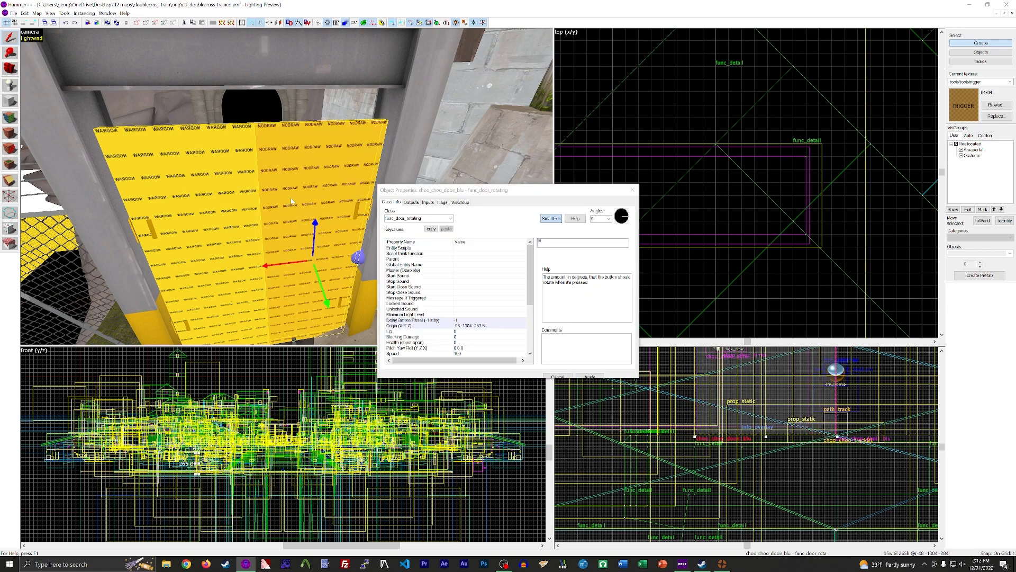
scroll(466, 296, down, 5)
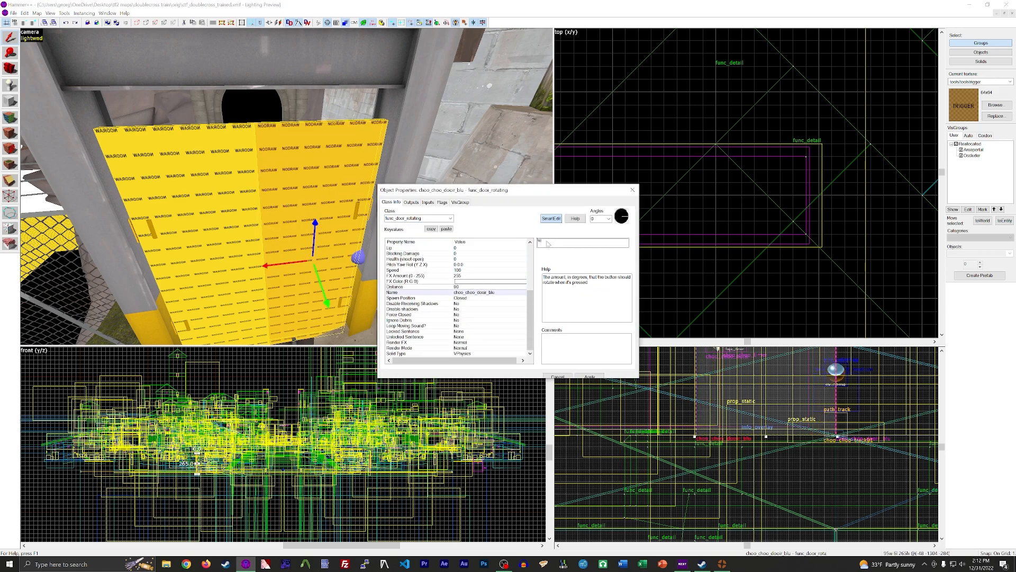
text(-)
key(Return)
Set the Distance of the other rotating door at this gate to 90 and close its properties
click(227, 238)
click(535, 243)
text(90)
key(Return)
click(632, 190)
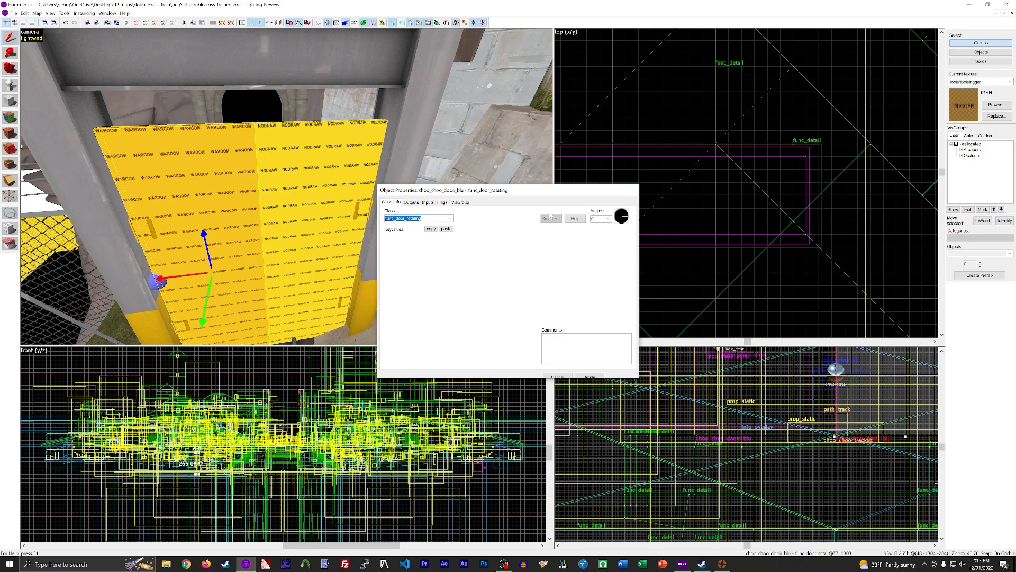
At the opposite gate, try rotating the door with origin X 85 by 45 degrees about Z and undo it
key(z)
key(w)
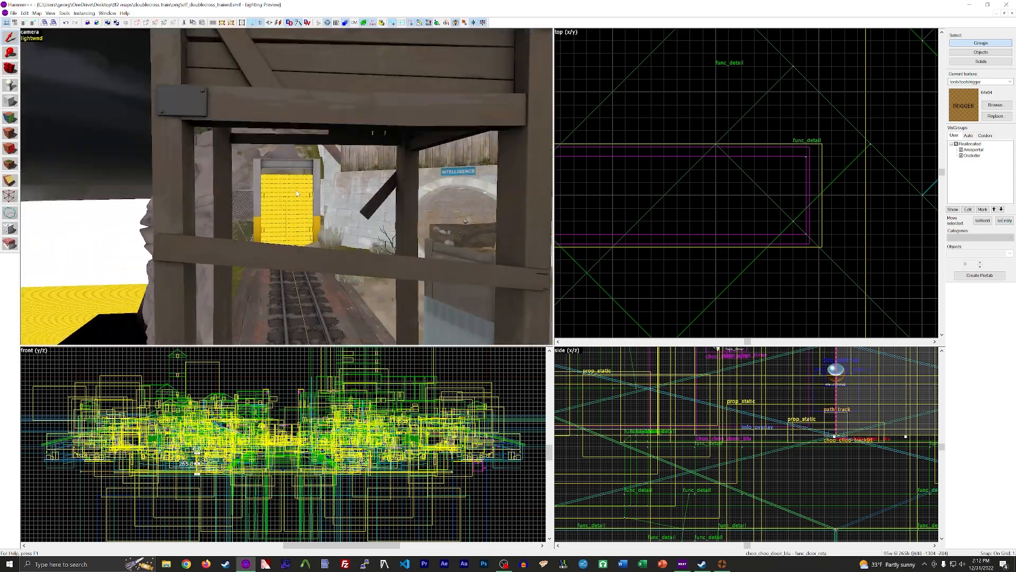
key(z)
double_click(311, 145)
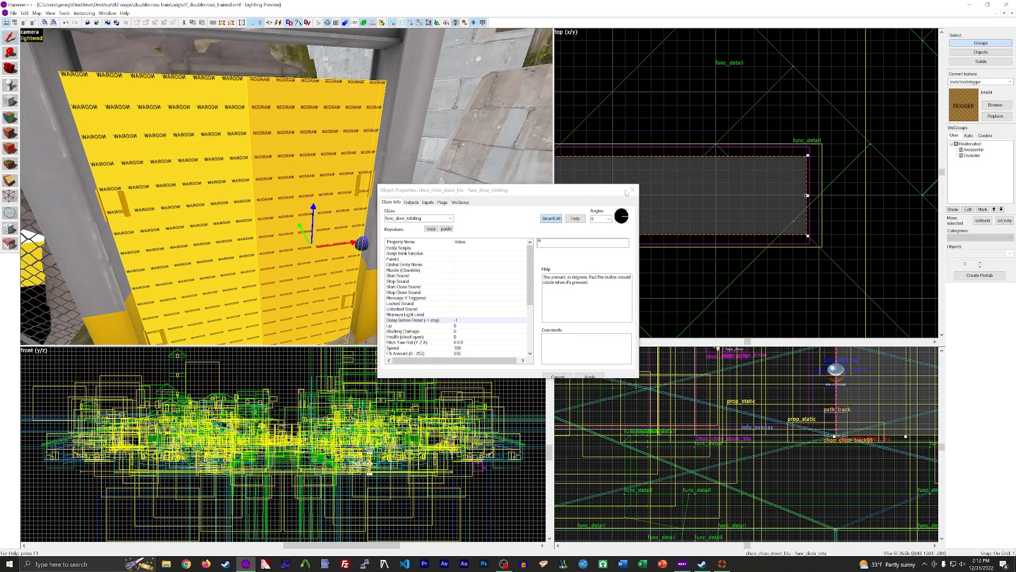
click(632, 190)
key(ctrl+m)
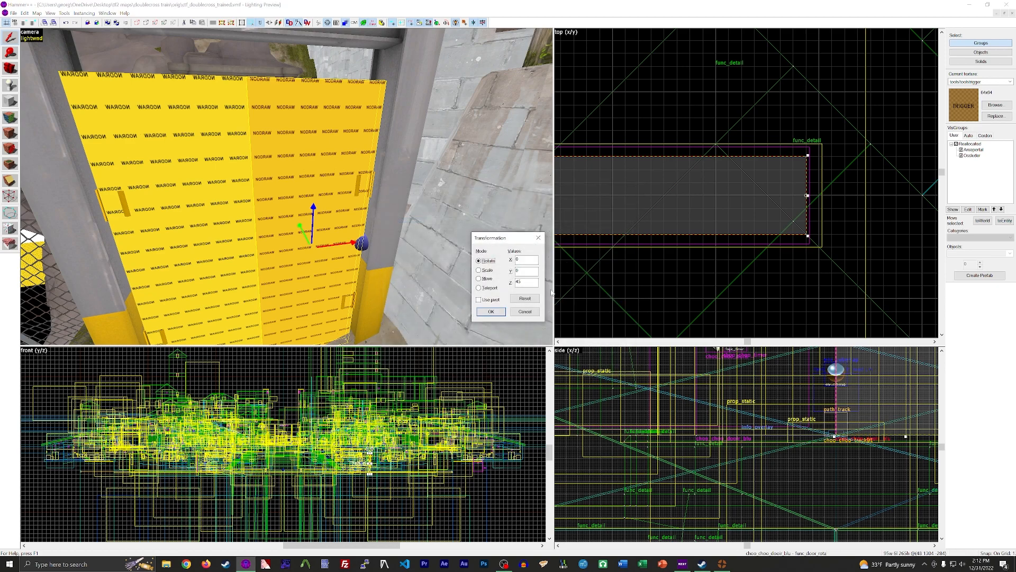
click(490, 312)
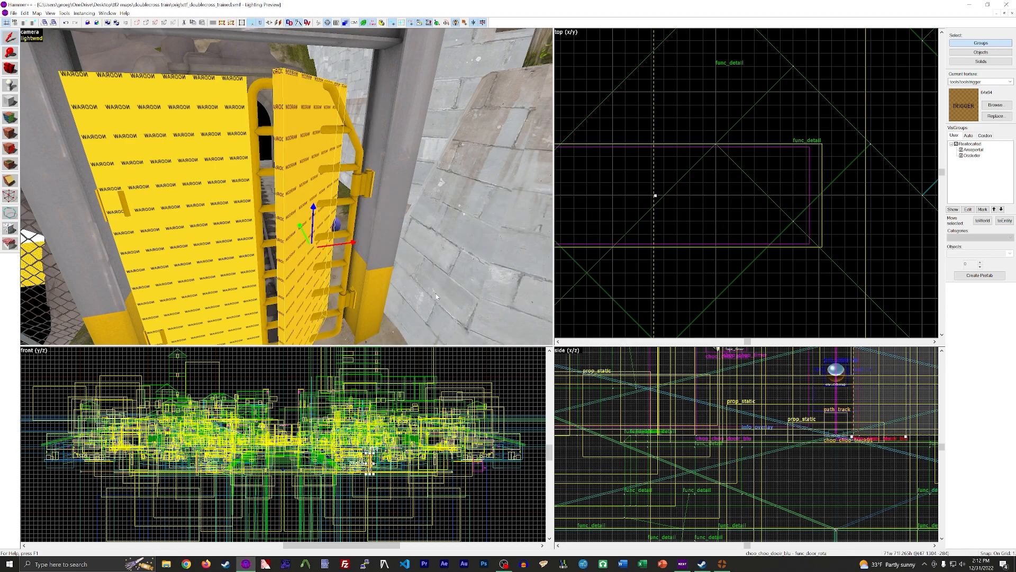
key(ctrl+z)
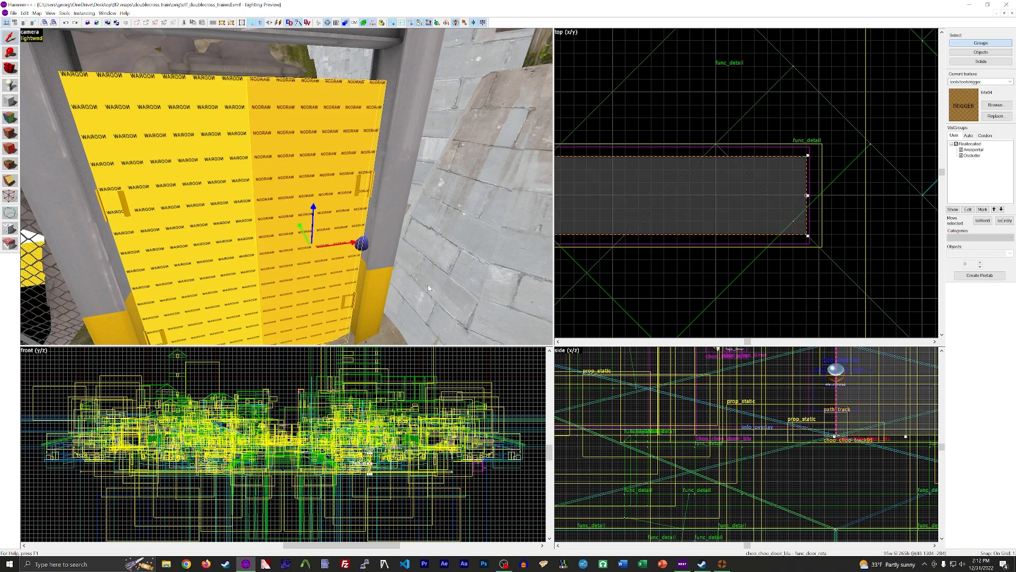
Set the Distance of the opposite gate's rotating door with origin X 85 to -90
key(alt+Return)
scroll(478, 320, down, 5)
click(478, 286)
click(478, 281)
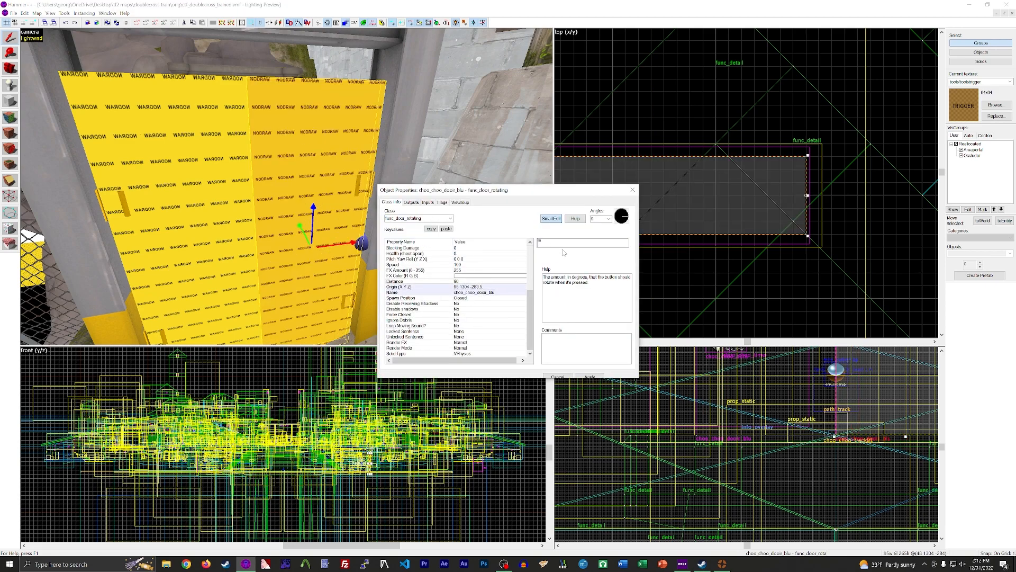
text(-90)
key(Return)
Set the Distance of the opposite gate's door with origin X -85 to 90 and close its properties
click(222, 227)
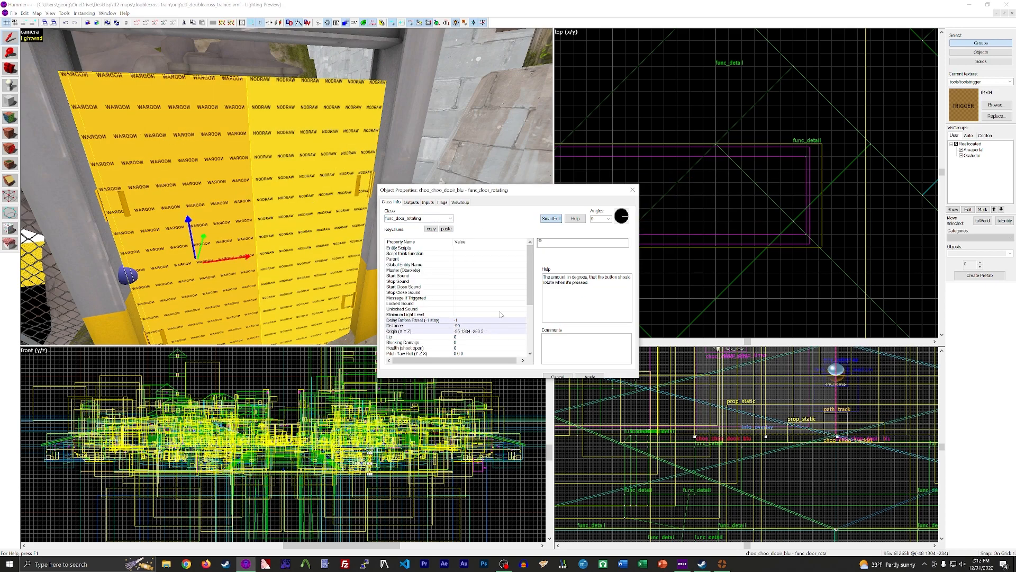
key(Return)
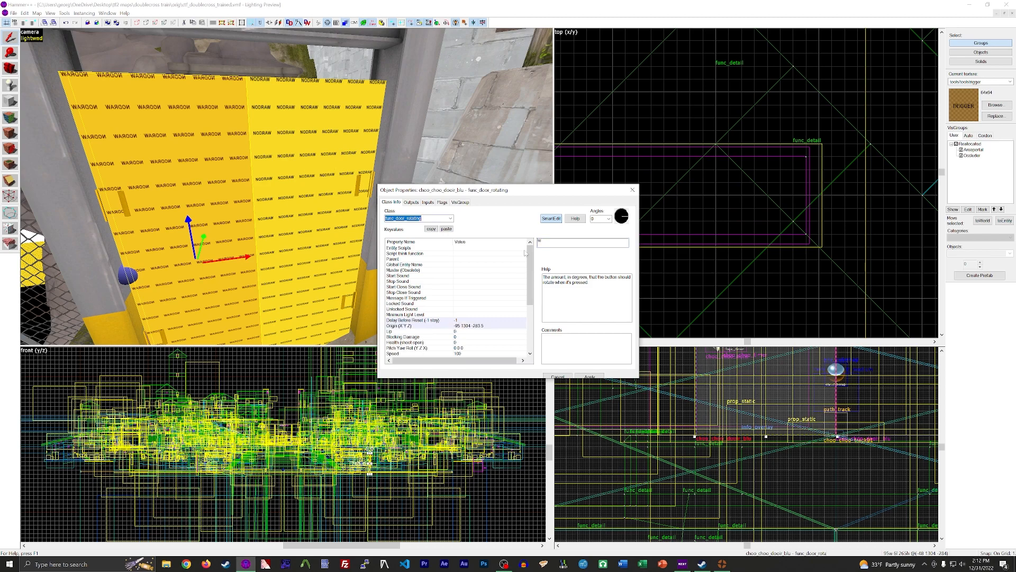
click(633, 189)
Save the map
key(z)
key(a)
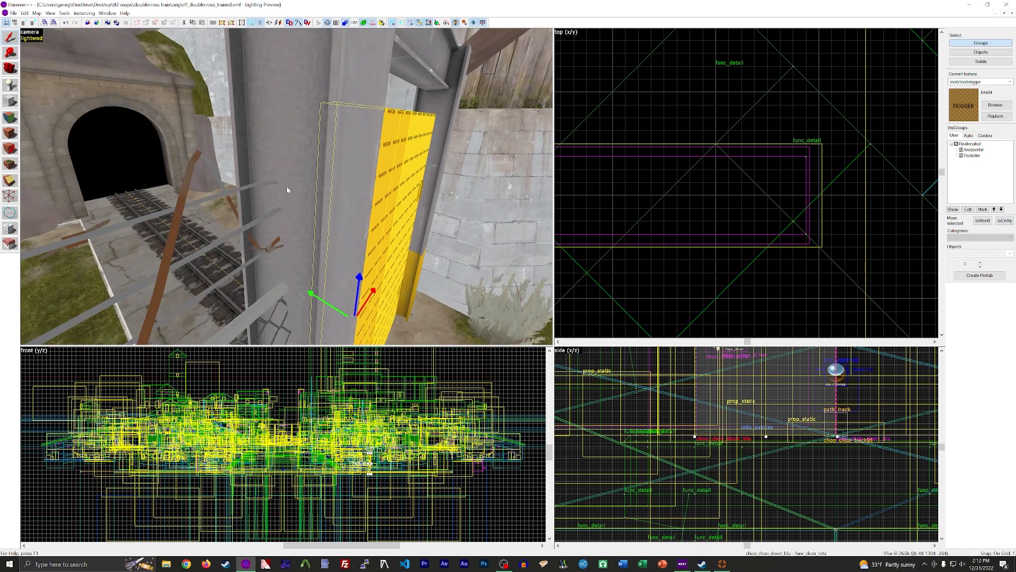
key(s)
key(z)
click(13, 13)
click(32, 46)
At the first gate across the bridge, rename the rotating door with origin X -85 to choo_choo_door_red
key(z)
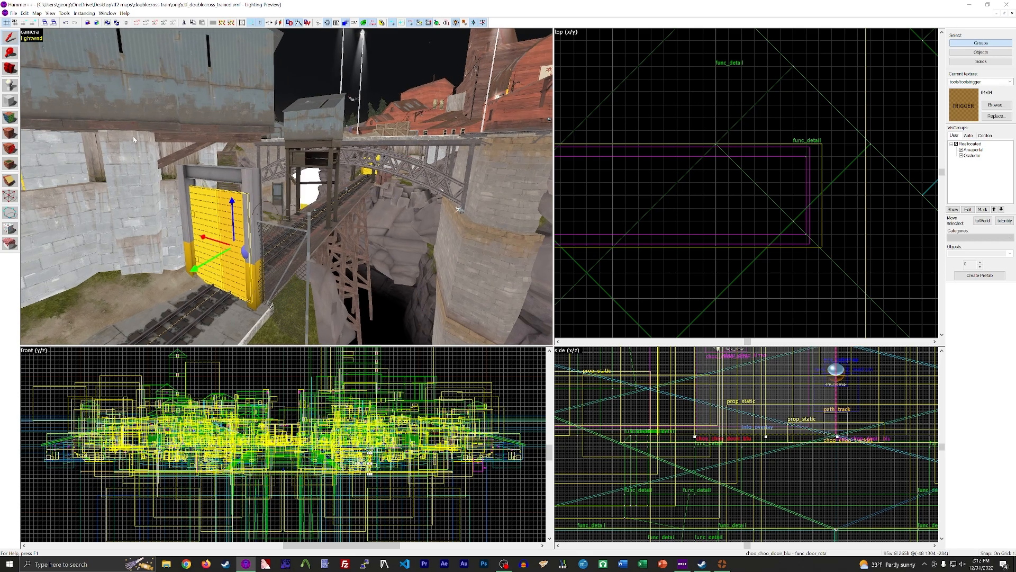
key(w)
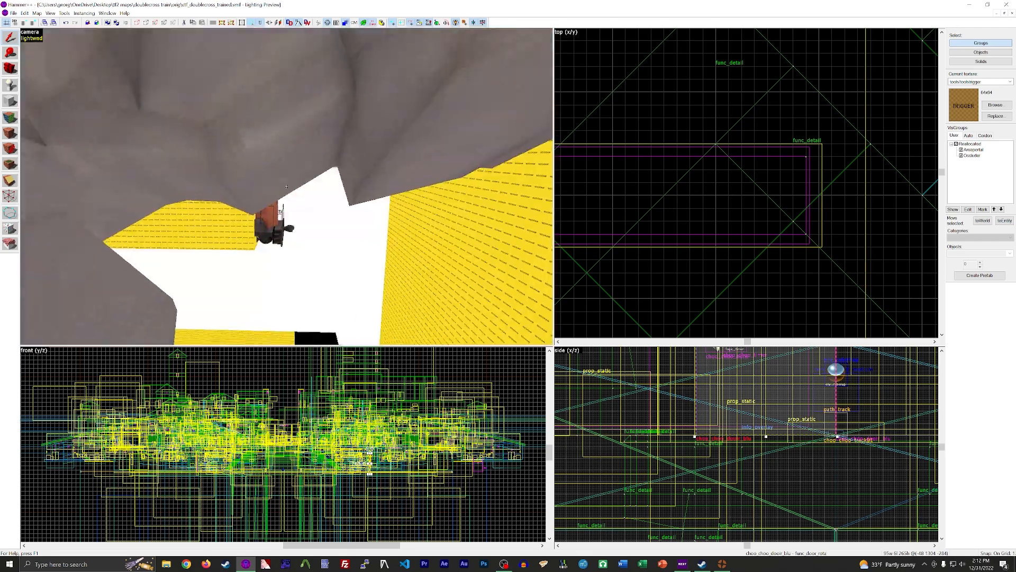
key(w)
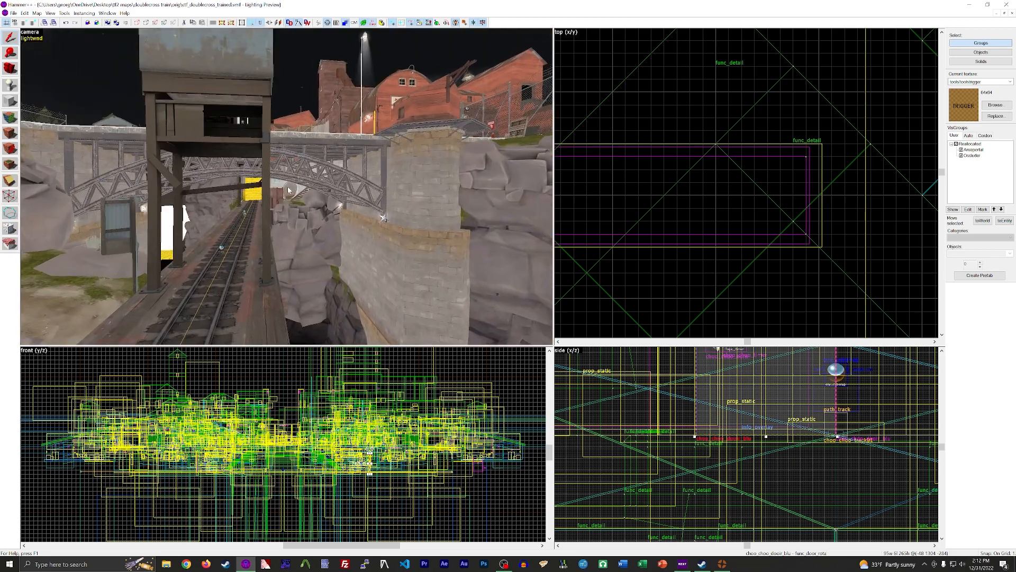
key(z)
scroll(274, 175, up, 2)
double_click(302, 139)
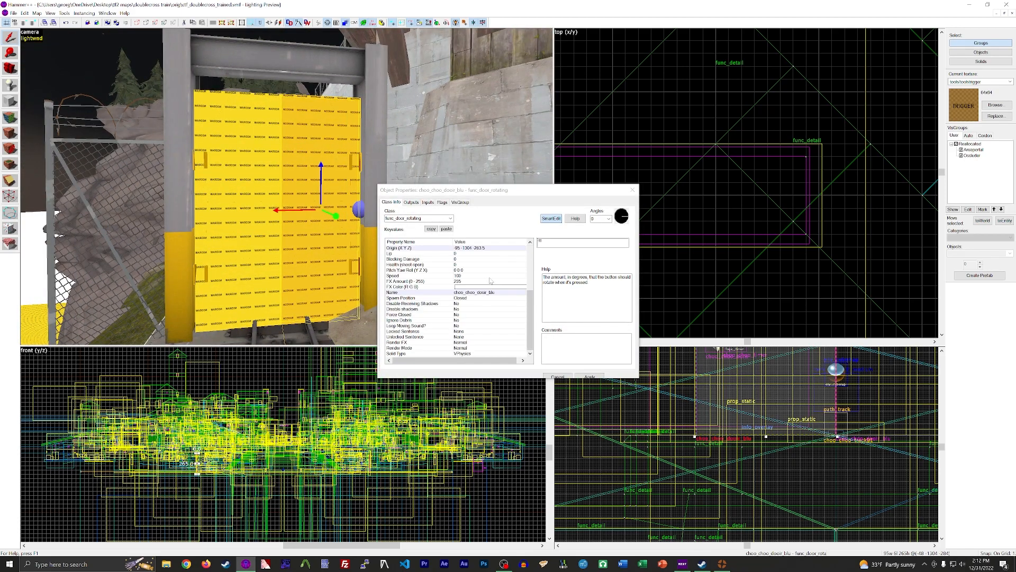
click(485, 293)
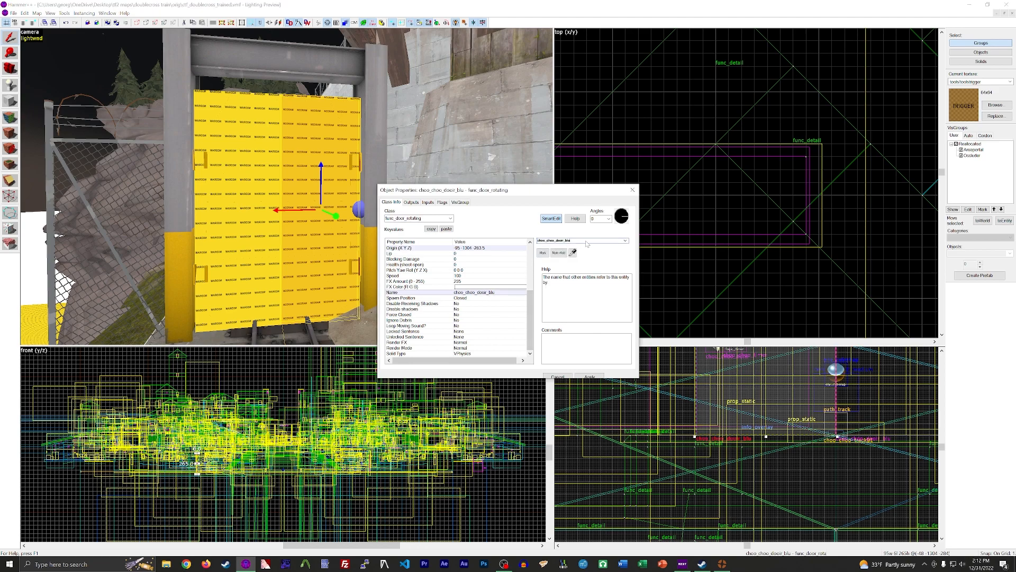
key(BackSpace)
key(BackSpace)
key(BackSpace)
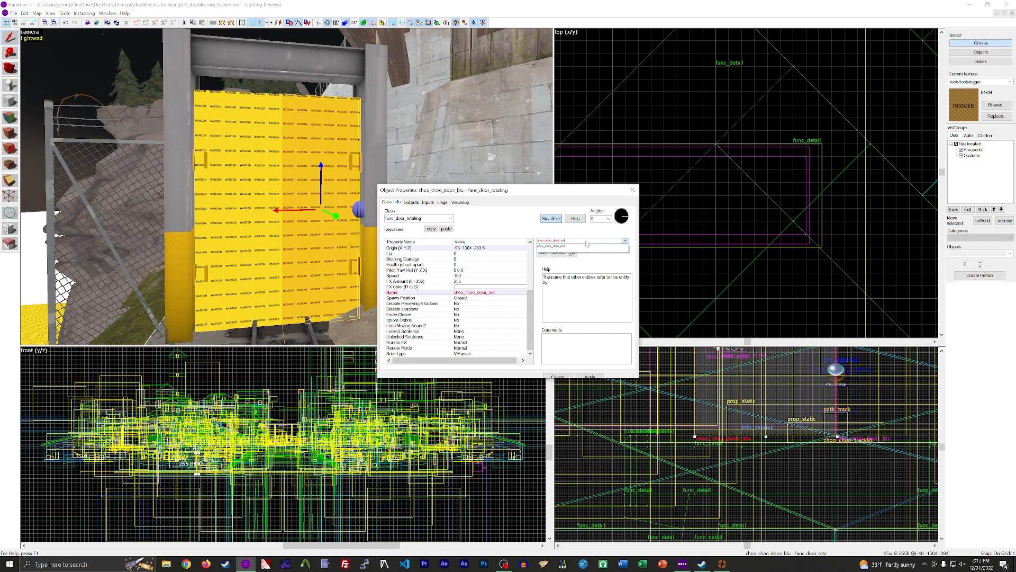
click(600, 377)
Rename the second rotating door at this gate to choo_choo_door_red and close its properties
click(257, 223)
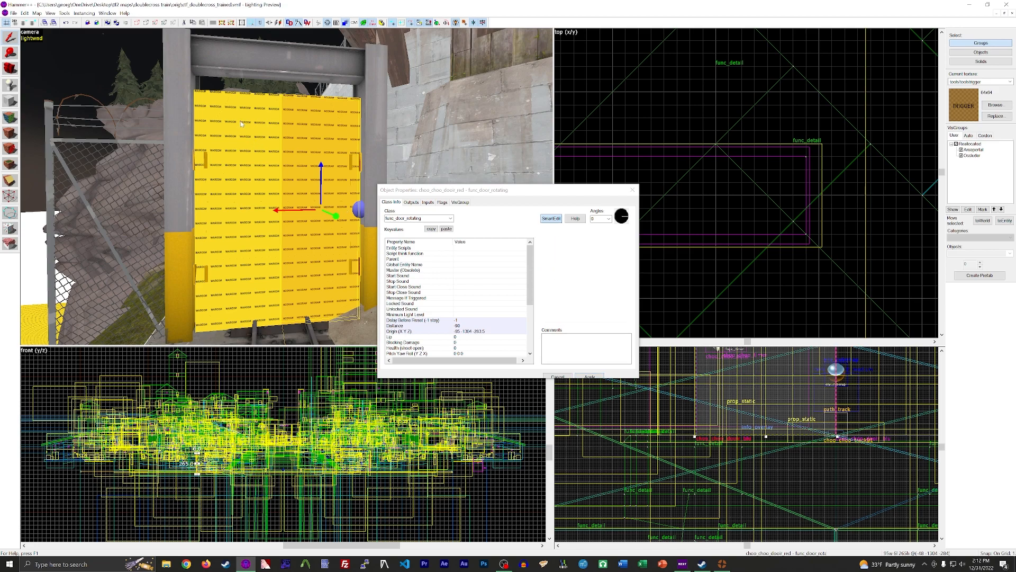
click(584, 241)
click(584, 240)
key(BackSpace)
key(BackSpace)
key(BackSpace)
text(red)
click(592, 247)
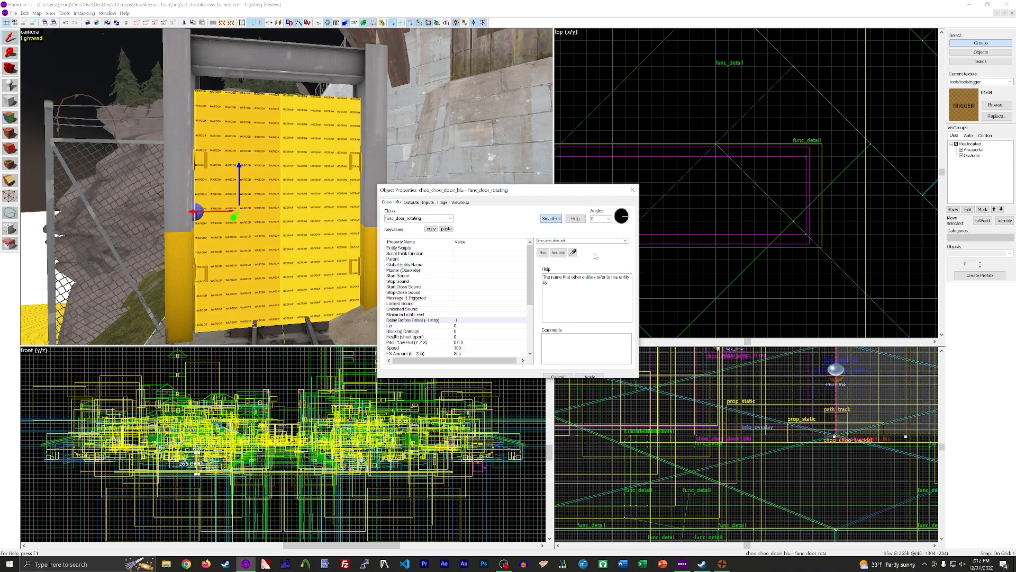
click(601, 376)
click(443, 203)
click(412, 203)
click(442, 202)
click(391, 202)
click(632, 192)
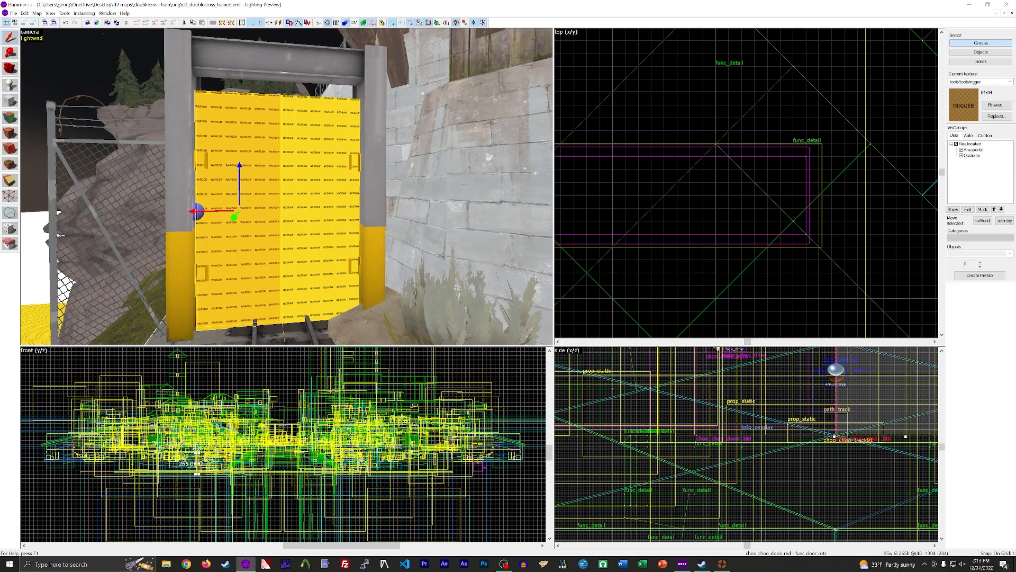
Open the outputs of the choo_choo_timer logic_timer beside the train
key(z)
key(s)
key(z)
key(w)
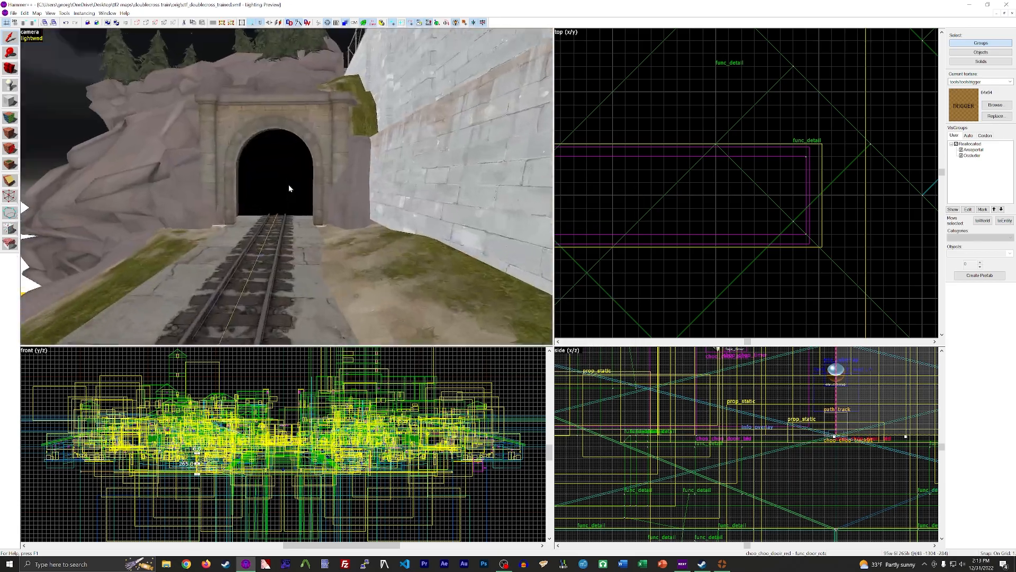
key(s)
key(z)
click(262, 233)
double_click(260, 236)
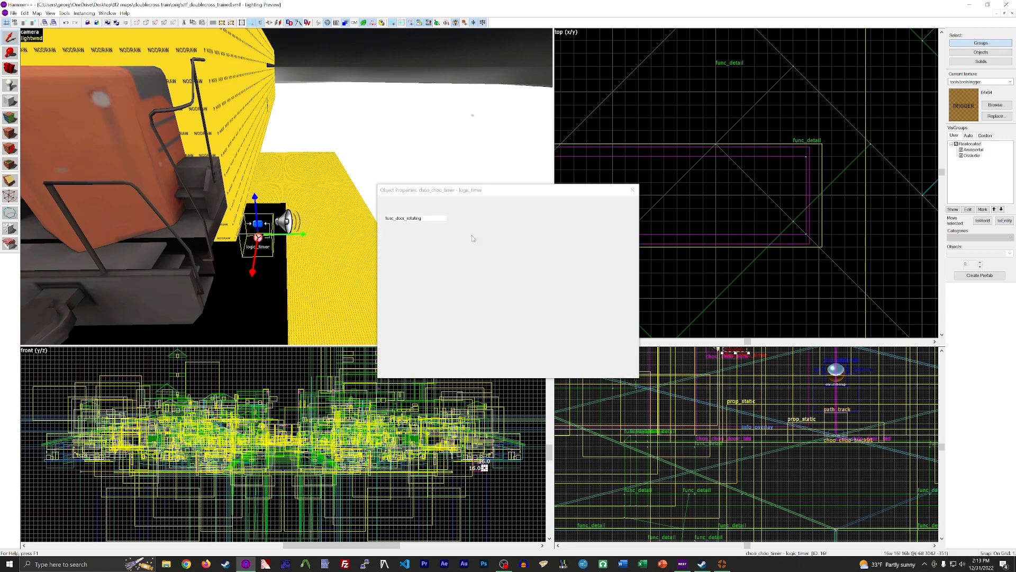
click(411, 202)
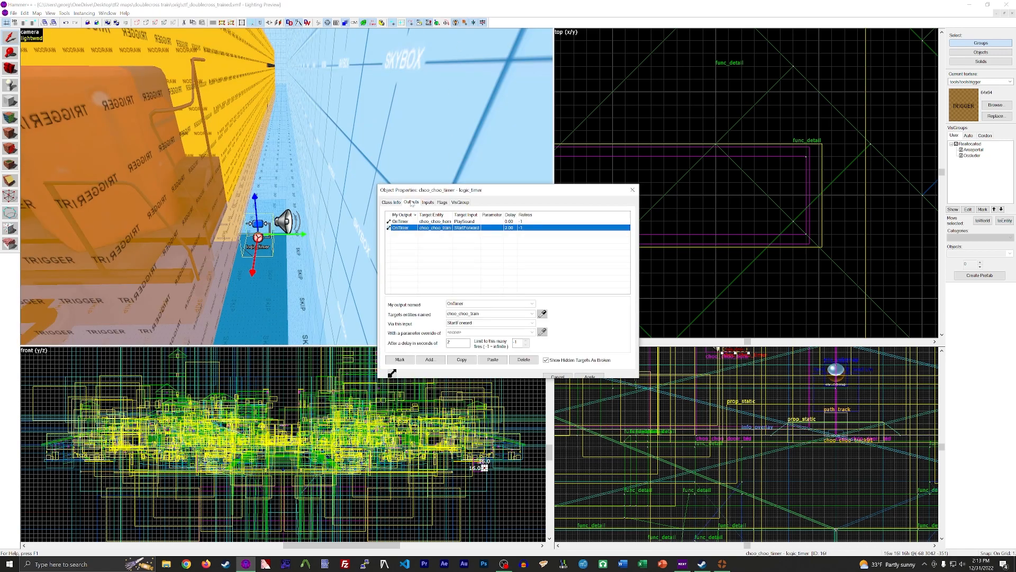
Add and apply an OnTimer output to the timer that sends Open to choo_choo_door_blu
click(430, 360)
click(532, 304)
click(531, 317)
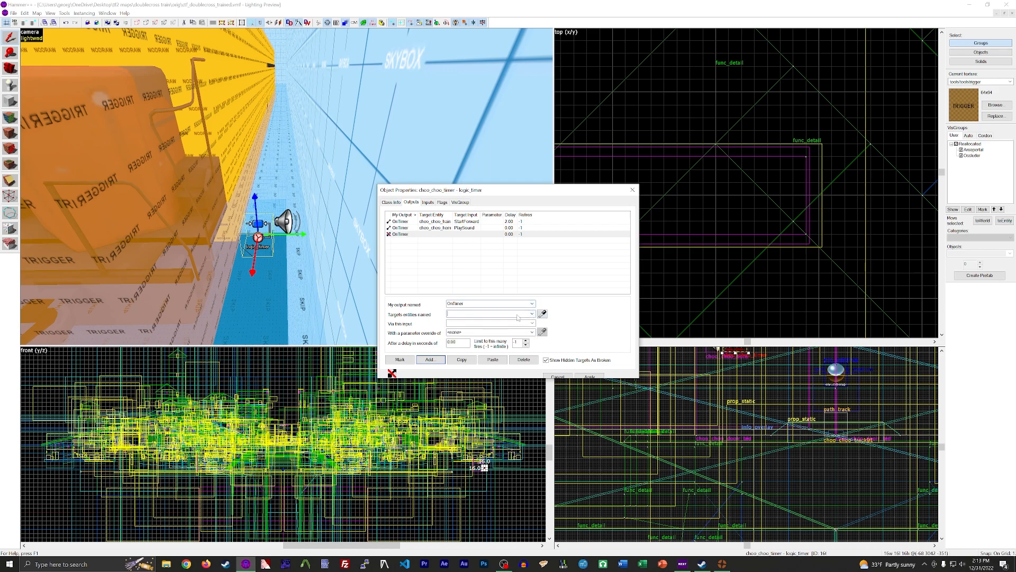
text(choo_)
key(BackSpace)
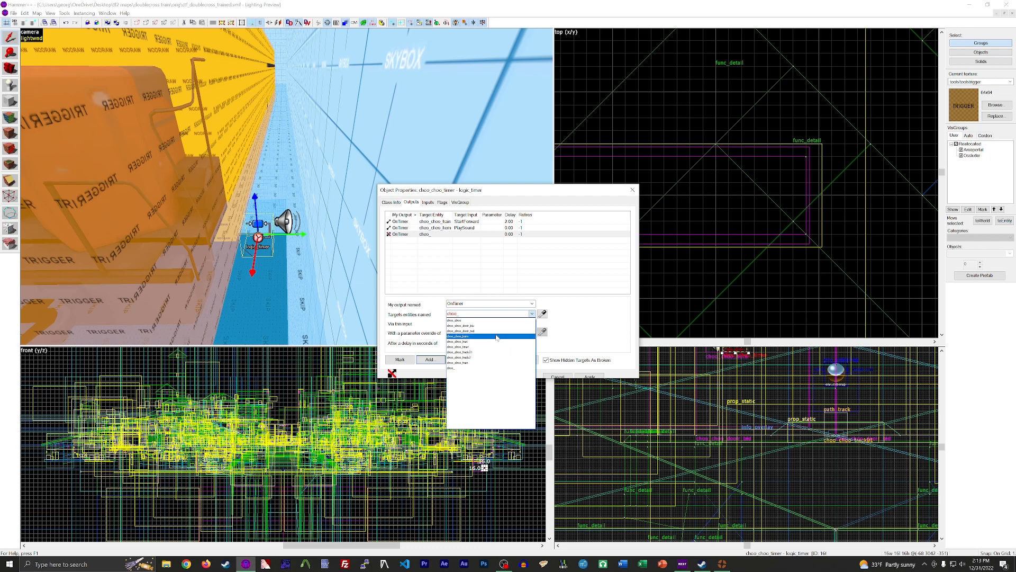
click(476, 326)
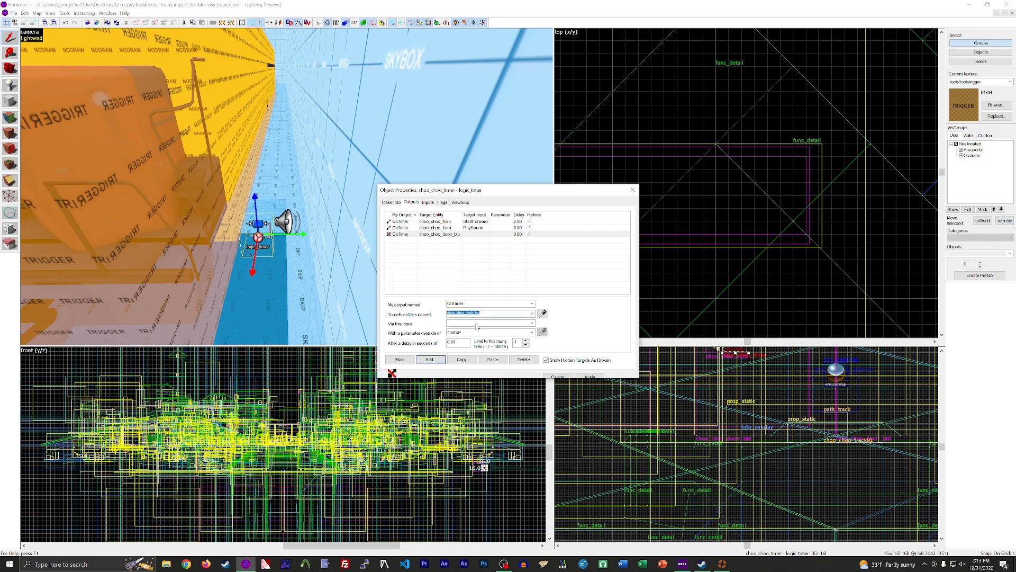
click(532, 323)
click(461, 408)
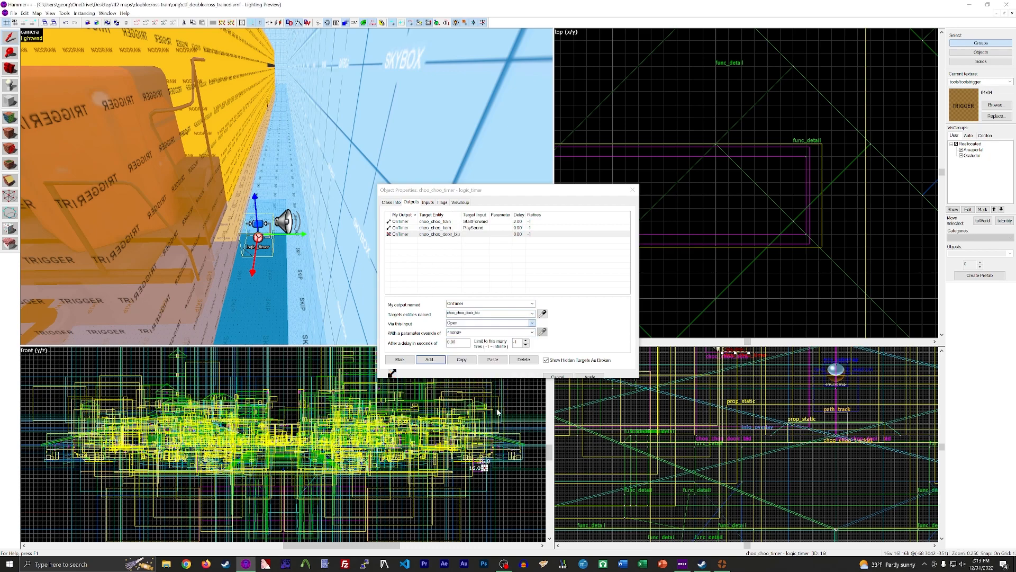
click(590, 375)
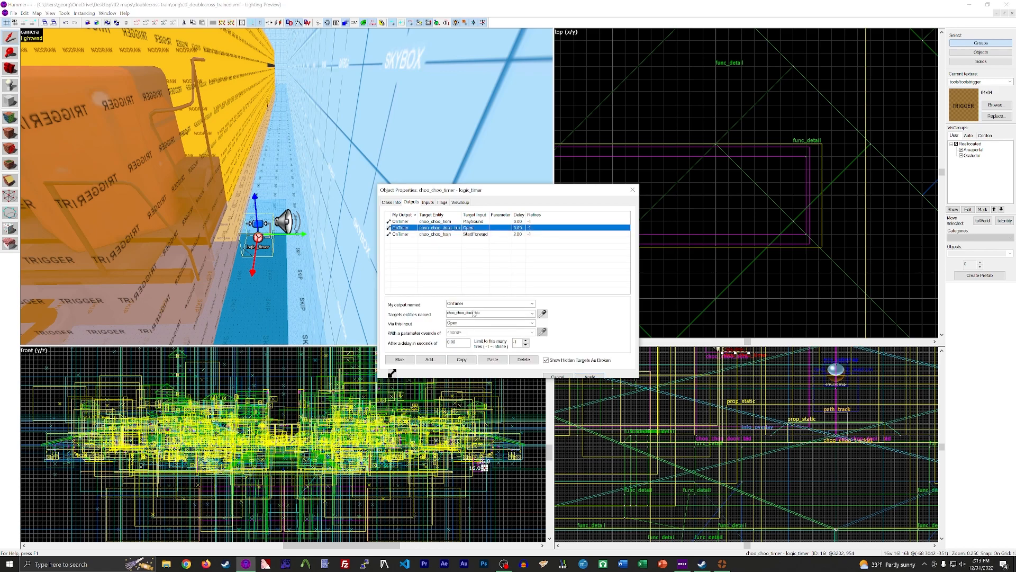
Duplicate the timer's choo_choo_door_blu Open output and give the copy a delay of 10.00 seconds
click(465, 361)
click(492, 359)
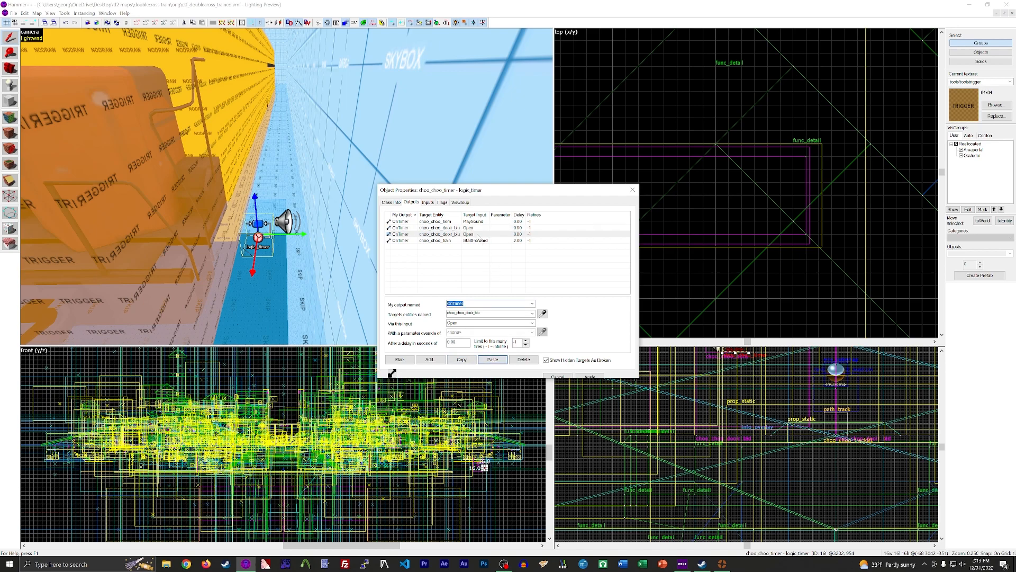
click(478, 236)
drag(459, 343, 438, 343)
click(481, 289)
Duplicate the undelayed choo_choo_door_blu Open output and retarget the copy to choo_choo_door_red
click(470, 228)
click(462, 360)
click(492, 360)
click(470, 235)
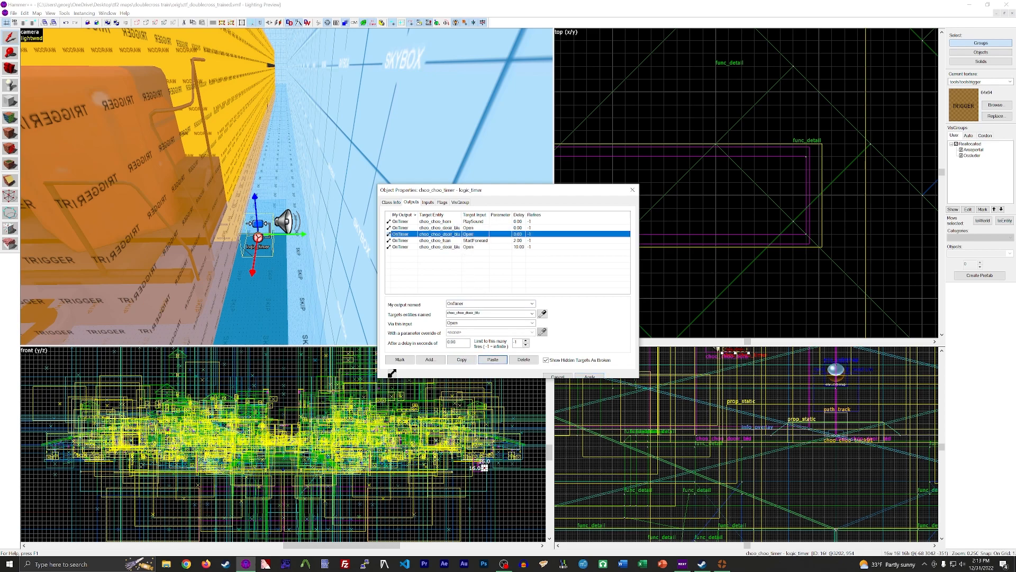
click(482, 313)
key(BackSpace)
key(BackSpace)
key(BackSpace)
text(red)
click(508, 320)
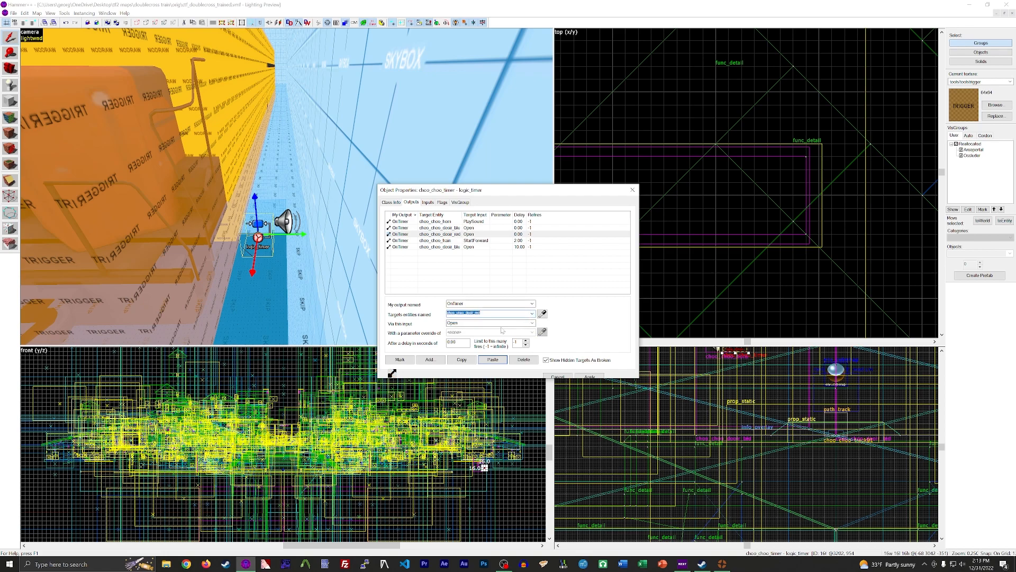
click(532, 323)
click(532, 322)
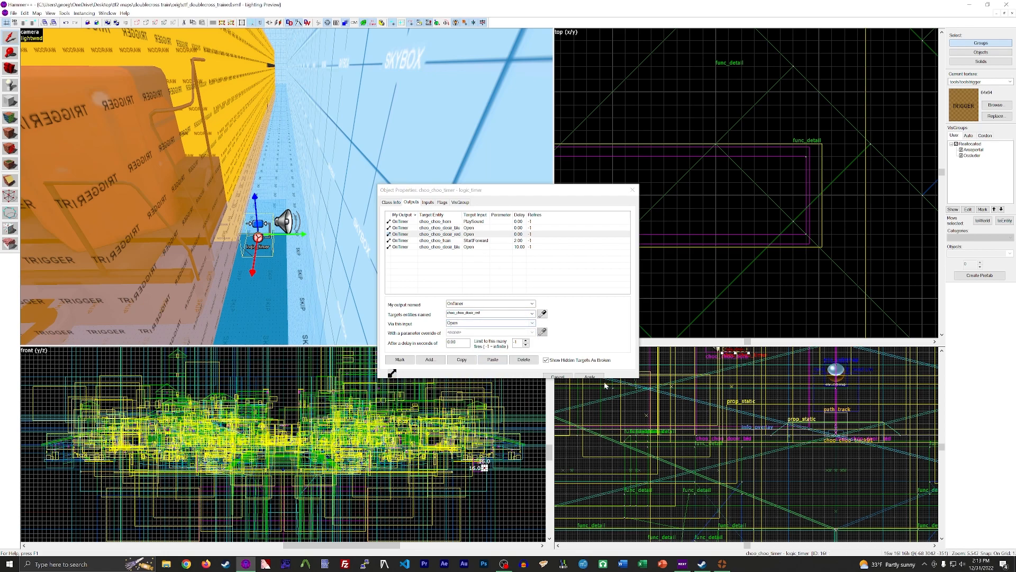
Change the input of the choo_choo_door_blu output delayed by 10.00 seconds to Close
click(480, 247)
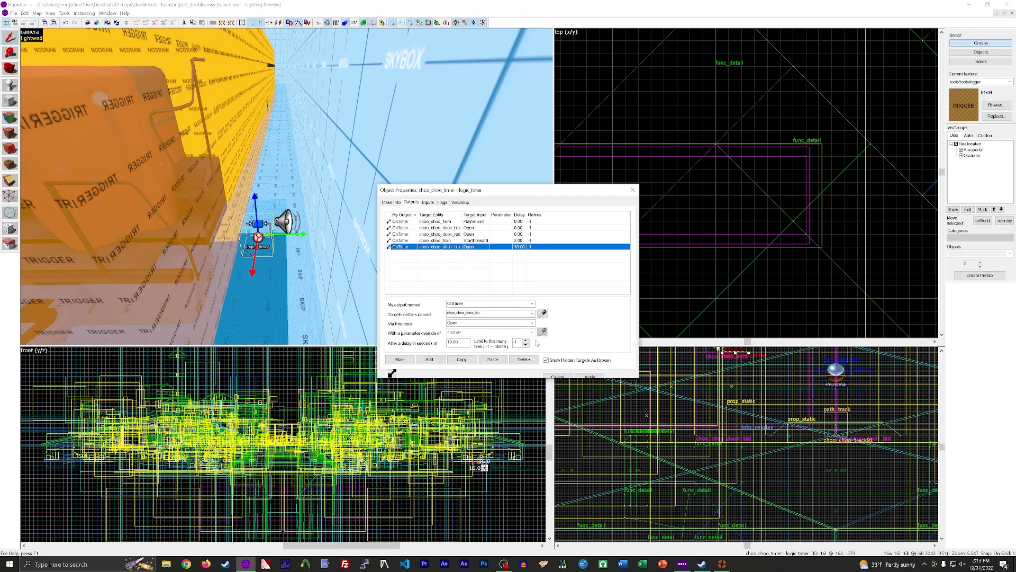
click(532, 323)
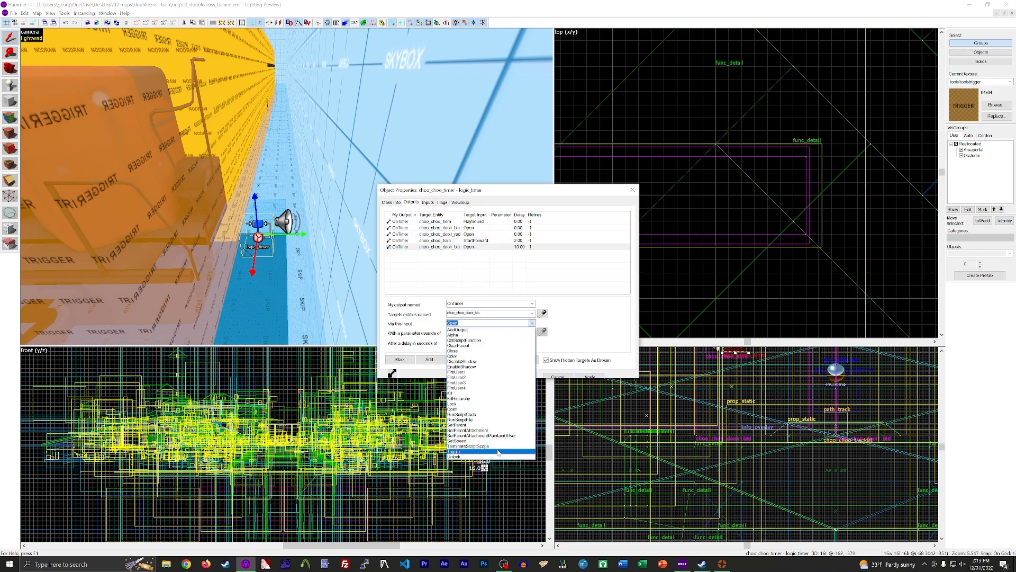
click(460, 350)
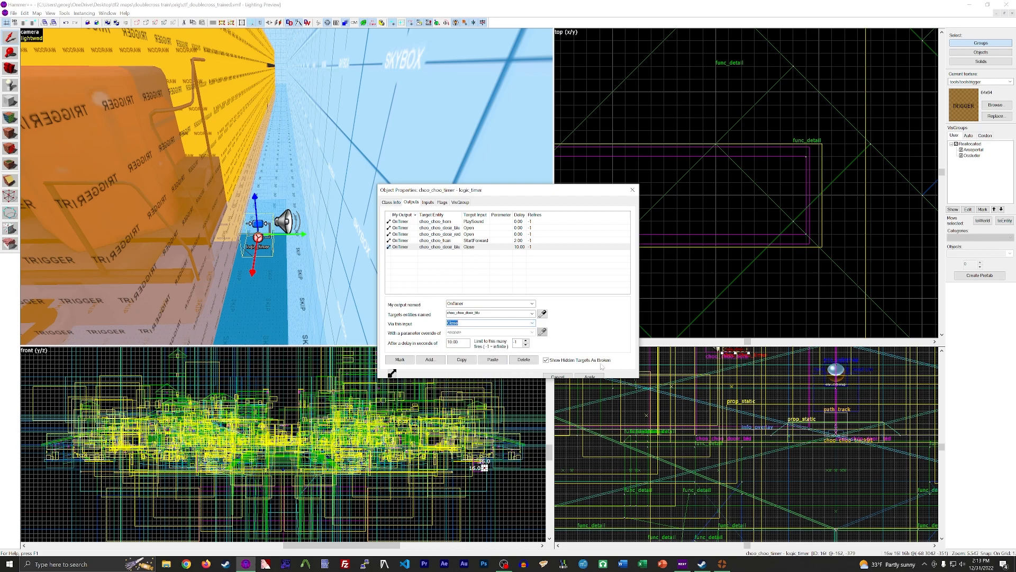
Duplicate the choo_choo_door_red Open output, switch the copy's input to Close and apply it
click(476, 234)
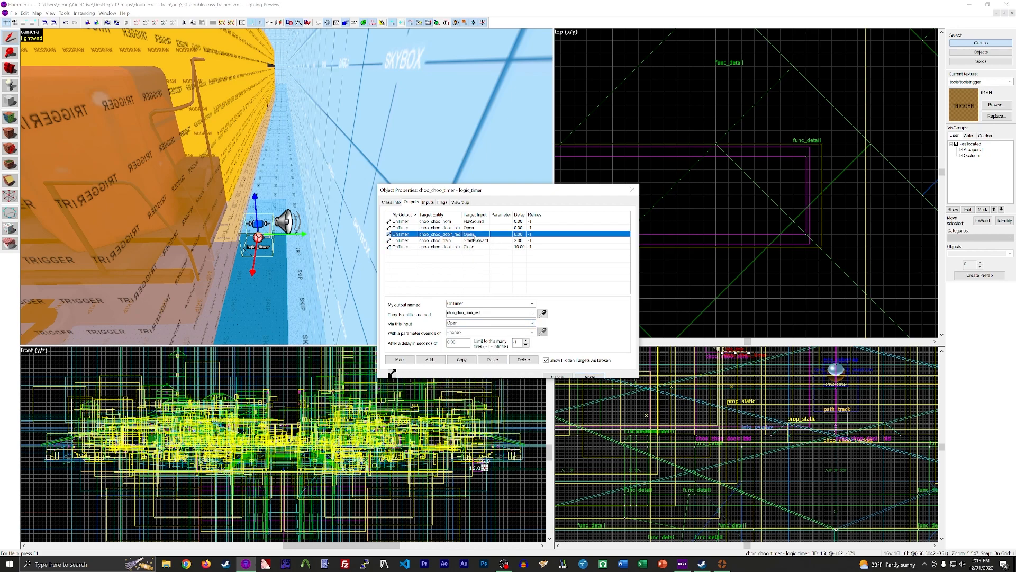
click(460, 361)
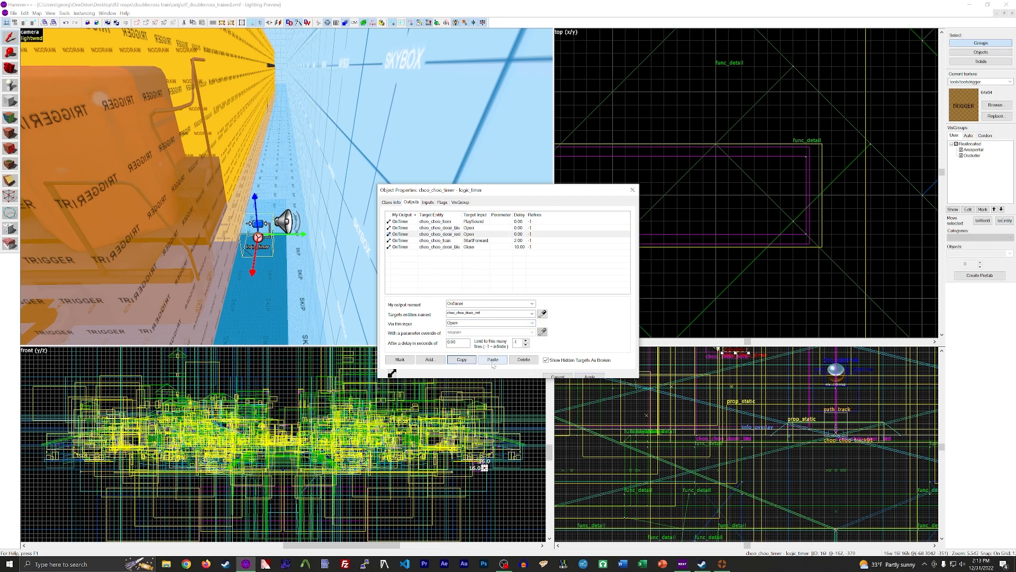
click(493, 360)
click(476, 241)
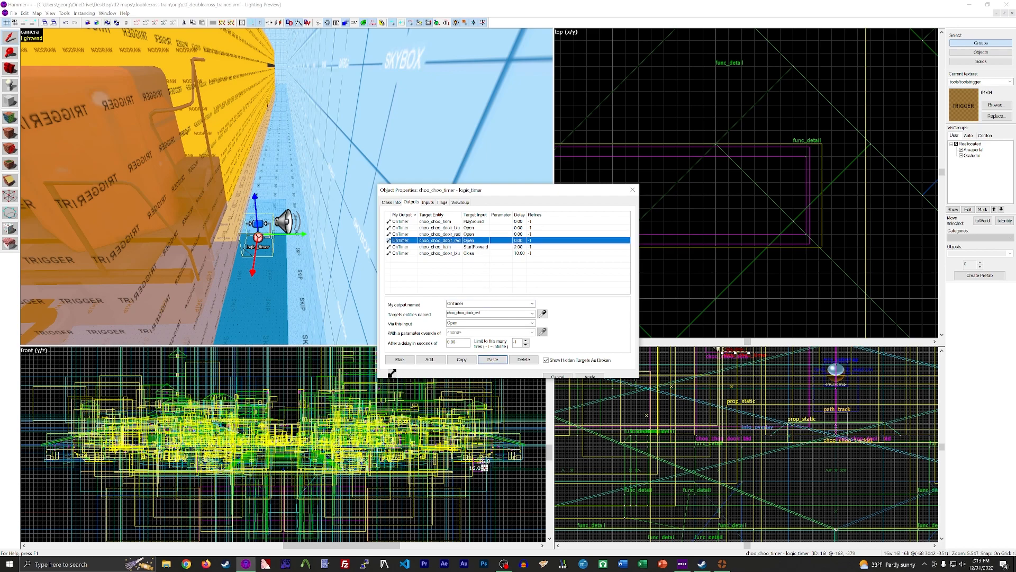
click(532, 324)
click(478, 341)
click(589, 376)
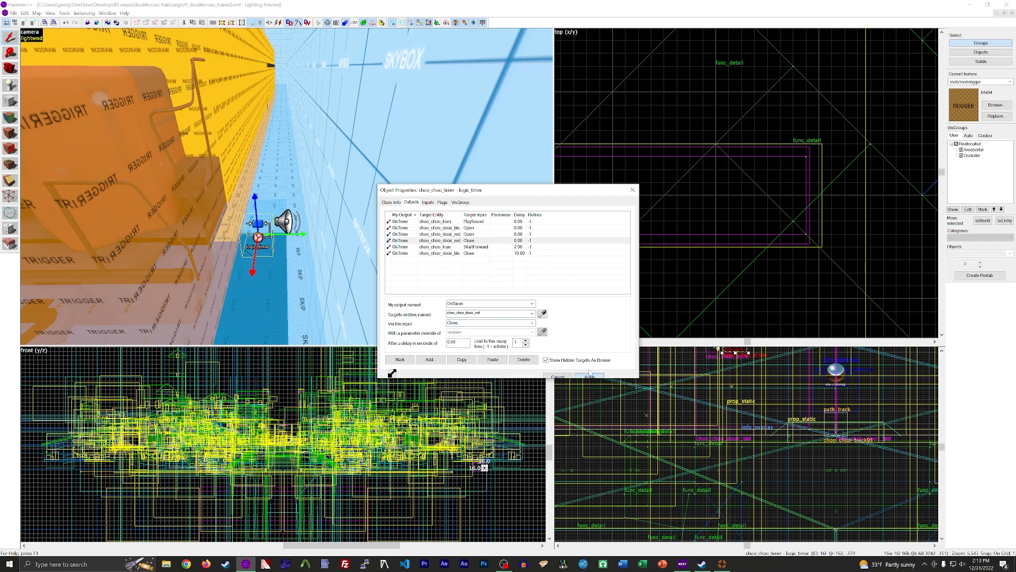
Set the choo_choo_door_red Close output's delay to 12.00 seconds, close the timer's properties and save the map
click(498, 242)
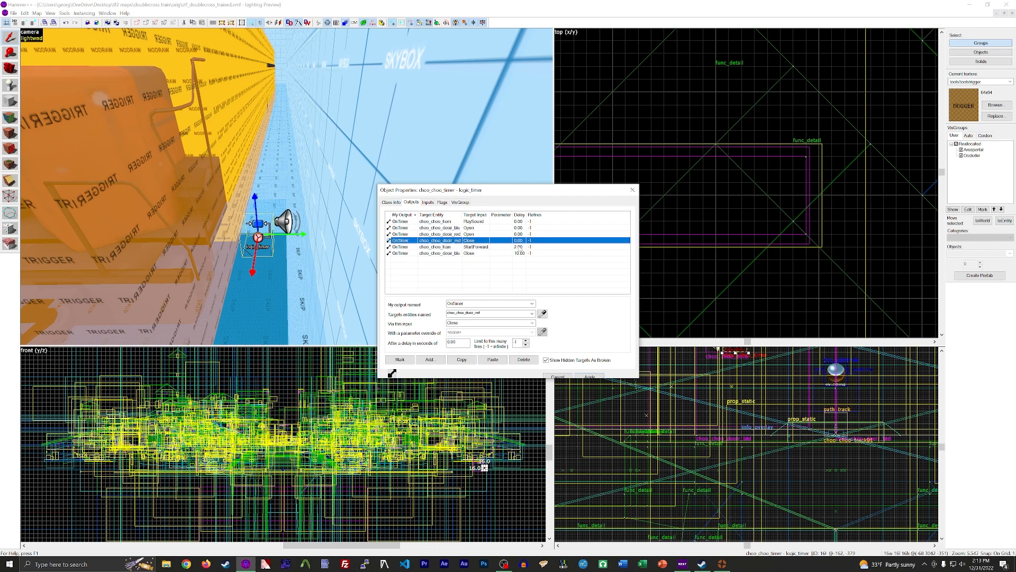
drag(464, 341, 435, 347)
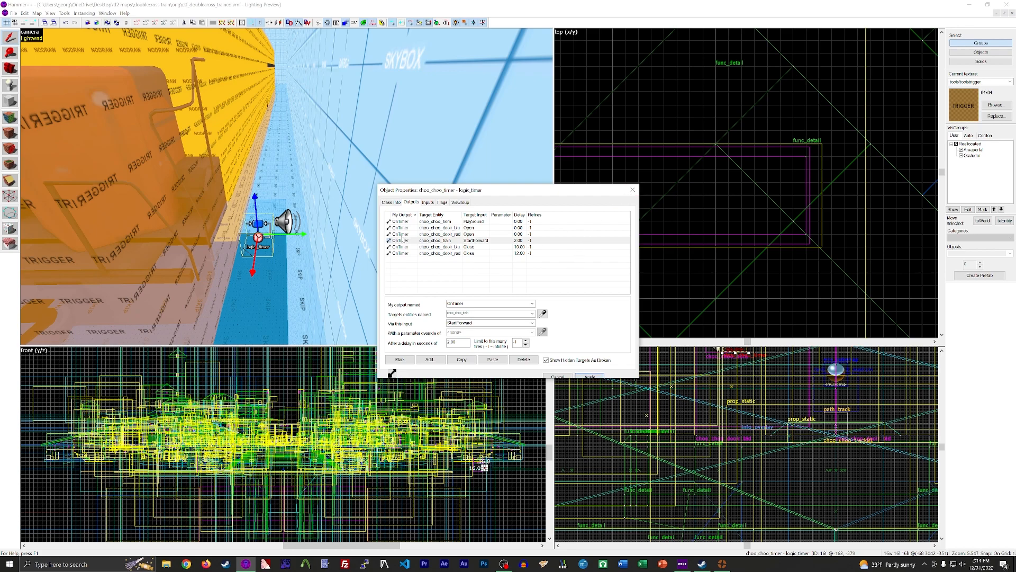
click(632, 189)
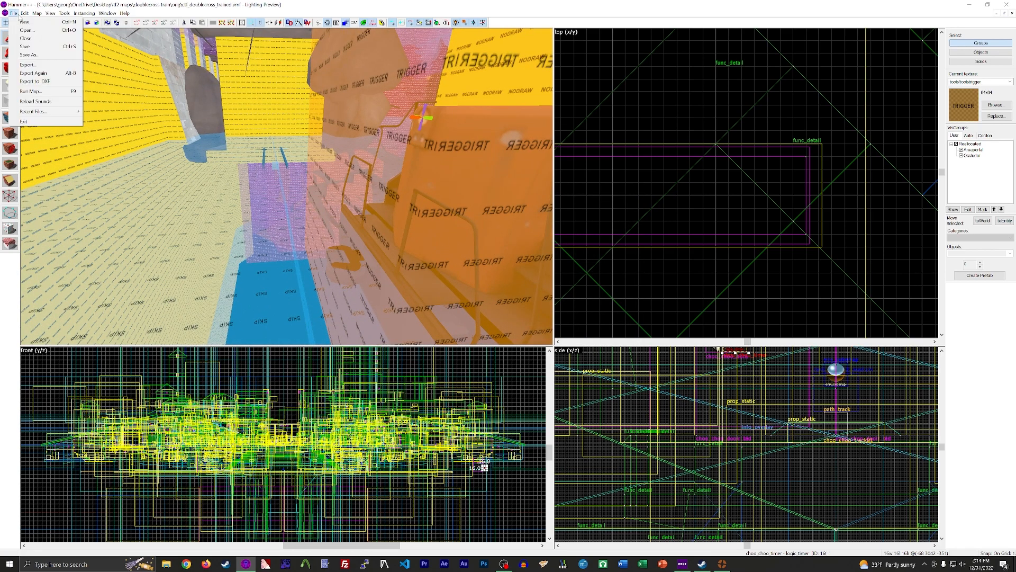
click(25, 47)
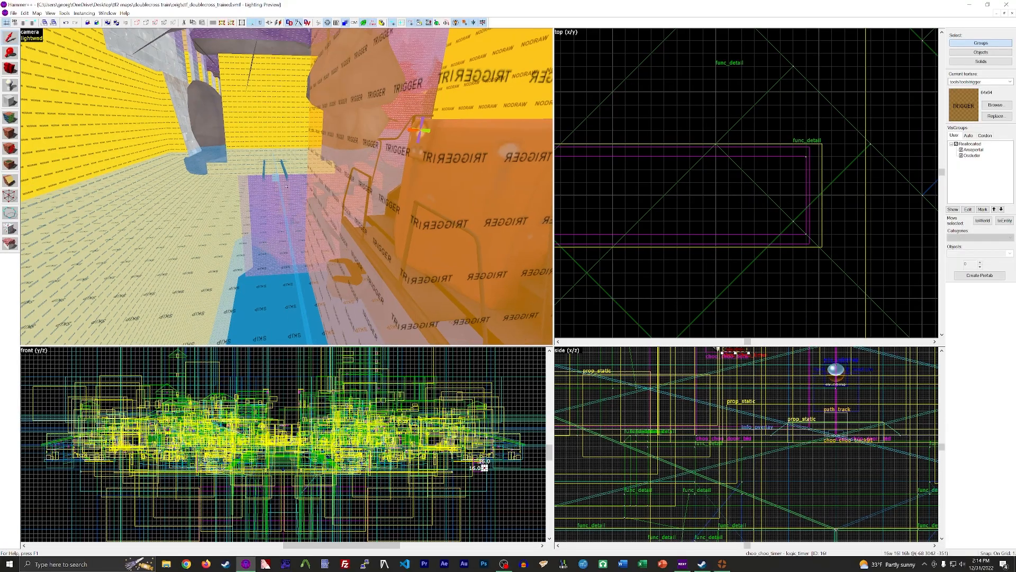
Examine the tunnel gate and the train in the 3D view, with tool textures hidden and shown
key(w)
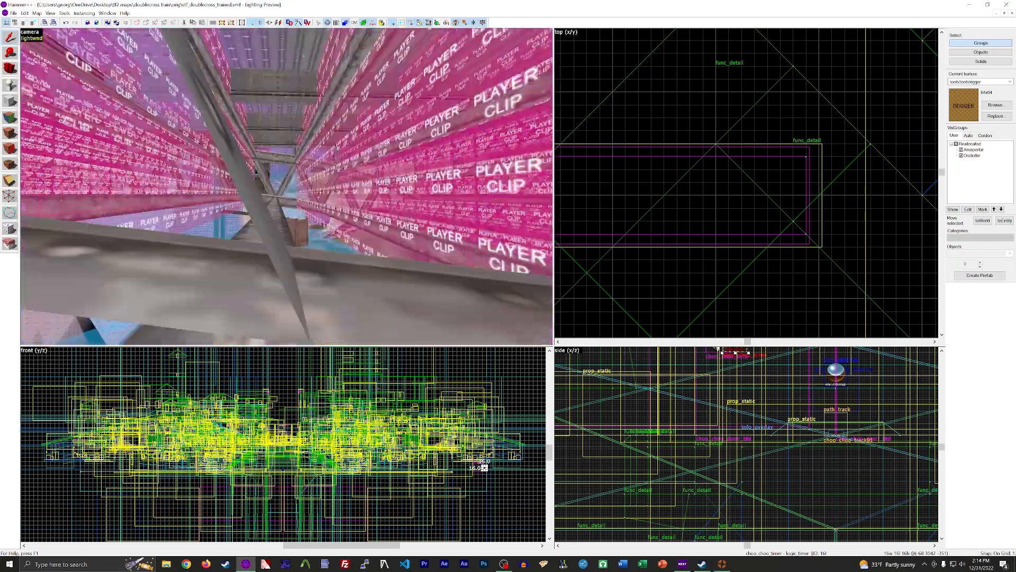
key(z)
click(466, 21)
key(z)
key(w)
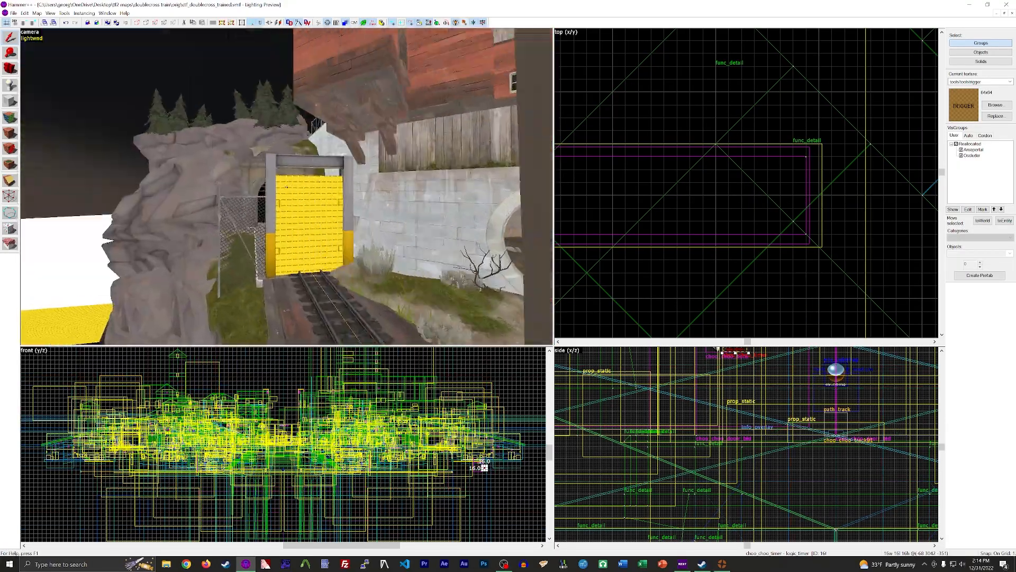
click(464, 23)
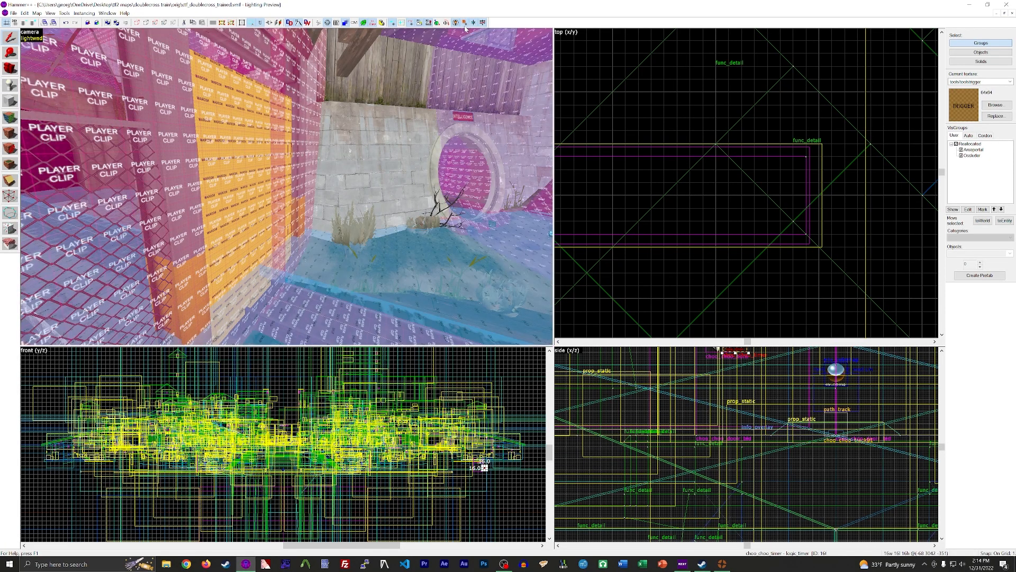
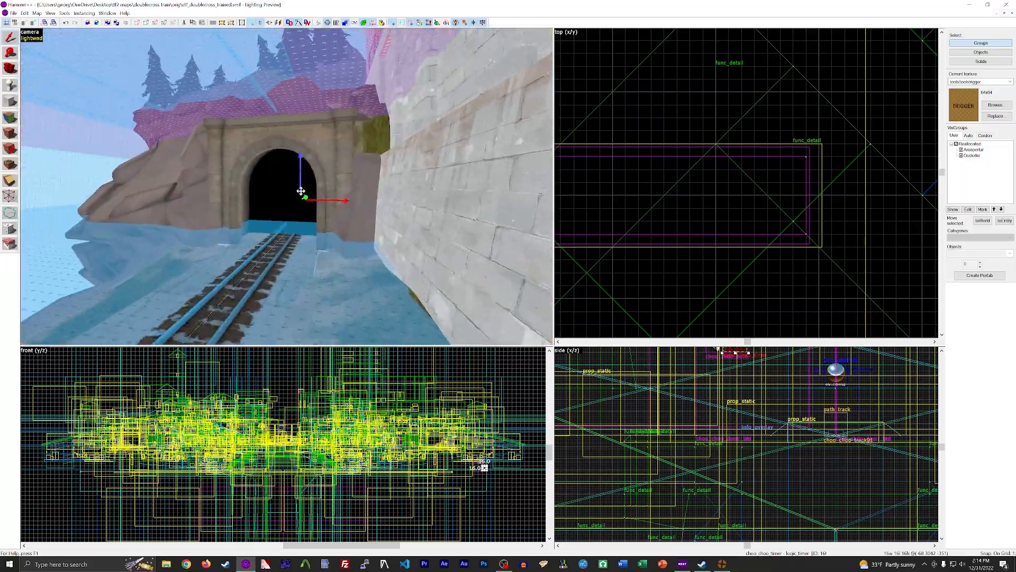
scroll(242, 236, down, 5)
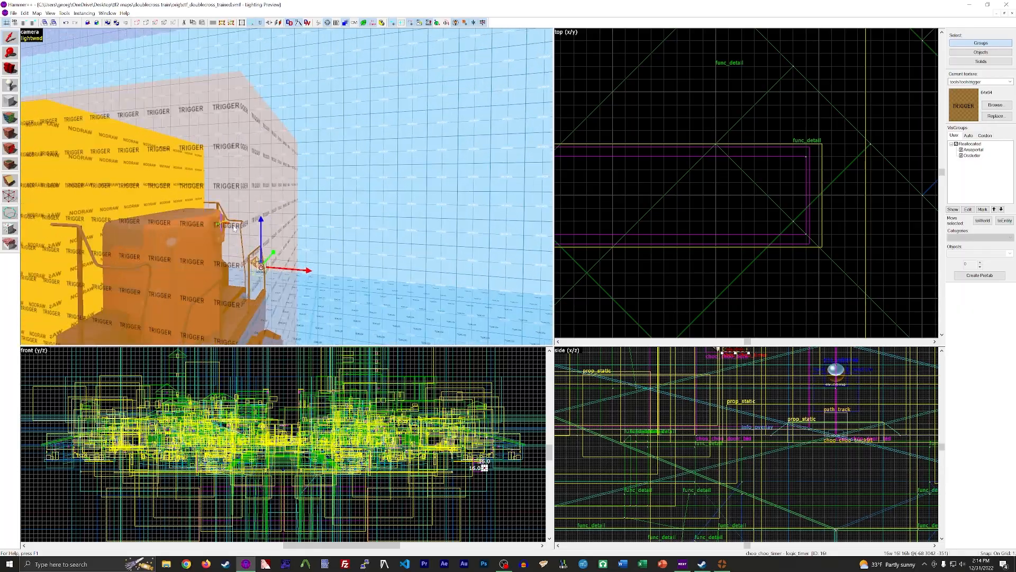
click(236, 243)
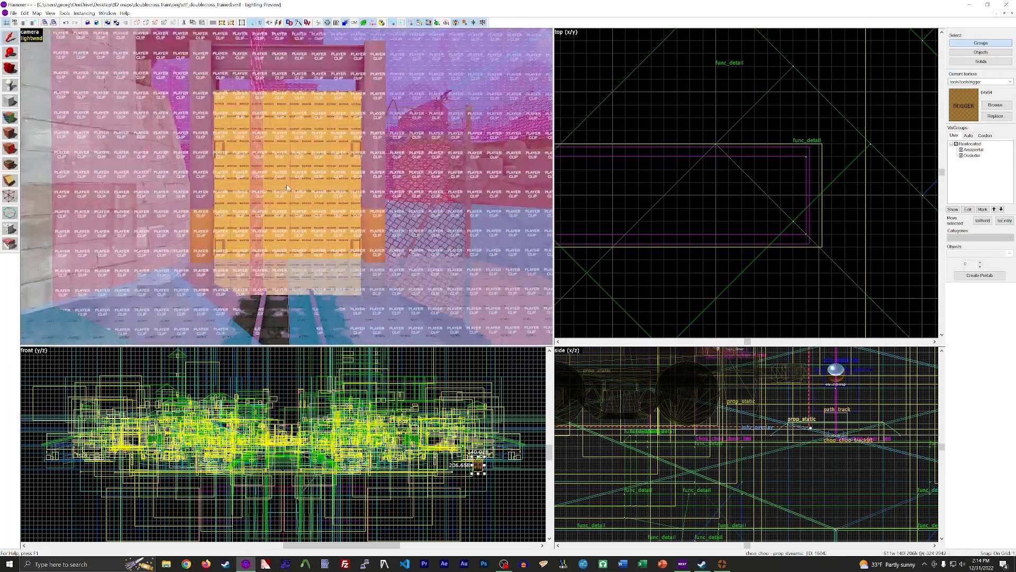
scroll(287, 188, up, 5)
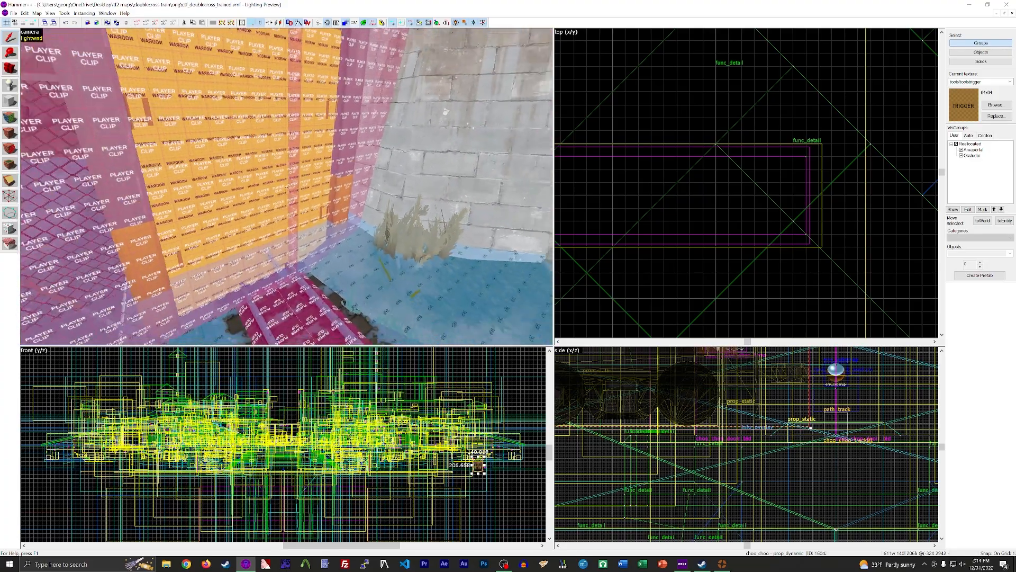
scroll(286, 186, down, 5)
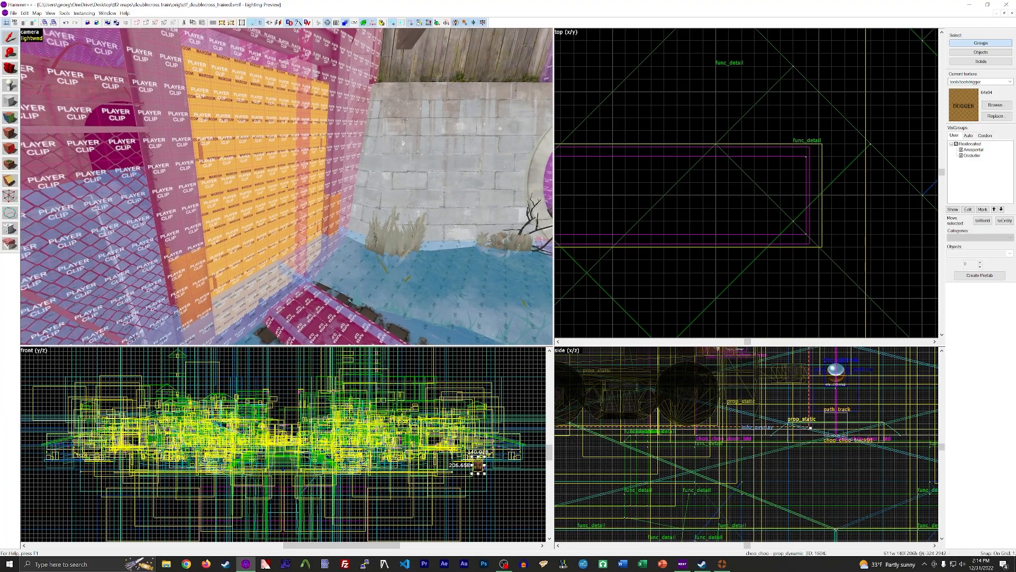
key(z)
key(z)
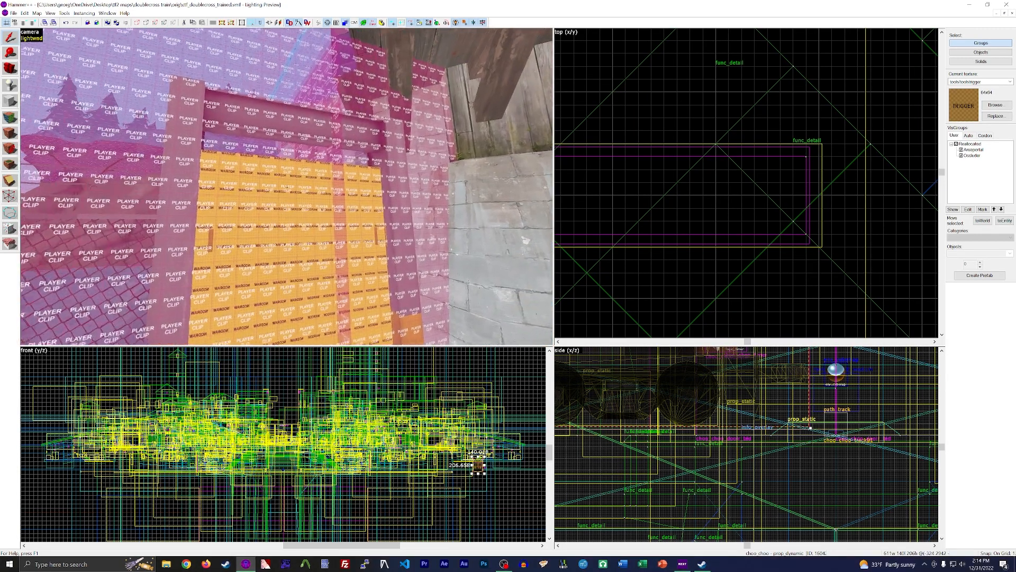
key(w)
key(a)
key(z)
Select the prop_static frame around the tunnel gate together with the brush covering the gate opening
click(266, 193)
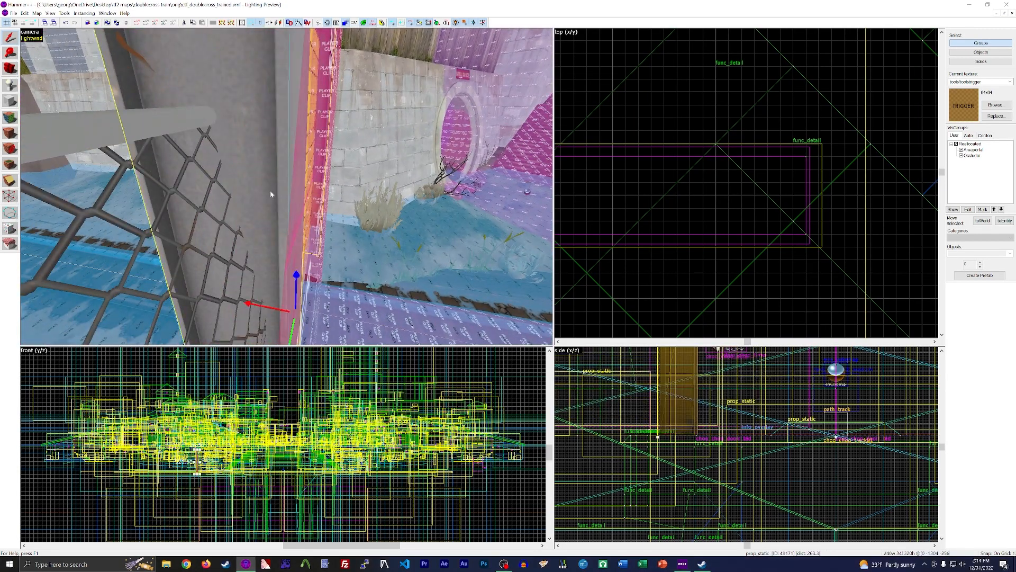
key(z)
key(d)
key(z)
scroll(684, 195, down, 6)
scroll(683, 195, down, 15)
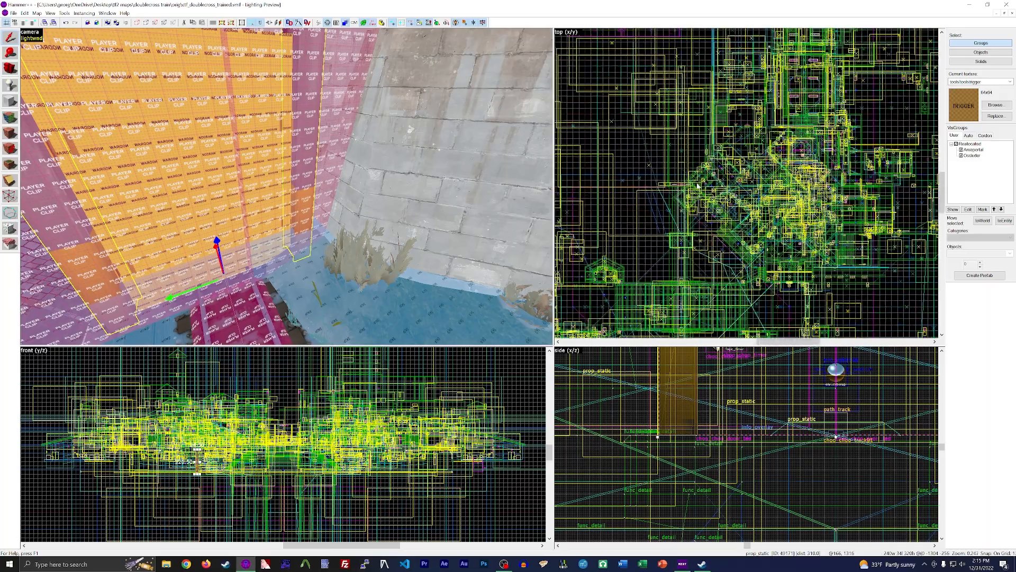
scroll(693, 225, up, 15)
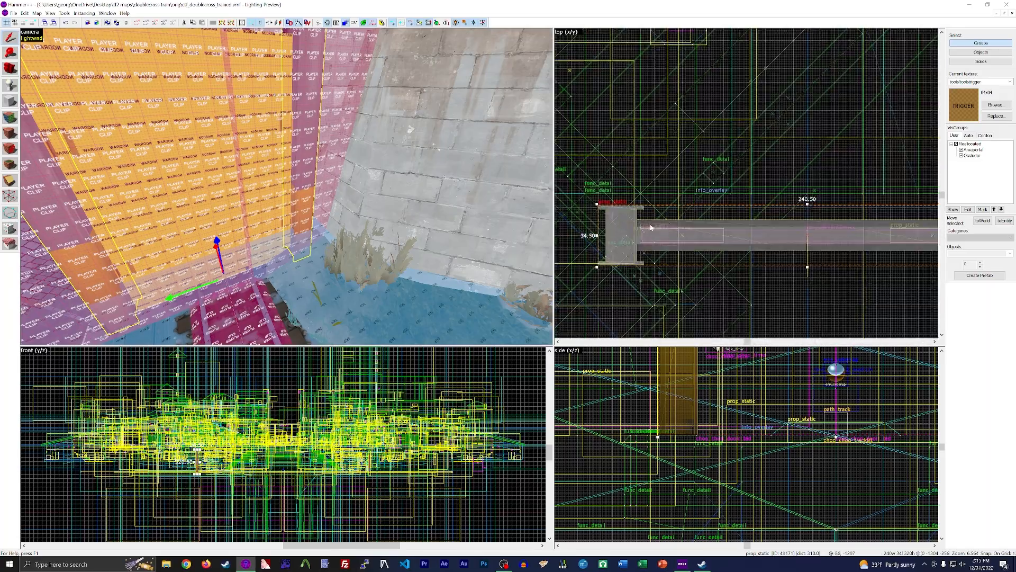
click(99, 108)
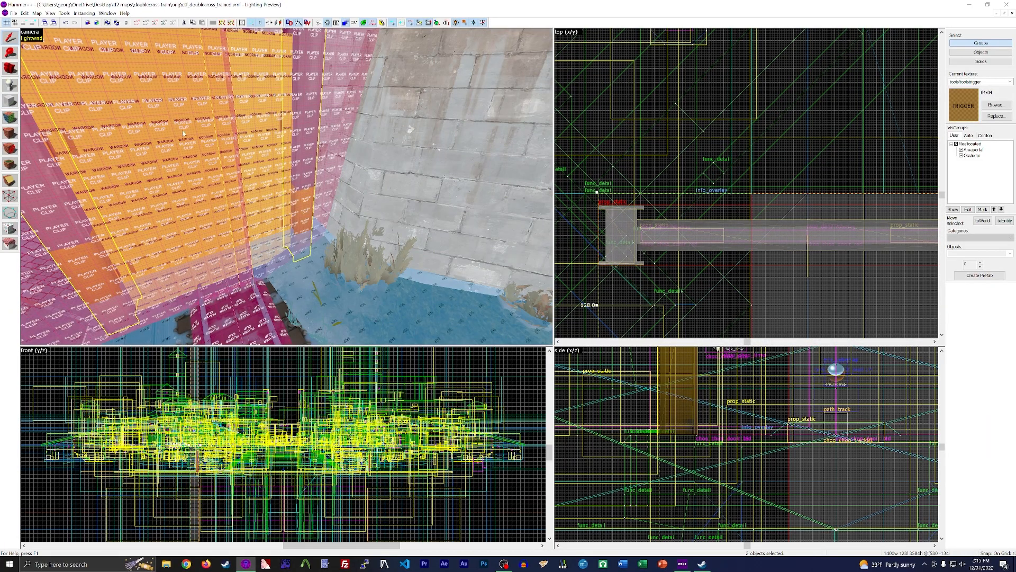
Create a trigger-textured block enclosing the gate frame, 240 units wide, 39 long and 3584 high
click(10, 101)
scroll(598, 201, up, 5)
drag(591, 204, 722, 235)
scroll(610, 226, down, 18)
scroll(722, 238, up, 14)
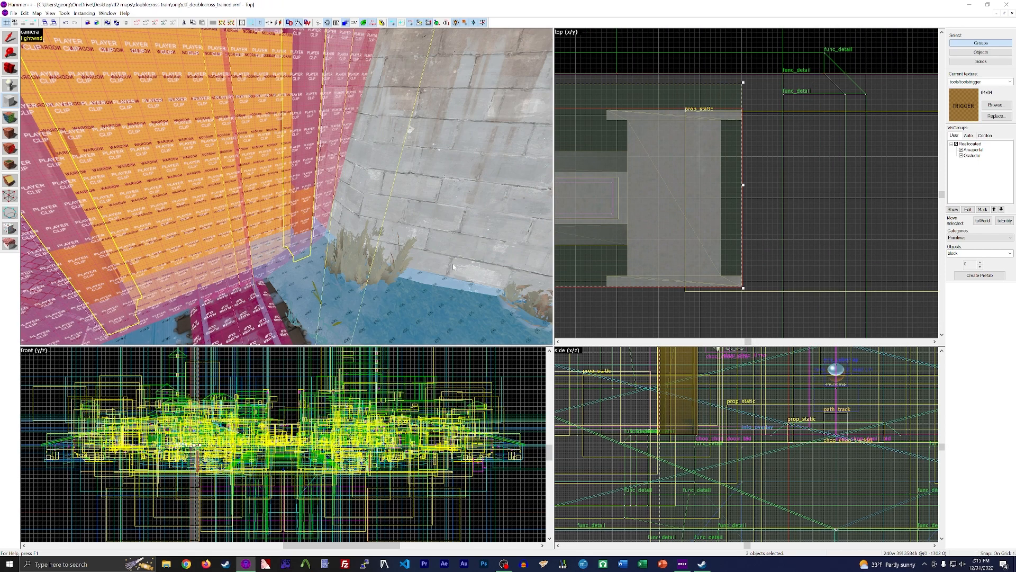
key(z)
key(s)
key(Return)
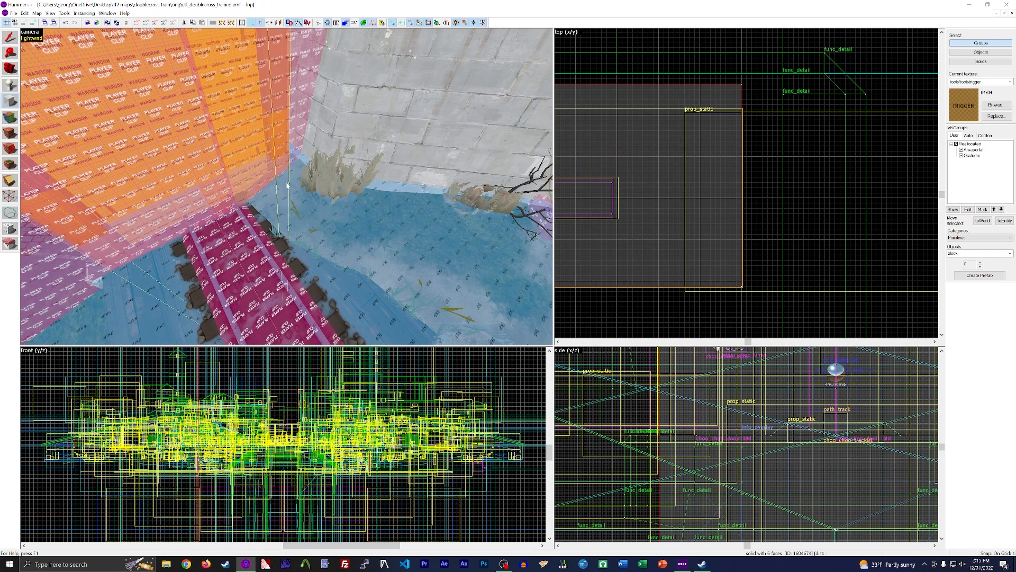
Raise the bottom face of the new gate block to near the track level, making it about 2192 units high
key(a)
key(s)
key(z)
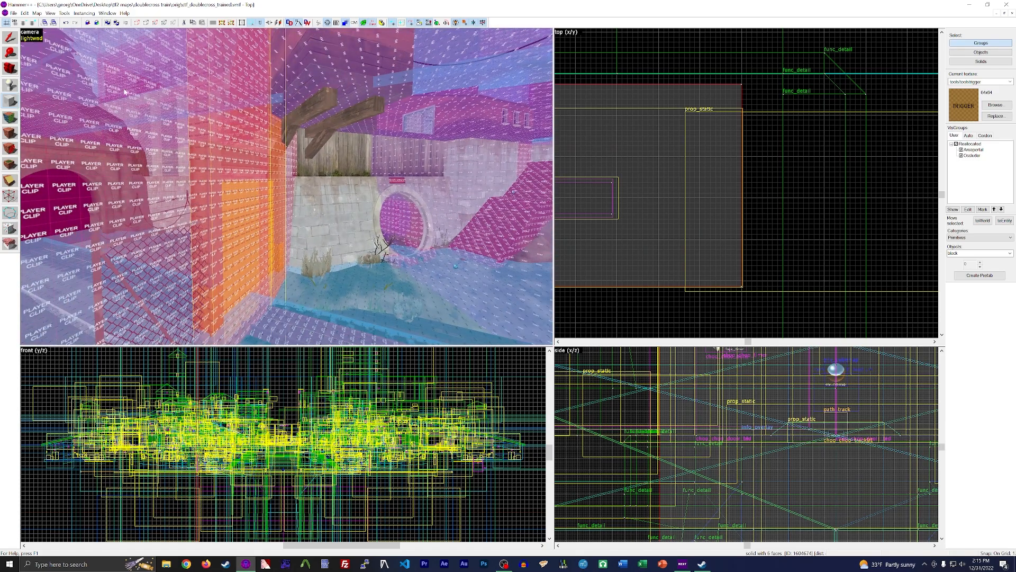
click(11, 38)
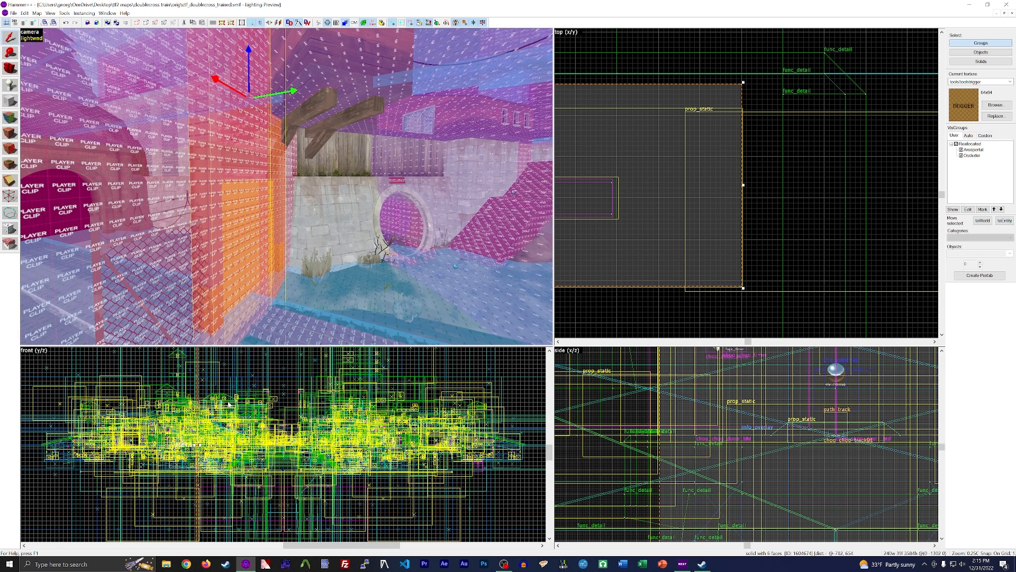
scroll(227, 398, down, 2)
scroll(615, 440, down, 6)
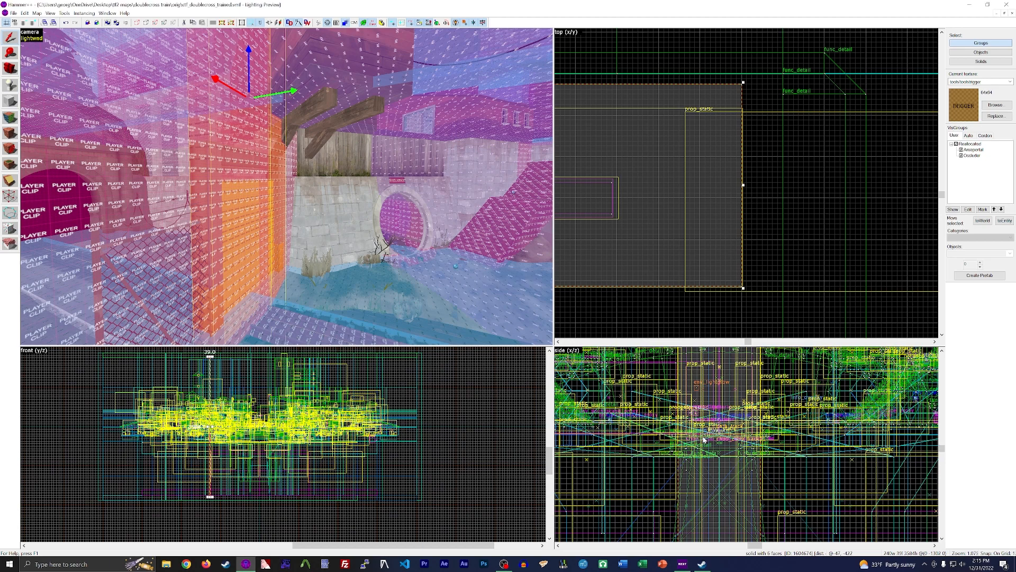
scroll(704, 435, down, 3)
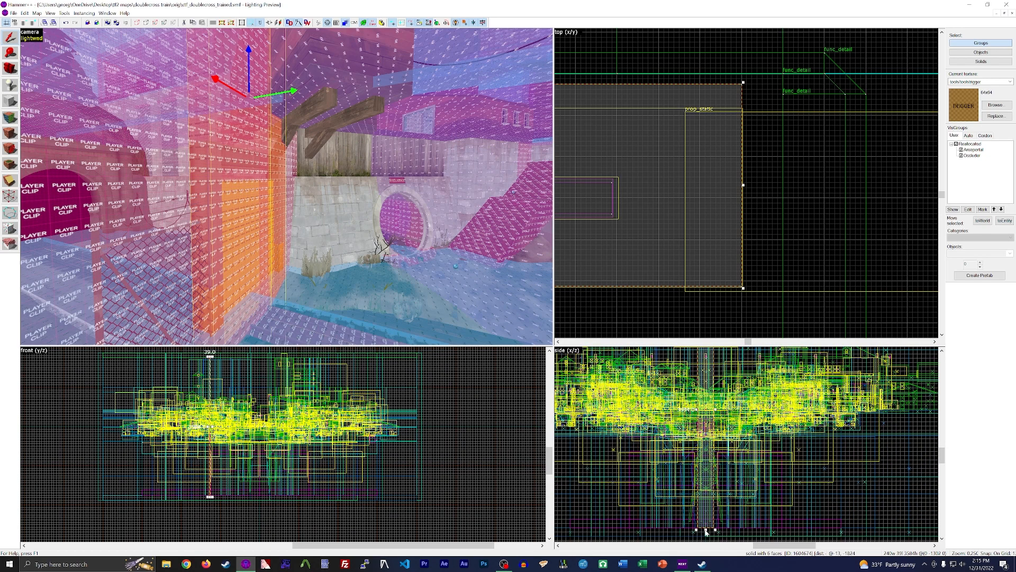
drag(706, 532, 703, 444)
scroll(703, 443, up, 7)
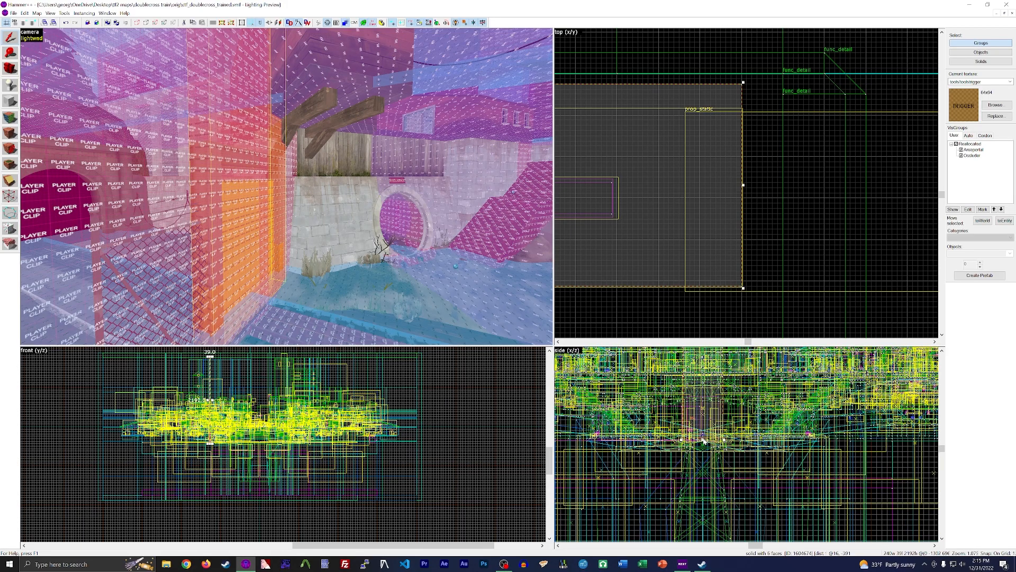
Lower the bottom face of the gate's trigger block down to the track's path line, making it 2208 units high
scroll(703, 444, up, 4)
key(z)
key(w)
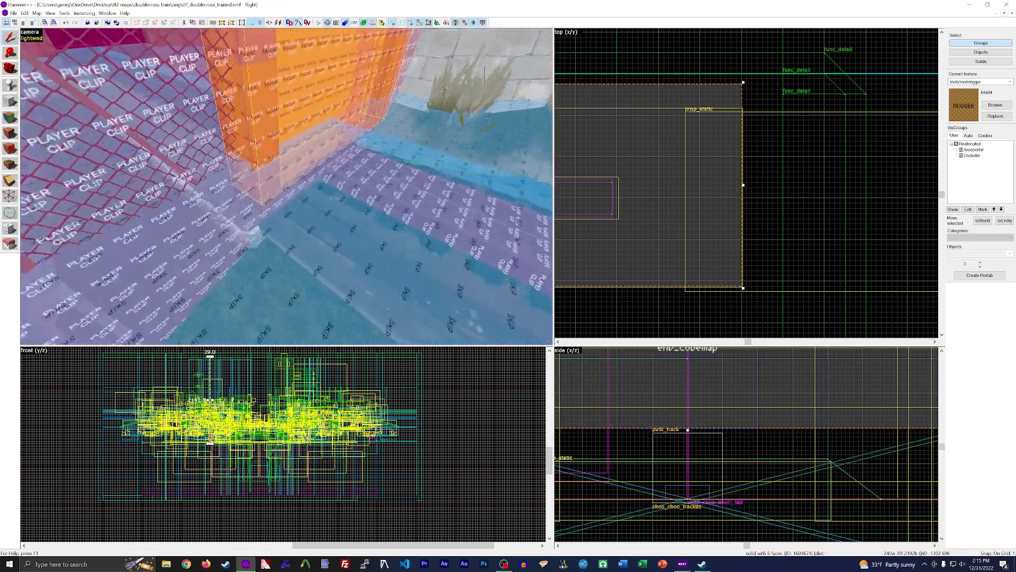
key(w)
key(z)
drag(687, 429, 691, 500)
key(z)
key(s)
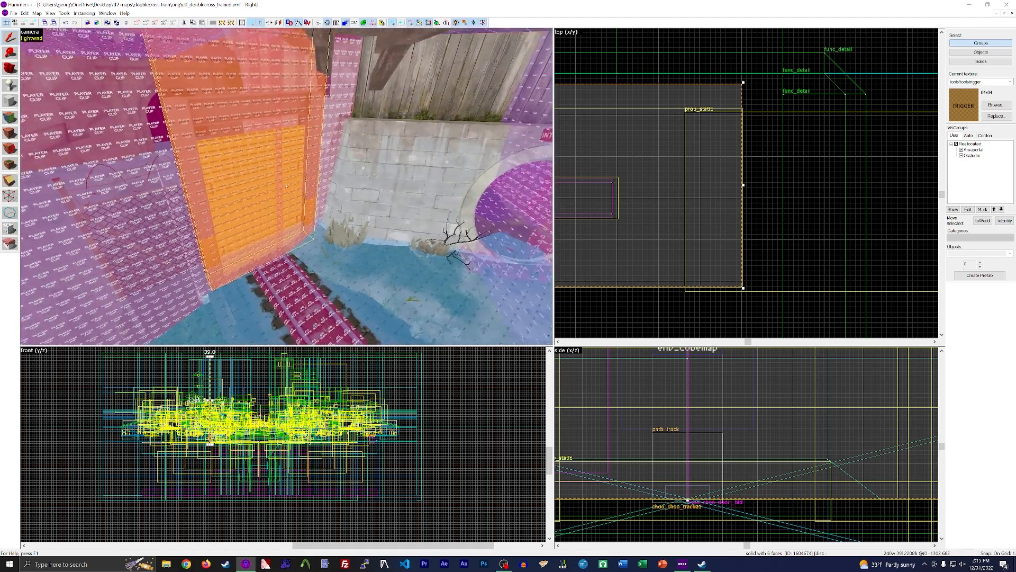
key(z)
Lower the top face of the trigger block to just above the gate frame, making it 321 units high
scroll(735, 435, down, 10)
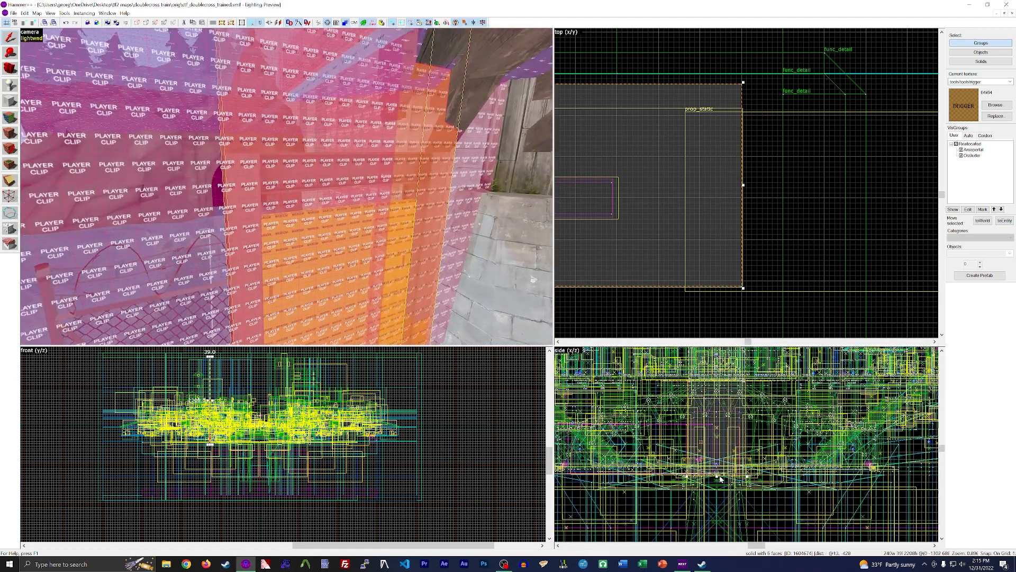
drag(730, 375, 729, 449)
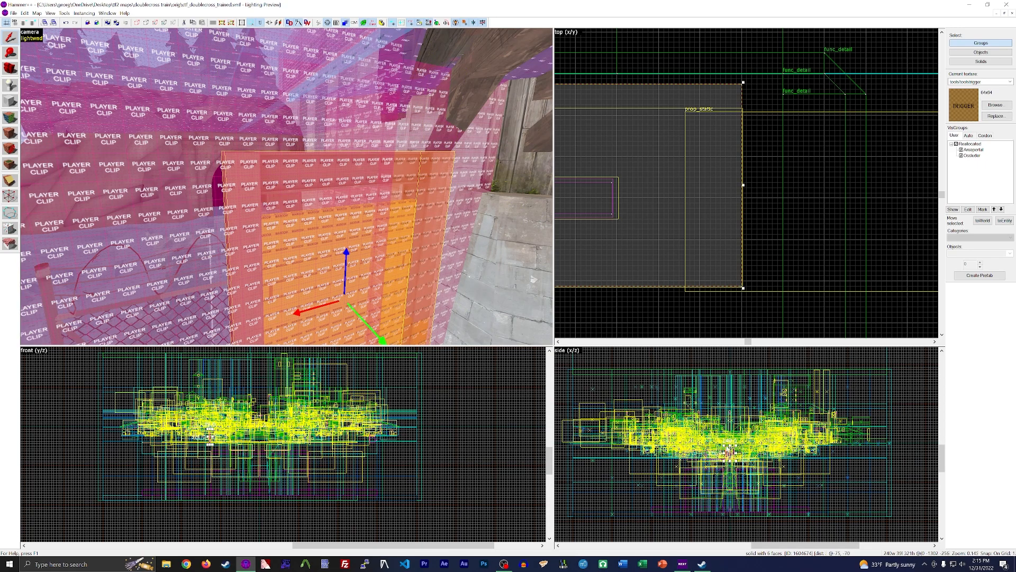
key(z)
key(a)
key(z)
scroll(810, 236, down, 10)
scroll(822, 232, down, 5)
scroll(822, 232, up, 5)
scroll(822, 233, down, 1)
key(shift+v)
drag(798, 205, 594, 264)
click(11, 37)
Tie the gate's trigger block to a brush entity and set its class to trigger_hurt
key(z)
key(a)
key(z)
key(alt+Return)
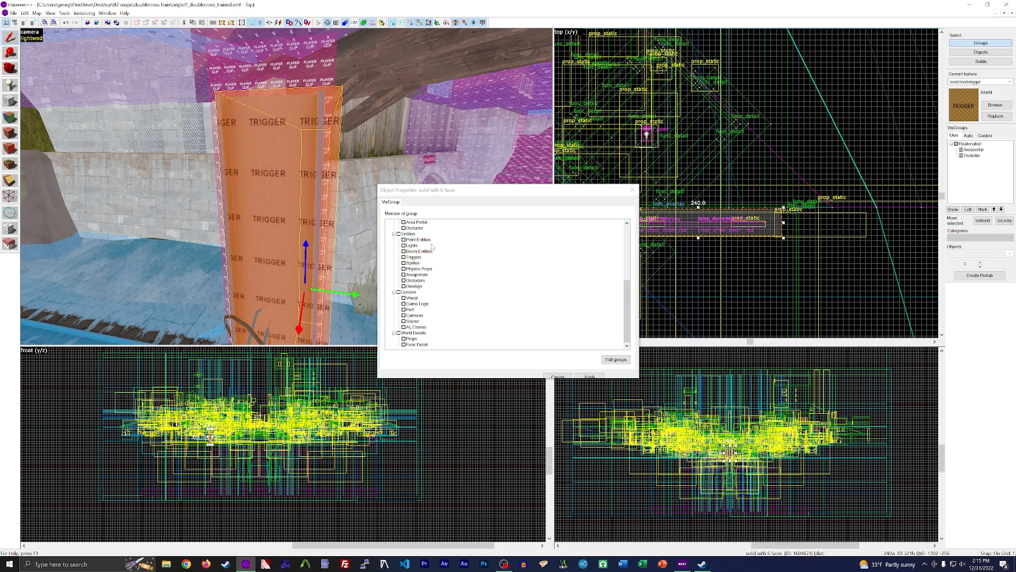
click(632, 190)
key(ctrl+t)
text(trigger)
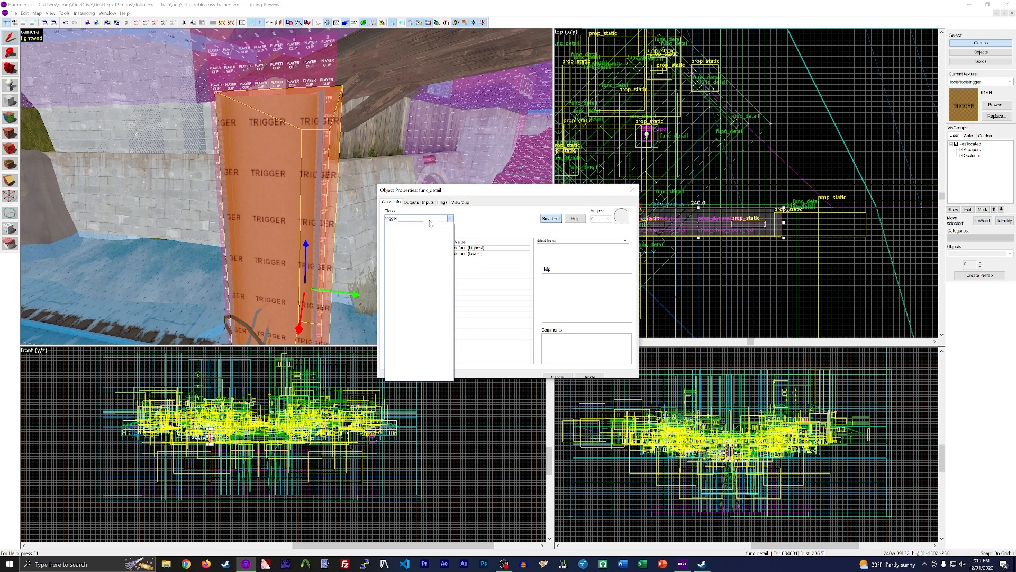
text(_)
key(BackSpace)
key(BackSpace)
key(BackSpace)
key(BackSpace)
key(BackSpace)
key(BackSpace)
key(BackSpace)
key(BackSpace)
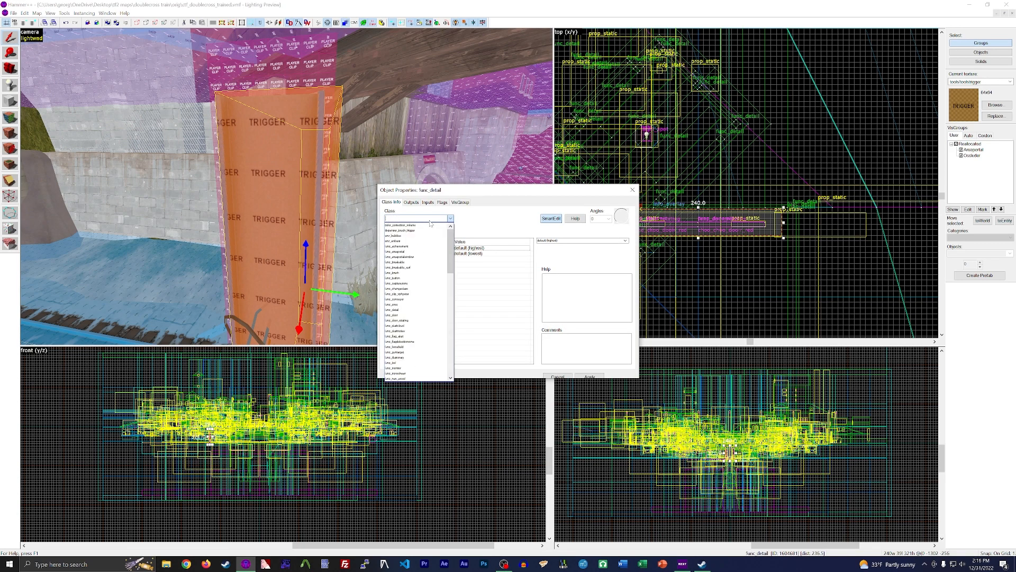
text(rel)
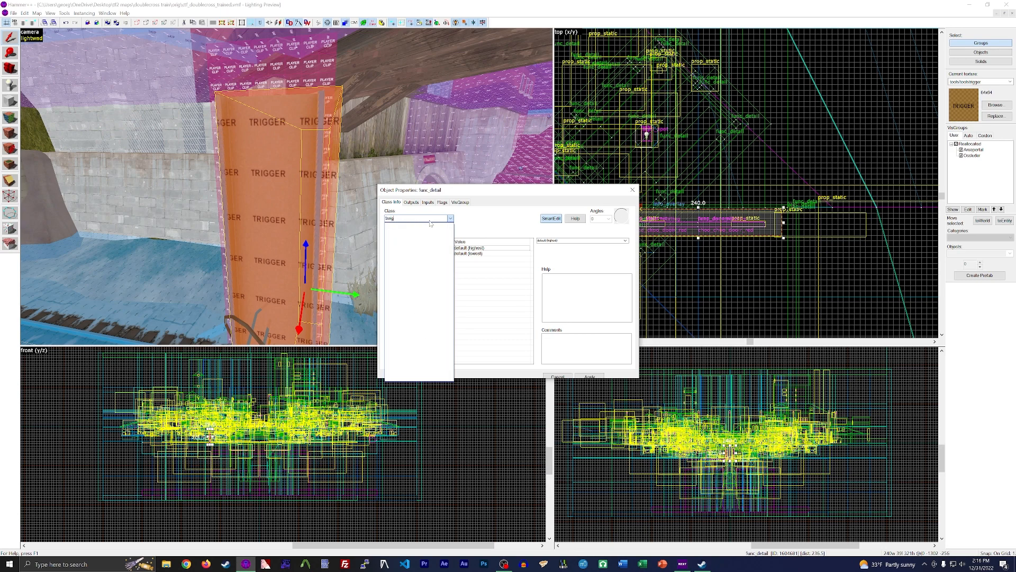
key(BackSpace)
key(BackSpace)
text(igger_)
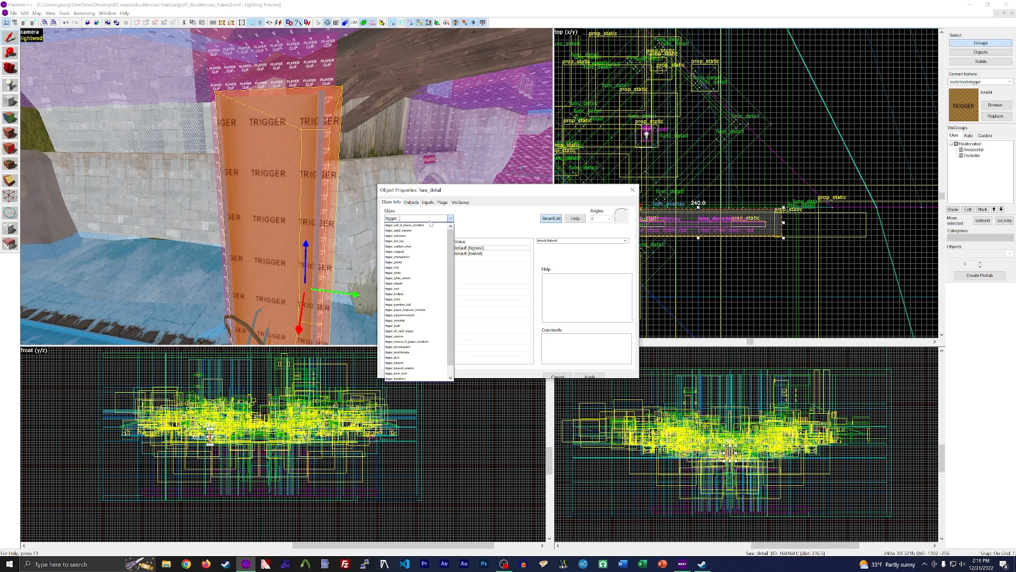
text(hurt)
key(Return)
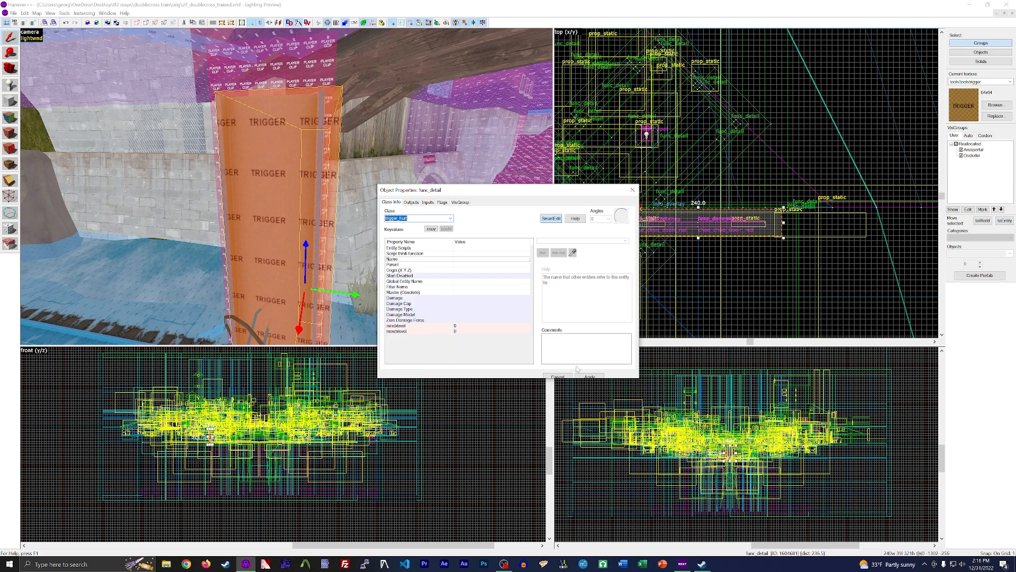
Set both the damage and the damage cap of the trigger_hurt to 999999
click(482, 293)
click(482, 298)
text(999999)
click(479, 292)
text(999)
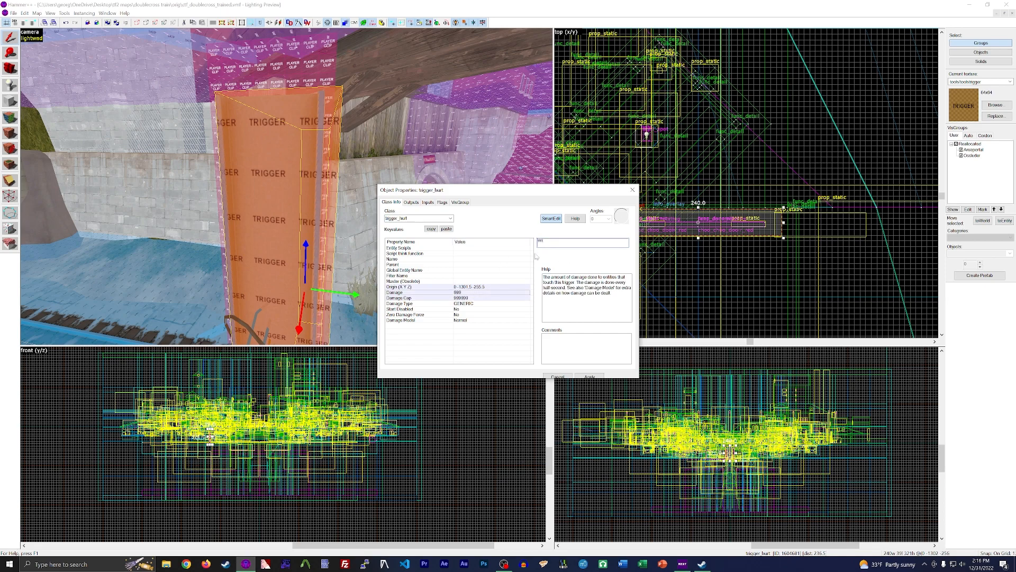
Set the trigger_hurt's damage type to FREEZE, check its flags and close the properties
click(493, 303)
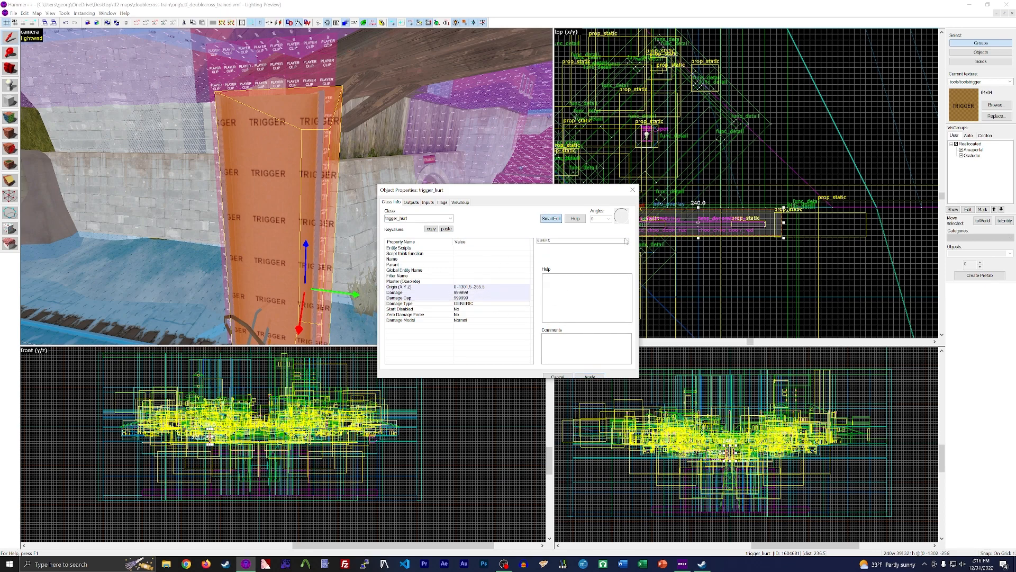
click(625, 240)
click(582, 266)
click(442, 202)
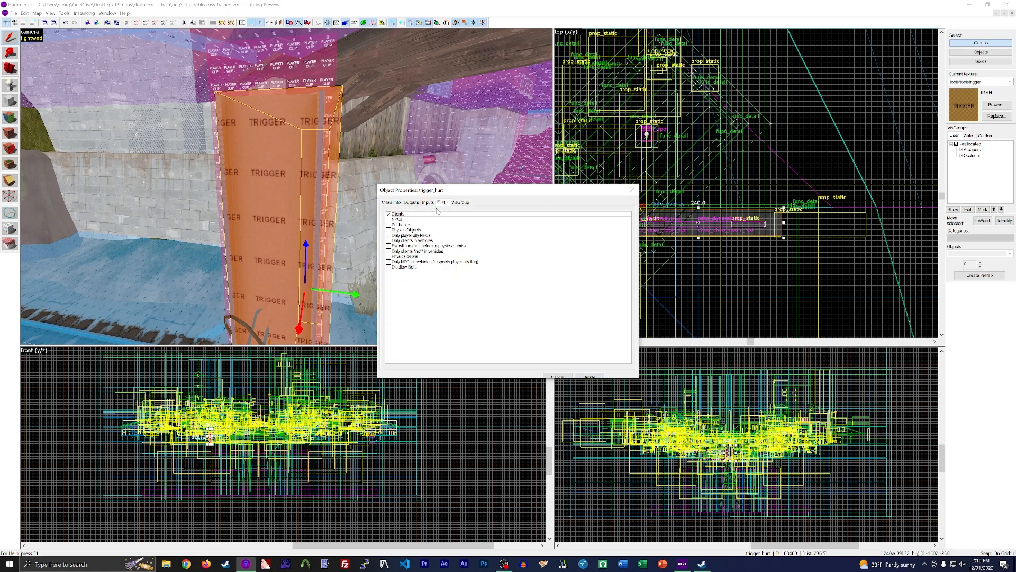
click(393, 203)
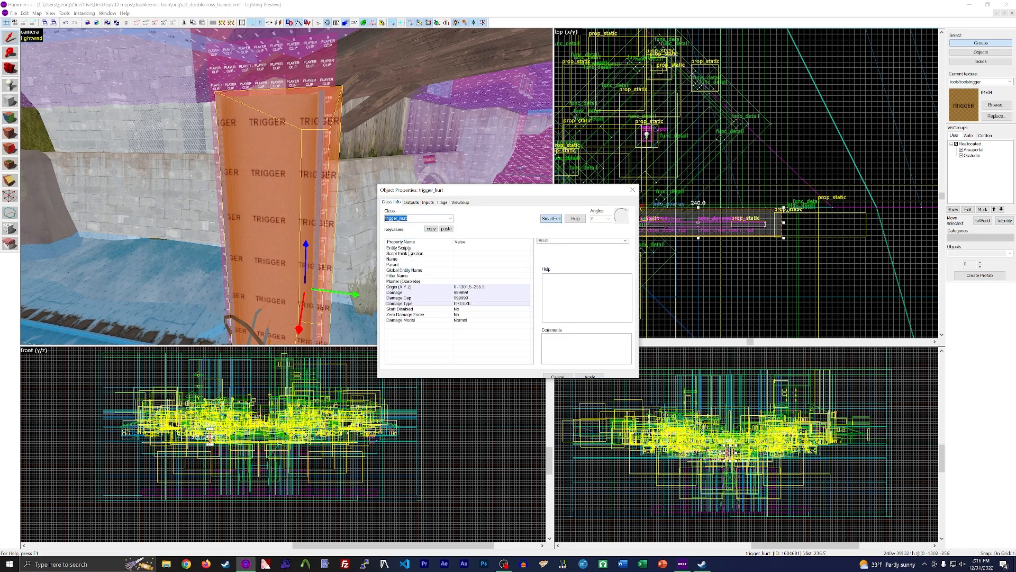
click(633, 190)
Save the map with the new trigger_hurt around the gate
key(z)
key(d)
click(14, 13)
click(25, 48)
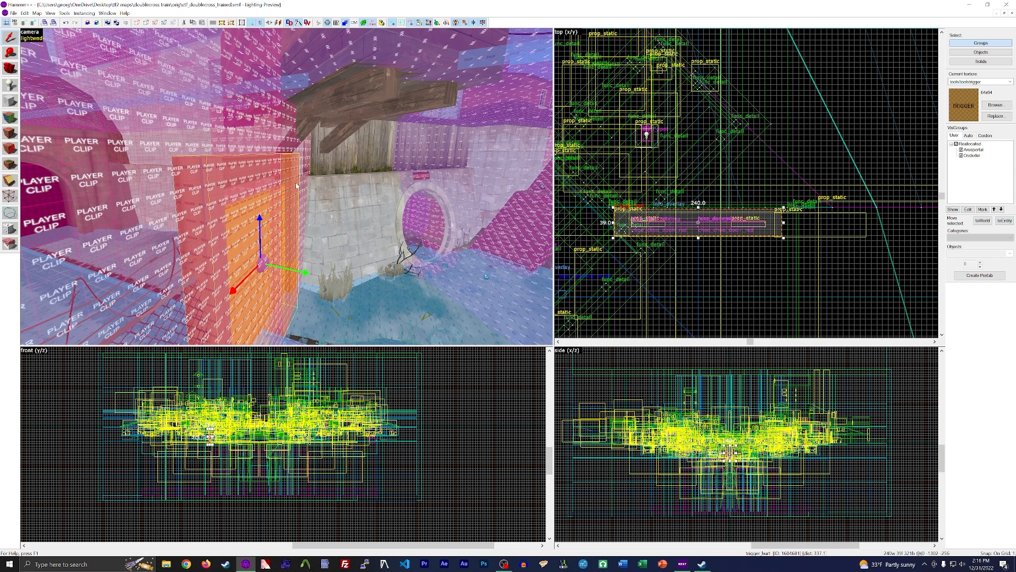
Examine the trigger_hurt block from several sides to check how it covers the gate, frame and track
key(z)
key(w)
key(a)
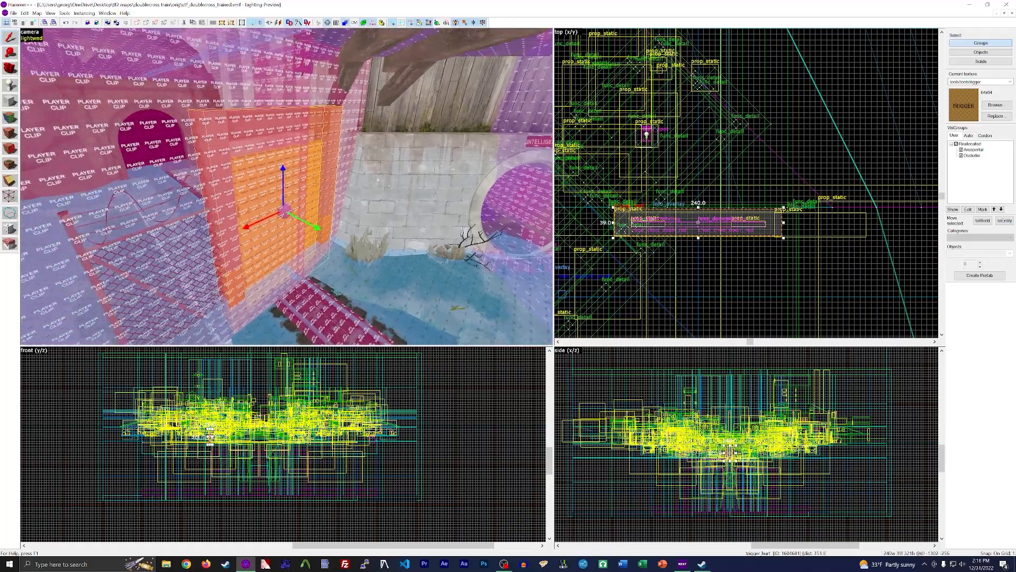
key(w)
key(d)
key(z)
key(z)
key(a)
key(d)
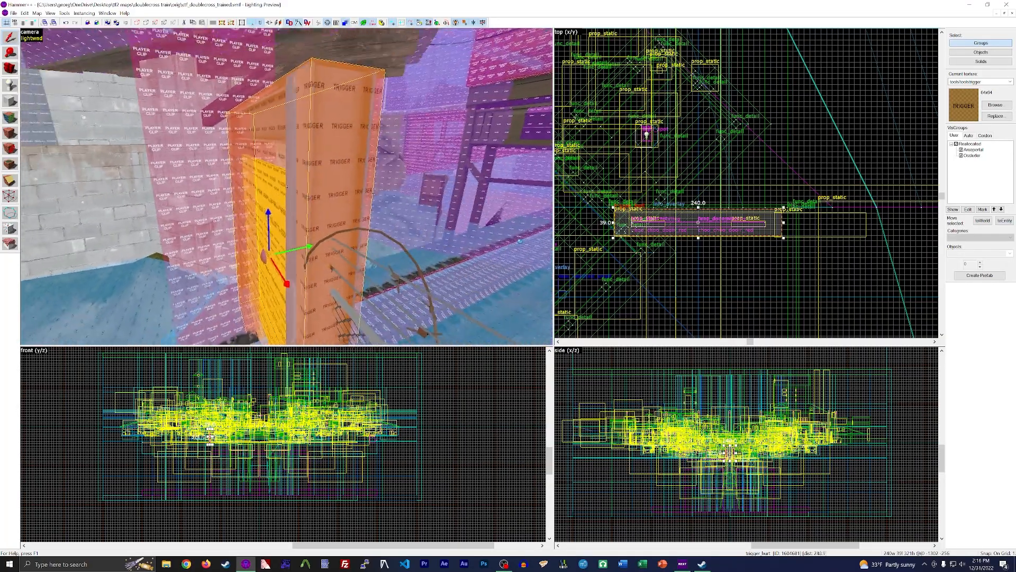
key(z)
key(z)
key(d)
key(z)
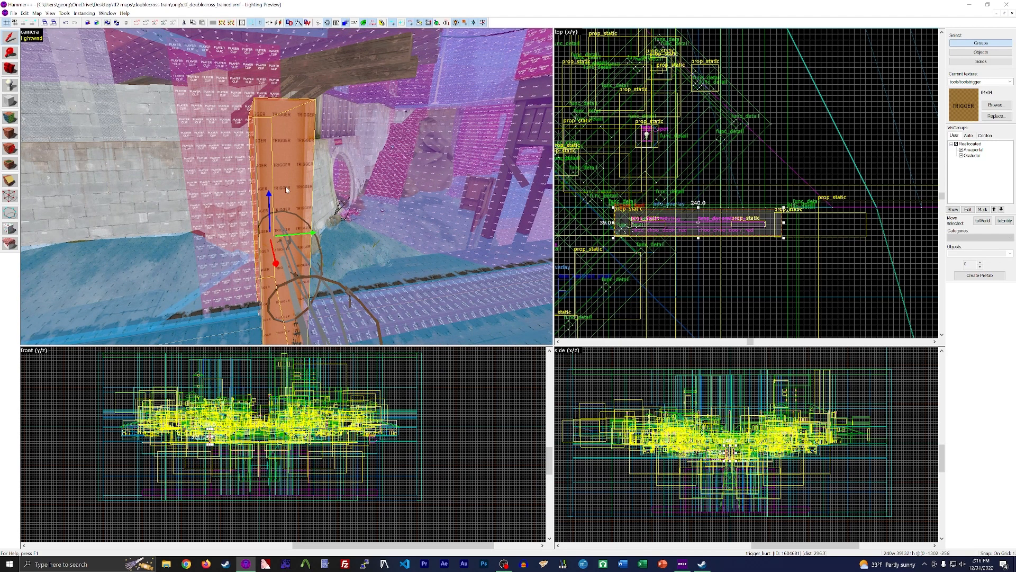
key(z)
key(w)
key(a)
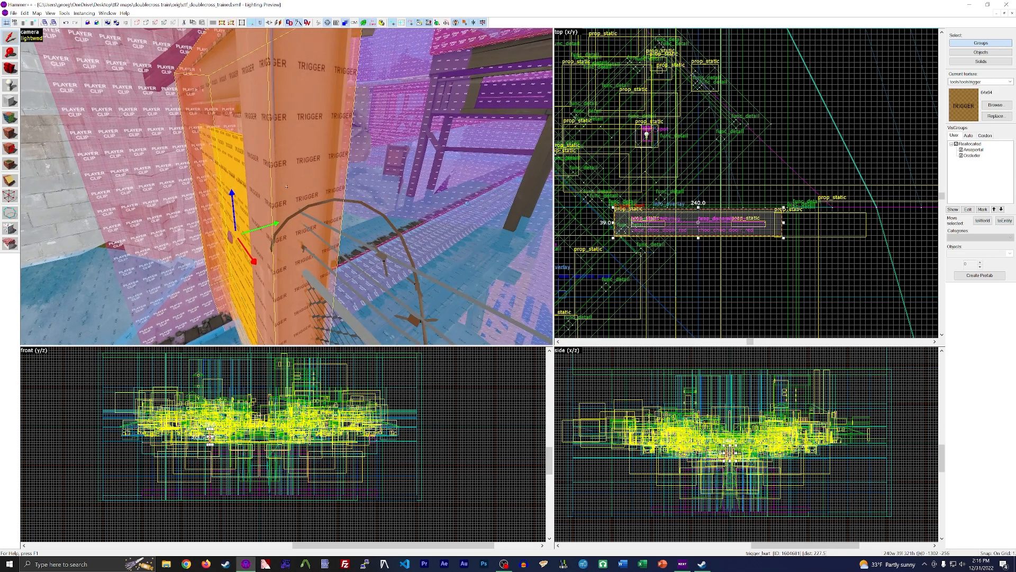
key(s)
key(d)
key(z)
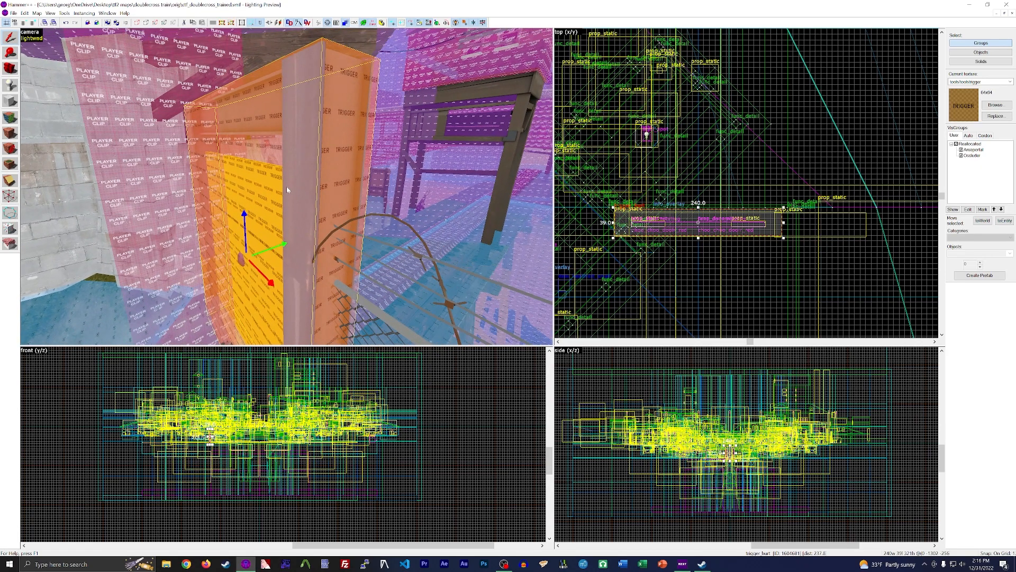
key(z)
key(d)
key(z)
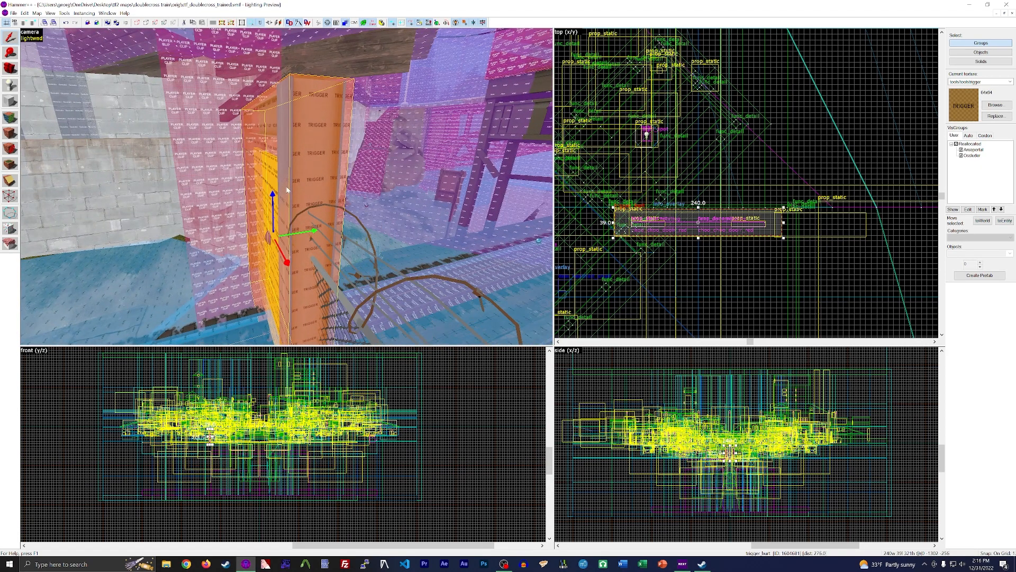
key(d)
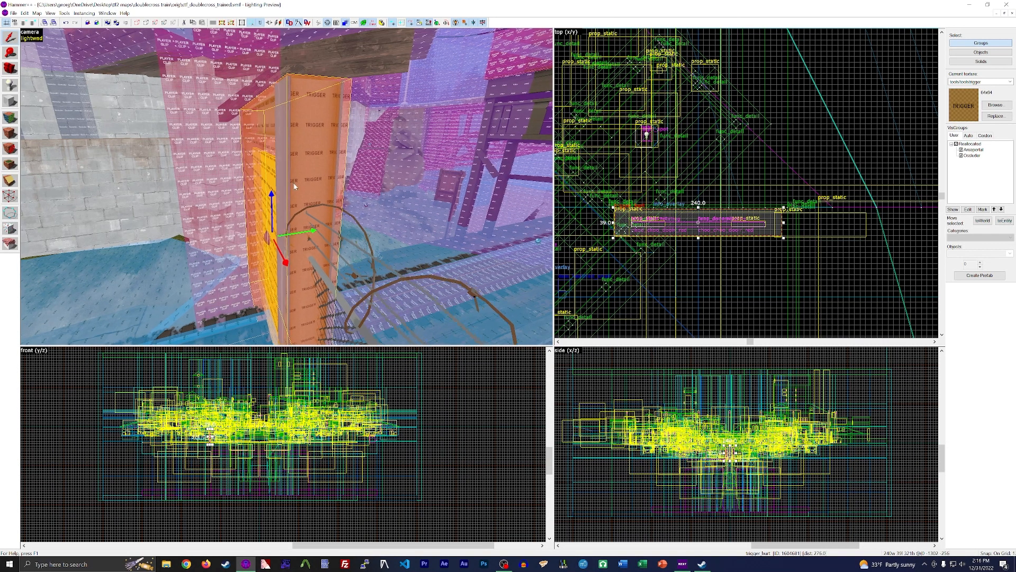
key(z)
key(a)
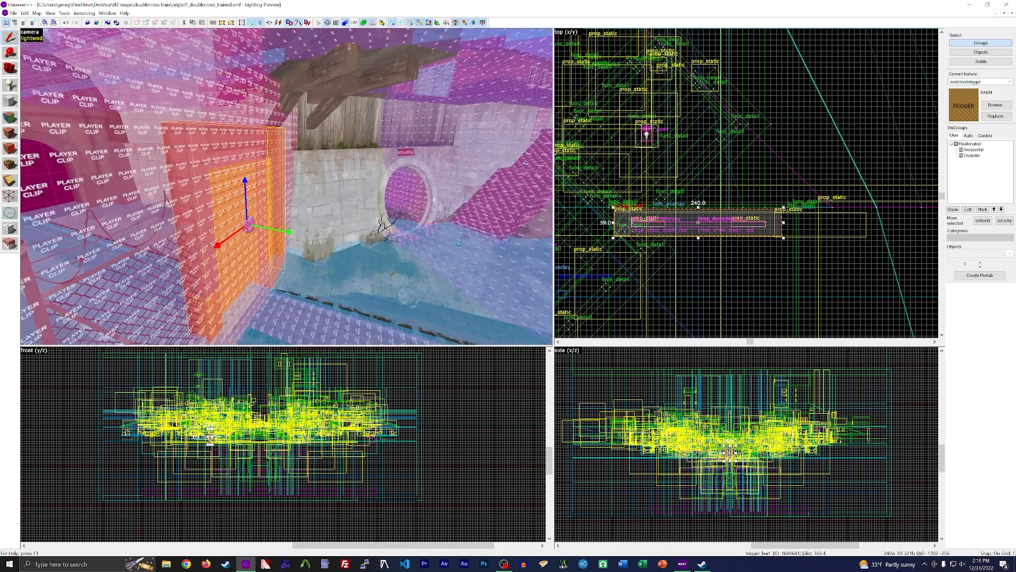
key(w)
key(z)
Save the map again and look along the train track away from the gate
click(14, 14)
click(25, 45)
key(z)
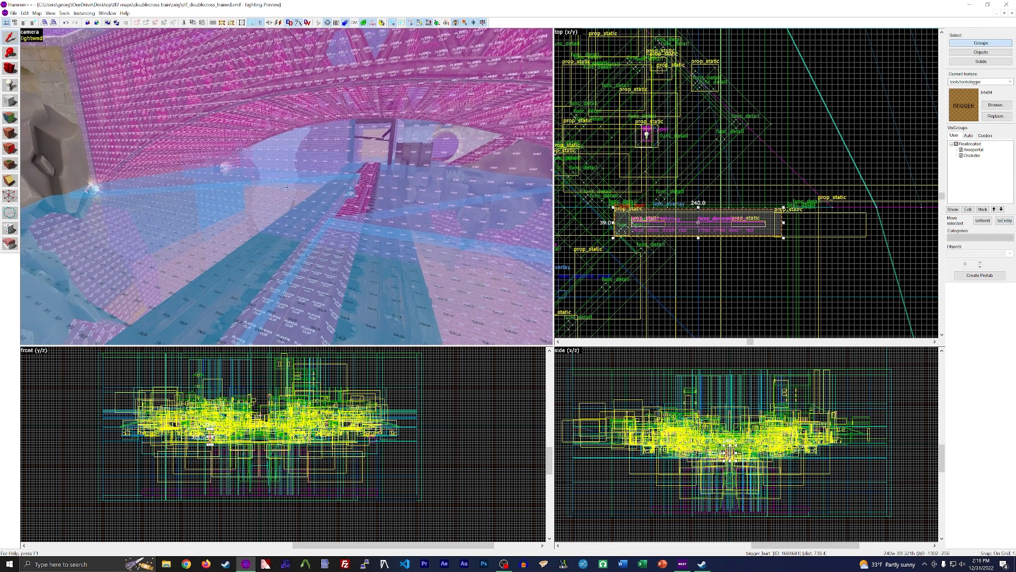
key(s)
key(z)
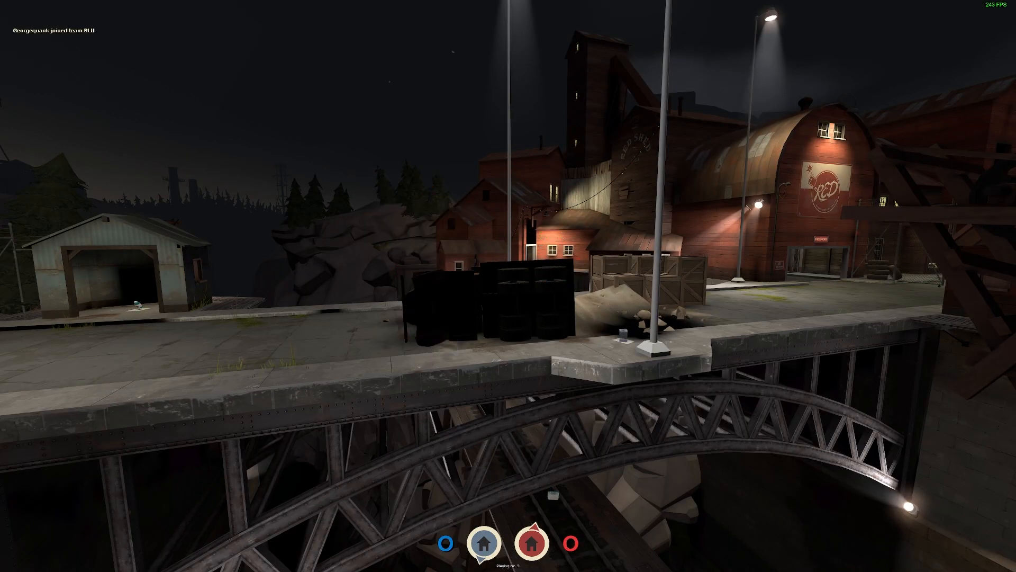
Playtest the compiled map in Team Fortress 2, checking the scoreboard and leaving the BLU spawn for the bridge
key(Tab)
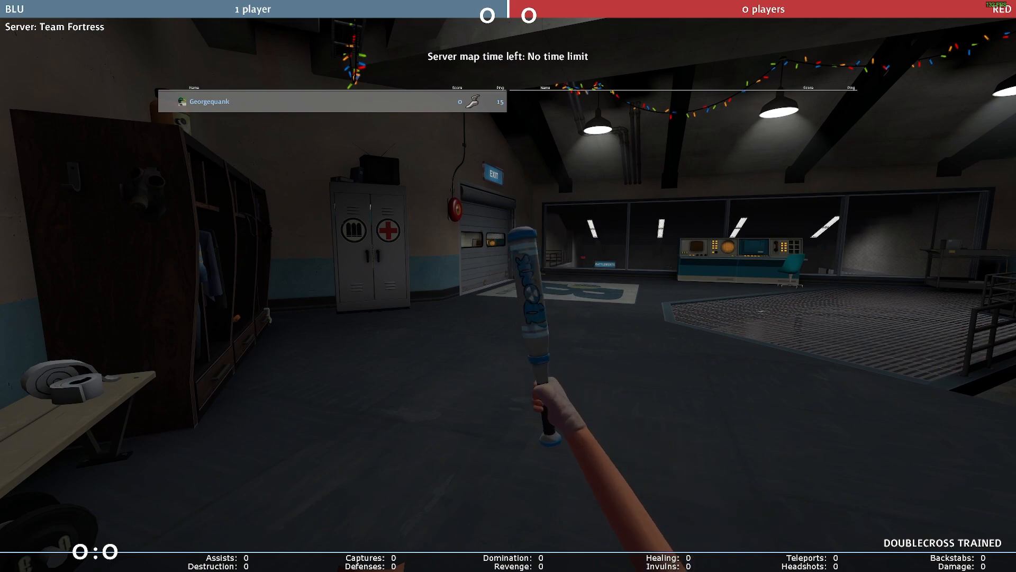
key(w)
key(Tab)
click(508, 286)
key(w)
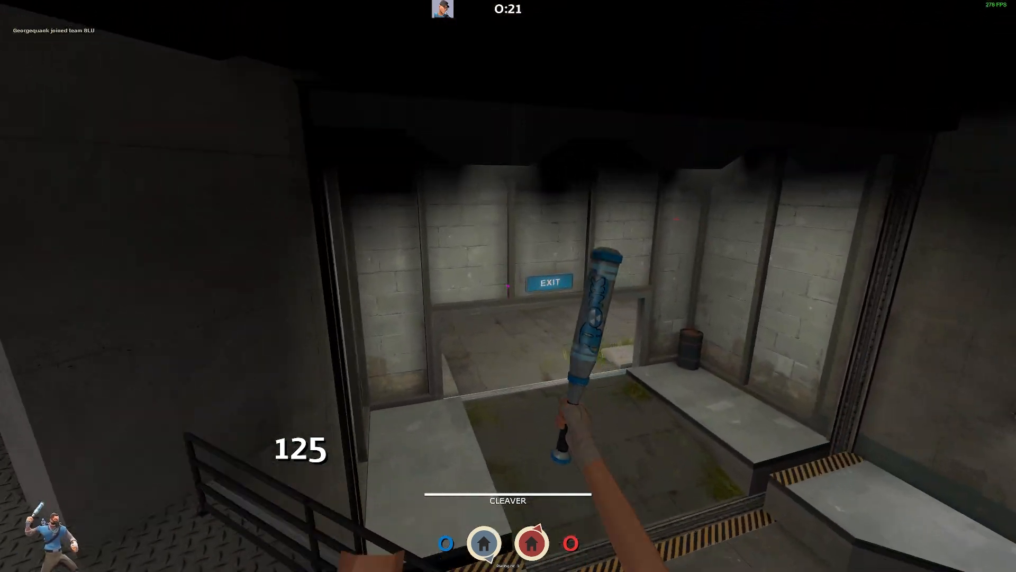
key(w)
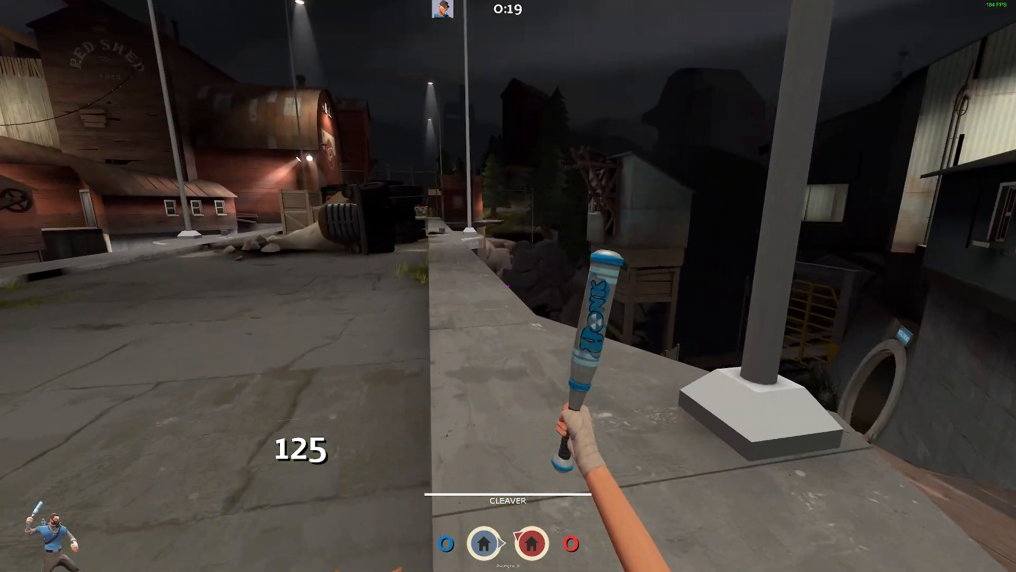
key(space)
key(w)
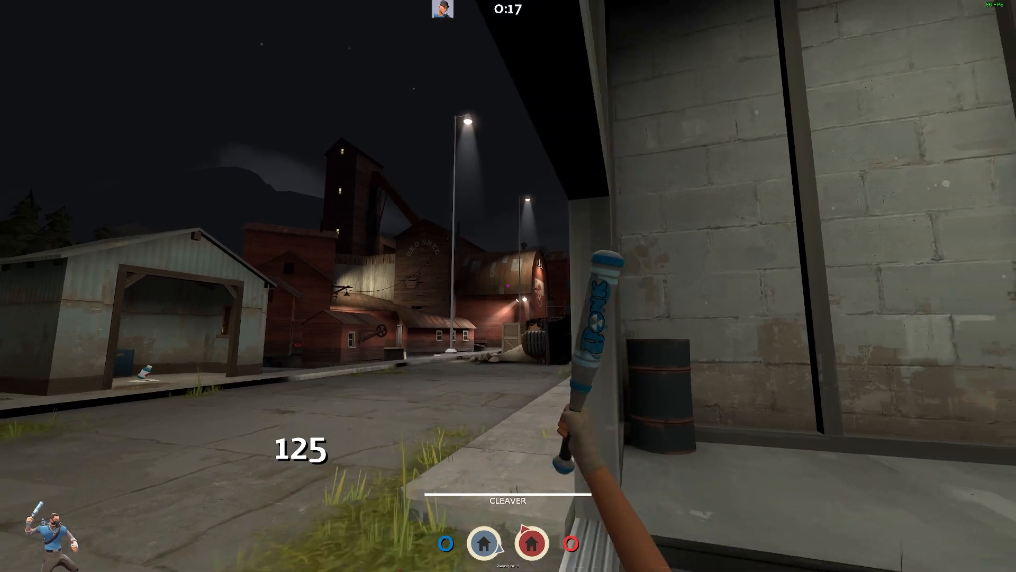
Examine the gates on both sides of the track from the bridge while the train timer counts down
key(w)
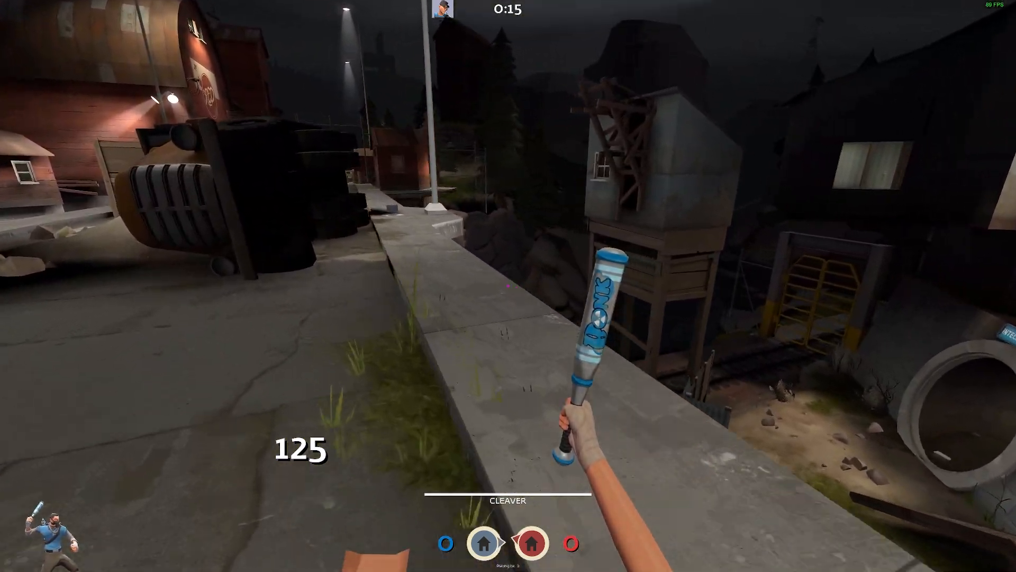
key(w)
key(a)
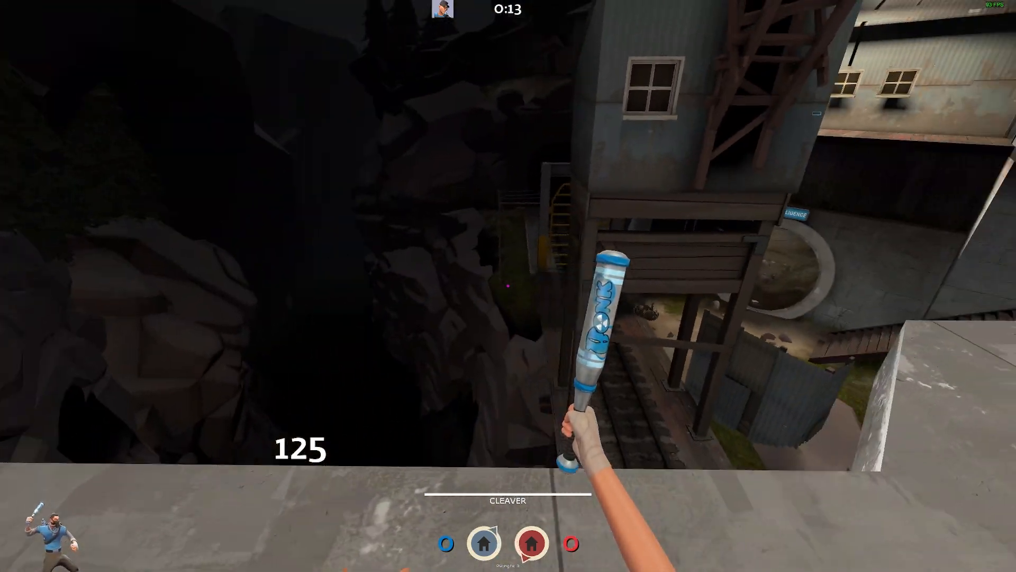
key(w)
key(a)
key(w)
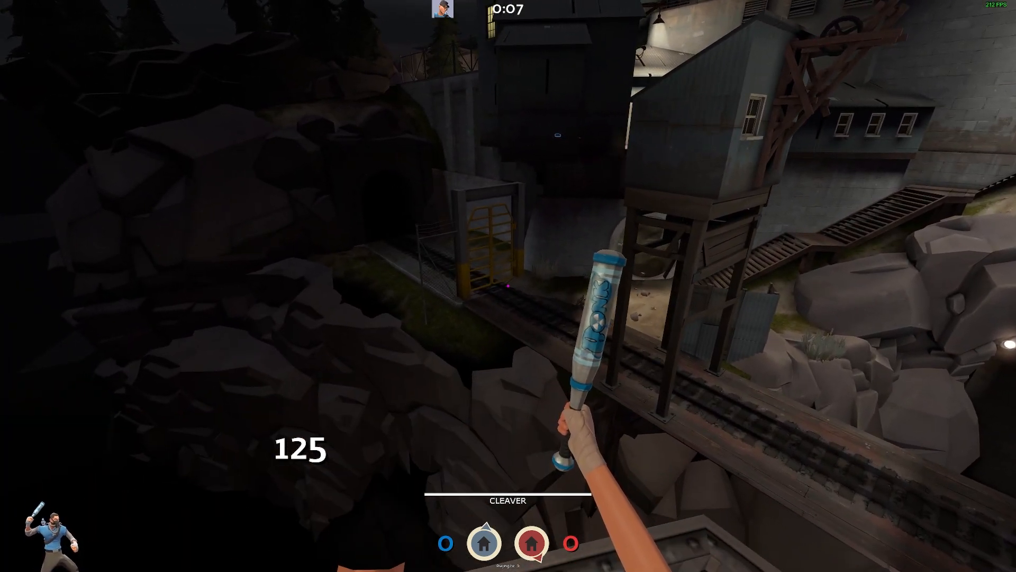
key(w)
key(d)
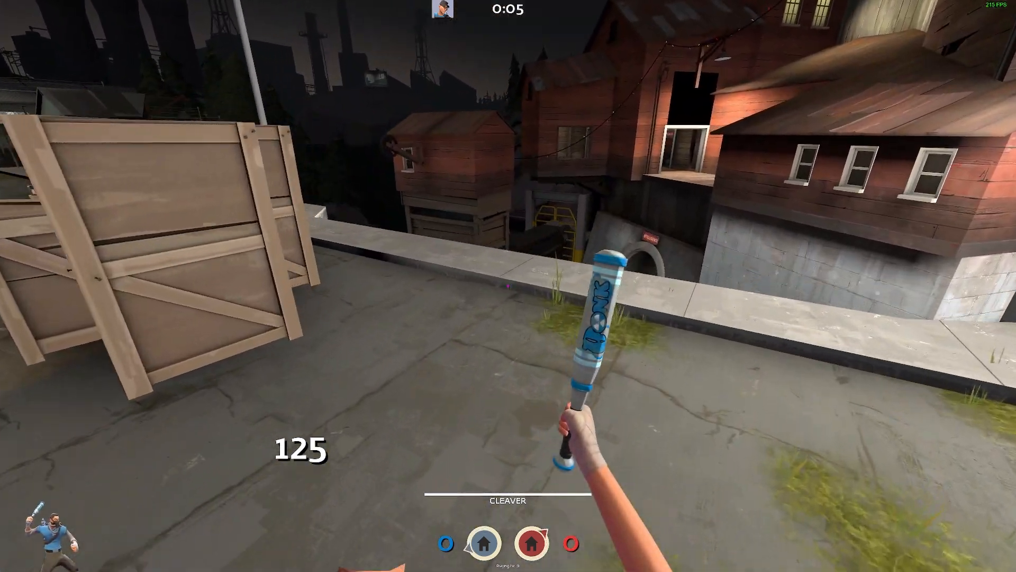
key(w)
key(a)
key(w)
Switch to Hammer++ and examine the choo_choo_timer outputs that control the gate doors and the train
key(grave)
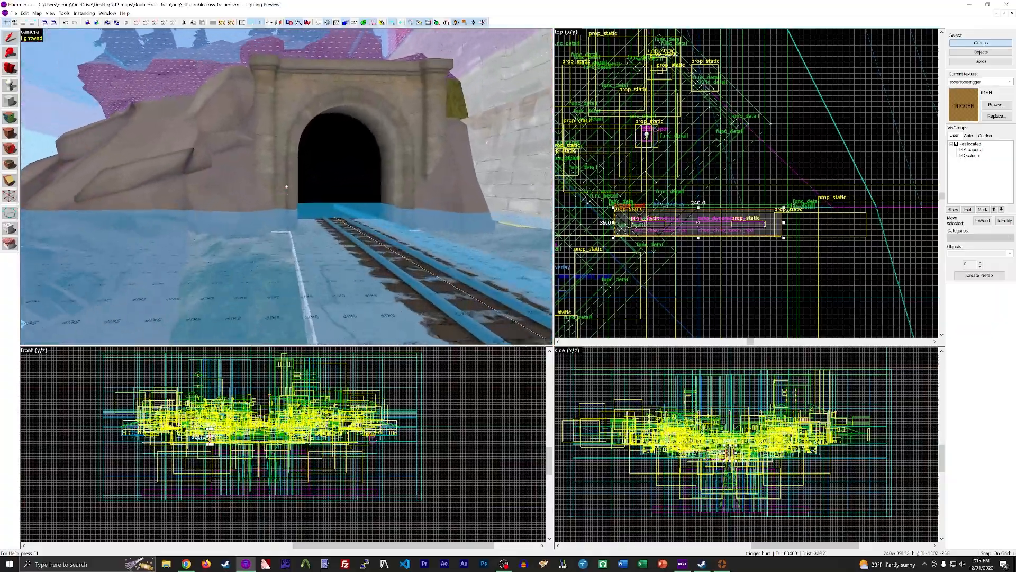
key(w)
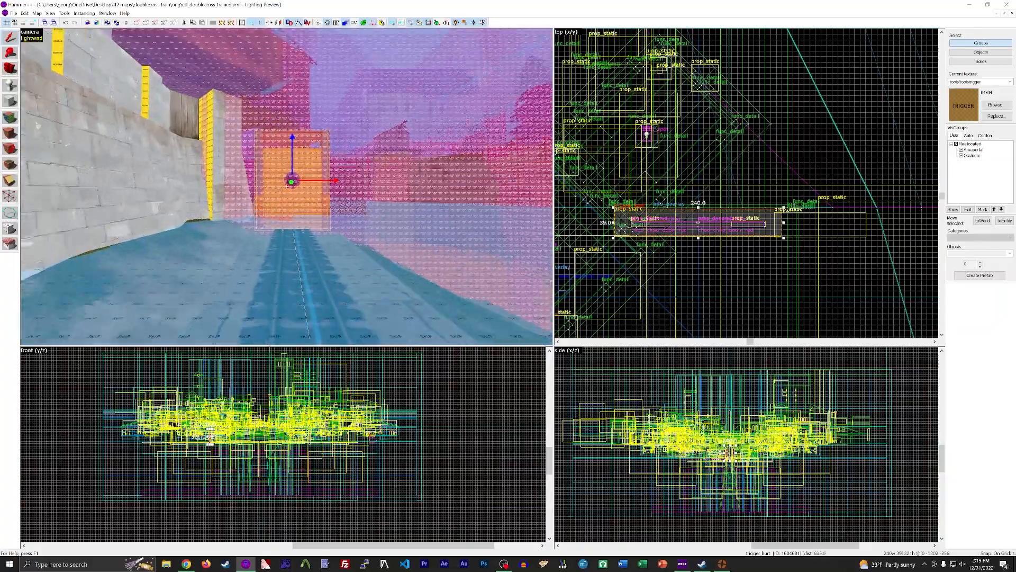
key(w)
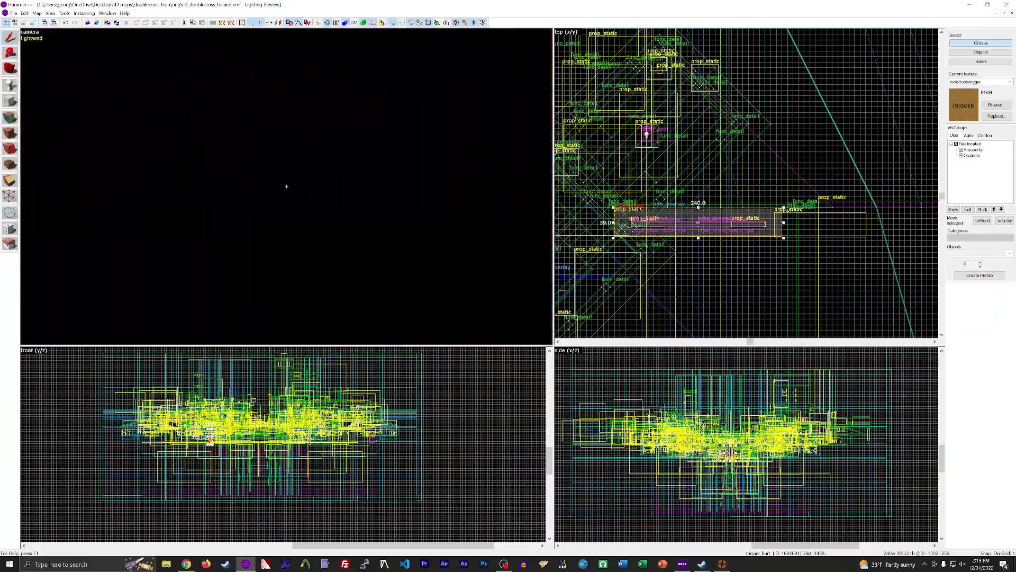
key(w)
double_click(273, 200)
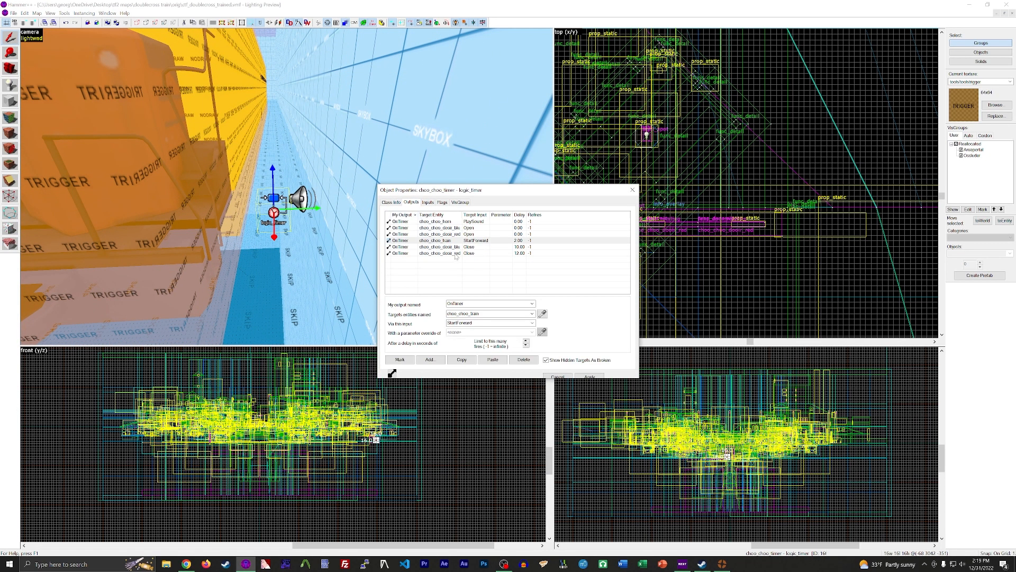
double_click(465, 247)
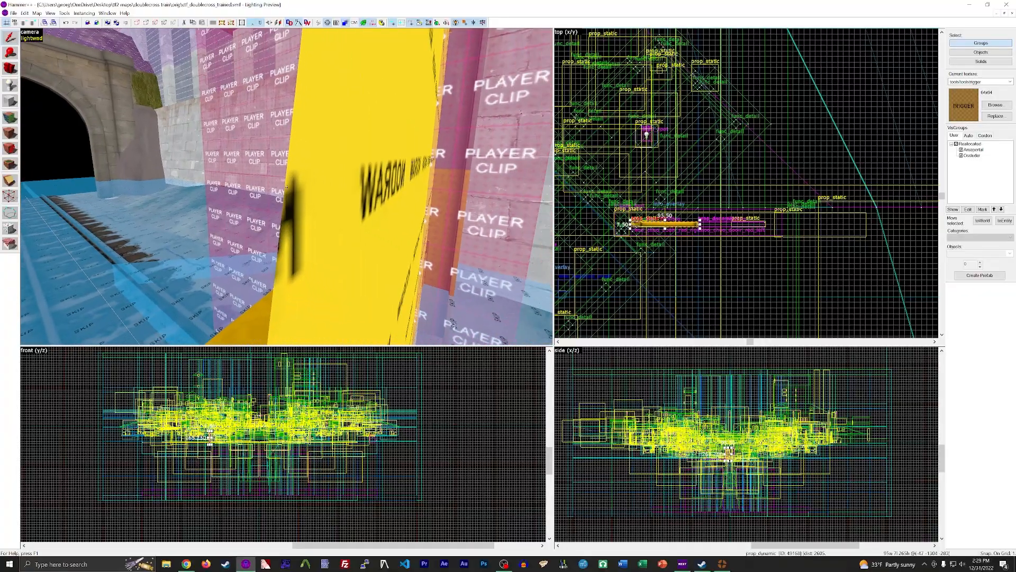
Set the Parent of the first gate panel's prop_dynamic to the nodraw door brush it moves with
key(z)
click(429, 240)
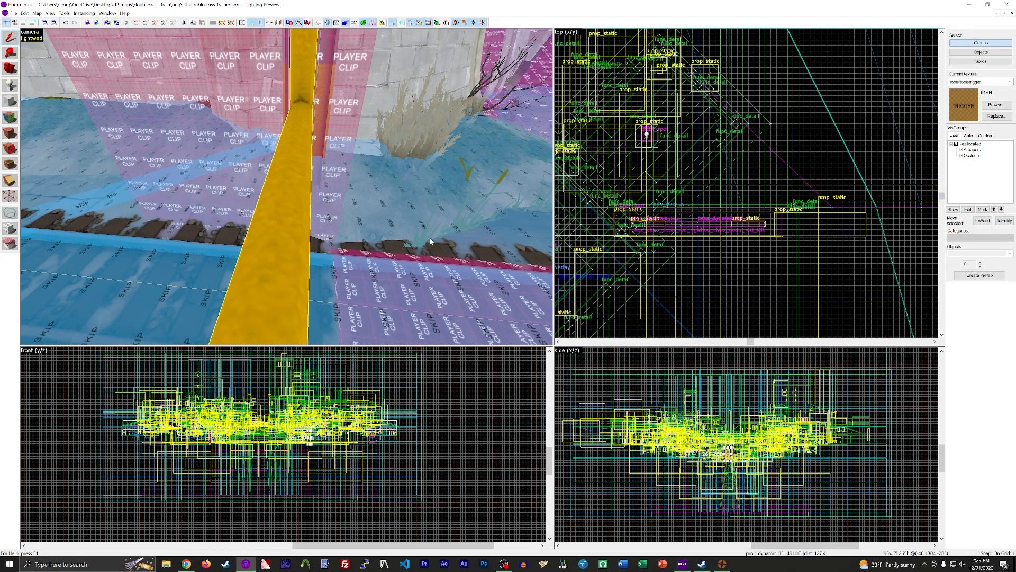
key(alt+Return)
click(573, 253)
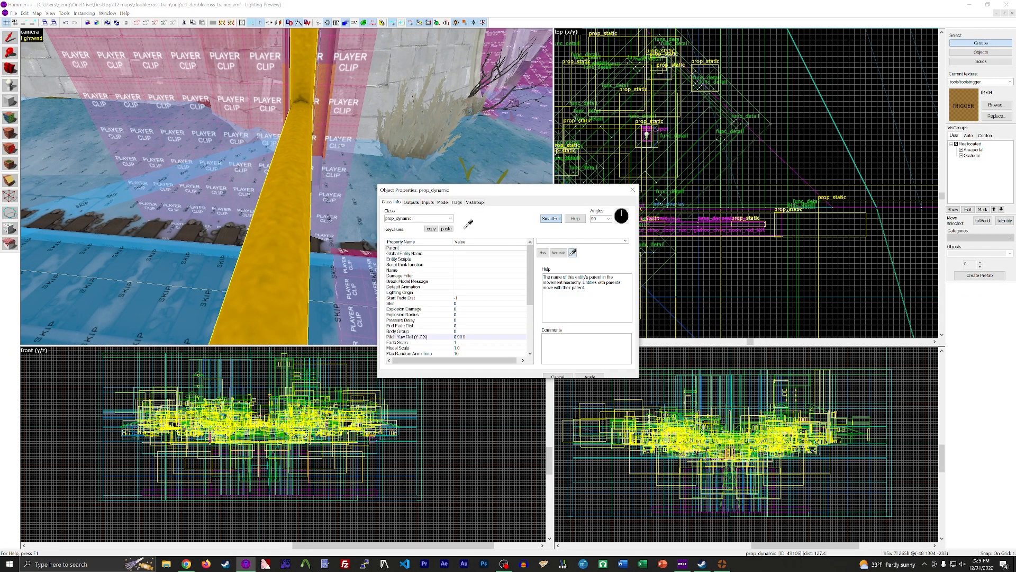
click(185, 190)
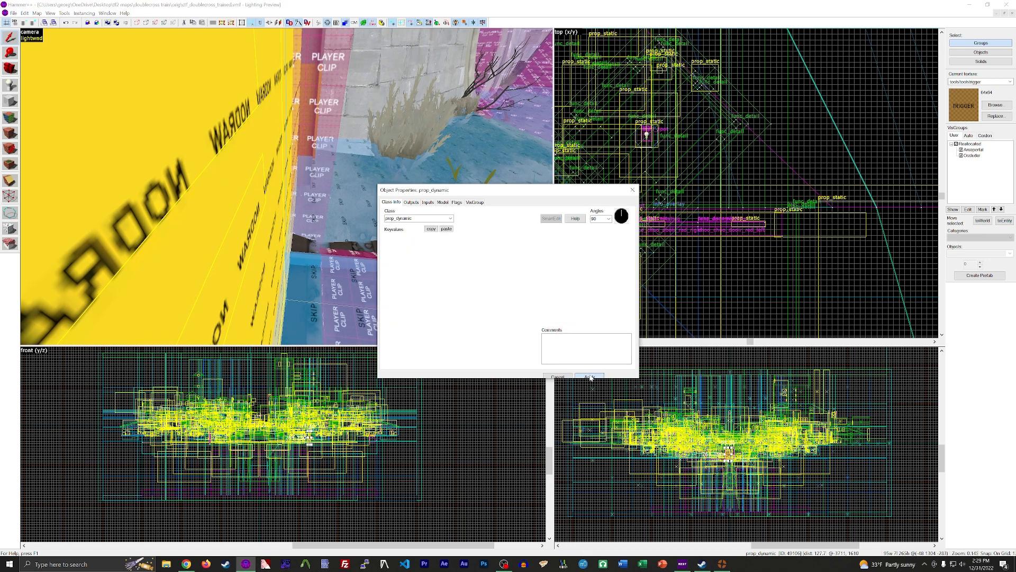
Parent the opposite gate panel's prop_dynamic to its own nodraw door brush and apply the change
key(z)
key(z)
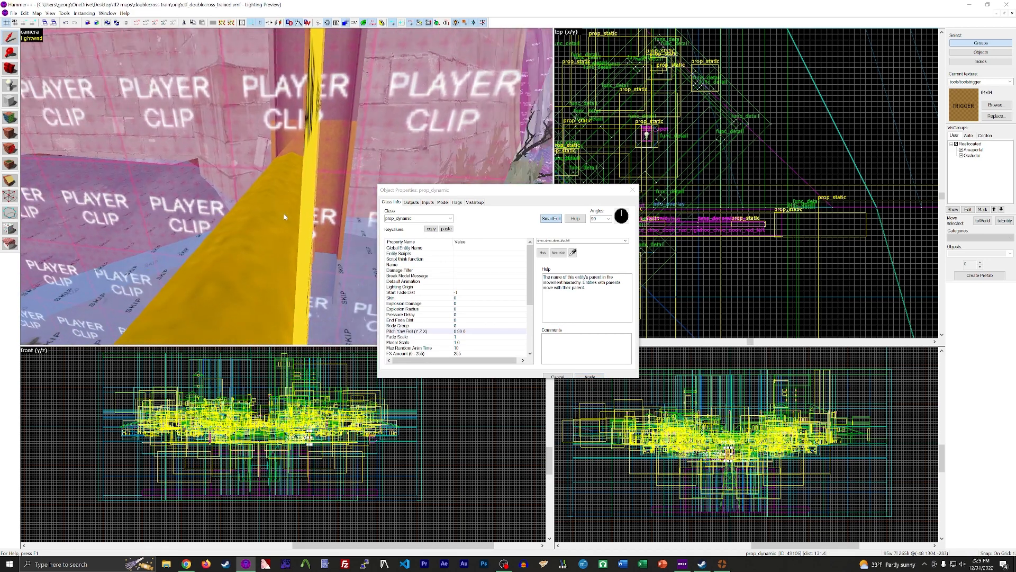
click(573, 252)
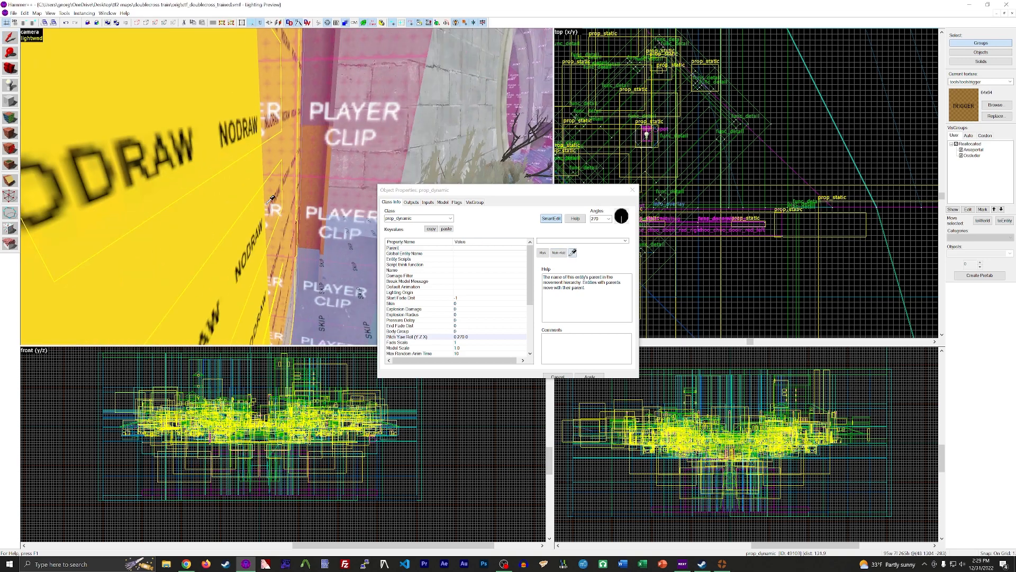
click(590, 377)
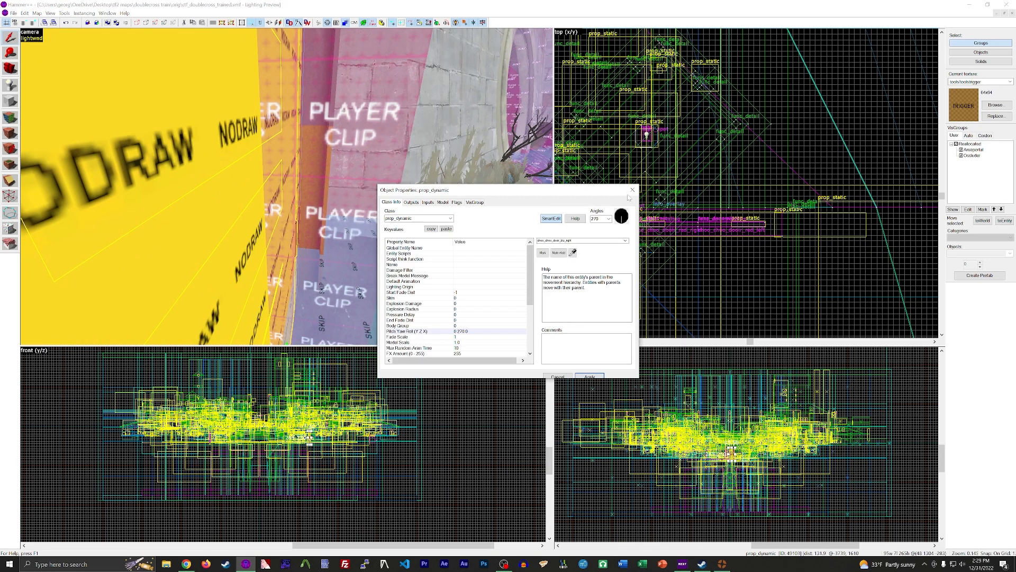
click(632, 190)
Back away from the gate and save the map with the newly parented gate panels
key(z)
key(s)
key(z)
key(s)
click(16, 14)
click(27, 46)
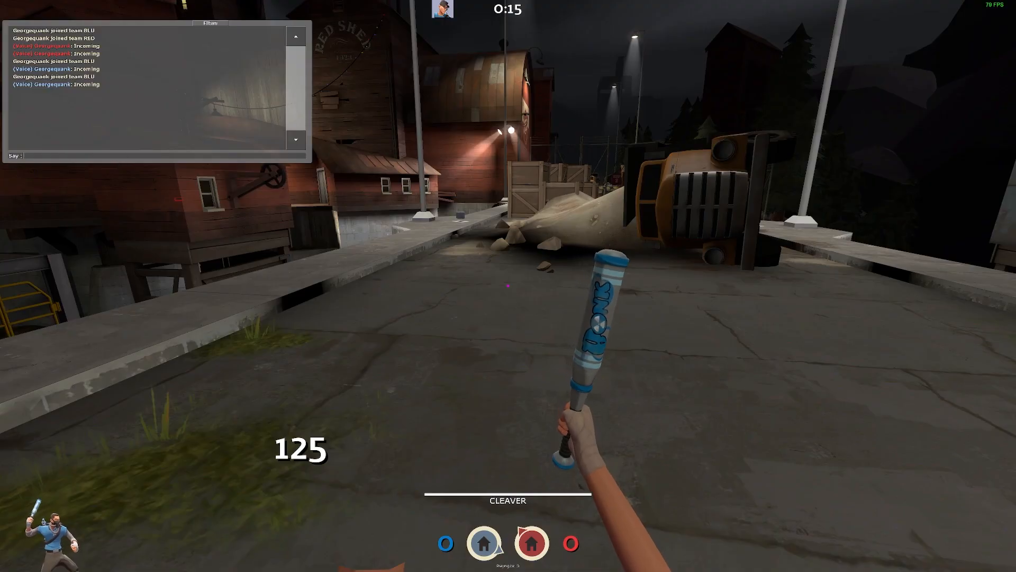
Playtest the recompiled map in Team Fortress 2, going from the bridge down to the train track to check the gate
key(w)
key(space)
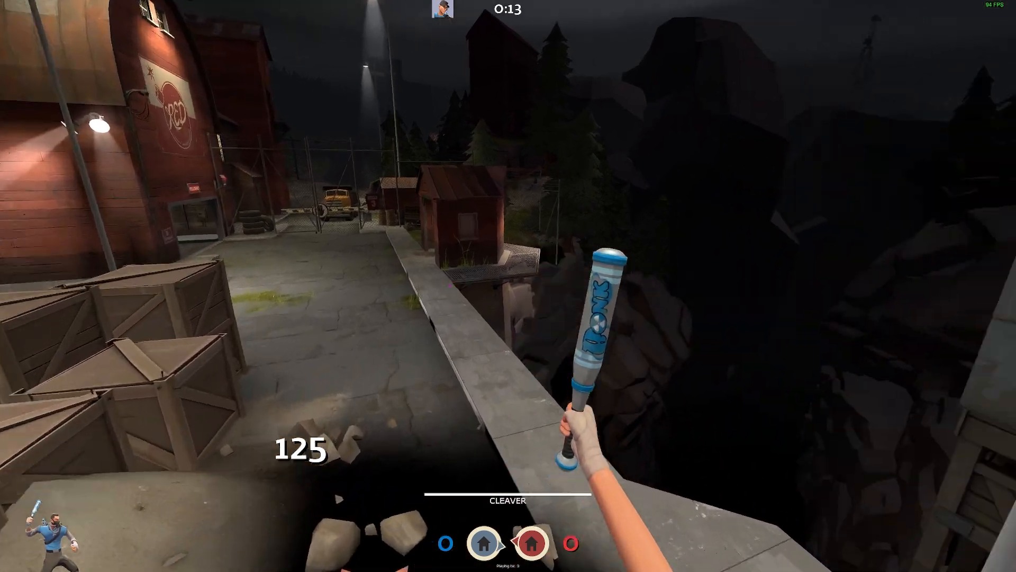
key(w)
key(space)
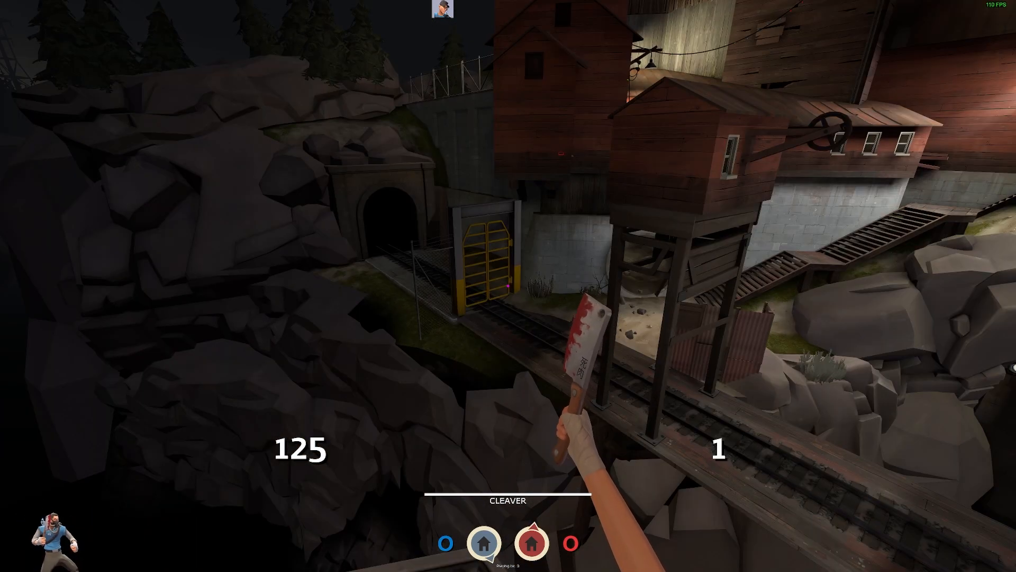
key(w)
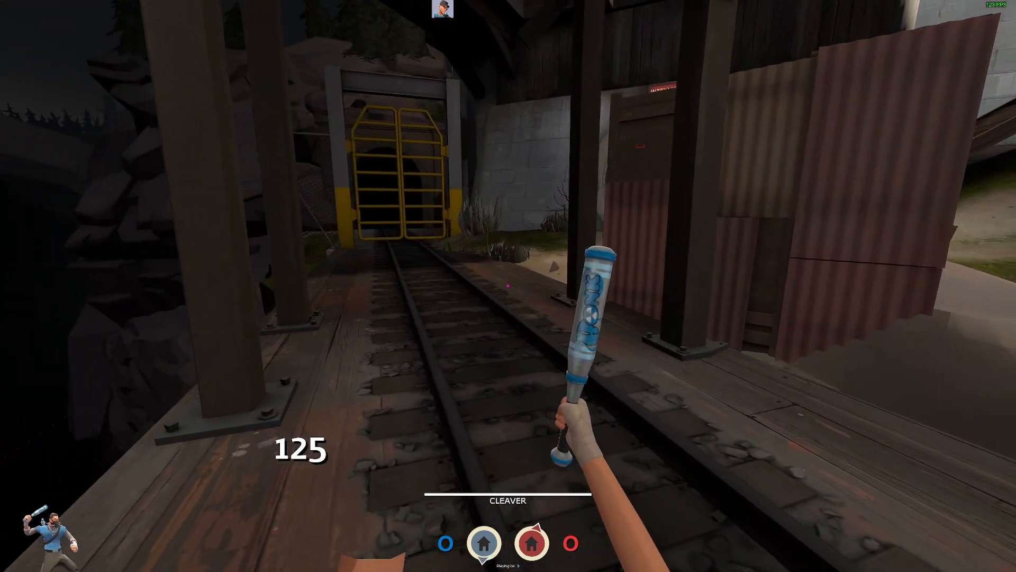
Set sv_cheats to 1 and walk the track beneath the bridge to observe the gates at both ends
key(grave)
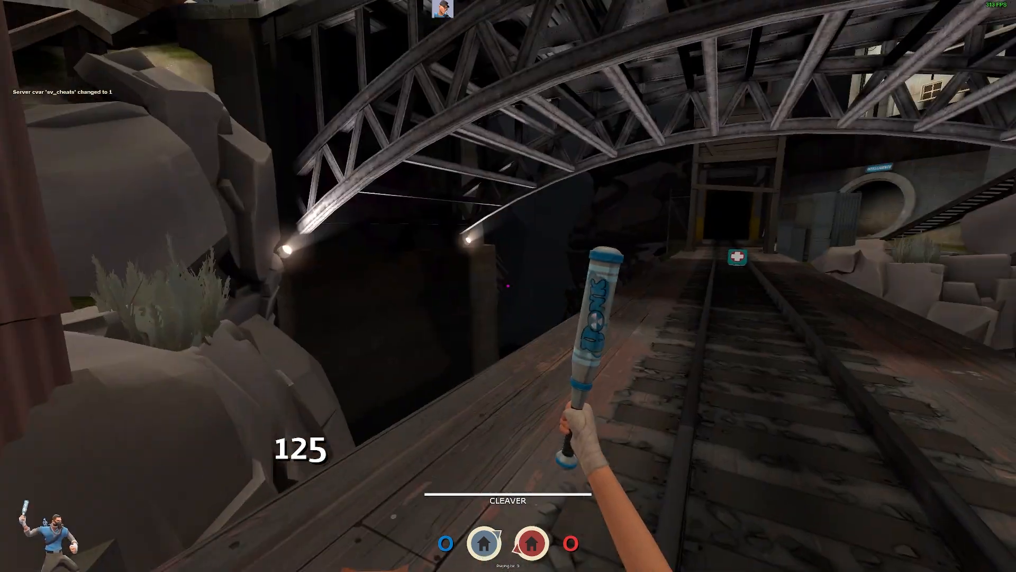
key(w)
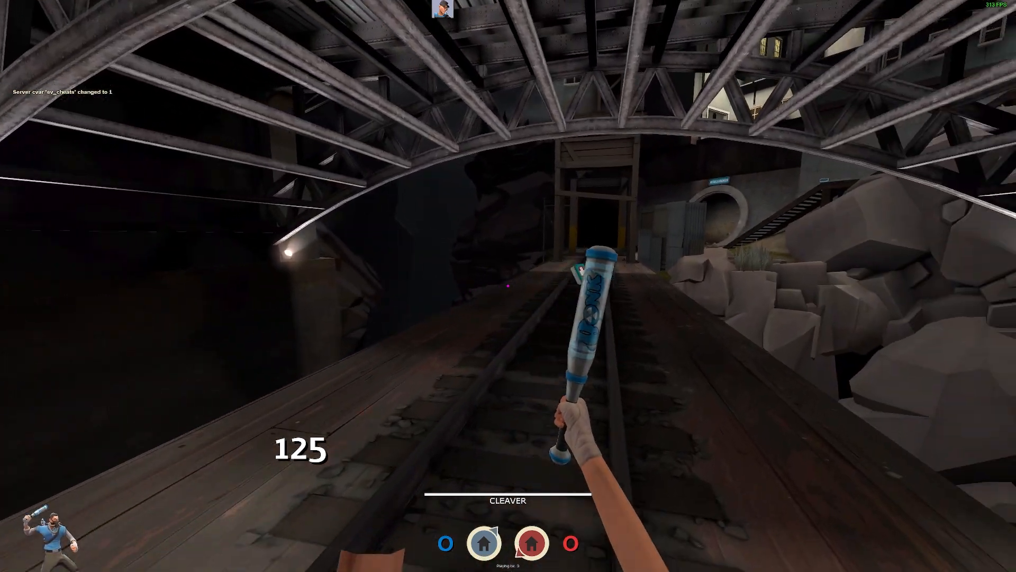
key(w)
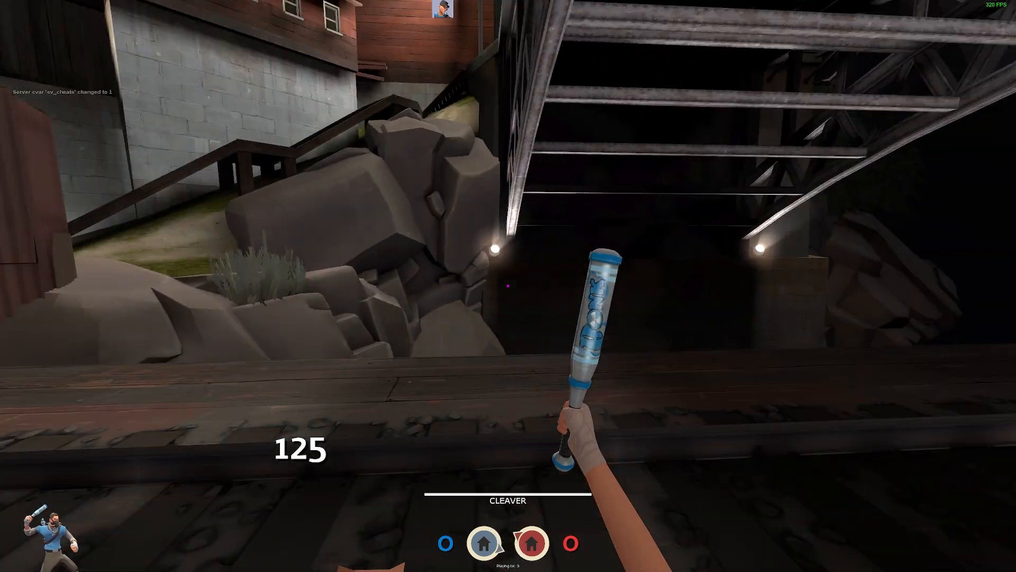
key(w)
key(w)
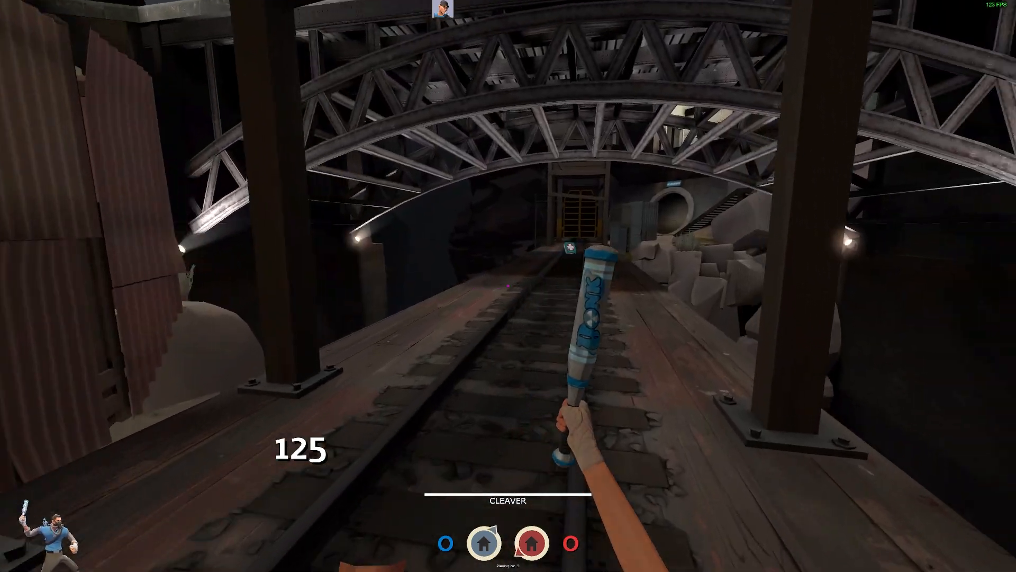
key(w)
key(w)
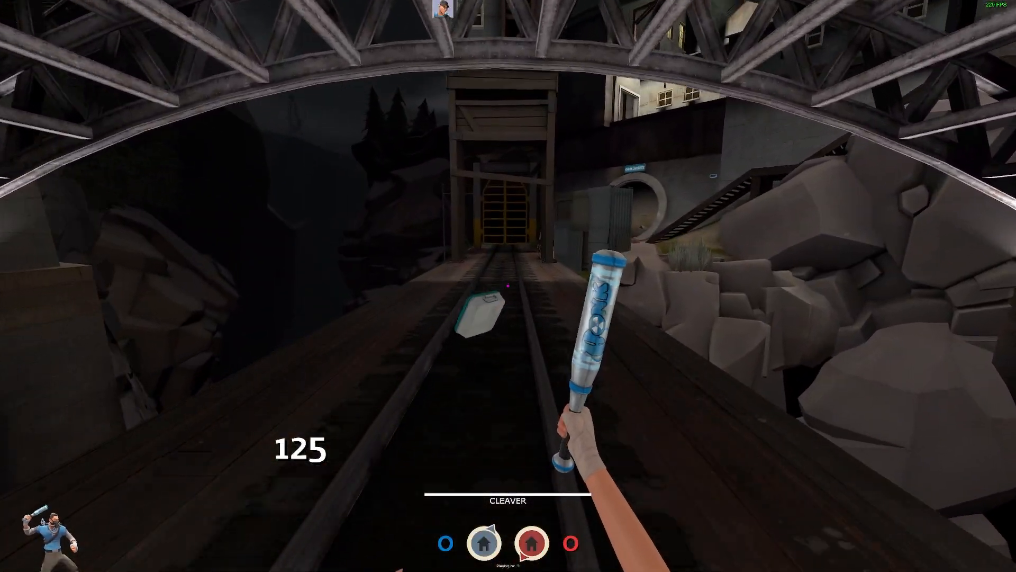
Switch to Hammer++, select the choo_choo_track01 path_track, and follow the train track through the map
key(grave)
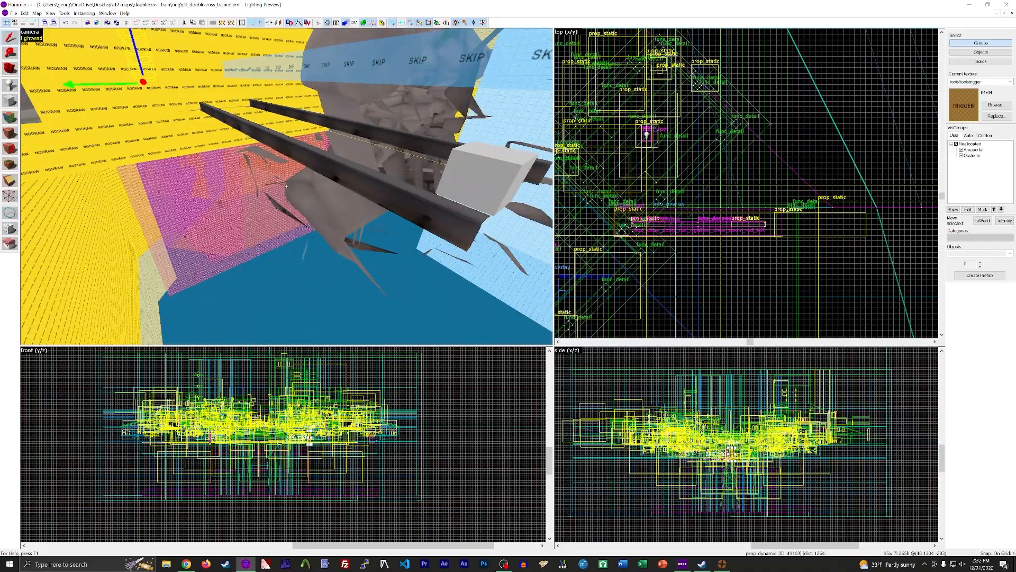
key(z)
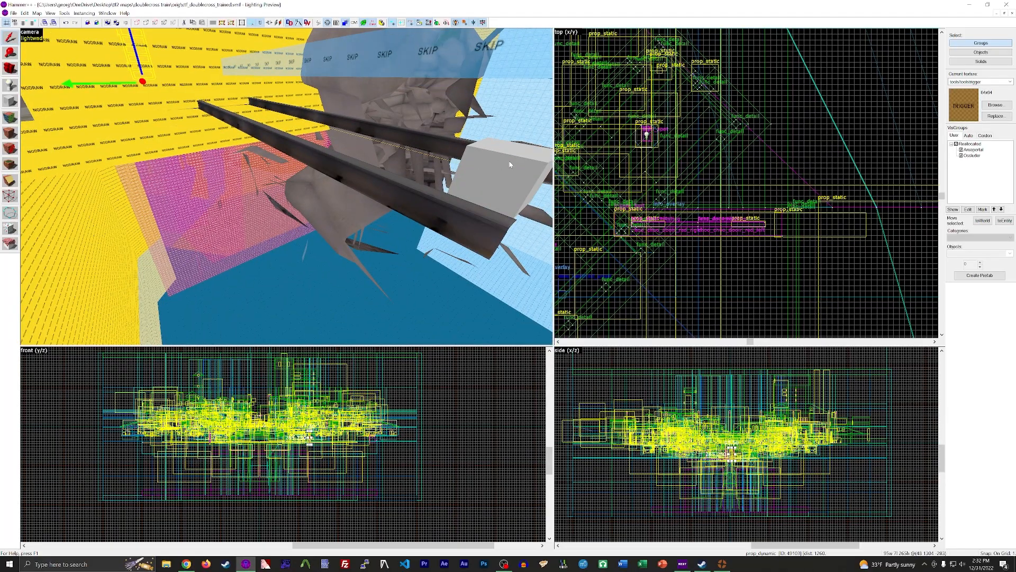
click(511, 163)
key(z)
key(s)
key(w)
key(w)
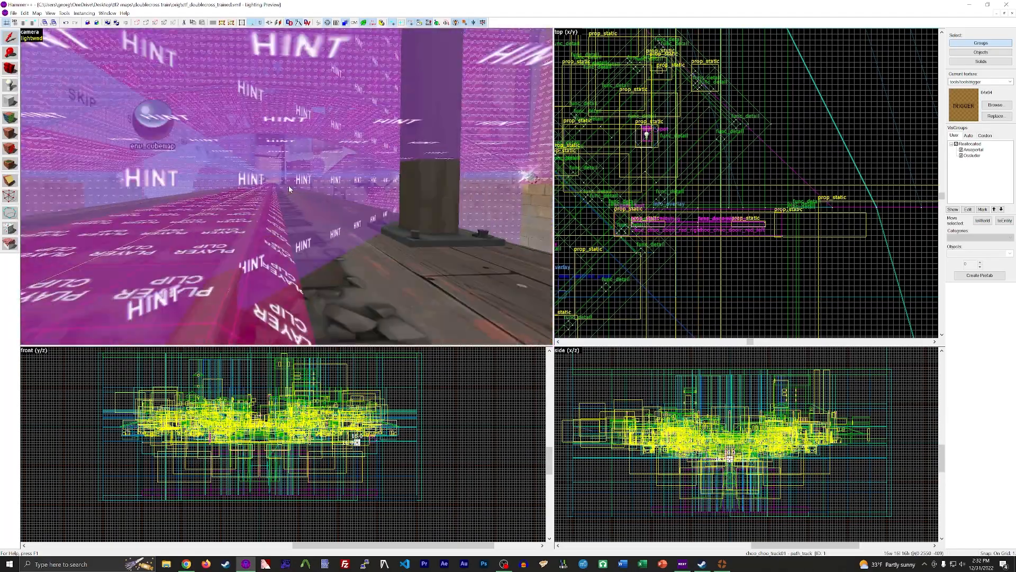
key(w)
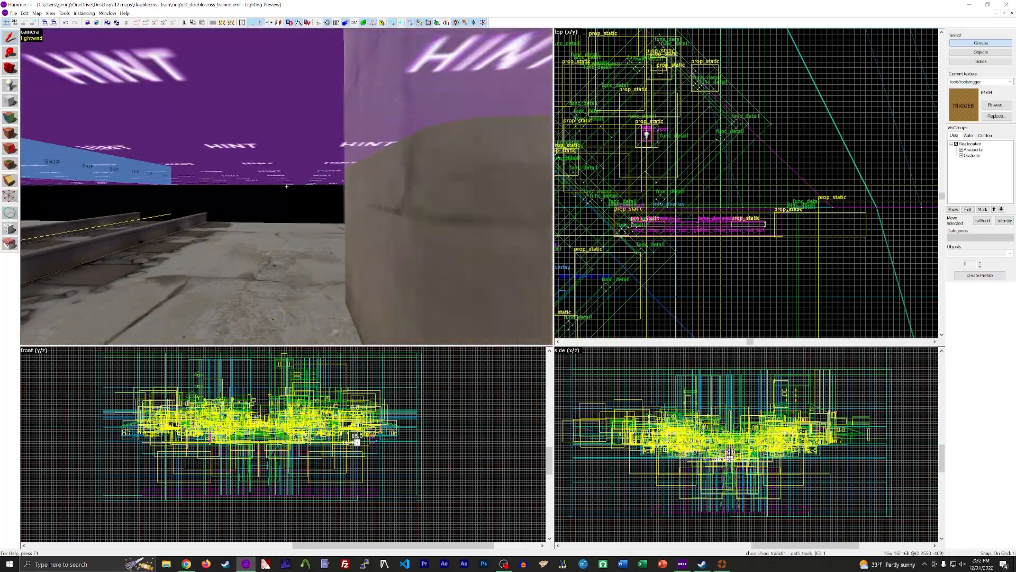
Add the path entity at the far end to the selected path track and examine the midpoint between them
key(w)
key(z)
ctrl+click(365, 234)
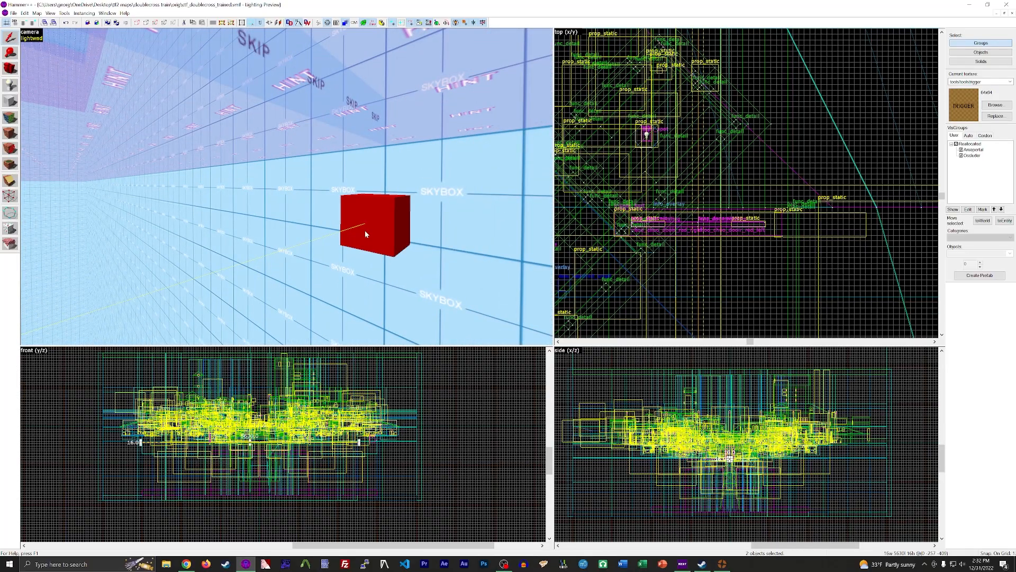
key(z)
key(w)
key(w)
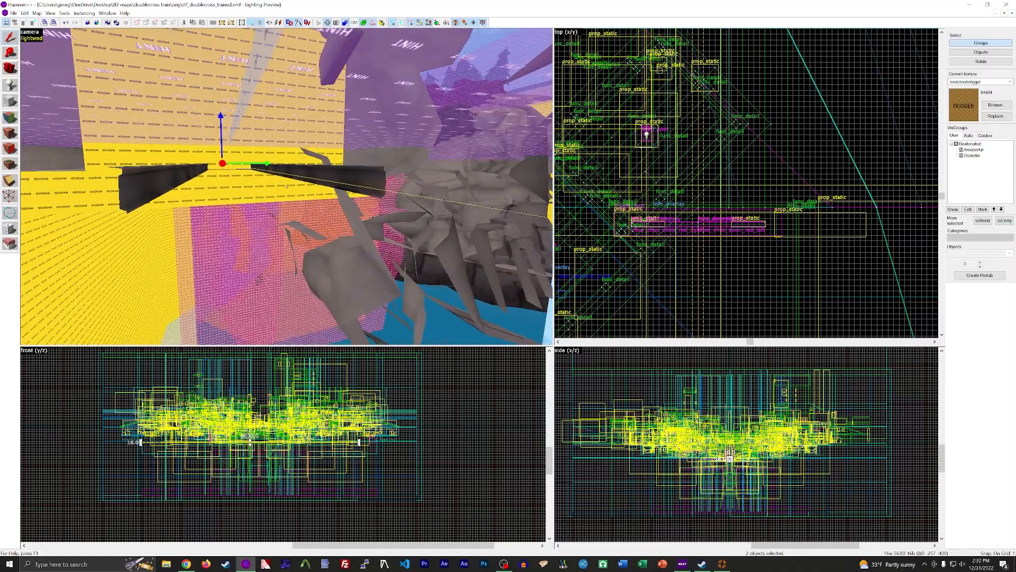
key(w)
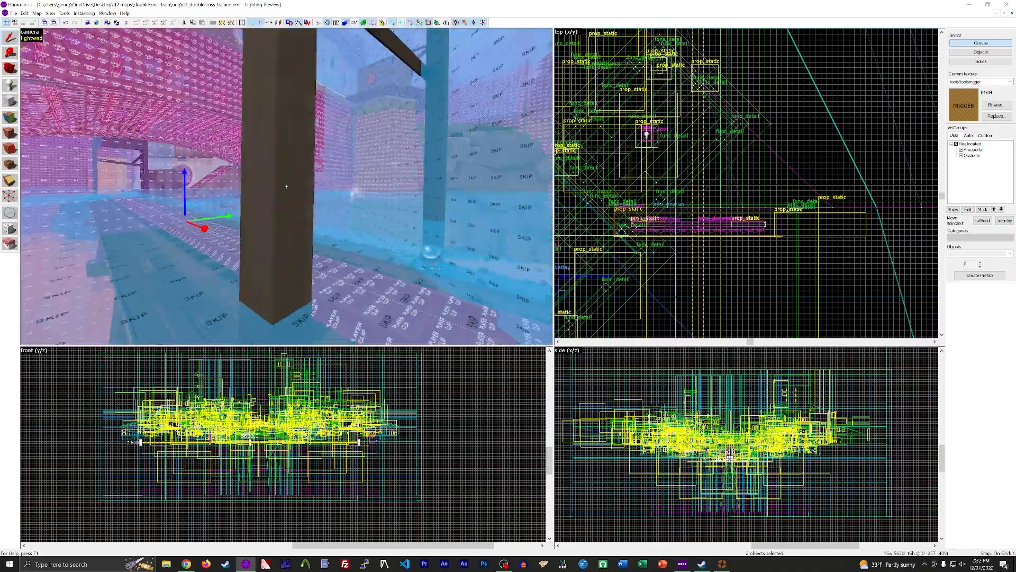
key(d)
key(z)
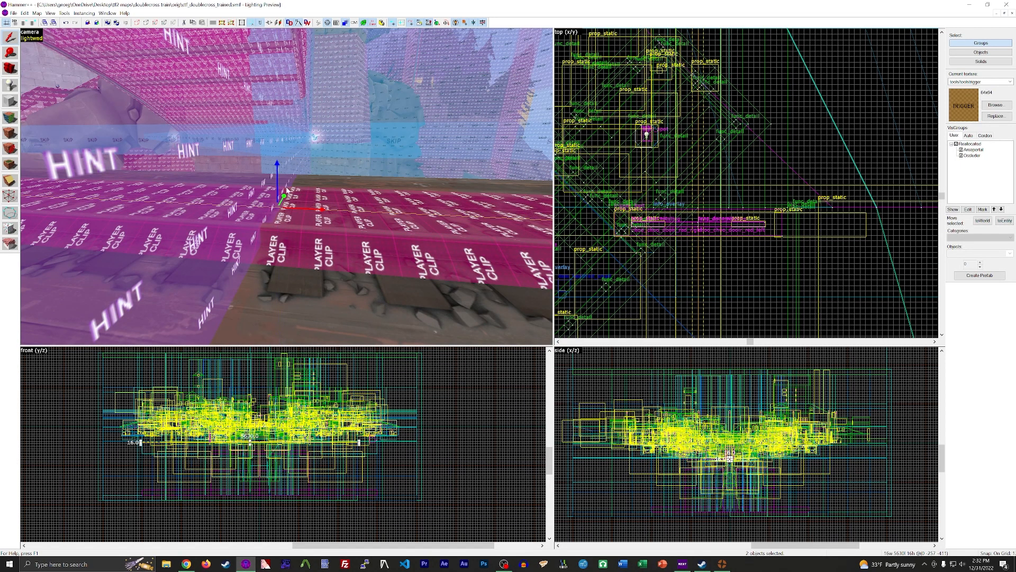
Open the outputs of the choo_choo_timer logic_timer beside the train
key(z)
key(w)
key(z)
key(z)
key(w)
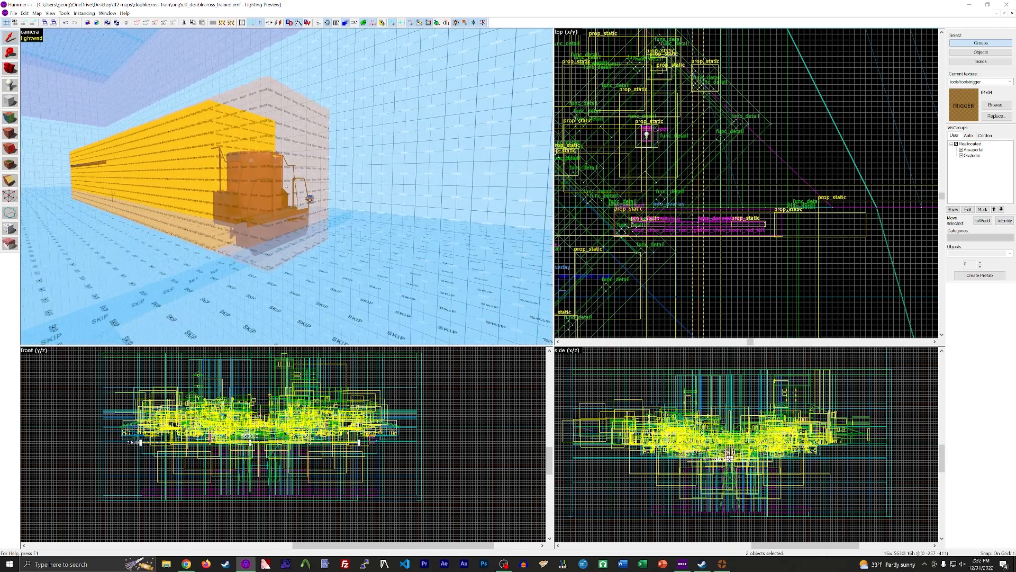
key(w)
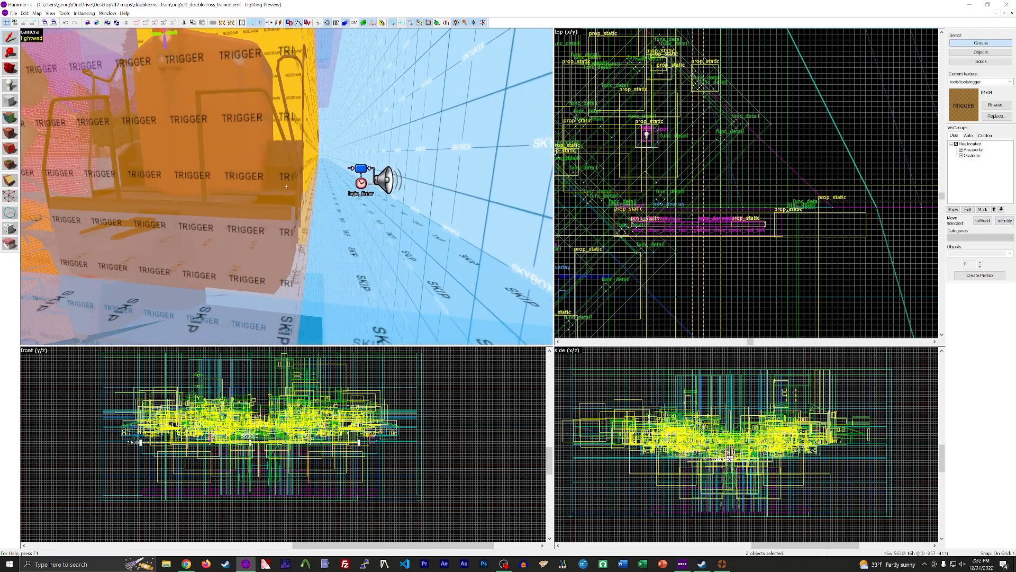
key(z)
double_click(344, 186)
click(427, 202)
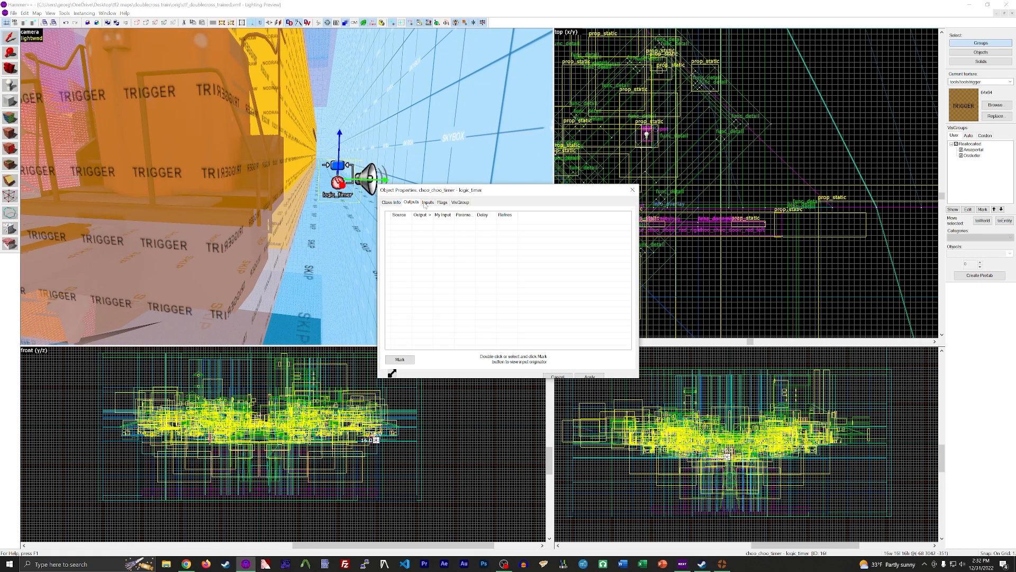
click(410, 202)
Set the delay of the timer's Close outputs for both red doors to 6 seconds
click(524, 278)
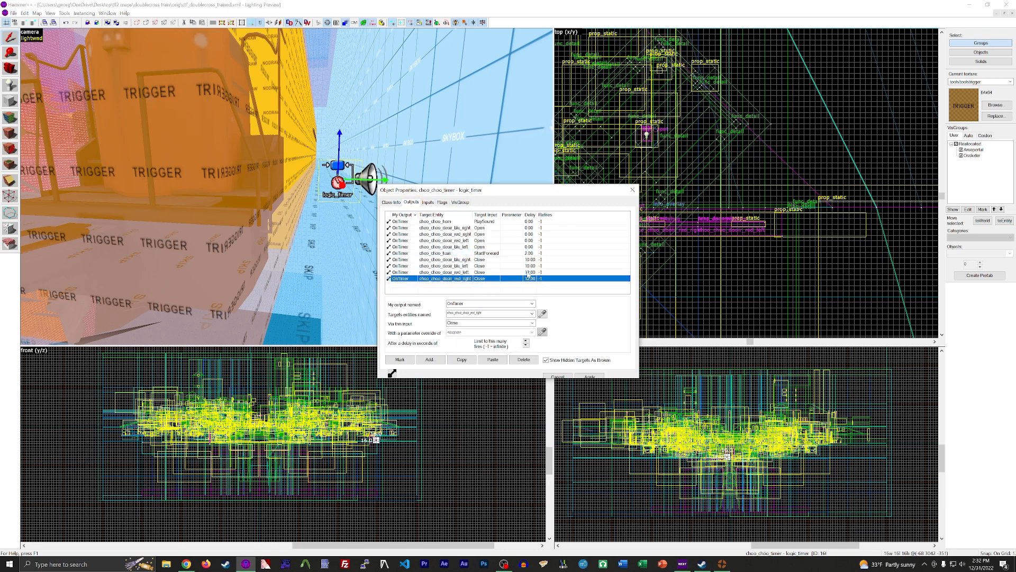
drag(461, 348, 448, 345)
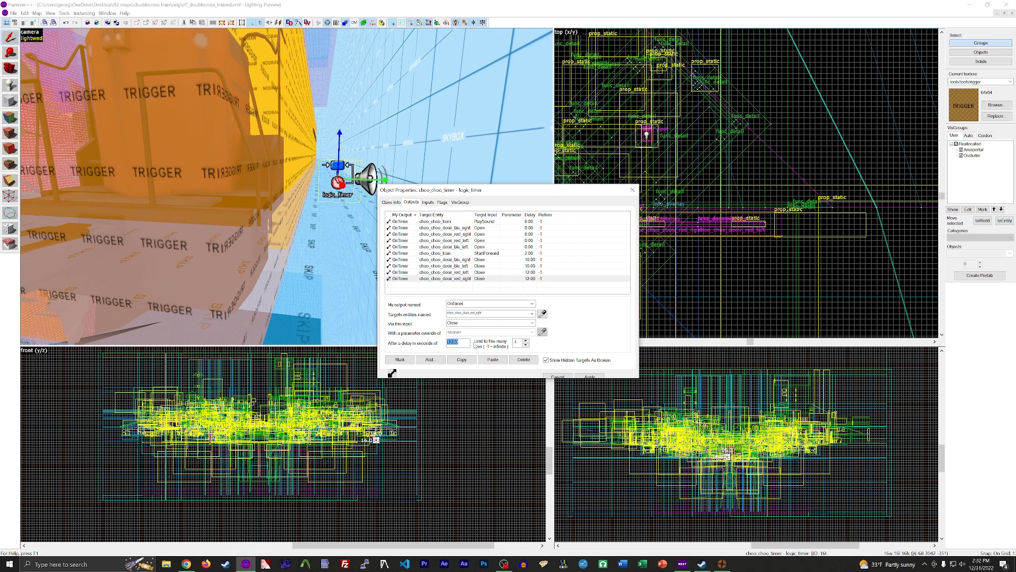
click(530, 272)
drag(466, 343, 430, 346)
click(548, 288)
Set the delay of the Close outputs for both blue doors to 5 seconds, apply it and save the map
click(526, 274)
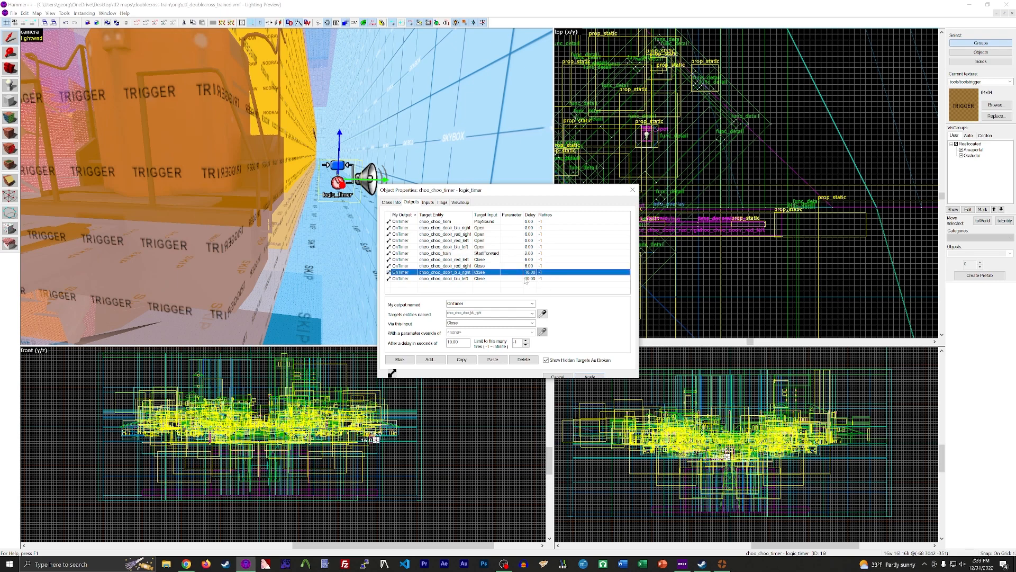
shift+click(526, 278)
click(457, 342)
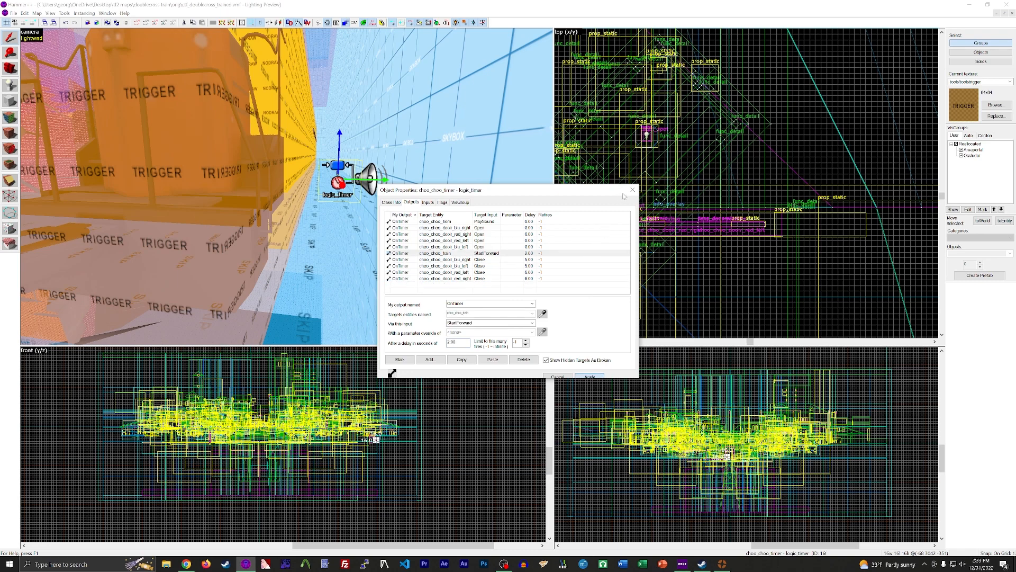
click(13, 14)
click(28, 47)
Hide the hint, skip, trigger and clip tool brushes around the train gate
key(z)
key(w)
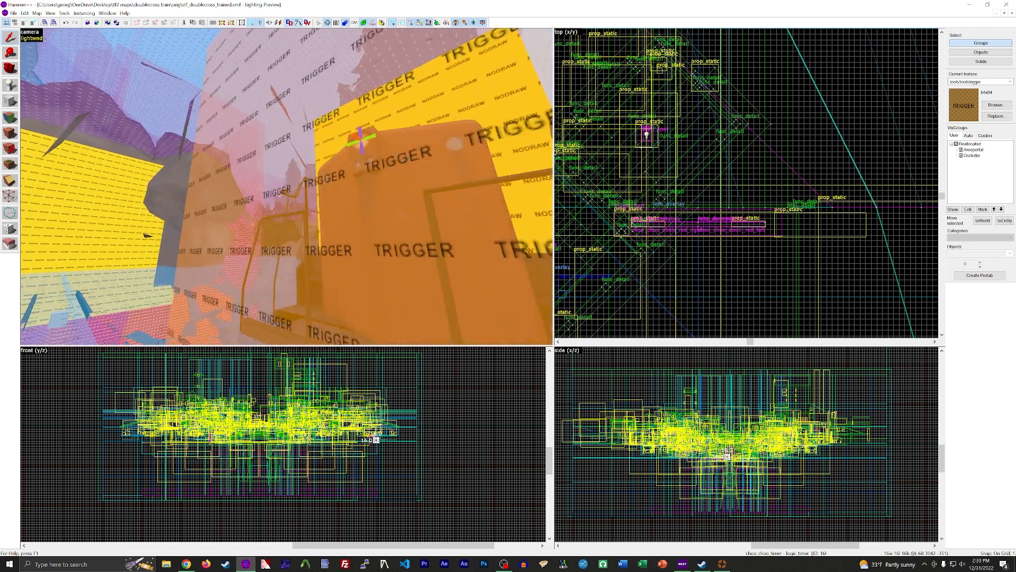
key(w)
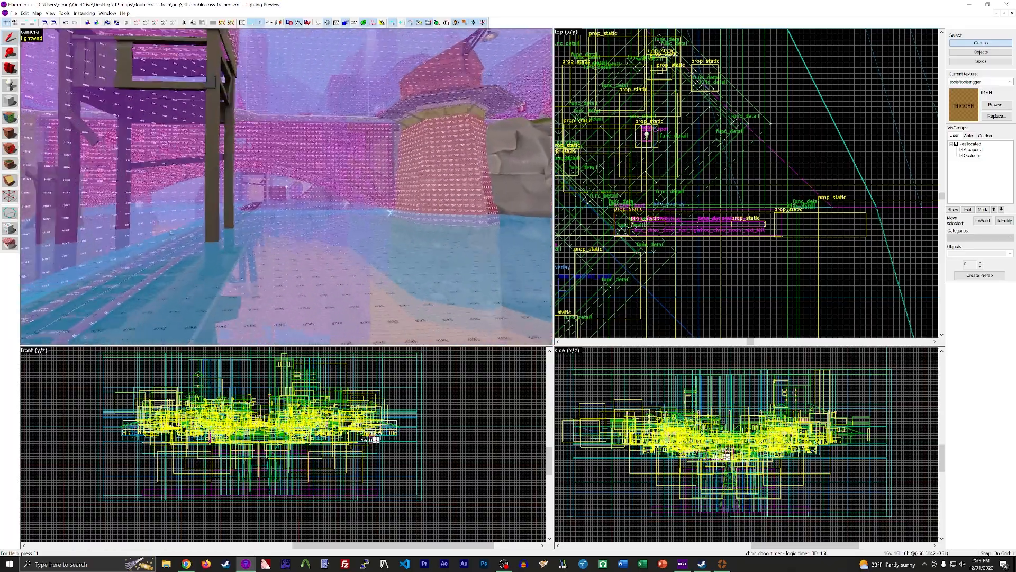
key(z)
click(466, 23)
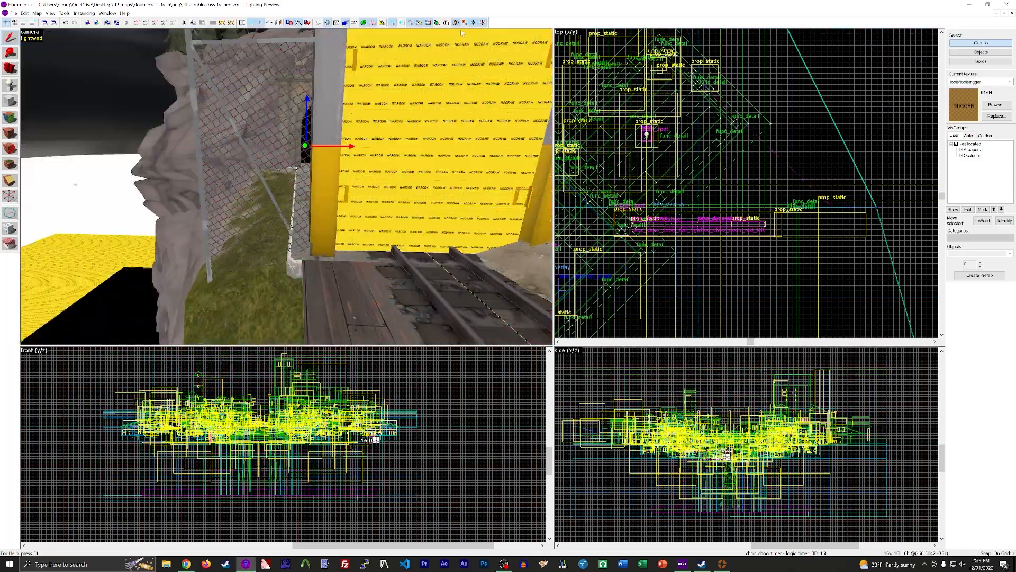
Place a prop_static on the wooden planks beside the gate's yellow post and open its properties
key(z)
key(w)
key(z)
click(12, 86)
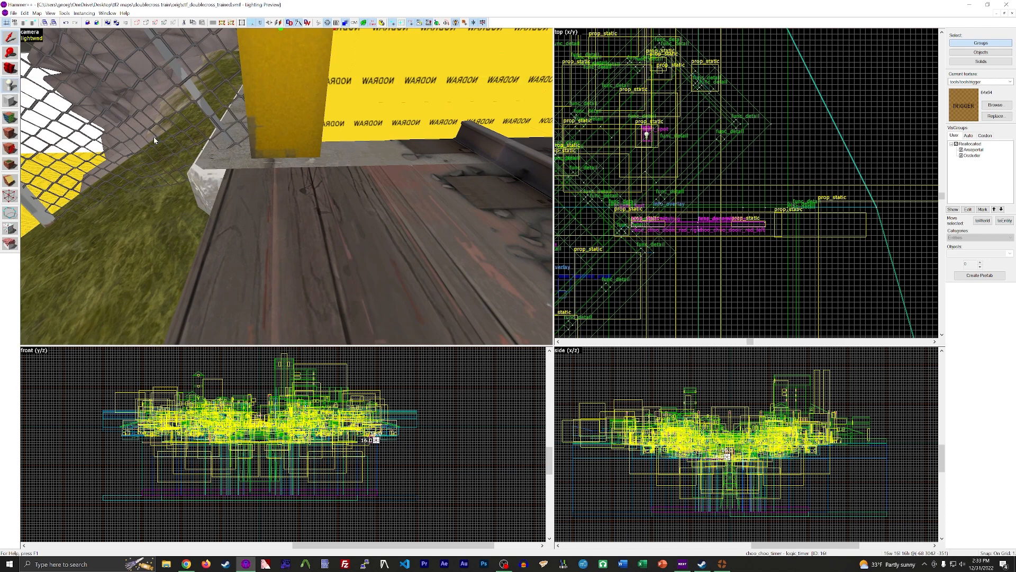
click(281, 186)
click(9, 37)
key(alt+Return)
Assign the train_signal002.mdl model with skin 2 to the new prop and apply it
click(545, 253)
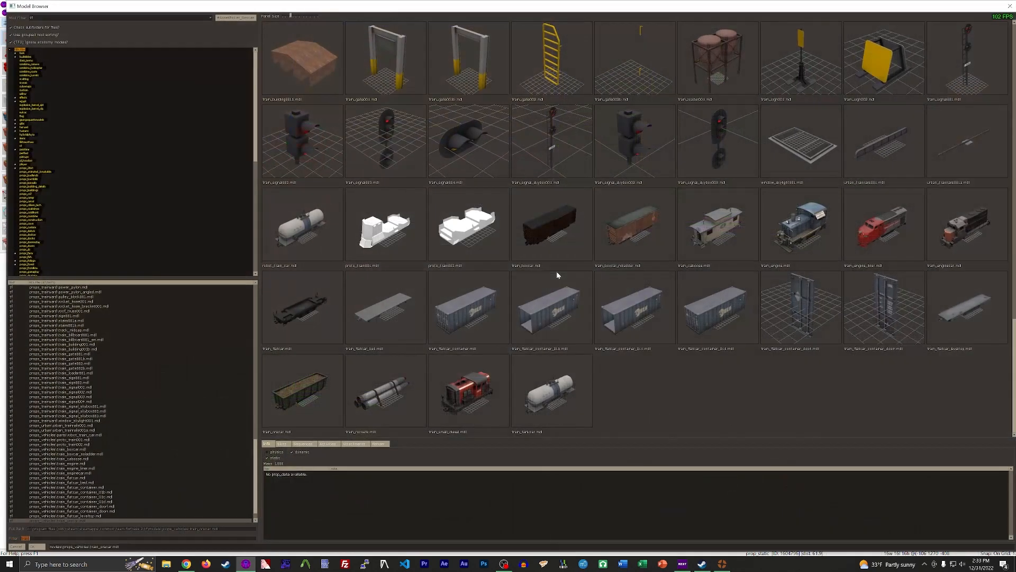
click(300, 167)
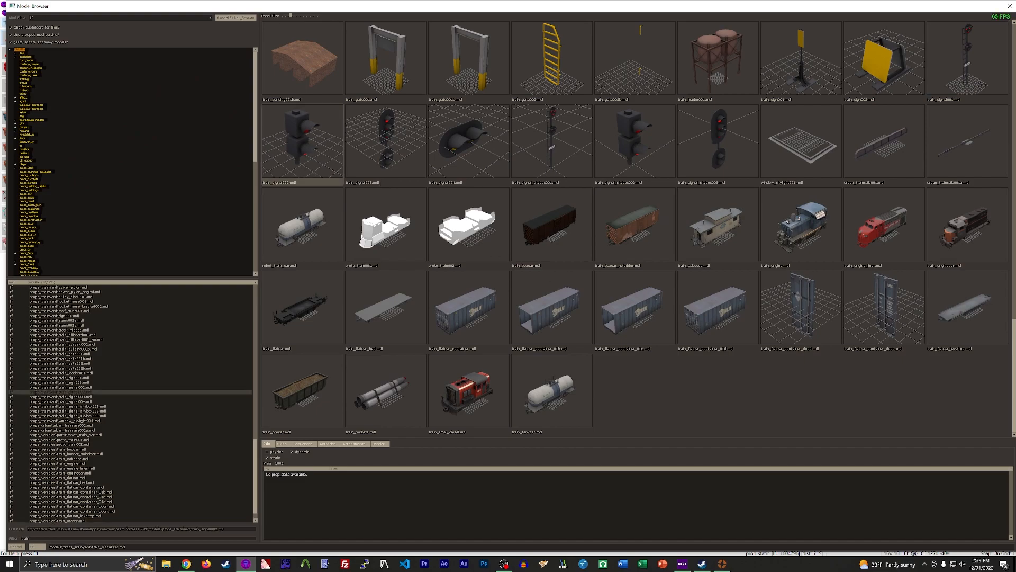
click(280, 444)
click(282, 465)
double_click(296, 170)
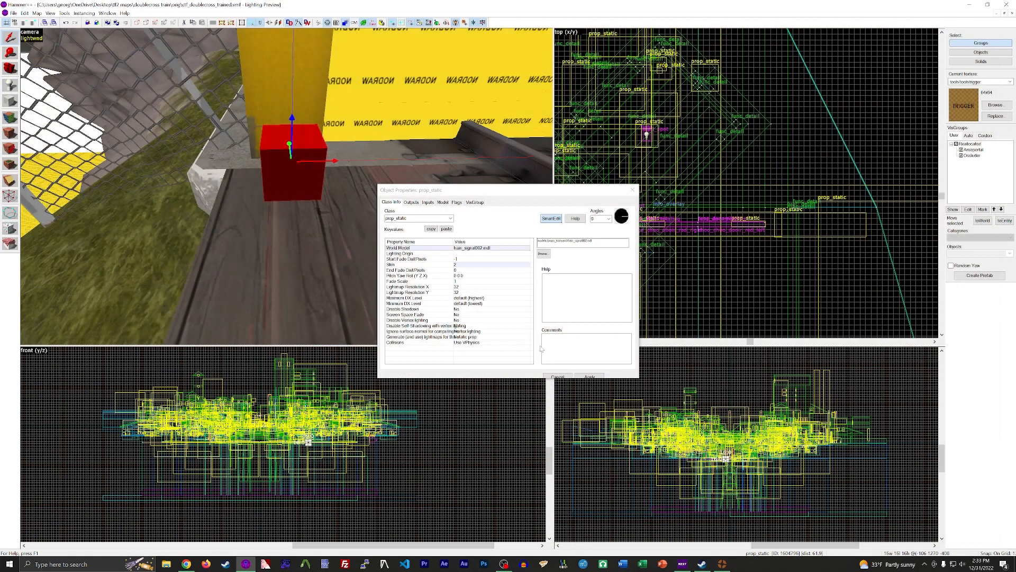
click(588, 376)
Turn the signal to a yaw of 180 and position it low against the gate's yellow post
drag(180, 187, 224, 204)
key(a)
key(a)
key(z)
key(w)
key(z)
drag(325, 119, 319, 167)
Duplicate the signal above the original and change the copy's model to train_signal004.mdl with skin 0
click(543, 253)
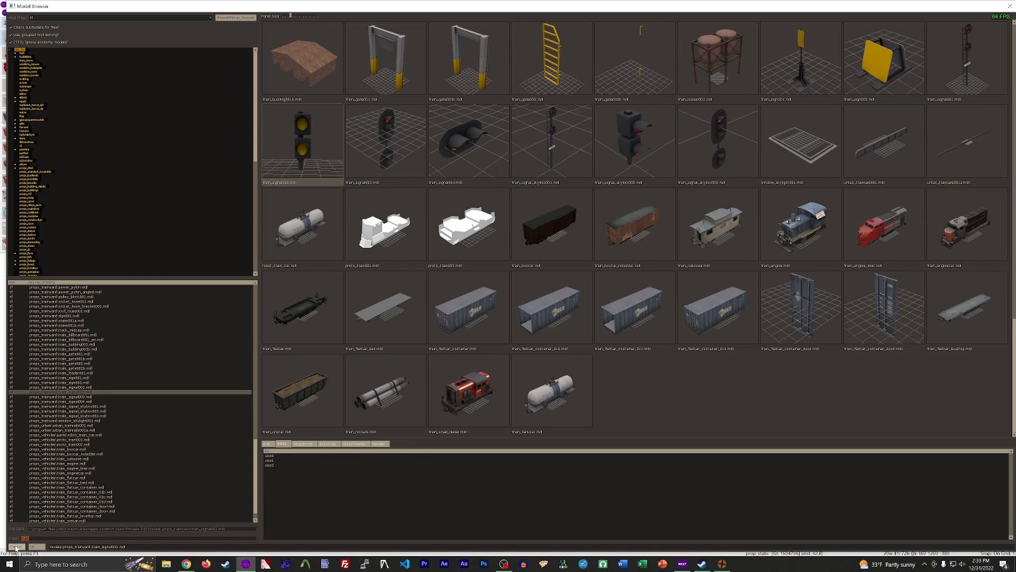
click(462, 172)
double_click(491, 144)
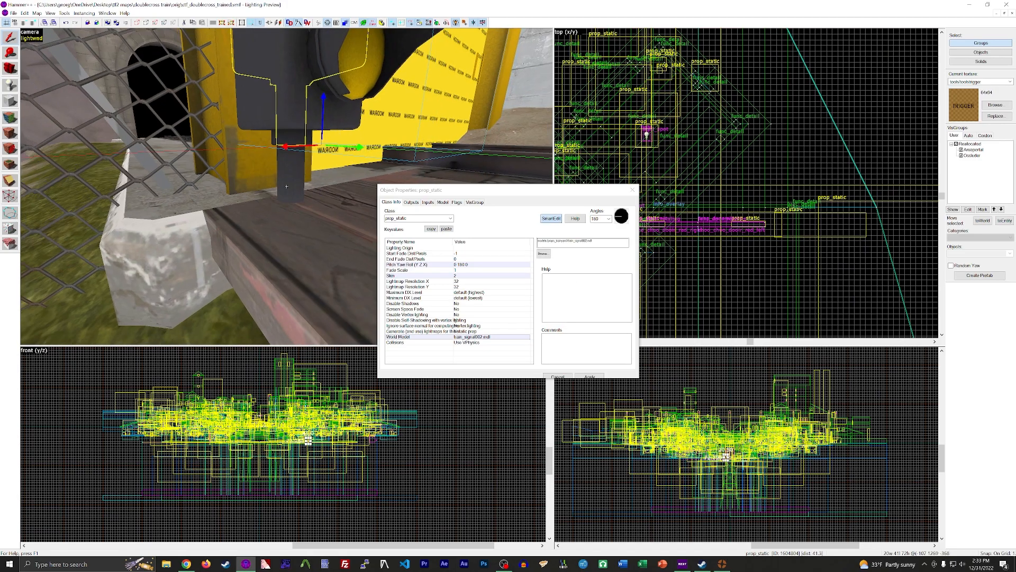
shift+drag(299, 189, 299, 130)
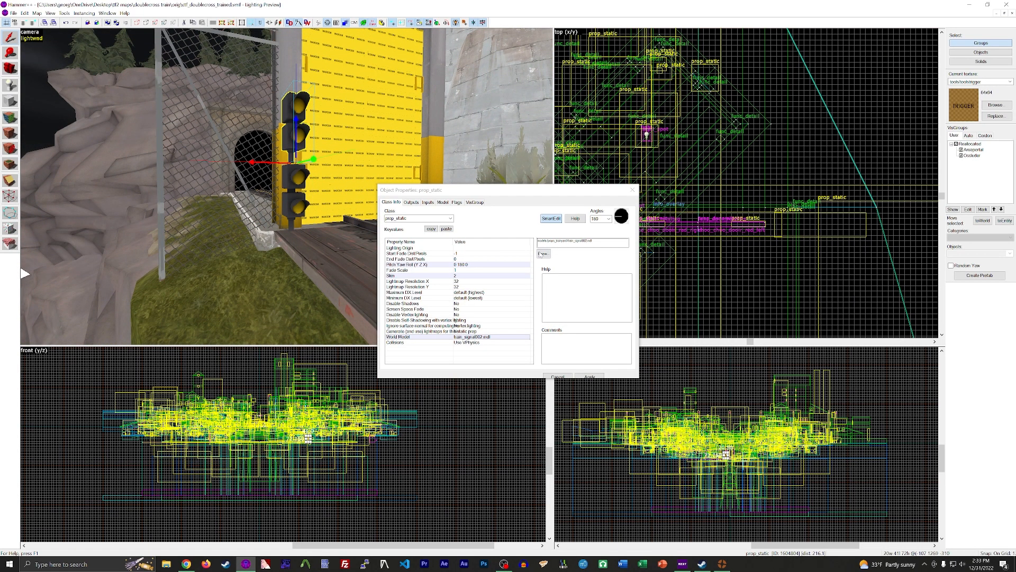
click(541, 253)
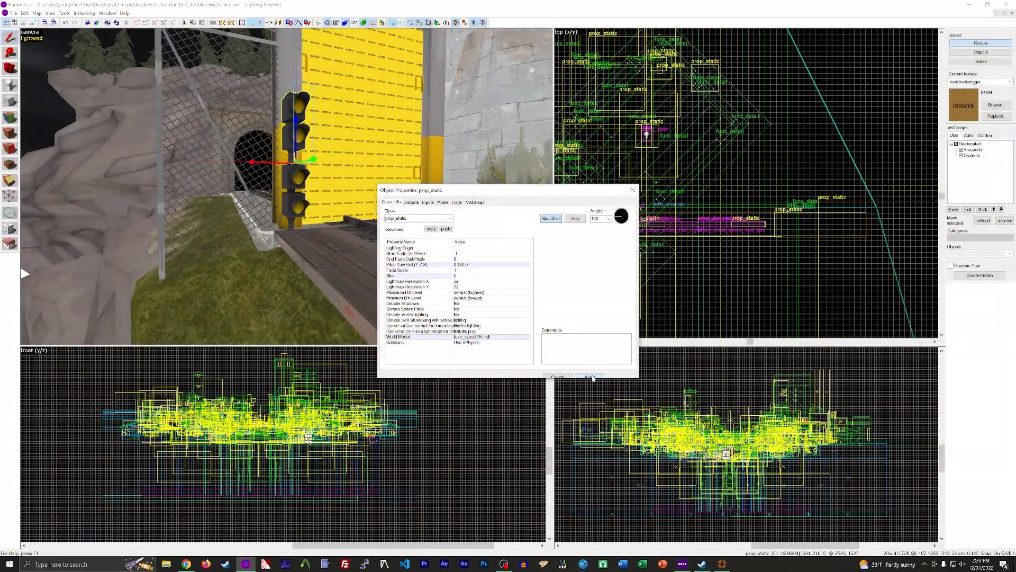
click(593, 378)
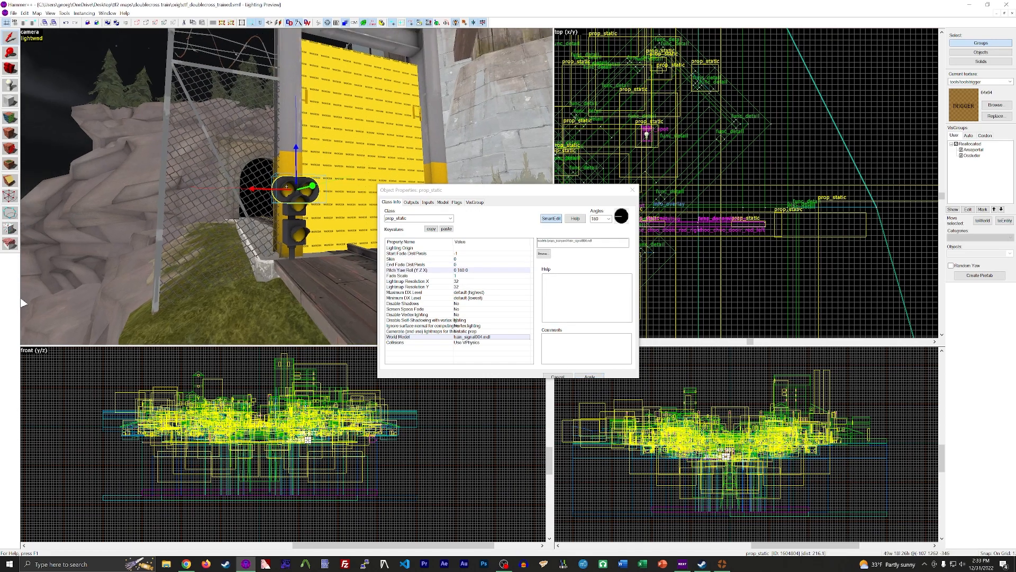
Move the two-lamp signal up onto the front face of the gate's overhead beam and close its properties
key(w)
key(s)
key(z)
drag(210, 216, 235, 226)
drag(270, 188, 270, 64)
key(z)
key(w)
key(d)
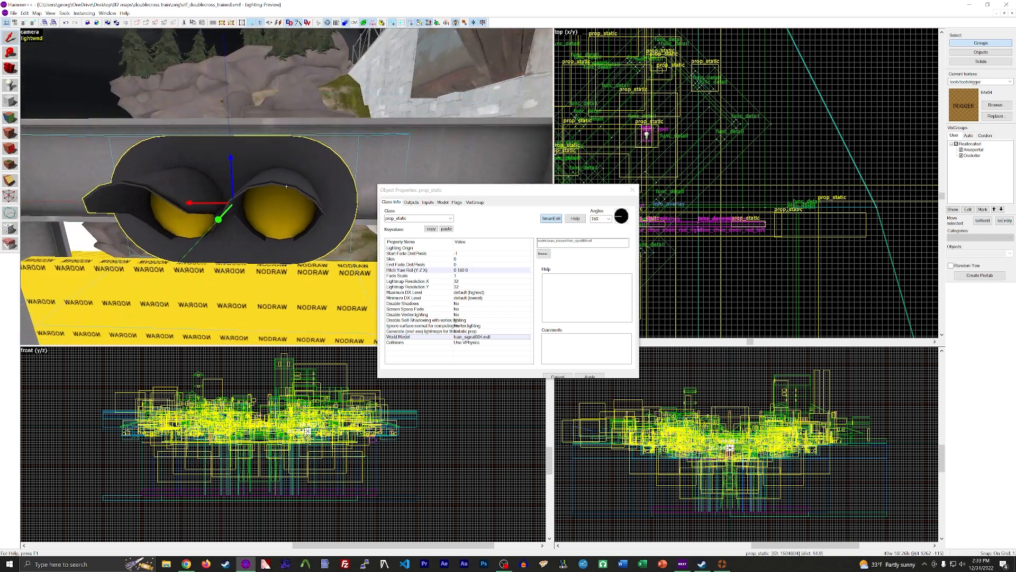
key(z)
drag(227, 155, 305, 165)
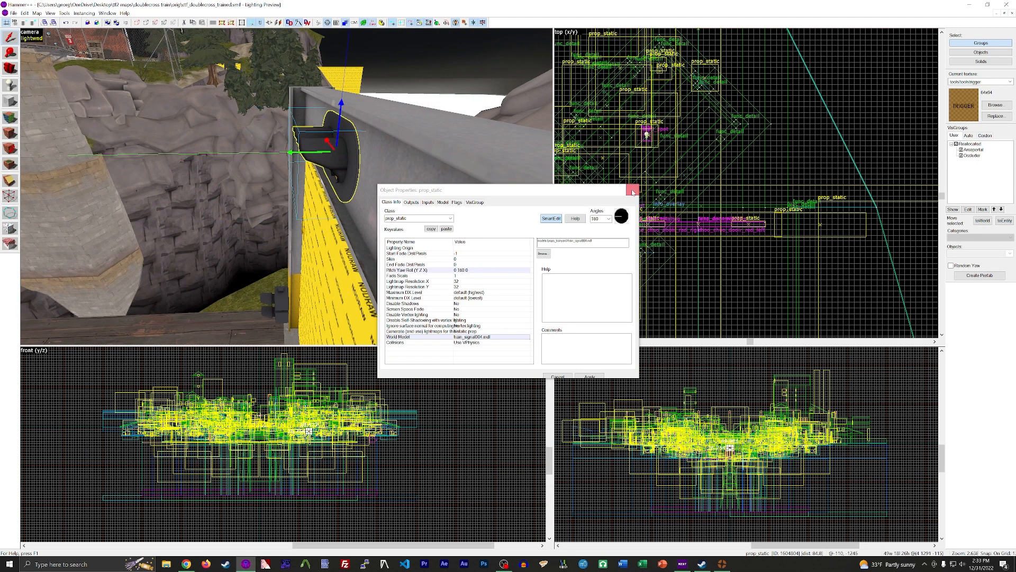
click(633, 190)
Align the overhead signal's centre with the middle of the gate beam at X 0
scroll(749, 300, down, 9)
scroll(754, 200, up, 2)
scroll(754, 200, up, 15)
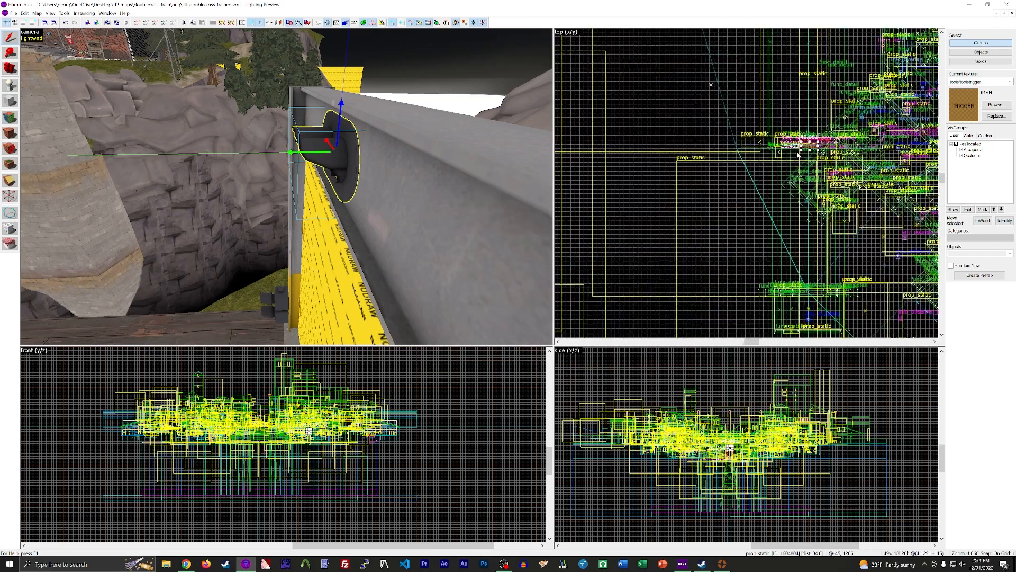
click(401, 184)
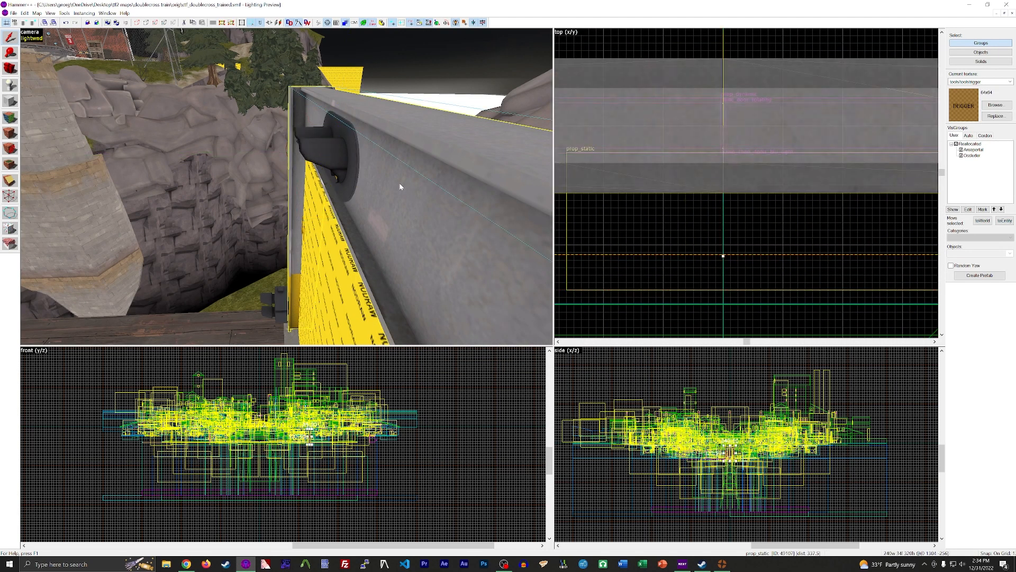
click(344, 169)
drag(766, 219, 737, 218)
key(z)
key(d)
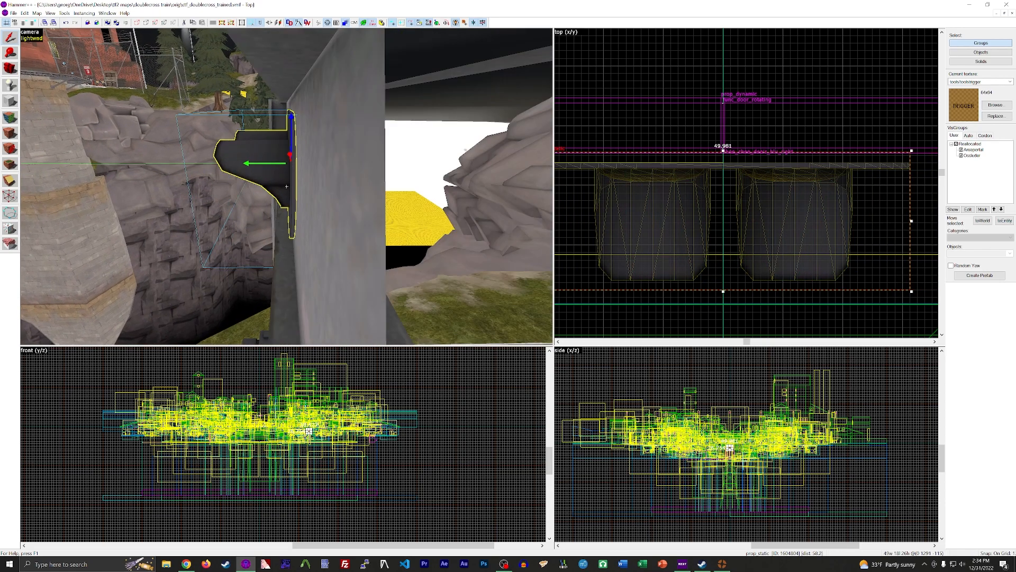
Shift the signal standing beside the yellow post slightly sideways along the X axis
key(a)
key(d)
key(s)
key(a)
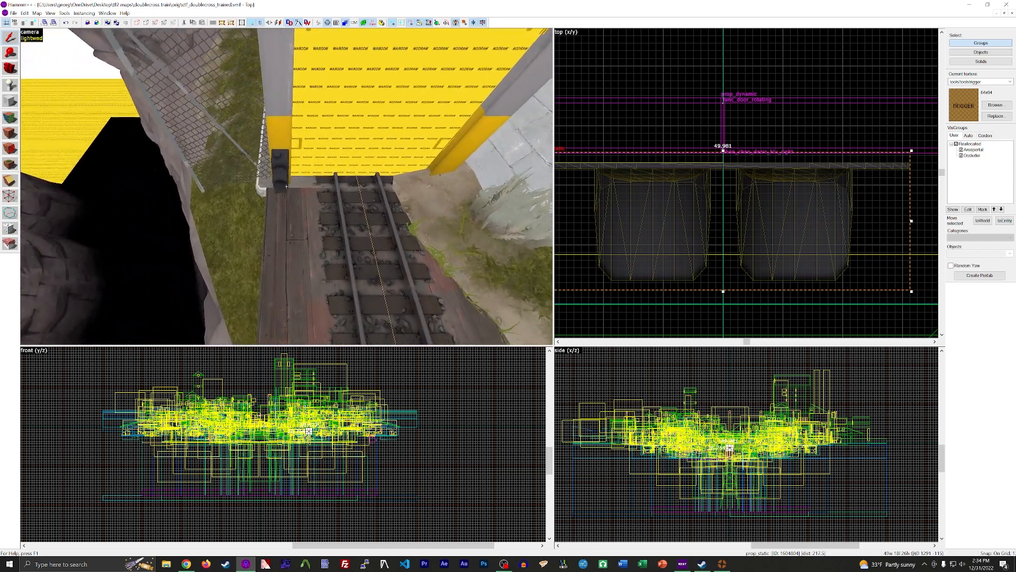
click(286, 186)
key(w)
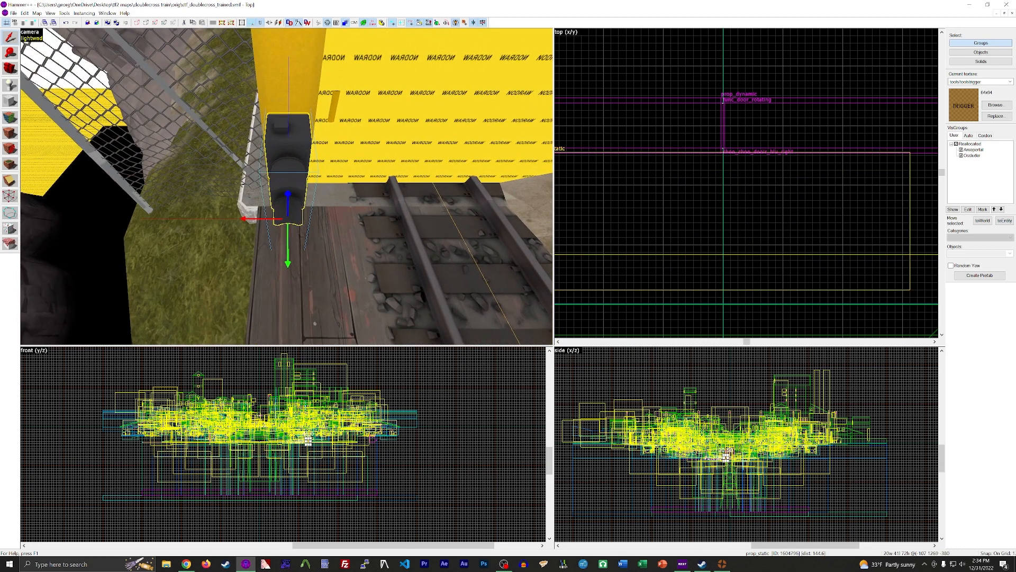
key(z)
key(d)
drag(245, 209, 238, 208)
key(z)
key(s)
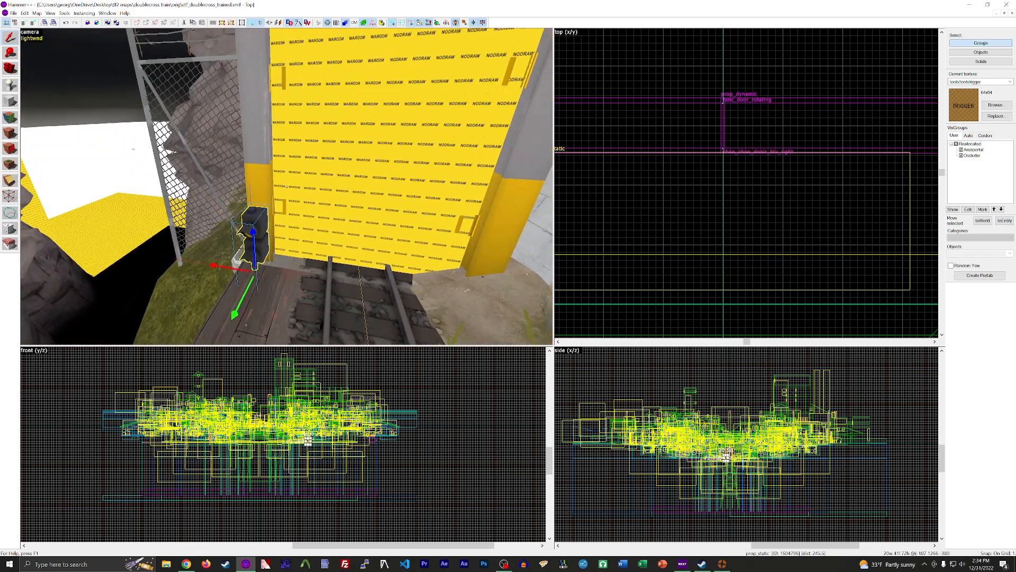
Place an entity on the upper lamp of the signal beside the gate post and change its class to env_sprite
key(z)
key(z)
key(w)
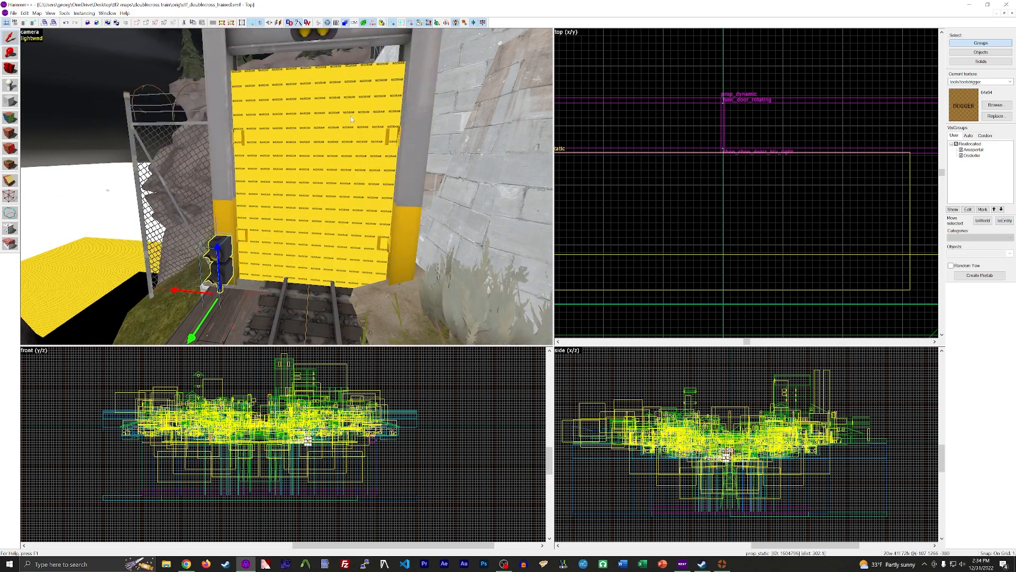
key(w)
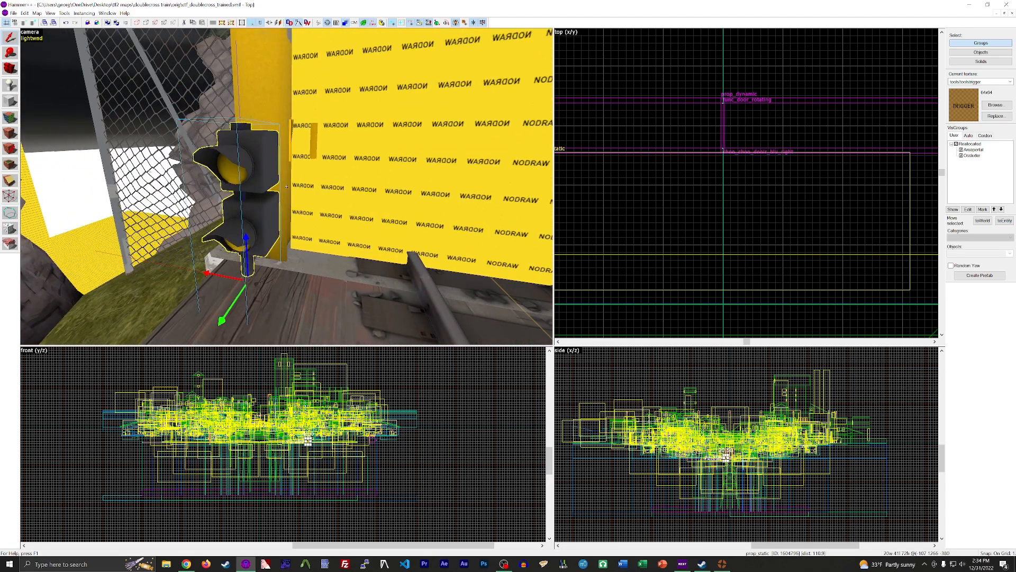
key(z)
click(267, 129)
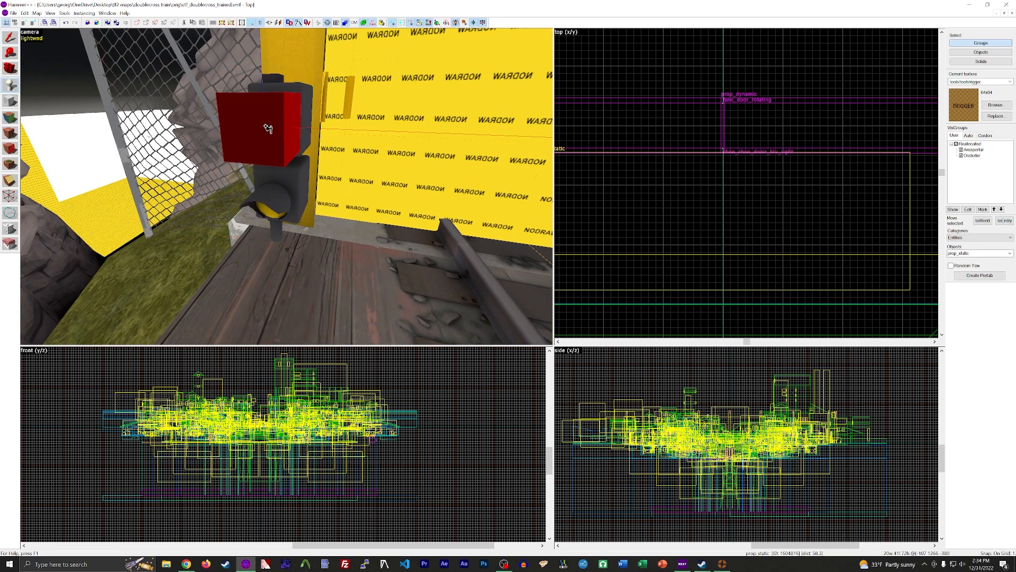
double_click(267, 135)
text(sq)
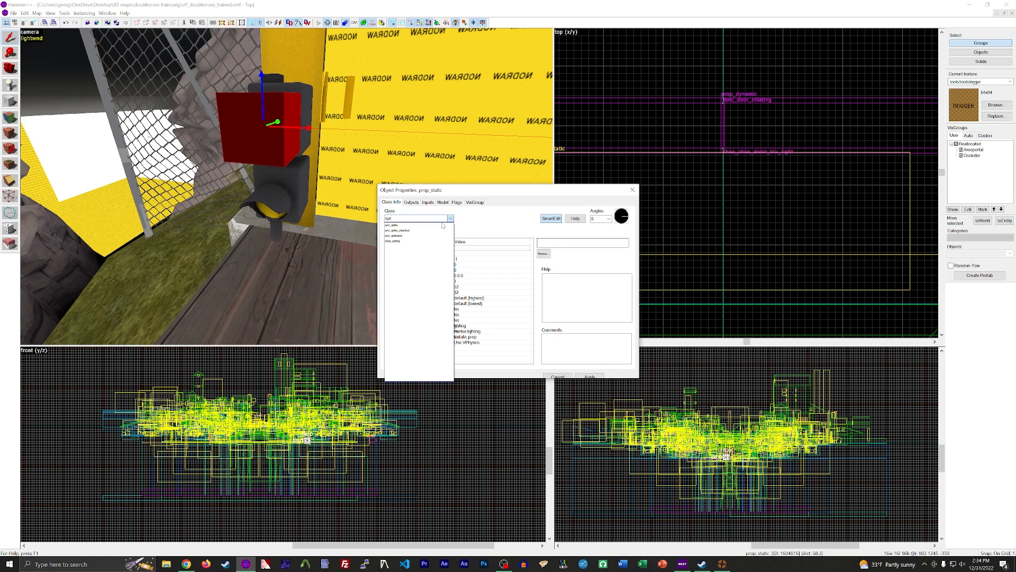
click(418, 225)
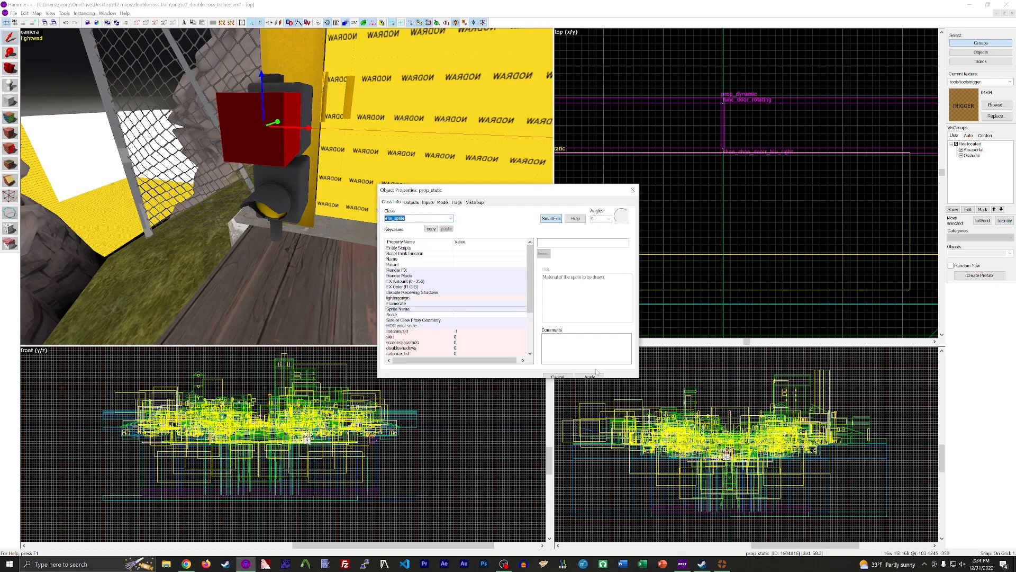
click(589, 377)
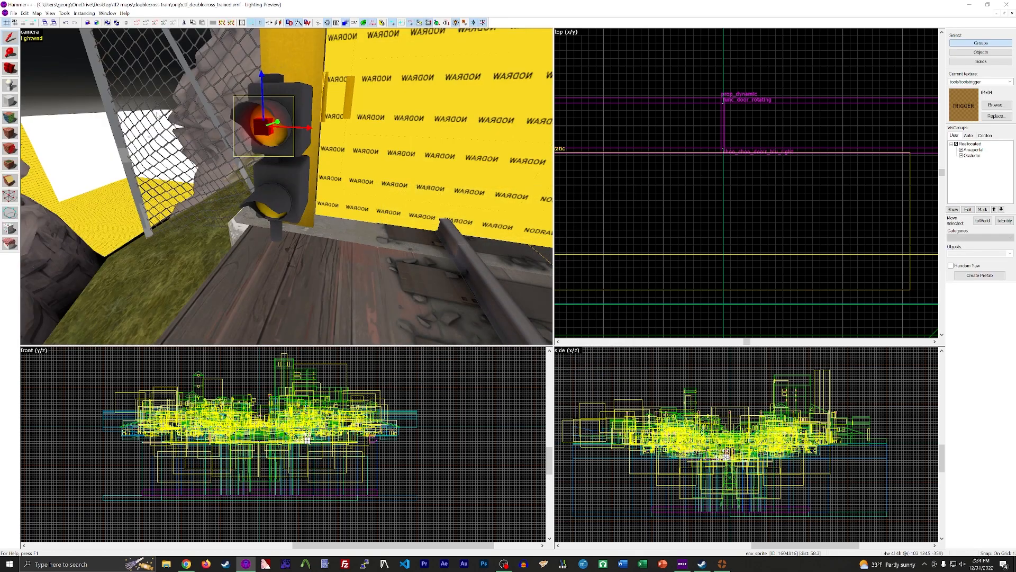
Name the upper lamp's sprite choo_choo_signals and apply the change
double_click(263, 127)
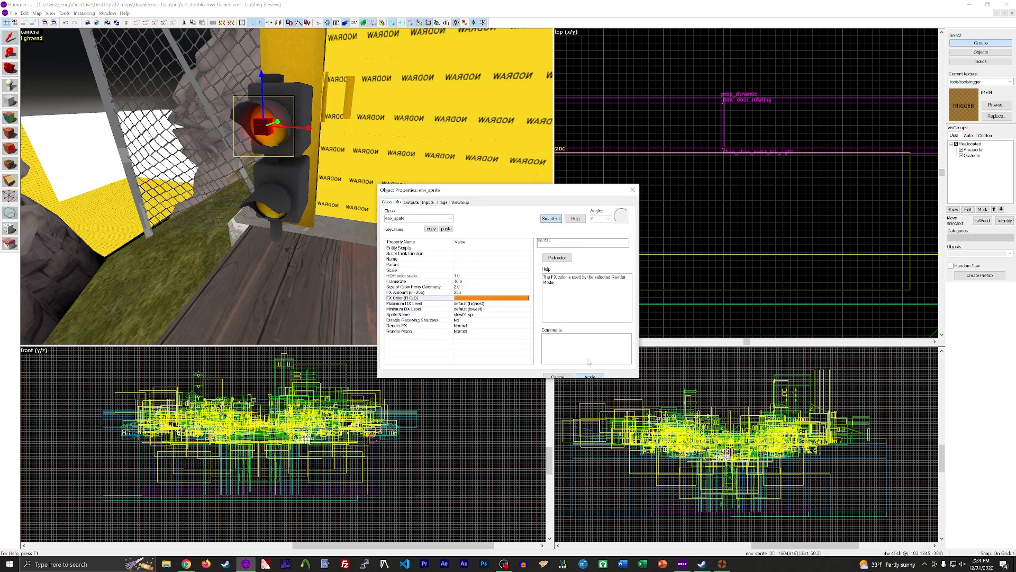
click(497, 259)
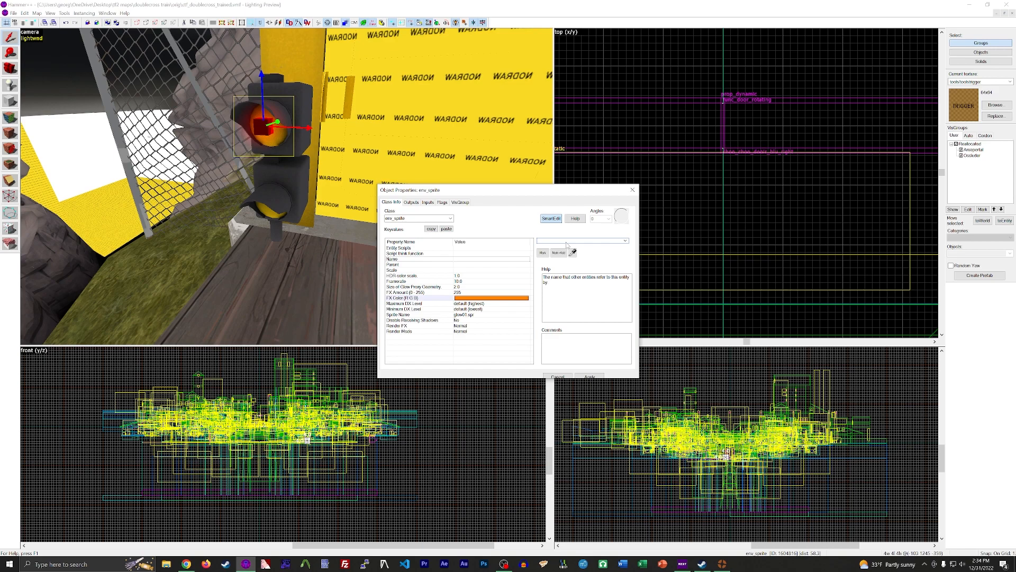
text(ch)
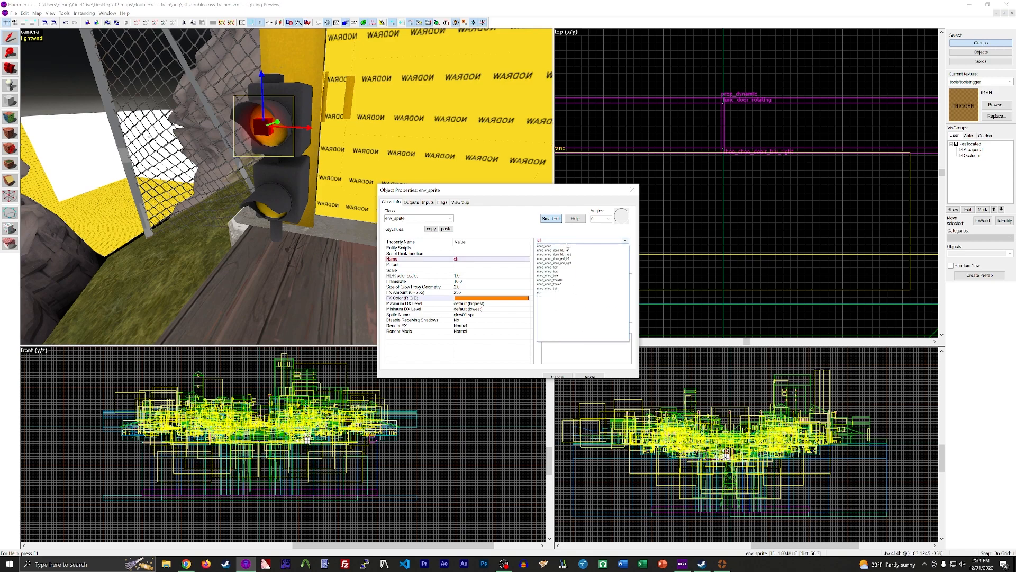
text(oo_choo_signals)
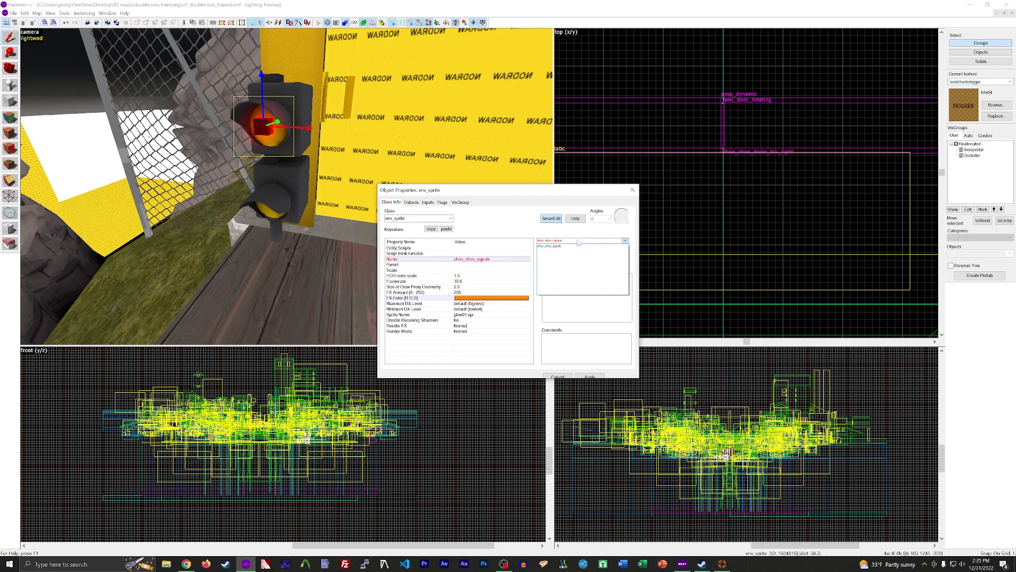
click(579, 240)
click(593, 376)
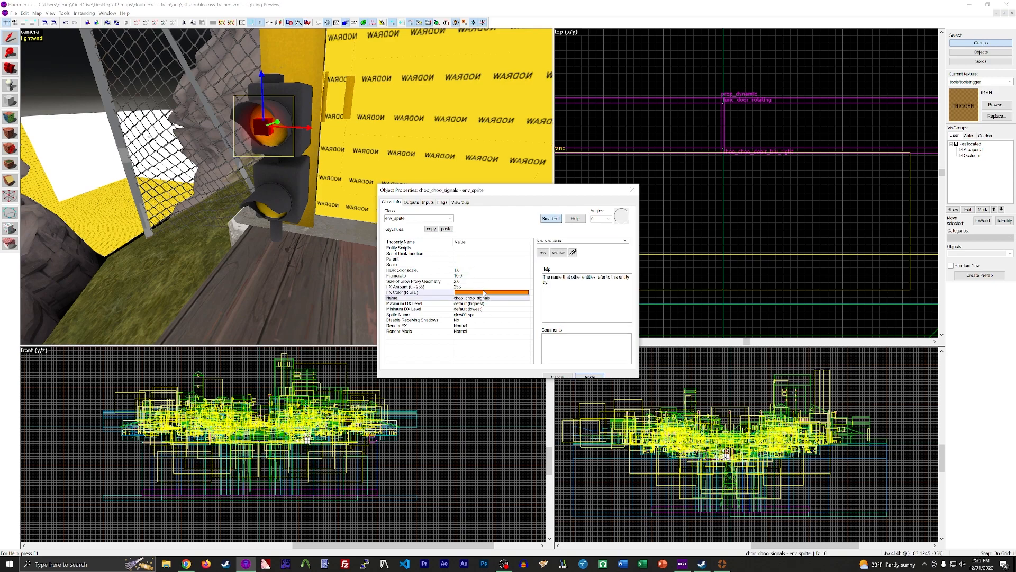
Read the help description of the sprite's Size of Glow Proxy Geometry property
click(439, 271)
click(446, 282)
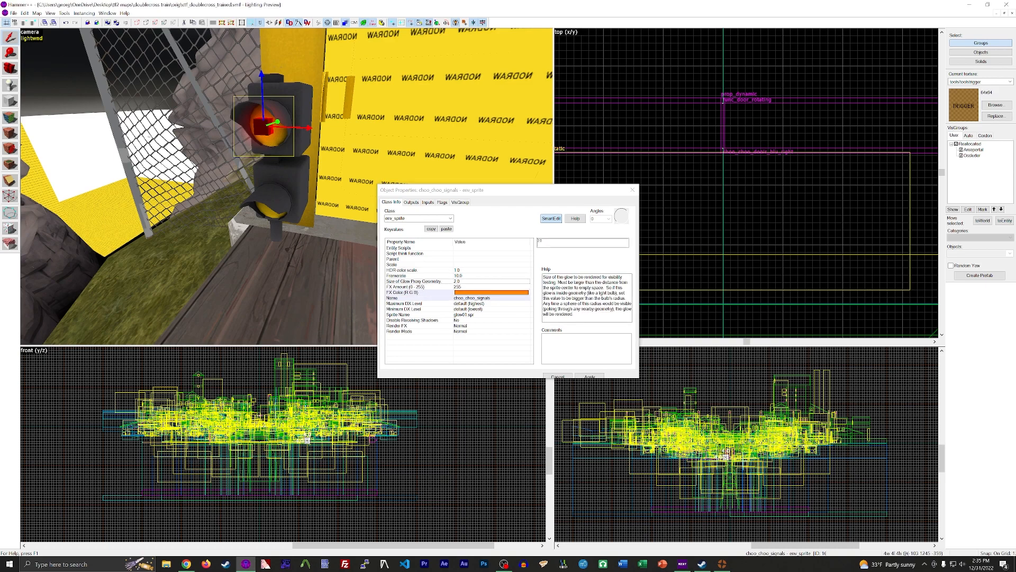
drag(593, 283, 586, 316)
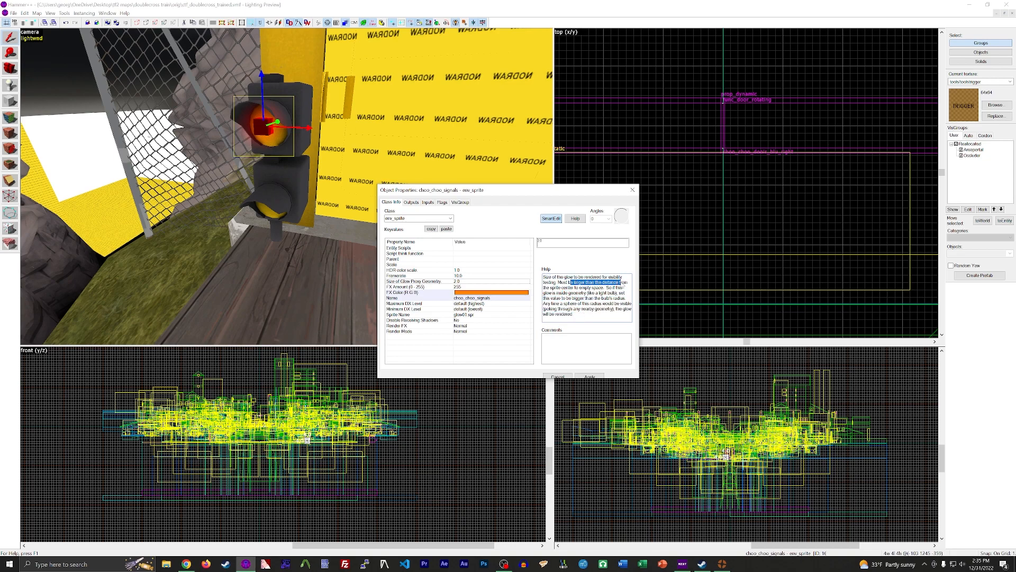
drag(594, 293, 585, 315)
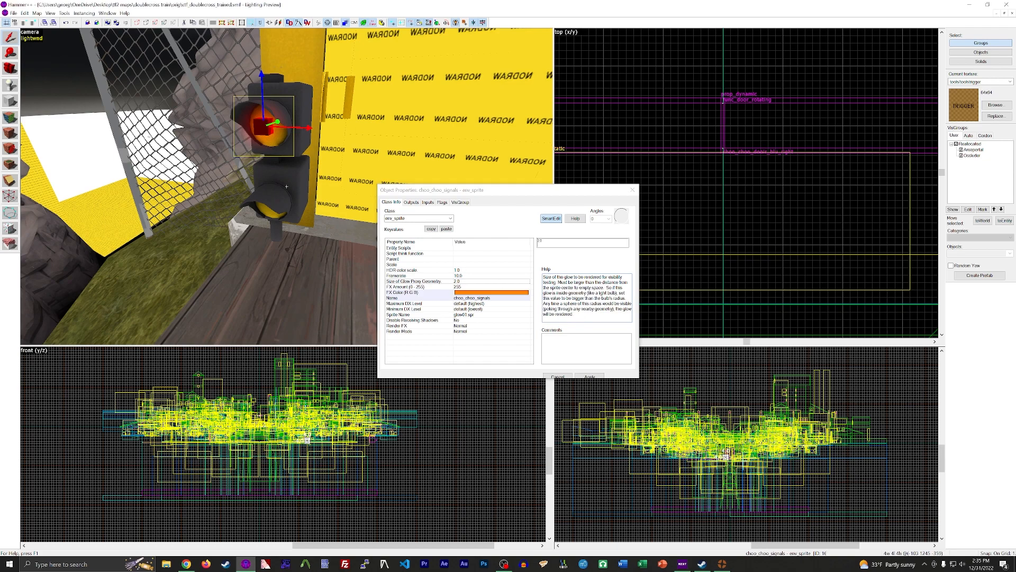
Move the sprite in front of the upper lamp's lens, inside its hood, and close the properties
key(w)
key(a)
key(z)
drag(316, 173, 344, 173)
key(a)
key(z)
key(d)
key(z)
mouse_move(306, 146)
mouse_down()
mouse_move(273, 146)
mouse_move(289, 147)
mouse_up()
key(z)
key(w)
key(z)
key(z)
key(s)
key(z)
click(631, 191)
Gauge the glow distance from the sprite's centre with a temporary block outline about 2 by 10 units
scroll(714, 179, down, 3)
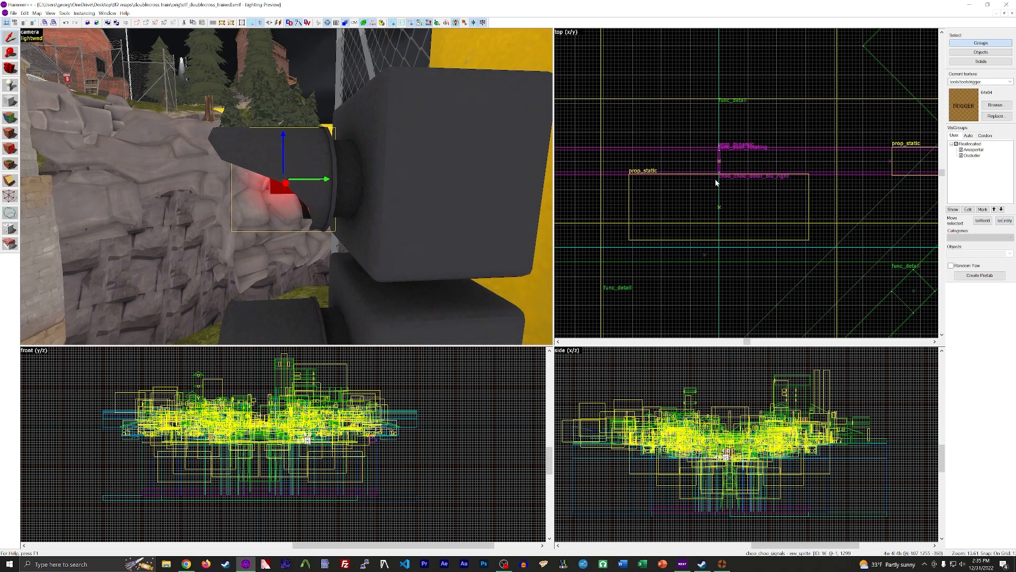
scroll(682, 180, up, 6)
scroll(698, 166, up, 5)
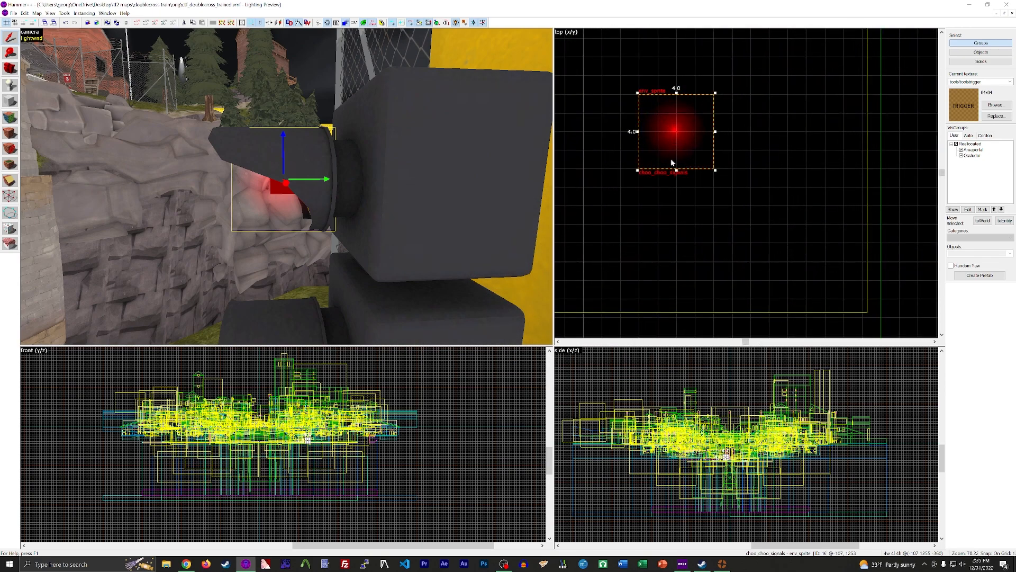
click(11, 102)
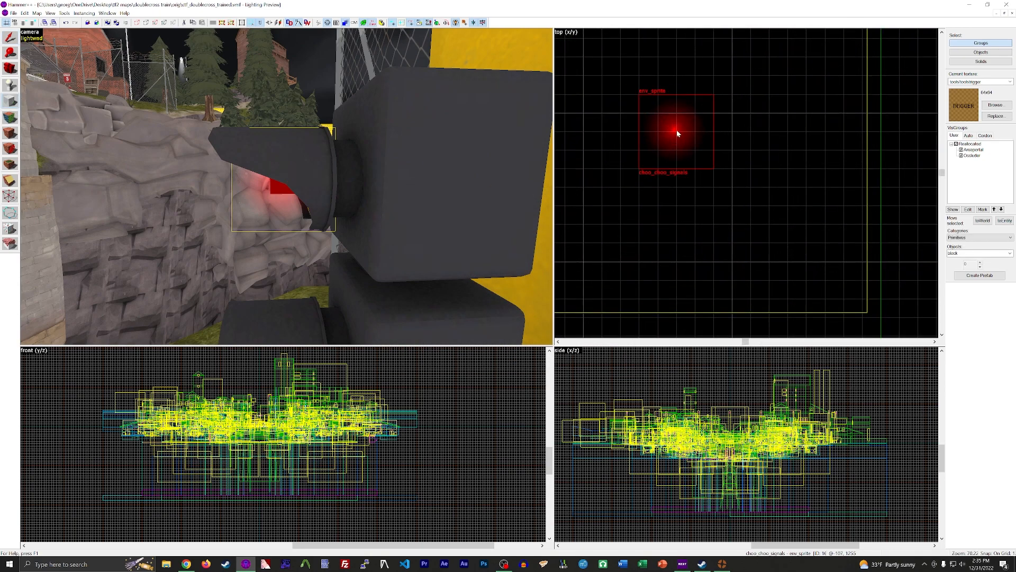
drag(700, 229, 716, 319)
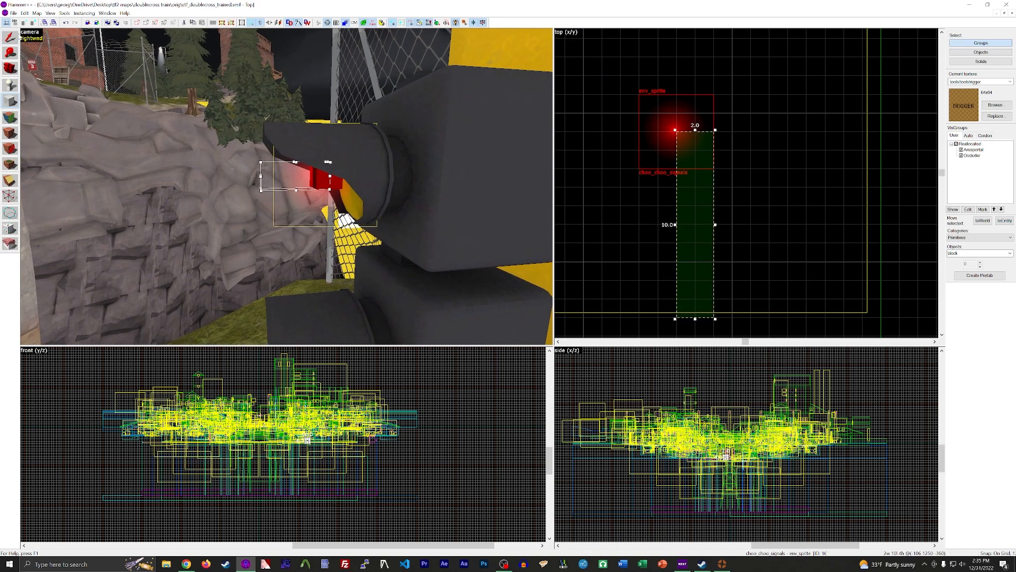
click(19, 37)
Set the sprite's Size of Glow Proxy Geometry to 12 and close its properties
click(318, 168)
double_click(327, 183)
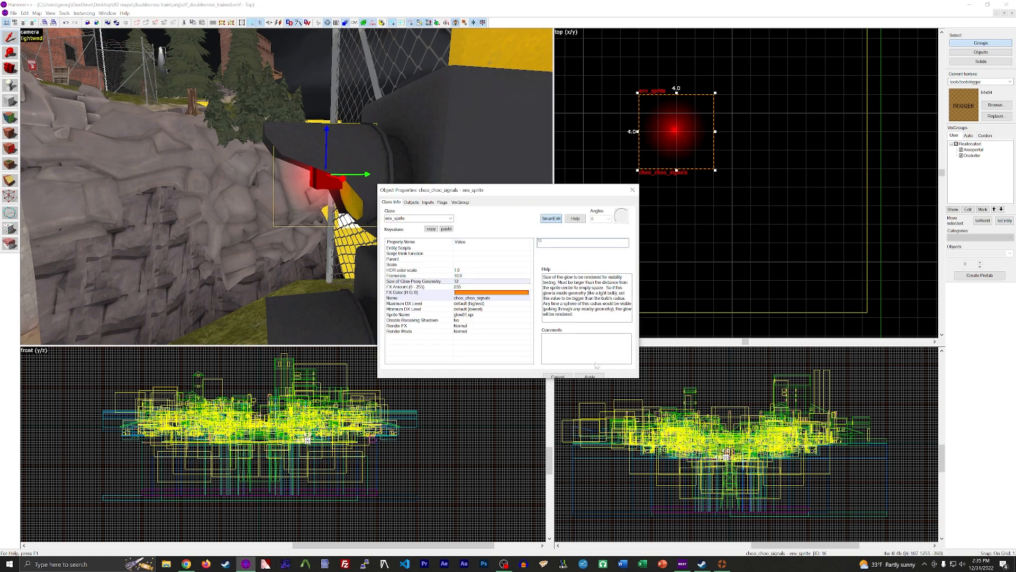
click(628, 192)
Set the sprite's Render FX to Fast Strobe and close its properties
key(z)
key(s)
key(w)
key(s)
key(z)
key(alt+Return)
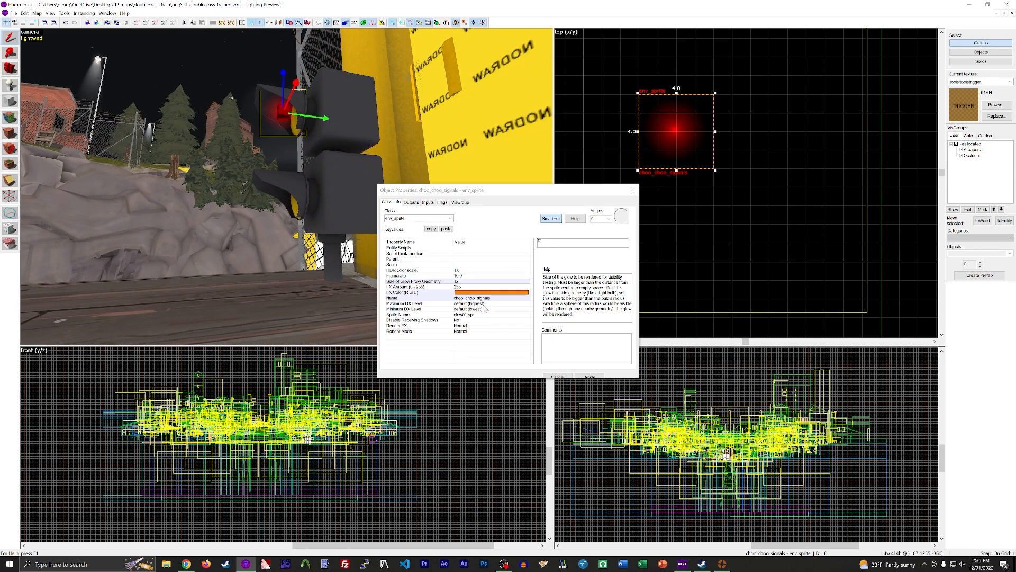
click(475, 326)
click(625, 241)
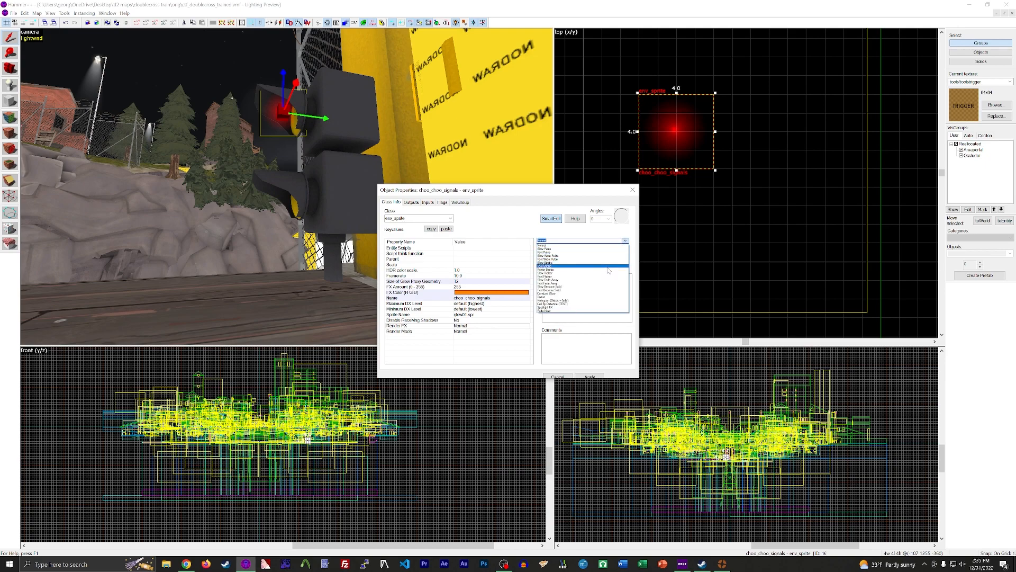
click(608, 267)
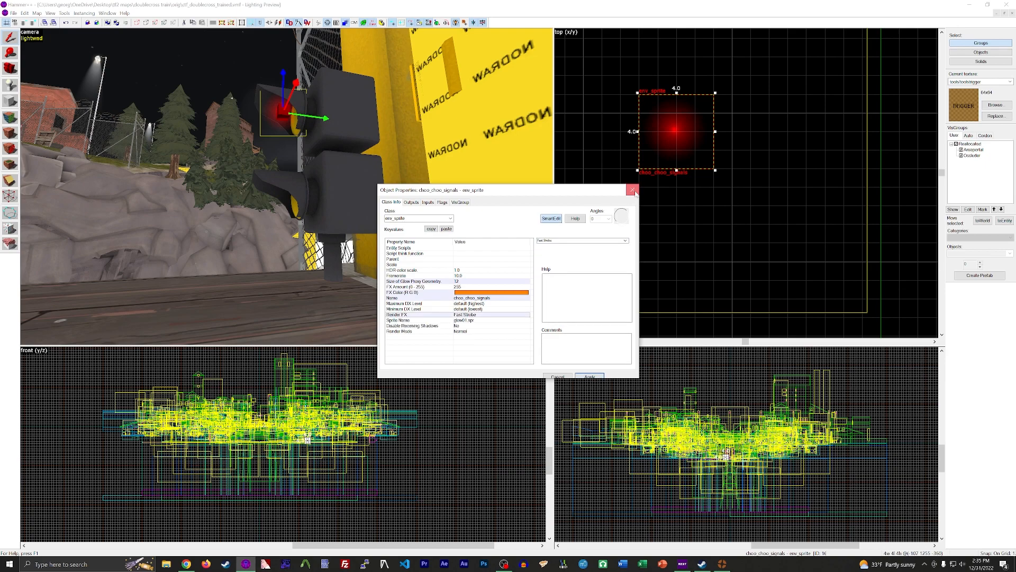
click(633, 191)
Duplicate the sprite onto the signal's lower lamp and make a further copy over the railway track
shift+drag(274, 84, 323, 169)
key(z)
key(w)
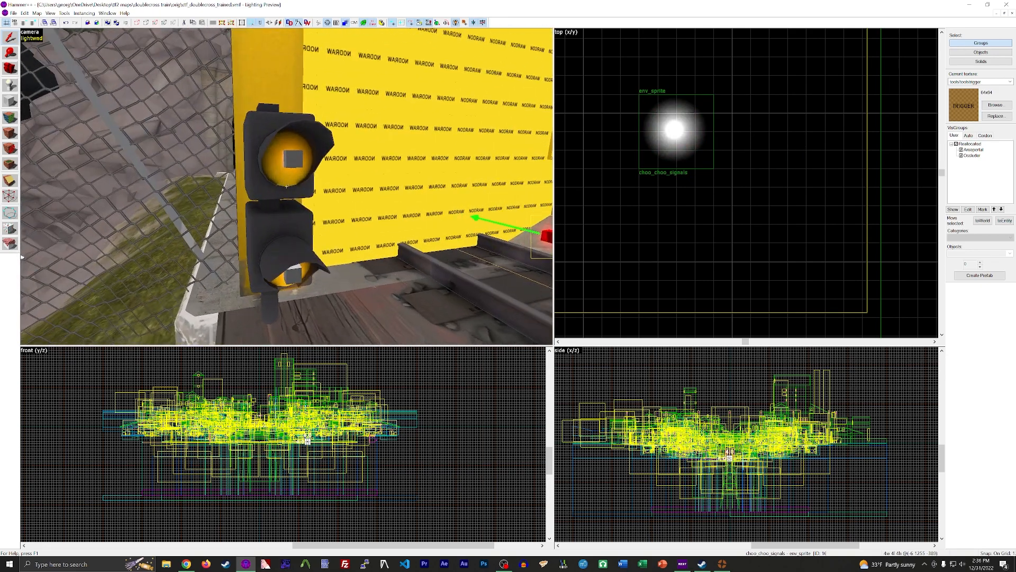
Set the upper lamp sprite's Render Mode to World Space Glow
key(z)
double_click(303, 137)
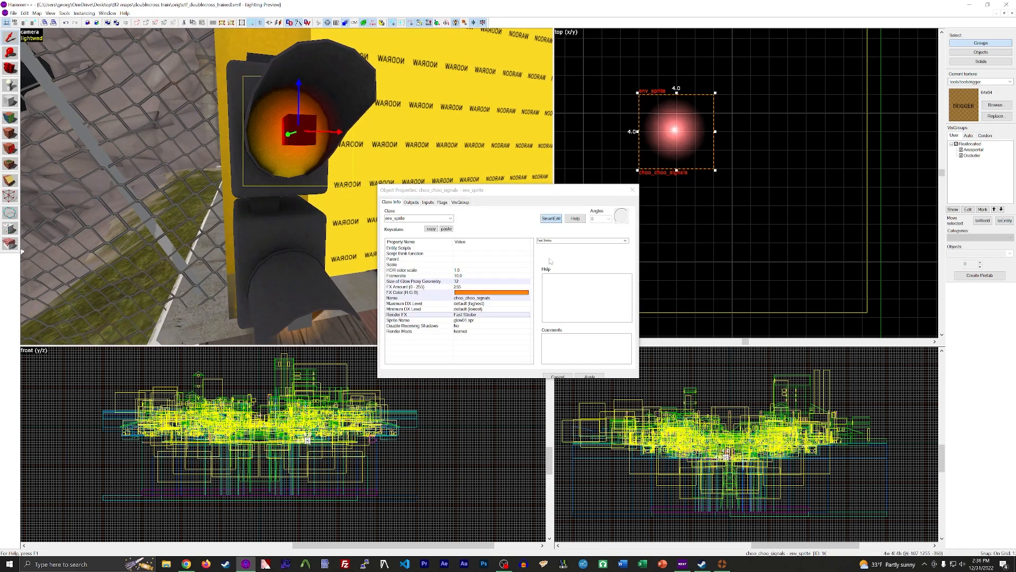
click(500, 321)
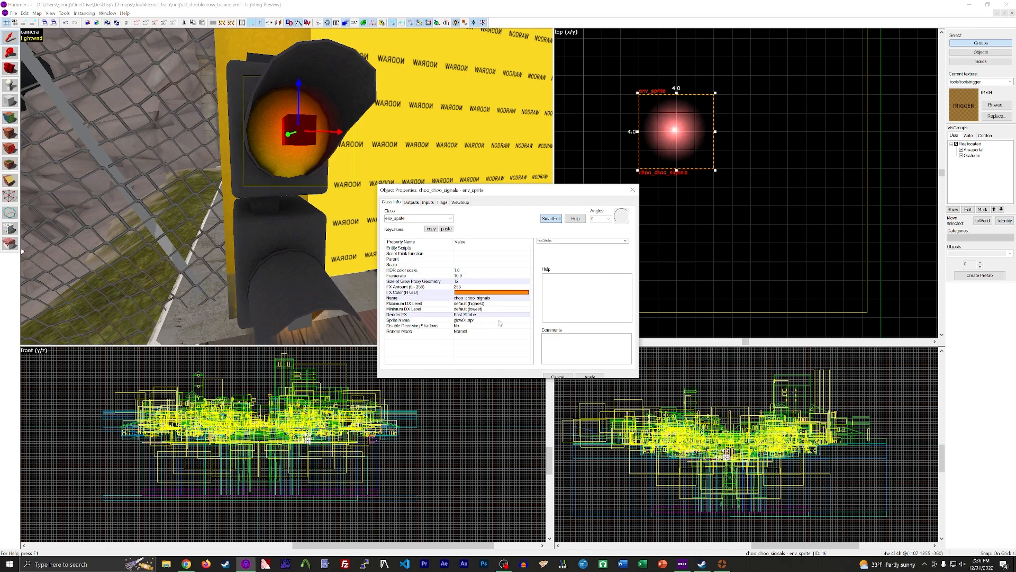
click(631, 190)
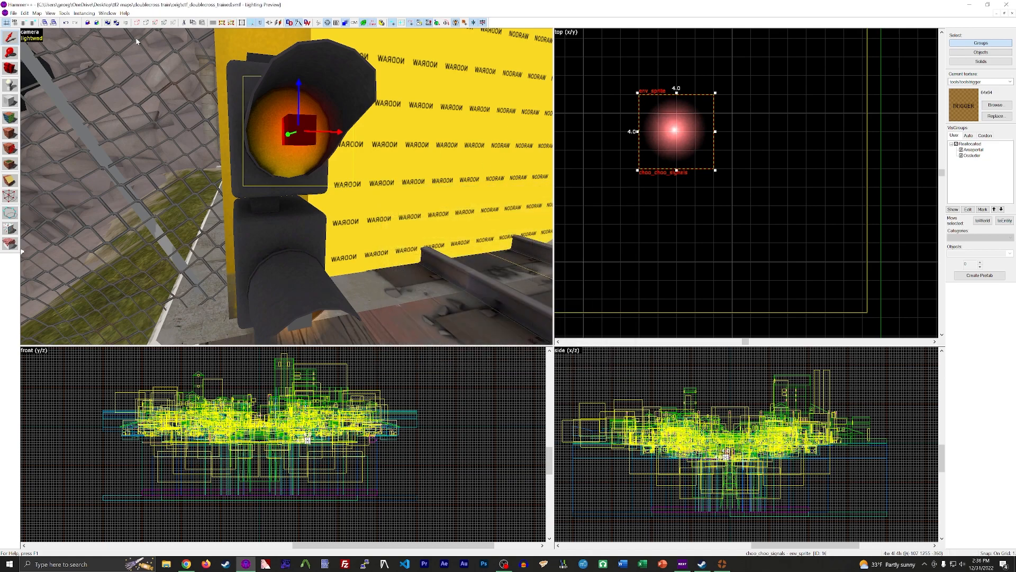
double_click(299, 133)
click(483, 320)
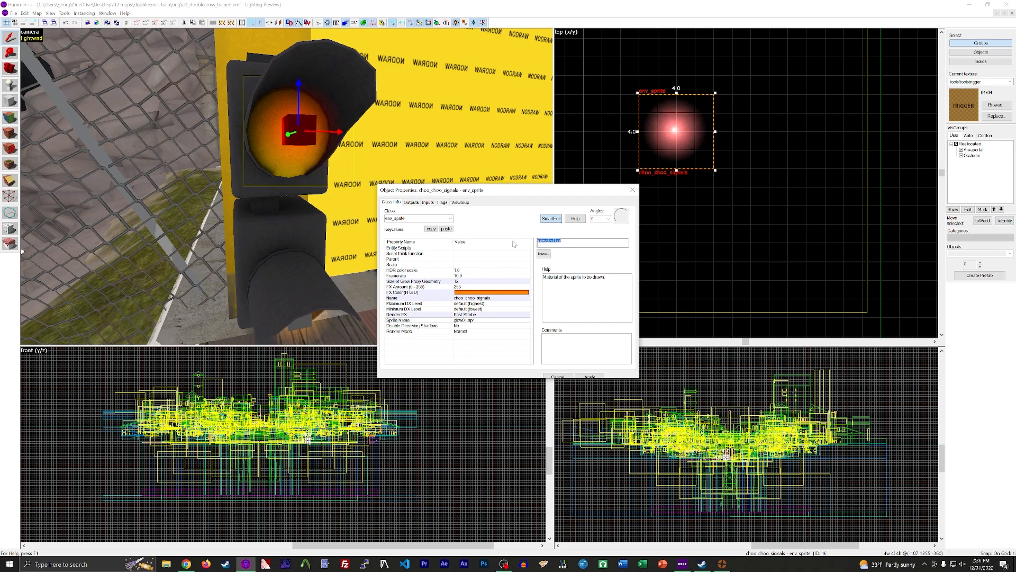
click(484, 327)
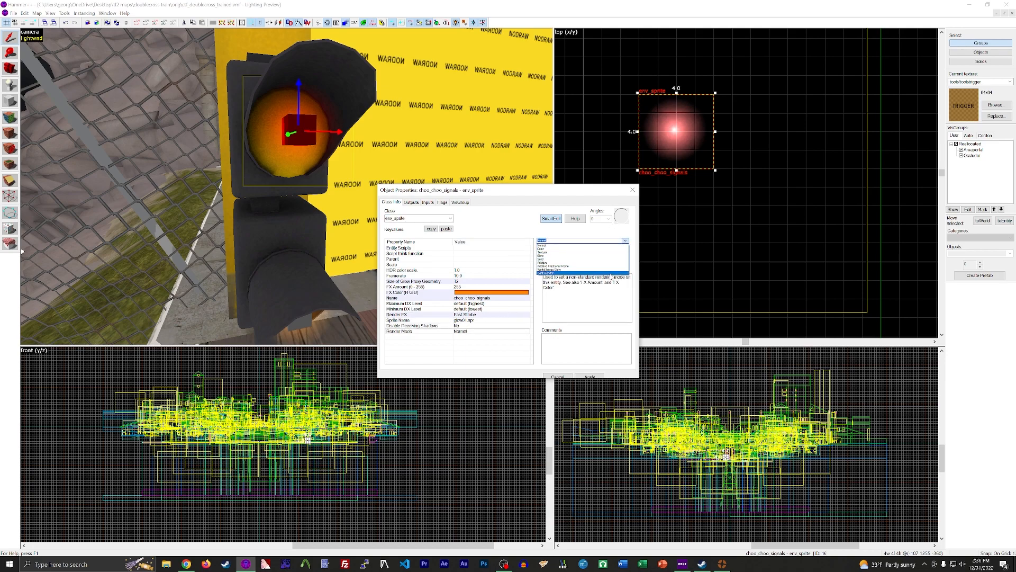
click(611, 269)
Add the lower lamp and track sprites to the selection and set Render Mode to World Space Glow for all three
key(z)
key(s)
key(z)
ctrl+click(262, 240)
key(z)
key(s)
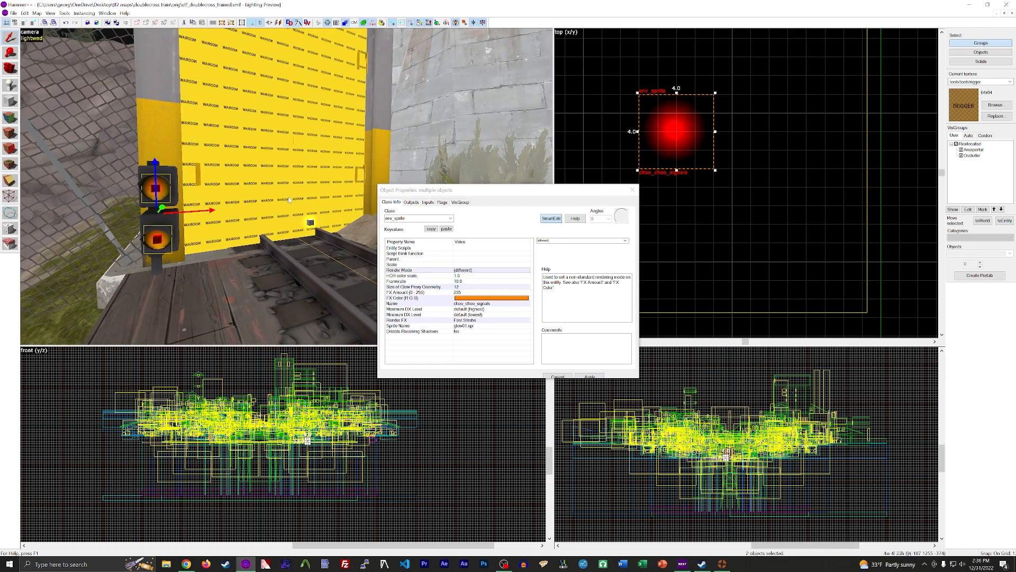
ctrl+click(311, 223)
key(z)
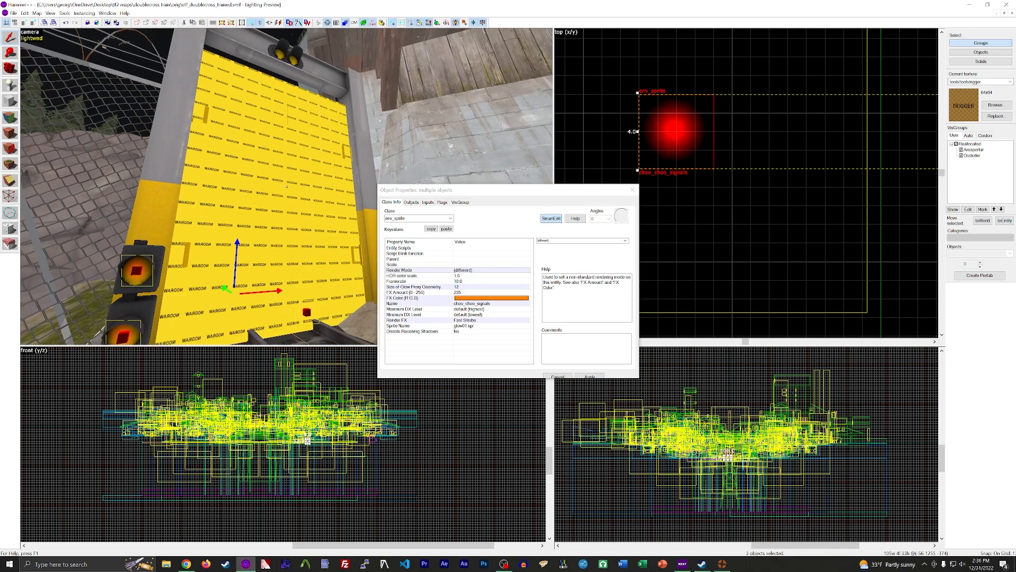
click(621, 242)
click(608, 273)
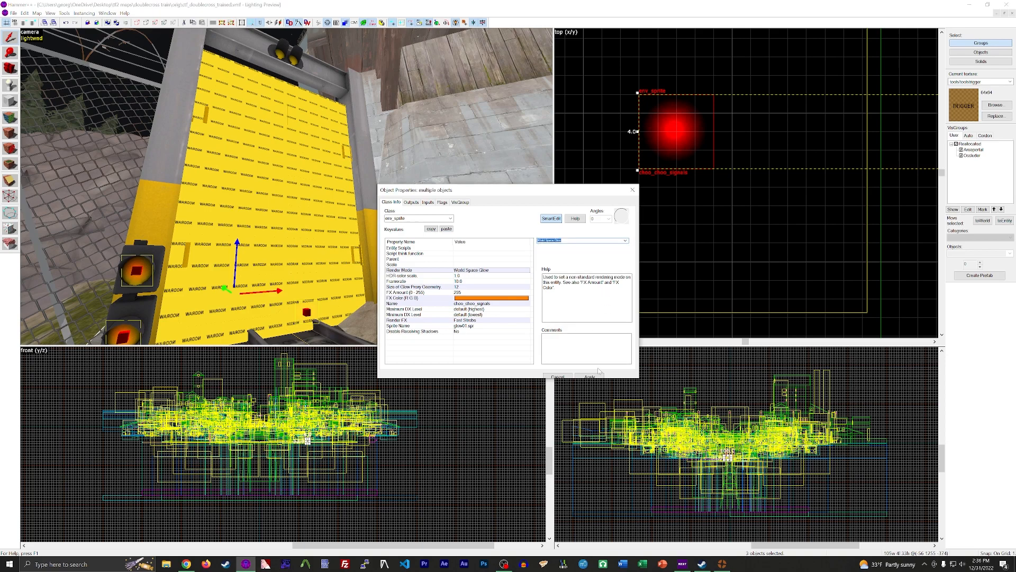
click(595, 373)
click(632, 189)
Raise the sprite over the track towards the two-lamp signal on the gate's overhead beam
click(306, 312)
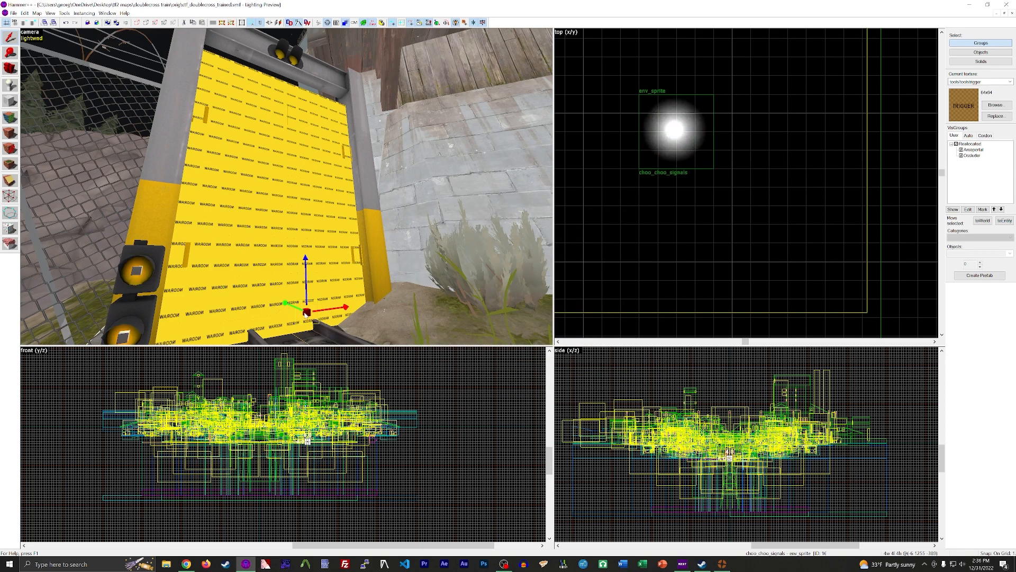
drag(308, 271, 311, 48)
key(z)
key(w)
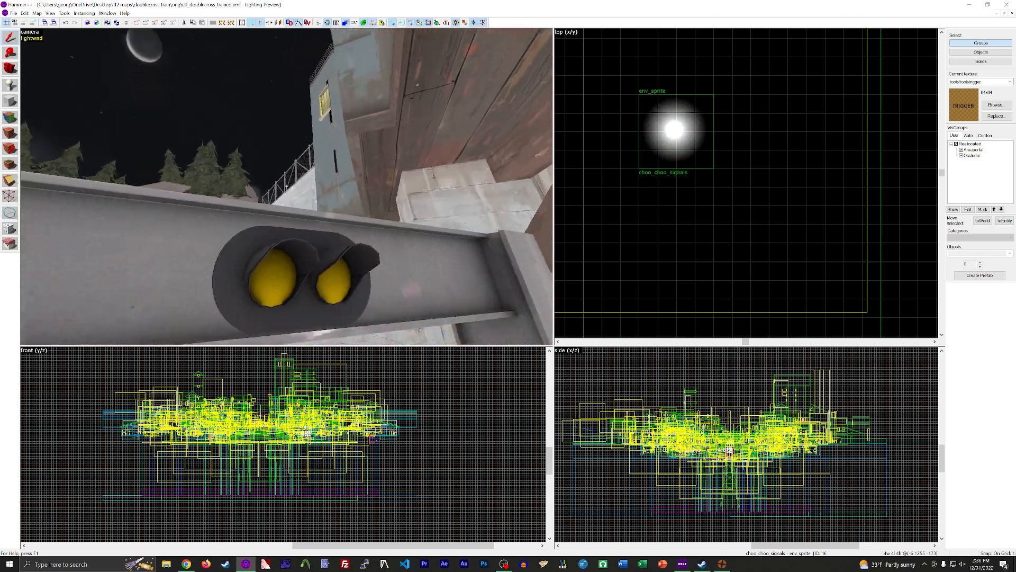
key(s)
key(w)
key(d)
key(z)
drag(236, 215, 228, 79)
Shift the glow sprite sideways to line it up with the left lamp of the overhead beam's two-lamp signal
key(z)
key(d)
key(z)
drag(251, 185, 316, 186)
key(z)
key(a)
key(w)
key(d)
key(z)
key(a)
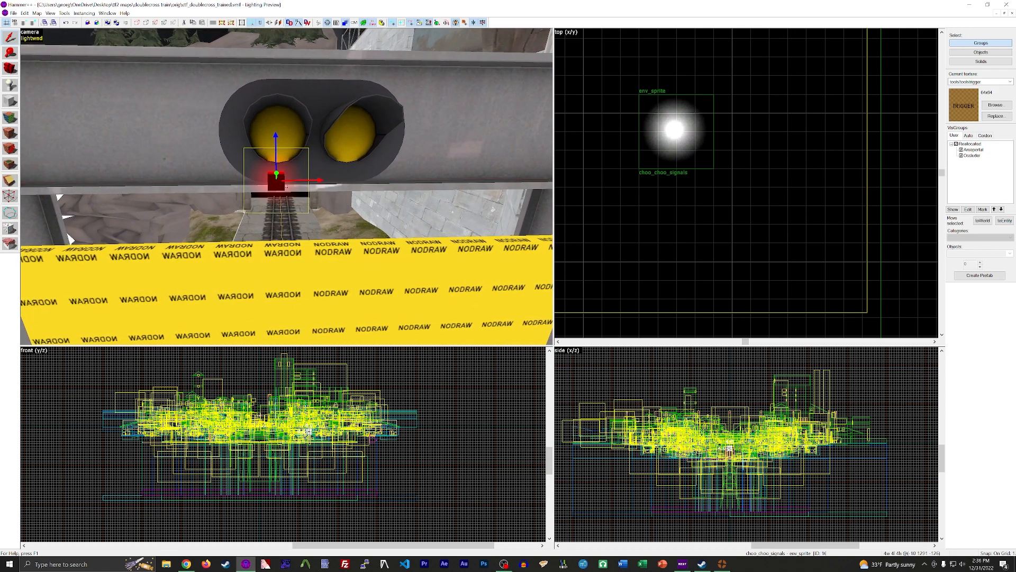
Raise the sprite onto the beam signal's left lamp and centre it over the lens
key(z)
key(d)
key(z)
drag(304, 147, 302, 112)
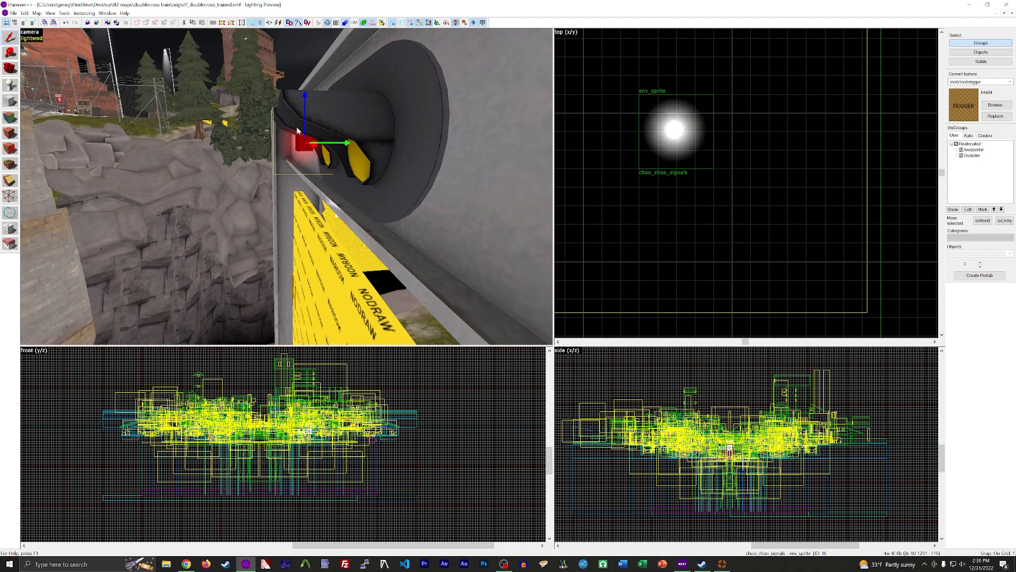
key(z)
key(a)
key(z)
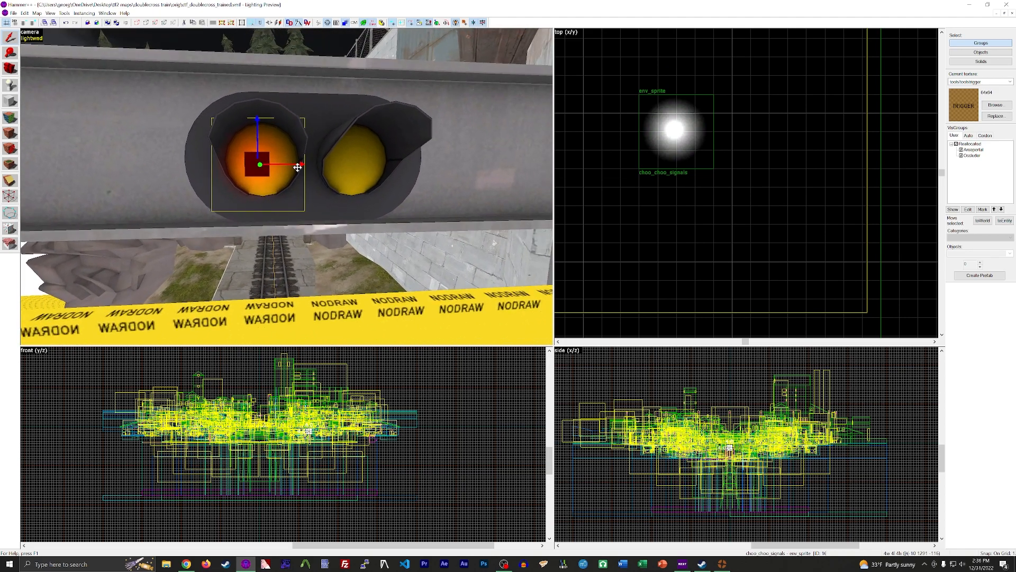
key(a)
mouse_move(320, 164)
mouse_down()
mouse_move(303, 170)
mouse_move(311, 174)
mouse_up()
key(d)
key(s)
key(a)
key(d)
key(z)
key(a)
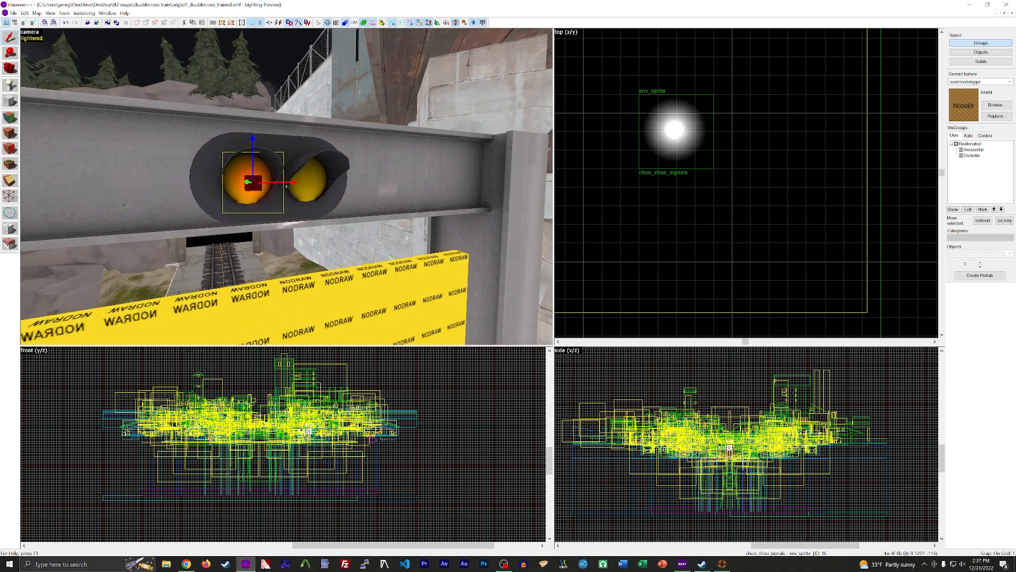
Duplicate the lamp sprite sideways onto the right lamp of the overhead beam signal
key(d)
key(z)
click(290, 160)
click(240, 168)
shift+drag(283, 165, 356, 166)
Select all four signal sprites on the gate and check their flags
key(z)
key(d)
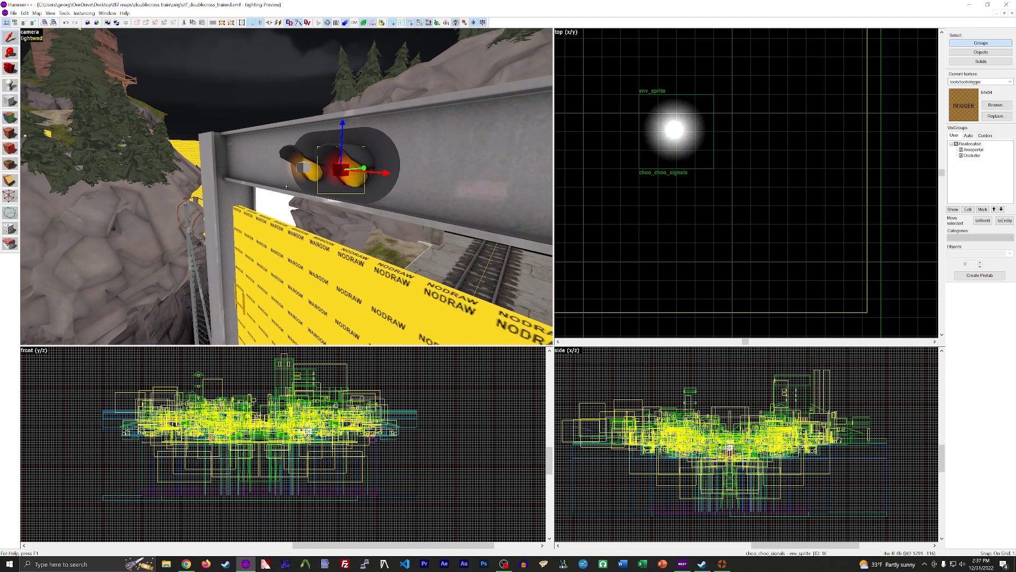
ctrl+click(305, 171)
key(z)
key(w)
key(z)
ctrl+click(275, 198)
key(z)
key(w)
key(z)
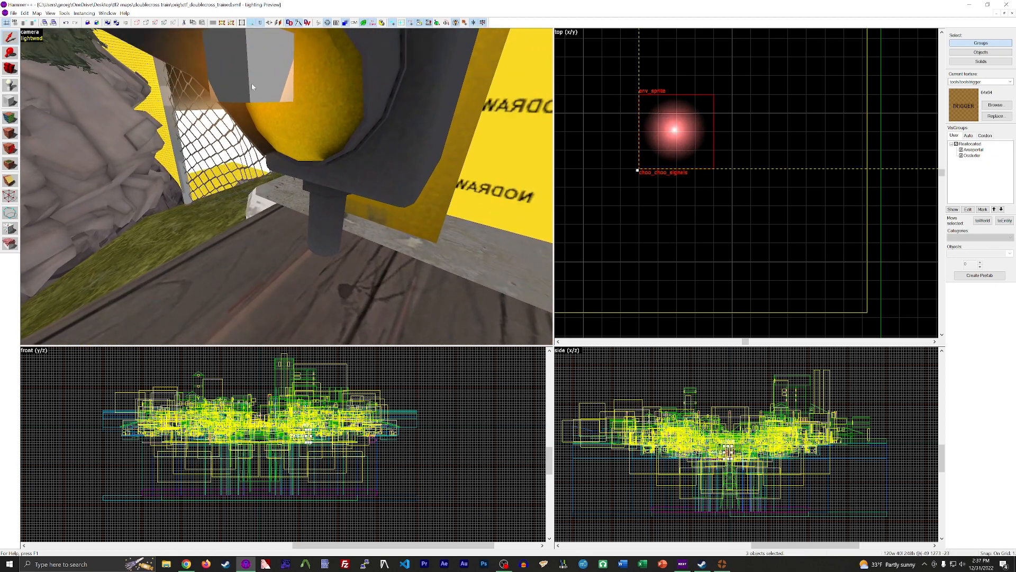
ctrl+click(247, 77)
key(alt+Return)
click(441, 202)
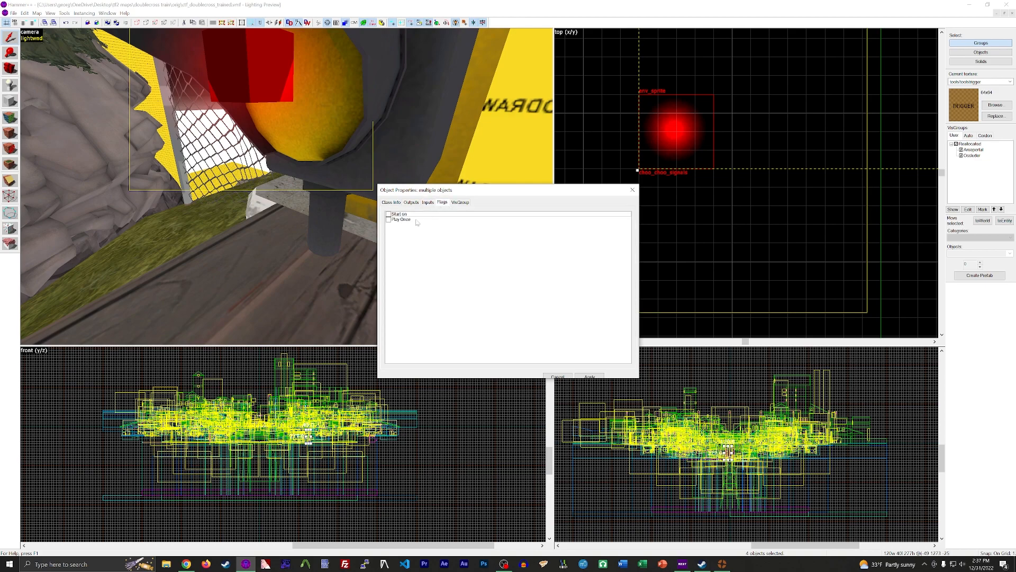
click(632, 190)
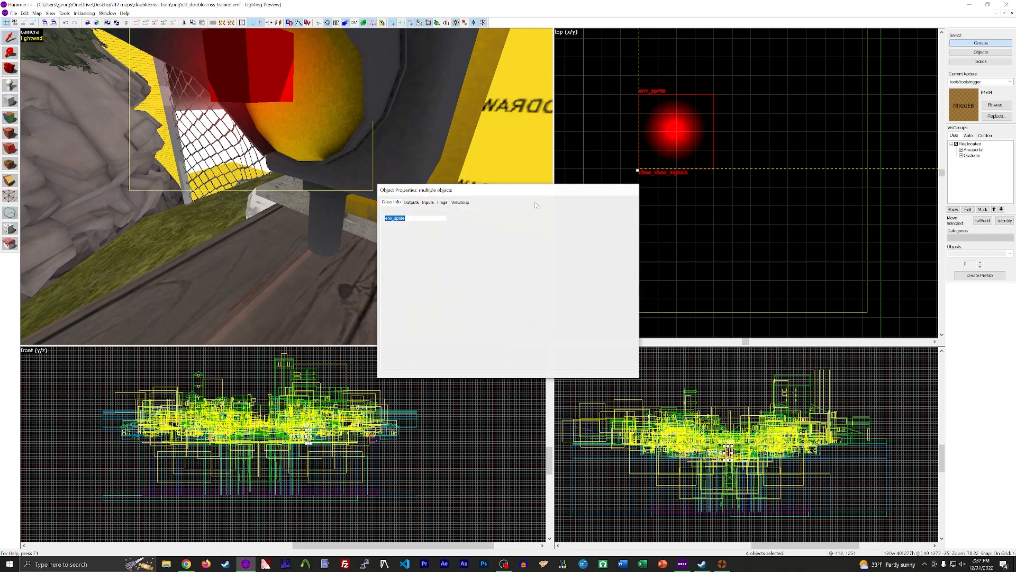
key(z)
key(s)
key(w)
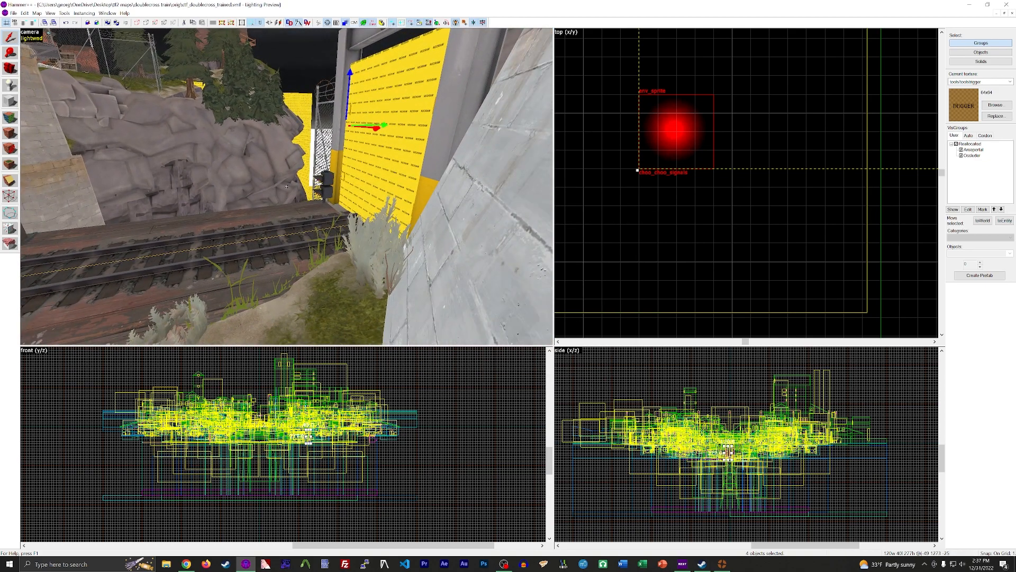
key(z)
ctrl+click(267, 185)
key(z)
key(w)
key(z)
ctrl+click(308, 227)
key(z)
key(s)
key(z)
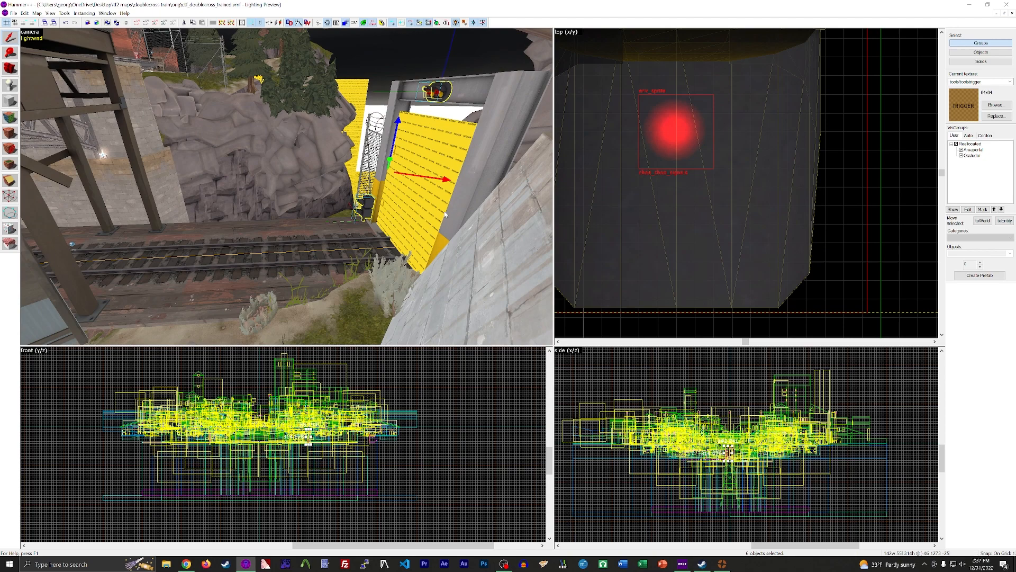
ctrl+click(441, 88)
ctrl+click(373, 205)
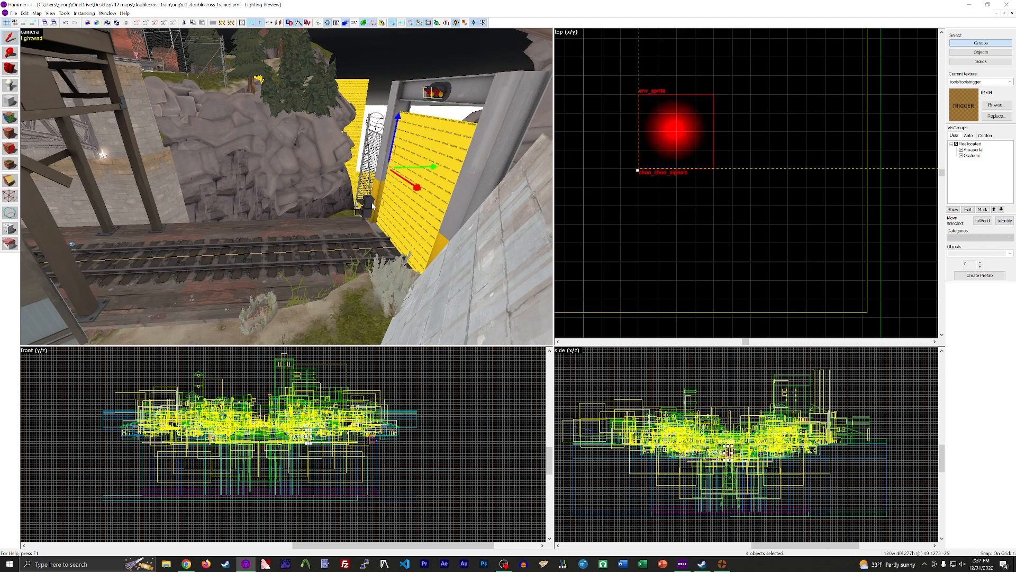
Try to duplicate the overhead and trackside signal models along the railway without their sprites
click(448, 94)
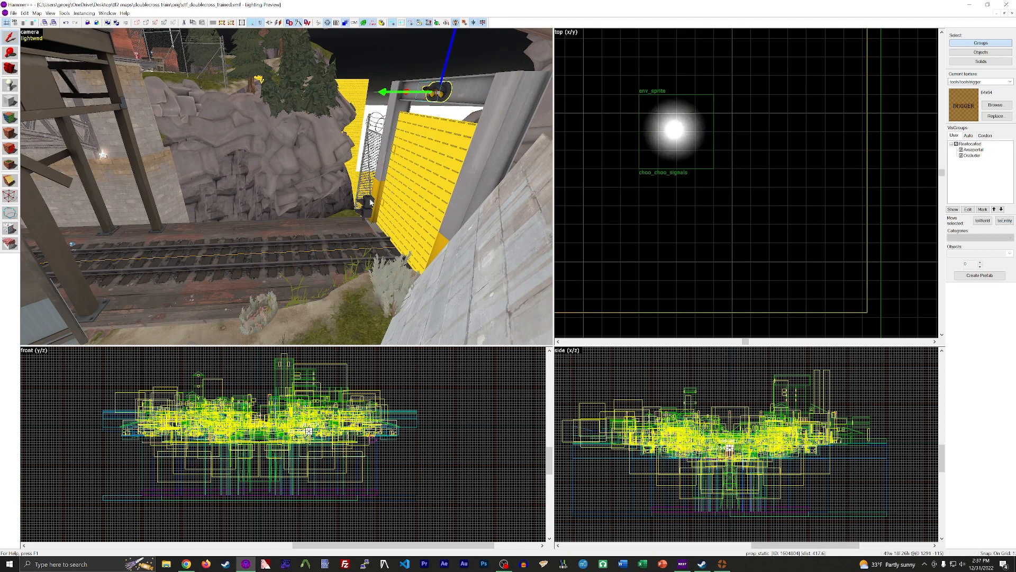
ctrl+click(372, 202)
shift+drag(352, 170, 192, 193)
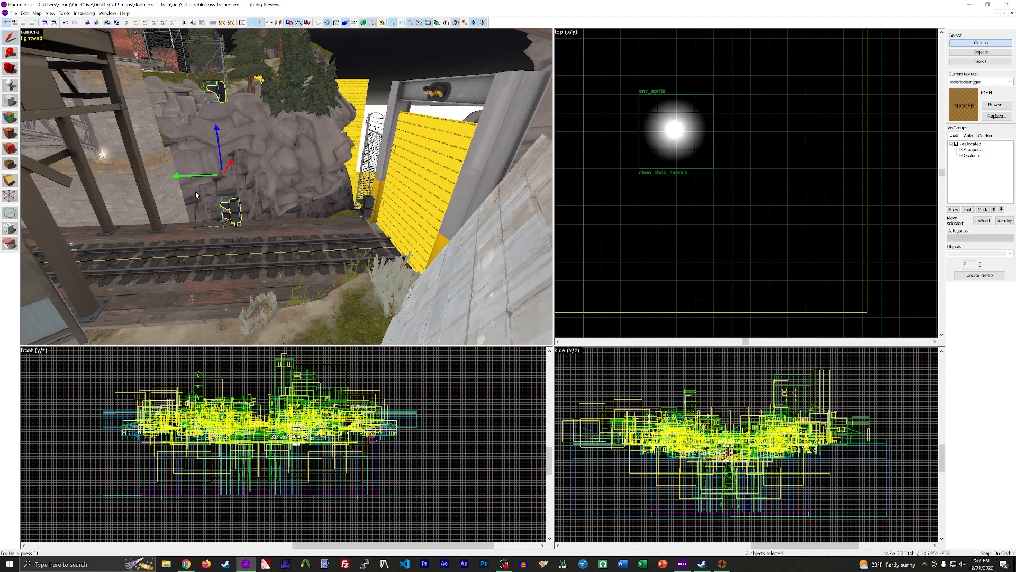
key(z)
key(a)
key(z)
key(Escape)
Group the overhead and trackside signal models together with their four lamp sprites
key(z)
key(w)
key(z)
click(288, 186)
ctrl+click(317, 168)
key(z)
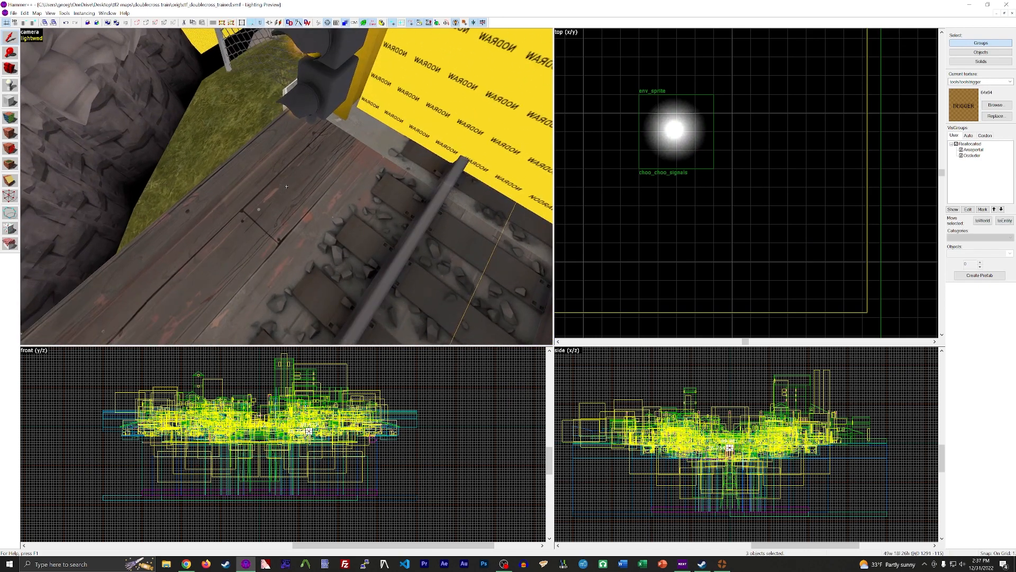
key(z)
ctrl+click(258, 166)
ctrl+click(284, 245)
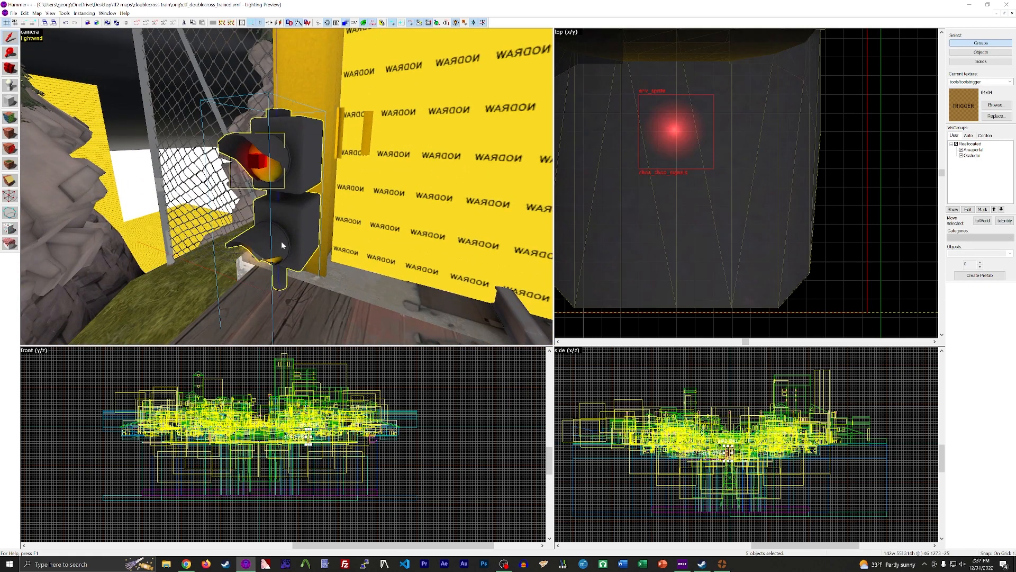
click(64, 13)
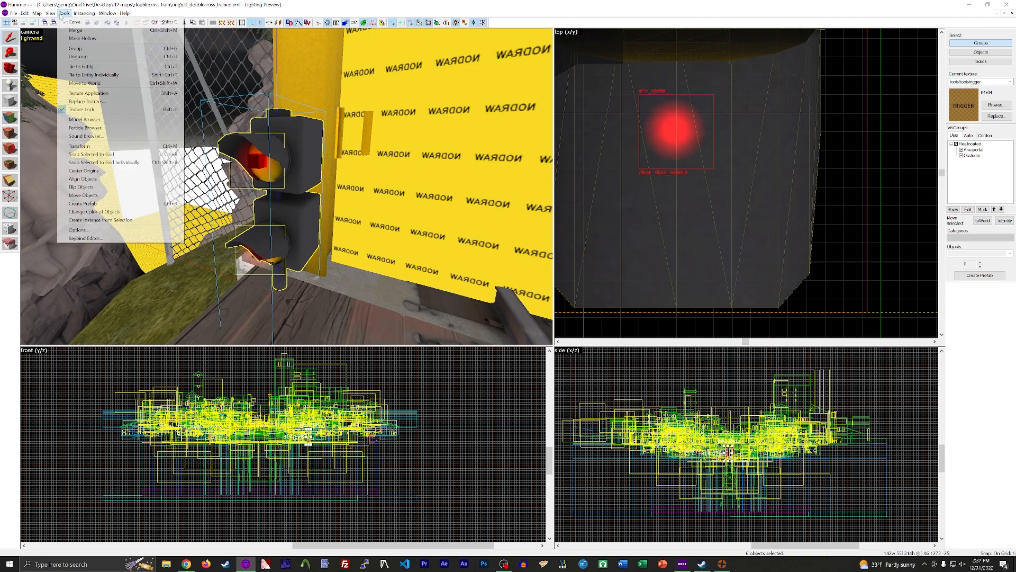
click(80, 52)
Duplicate the signal group and move the copy along the track towards the opposite train gate
key(z)
key(s)
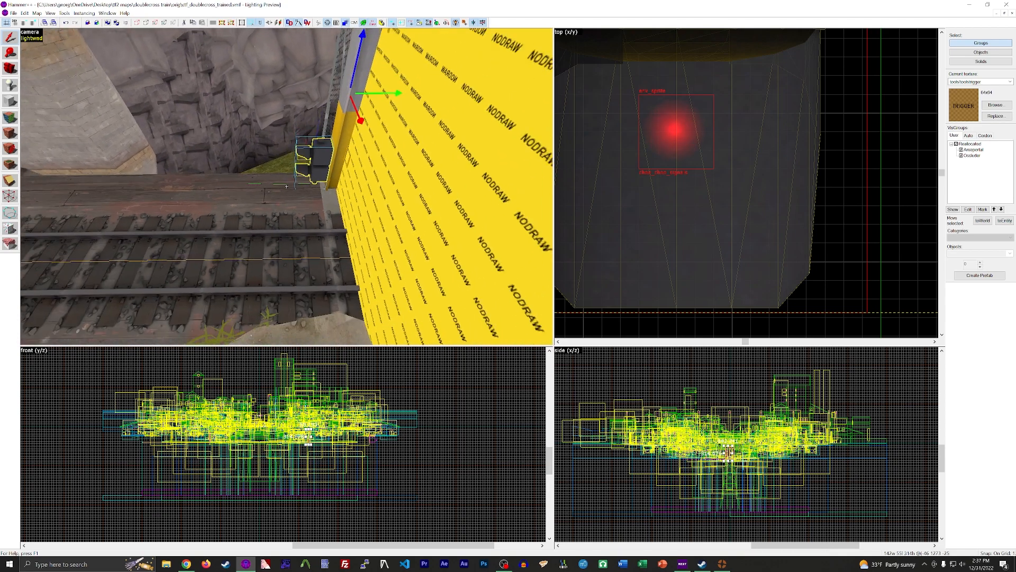
key(z)
drag(378, 157, 119, 158)
key(z)
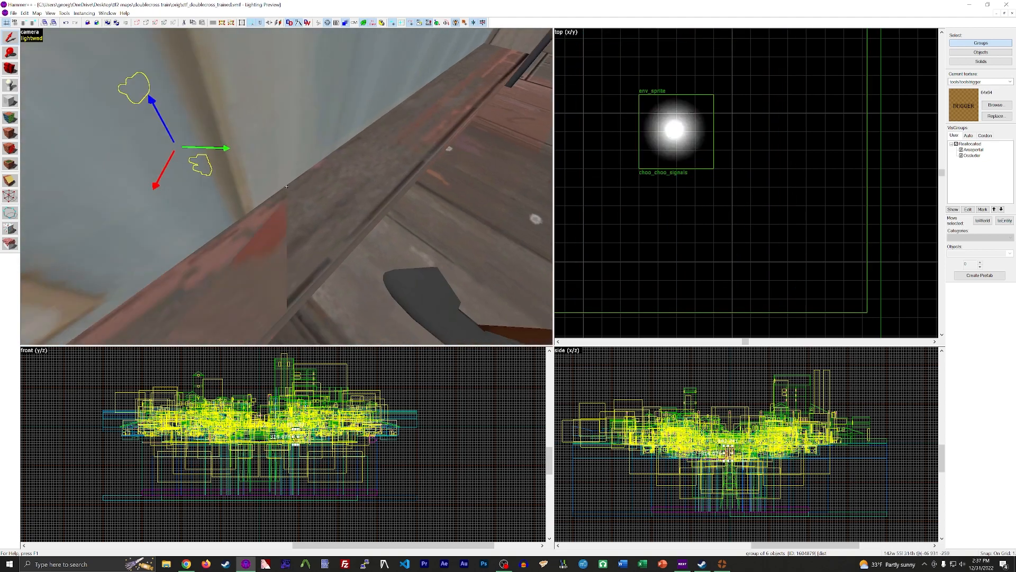
key(s)
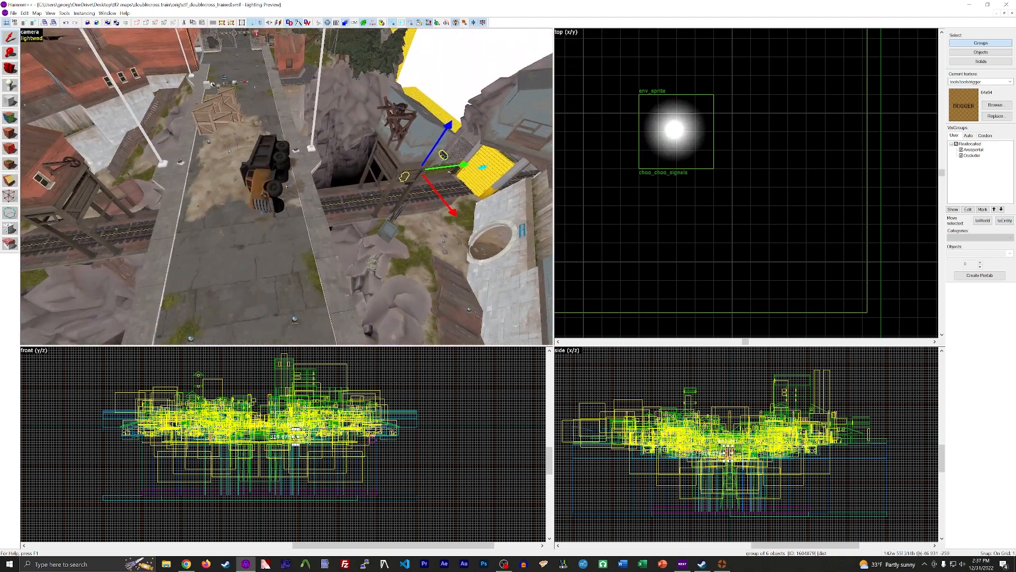
key(z)
drag(515, 164, 216, 200)
Rotate the copied signal group so its lamps face back along the track from the opposite gate
key(w)
key(a)
key(r)
drag(334, 203, 337, 204)
Move the copied group against the opposite gate, aligning its signals with the side post and overhead beam
key(z)
key(w)
key(z)
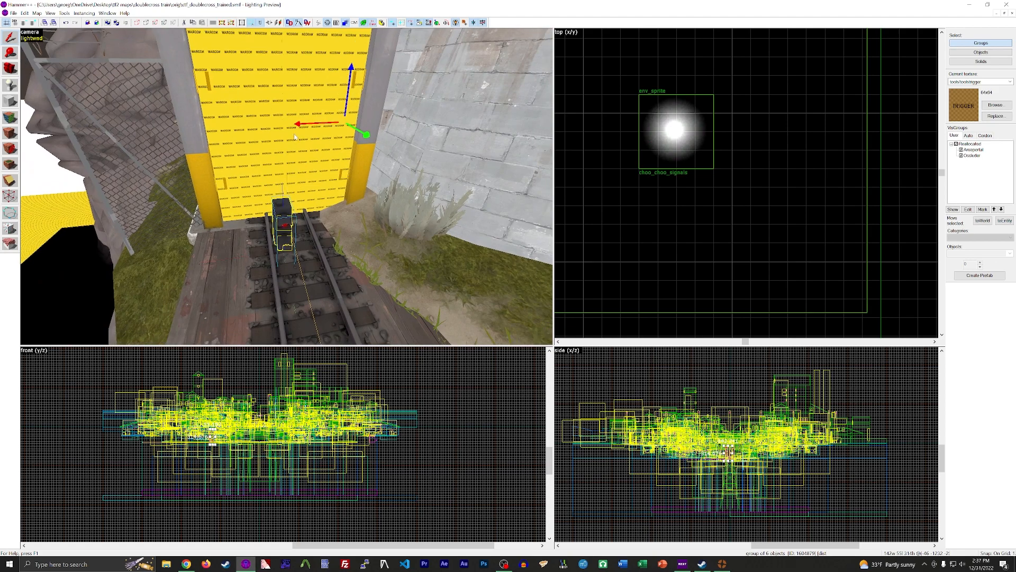
drag(302, 121, 215, 141)
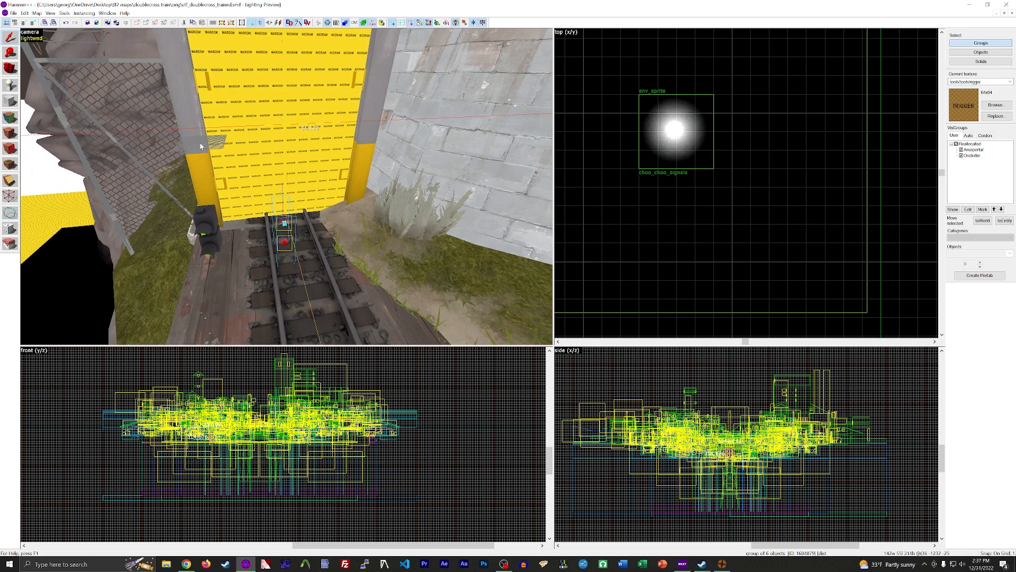
key(z)
key(z)
drag(296, 107, 289, 111)
key(z)
key(w)
key(z)
drag(290, 173, 267, 178)
Inspect the copied signals' fit against the gate's beam, post and ground, and review the group's properties
key(z)
key(w)
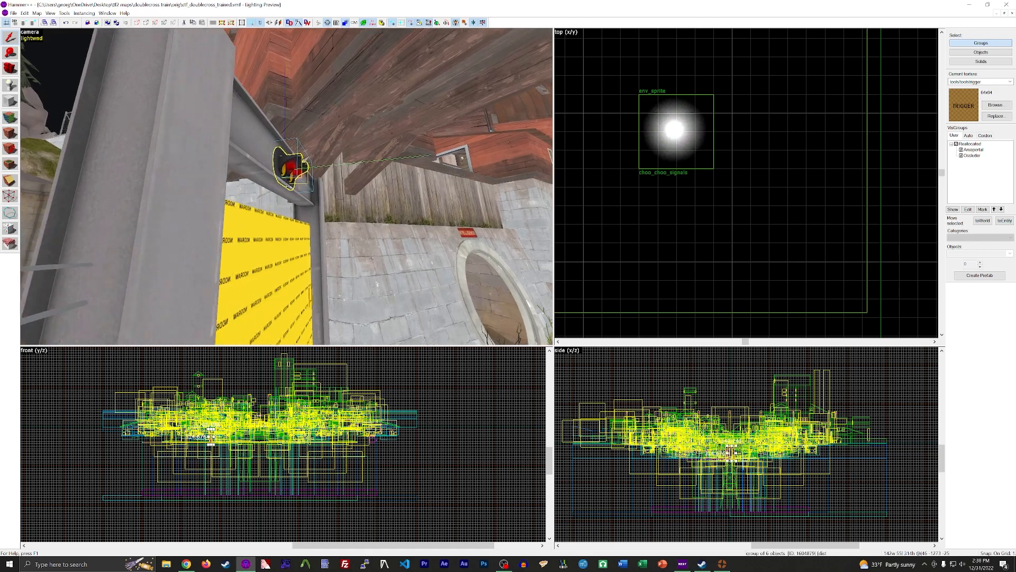
key(w)
key(s)
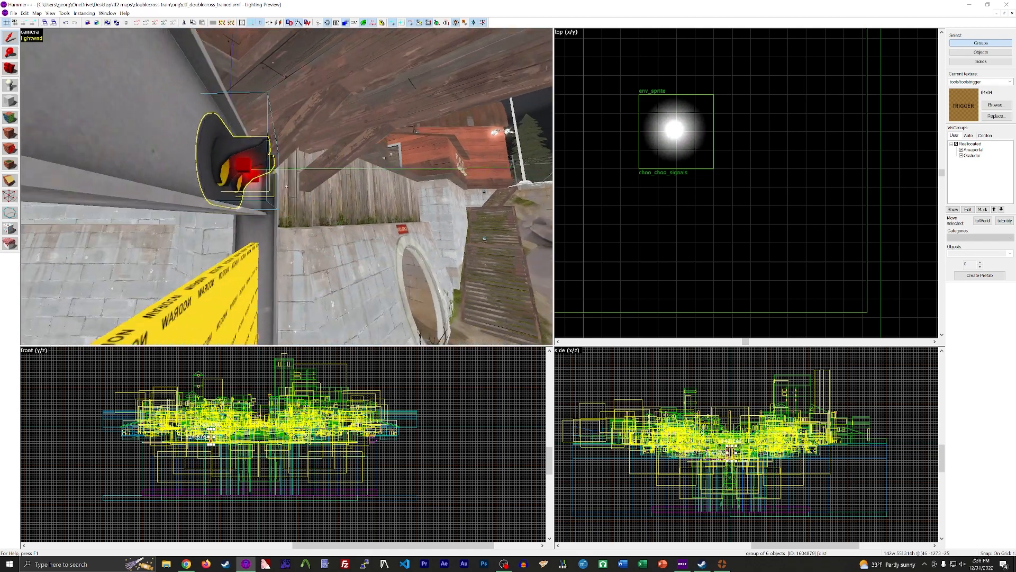
key(w)
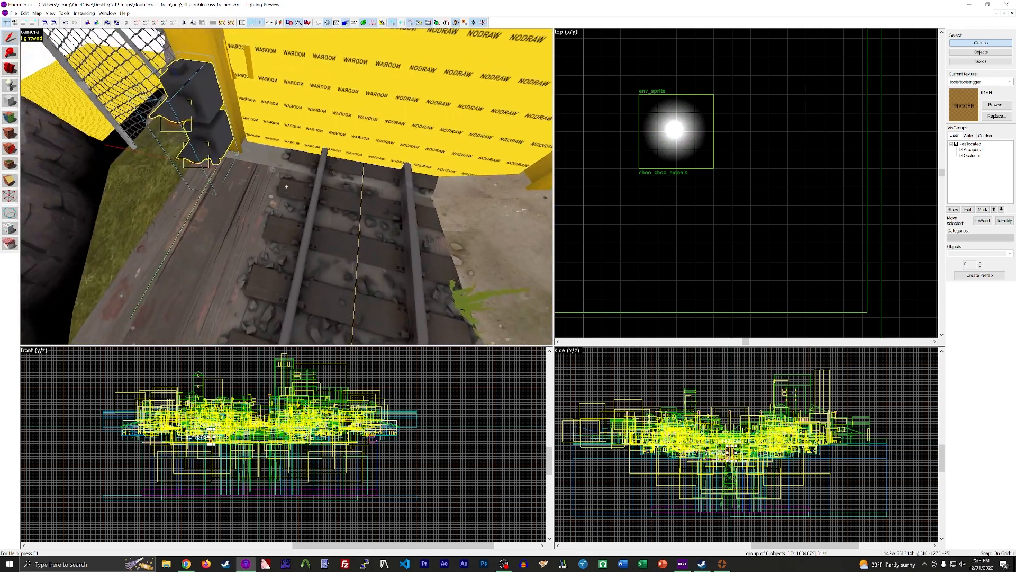
key(w)
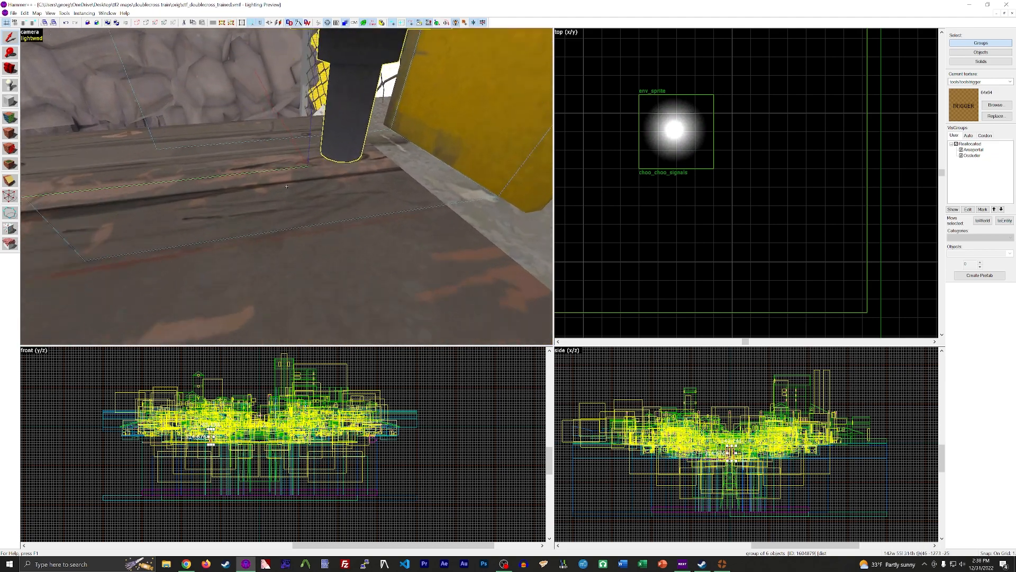
key(s)
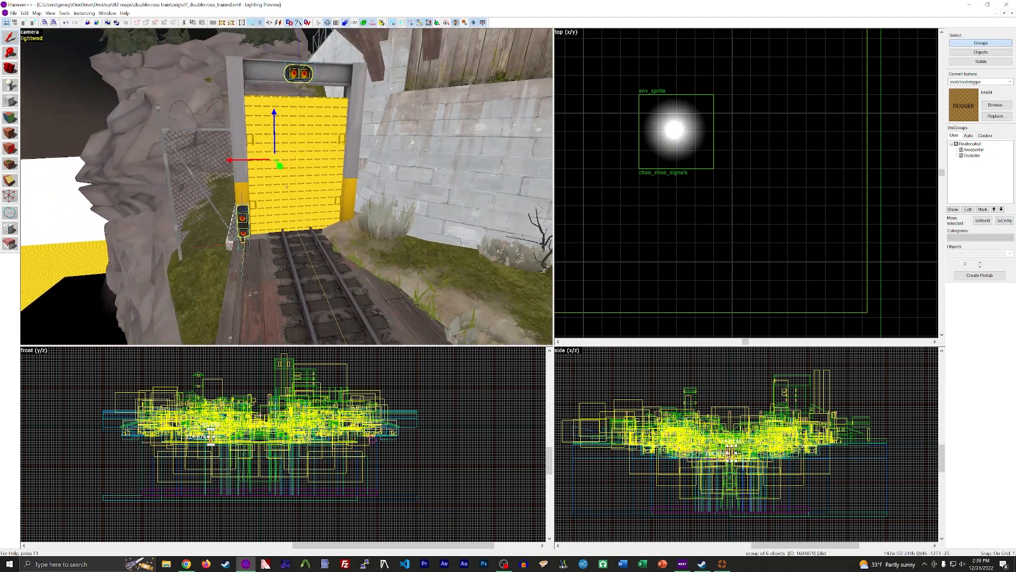
double_click(295, 76)
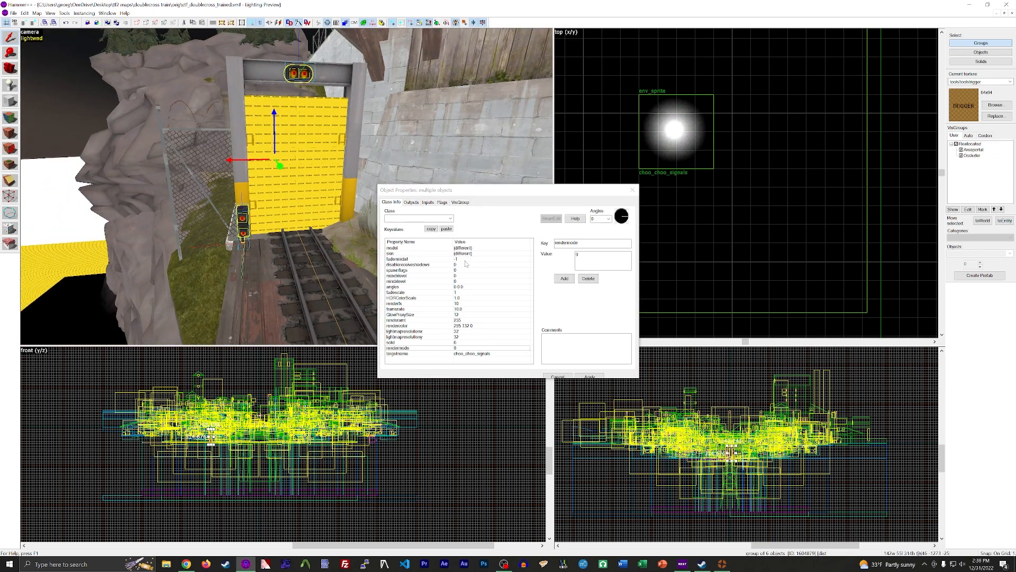
click(632, 190)
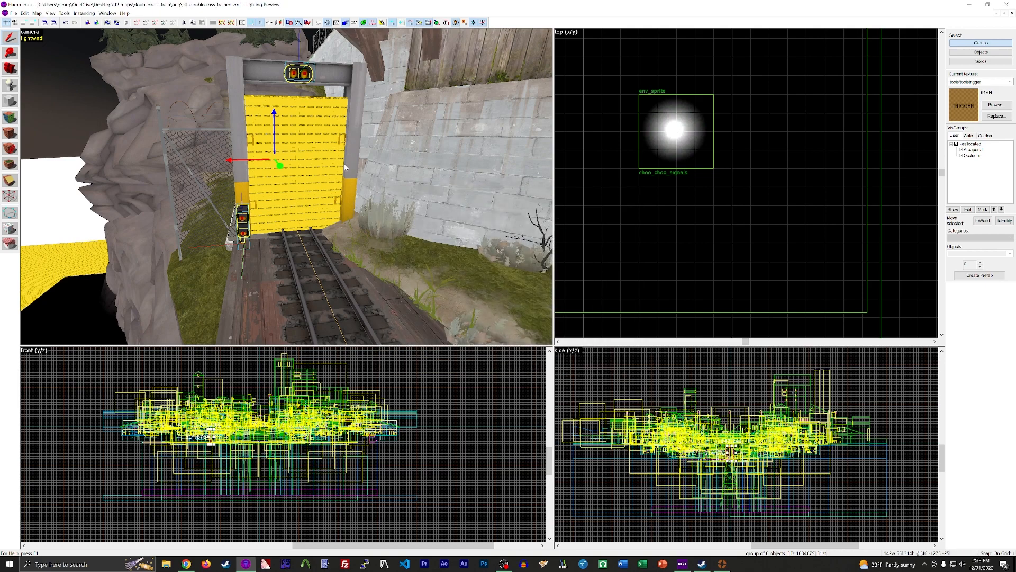
Select the four lamp sprites on each gate individually, without the signal models, and review their shared properties
click(304, 77)
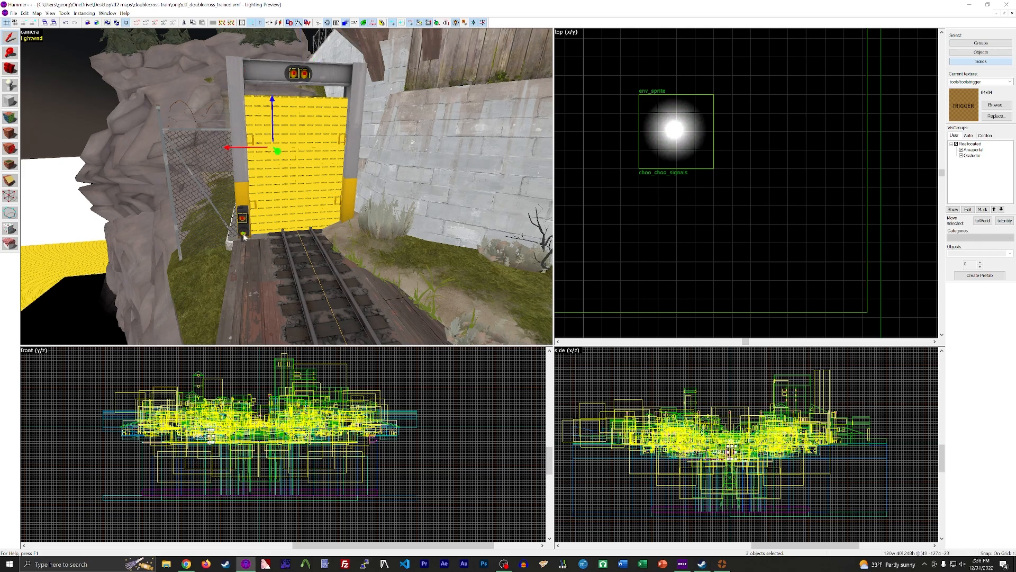
key(w)
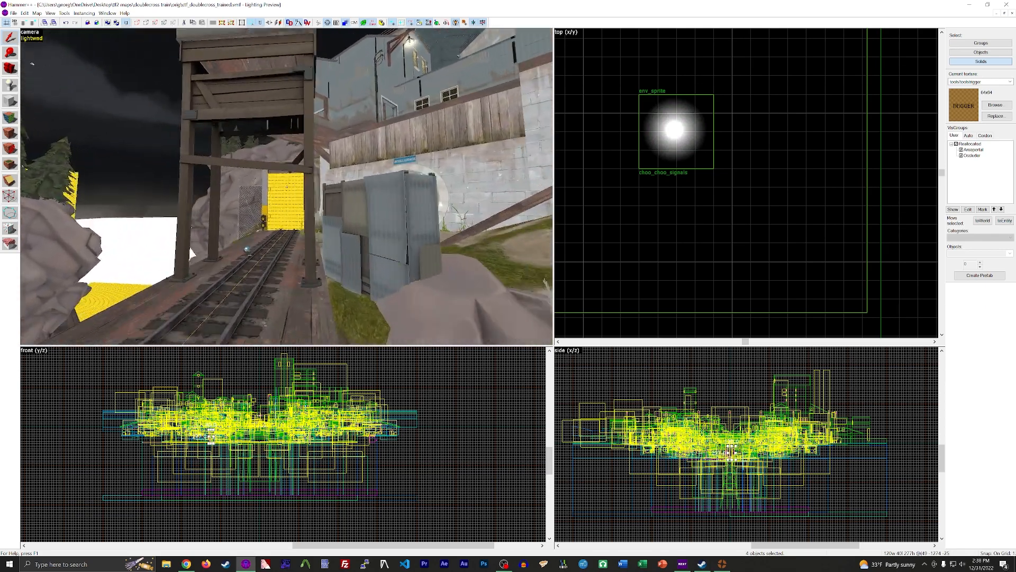
key(w)
key(z)
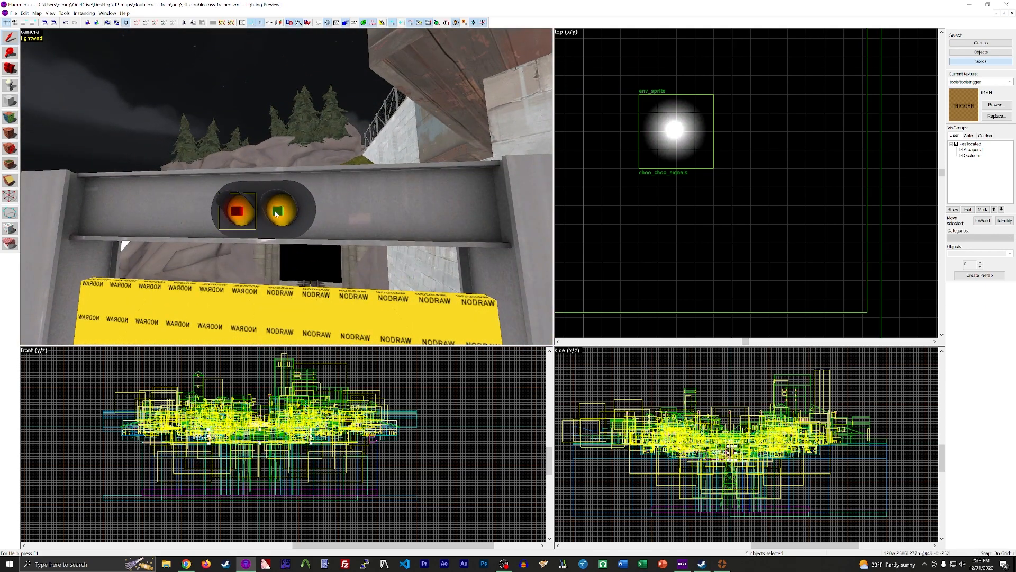
ctrl+click(276, 214)
key(z)
key(w)
key(z)
ctrl+click(294, 143)
ctrl+click(284, 258)
key(alt+Return)
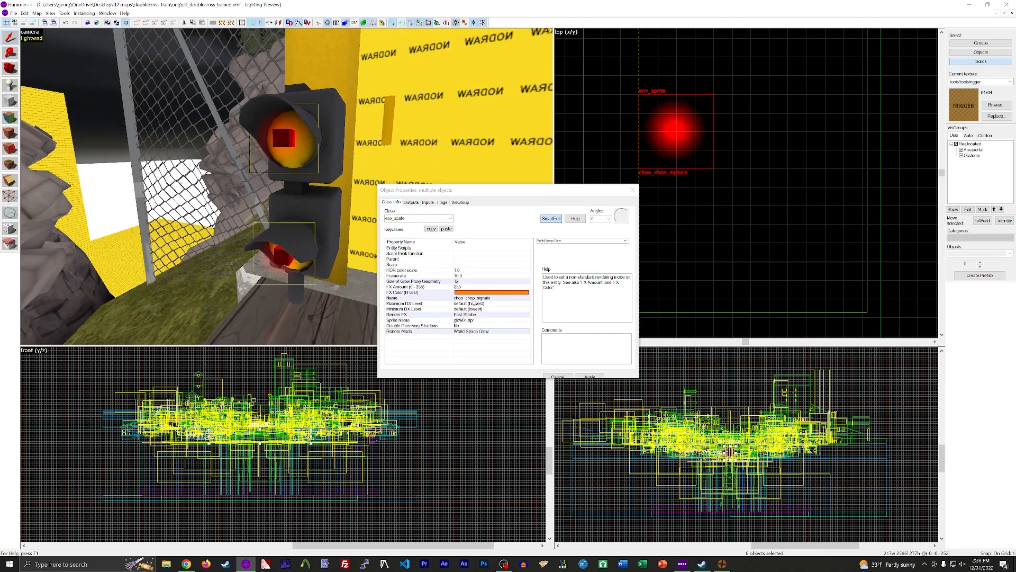
click(633, 190)
Add an OnTimer output to the train timer that targets choo_choo_signals with ShowSprite at zero delay, and apply it
key(z)
key(w)
key(z)
key(z)
key(w)
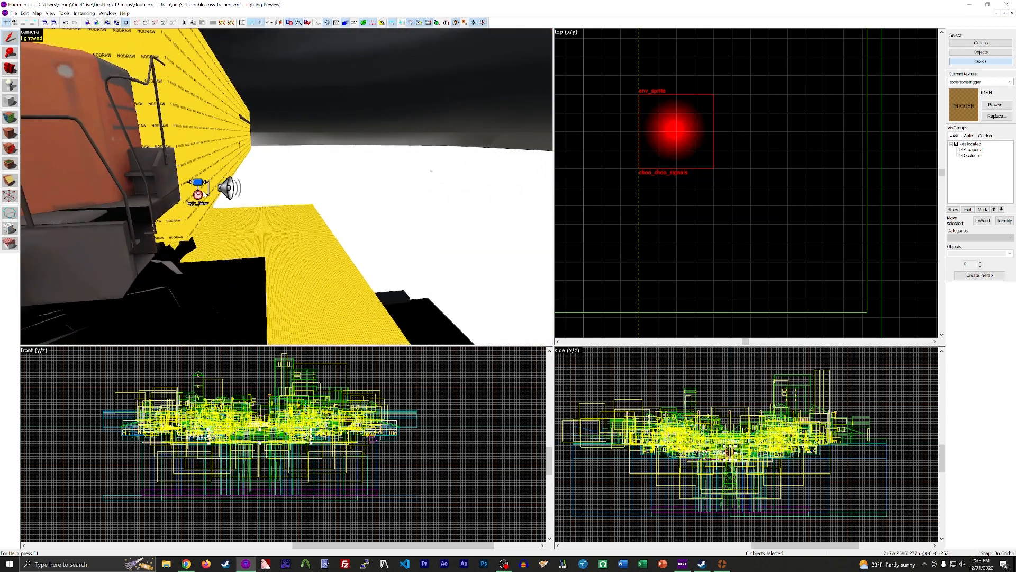
double_click(204, 193)
click(411, 203)
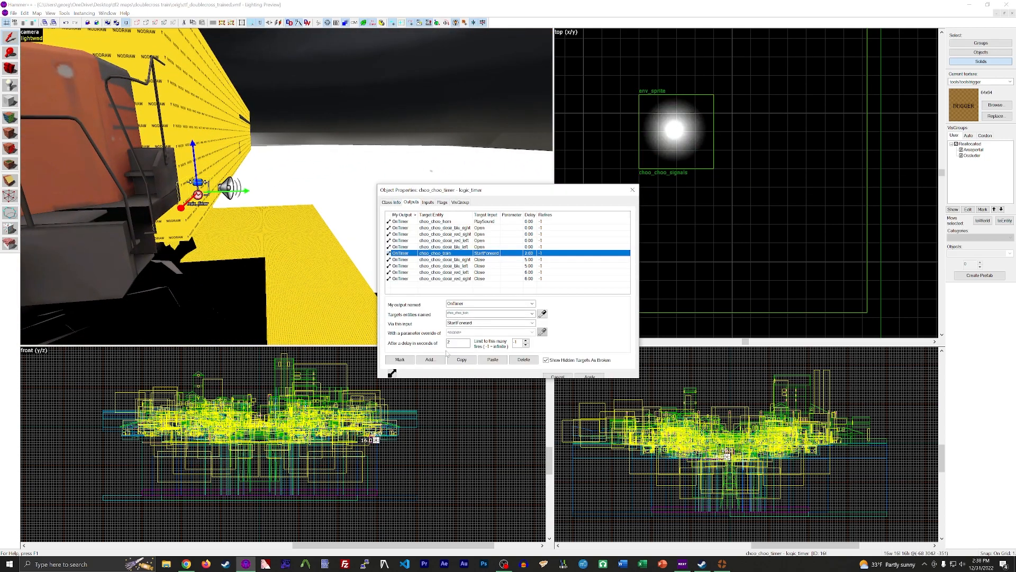
click(430, 360)
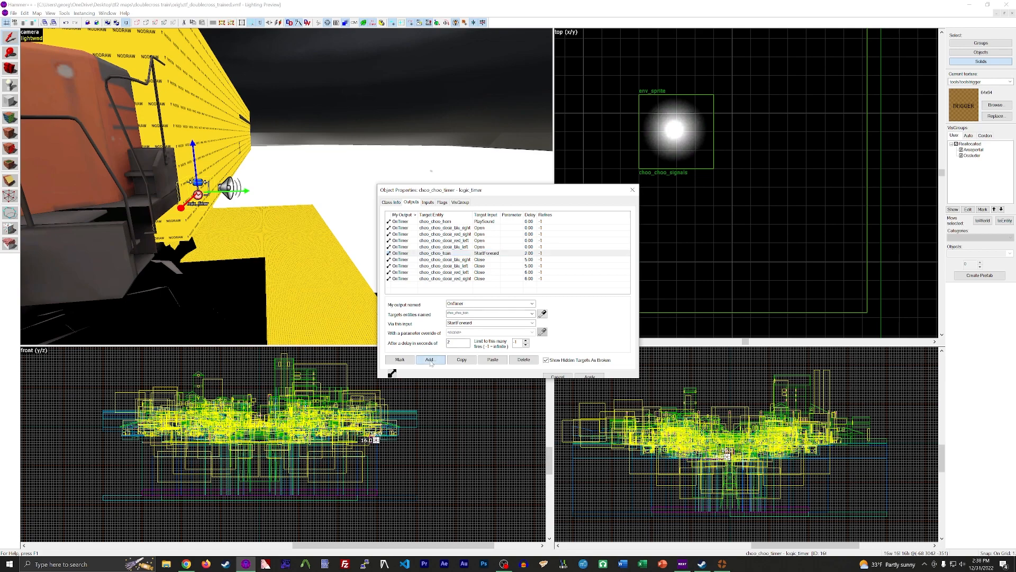
click(526, 314)
text(choo)
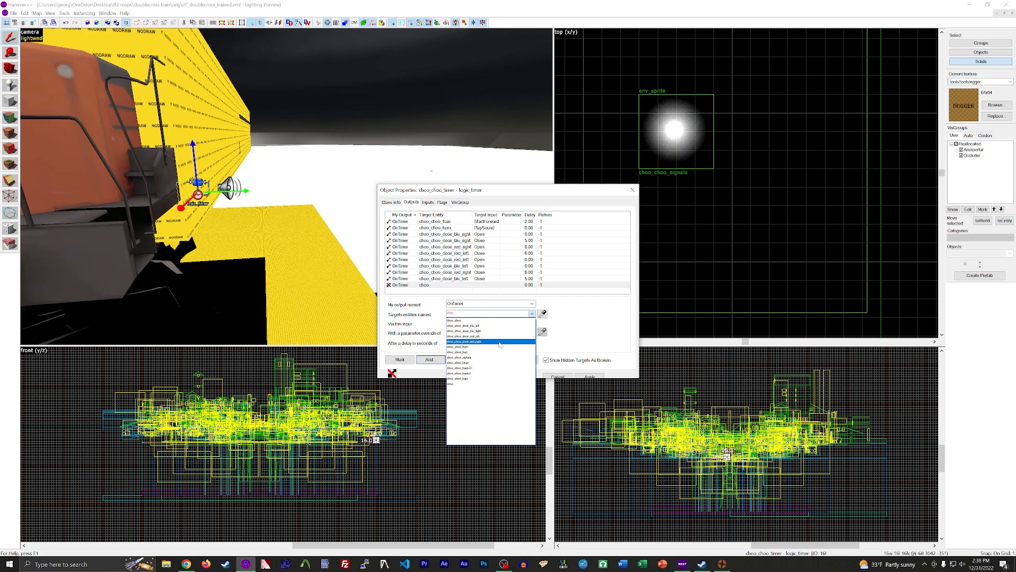
click(497, 357)
click(532, 322)
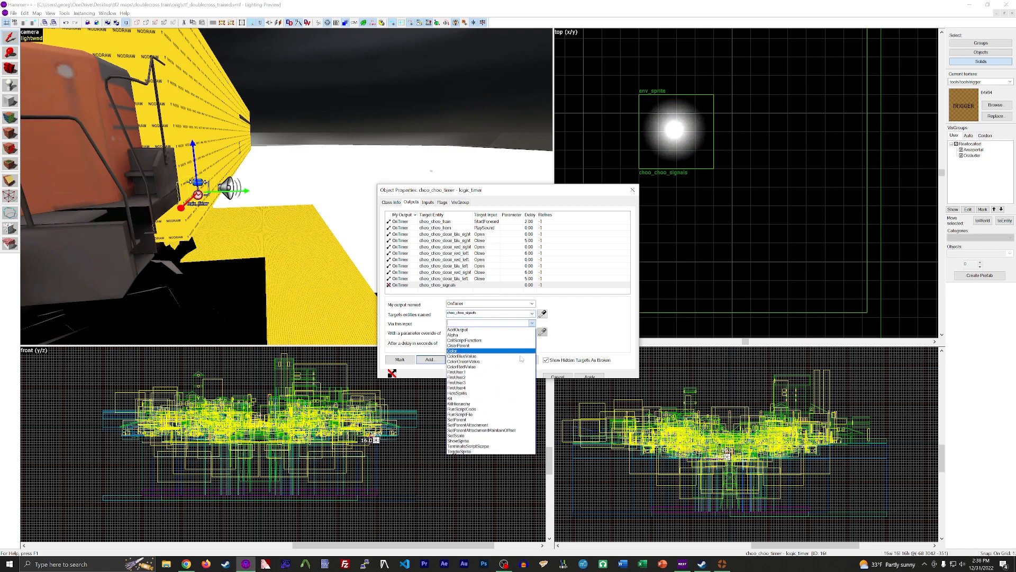
click(518, 442)
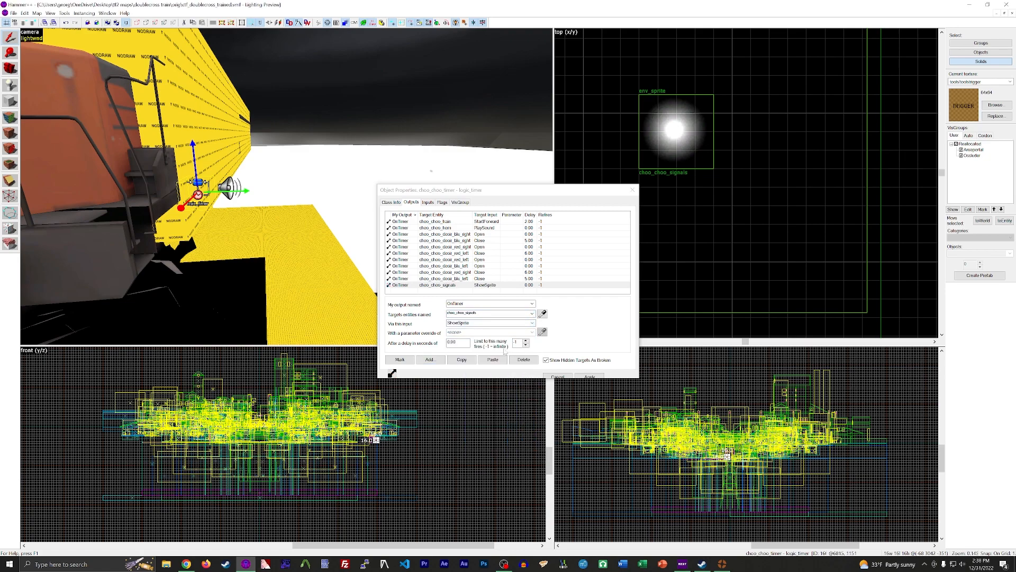
click(590, 376)
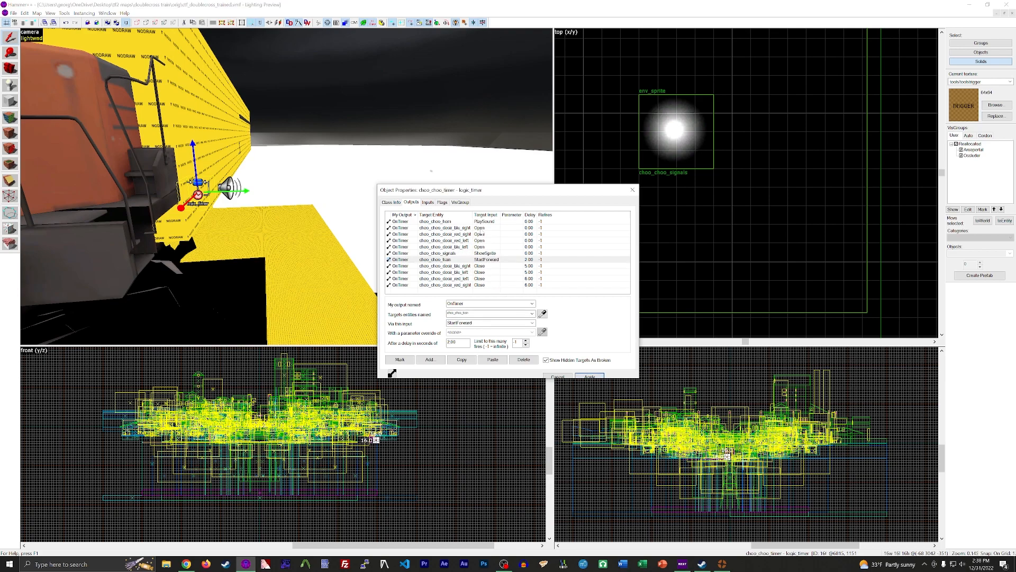
Duplicate the ShowSprite output, change its input to HideSprite with a delay after the gates close, and apply it
click(489, 252)
click(493, 360)
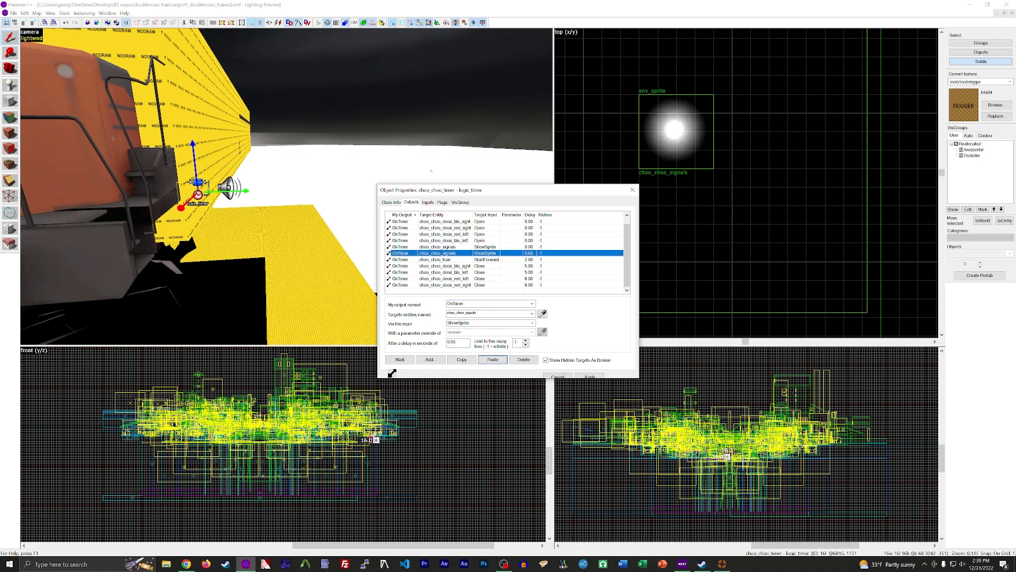
click(531, 323)
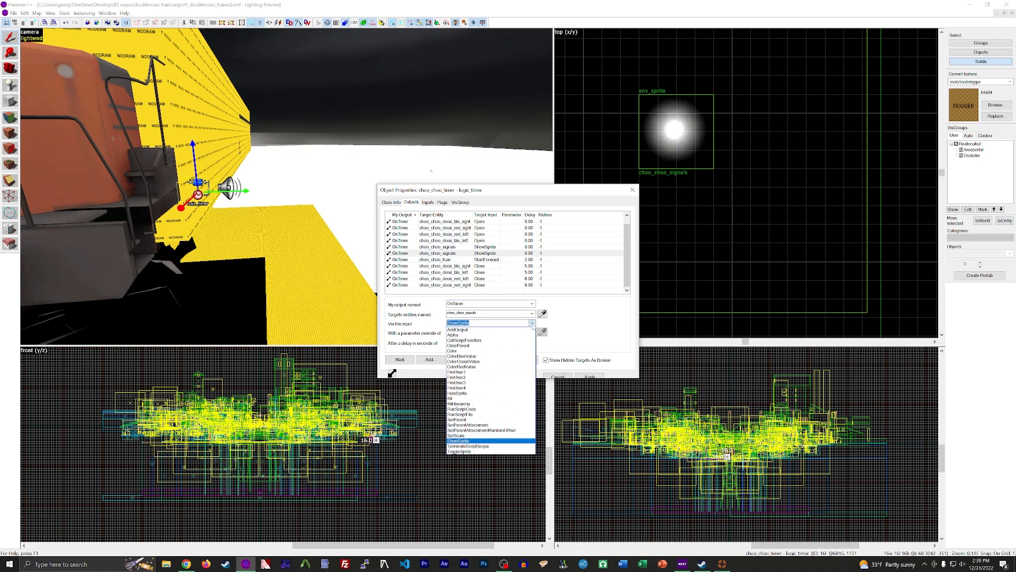
click(512, 393)
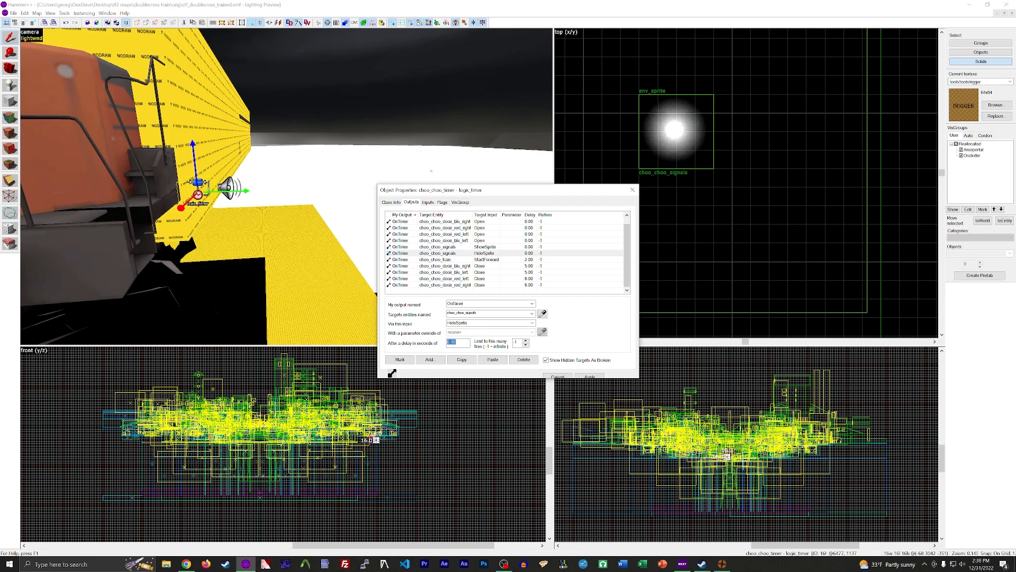
click(586, 377)
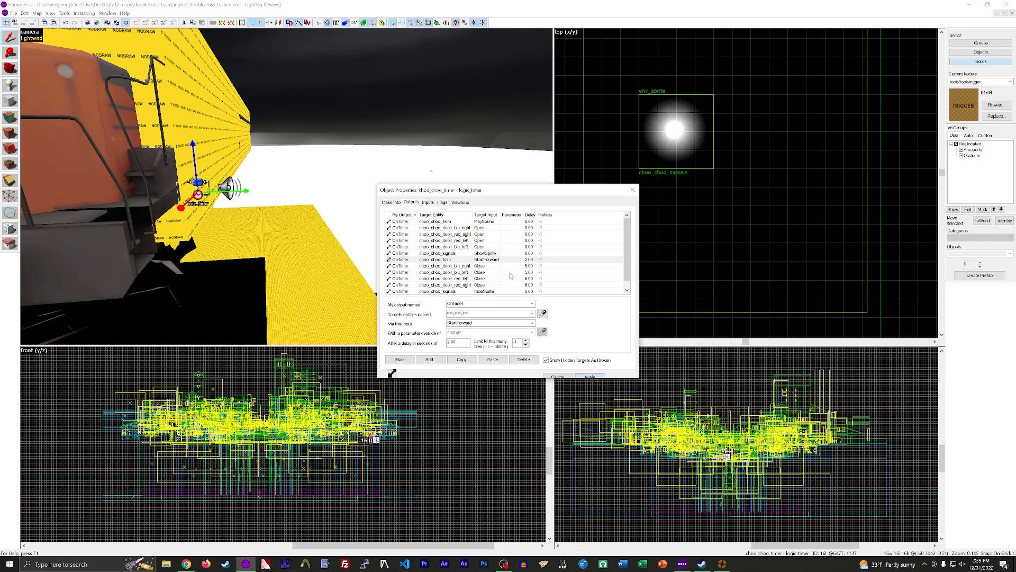
click(633, 191)
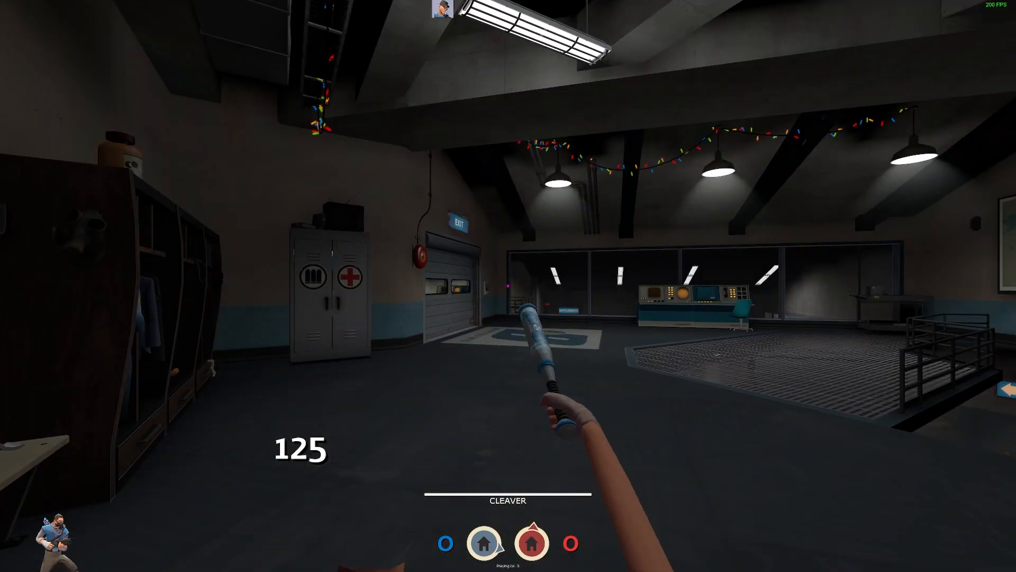
Playtest the map in Team Fortress 2, leaving BLU spawn and jumping across the rooftops and bridge toward the RED side
key(2)
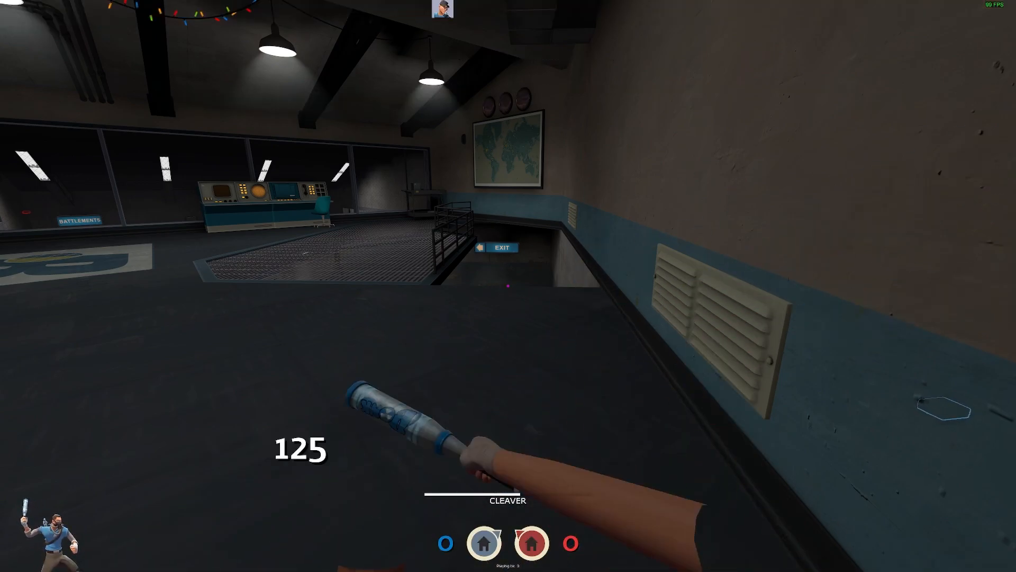
key(w)
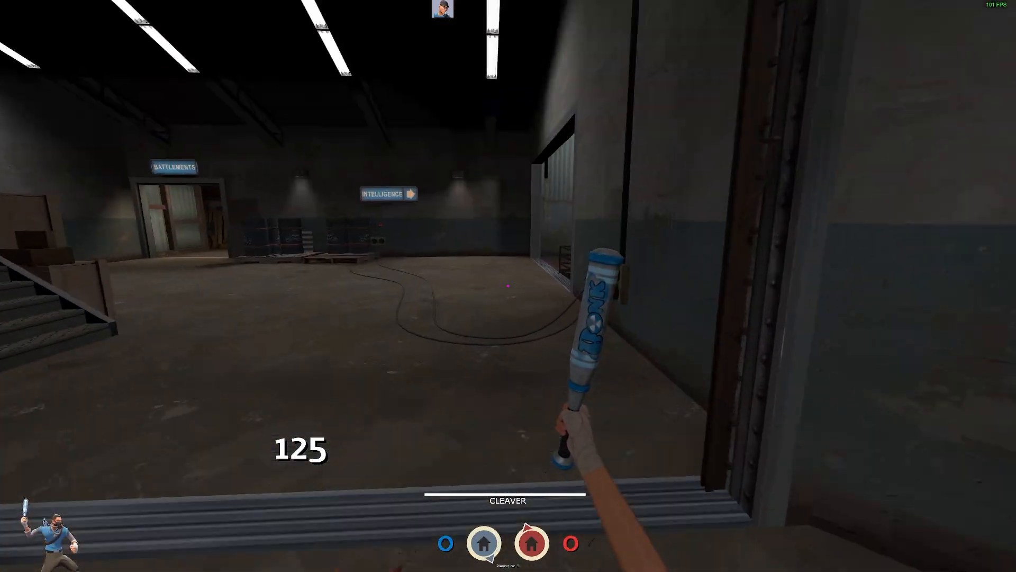
key(w)
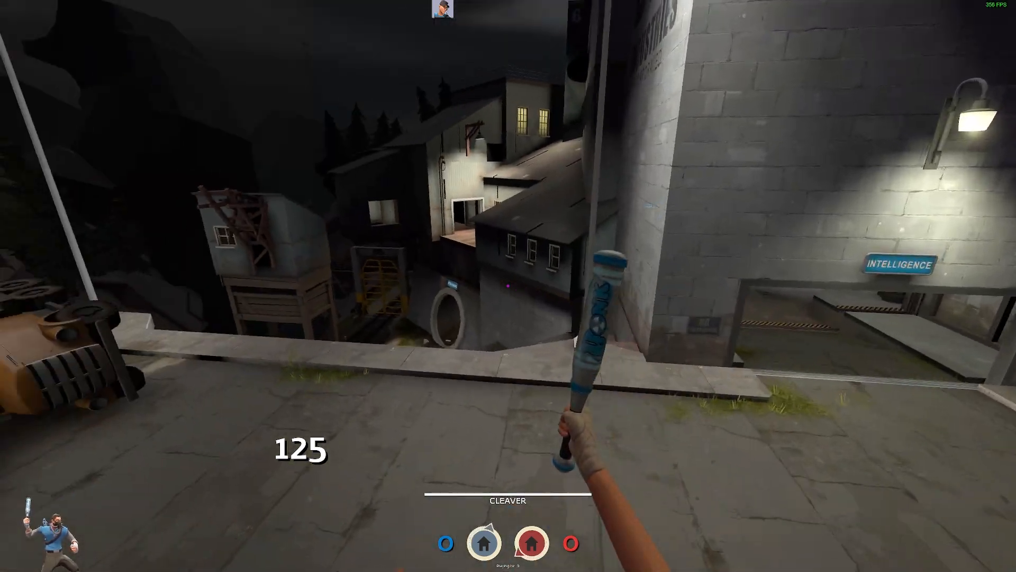
key(w)
key(Tab)
key(space)
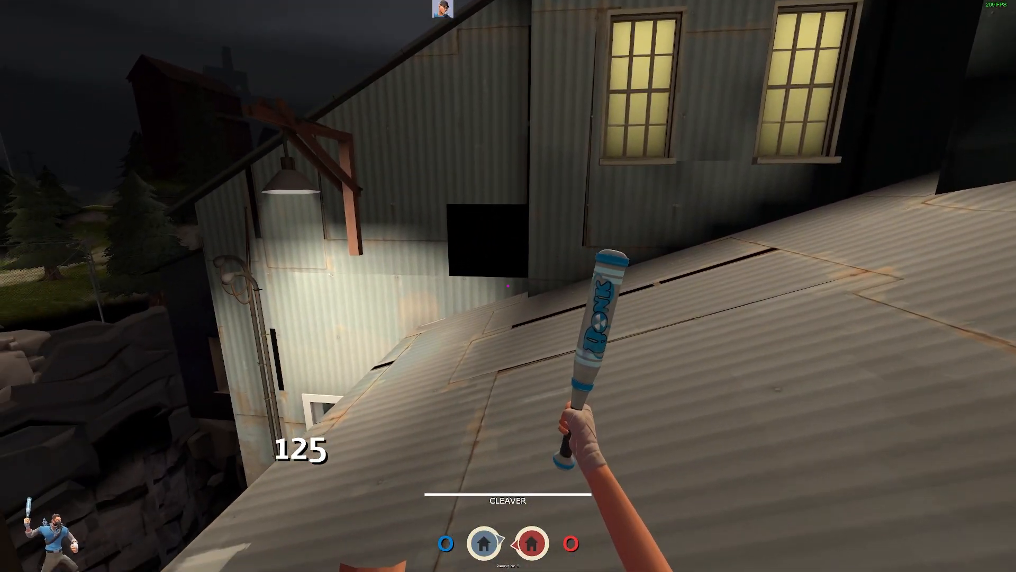
key(w)
key(w)
key(space)
click(508, 286)
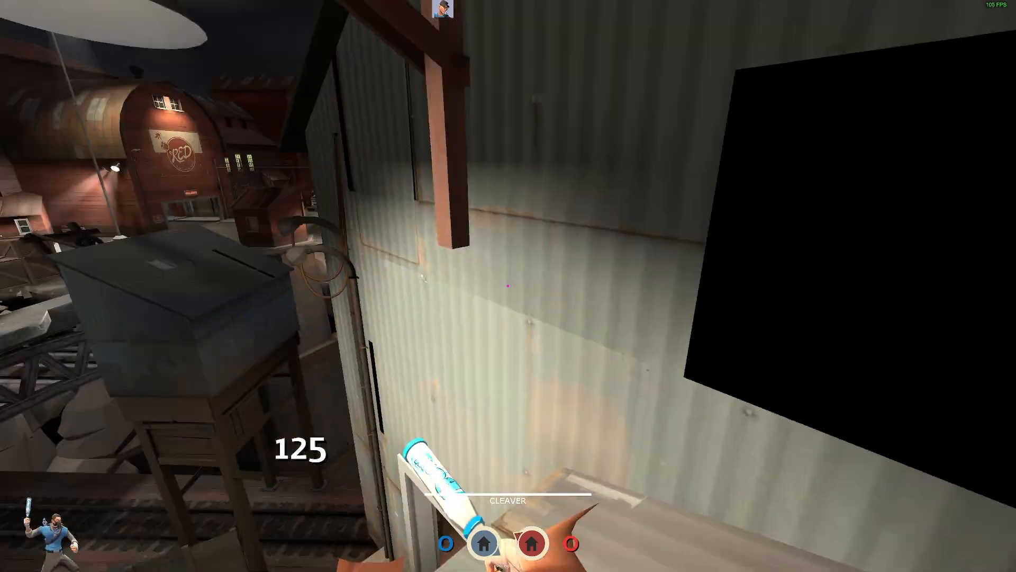
click(508, 286)
key(w)
key(space)
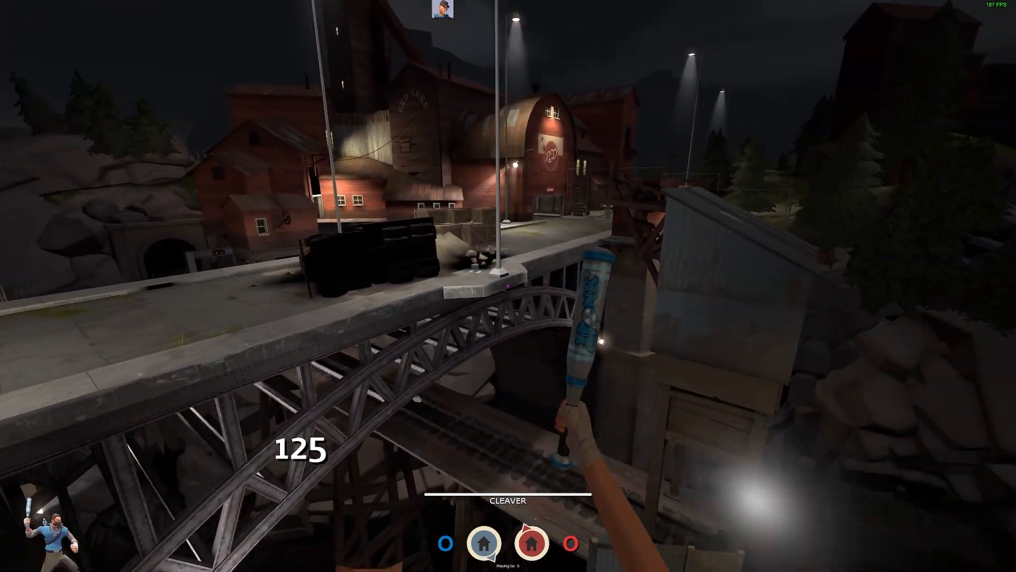
key(space)
key(w)
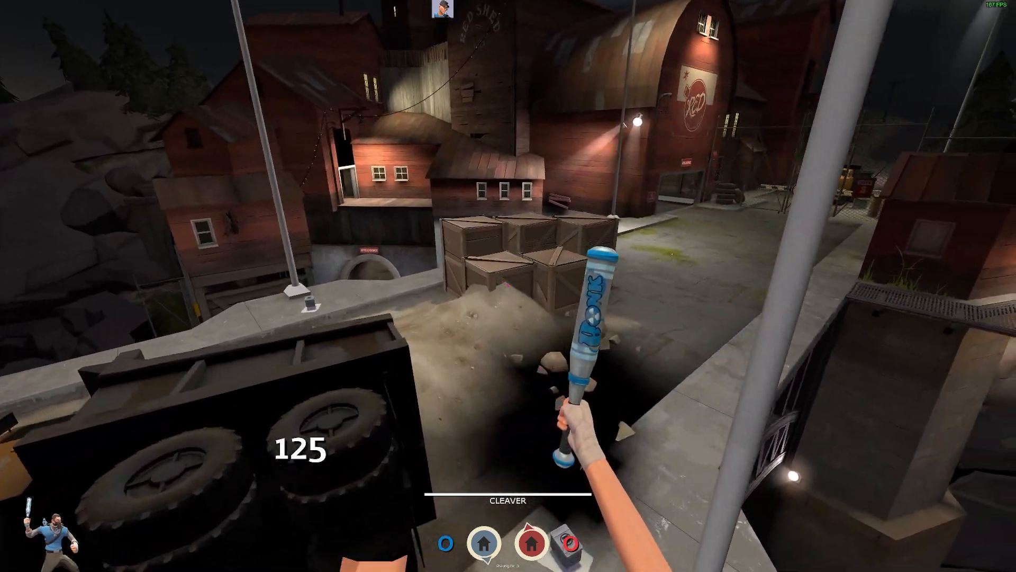
key(space)
key(w)
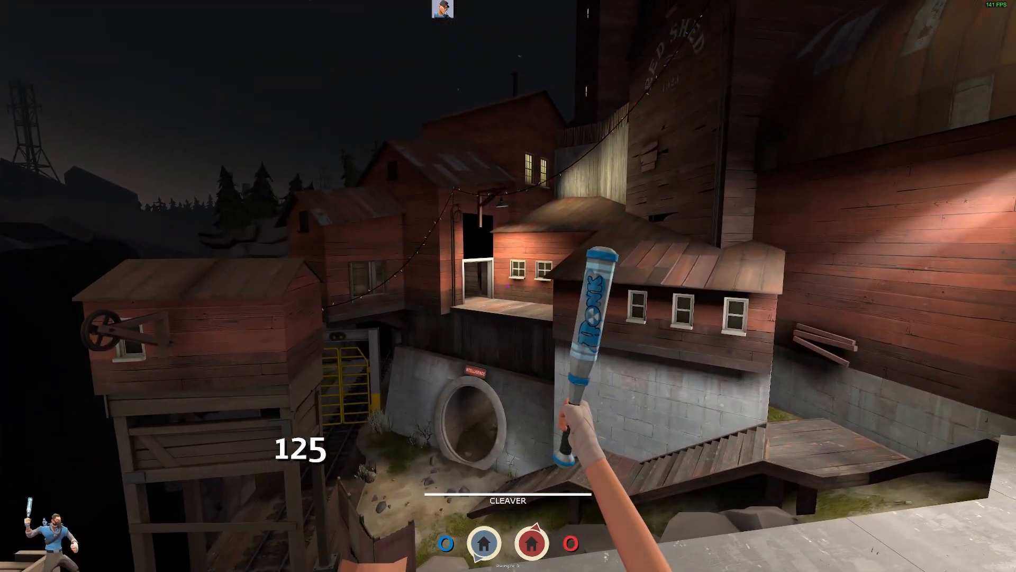
Switch back to Hammer++ and delete the tall player clip brush above the RED-side tower shed's roof
key(Escape)
key(alt+Tab)
key(z)
click(276, 181)
key(z)
key(d)
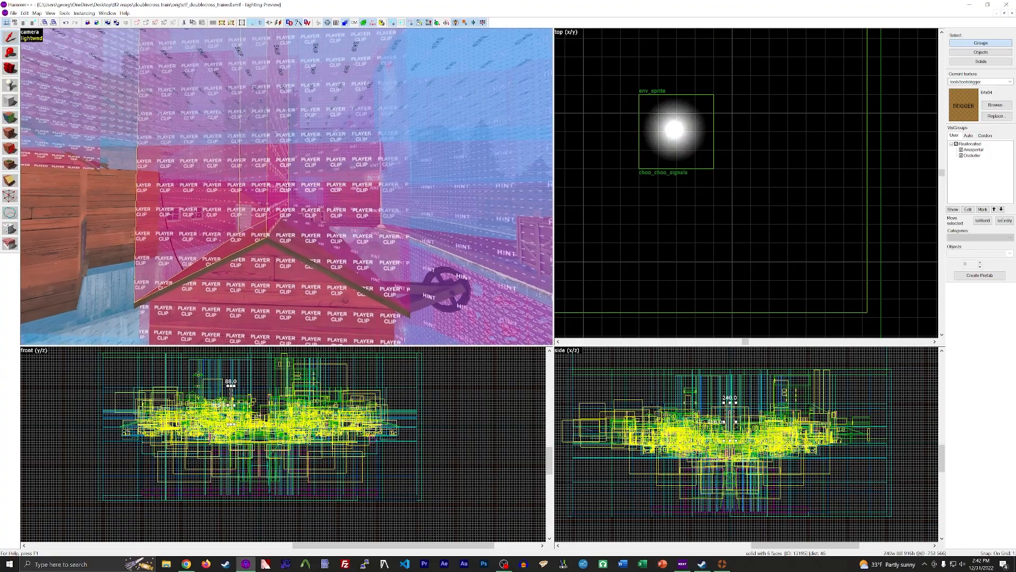
key(s)
key(z)
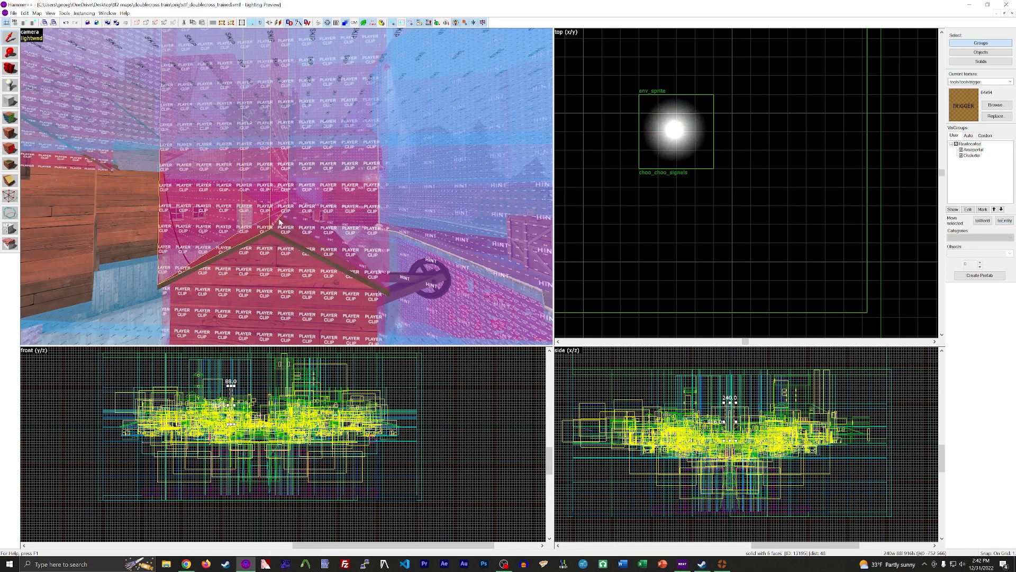
key(Delete)
Delete the matching tall player clip brush above the BLU-side tower shed's roof
key(z)
key(s)
key(w)
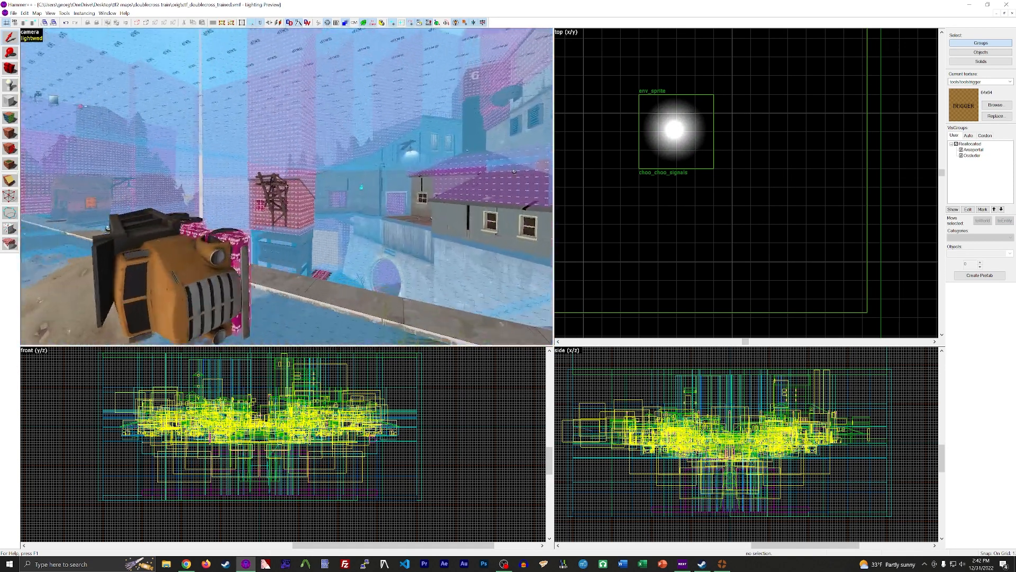
key(z)
click(293, 169)
key(Delete)
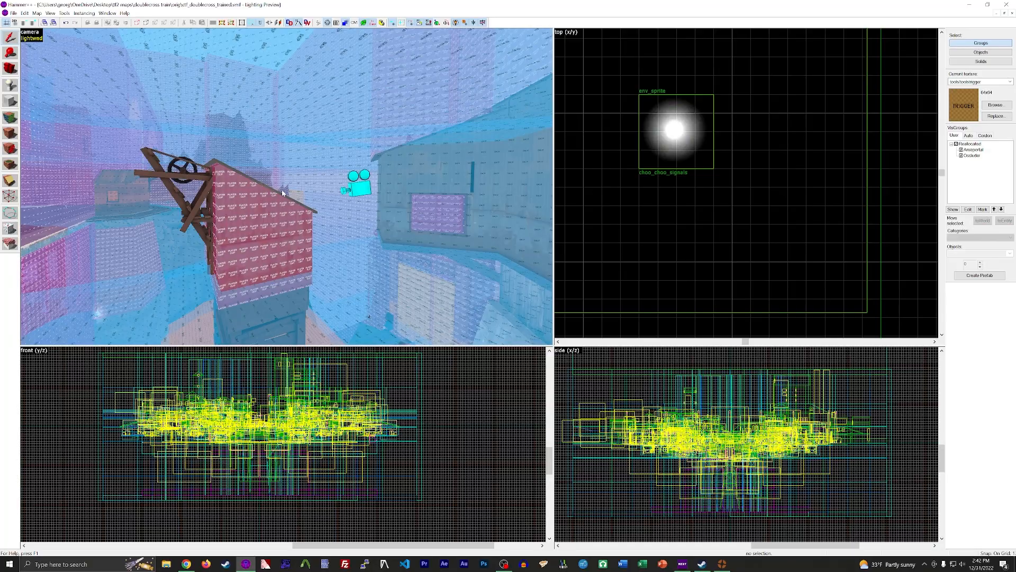
Examine how the remaining player clips and roof brushes fit around the tower sheds on both sides
key(z)
key(w)
key(a)
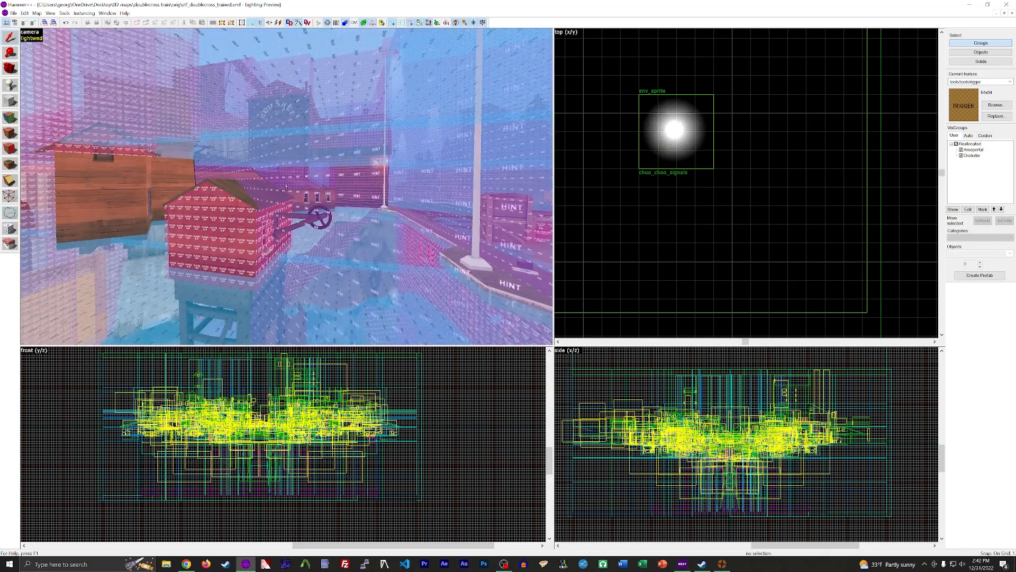
key(w)
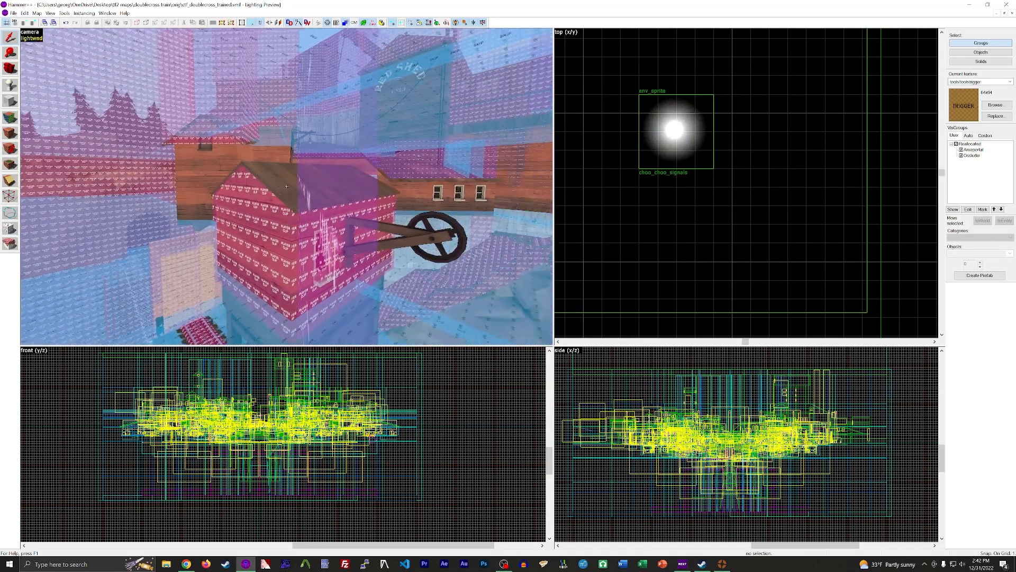
key(a)
key(z)
key(a)
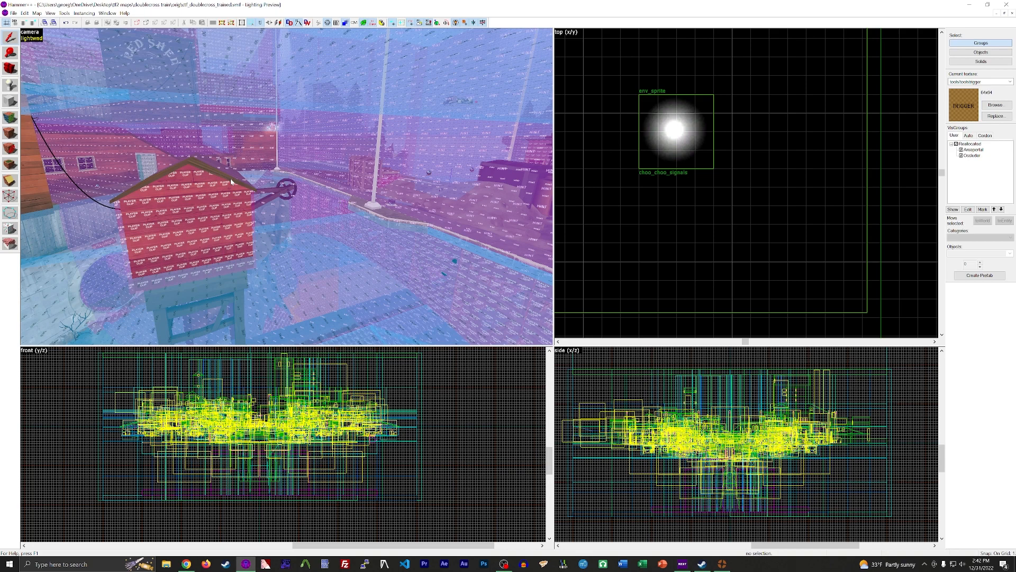
click(171, 175)
click(188, 162)
click(239, 177)
click(216, 176)
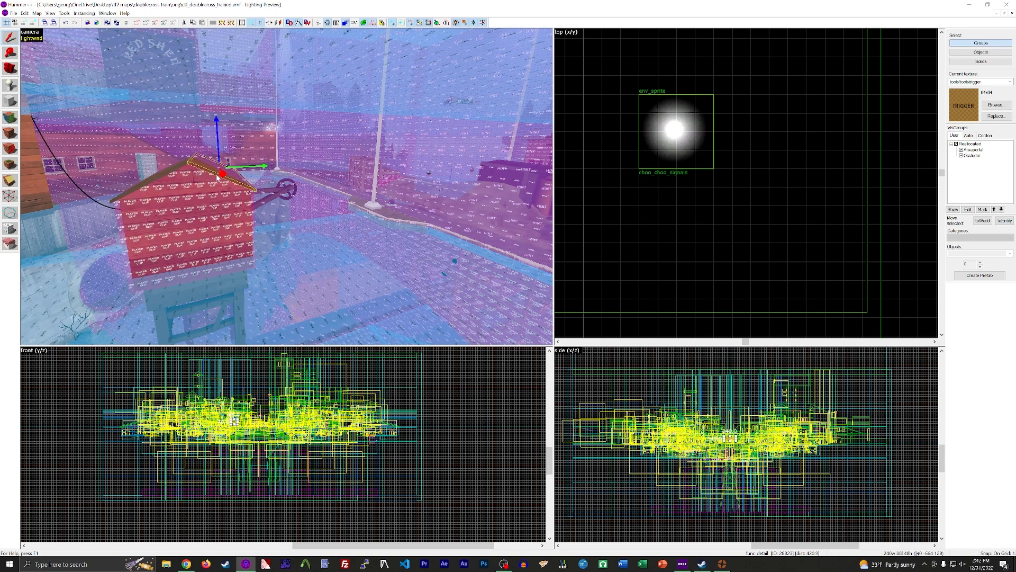
click(246, 186)
key(z)
key(w)
key(w)
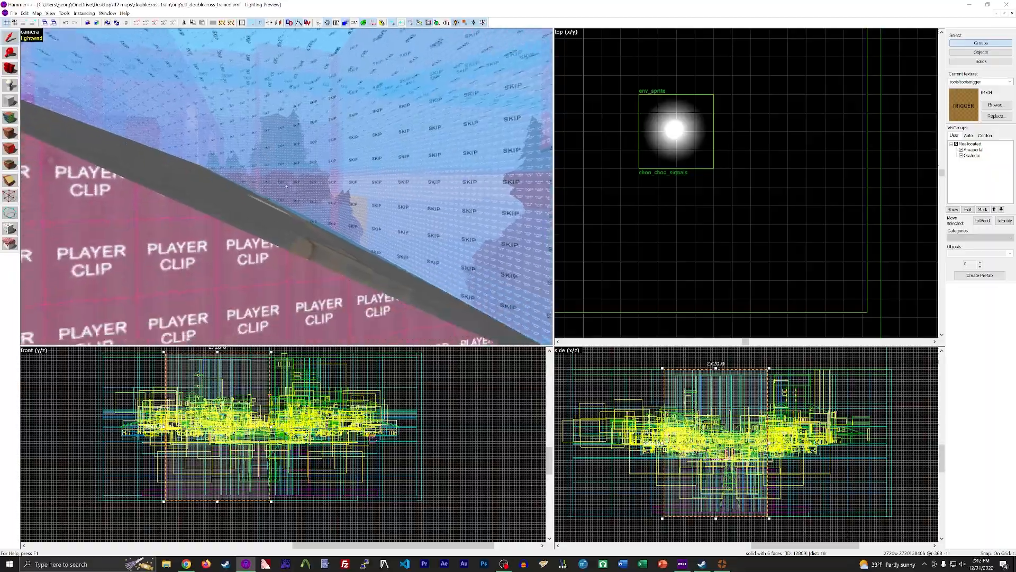
Set both Volume and Start Volume of the choo_choo_horn ambient_generic beside the train timer to 5, and save the map
key(w)
key(z)
key(z)
key(w)
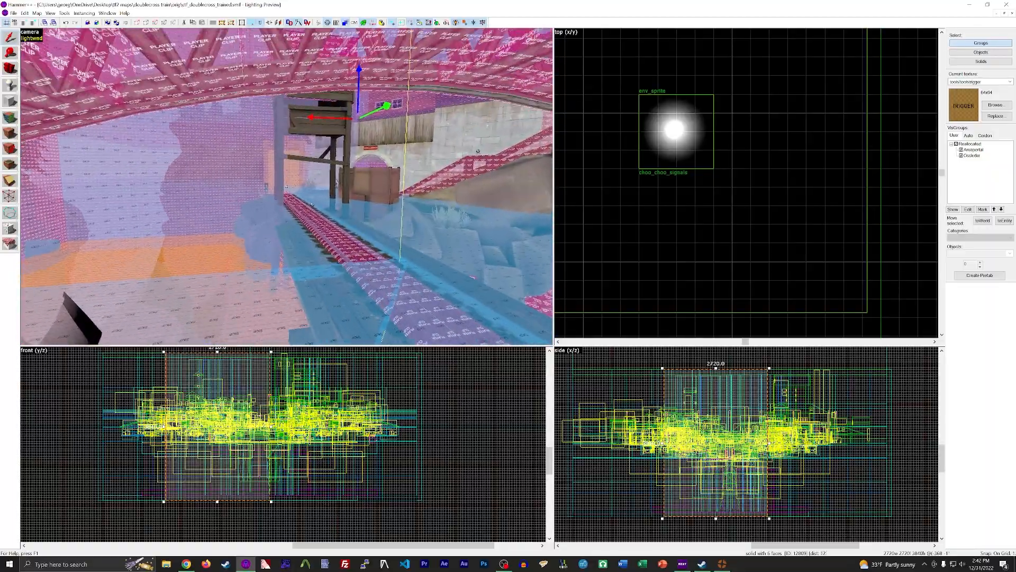
key(w)
key(z)
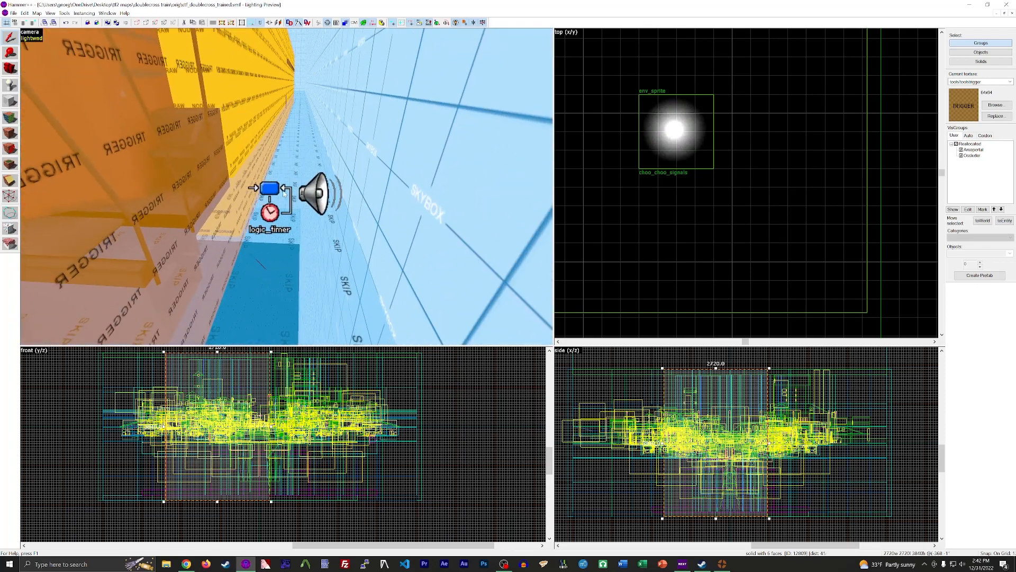
double_click(286, 193)
click(466, 270)
key(Return)
click(320, 193)
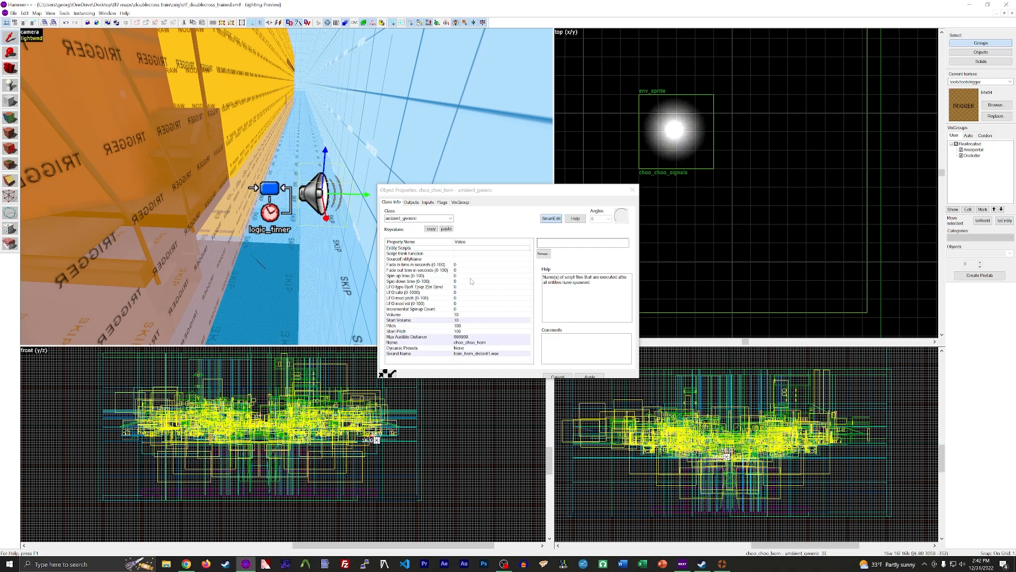
click(465, 321)
text(5)
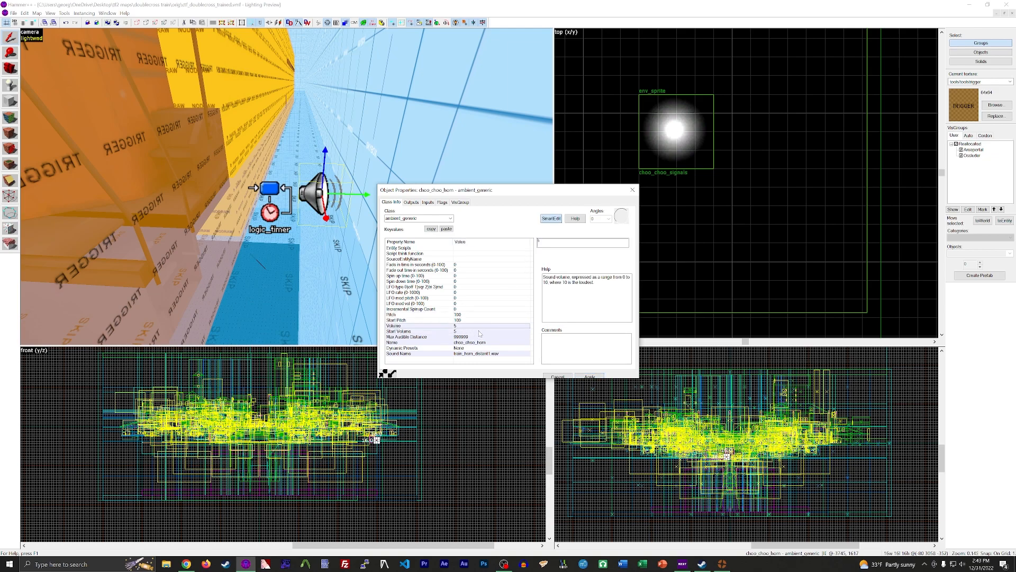
click(633, 190)
click(13, 13)
click(21, 46)
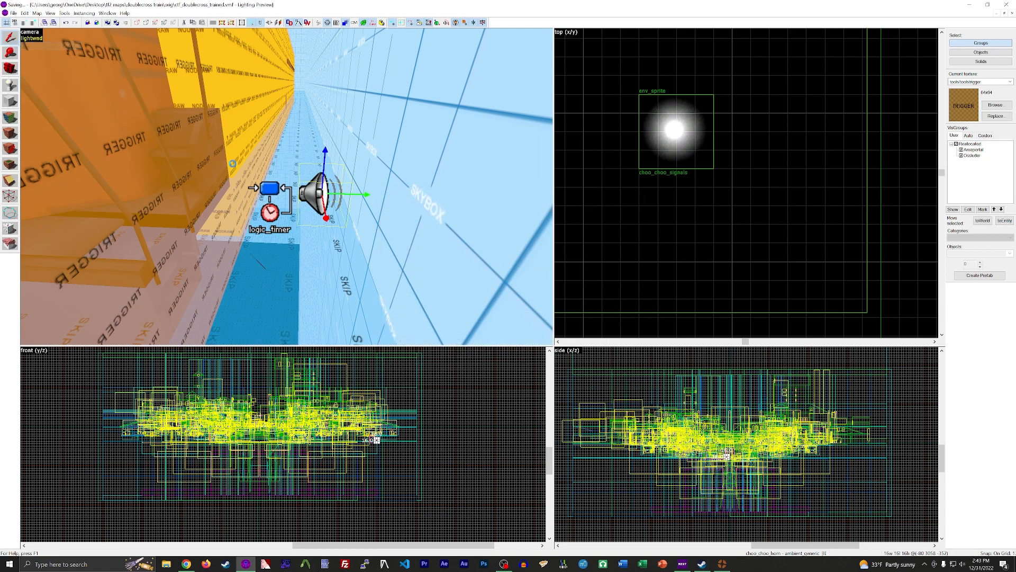
Hide the tool-textured brushes to expose the BLU control room's visible geometry
key(z)
key(w)
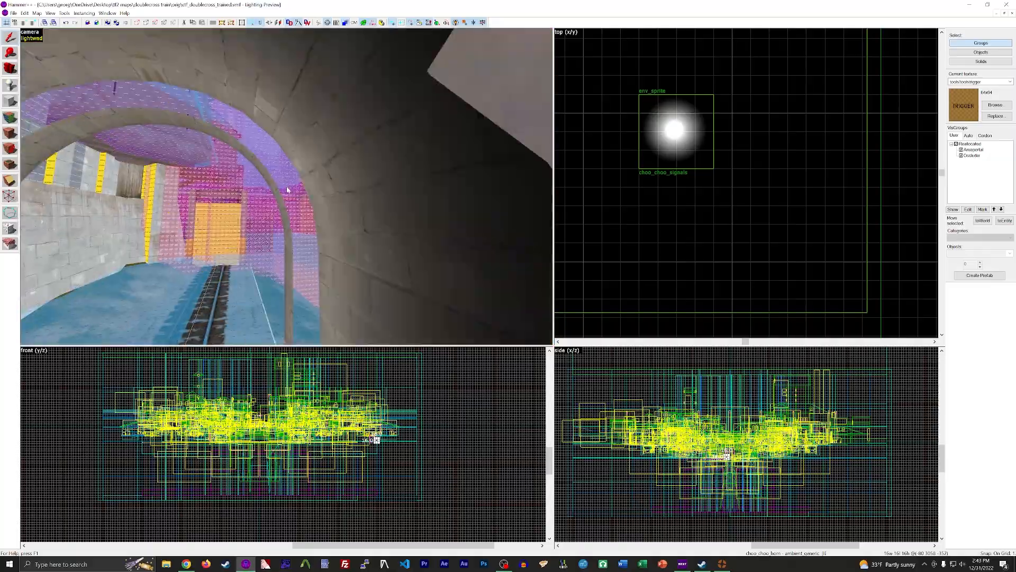
key(z)
key(w)
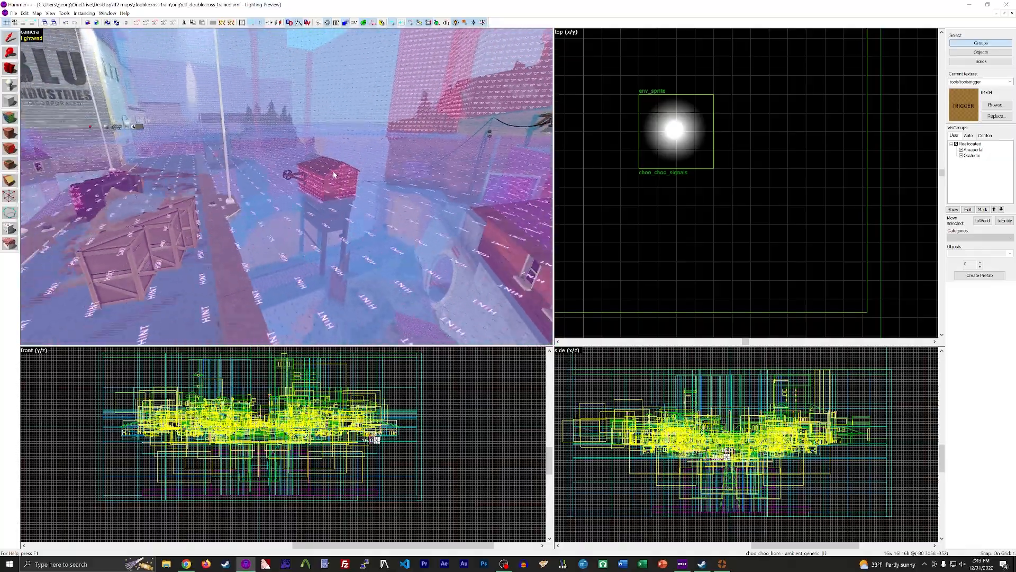
key(w)
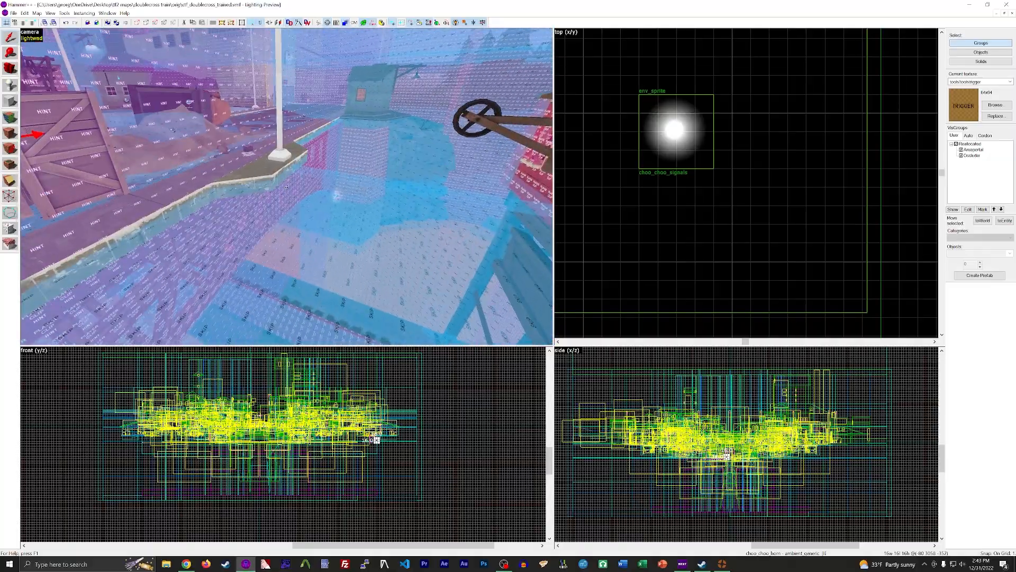
key(w)
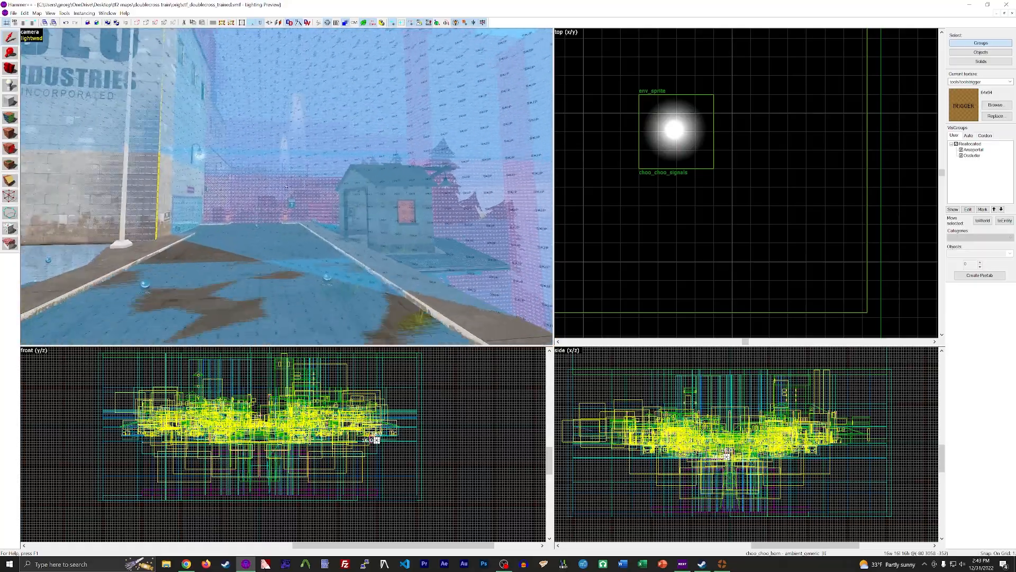
key(w)
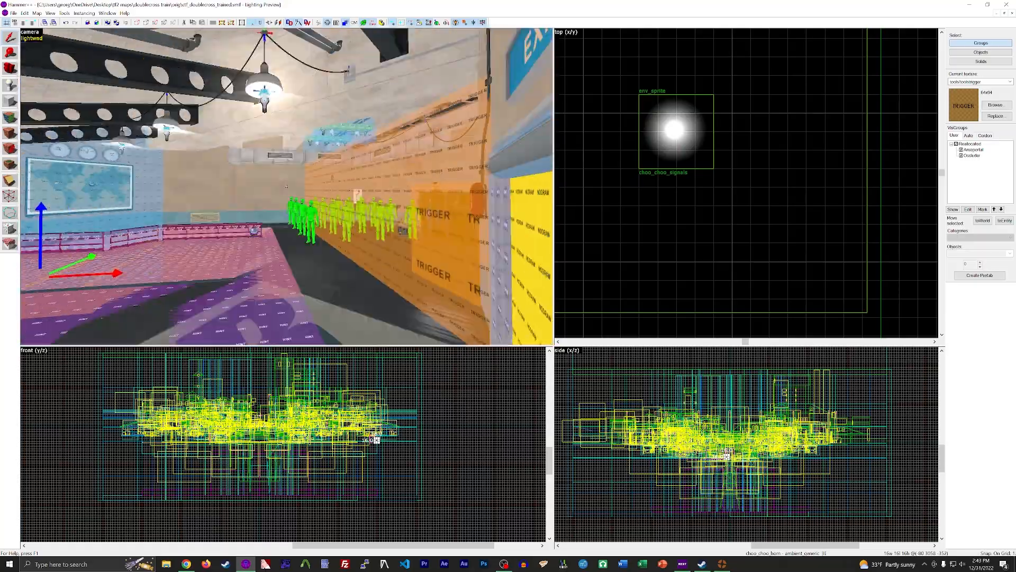
key(z)
click(463, 23)
key(z)
key(a)
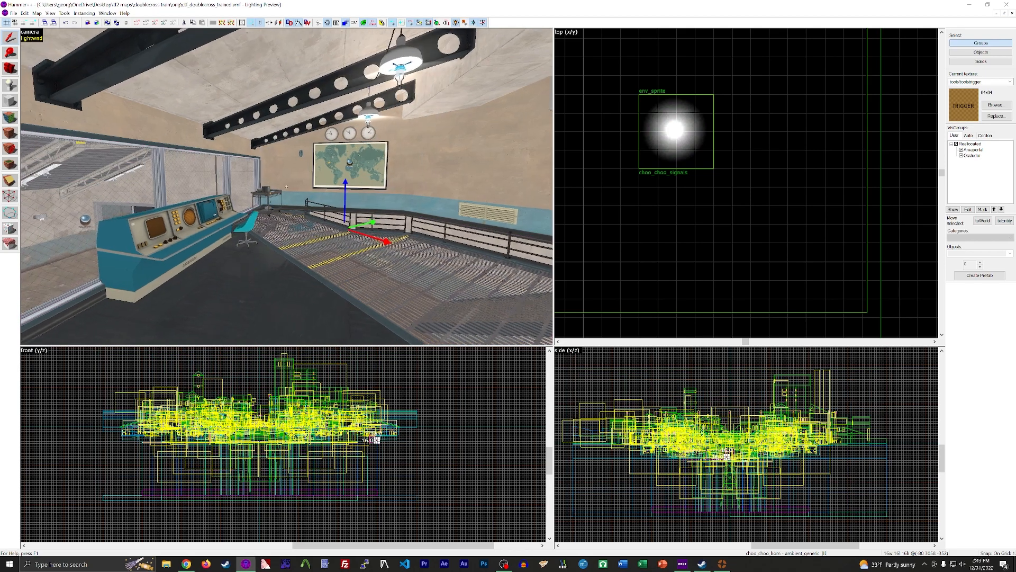
Place a prop_static on the BLU control-room console using the train_enginecar_skybox.mdl world model, with its yaw at 315
key(s)
key(z)
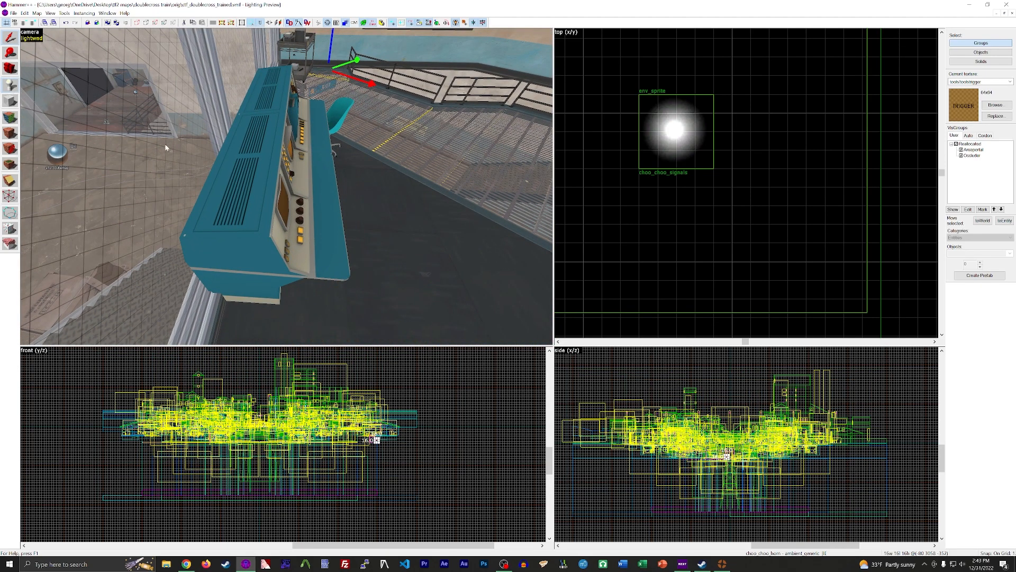
click(240, 191)
key(alt+Return)
click(500, 251)
click(547, 257)
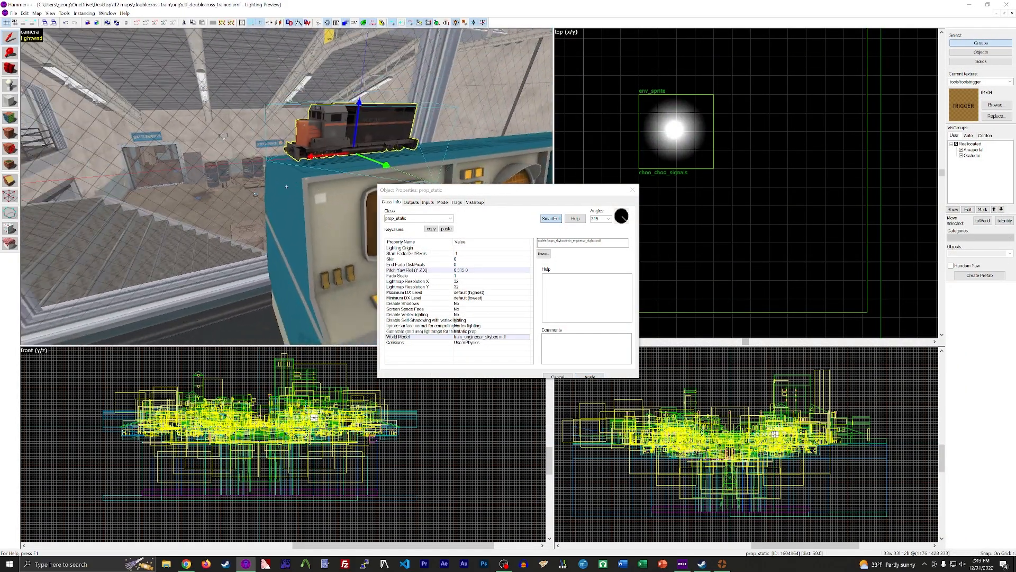
Position the miniature train engine along the top of the BLU control-room console
key(d)
key(z)
drag(207, 153, 288, 158)
key(z)
key(a)
key(a)
key(z)
drag(272, 114, 290, 142)
Paste a copy of the miniature train engine onto the red console in the RED control room
key(w)
key(shift+p)
key(shift+s)
key(z)
key(w)
key(ctrl+v)
key(z)
click(310, 204)
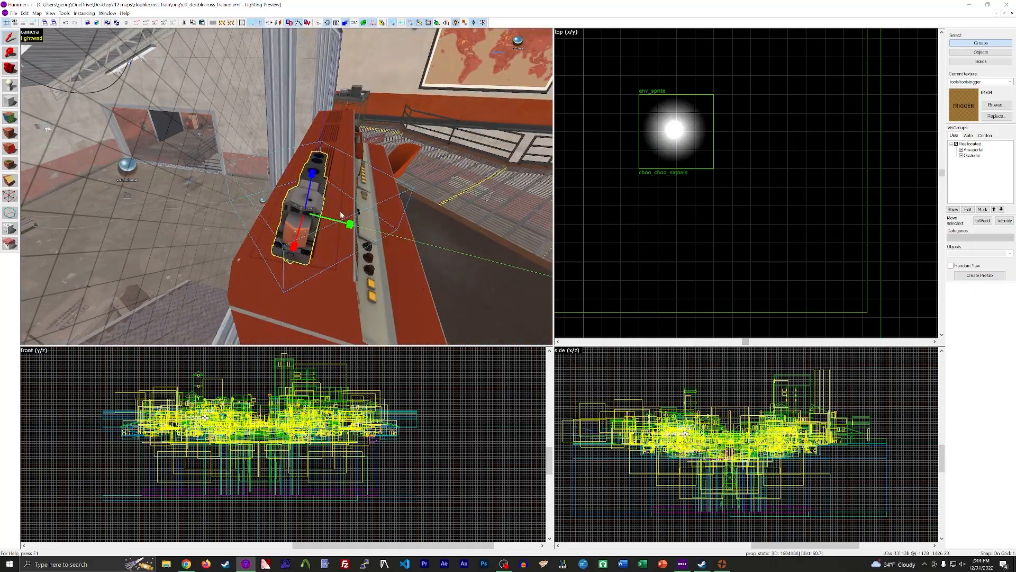
Nudge the copied miniature train into place on top of the RED console
drag(345, 216, 341, 220)
click(309, 204)
key(z)
drag(264, 74, 261, 86)
key(z)
key(z)
Paste another miniature train engine and position it on the hood of the orange dump truck
key(w)
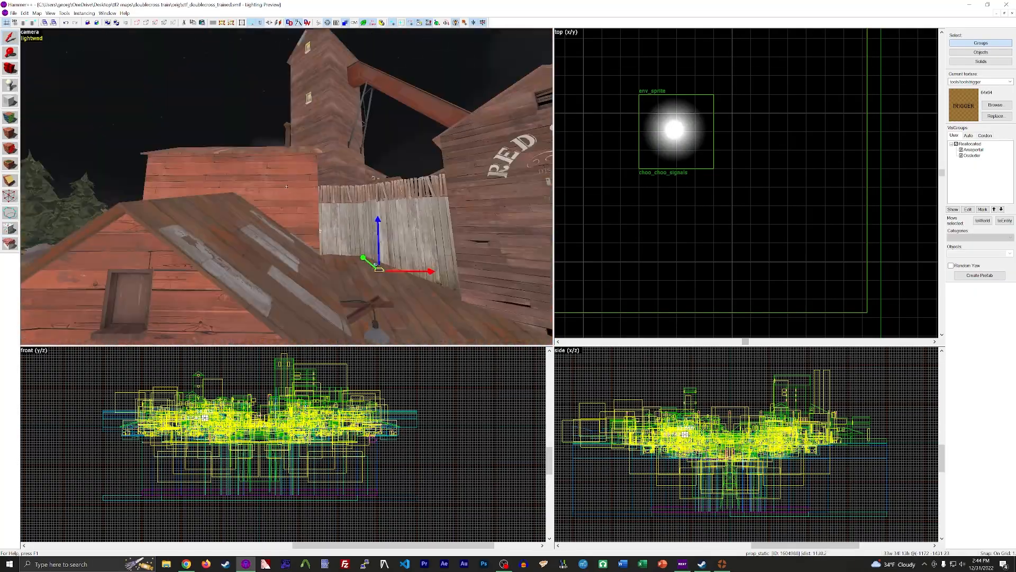
key(ctrl+v)
key(z)
drag(308, 163, 297, 114)
key(alt+Return)
click(632, 190)
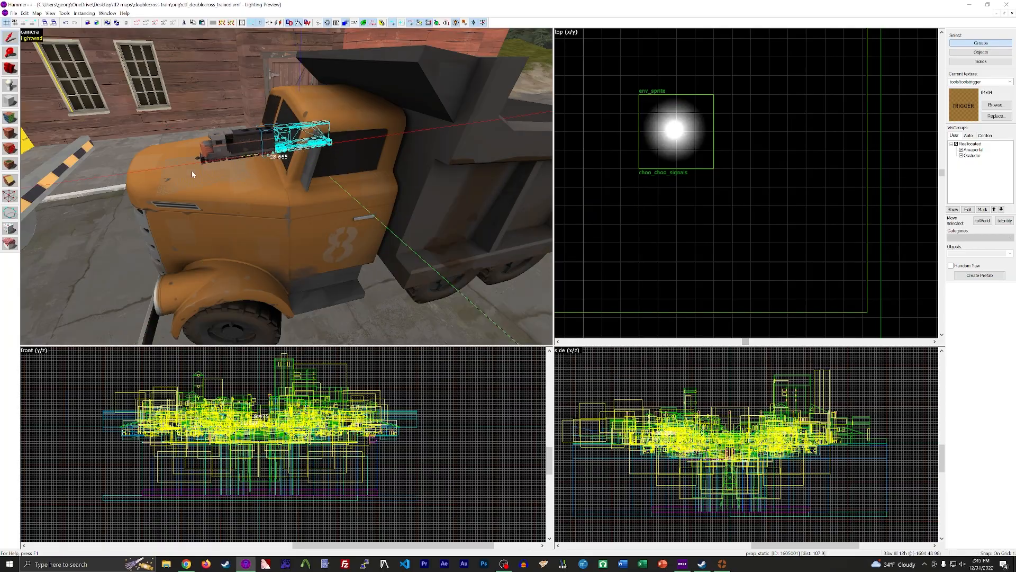
Review the miniature train props' object properties, including the Collisions setting, and save the map
key(z)
key(z)
key(alt+Return)
click(466, 343)
click(633, 190)
key(z)
key(w)
key(w)
key(z)
key(alt+Return)
click(632, 190)
key(z)
key(alt+Return)
click(632, 190)
click(14, 13)
click(25, 47)
Check the selected prop's object properties and adjust its position in the 3D view
key(z)
key(z)
key(alt+Return)
click(632, 190)
key(z)
key(z)
drag(319, 184, 293, 128)
key(z)
key(w)
key(z)
key(z)
key(w)
key(z)
key(z)
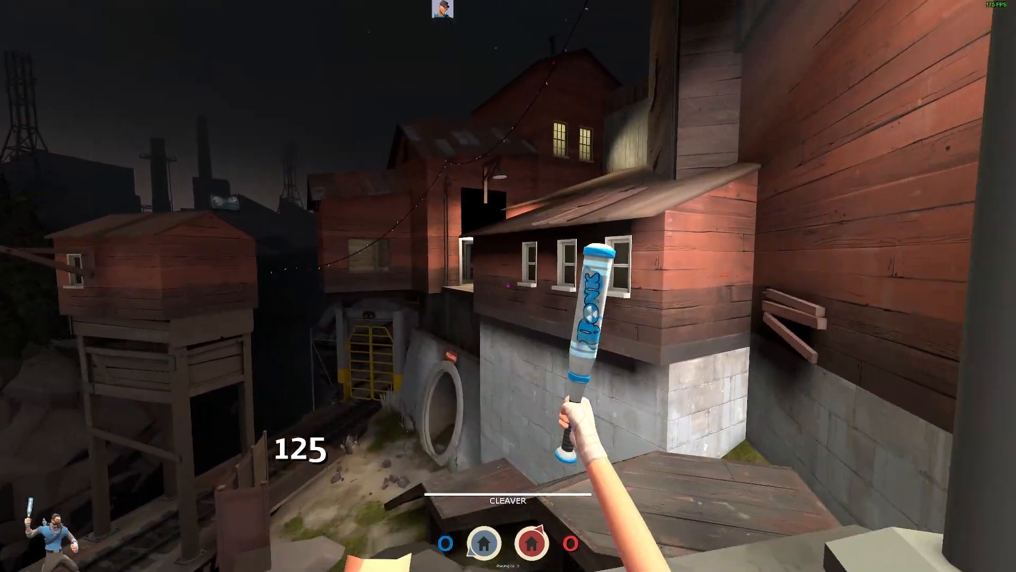
Playtest the RED-side rooftops by jumping across them and looking over the bridge and tower shed
key(w)
key(space)
key(space)
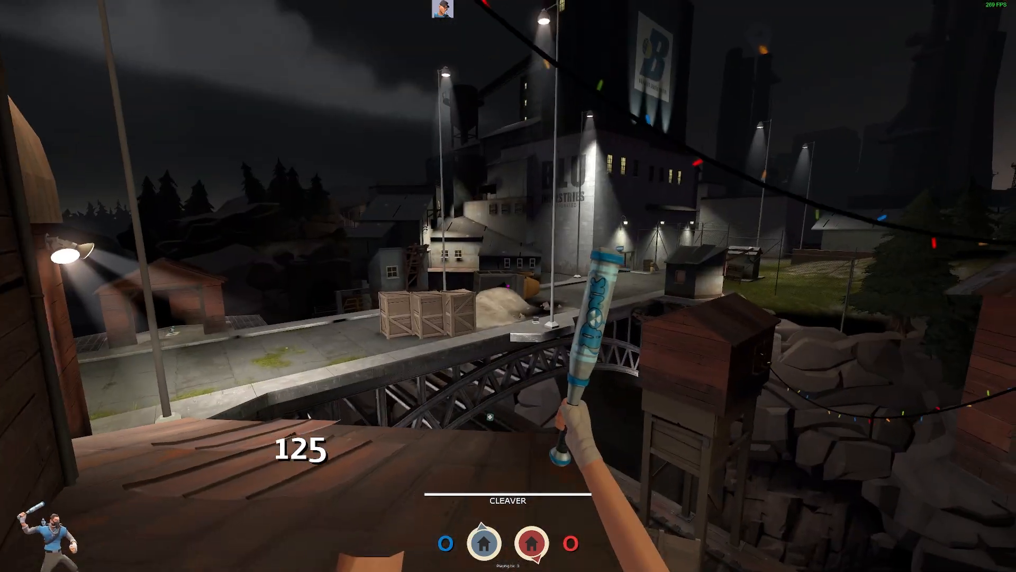
key(s)
click(508, 285)
Switch back to Hammer++ and split the wall brush above the RED-side doorway horizontally into two pieces
key(Escape)
click(951, 13)
click(461, 357)
key(super)
click(248, 565)
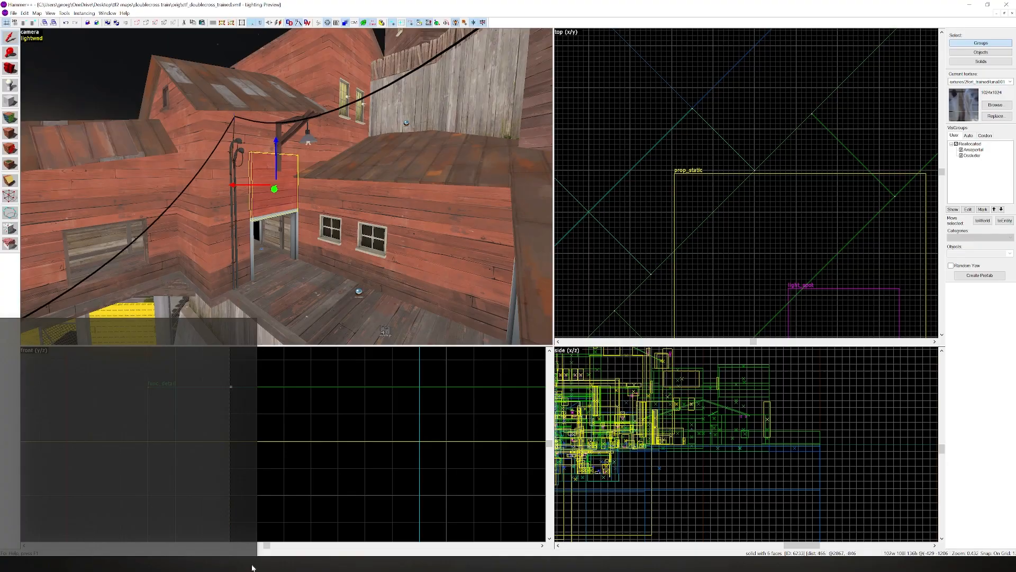
key(w)
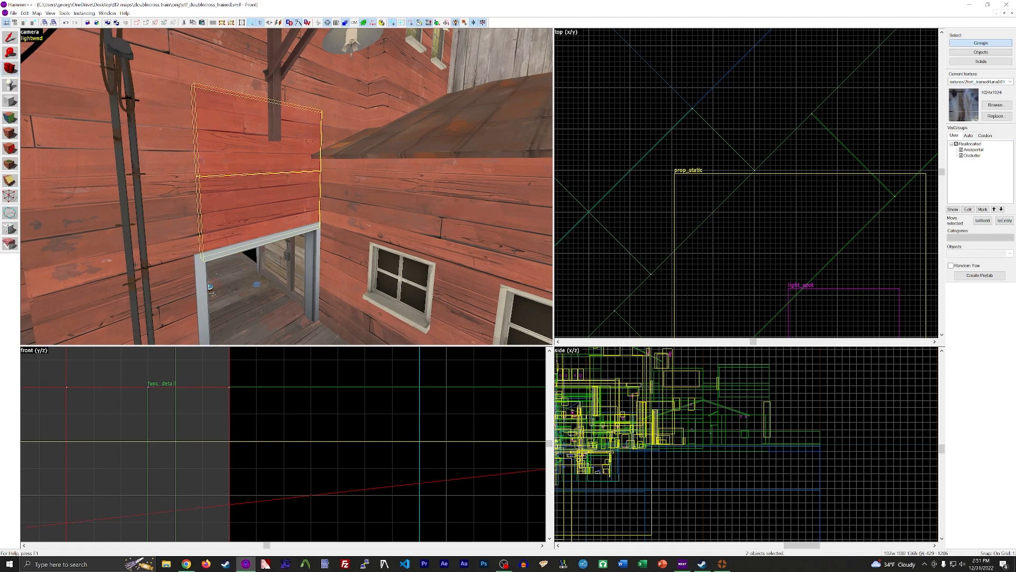
Split the matching BLU-side wall brush beside the sloped metal roof into two pieces with the clipping tool
key(z)
key(w)
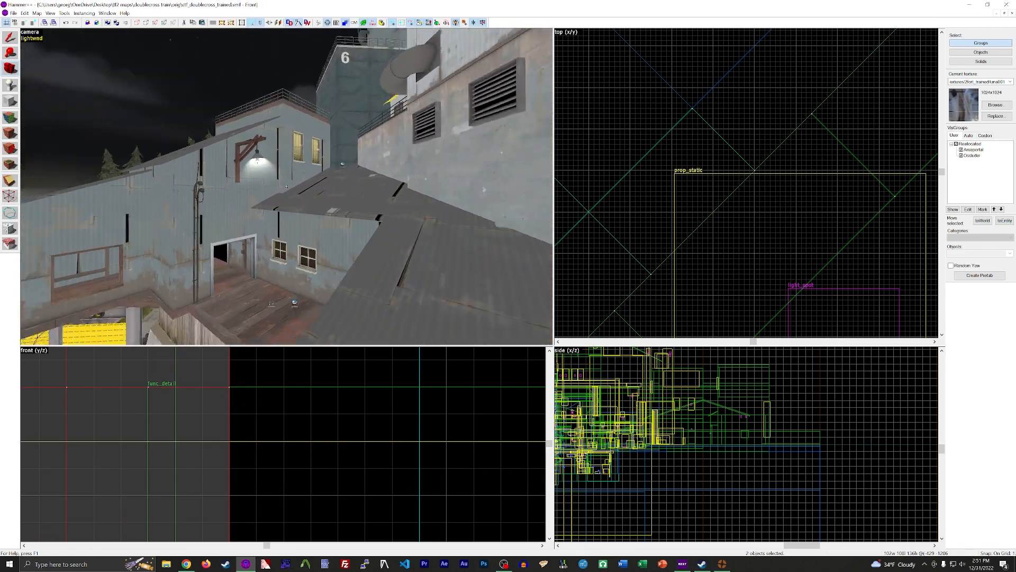
key(z)
click(12, 40)
click(320, 166)
key(z)
key(d)
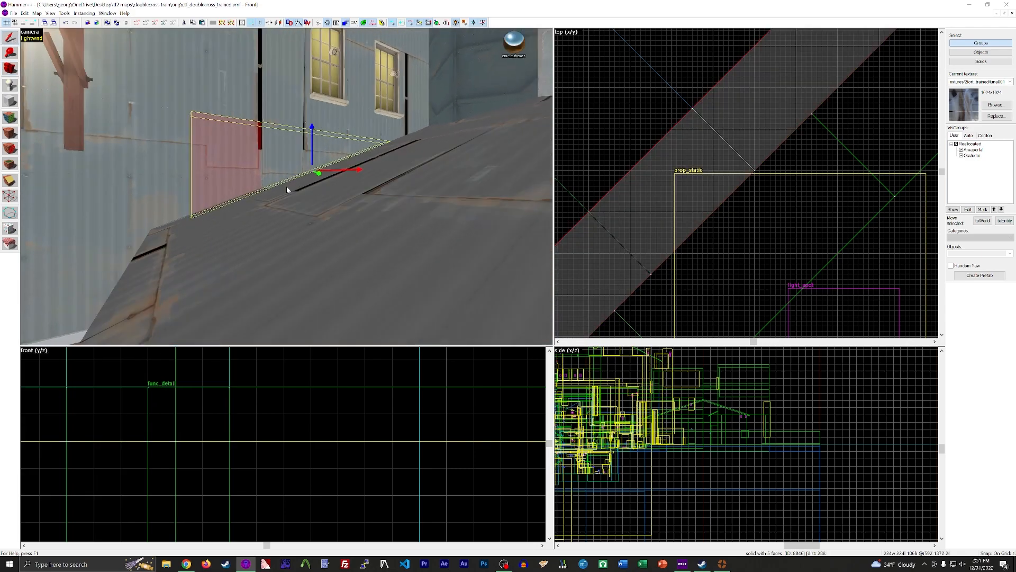
key(s)
key(w)
key(z)
scroll(650, 236, down, 5)
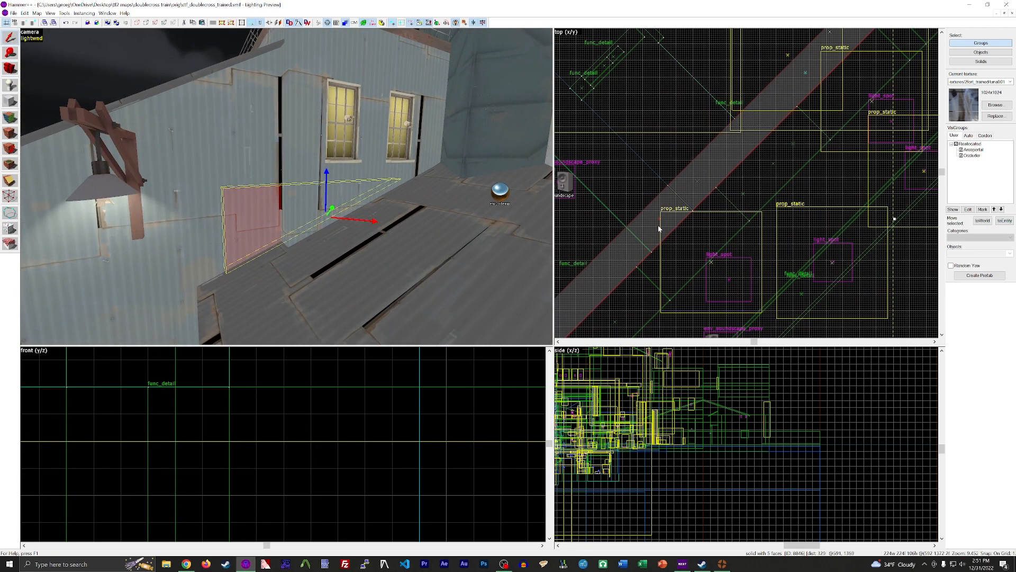
scroll(661, 225, up, 13)
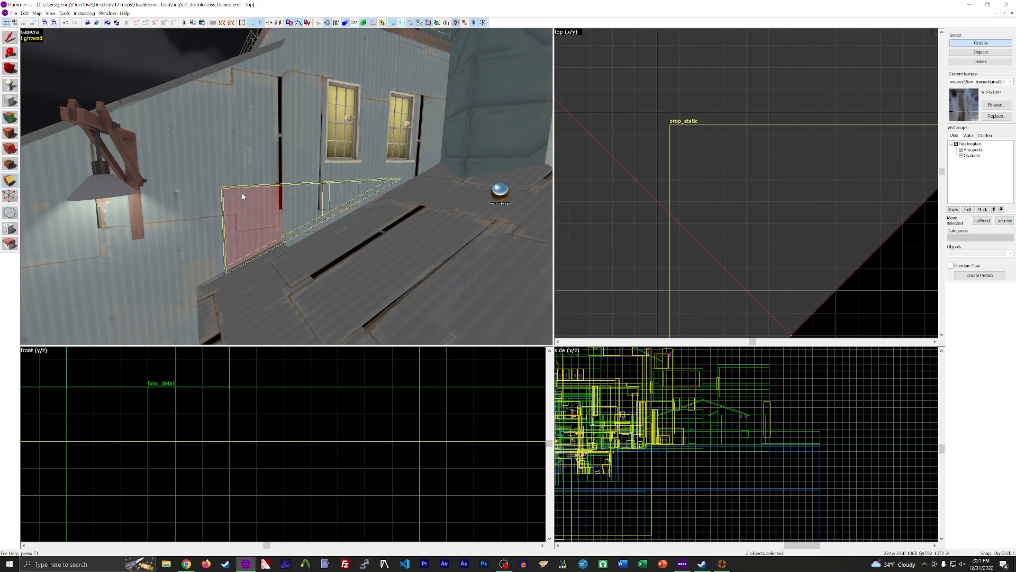
Apply nodraw to the dev-textured faces on both sides of the hidden gap behind the BLU-side wall
key(z)
key(w)
key(z)
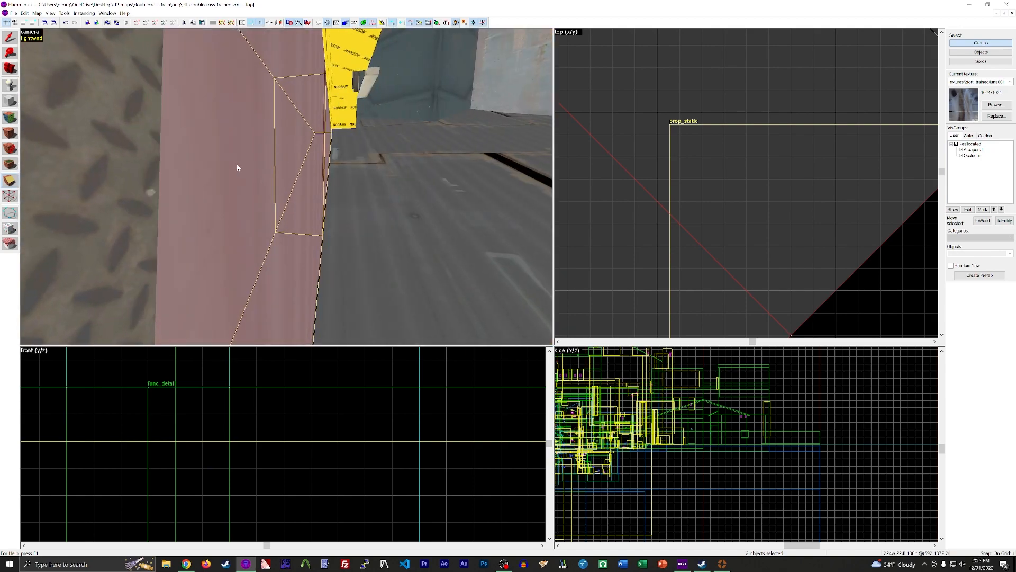
click(10, 117)
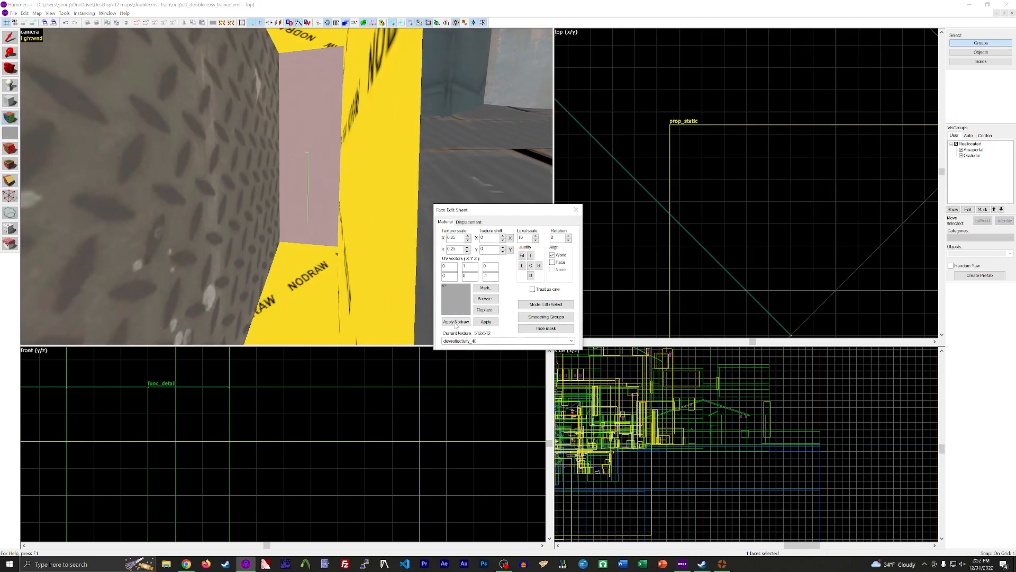
click(456, 324)
key(z)
key(w)
key(z)
click(276, 206)
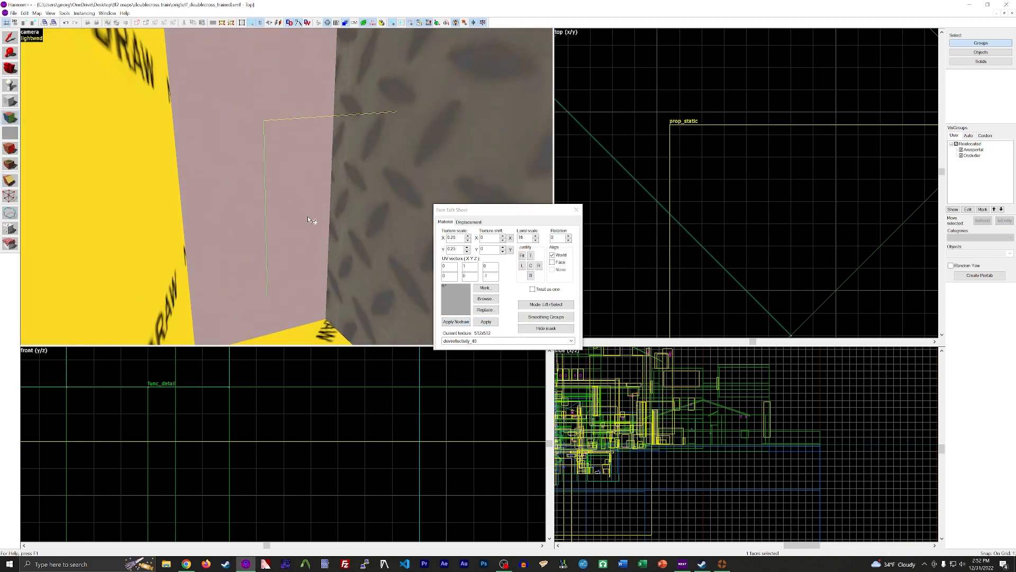
click(457, 323)
Check the RED-side wall beside the roof, and compile the map with the Fast configuration
key(z)
key(w)
key(z)
key(w)
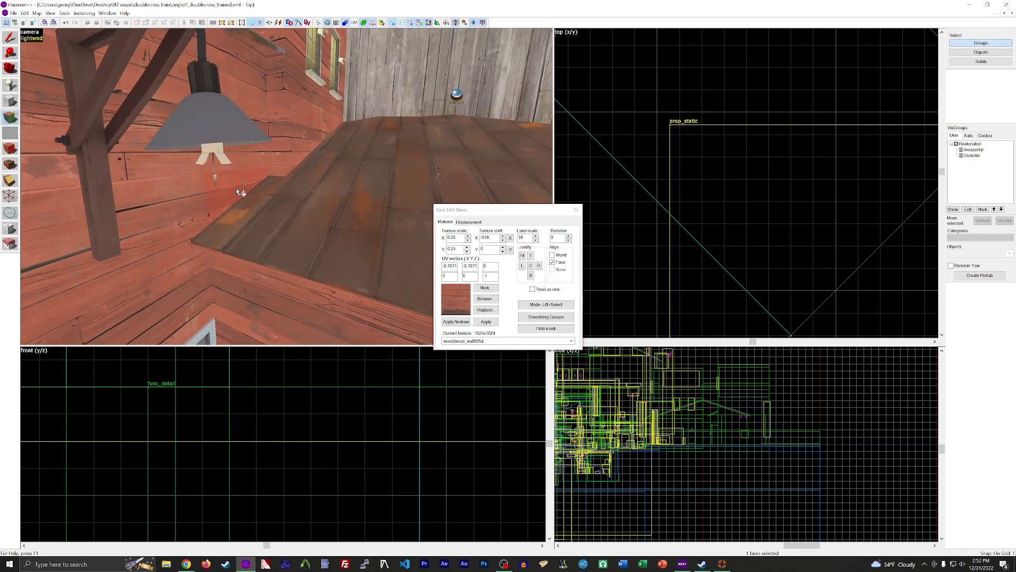
key(z)
key(w)
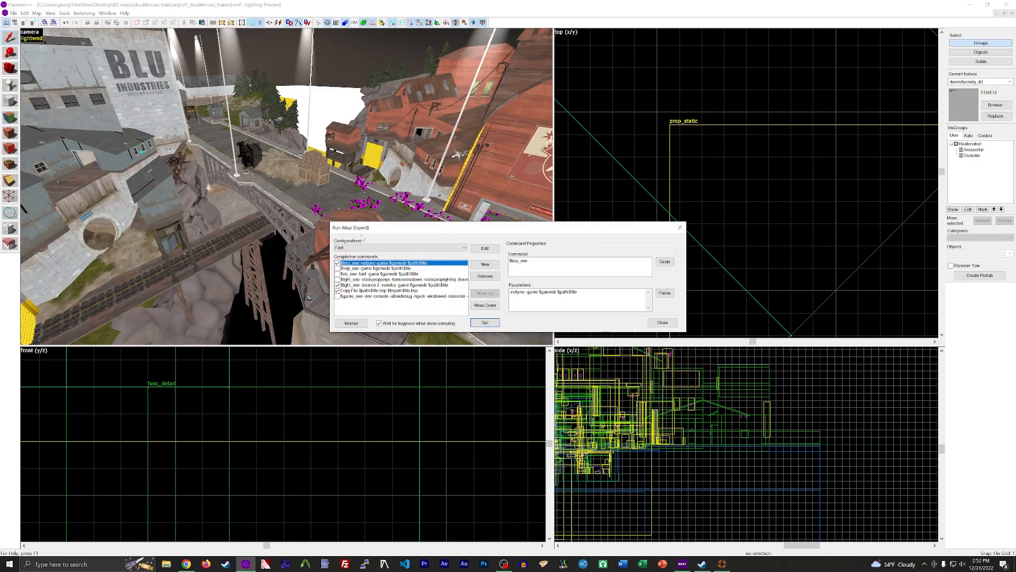
click(390, 247)
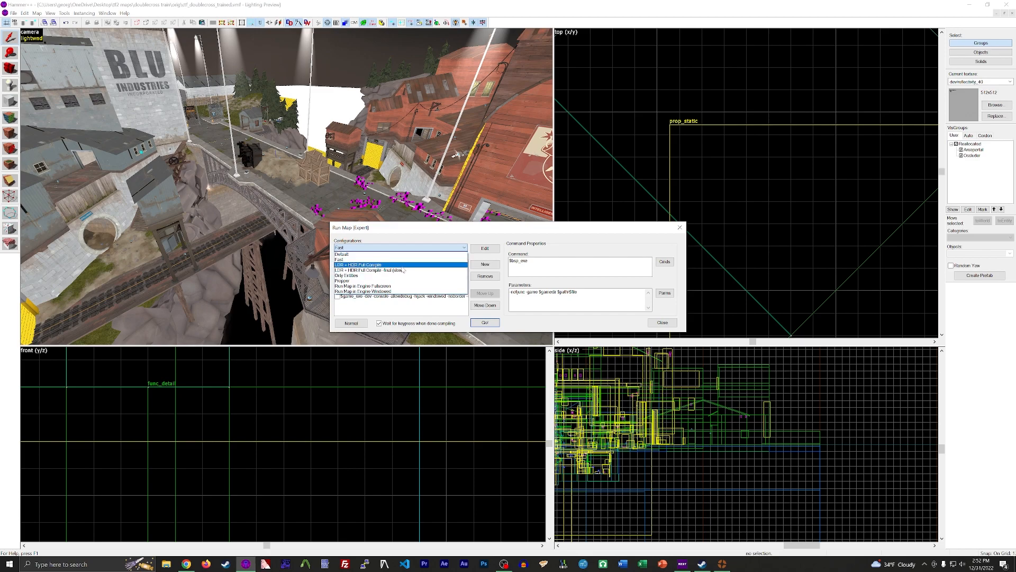
click(404, 260)
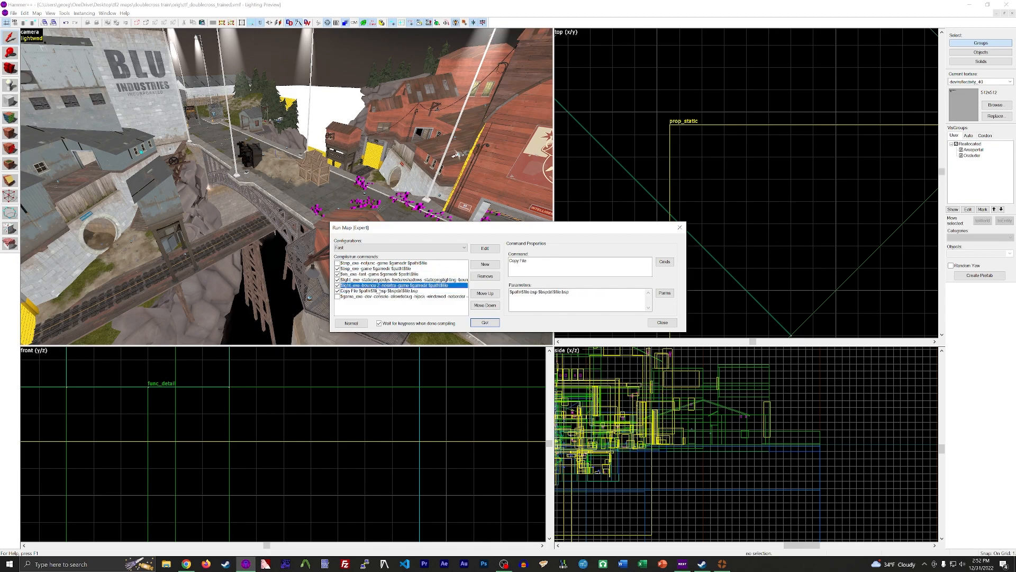
click(474, 324)
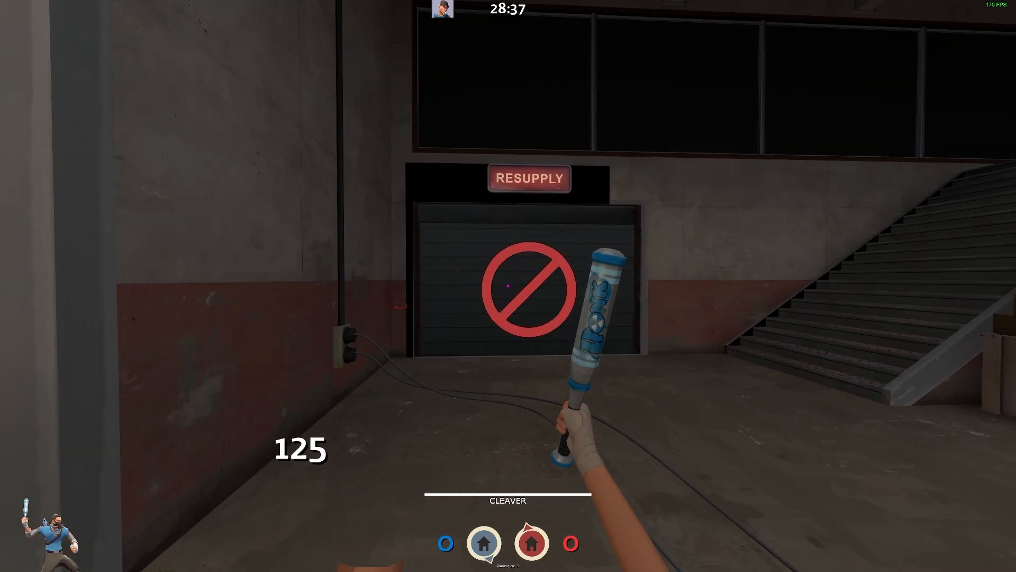
Playtest the compiled map, examining the RED and BLU resupply doors and the ceiling area inside the base
key(w)
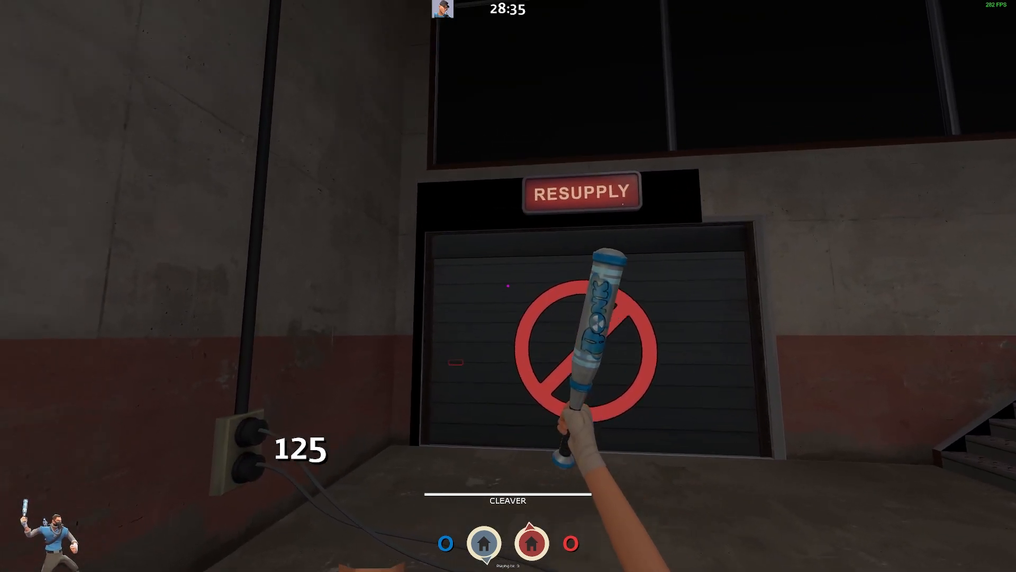
key(w)
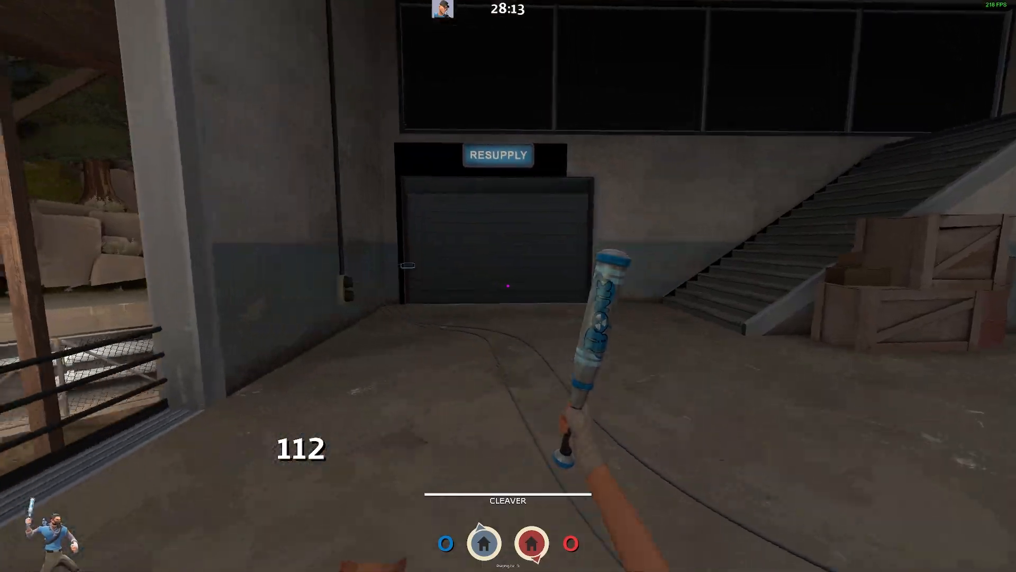
key(w)
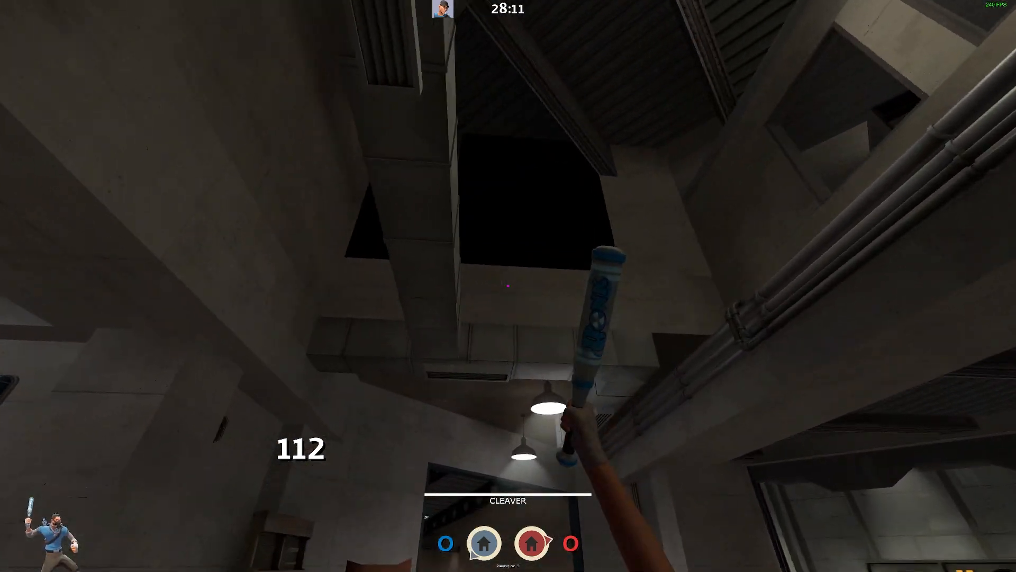
click(508, 286)
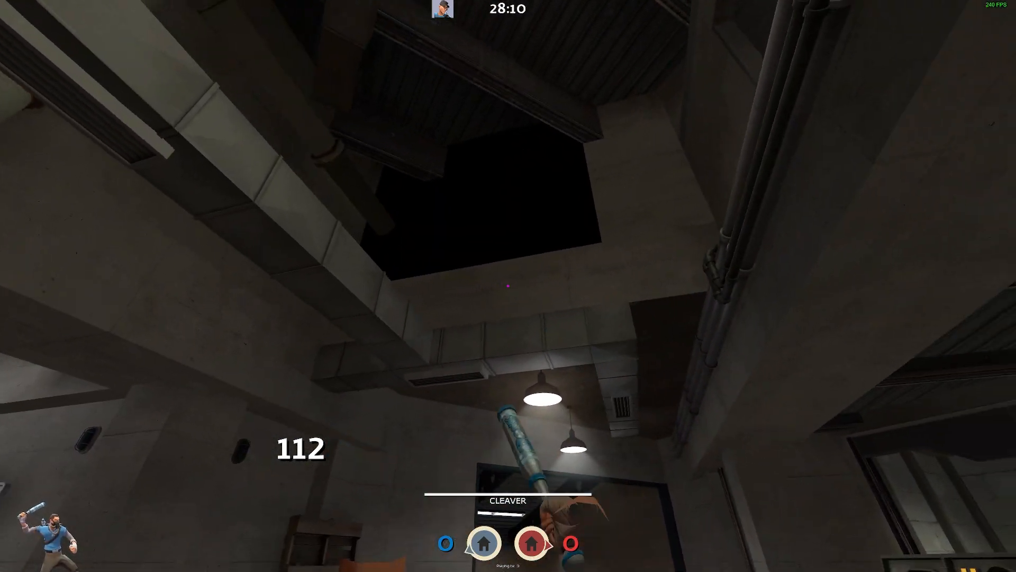
key(w)
key(w)
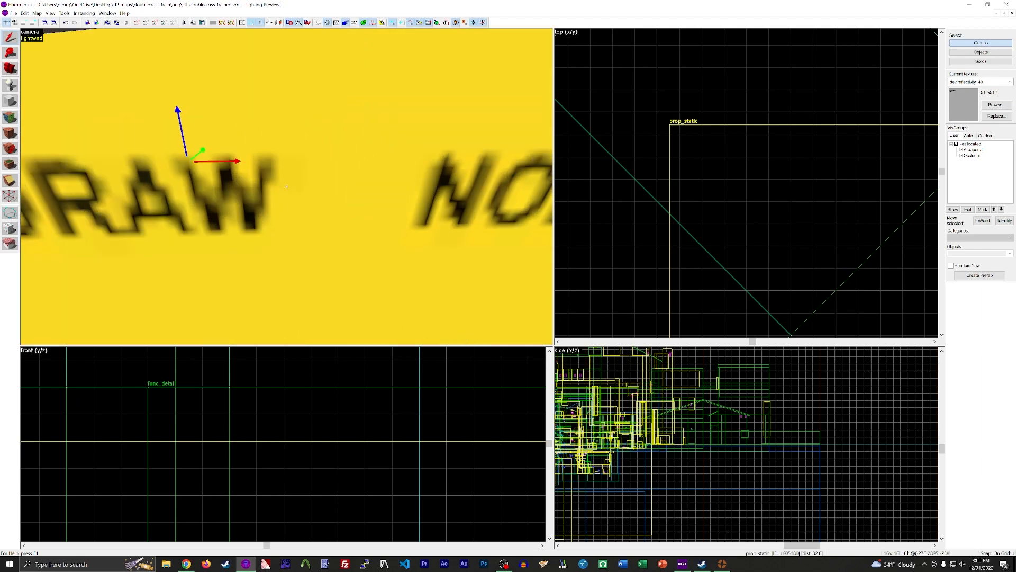
Move the new prop_static entity in front of the slatted wall vent
key(w)
key(z)
drag(236, 195, 374, 189)
key(z)
key(d)
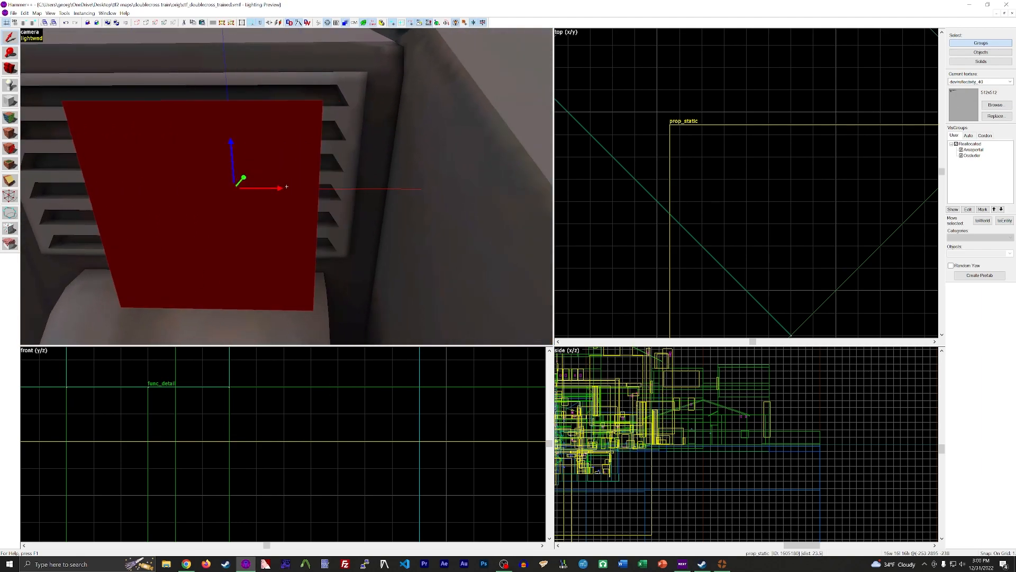
key(z)
drag(216, 185, 255, 188)
Change the prop_static's class to info_particle_system, and open its Start Active setting and flags
key(alt+Return)
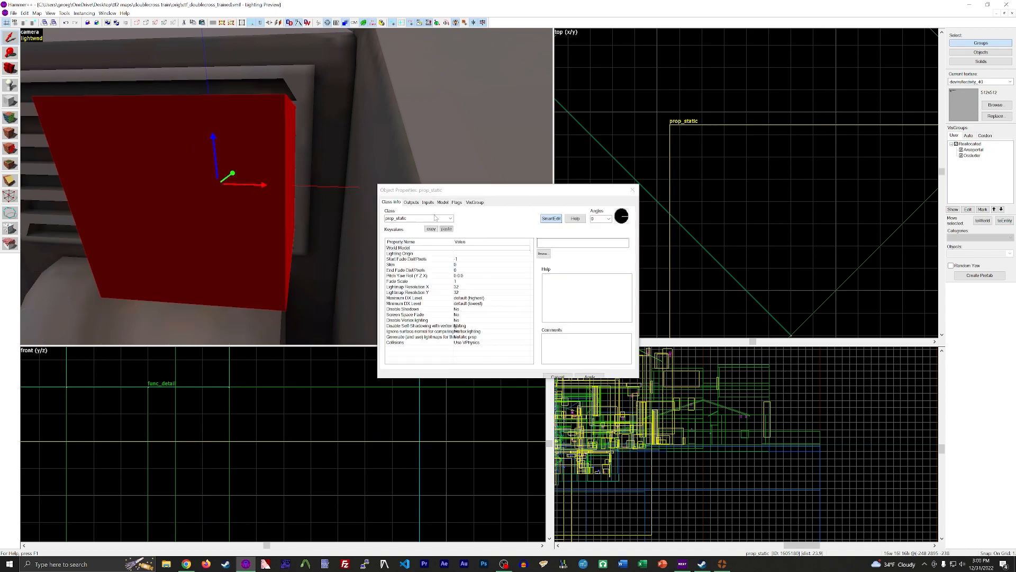
text(particle)
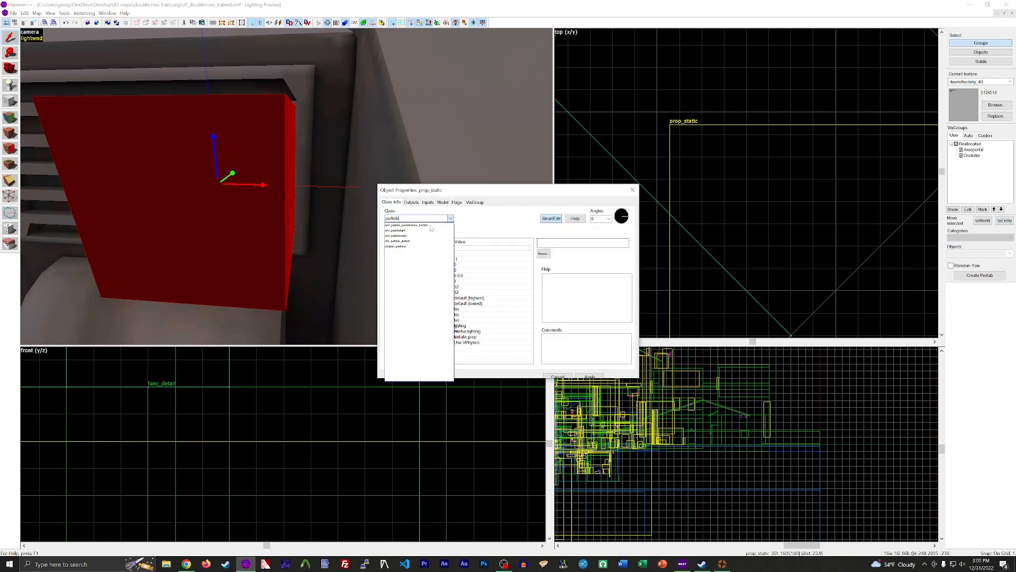
click(427, 241)
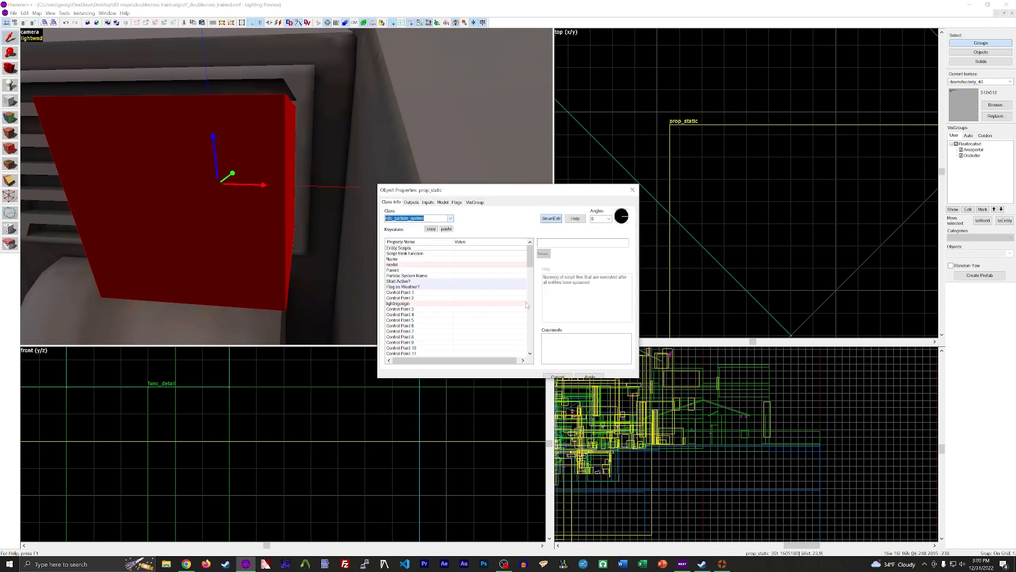
click(596, 377)
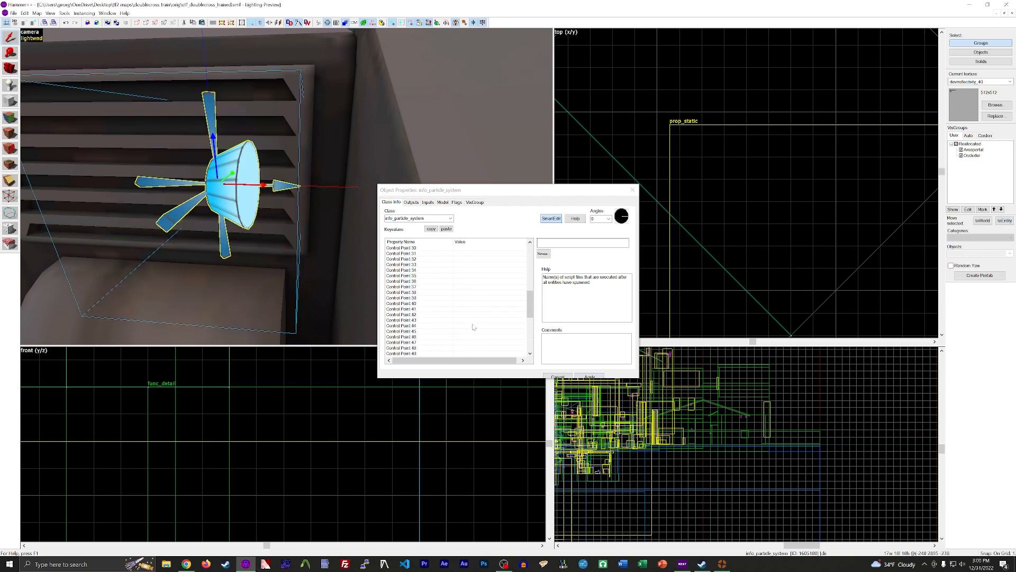
click(458, 351)
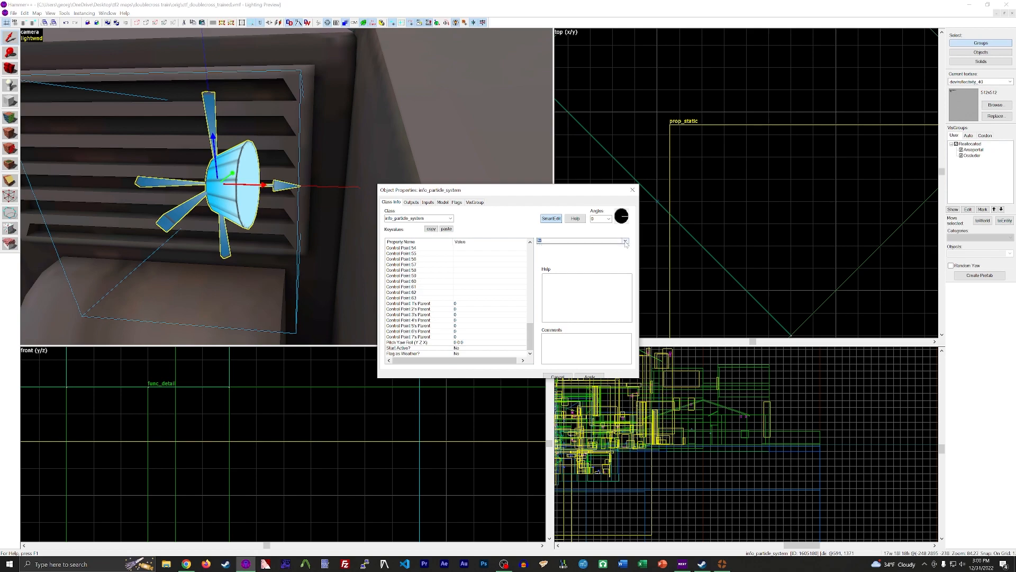
click(456, 202)
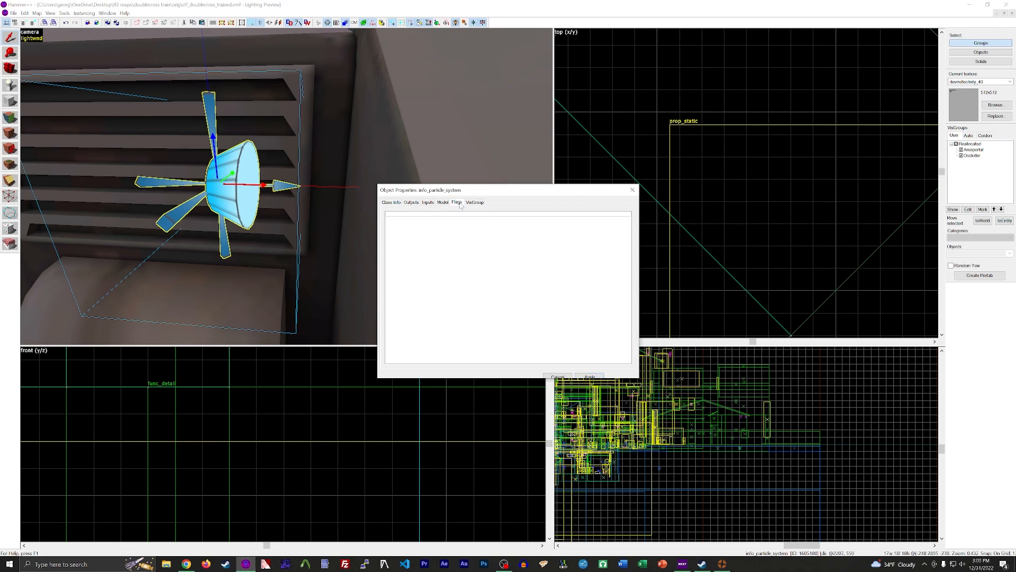
Assign the rocketpack_exhaust effect as the entity's particle system, choosing it from the rocket particles
click(390, 202)
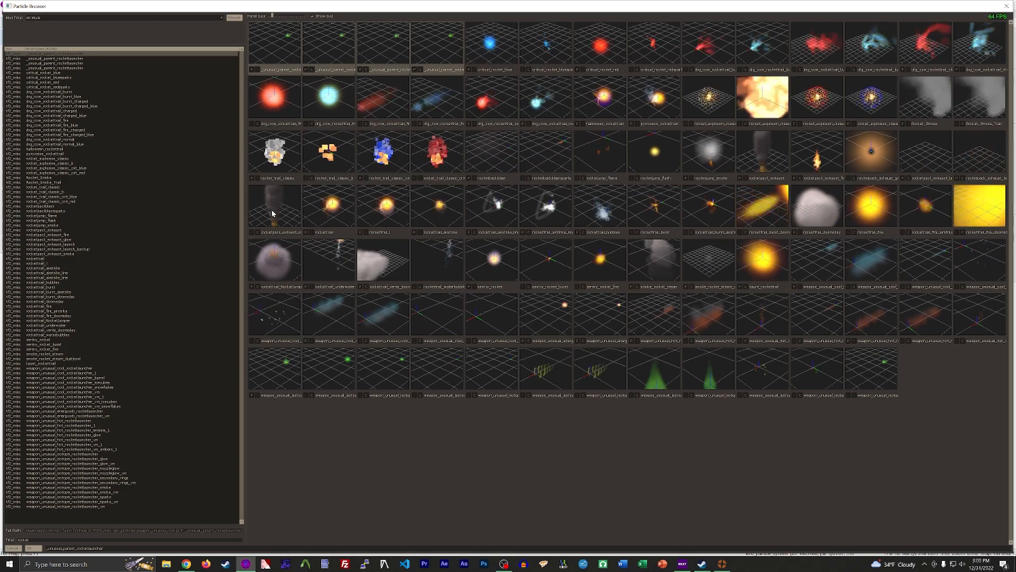
click(272, 211)
click(752, 158)
click(159, 540)
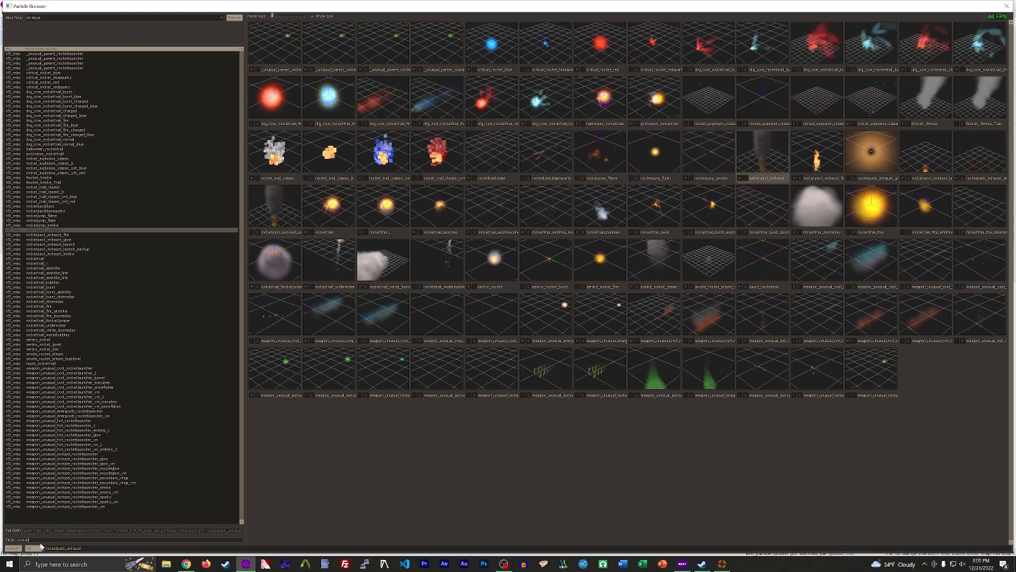
key(Return)
Rotate the particle emitter to a 15-degree angle and move it partly into the vented side of the train
key(a)
drag(272, 154, 244, 247)
key(z)
key(a)
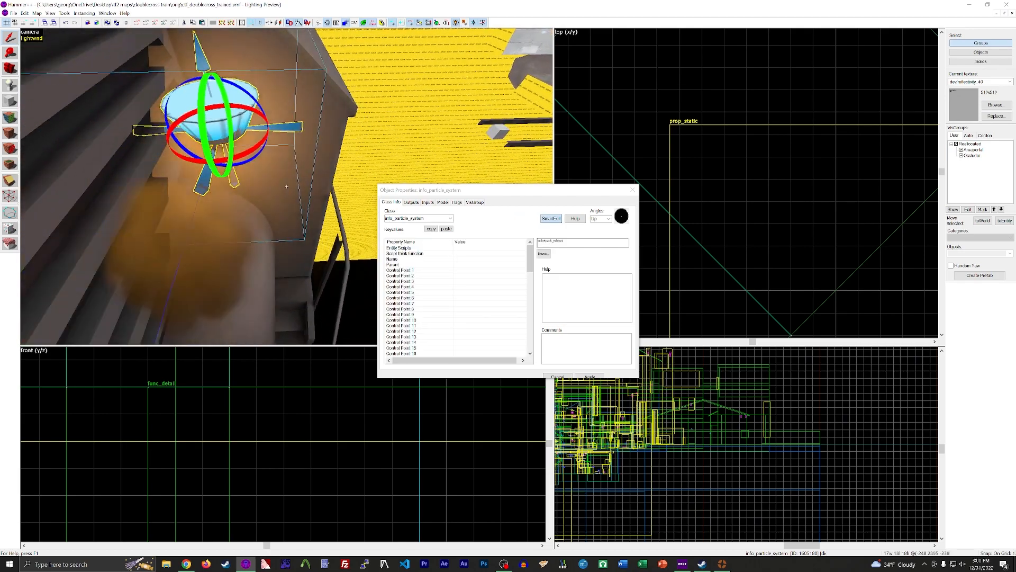
key(z)
drag(259, 147, 258, 145)
key(z)
key(d)
key(d)
click(286, 186)
key(z)
drag(264, 168, 312, 169)
drag(260, 146, 285, 192)
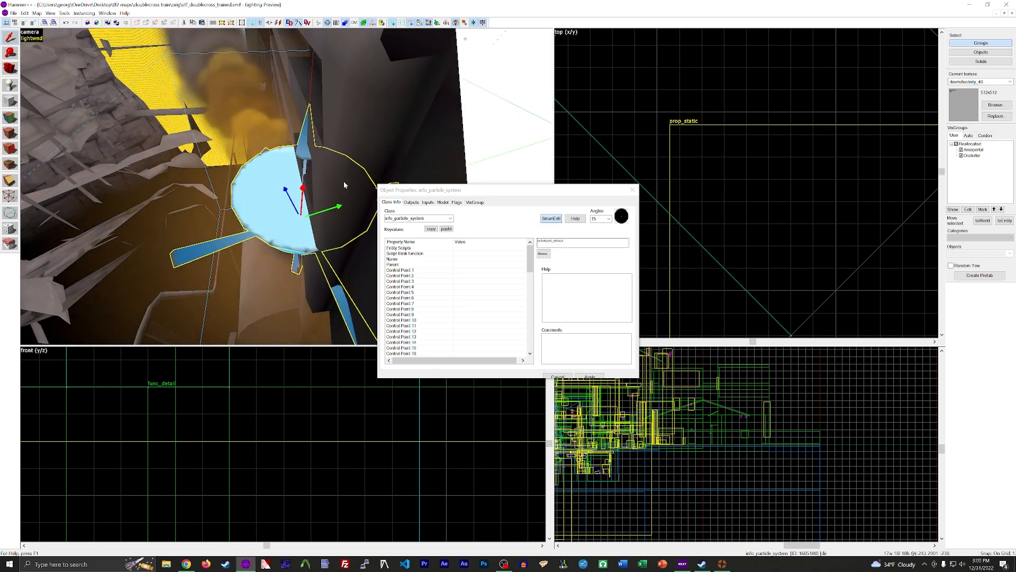
Duplicate the particle emitter for the opposite side of the train and rotate the copy to a 345-degree angle
click(633, 190)
click(332, 212)
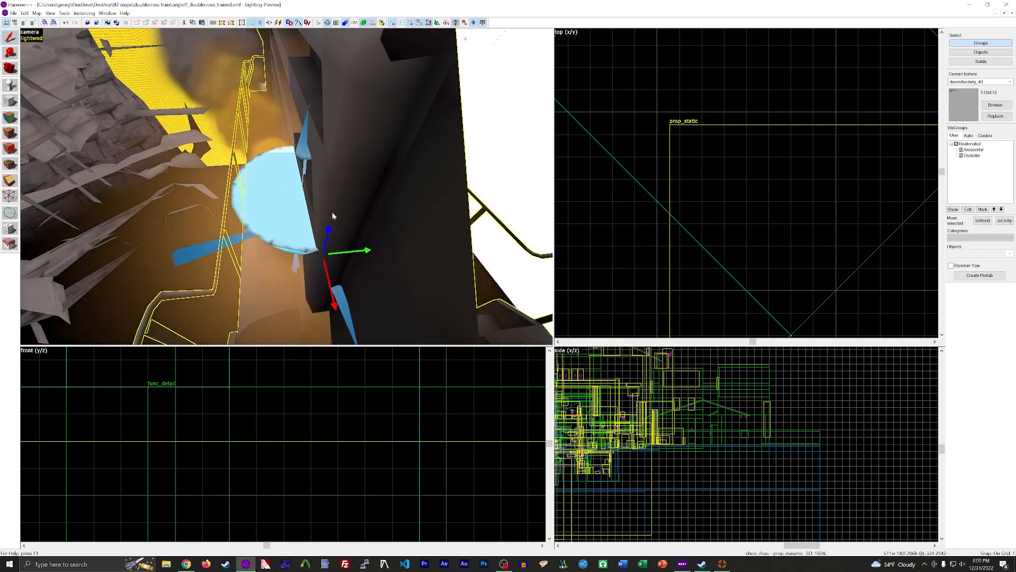
click(339, 209)
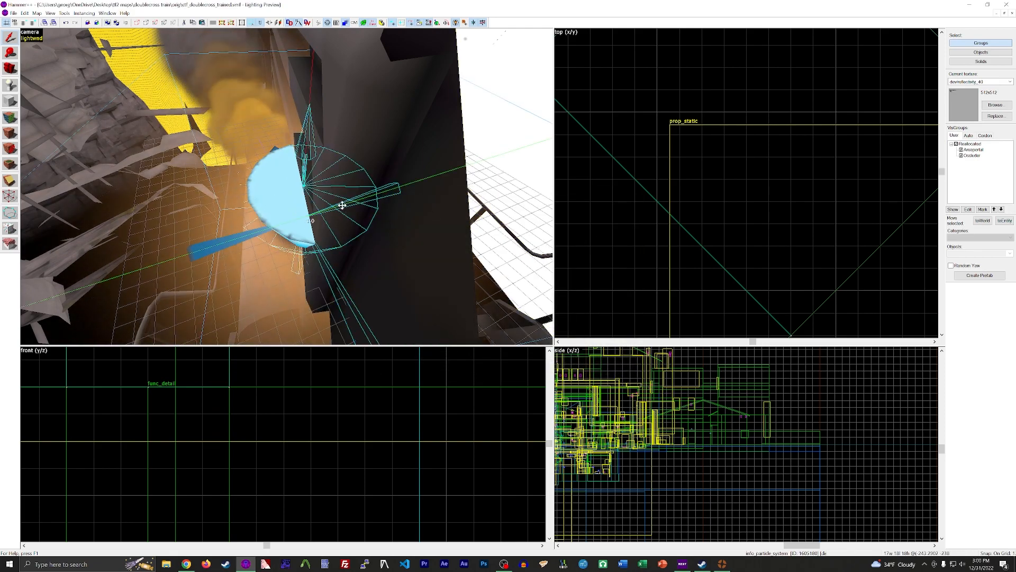
key(z)
key(z)
scroll(691, 195, down, 20)
scroll(685, 194, up, 20)
shift+drag(662, 180, 653, 183)
scroll(649, 275, up, 8)
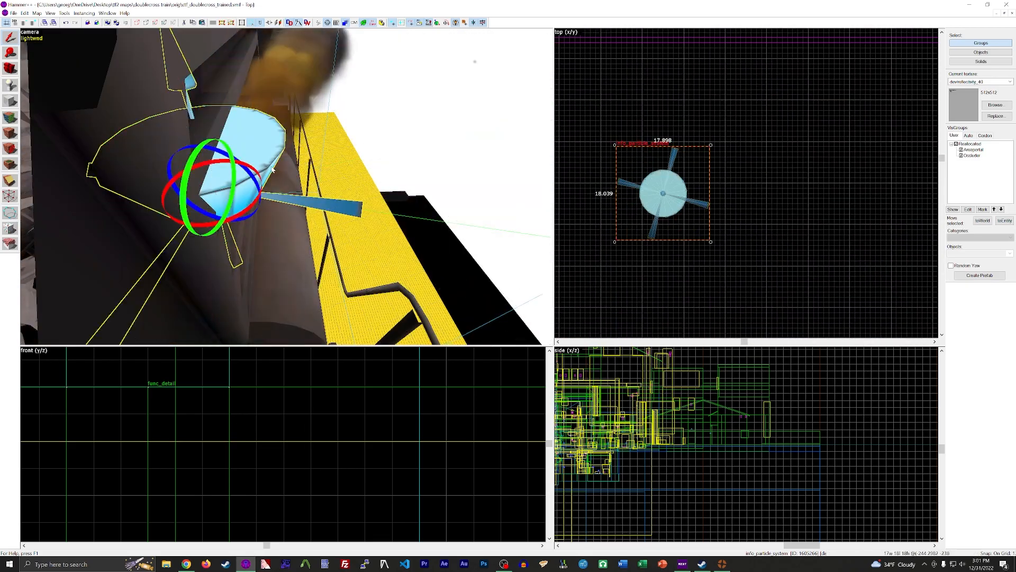
click(272, 169)
key(s)
key(w)
Set the copied particle system's parent by picking the train in the 3D view
double_click(272, 169)
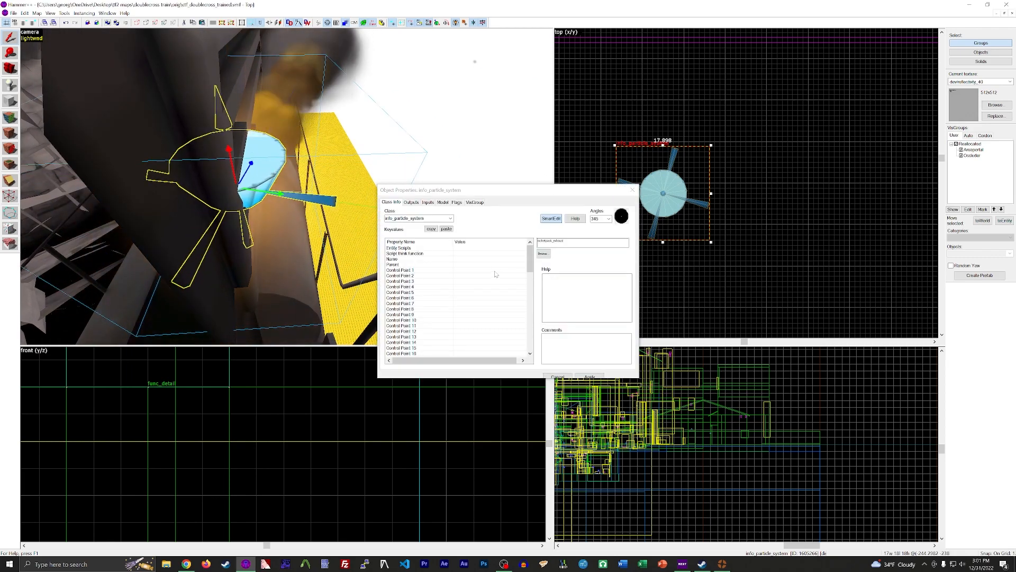
click(402, 264)
click(573, 252)
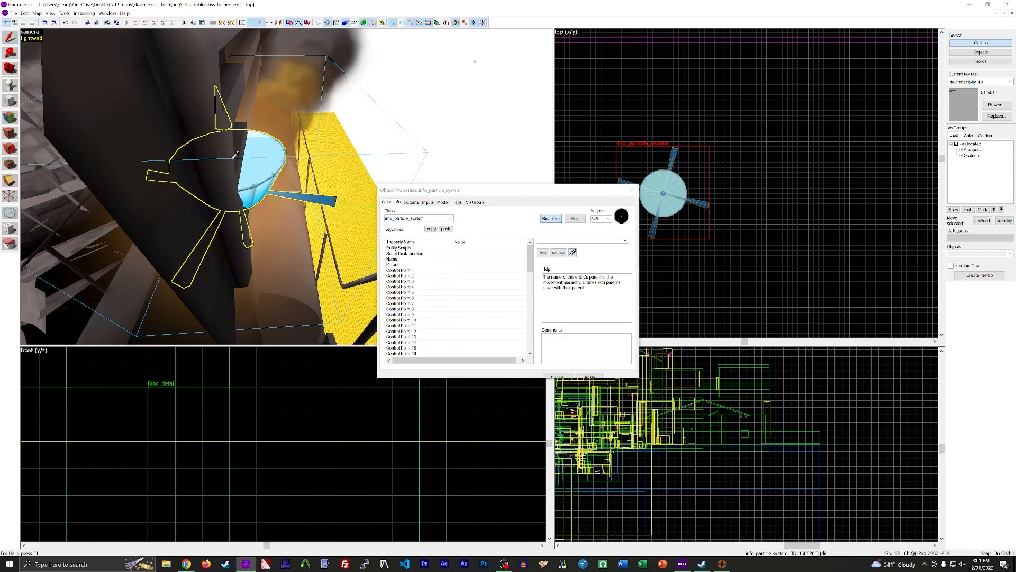
key(z)
key(s)
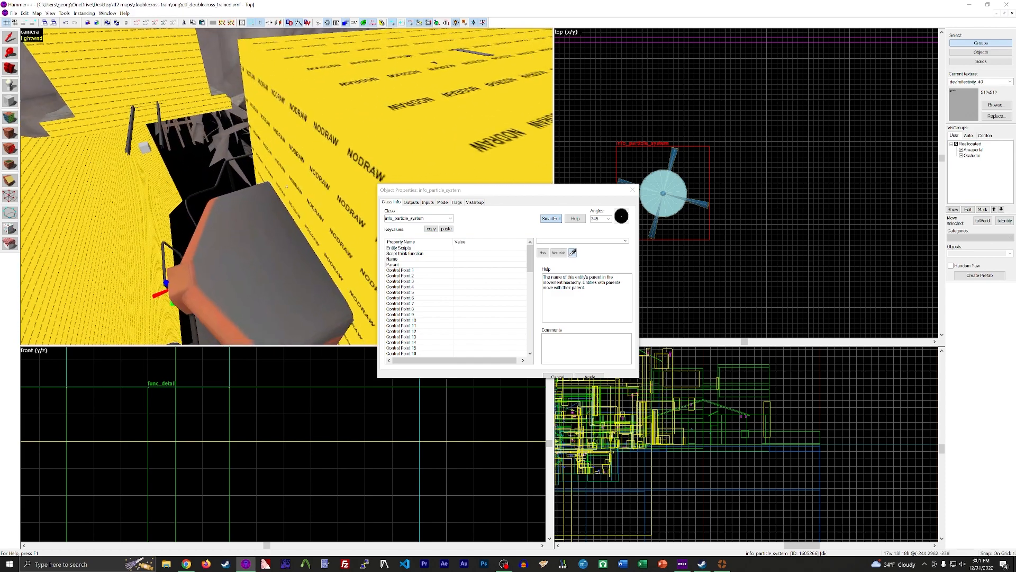
key(z)
click(583, 377)
Parent the original particle system to the train as well, and close its properties
key(z)
key(w)
key(z)
click(335, 89)
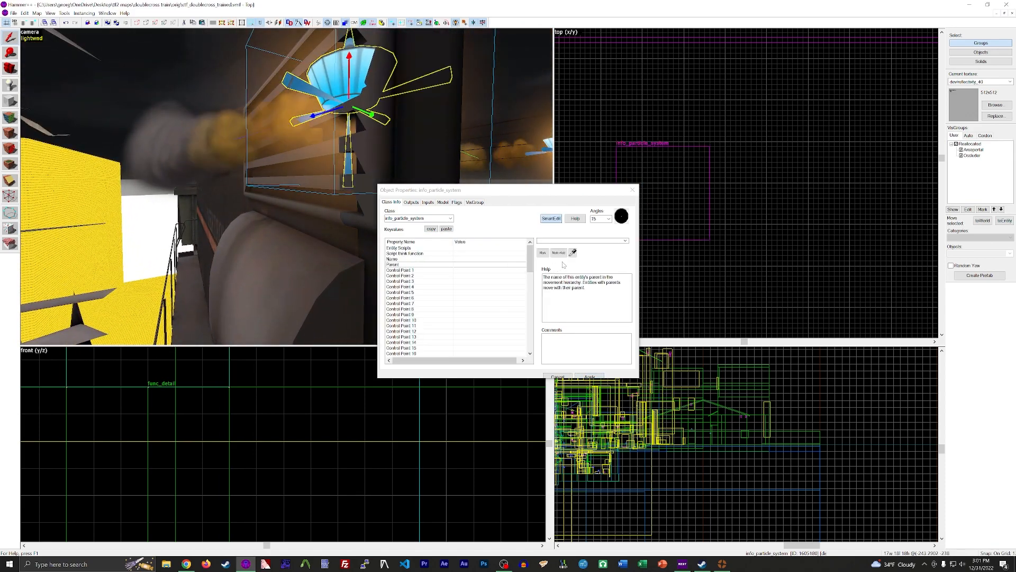
click(573, 253)
key(z)
key(s)
key(z)
click(281, 169)
click(591, 375)
click(633, 190)
Examine the straight air duct section where it enters the concrete wall beside the two vertical pipes
key(z)
key(s)
key(z)
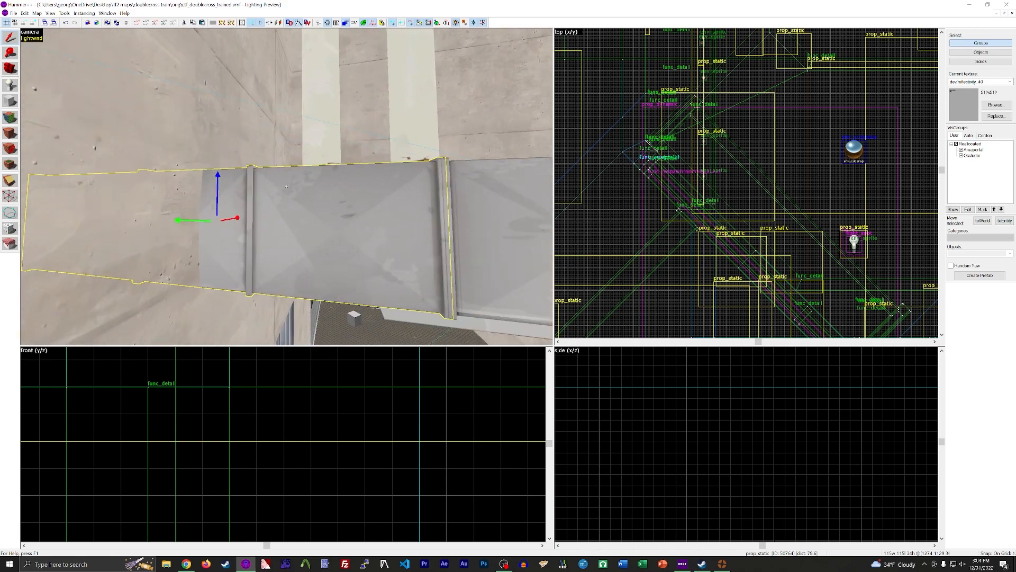
key(w)
key(s)
key(z)
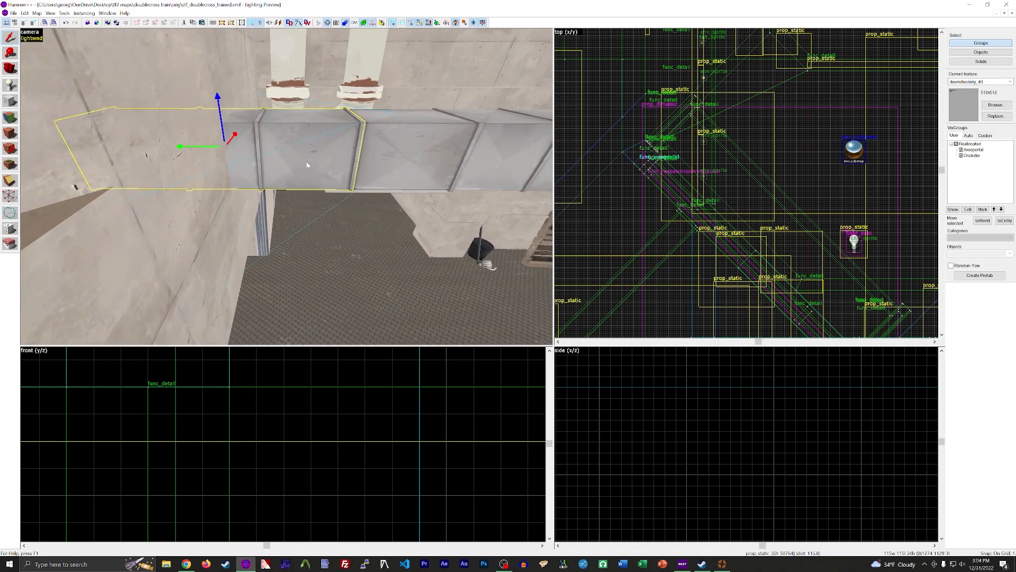
Switch to Team Fortress 2 and rerun the last console command to load the Doublecross Trained map
click(722, 564)
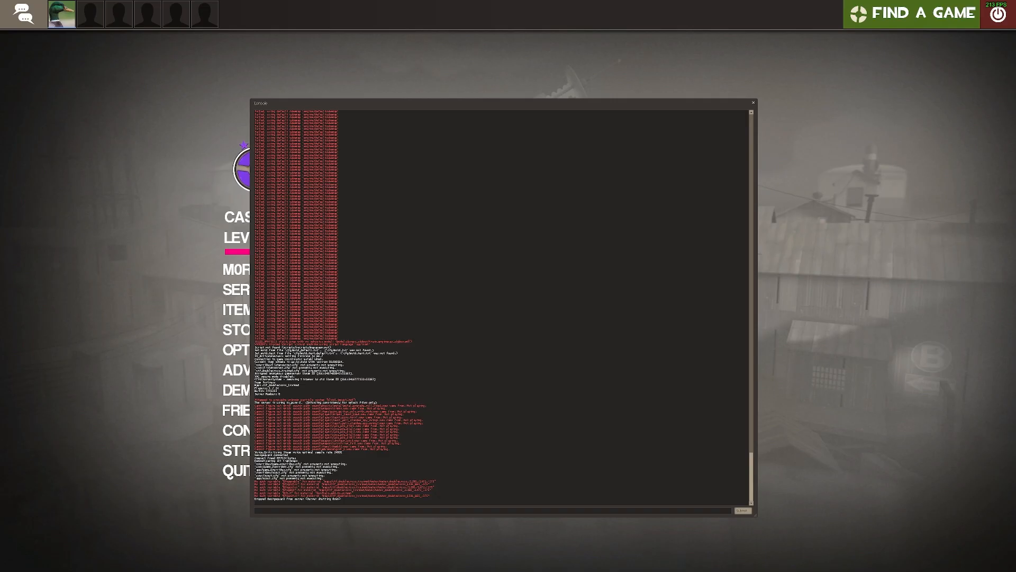
key(Up)
key(Return)
key(super)
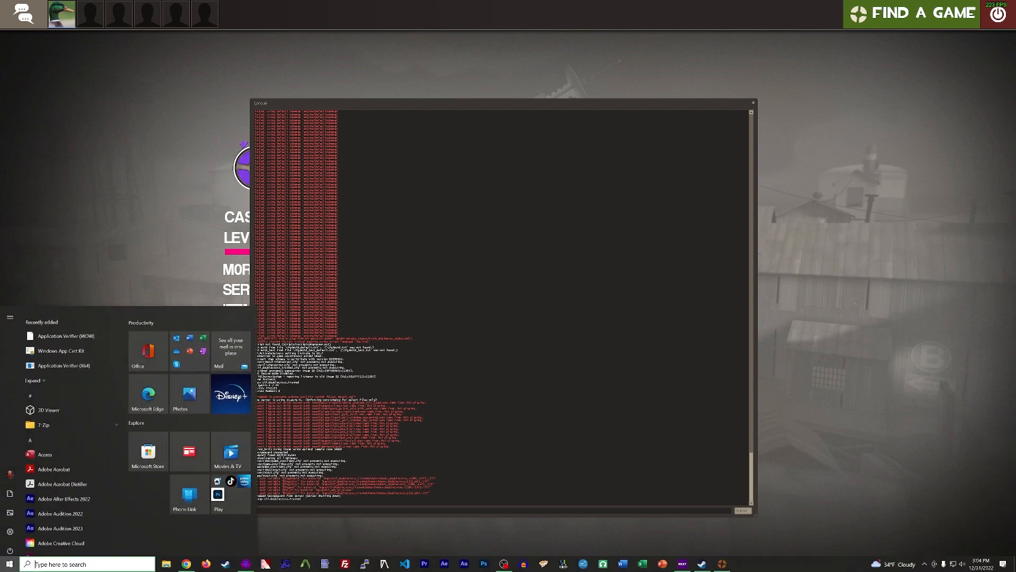
key(Tab)
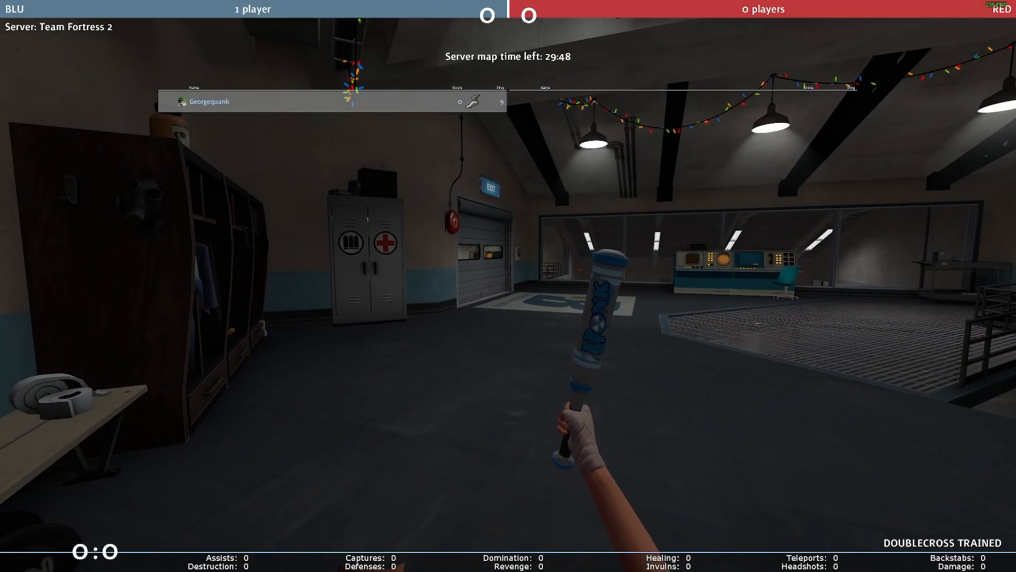
Walk out of the spawn room and examine the lighting on the overhead duct section next to the wall
key(w)
key(w)
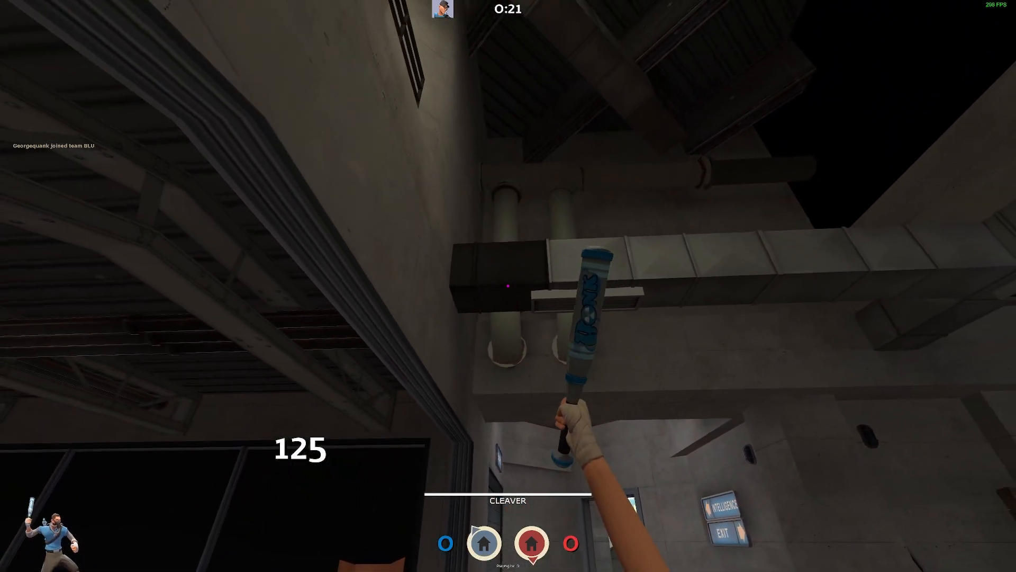
click(508, 286)
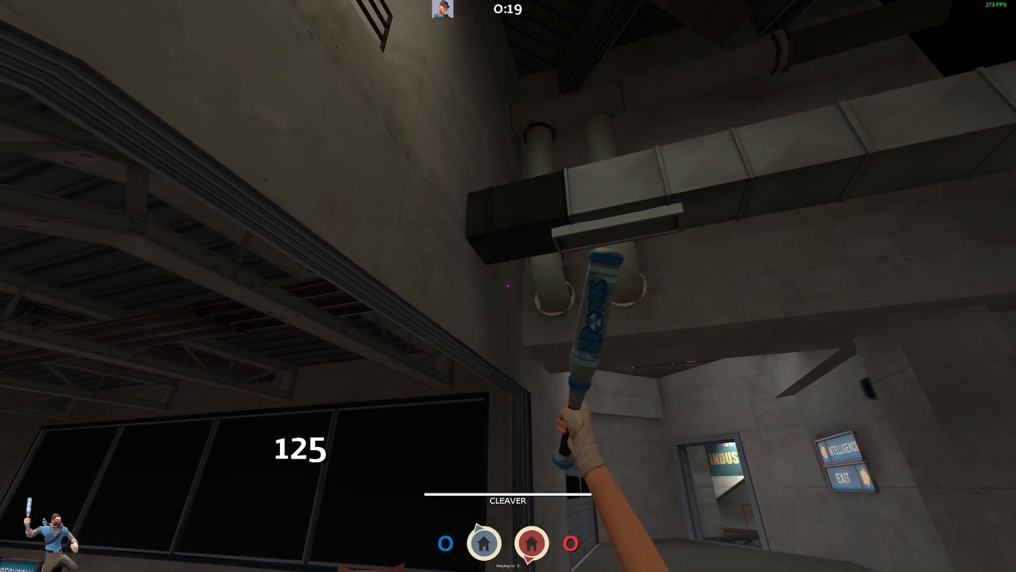
click(508, 286)
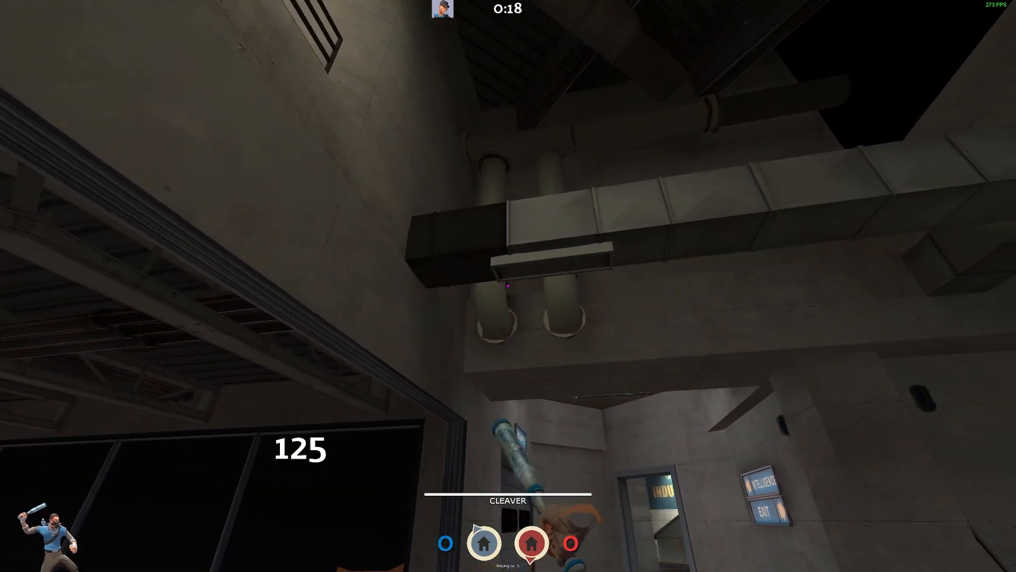
click(508, 286)
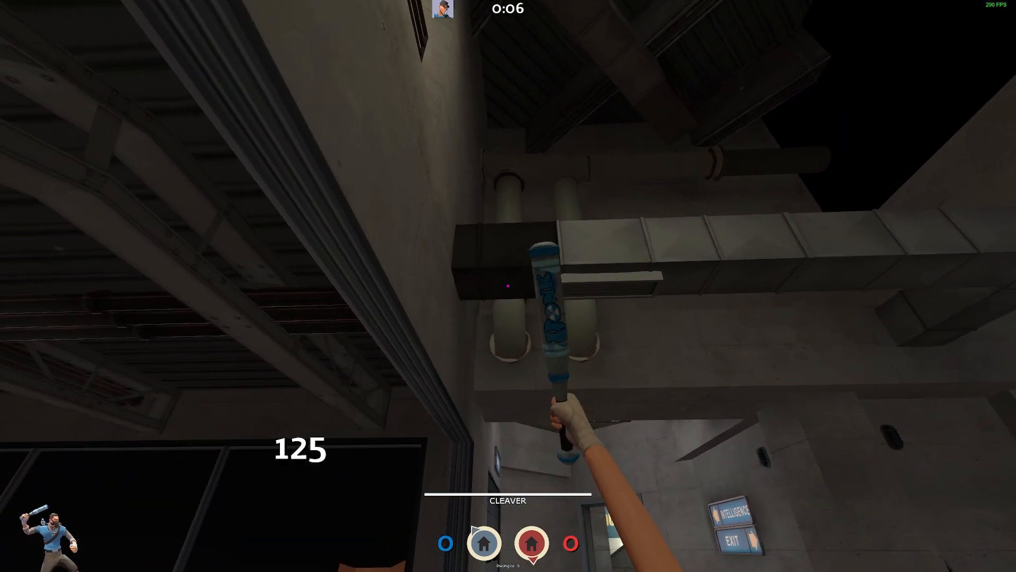
Disconnect from the playtest and switch back to Hammer++
key(y)
key(Escape)
key(Escape)
click(950, 14)
click(502, 350)
key(super)
click(246, 564)
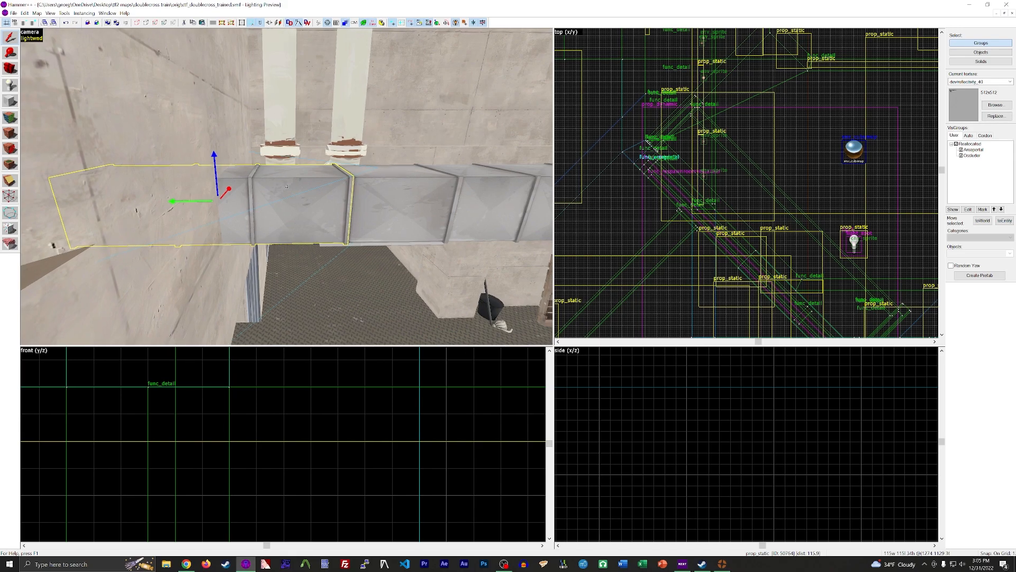
Examine how the duct prop extends through the wall, and open its Lighting Origin property
key(z)
key(w)
key(a)
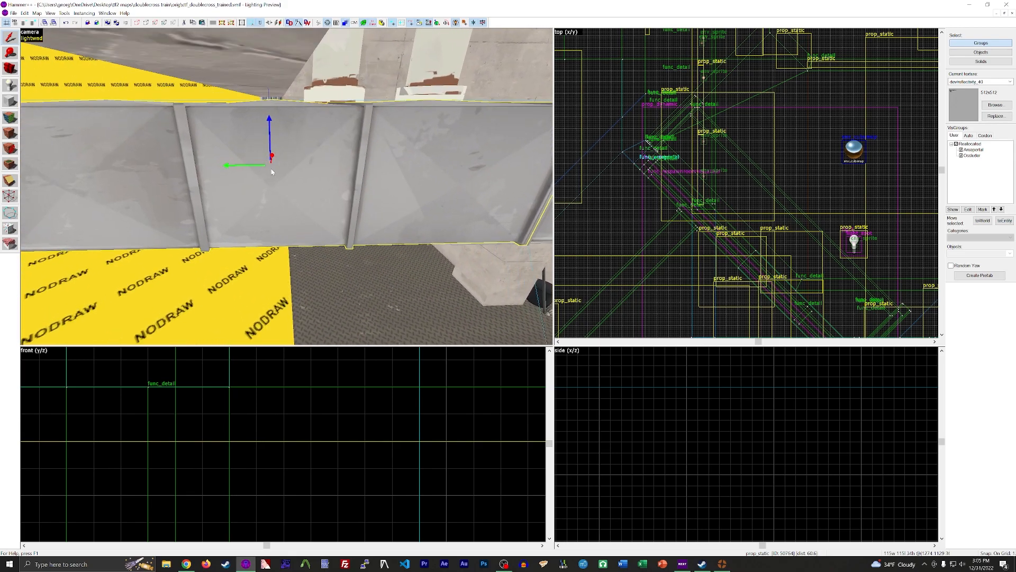
key(z)
key(d)
key(s)
key(z)
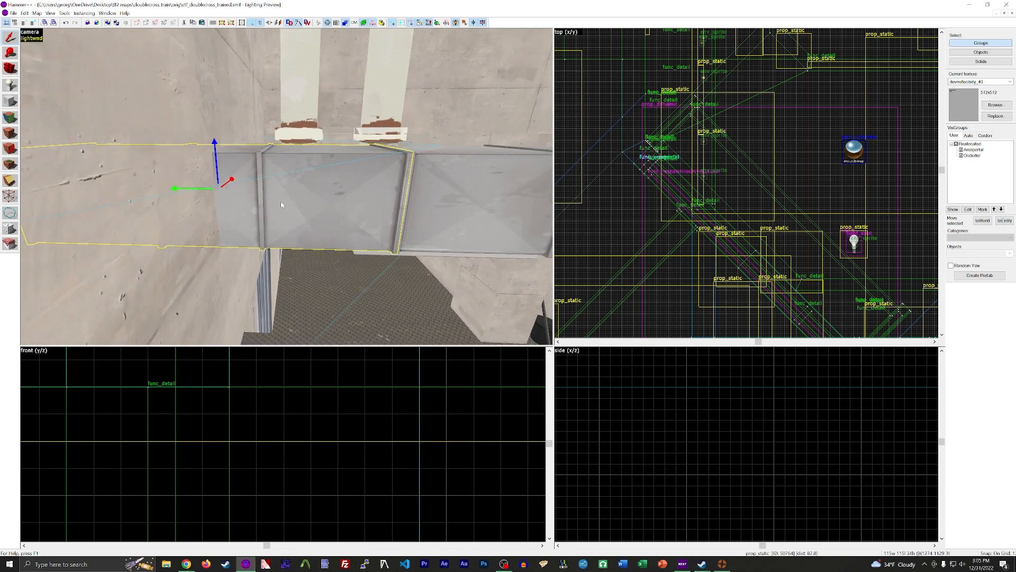
key(alt+Return)
click(477, 288)
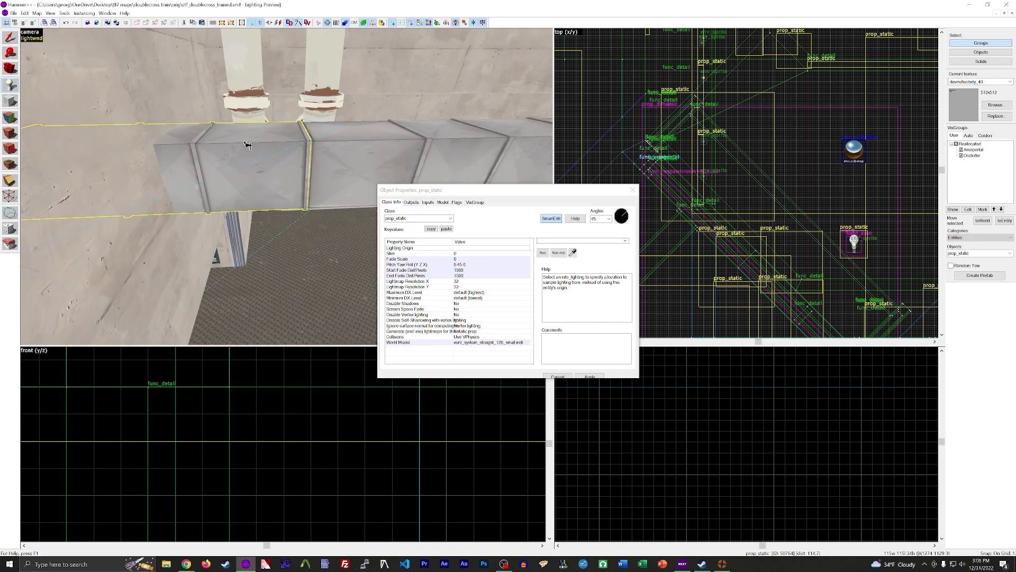
Place a point entity on top of the duct near the wall and change its class to info_lighting
click(242, 136)
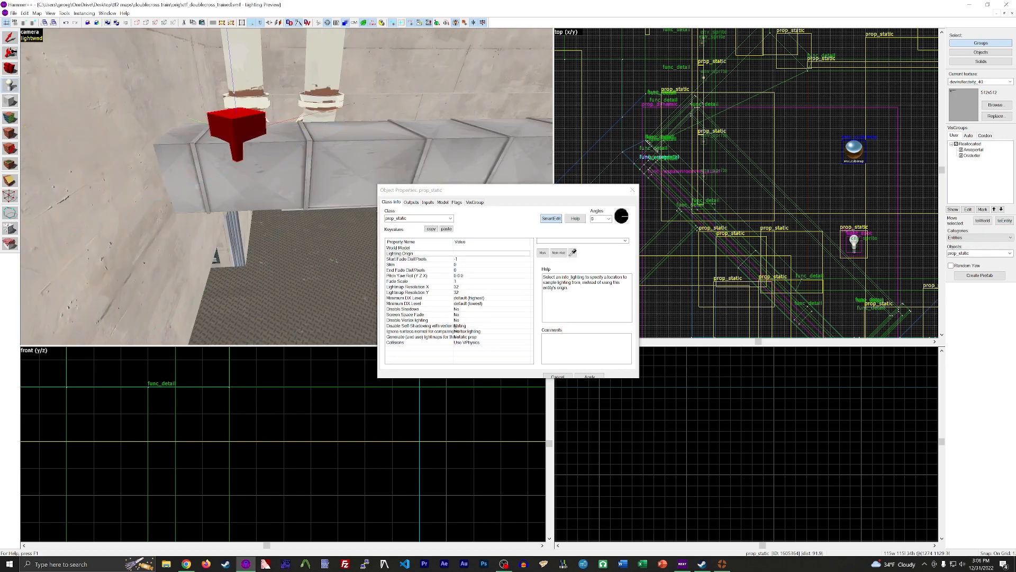
click(426, 220)
text(info_)
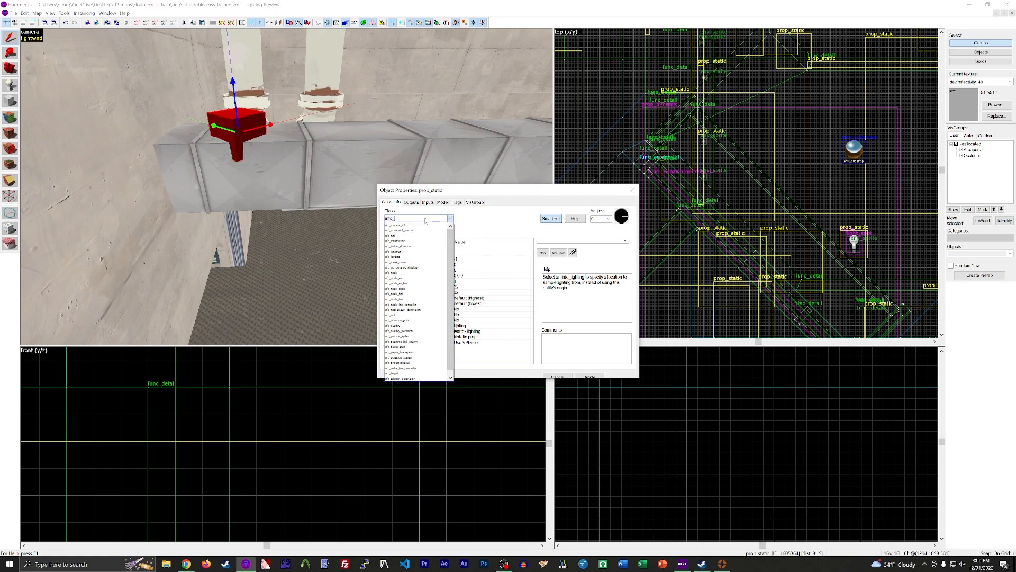
text(light)
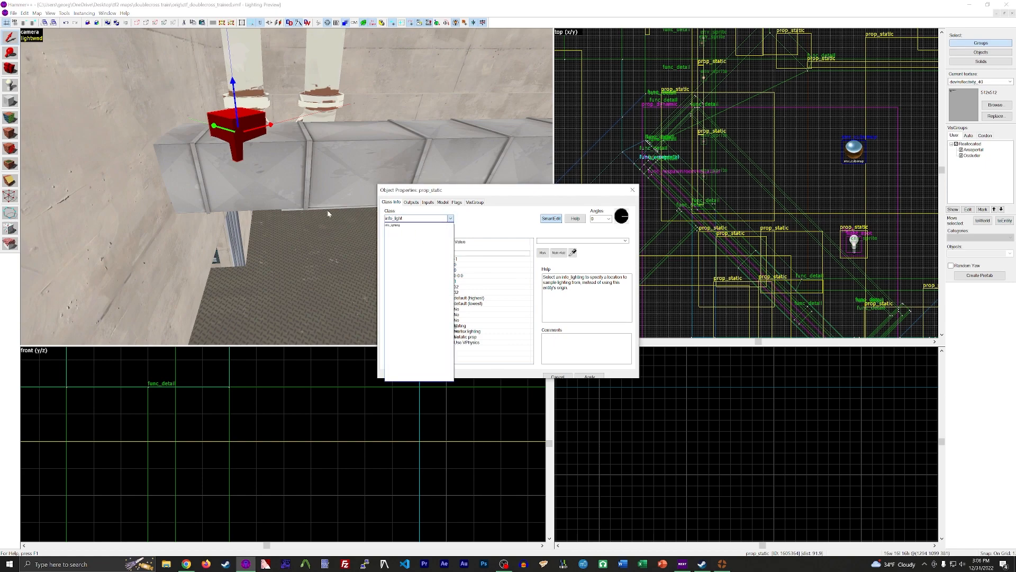
key(Return)
click(582, 376)
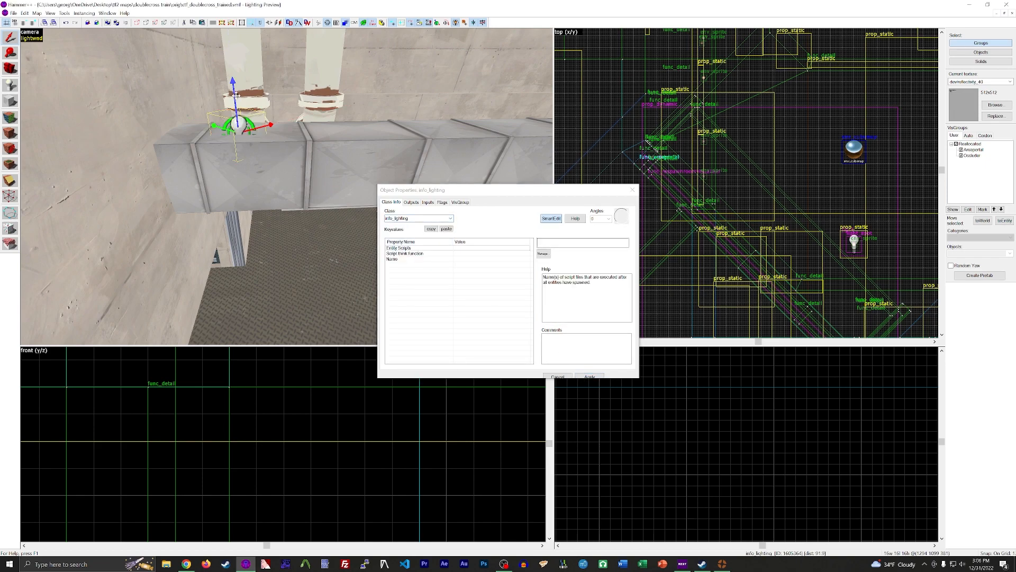
Name the info_lighting entity vent_light and adjust its position so it sits clear of the duct
click(496, 254)
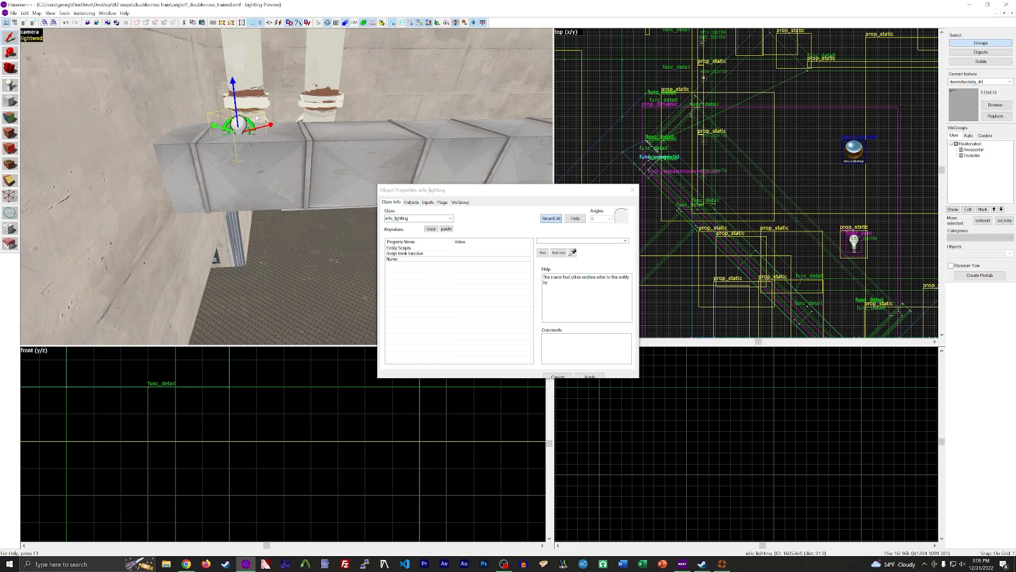
drag(238, 99, 237, 100)
key(z)
key(w)
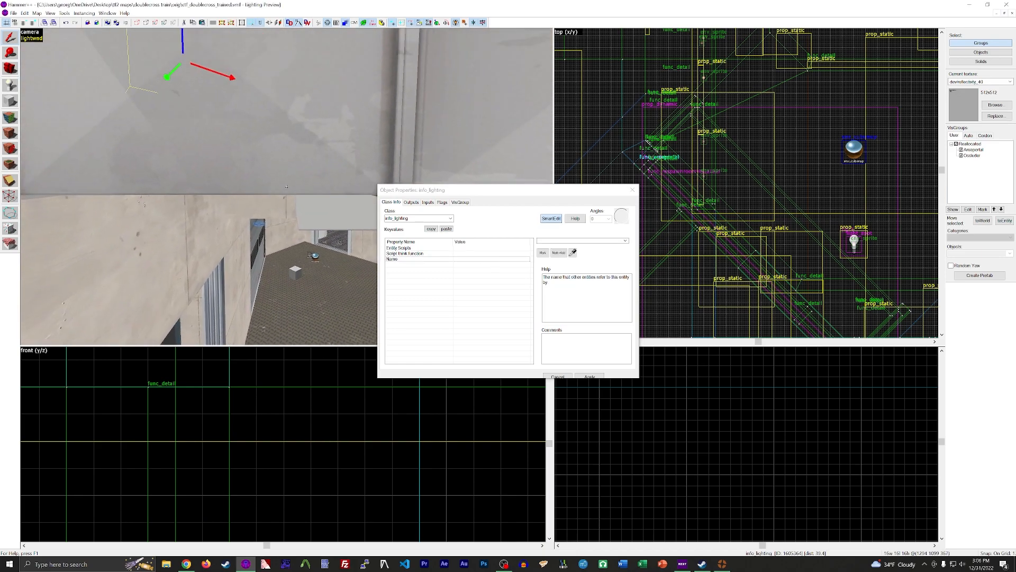
key(s)
key(a)
key(z)
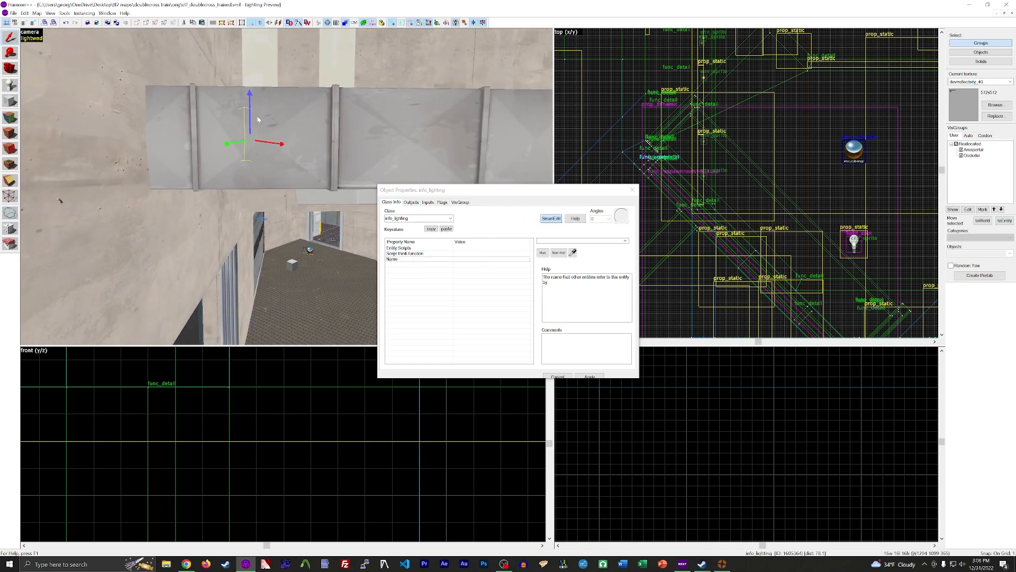
Set the wall-side duct prop's Lighting Origin to vent_light by picking the info_lighting entity, and apply the change
click(211, 154)
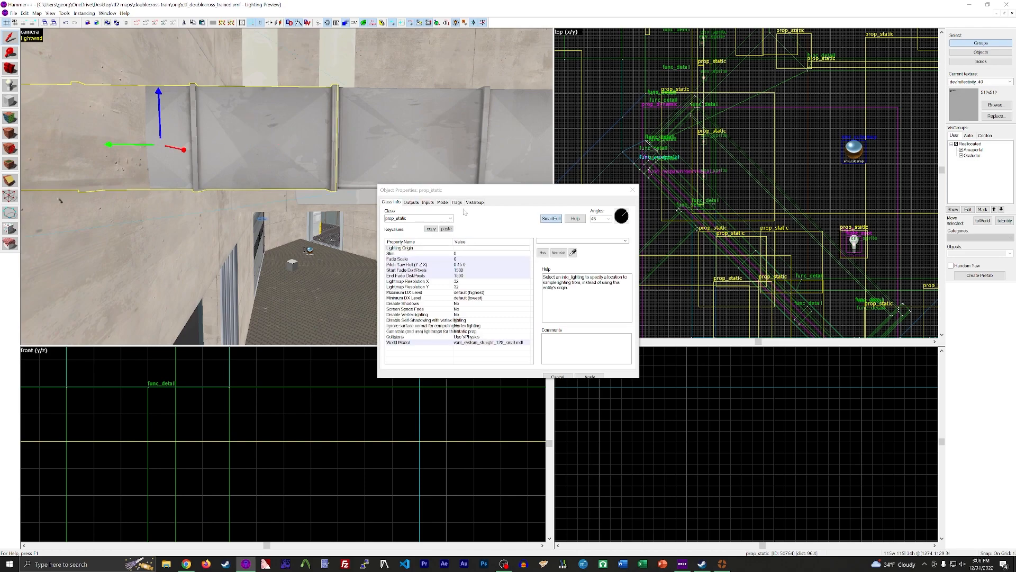
click(573, 253)
key(z)
key(w)
key(z)
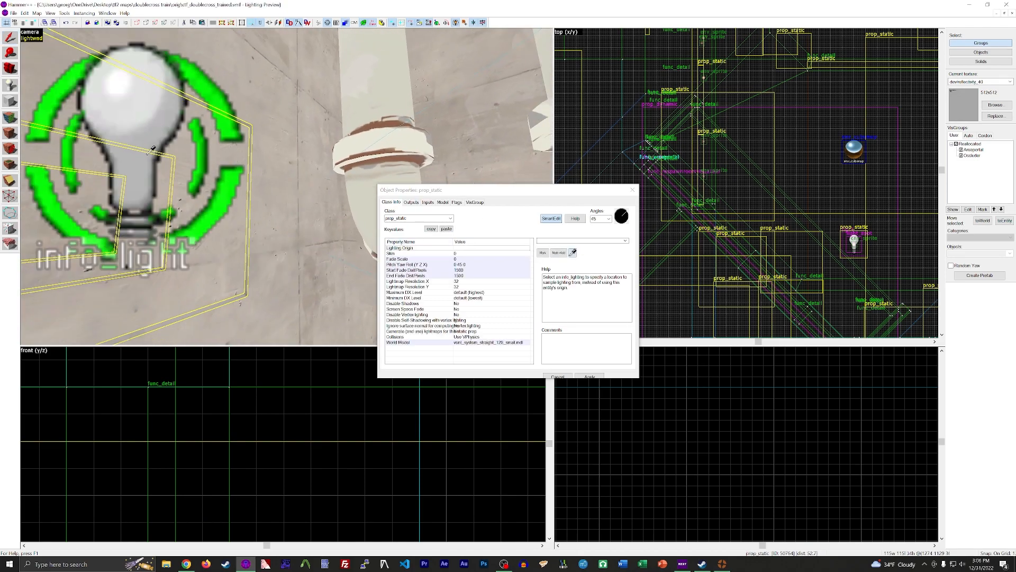
key(z)
key(s)
key(z)
key(w)
key(z)
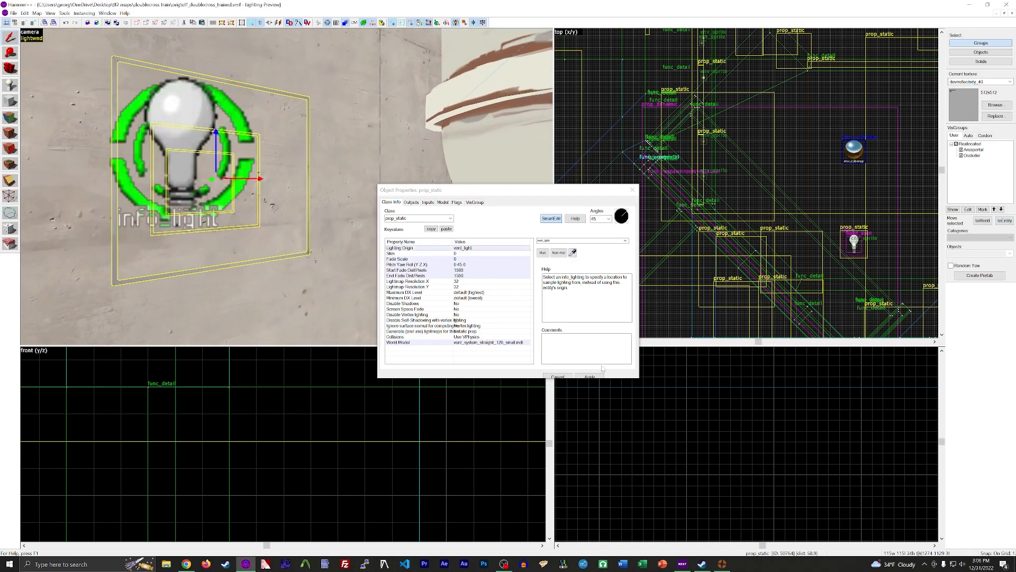
click(596, 376)
click(632, 190)
key(z)
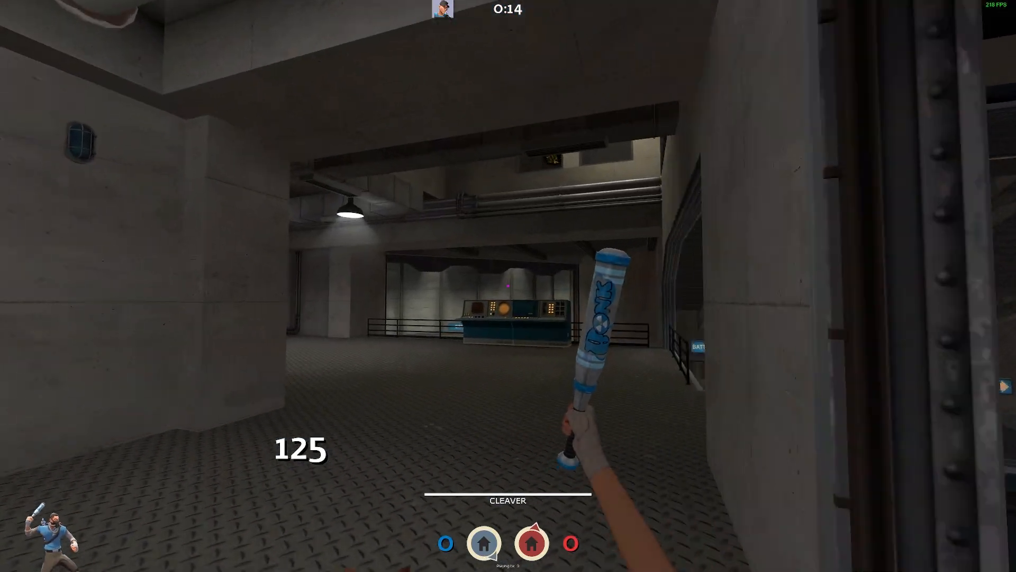
Walk through the base in the playtest and examine the lighting along the overhead duct
key(w)
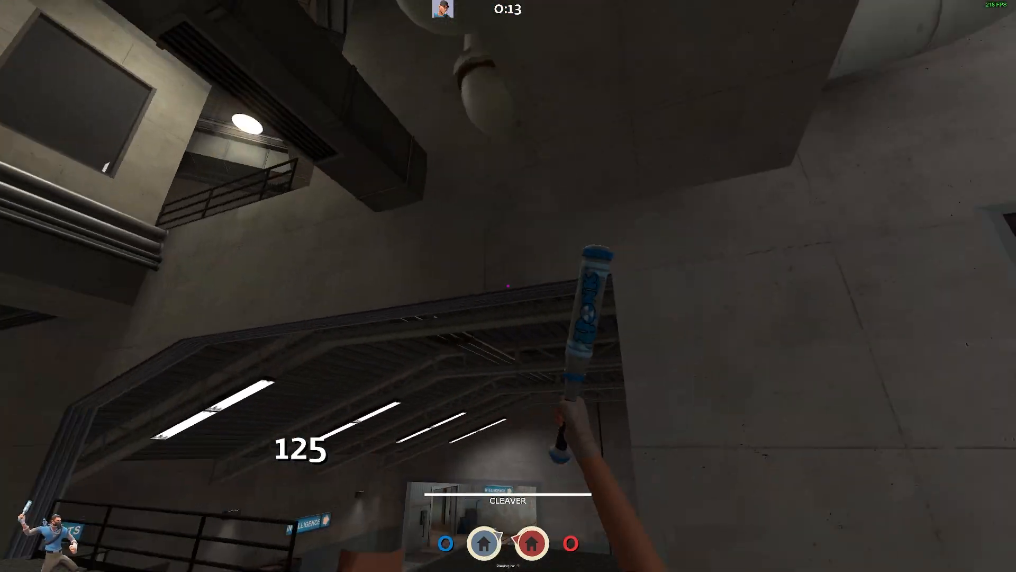
key(w)
key(space)
key(w)
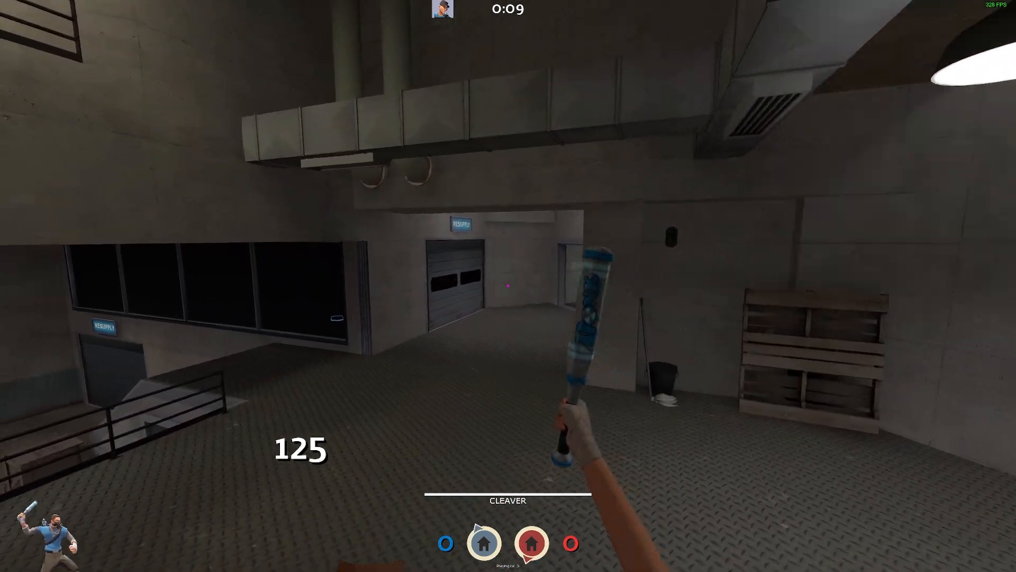
key(space)
key(s)
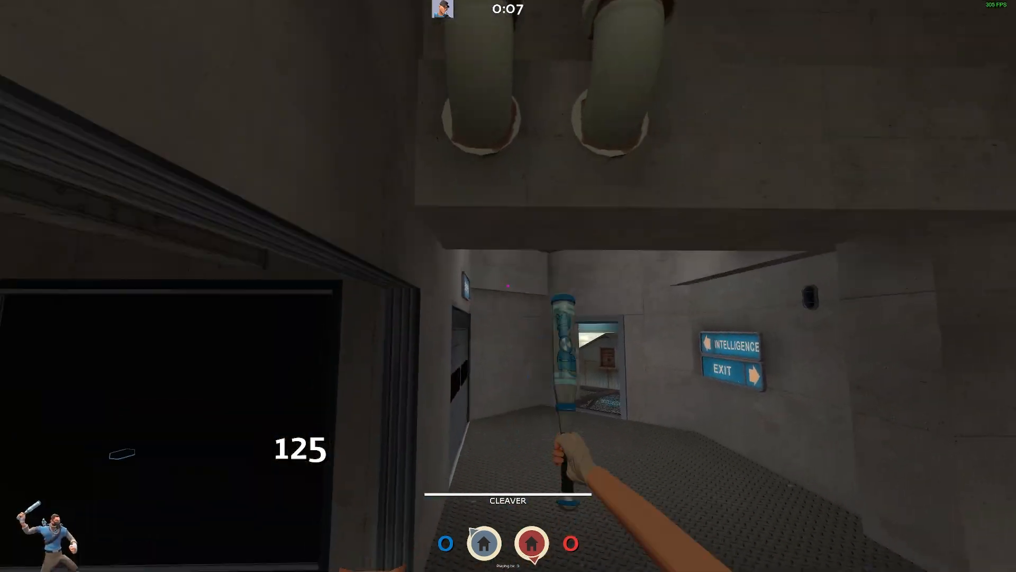
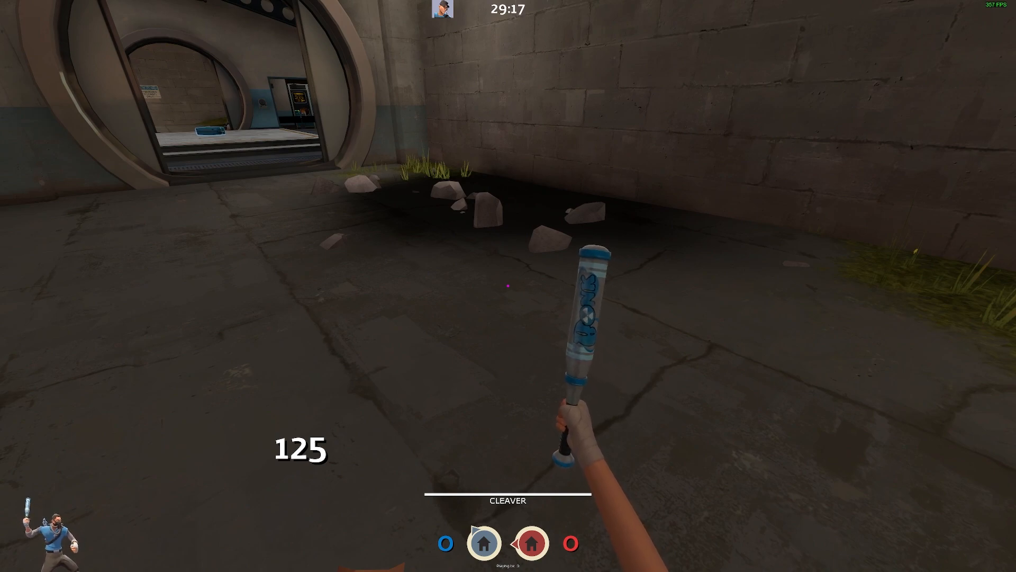
Examine the dark shadow on the ground beneath the scattered rocks beside the block wall
key(w)
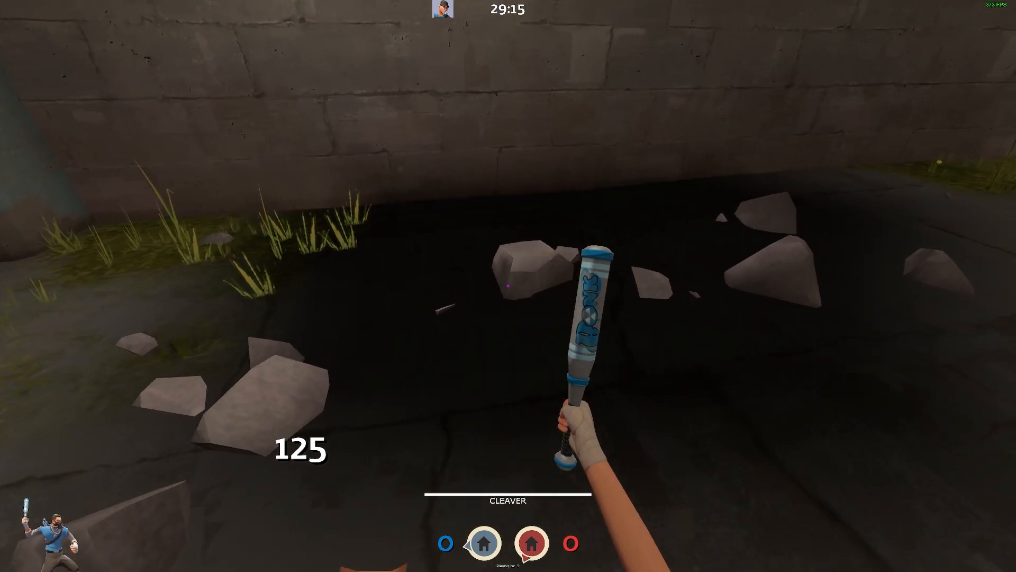
key(s)
click(508, 285)
key(s)
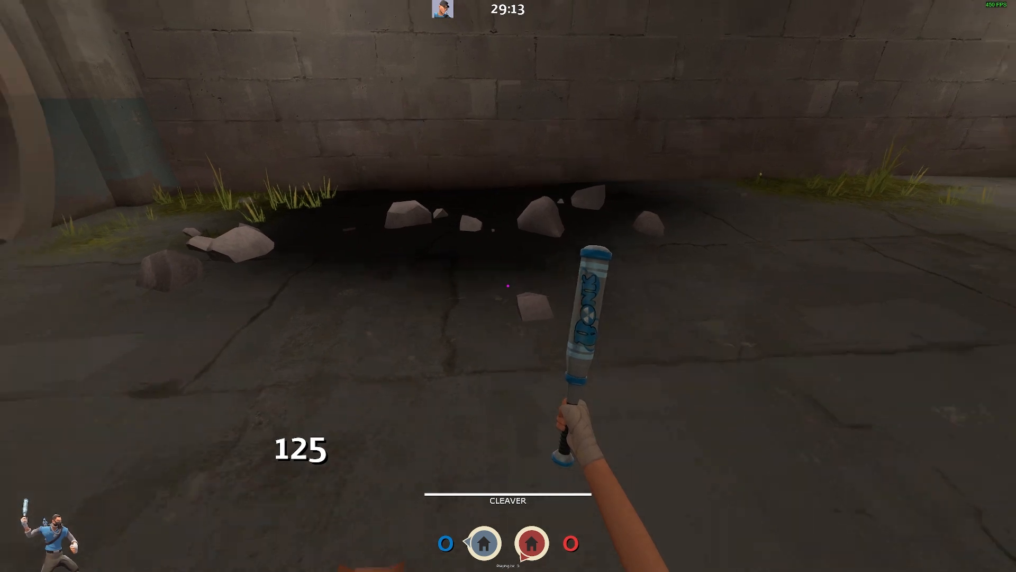
key(s)
Disconnect from the playtest and return to Hammer++
key(Escape)
click(266, 491)
click(450, 357)
key(super)
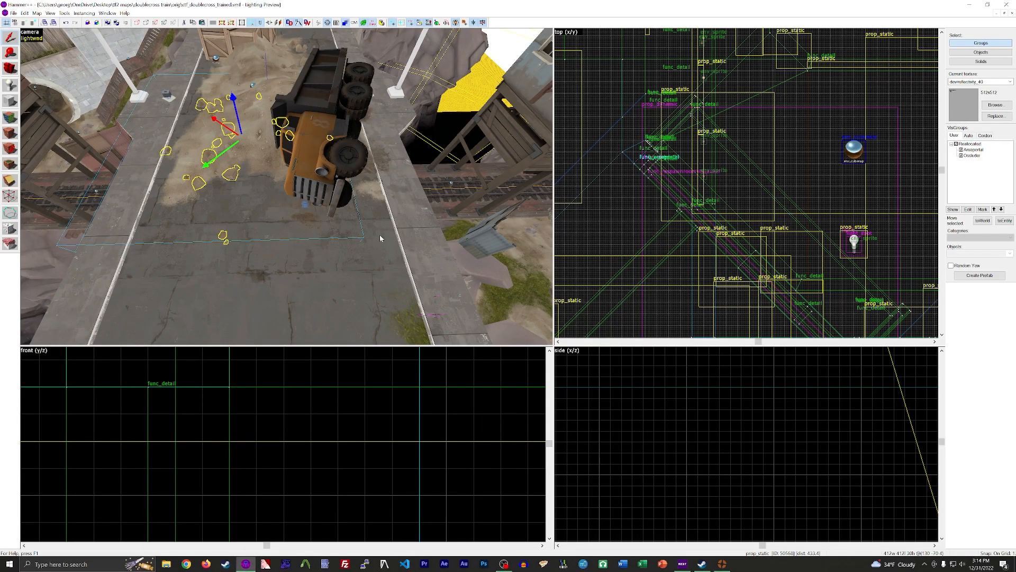
Select the scattered rock prop beside the round doorway and chain-link fence, and turn on its Disable Shadows property
key(z)
key(w)
key(w)
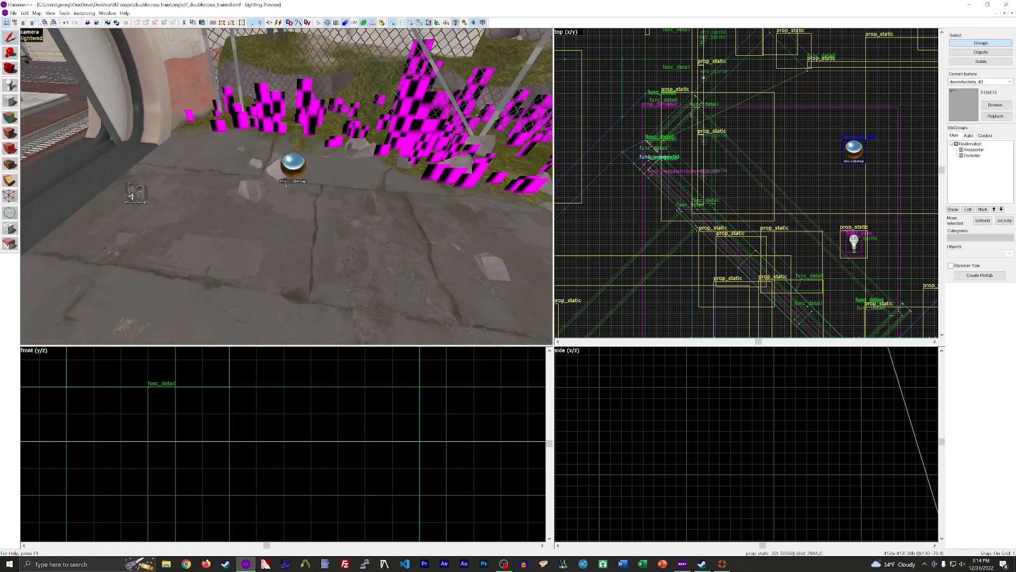
key(z)
double_click(289, 192)
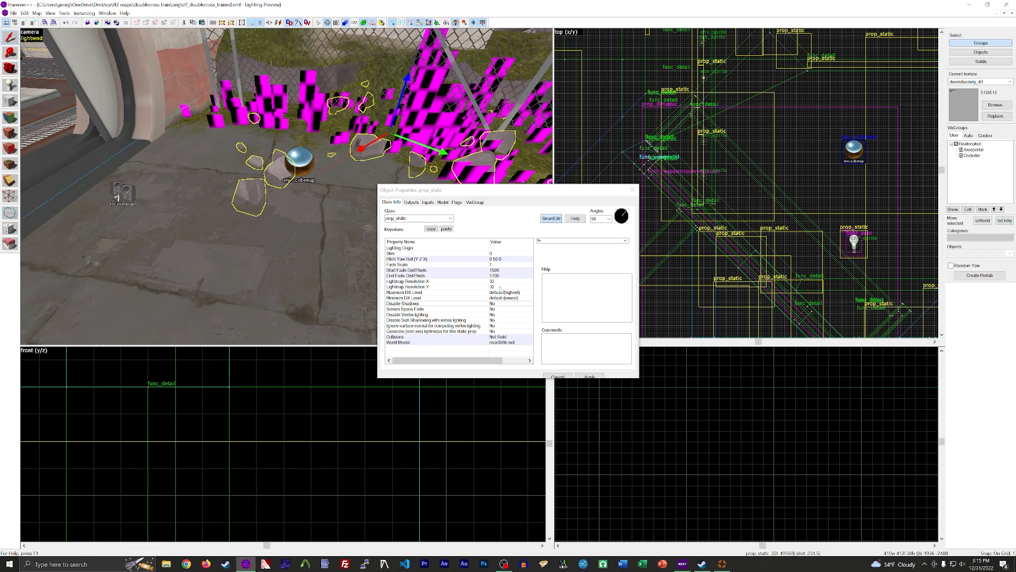
click(593, 376)
click(633, 190)
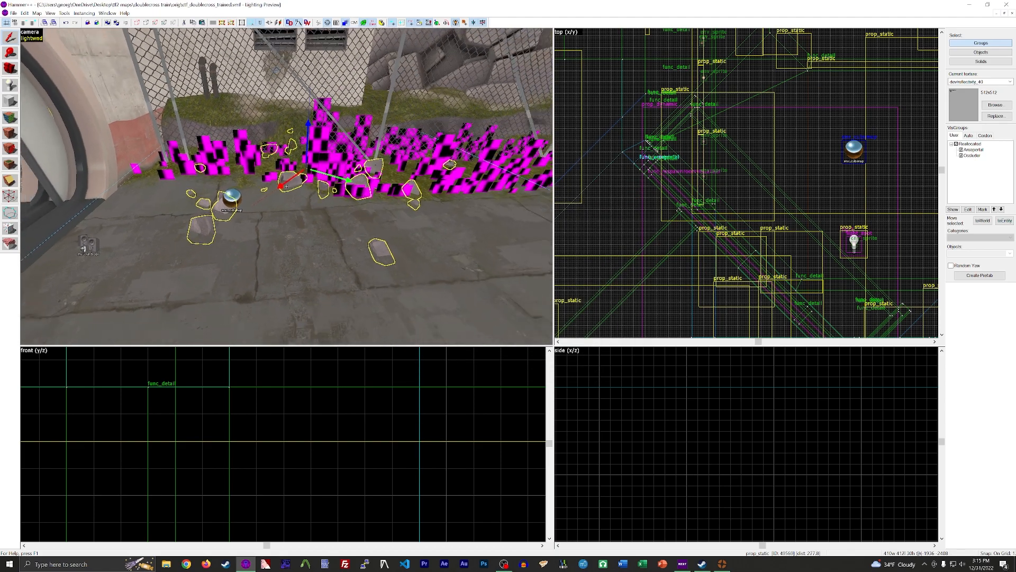
Select the neighbouring rock clusters along the fence and turn on Disable Shadows for them
key(w)
key(z)
click(283, 284)
key(z)
key(a)
key(w)
key(z)
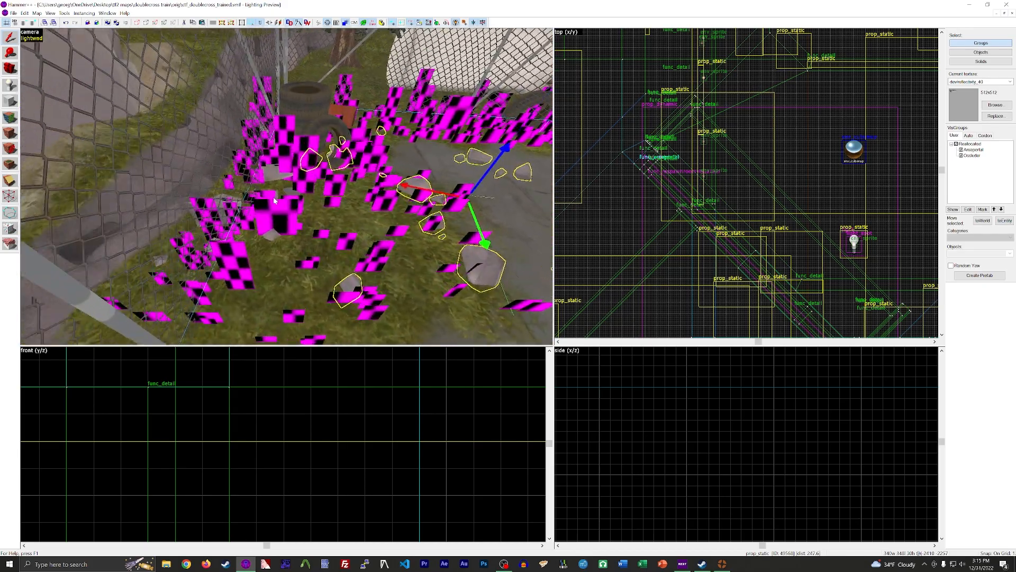
key(z)
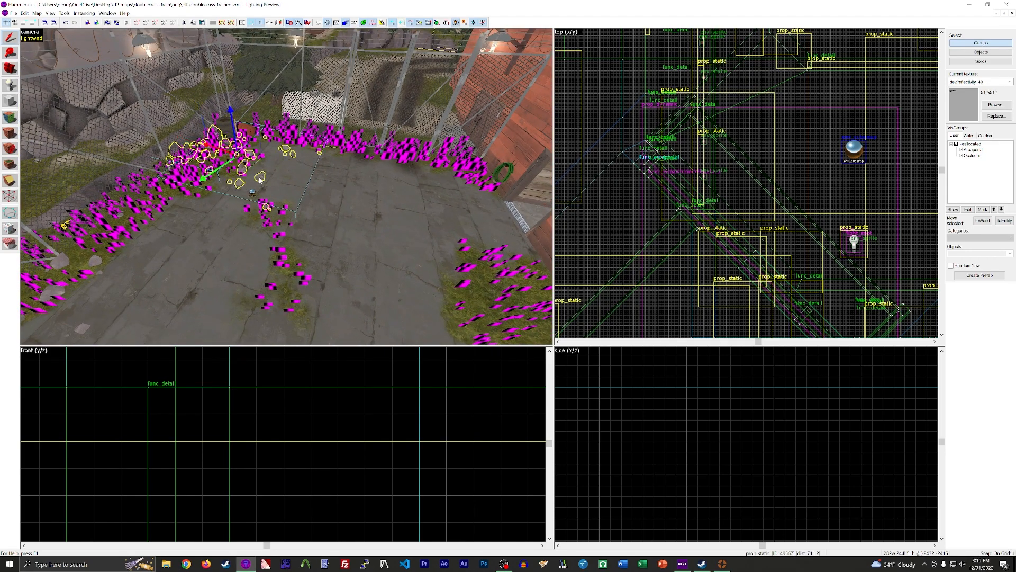
ctrl+click(260, 180)
key(alt+Return)
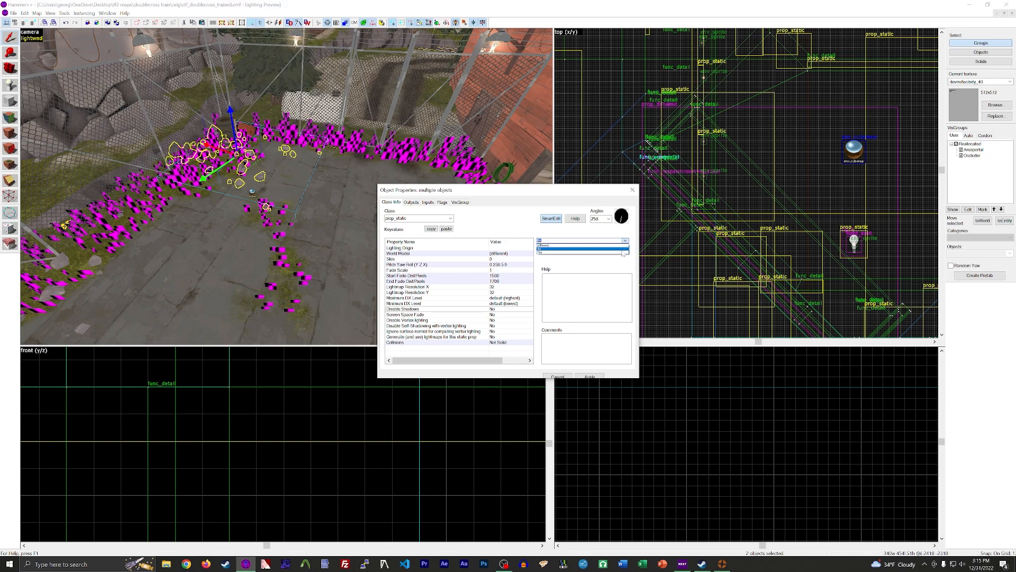
click(633, 190)
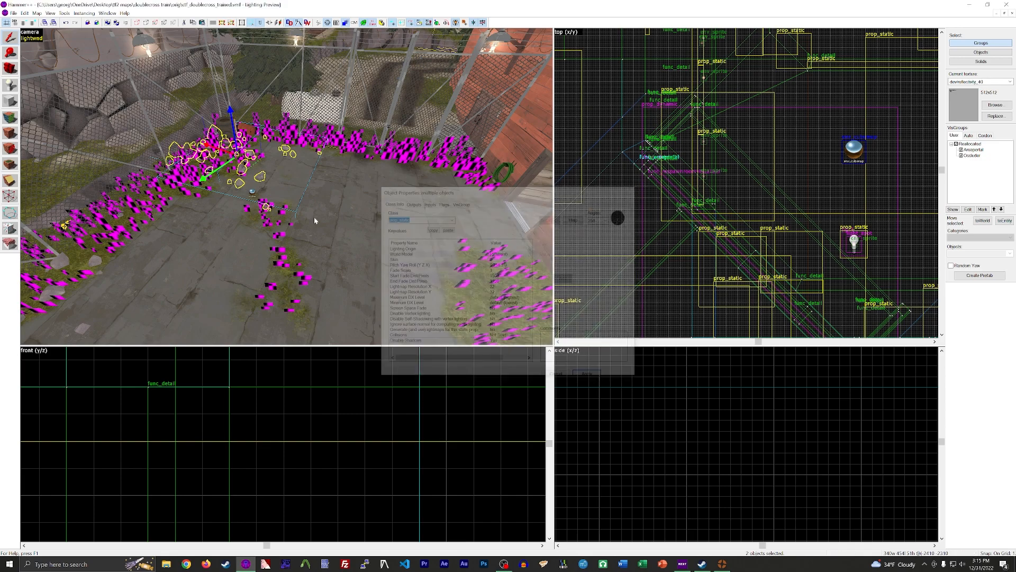
key(z)
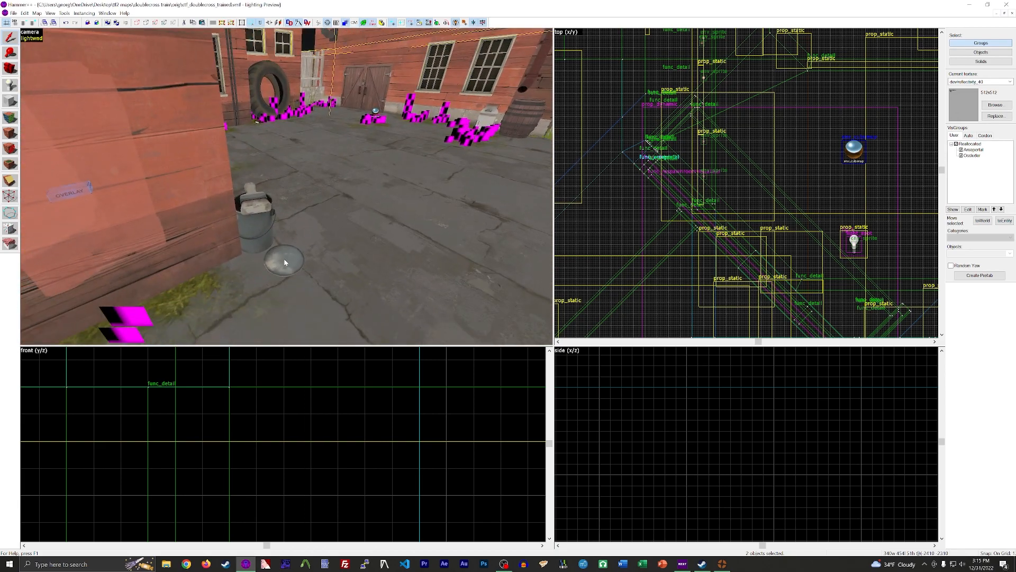
key(w)
key(w)
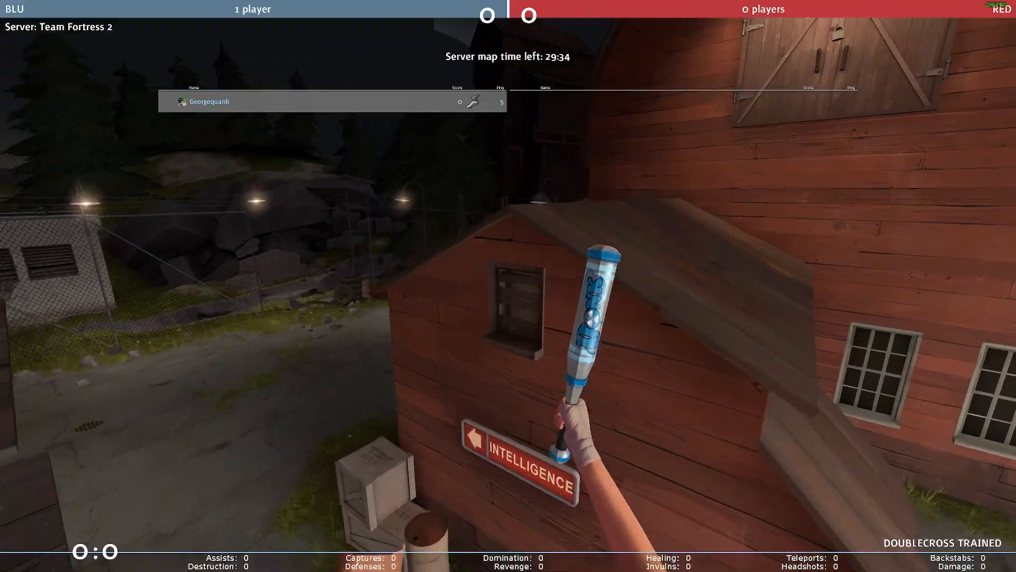
Move around the outdoor yard of the RED base in the playtest and examine its lighting
key(w)
click(508, 285)
key(space)
click(508, 286)
key(w)
key(Tab)
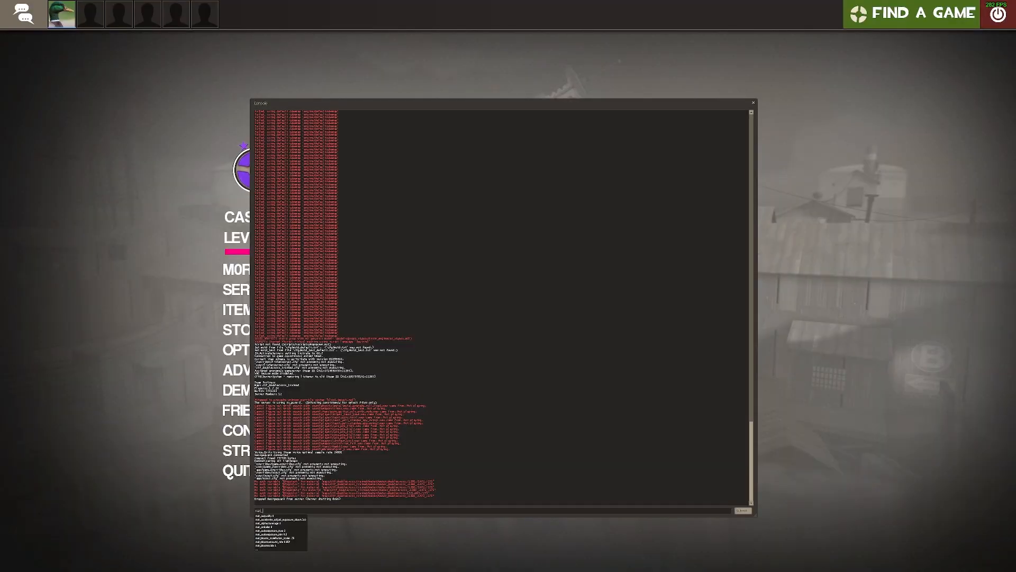
Run mat_specular 0 in the console and load the map ctf_doublecross_trained
text(specular 0)
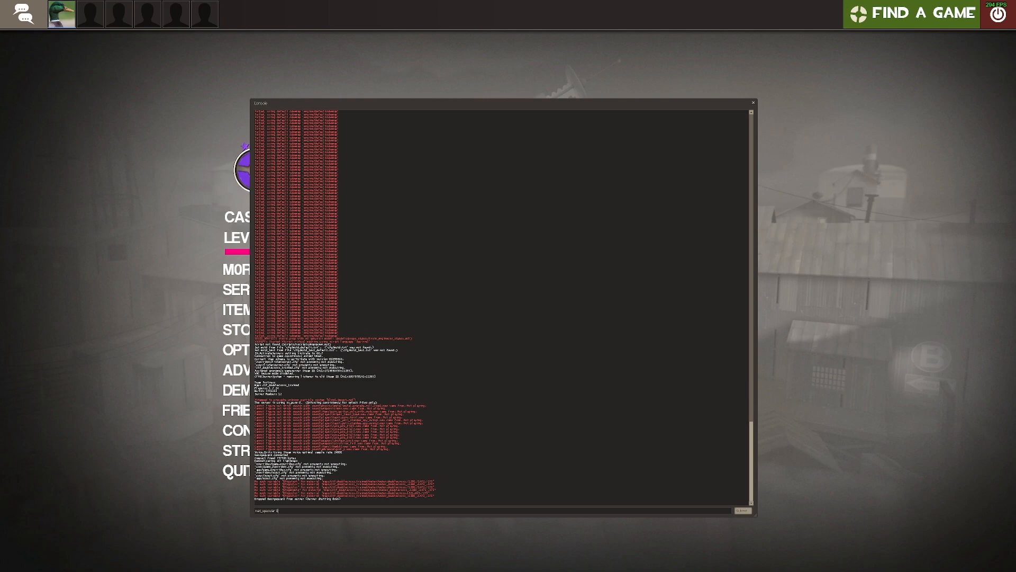
key(Return)
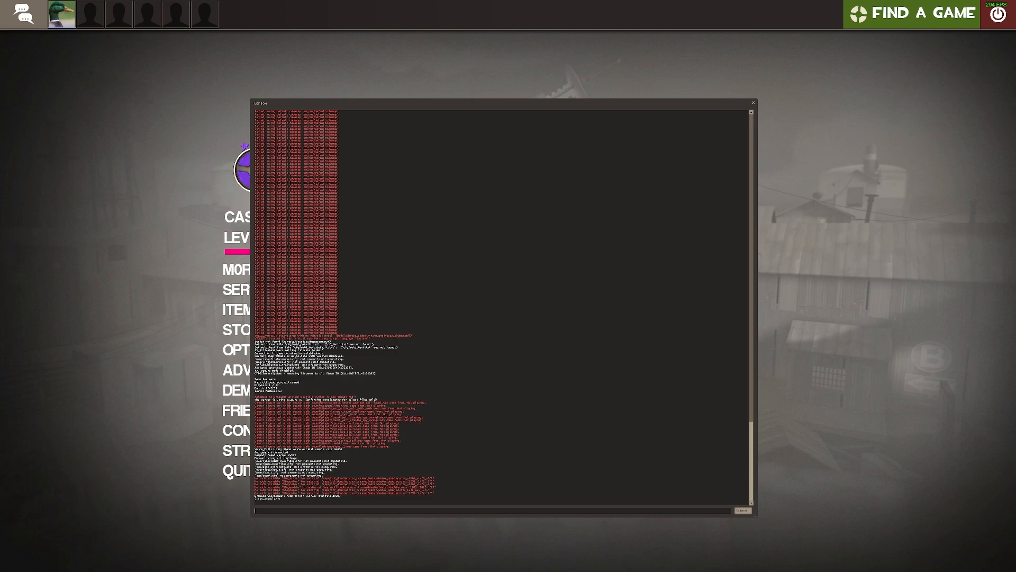
text(map ctf_doublec)
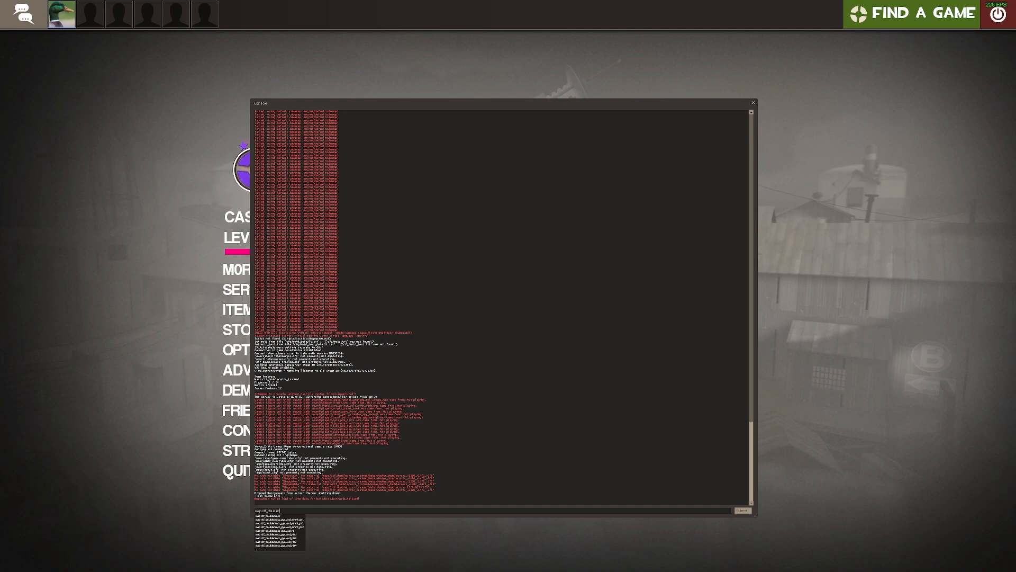
text(ross_train)
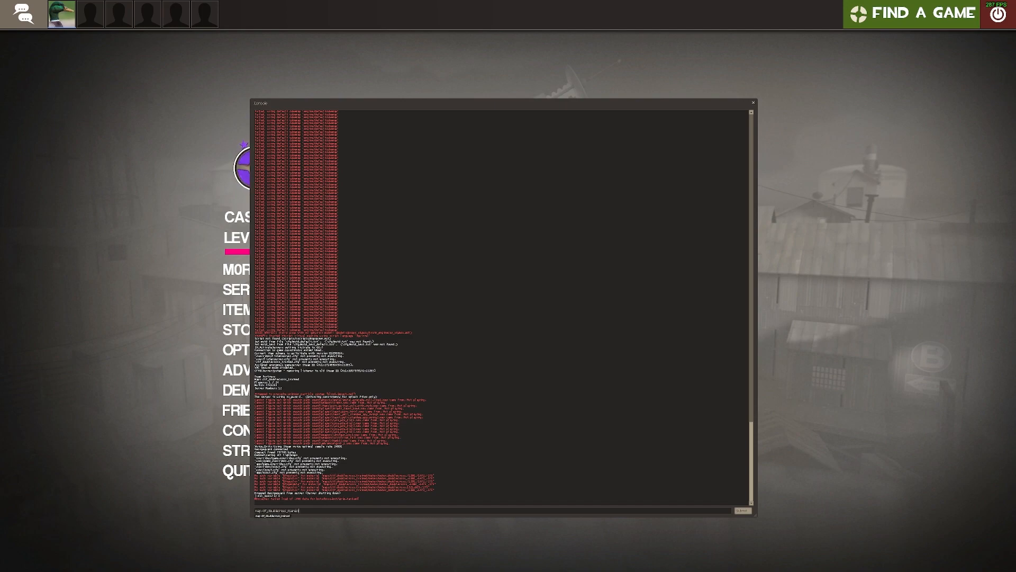
text(ed)
key(Return)
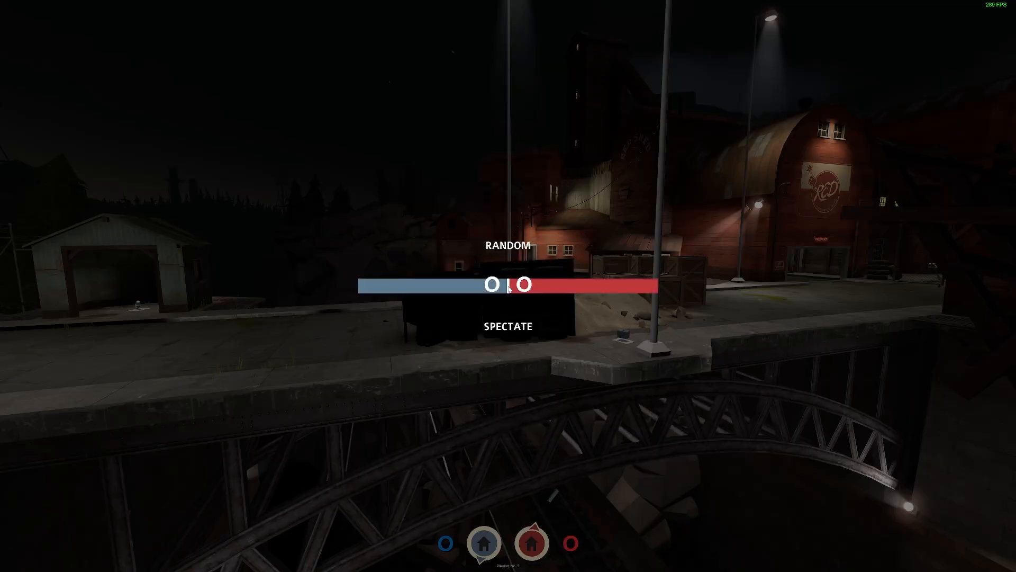
Run buildcubemaps in the console for the trained Double Cross map, and set mat_specular back to 1
key(grave)
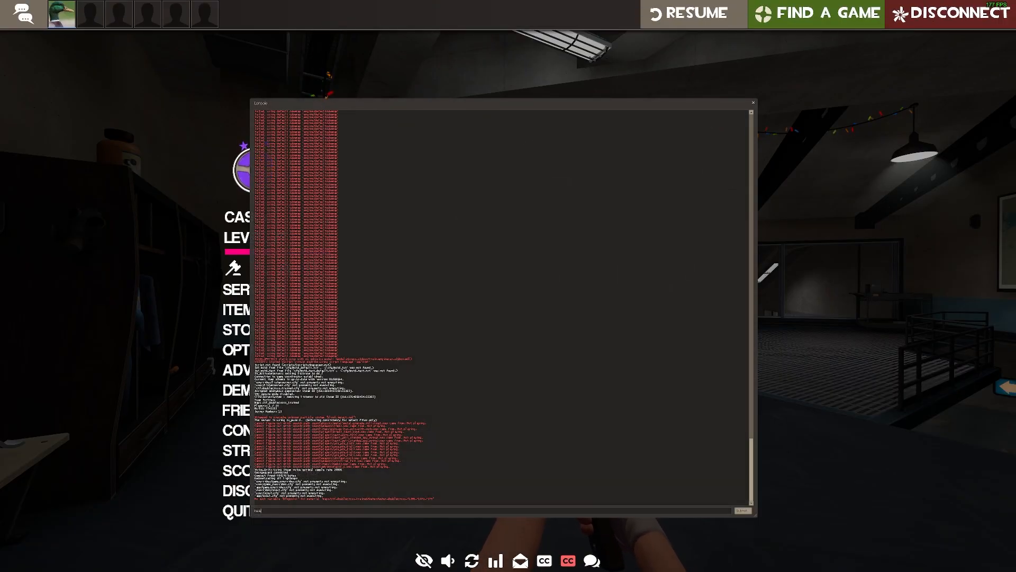
key(BackSpace)
key(BackSpace)
key(BackSpace)
key(BackSpace)
text(bui)
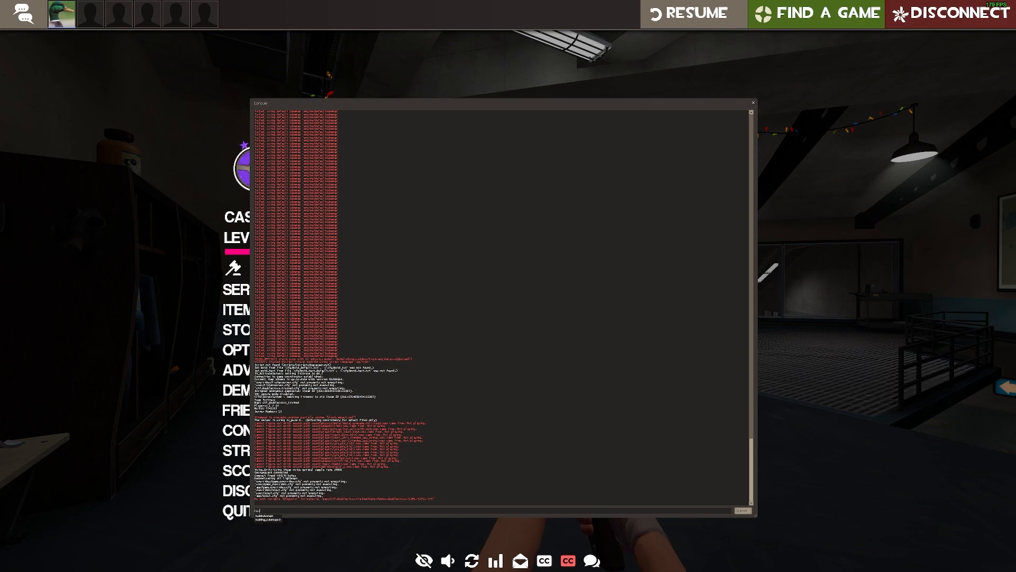
key(Return)
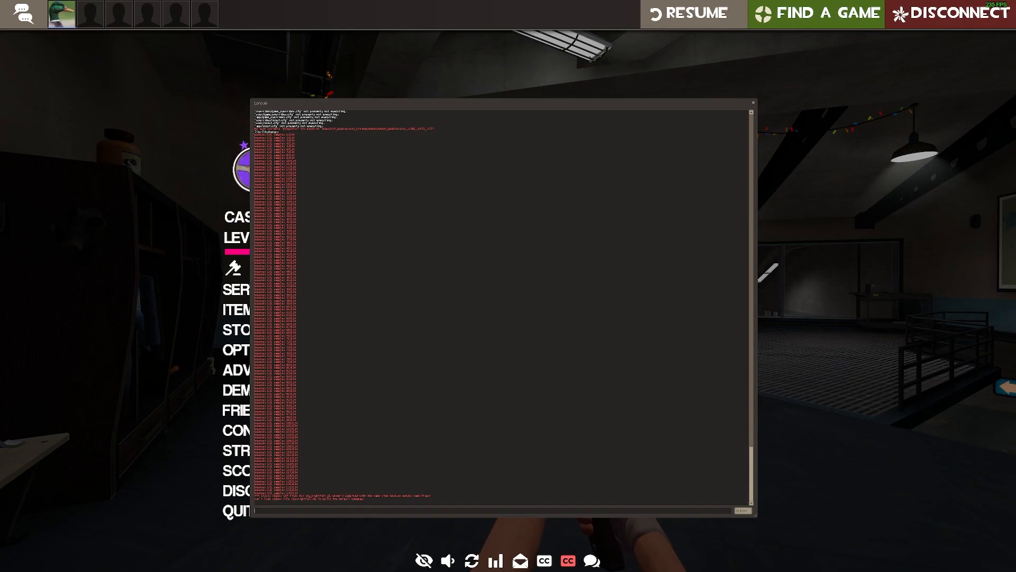
text(mat_specular 1)
key(Return)
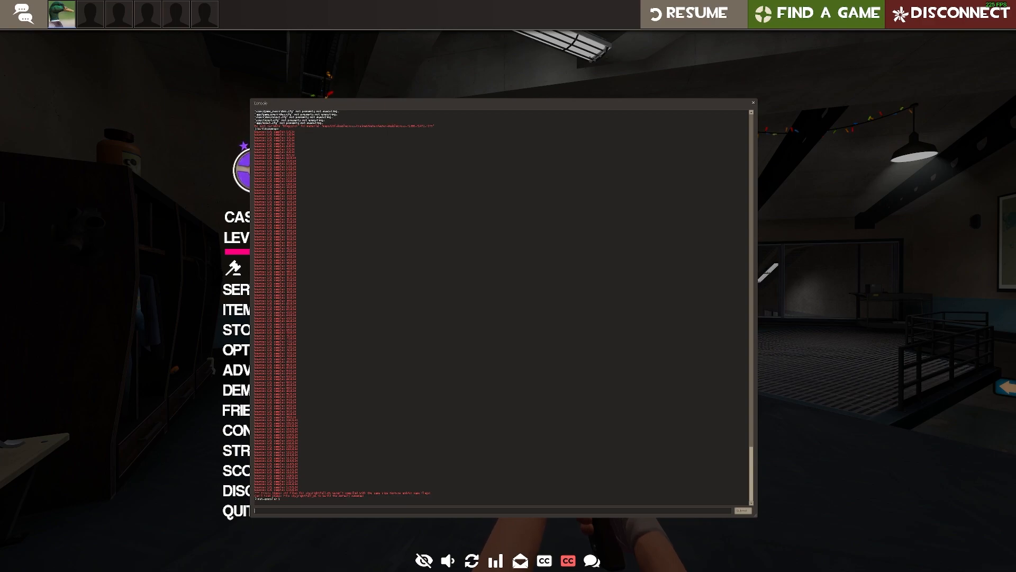
Disconnect from the current map through the console and load ctf_2fort
text(disconnect)
key(Return)
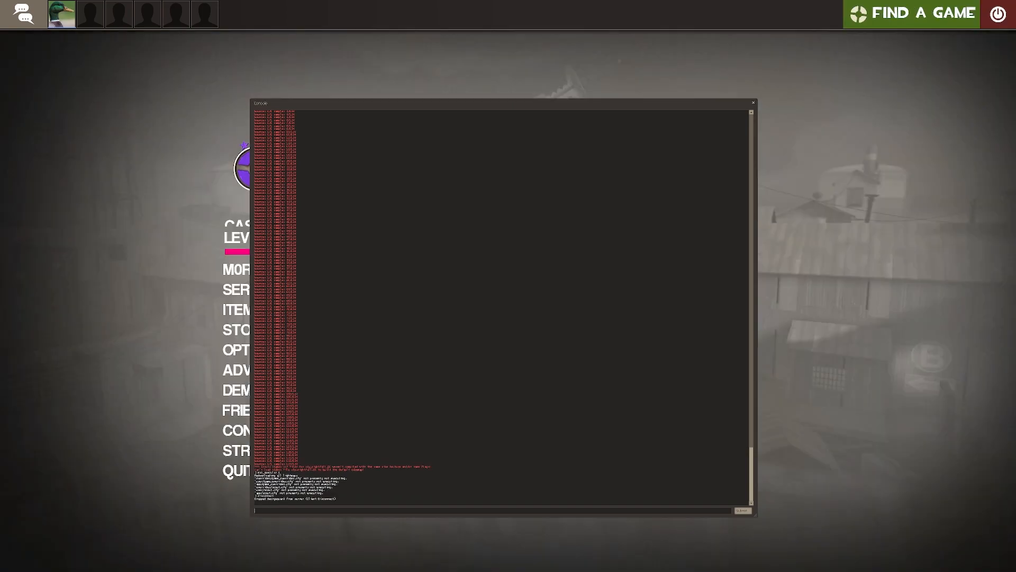
text(map ctf)
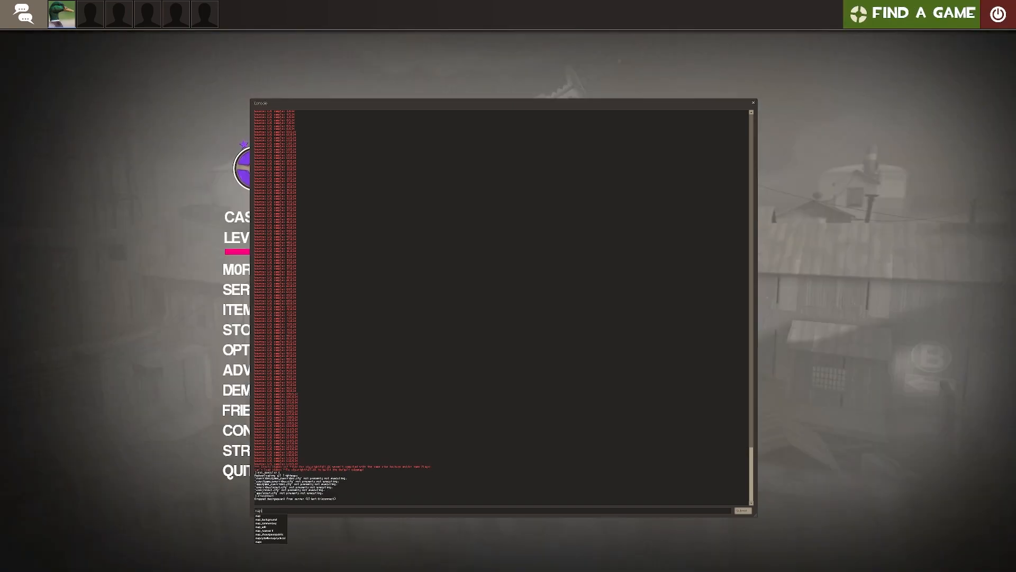
text(_2fort)
key(Return)
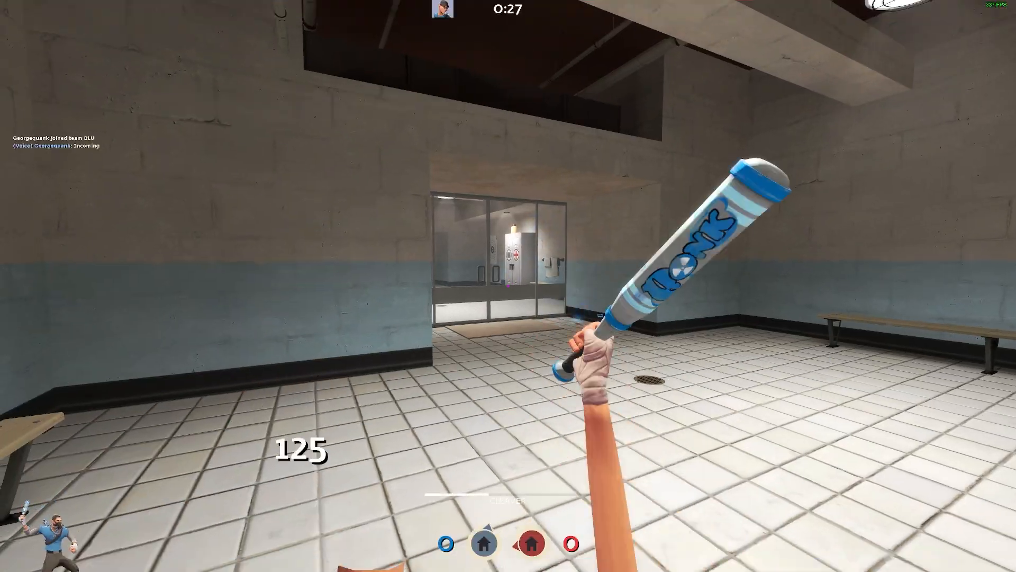
Load the trained Double Cross map again, dismiss its welcome message, and join the BLU team as Soldier
key(grave)
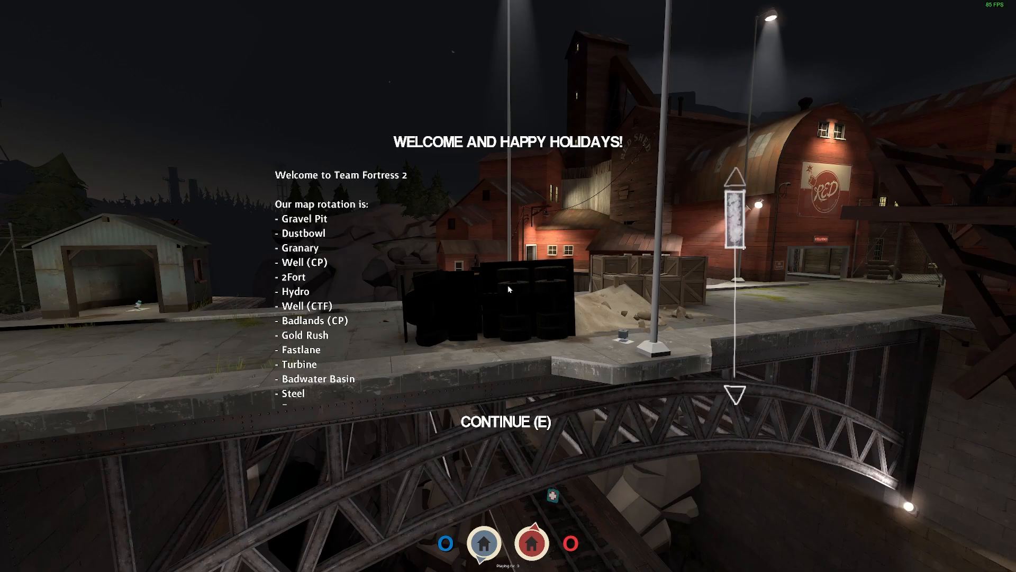
key(e)
key(e)
click(494, 287)
click(547, 249)
key(3)
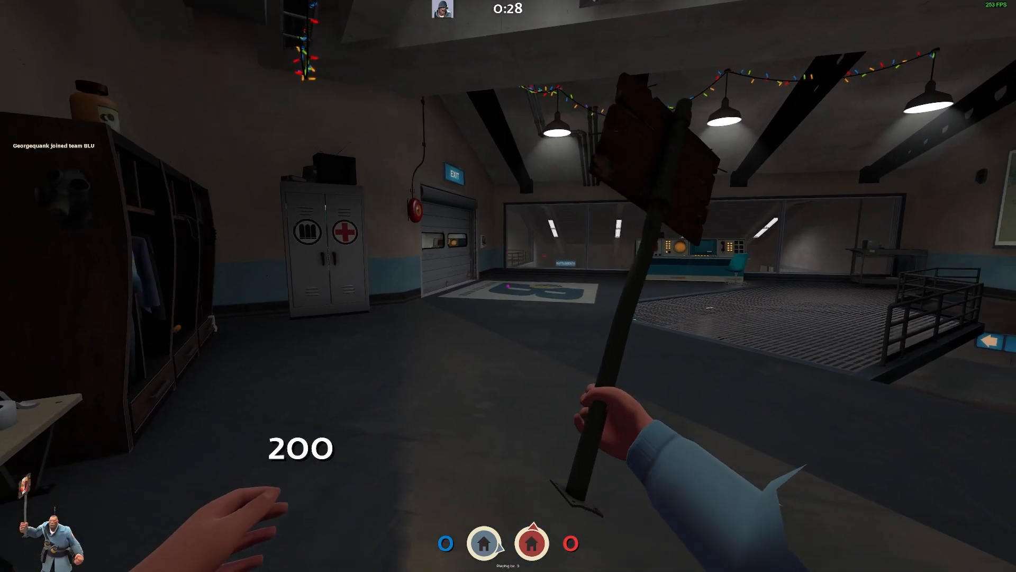
Fire a test rocket in the BLU spawn room and change class to Scout
key(1)
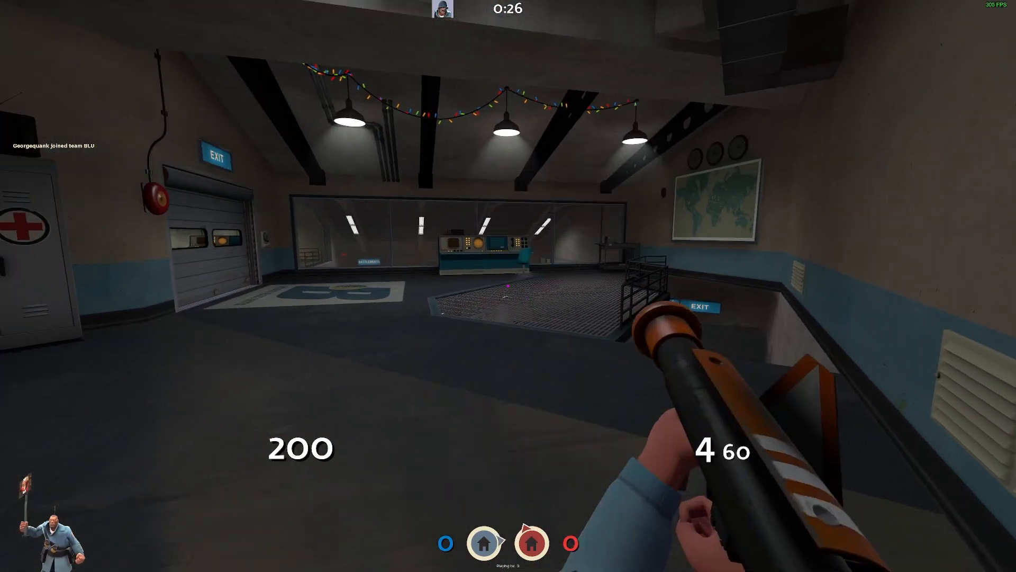
click(508, 286)
key(Tab)
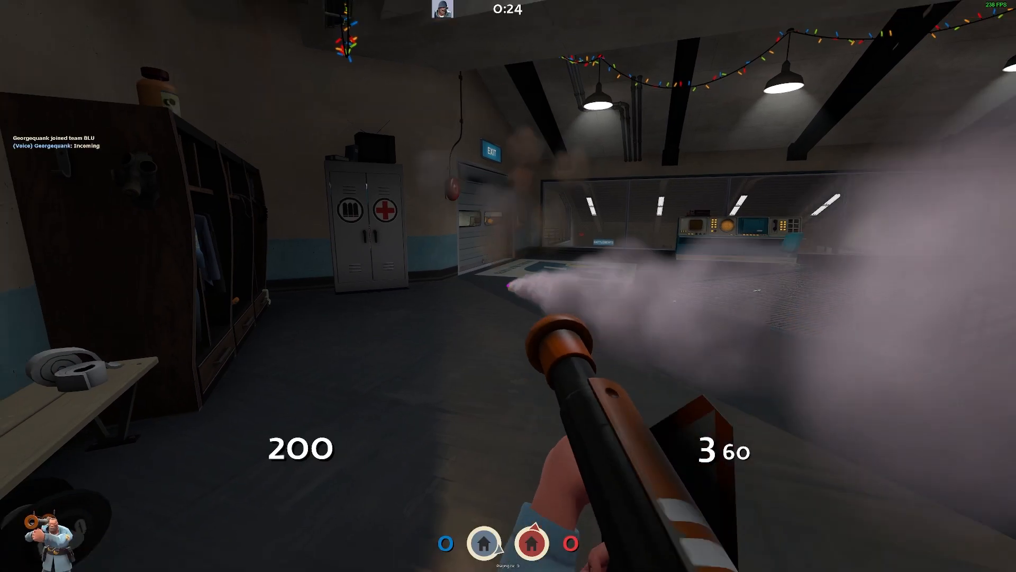
key(w)
key(F1)
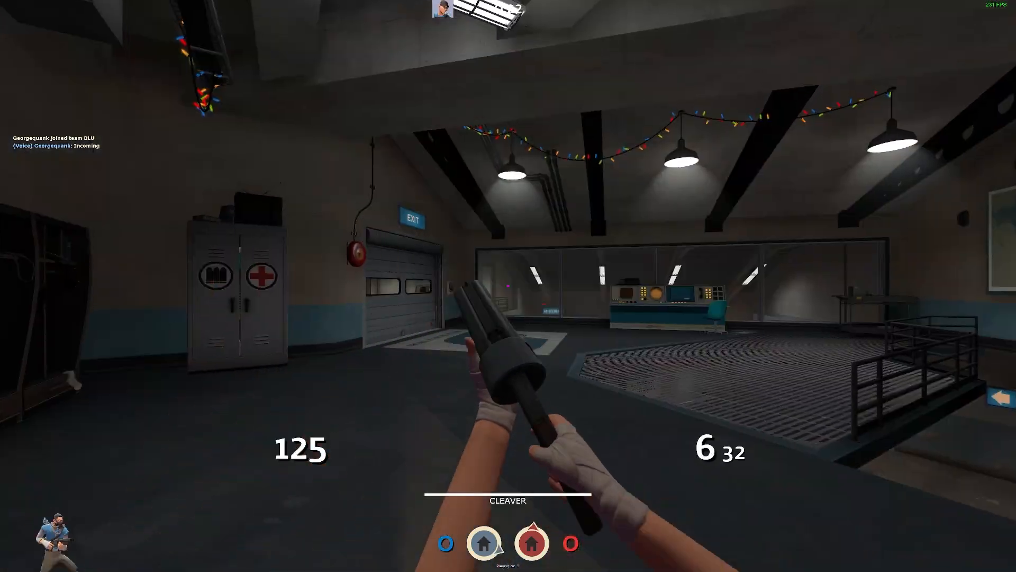
Walk as Scout from the BLU spawn through the upper control room to the yard, and examine the lighting and reflections
key(3)
key(w)
key(1)
key(3)
key(w)
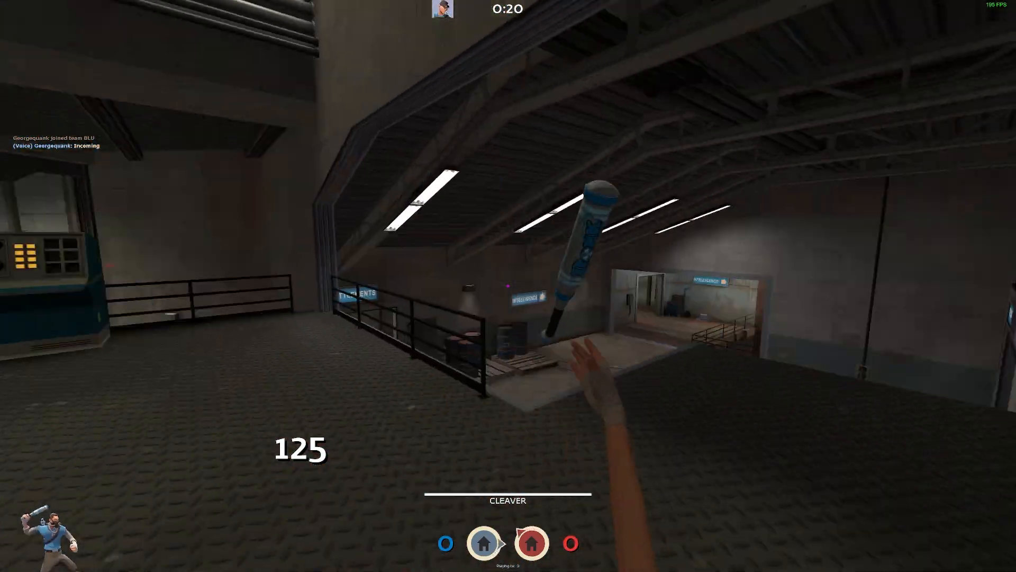
key(w)
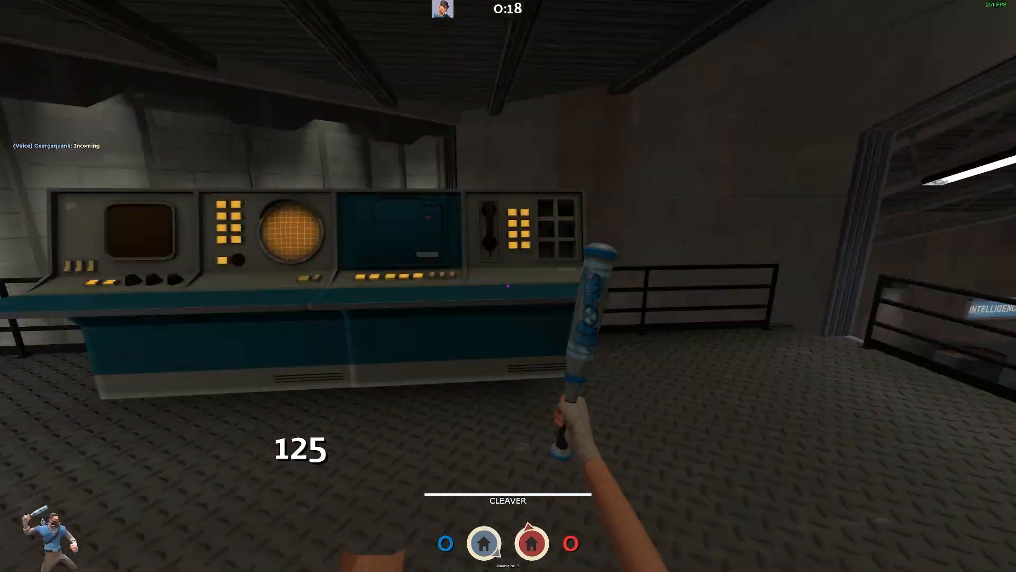
key(w)
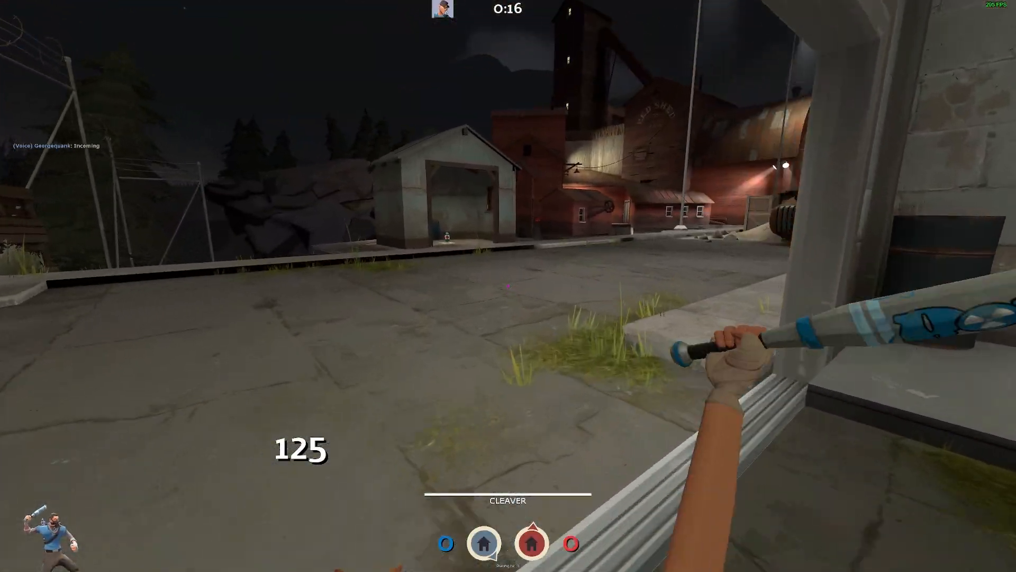
Cross the bridge past the truck and crates to the RED barn entrance, and examine the outdoor props and lighting
key(w)
key(space)
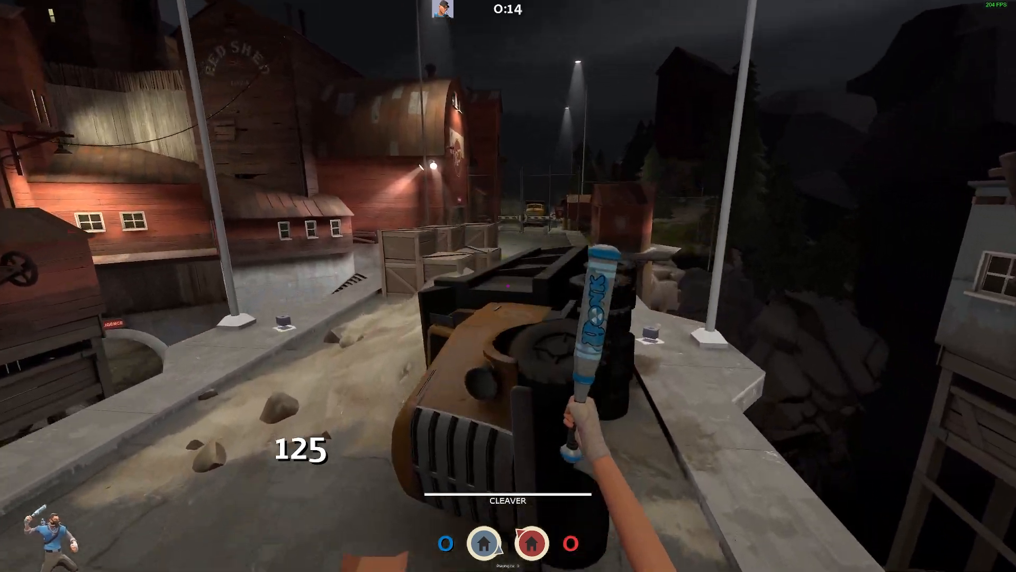
key(Tab)
key(w)
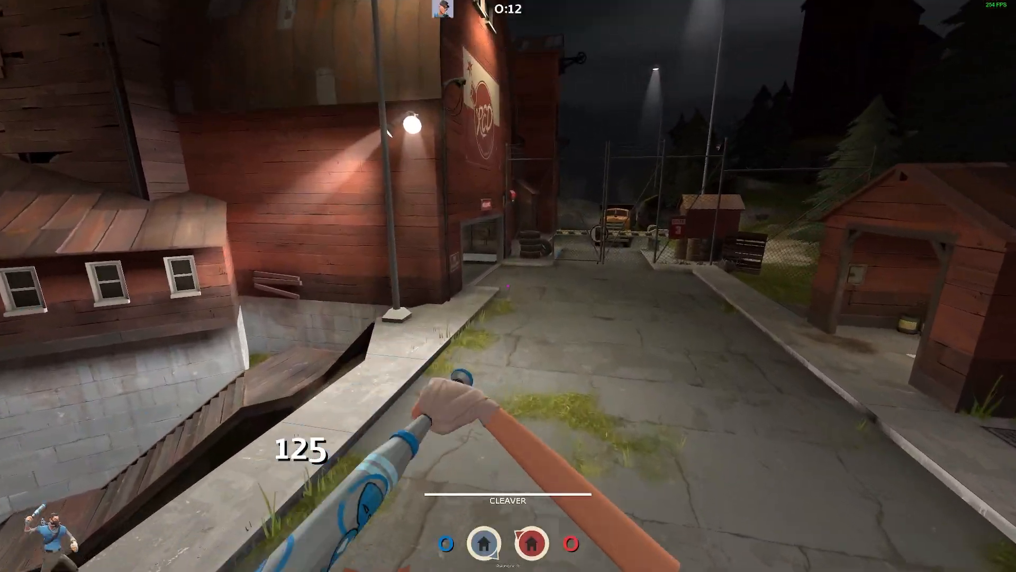
key(w)
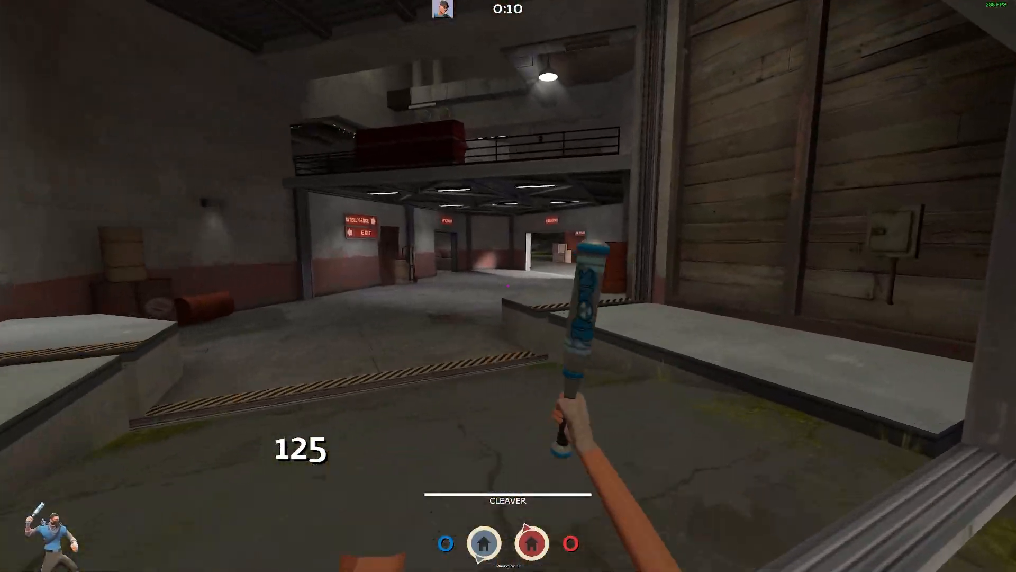
Examine the RED base interior by going up the stairs, past the control desk and out onto the battlements above the tracks
key(w)
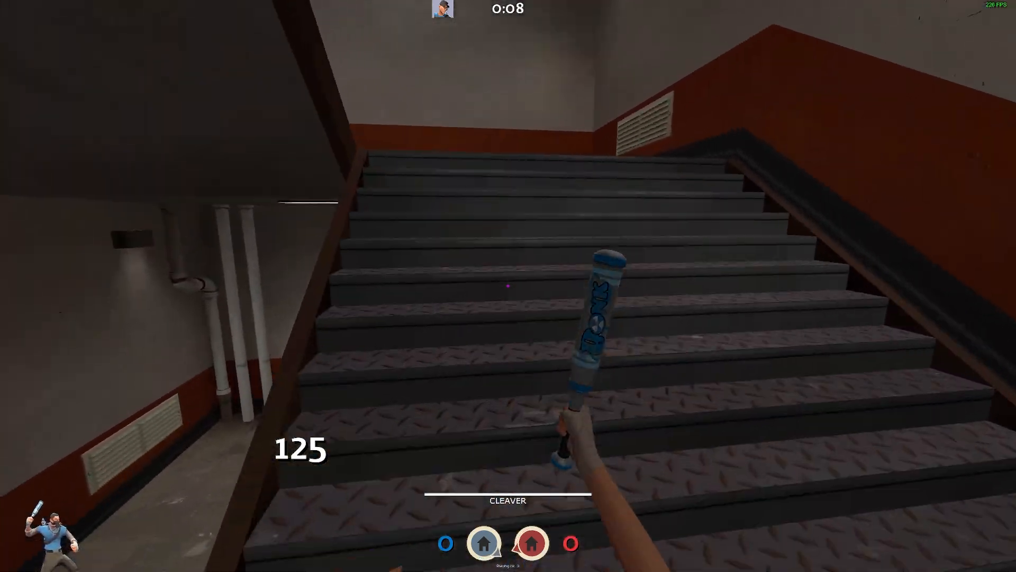
key(w)
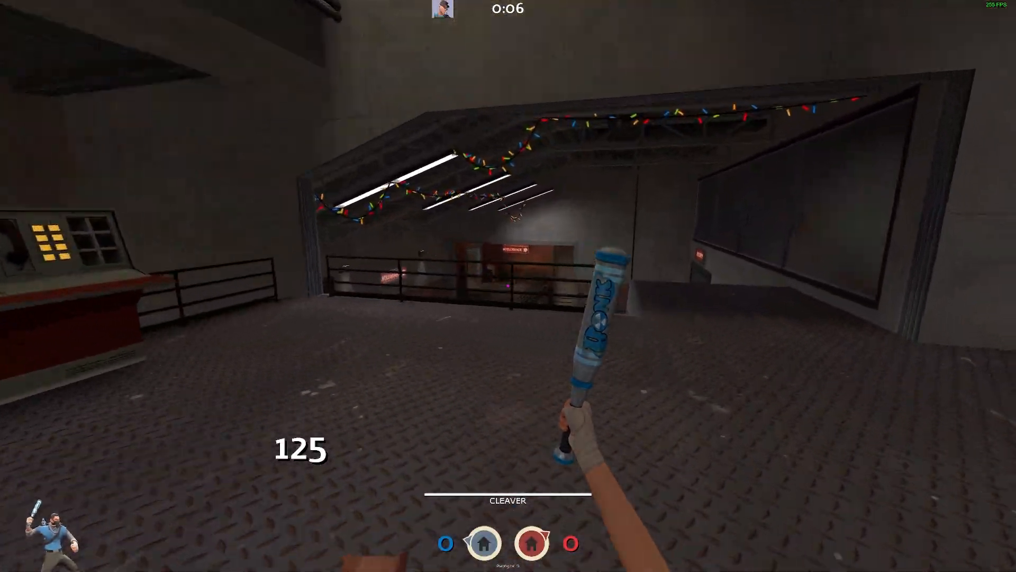
key(w)
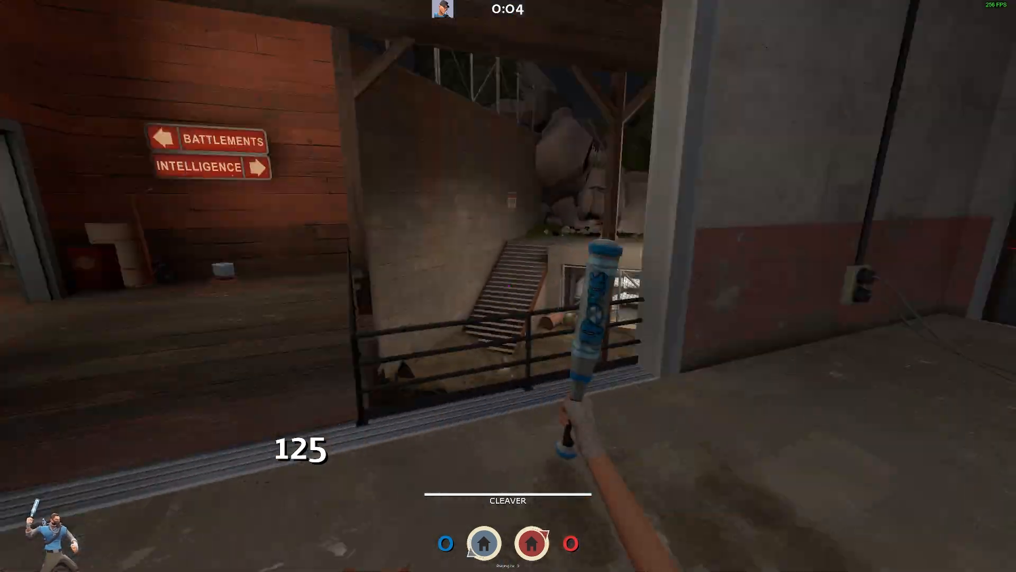
key(w)
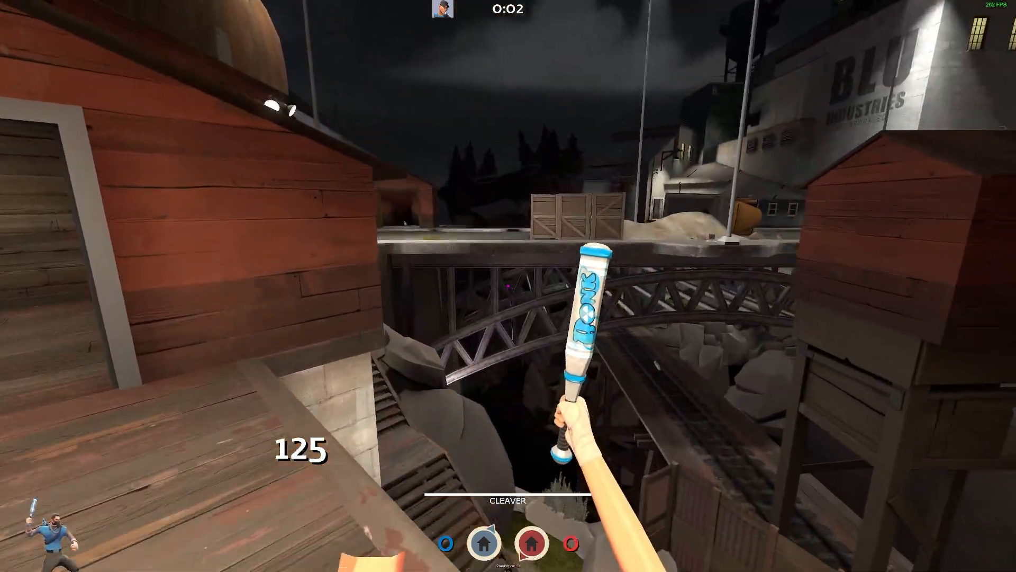
key(space)
key(space)
key(Tab)
key(w)
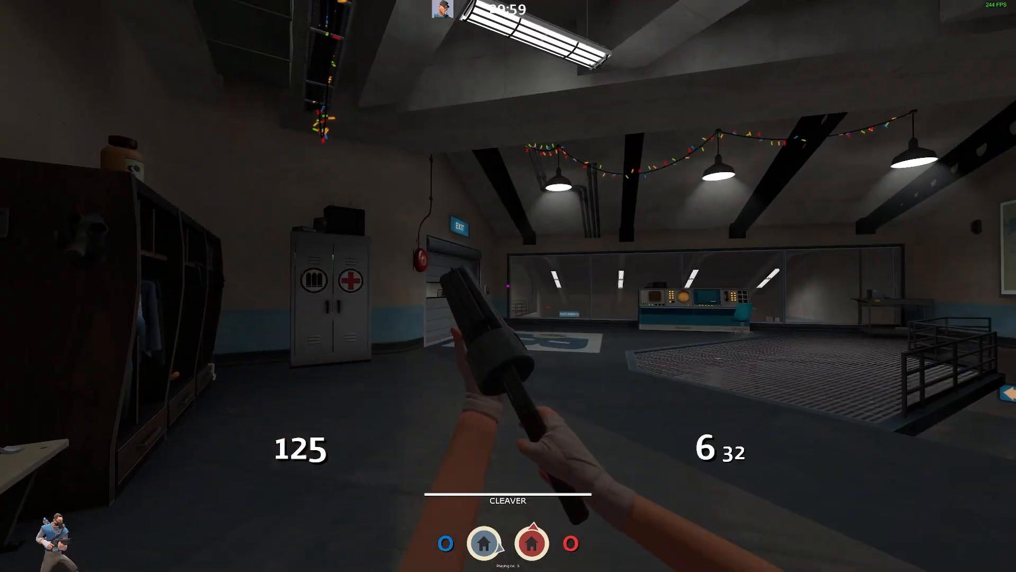
Switch from the game to Hammer++ and save the ctf_doublecross_trained map
key(y)
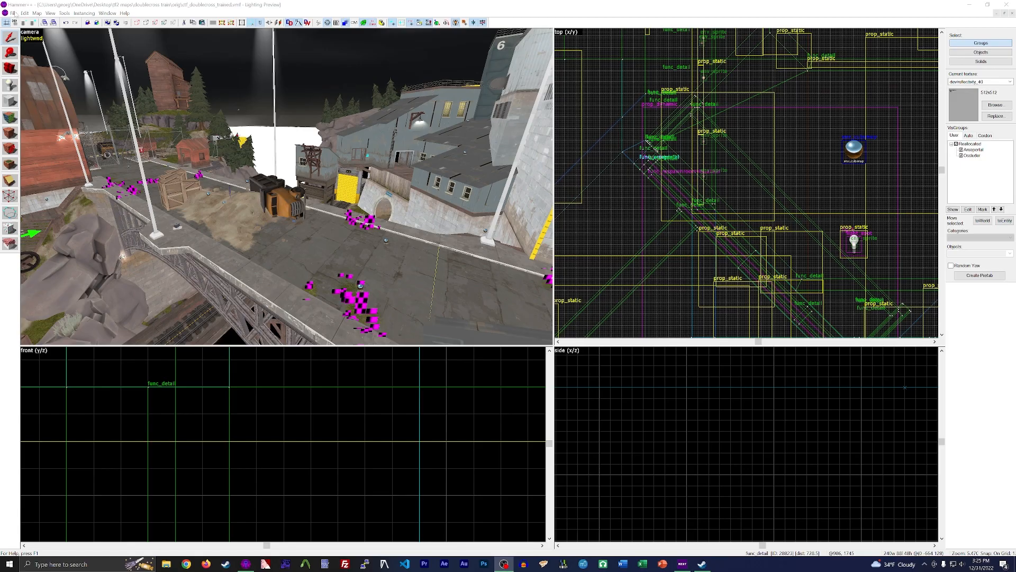
key(alt+f)
key(s)
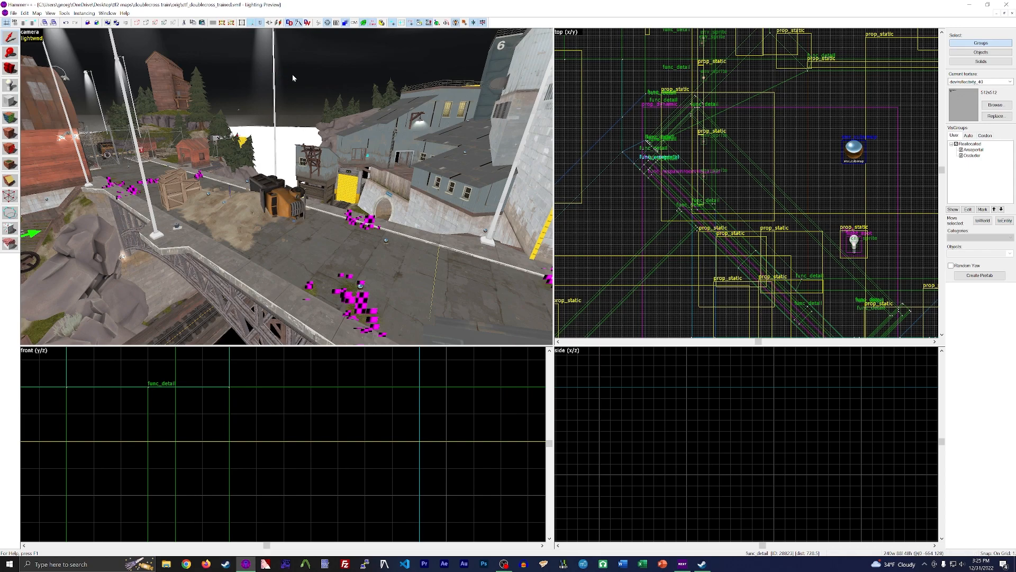
Launch VIDE.exe from the VIDE folder in tf2 maps and maximize its window
key(super+d)
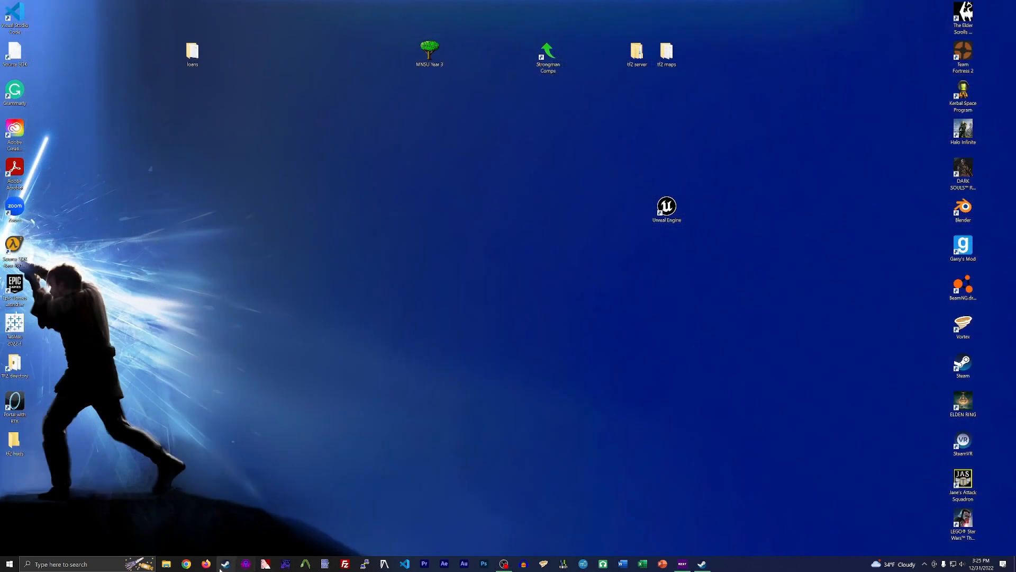
click(167, 566)
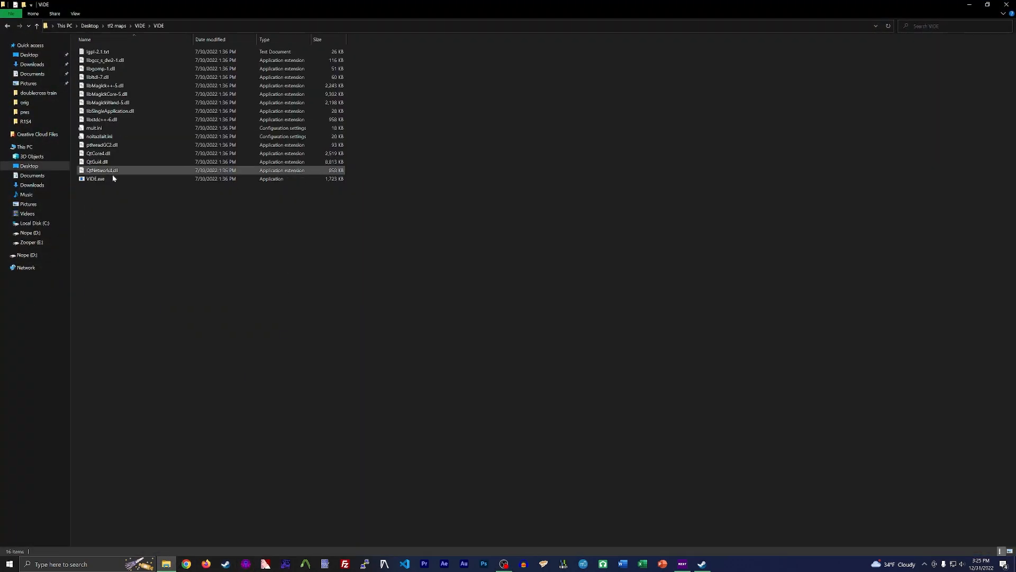
double_click(113, 178)
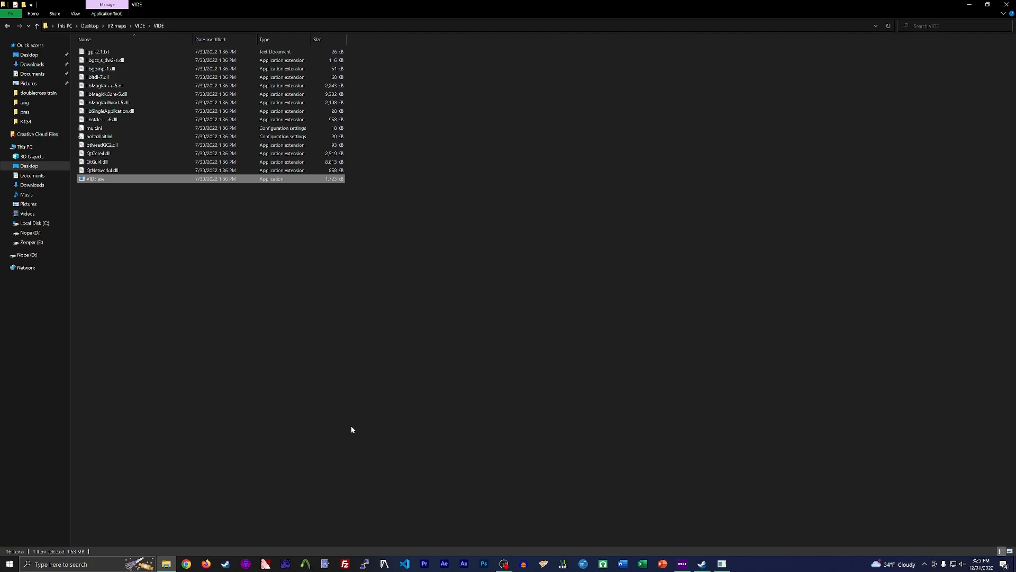
click(723, 564)
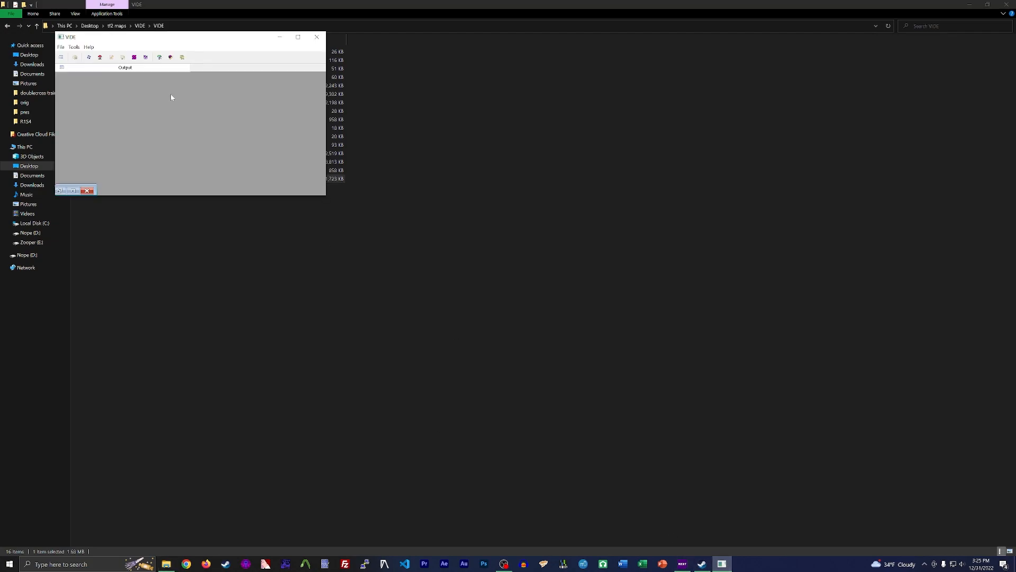
click(304, 35)
Open ctf_doublecross_trained in VIDE's packed-file editor, enlarge the editor, scan the map for used content, and review the file list
click(127, 23)
double_click(162, 124)
drag(213, 156, 695, 490)
click(500, 65)
click(628, 66)
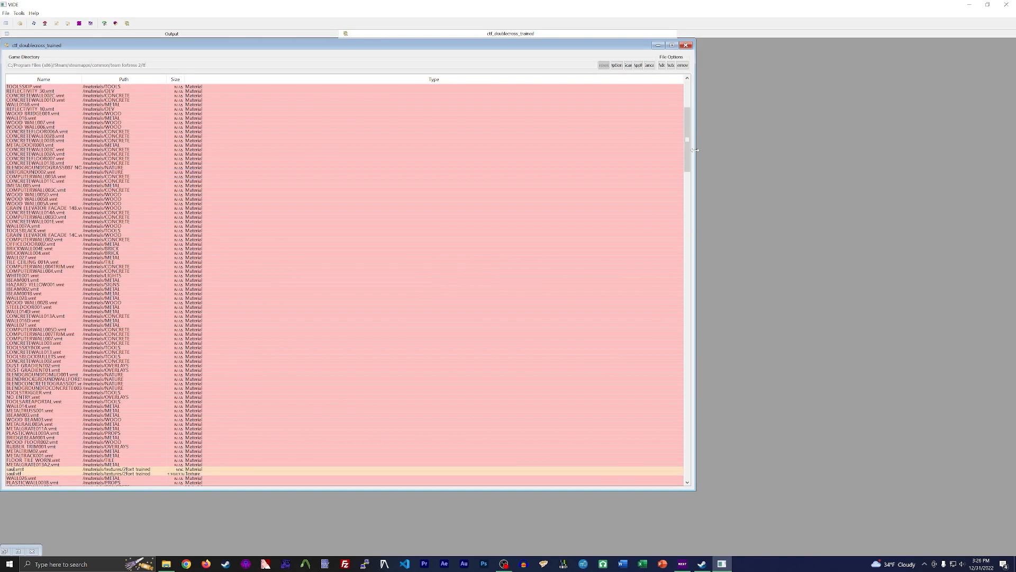
drag(689, 150, 693, 232)
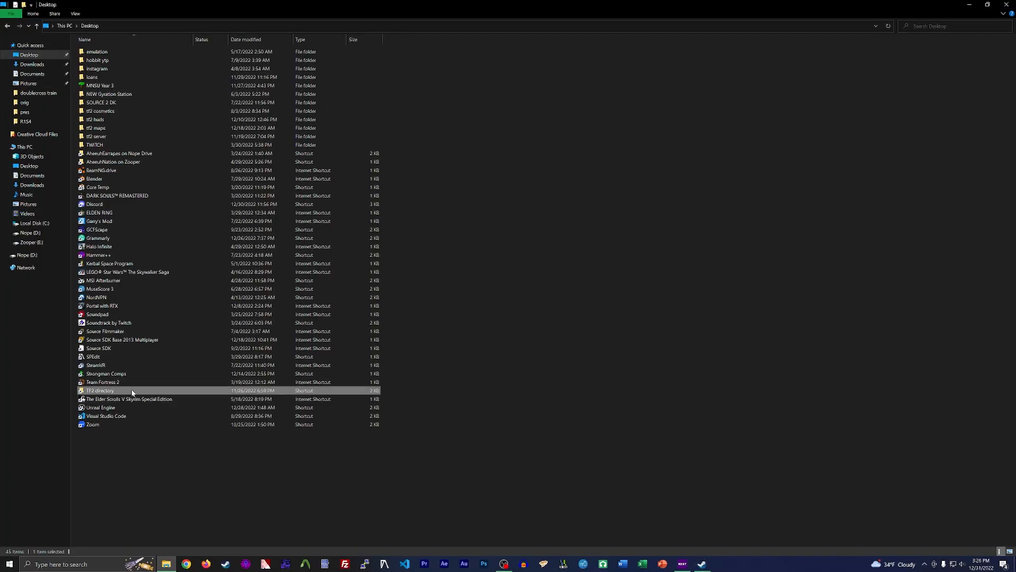
Open the maps folder inside the Team Fortress 2 tf directory and find the ctf_doublecross_trained files
double_click(131, 390)
double_click(116, 72)
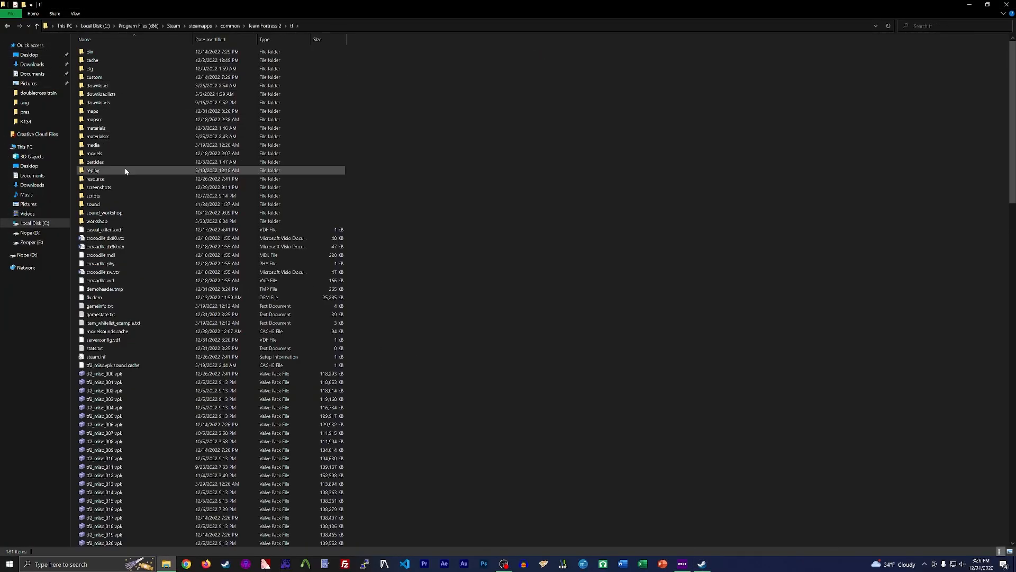
double_click(106, 102)
click(35, 28)
double_click(110, 103)
scroll(180, 227, down, 20)
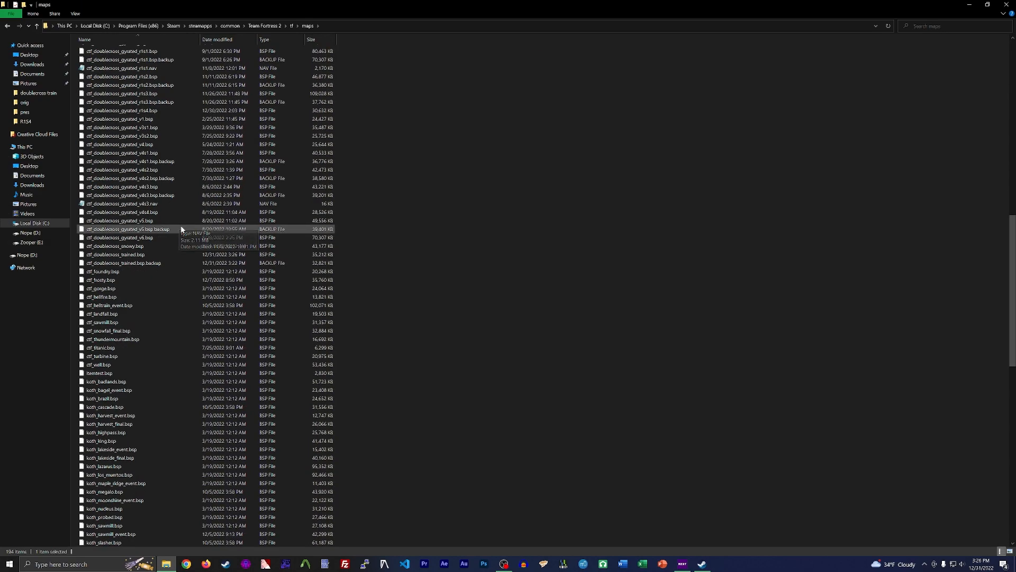
Compare the file sizes of ctf_doublecross_trained.bsp and its .bsp.backup copy
click(169, 266)
click(312, 256)
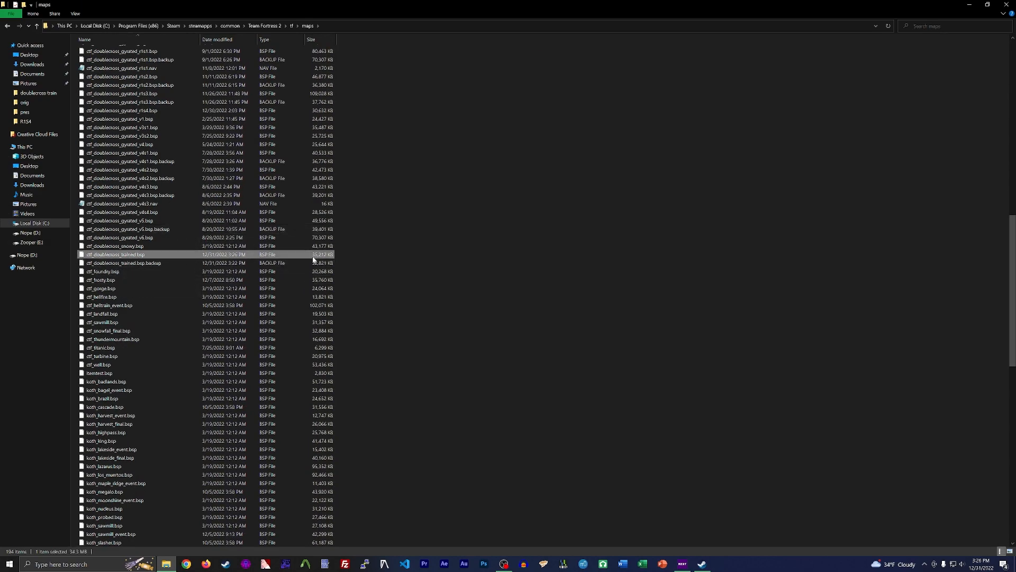
shift+click(329, 265)
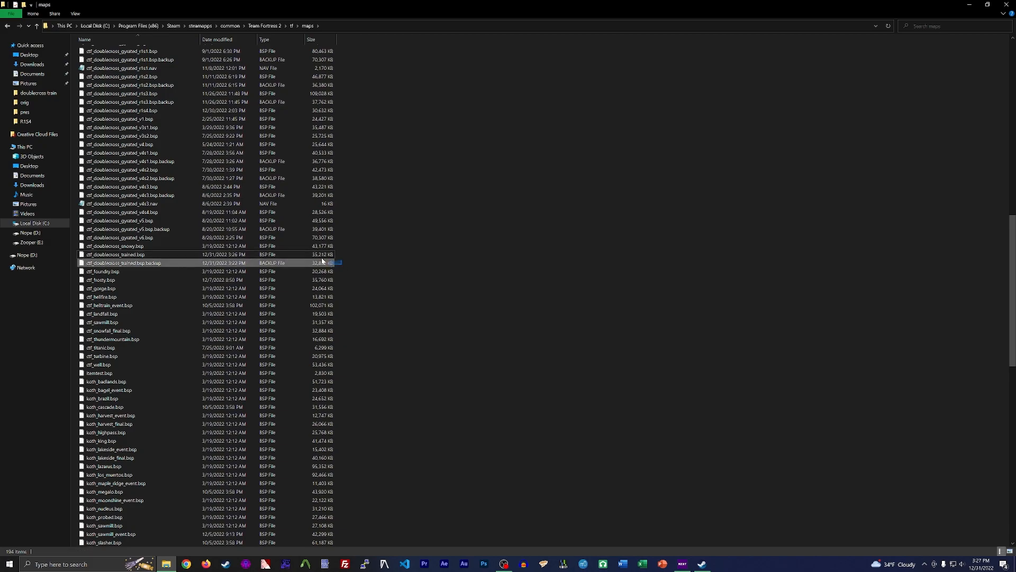
Copy ctf_doublecross_trained.bsp from the Team Fortress 2 maps folder and close that folder window
click(310, 257)
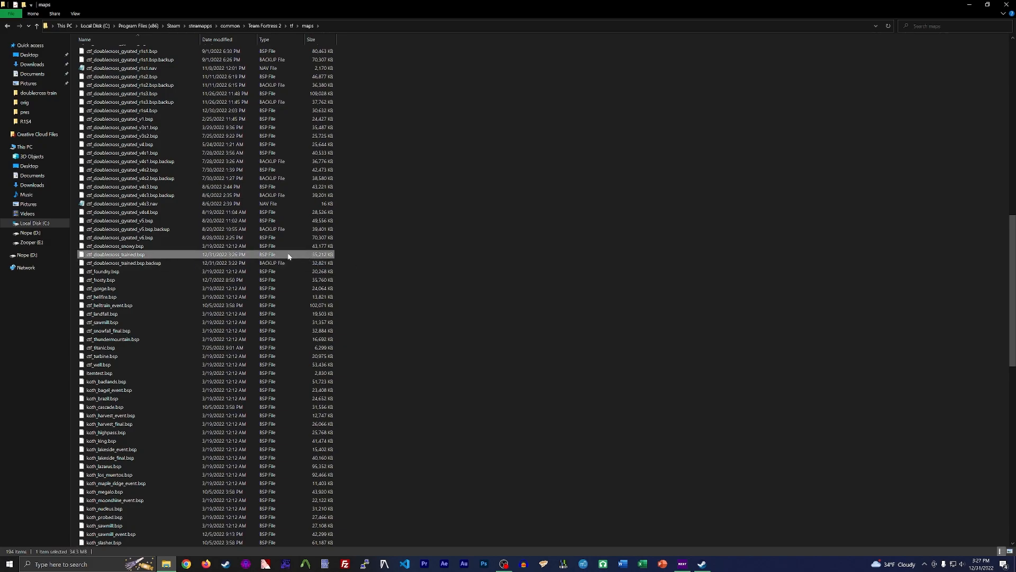
right_click(288, 256)
click(328, 355)
click(1009, 3)
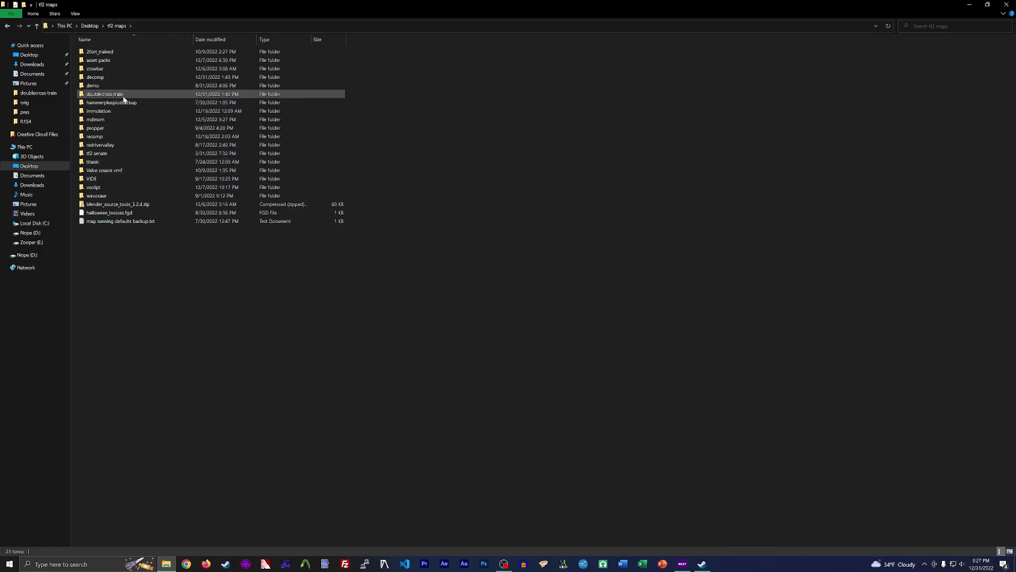
Create a folder named "releasse 1" inside the doublecross train project folder
double_click(123, 96)
right_click(121, 111)
mouse_move(201, 225)
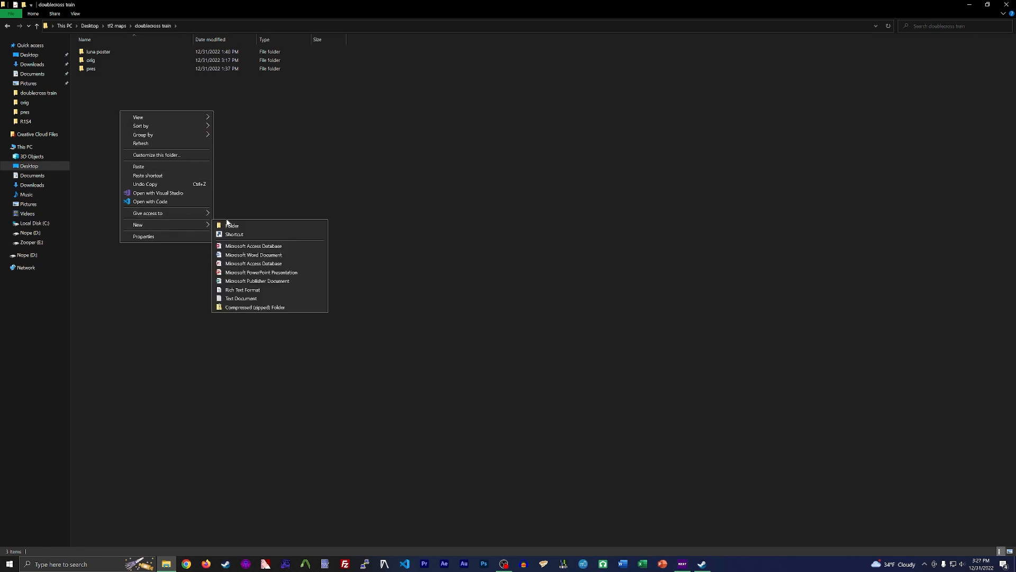
click(233, 226)
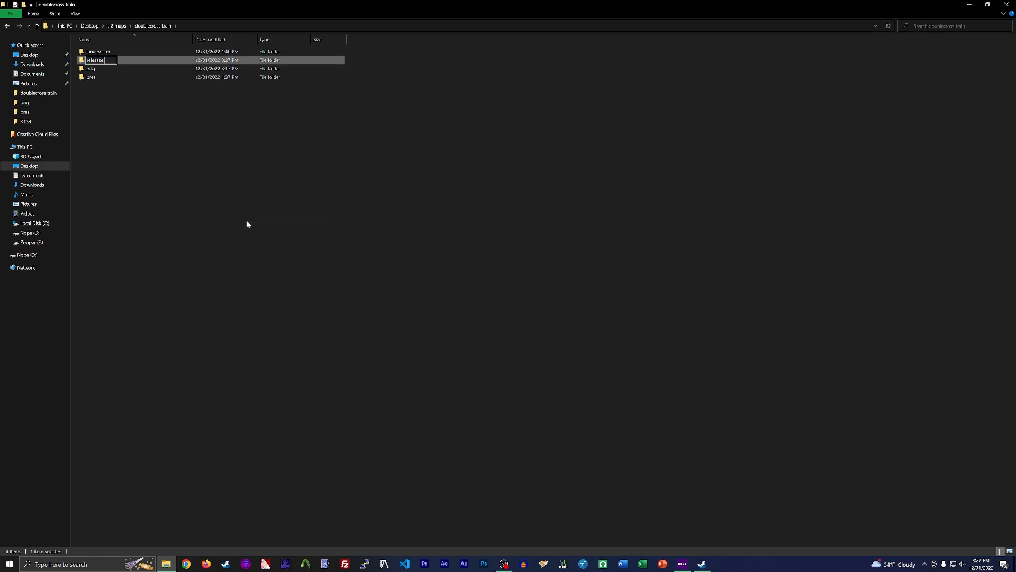
key(Return)
Paste the copied ctf_doublecross_trained.bsp into the "releasse 1" folder
double_click(90, 77)
right_click(140, 126)
click(161, 181)
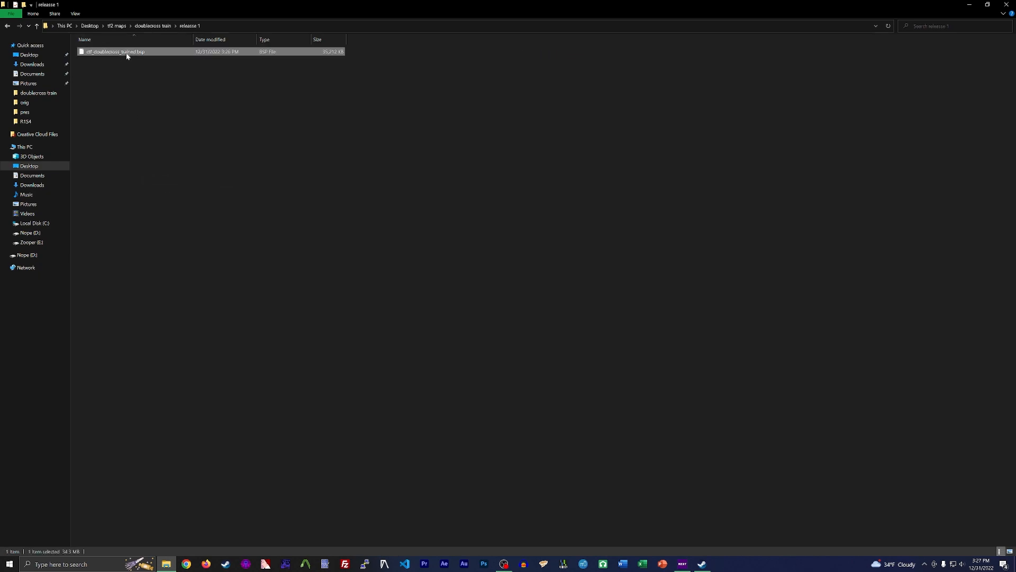
click(554, 382)
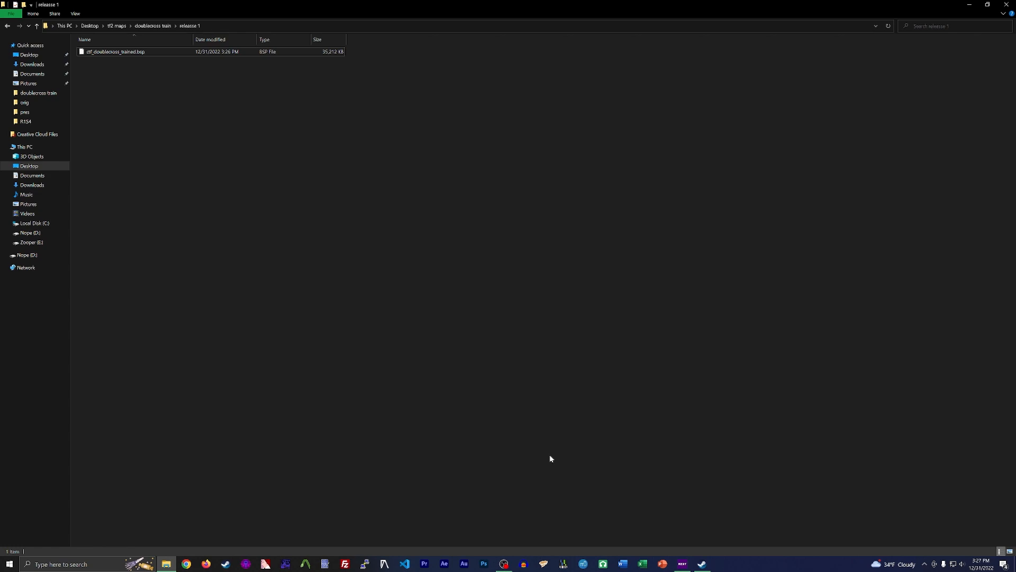
Switch to Team Fortress 2, load the map ctf_doublecross_trained from the console, and join the BLU team as Scout
click(707, 566)
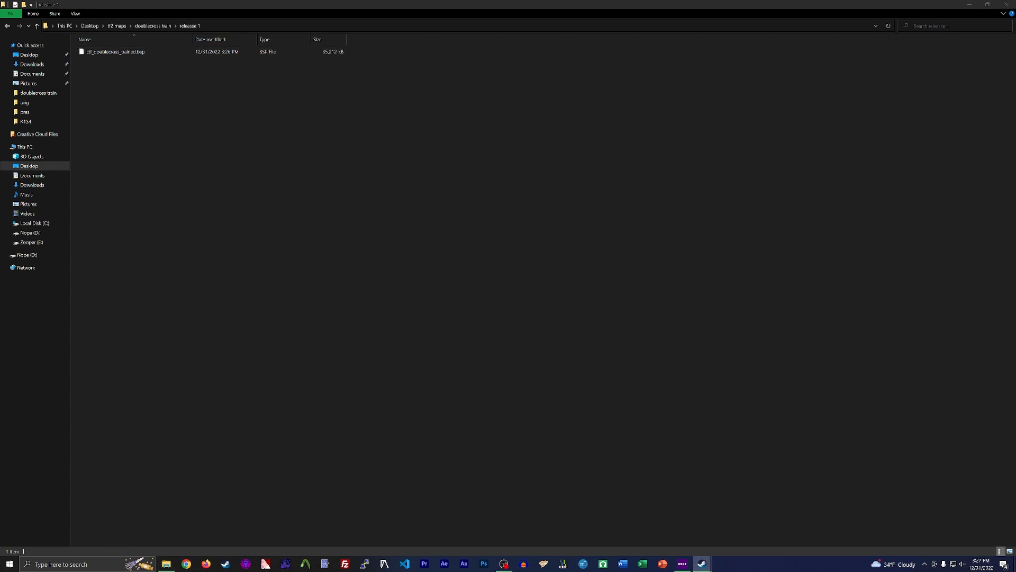
click(251, 104)
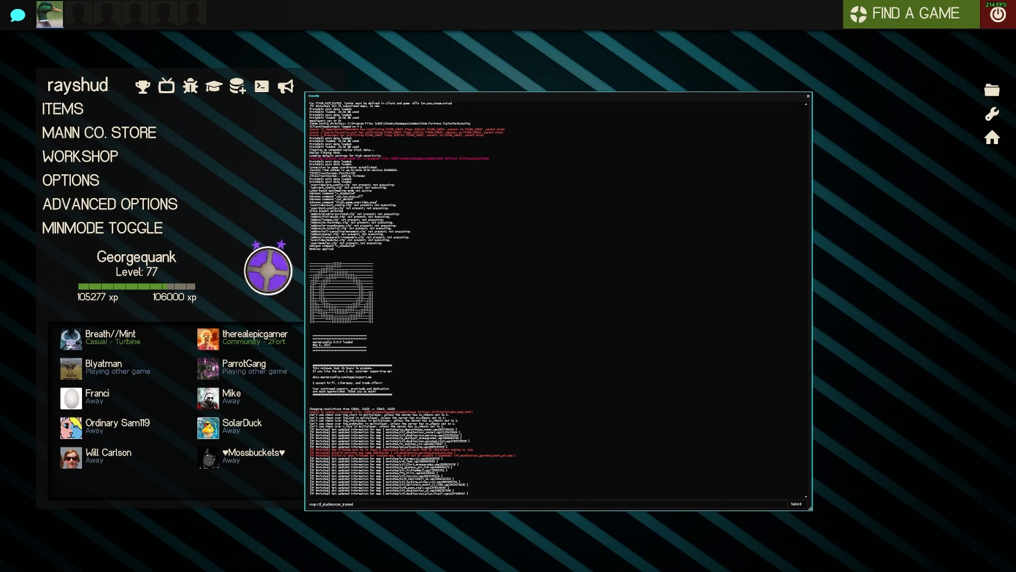
key(Return)
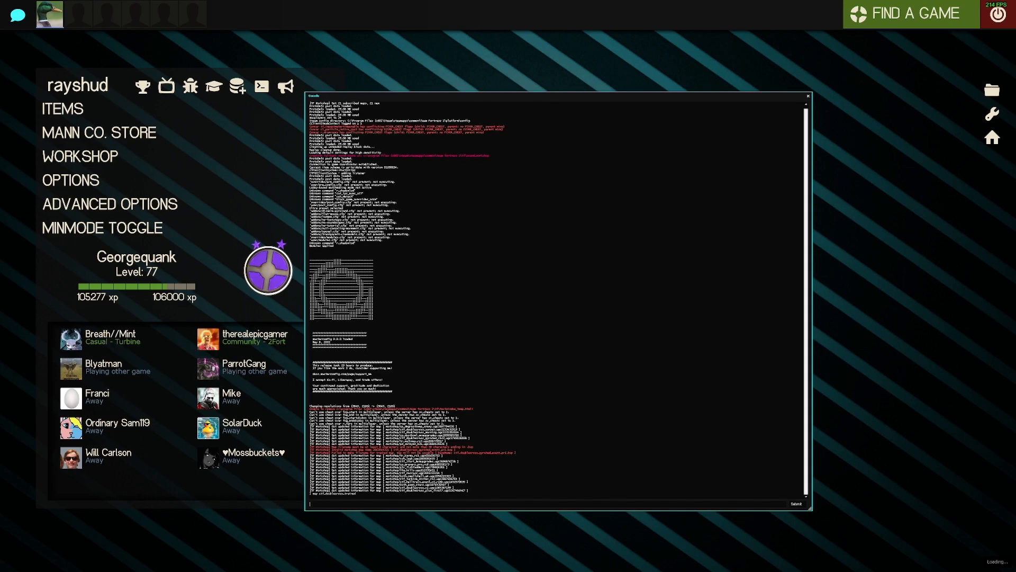
key(Up)
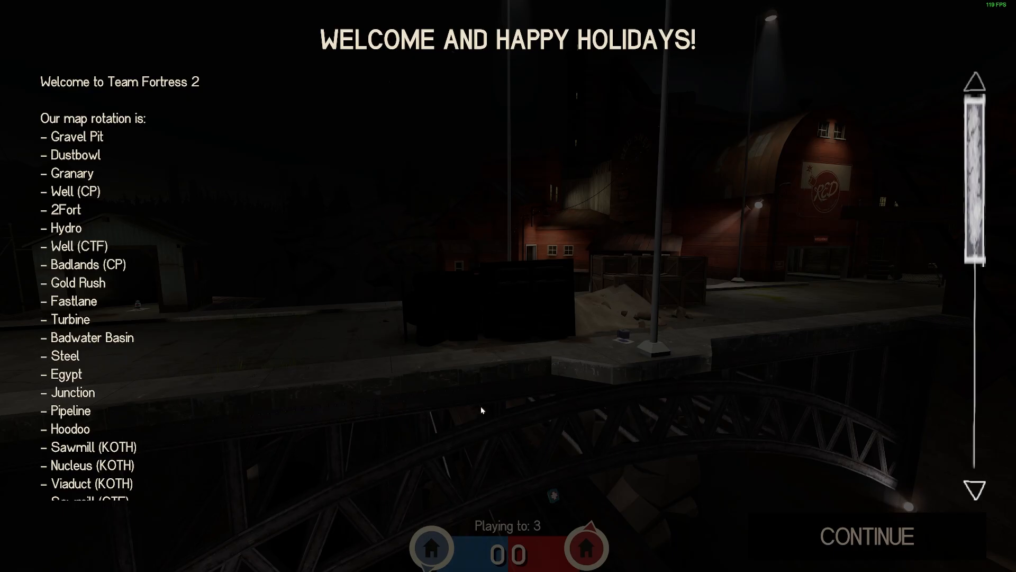
key(Return)
click(199, 265)
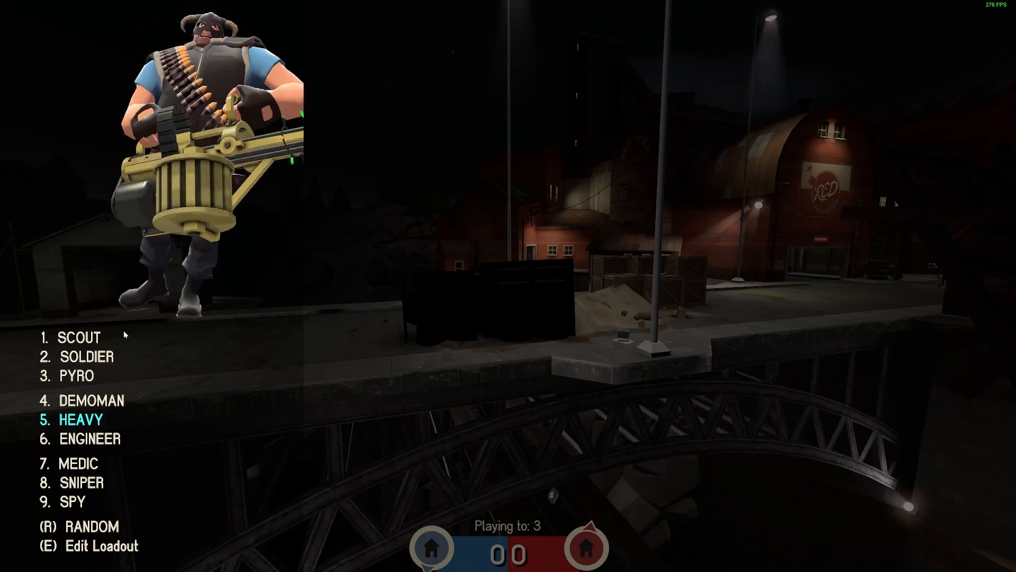
key(1)
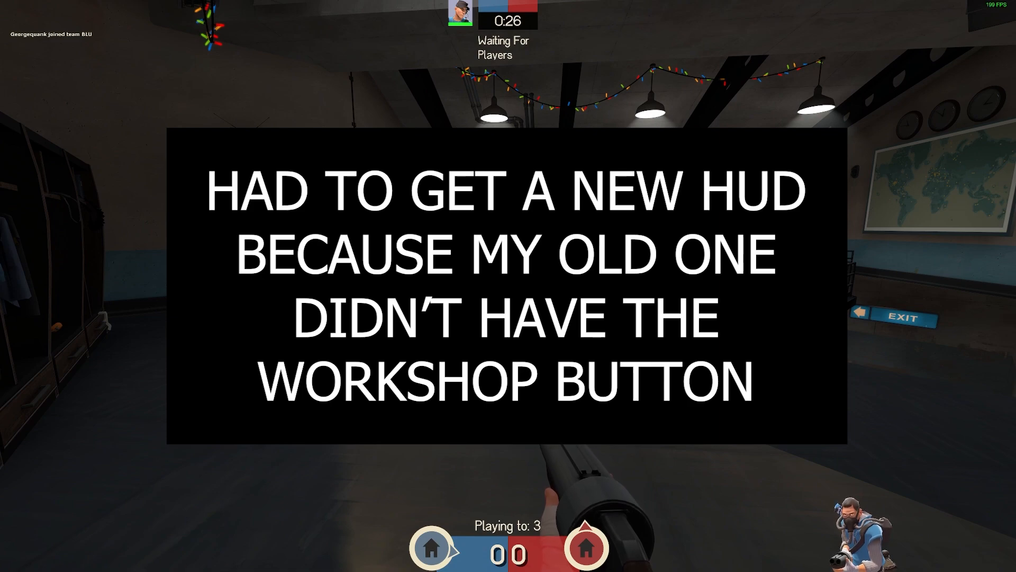
Capture an in-game screenshot looking down the tracks toward the train's headlight
key(Tab)
key(Escape)
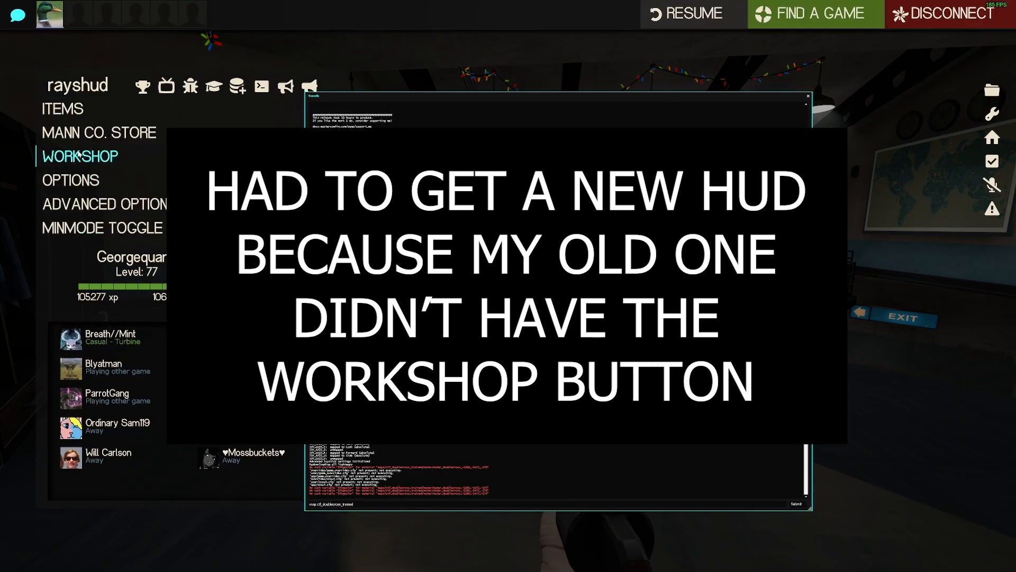
key(Escape)
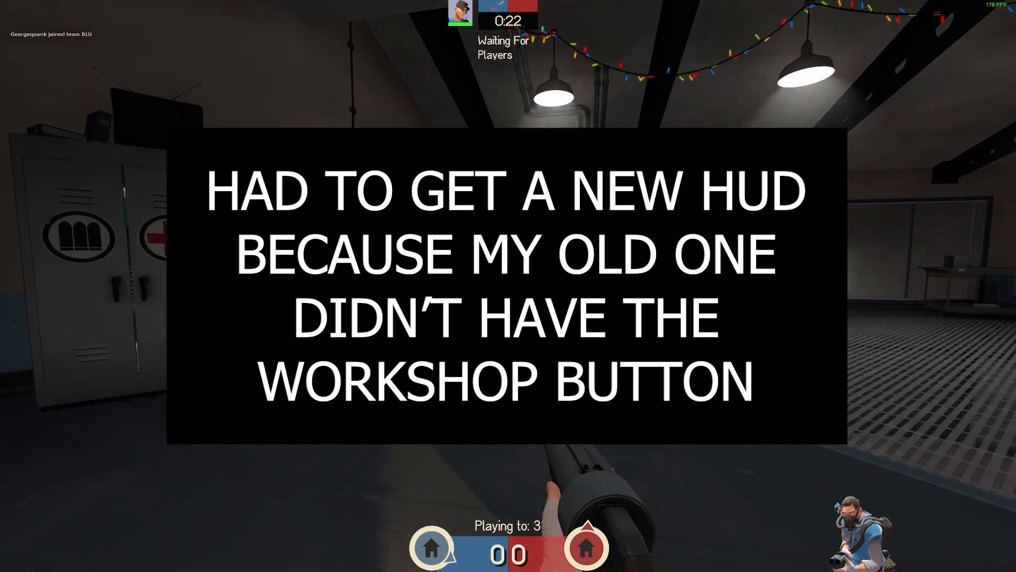
key(Escape)
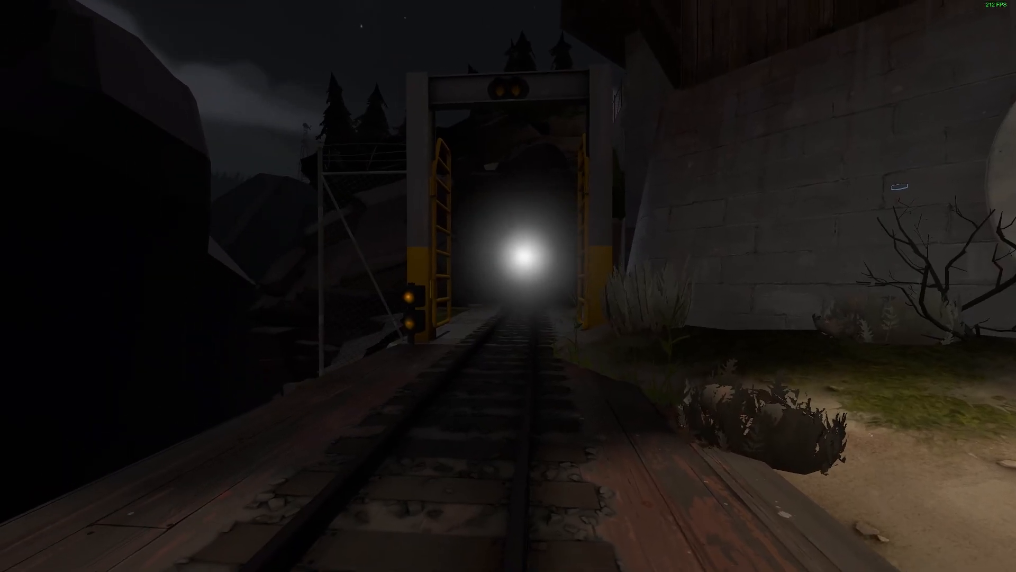
key(F12)
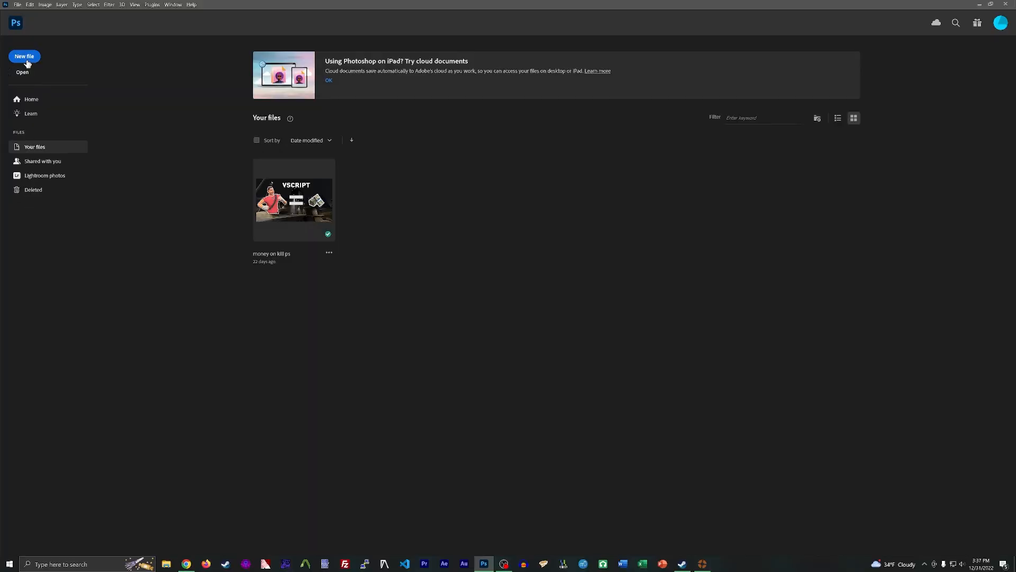
Switch to Photoshop and create a new 1280 x 720 px document from the recent presets
click(27, 57)
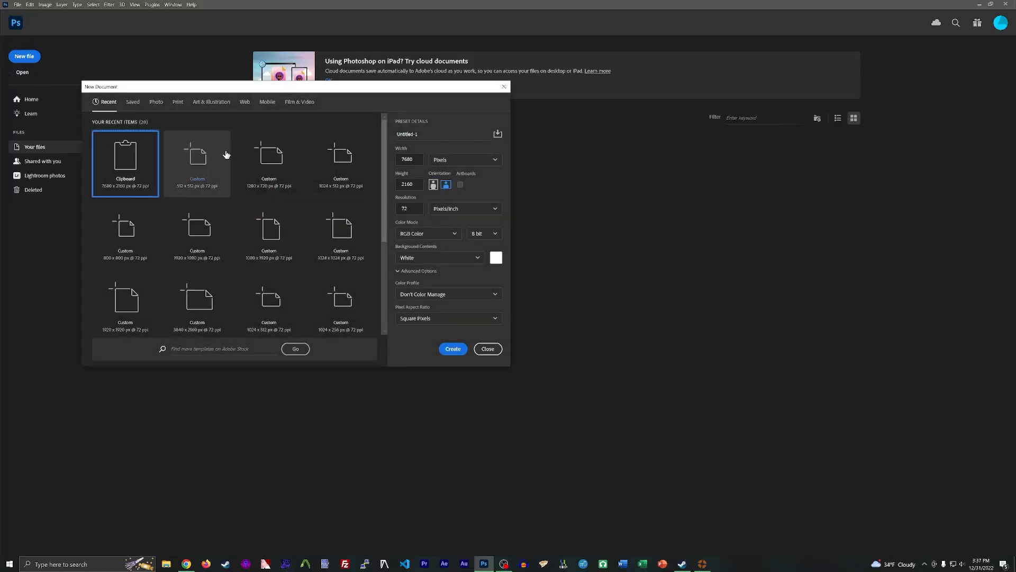
click(269, 158)
double_click(269, 159)
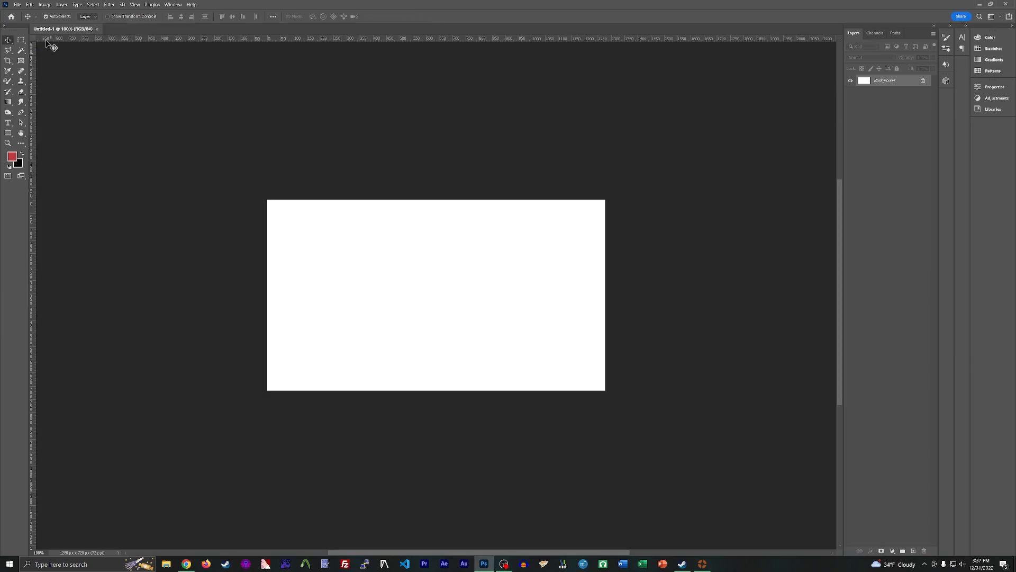
Open the map screenshots ctf_doublecross_trained0000.tga and ctf_doublecross_trained0001.tga from the Team Fortress 2 tf directory
key(ctrl+o)
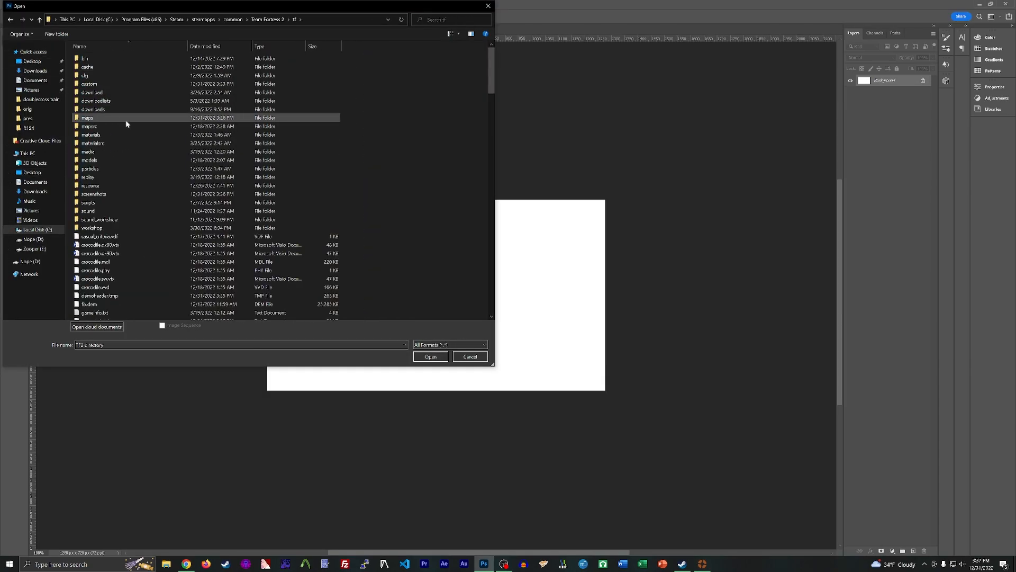
double_click(125, 120)
scroll(150, 159, down, 5)
scroll(150, 132, up, 2)
click(150, 91)
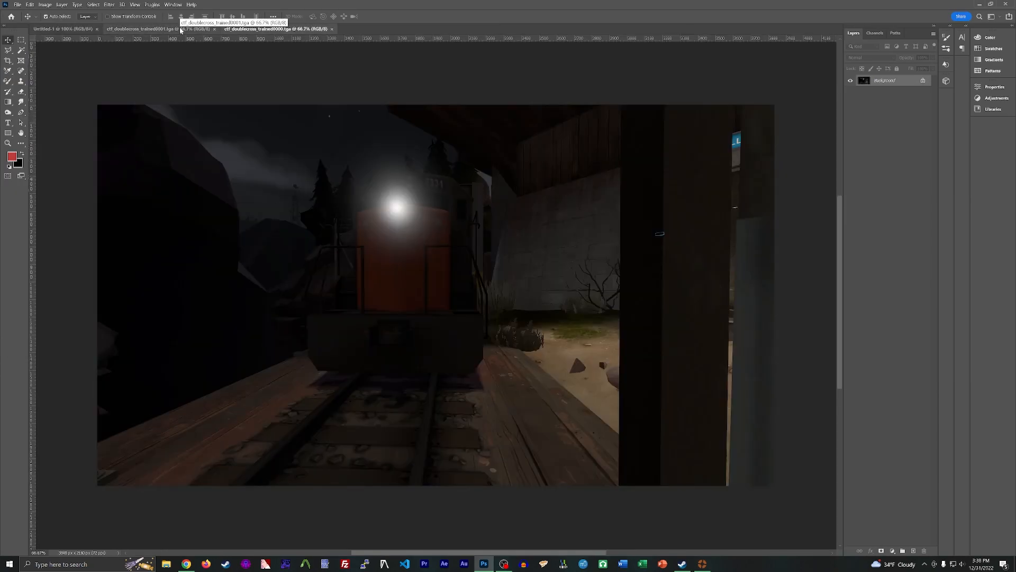
Scale the images in both ctf_doublecross_trained screenshots down to about 1290 px wide, keeping their proportions
click(180, 27)
click(286, 29)
click(45, 4)
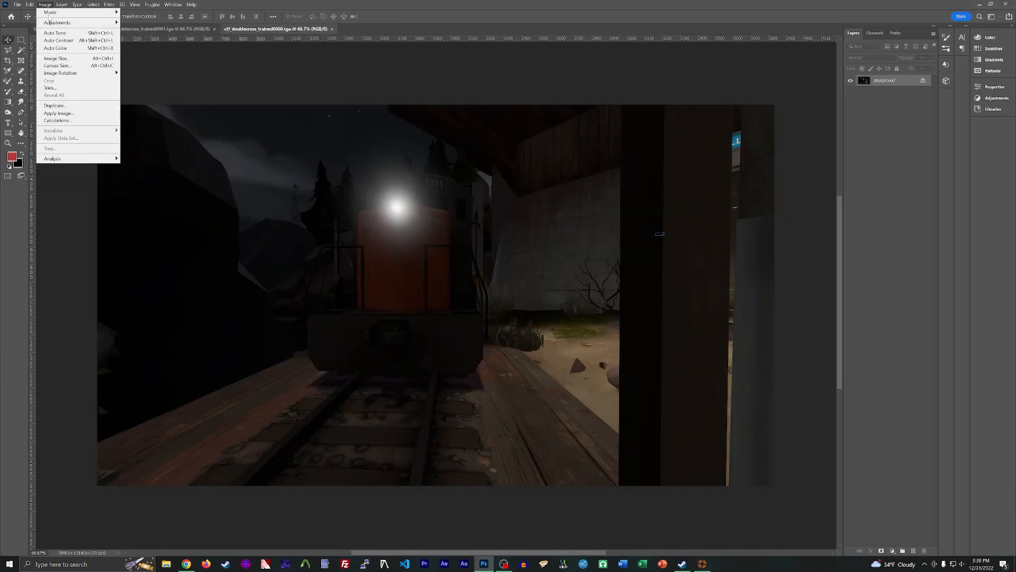
click(55, 58)
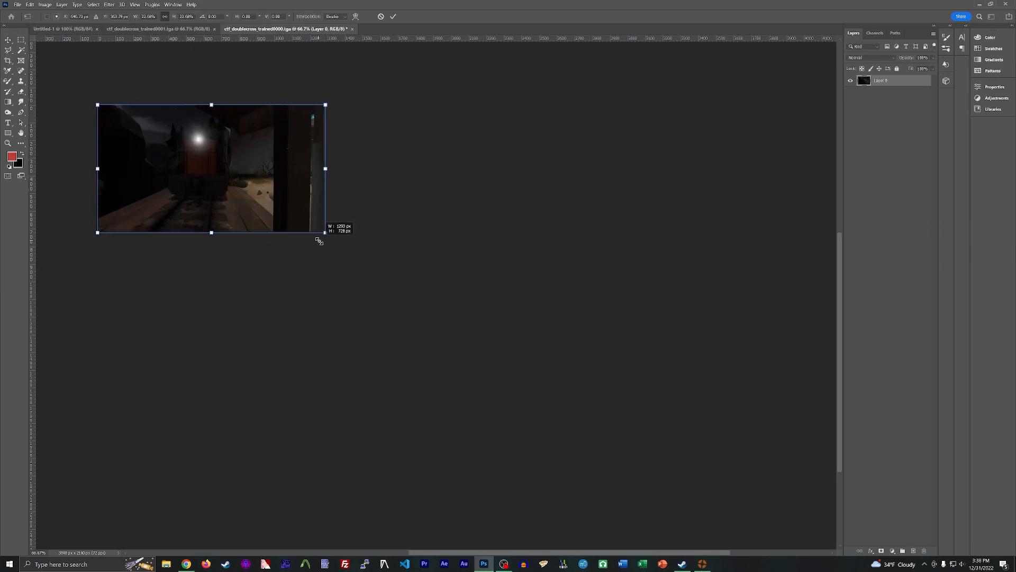
click(7, 40)
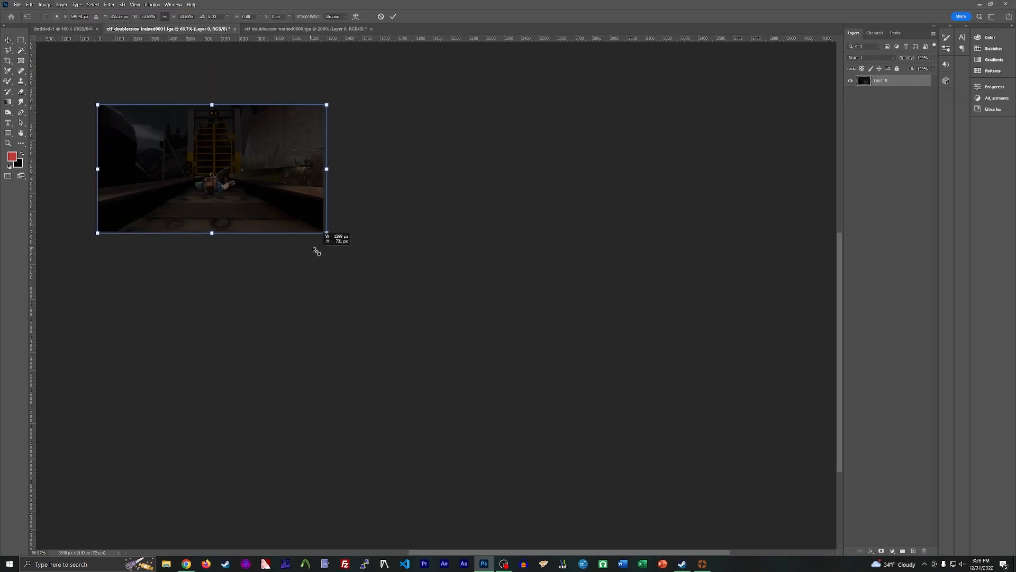
Build a 512 x 512 px thumbnail from the train screenshot with a glowing white stroked border and the text "MEMEMAP"
key(ctrl+n)
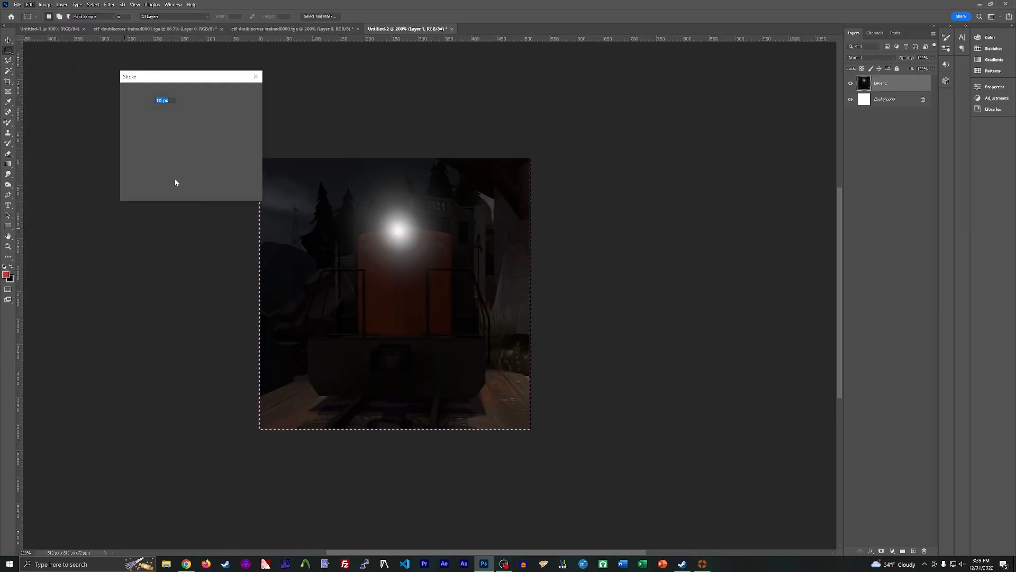
key(m)
key(ctrl+a)
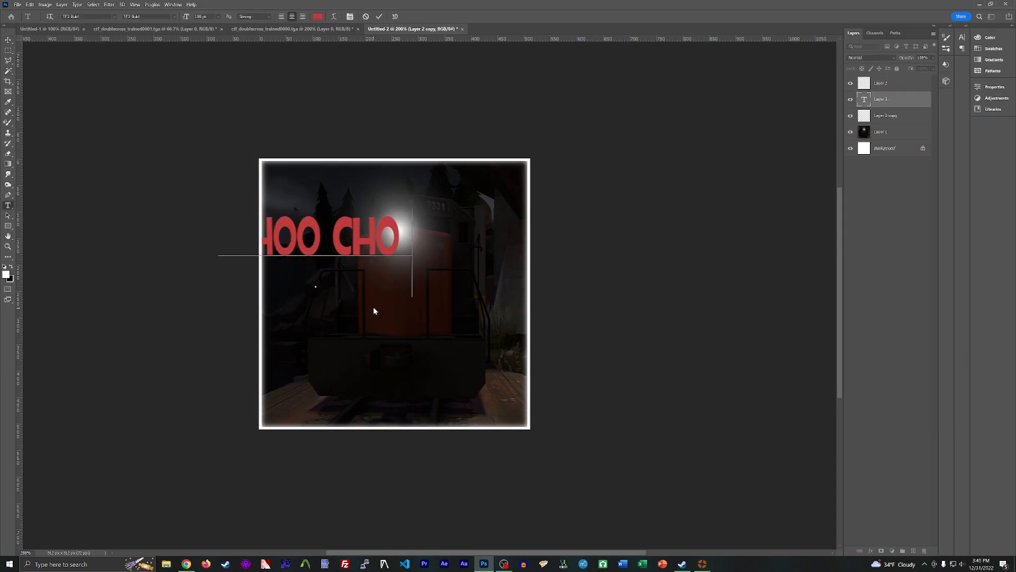
text(MEMEMAP)
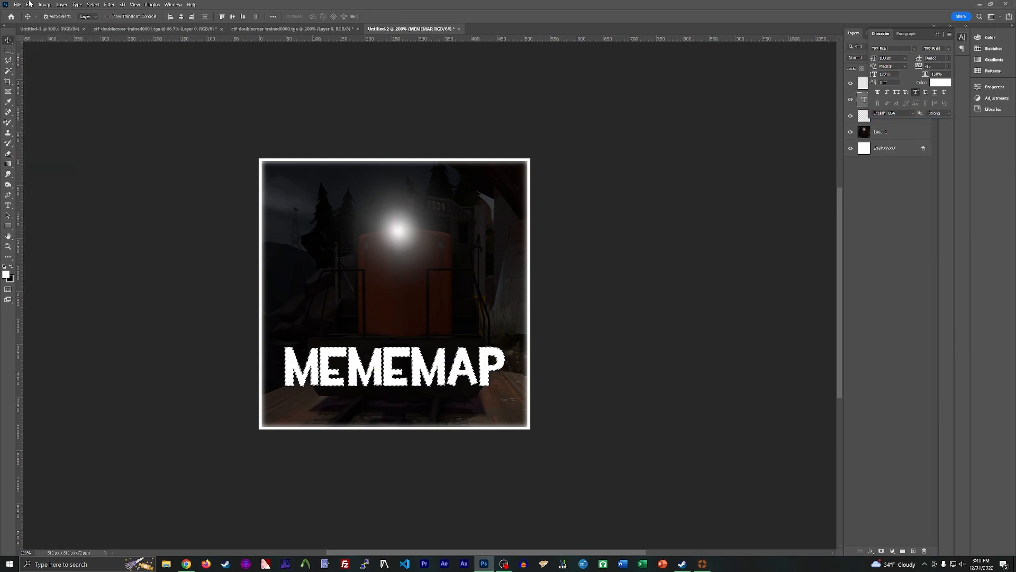
Try to stroke the outline of the selected MEMEMAP lettering after swapping the foreground and background colours
click(8, 154)
click(31, 4)
click(39, 167)
click(11, 267)
click(30, 5)
click(40, 167)
click(247, 89)
key(ctrl+d)
key(ctrl+z)
key(ctrl+z)
Retry the stroke around the MEMEMAP lettering twice, undoing each attempt
click(30, 4)
click(40, 167)
click(245, 92)
key(ctrl+z)
click(8, 41)
click(7, 51)
click(8, 40)
click(30, 4)
click(39, 167)
click(245, 92)
key(ctrl+z)
click(30, 5)
Duplicate the MEMEMAP layer and apply a Gaussian Blur with a 5.0 px radius to give the lettering a glow
right_click(870, 101)
click(135, 5)
mouse_move(109, 4)
mouse_move(119, 98)
click(201, 127)
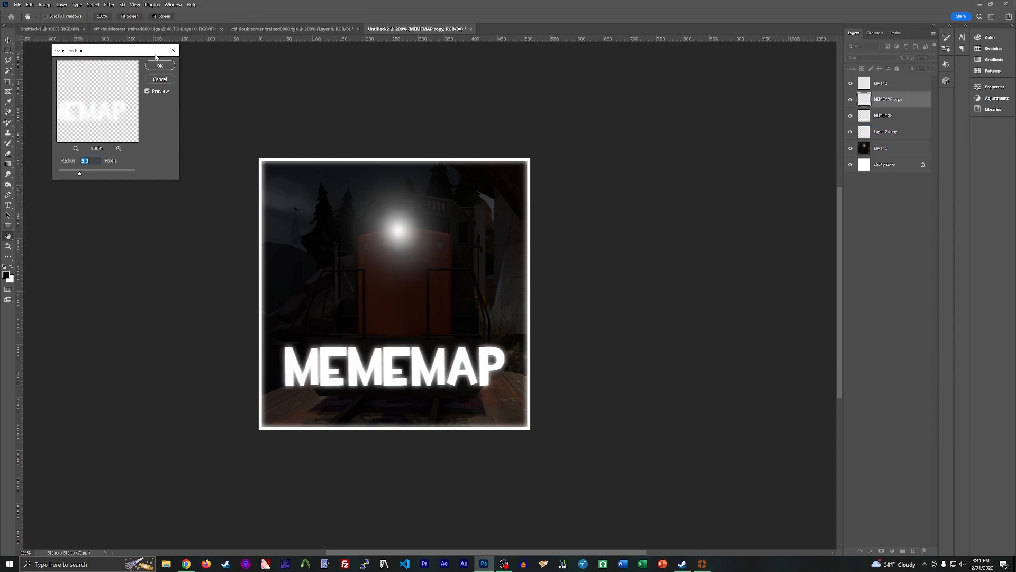
click(159, 68)
Brighten the train picture with the Dodge tool and undo the last stroke
drag(437, 294, 424, 288)
right_click(8, 184)
click(38, 185)
click(550, 321)
key(ctrl+z)
click(8, 41)
Export the MEMEMAP thumbnail into a new folder named "workshop pics"
click(17, 5)
mouse_move(32, 121)
click(166, 130)
key(Return)
scroll(422, 290, down, 5)
double_click(227, 182)
double_click(233, 174)
double_click(228, 148)
right_click(302, 211)
click(417, 333)
text(workshop pics)
key(Return)
double_click(250, 126)
key(Return)
Export the two scaled train screenshots from their own documents as additional Workshop images
click(354, 29)
click(166, 130)
key(Return)
key(Return)
click(168, 29)
click(166, 129)
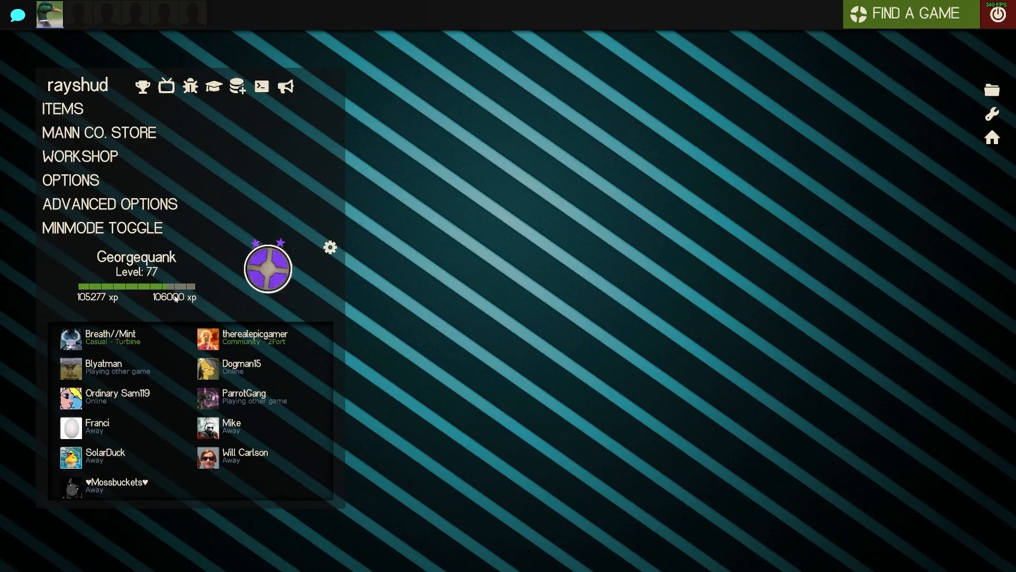
Start publishing a new Steam Workshop item in Team Fortress 2 titled "Doublecross but There's a Train"
click(80, 156)
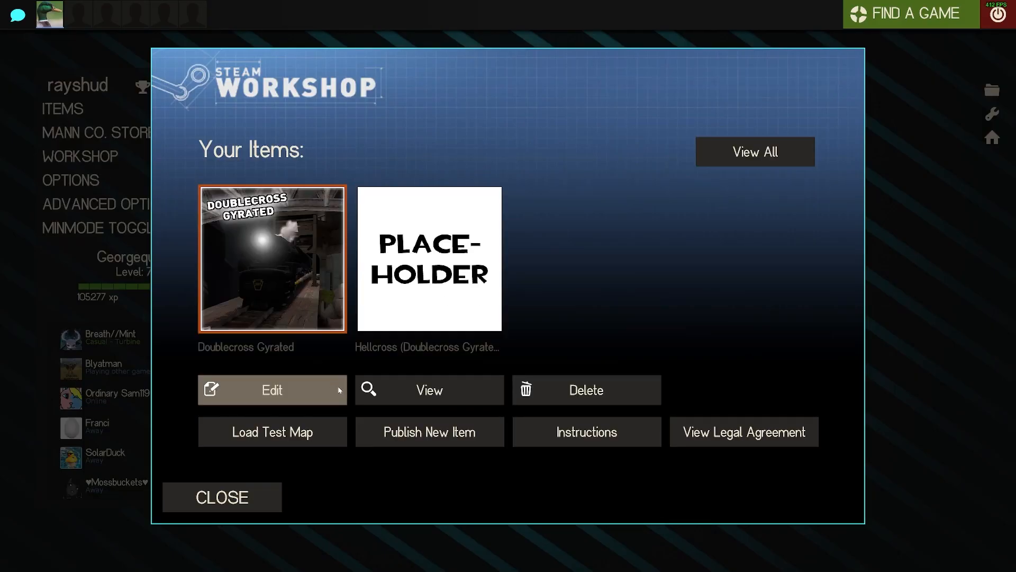
click(465, 441)
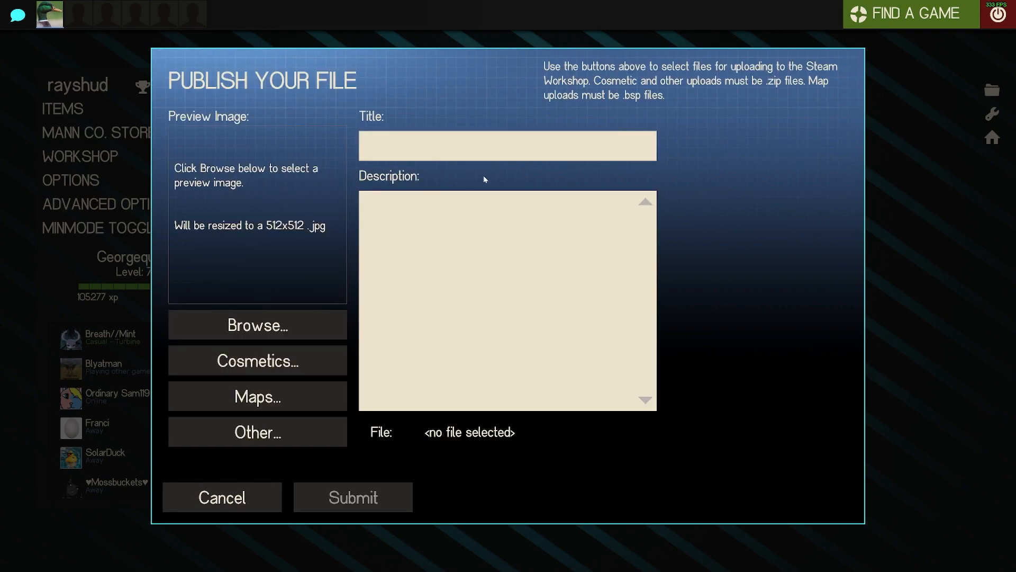
text(Doublecross but There's a Train)
key(Tab)
Set the item's description to "Doublecross but there's a train. Full video going over creation will be uploaded in a bit."
text(For people who want)
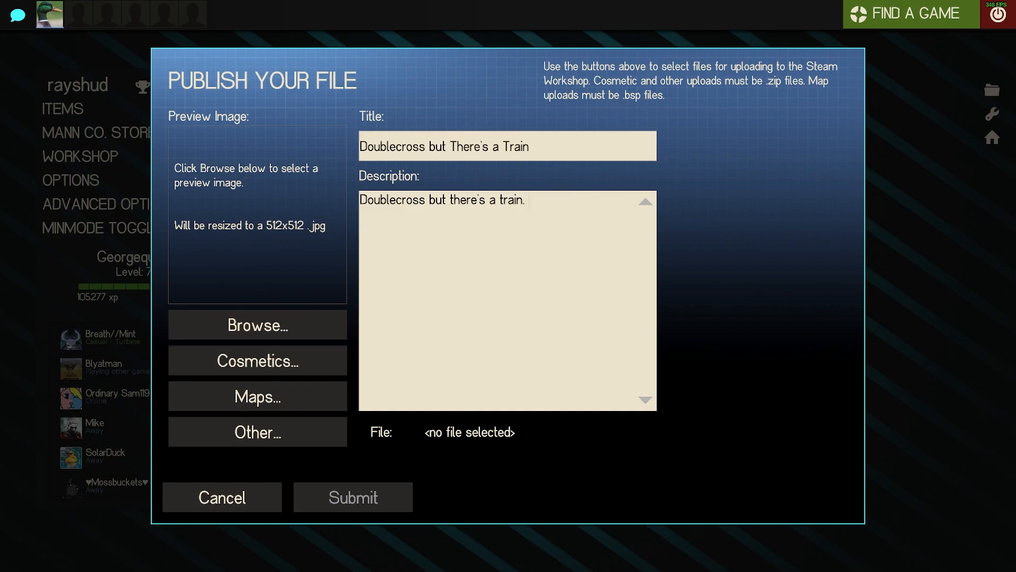
text(bit.)
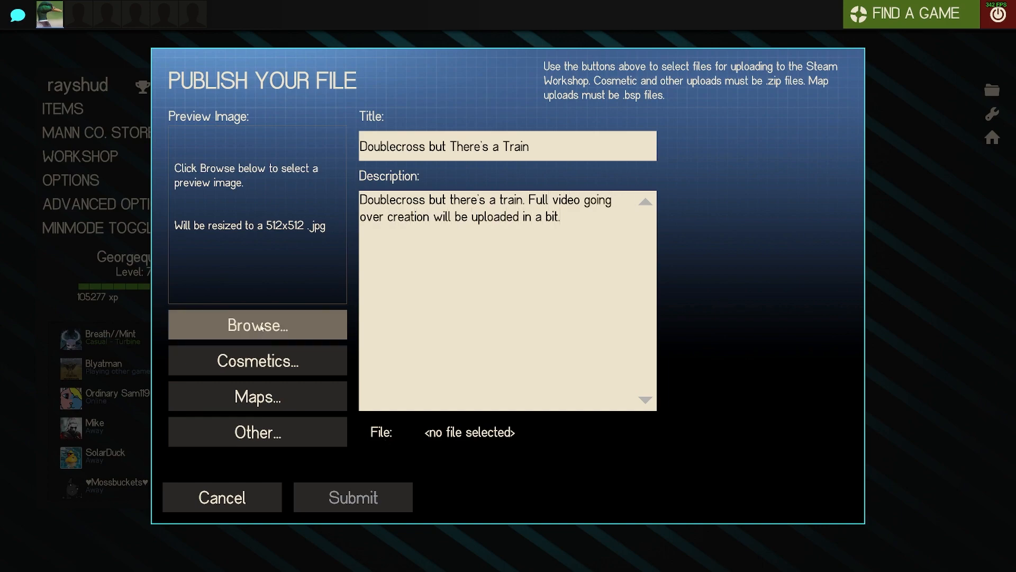
Attach ctf_doublecross_trained.bsp and the MEMEMAP preview image, and tag the item as Capture the Flag and Night
click(260, 397)
double_click(461, 272)
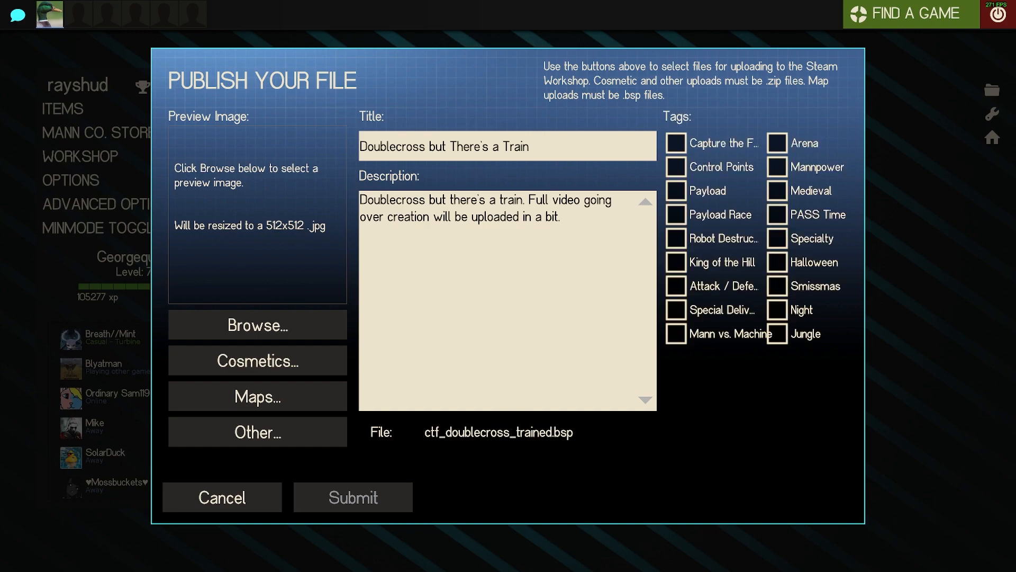
click(257, 325)
double_click(480, 272)
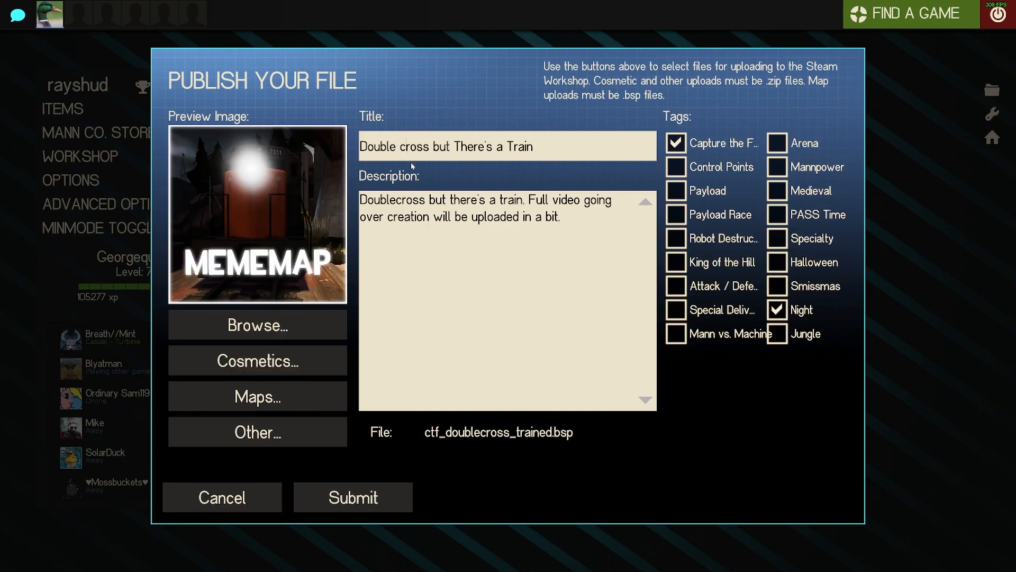
Correct the map name to "Double Cross" in the item's title and description
click(403, 200)
key(BackSpace)
text(C)
Insert the sentence "Enjoy the beautiful fast rendered lighting!" before the video note in the description
click(535, 200)
key(BackSpace)
text(Enjoy the beua)
key(BackSpace)
key(BackSpace)
text(autiful fast rendered lighting!)
Put single quotes around "beautiful" and hyphenate "fast-rendered" in the description
click(405, 217)
text(')
click(361, 217)
text(')
click(438, 216)
key(BackSpace)
text(-)
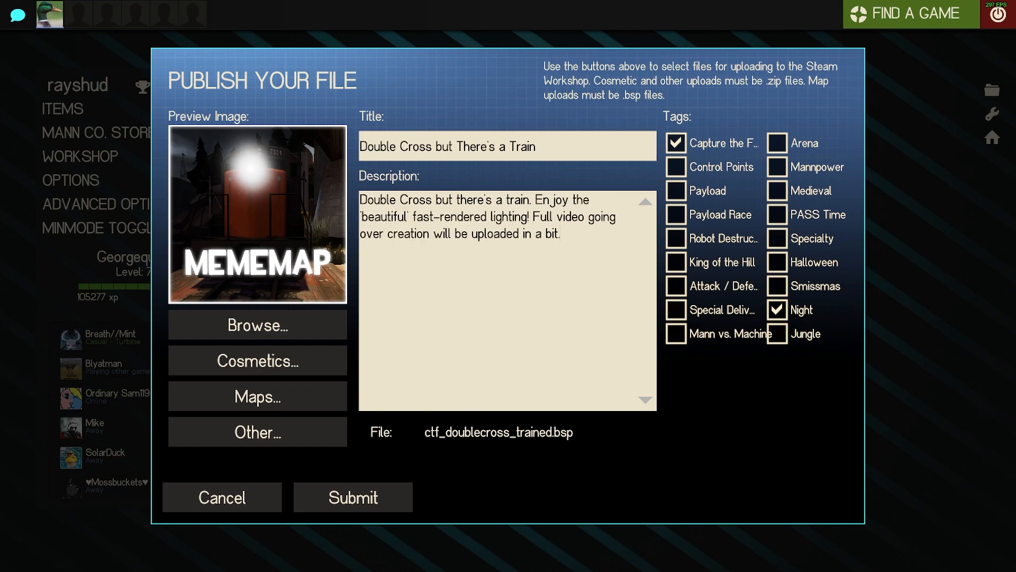
Submit the item to the Steam Workshop and review its published page
click(353, 498)
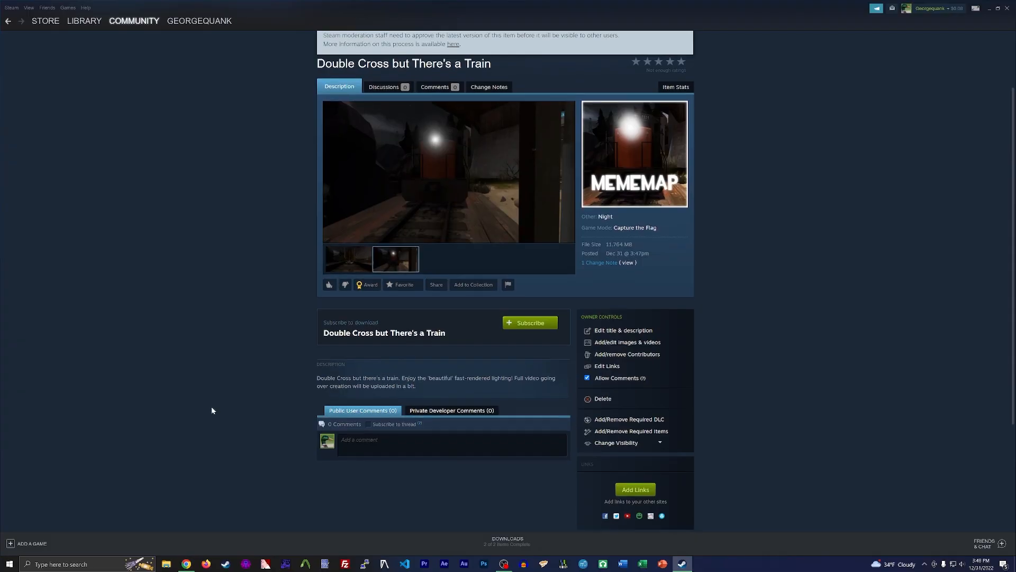
scroll(212, 411, down, 3)
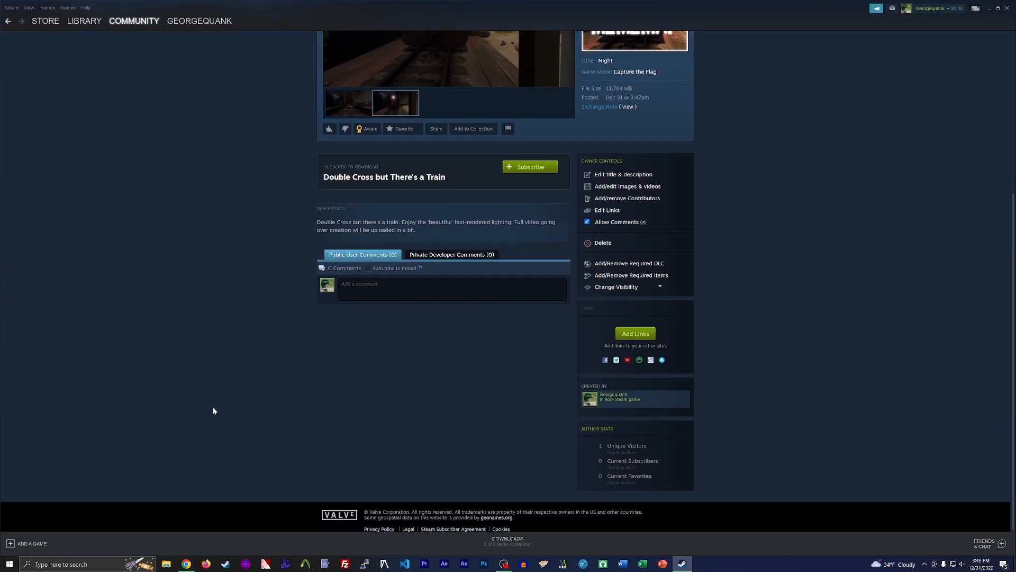